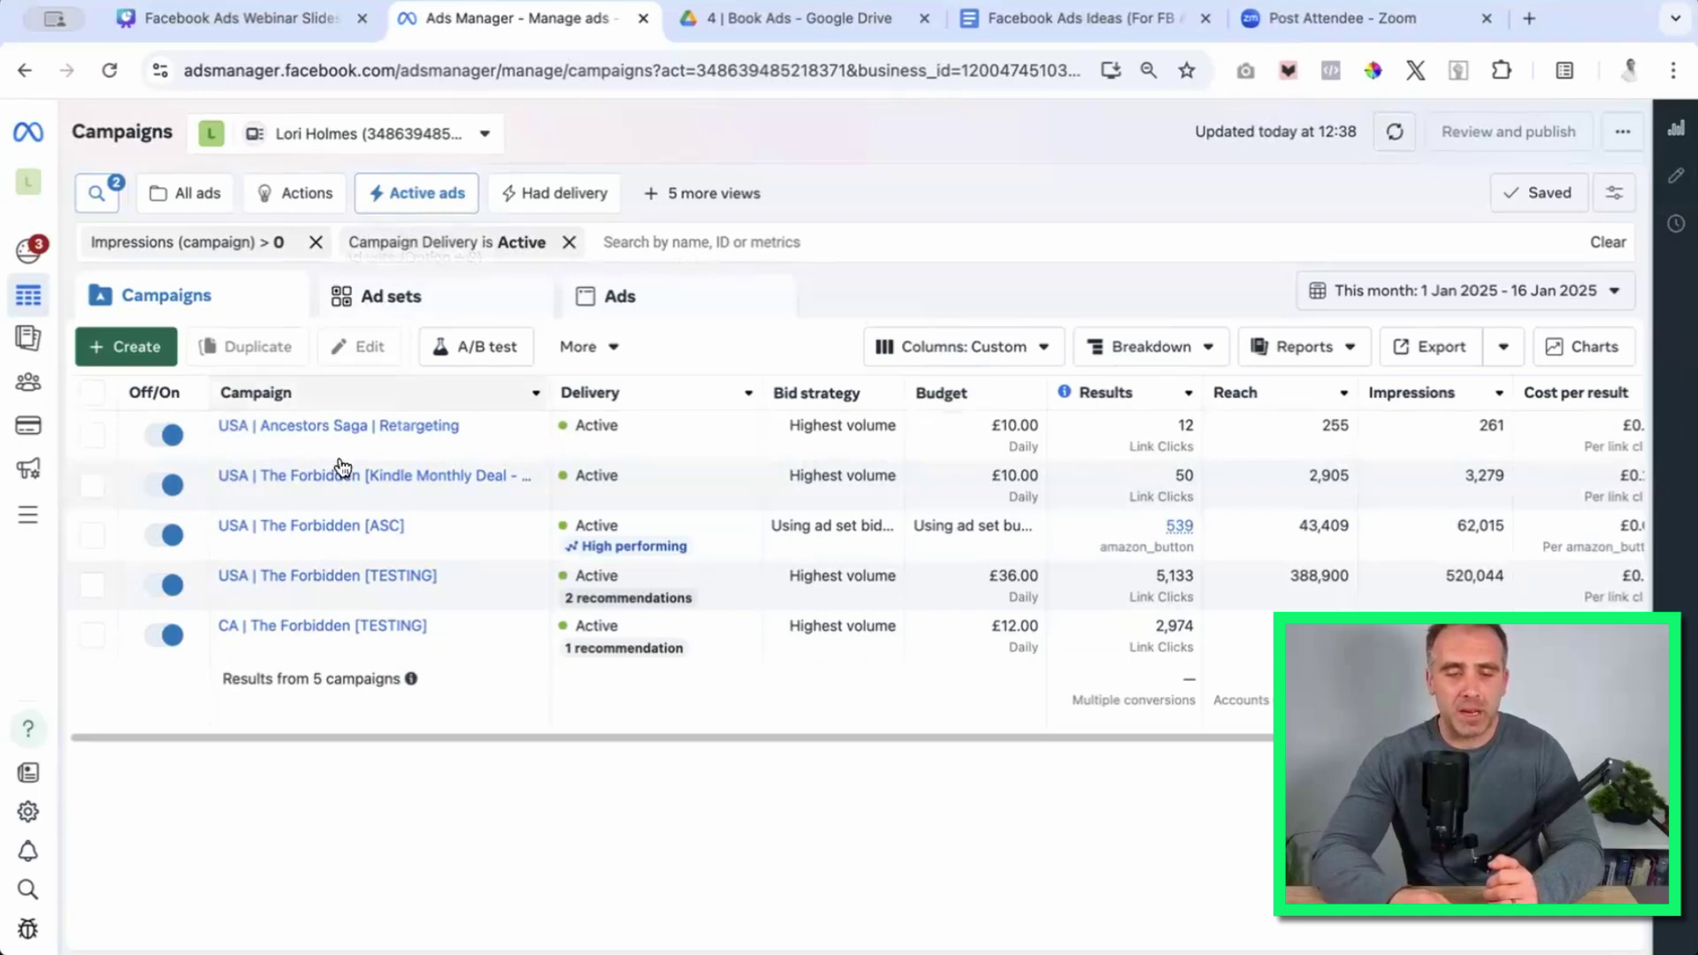
View the Ad Package 11 ad set and its ads in USA | The Forbidden [TESTING], and return to campaigns with that campaign deselected.
left_click(348, 573)
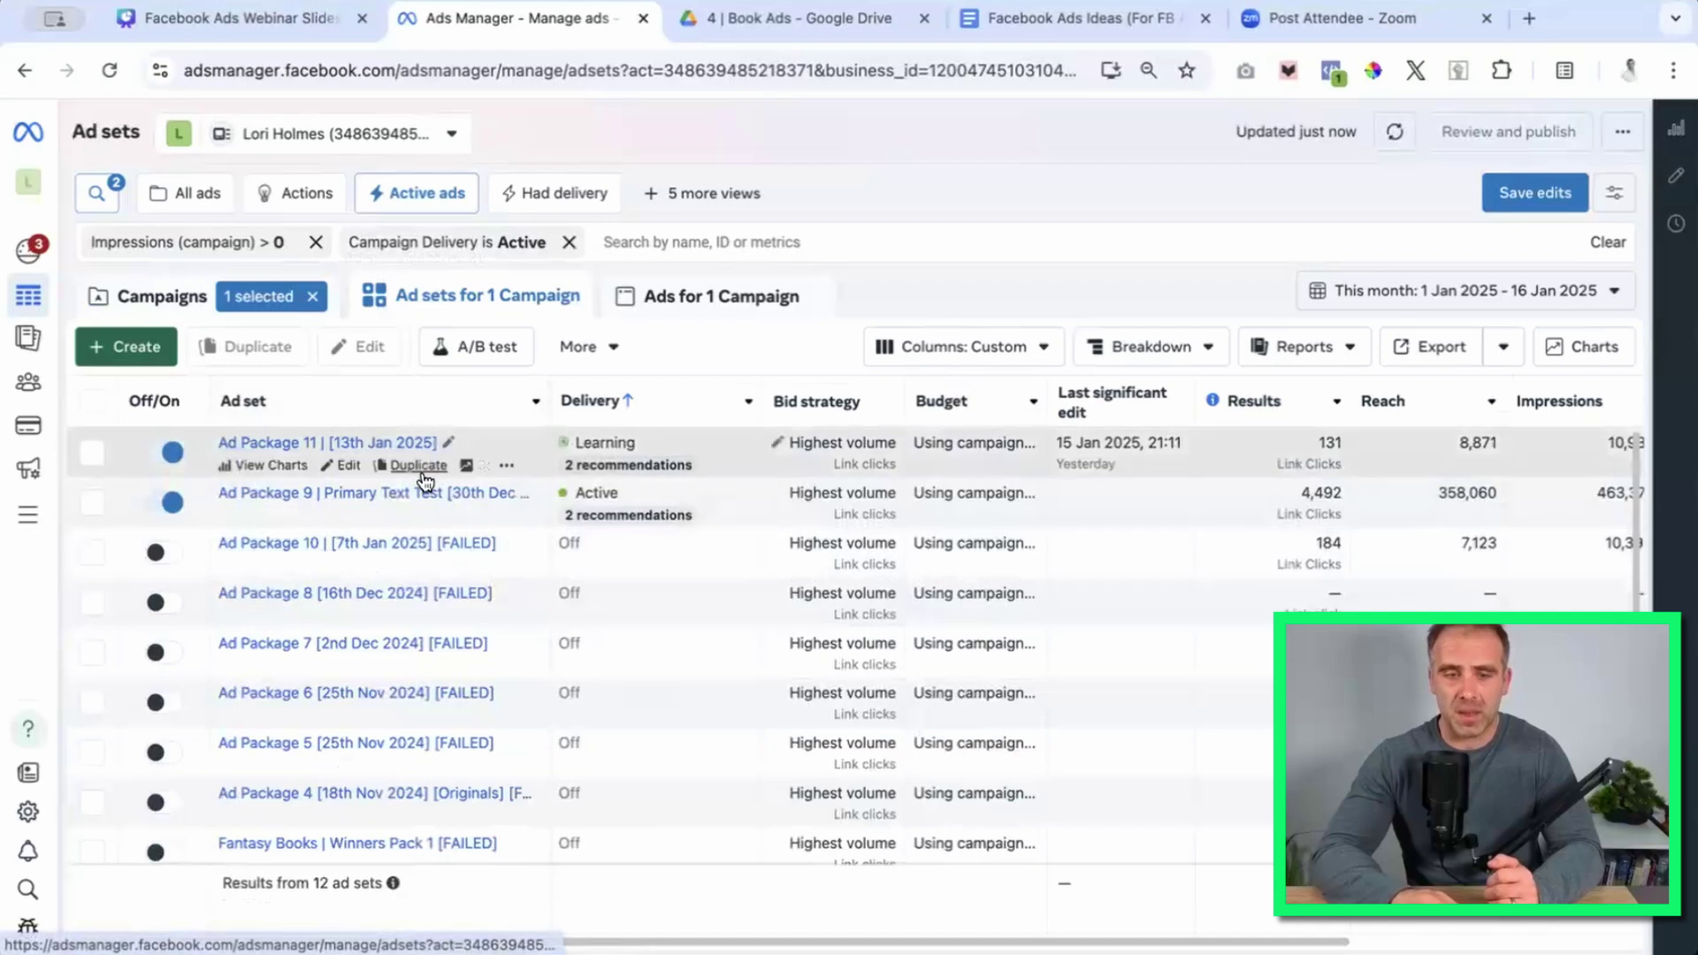
left_click(360, 444)
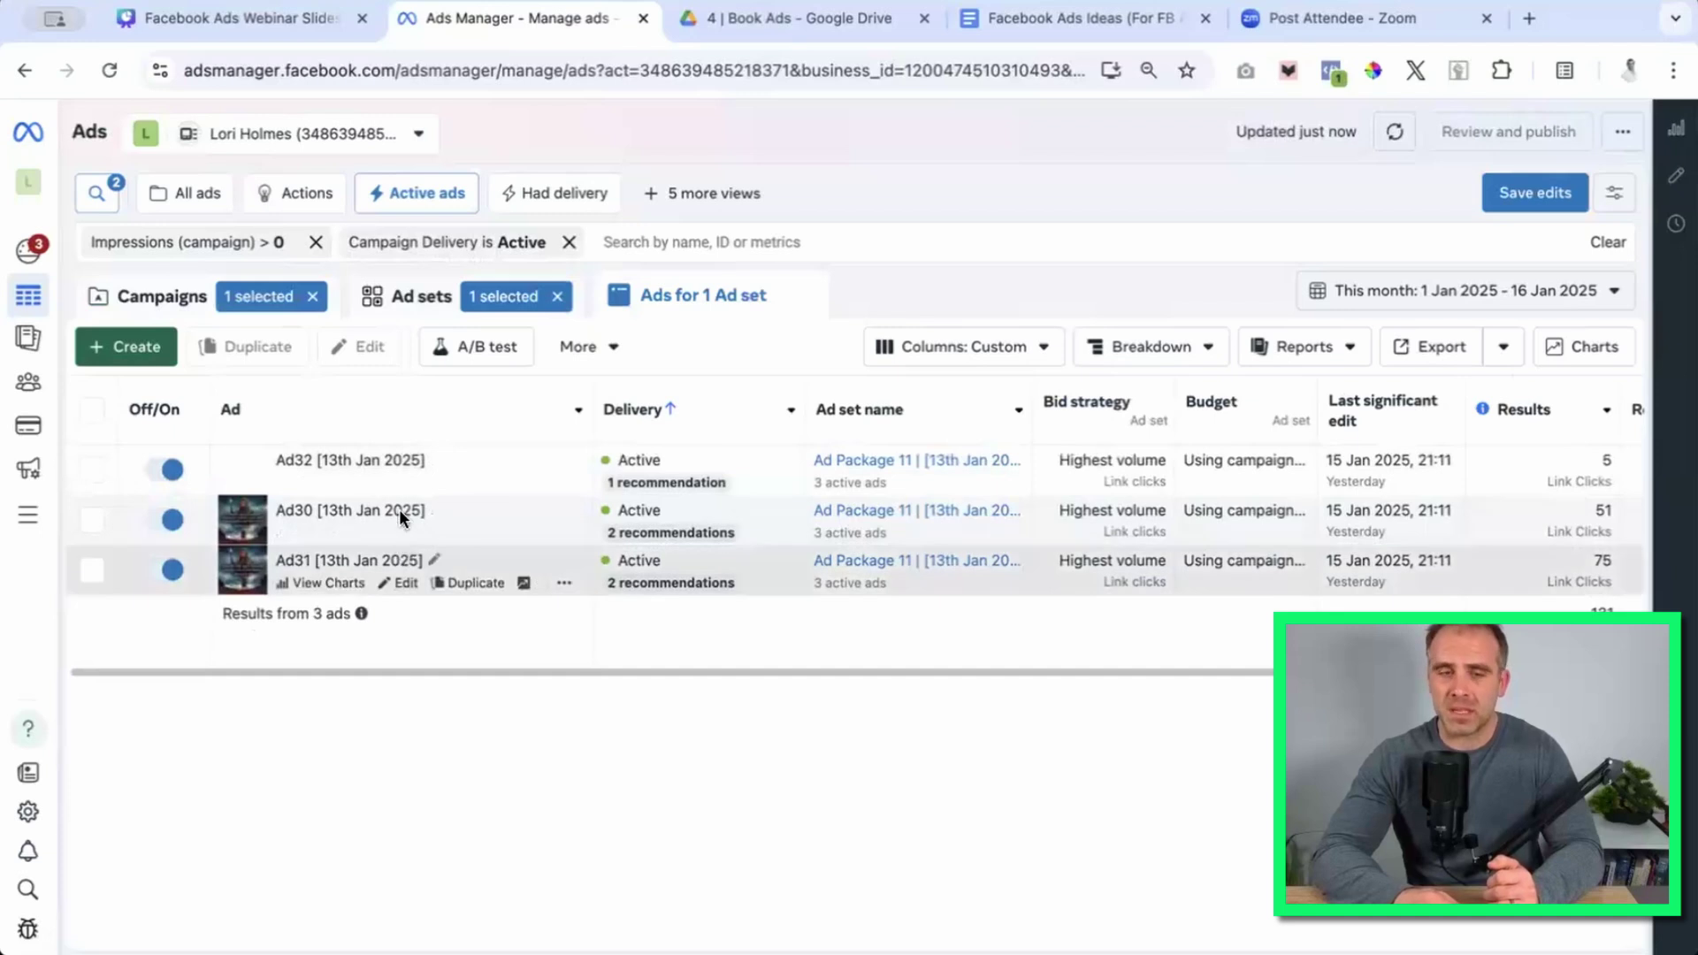
left_click(419, 308)
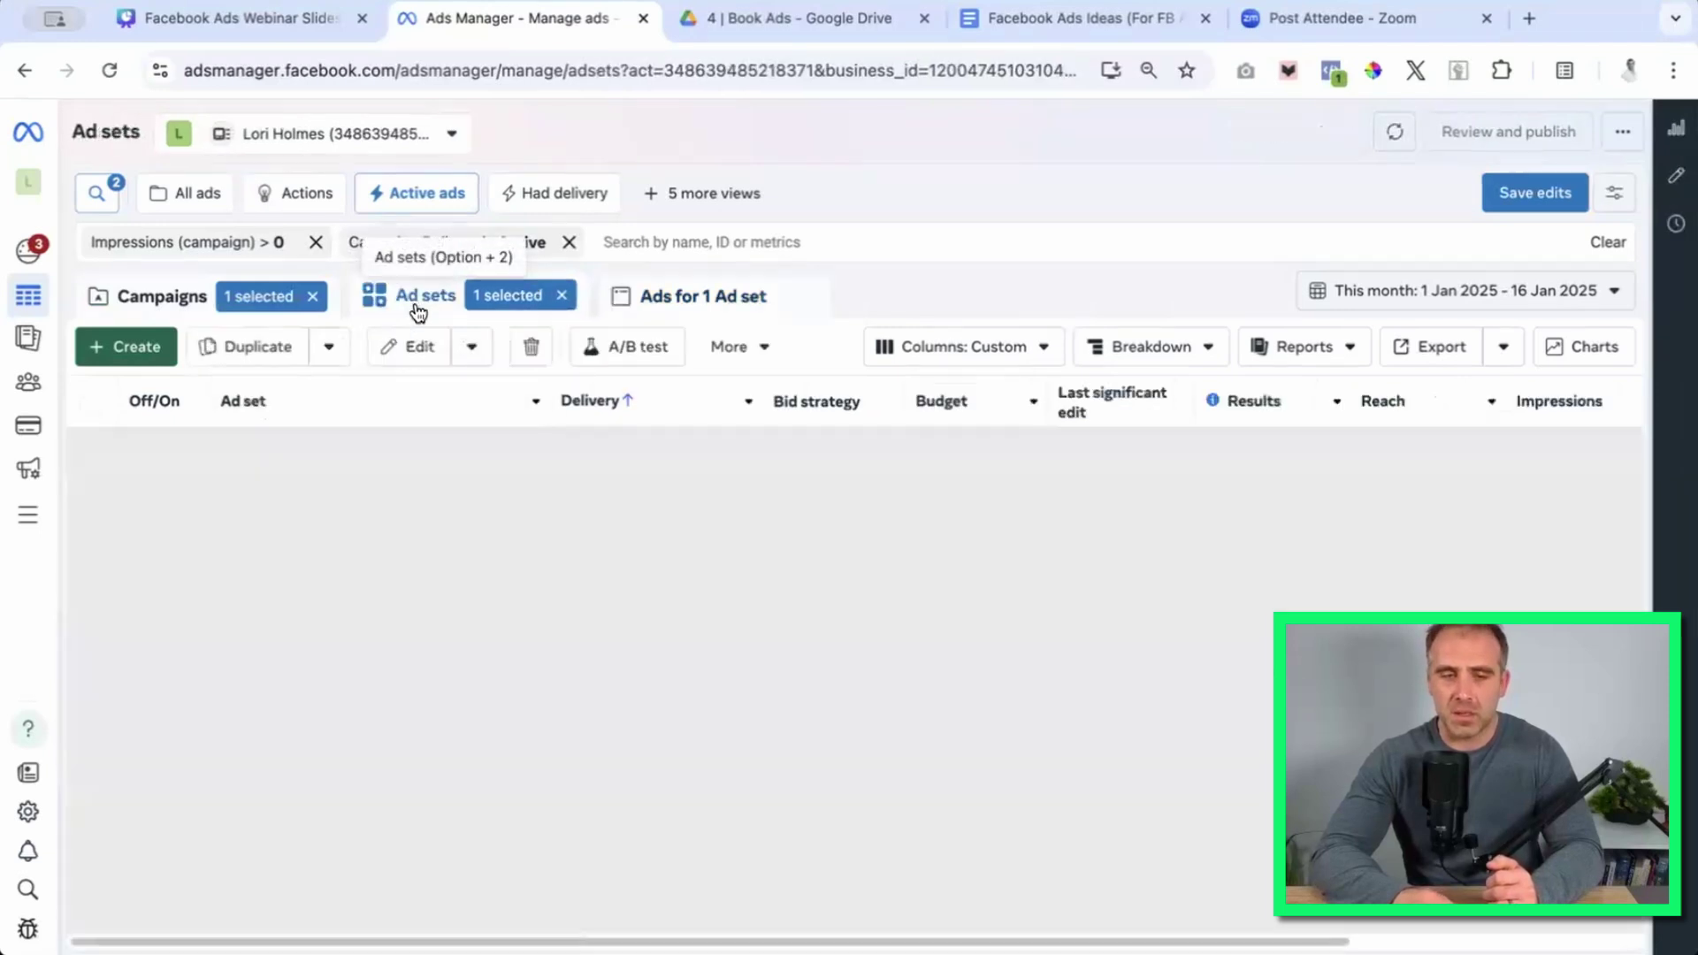
left_click(161, 300)
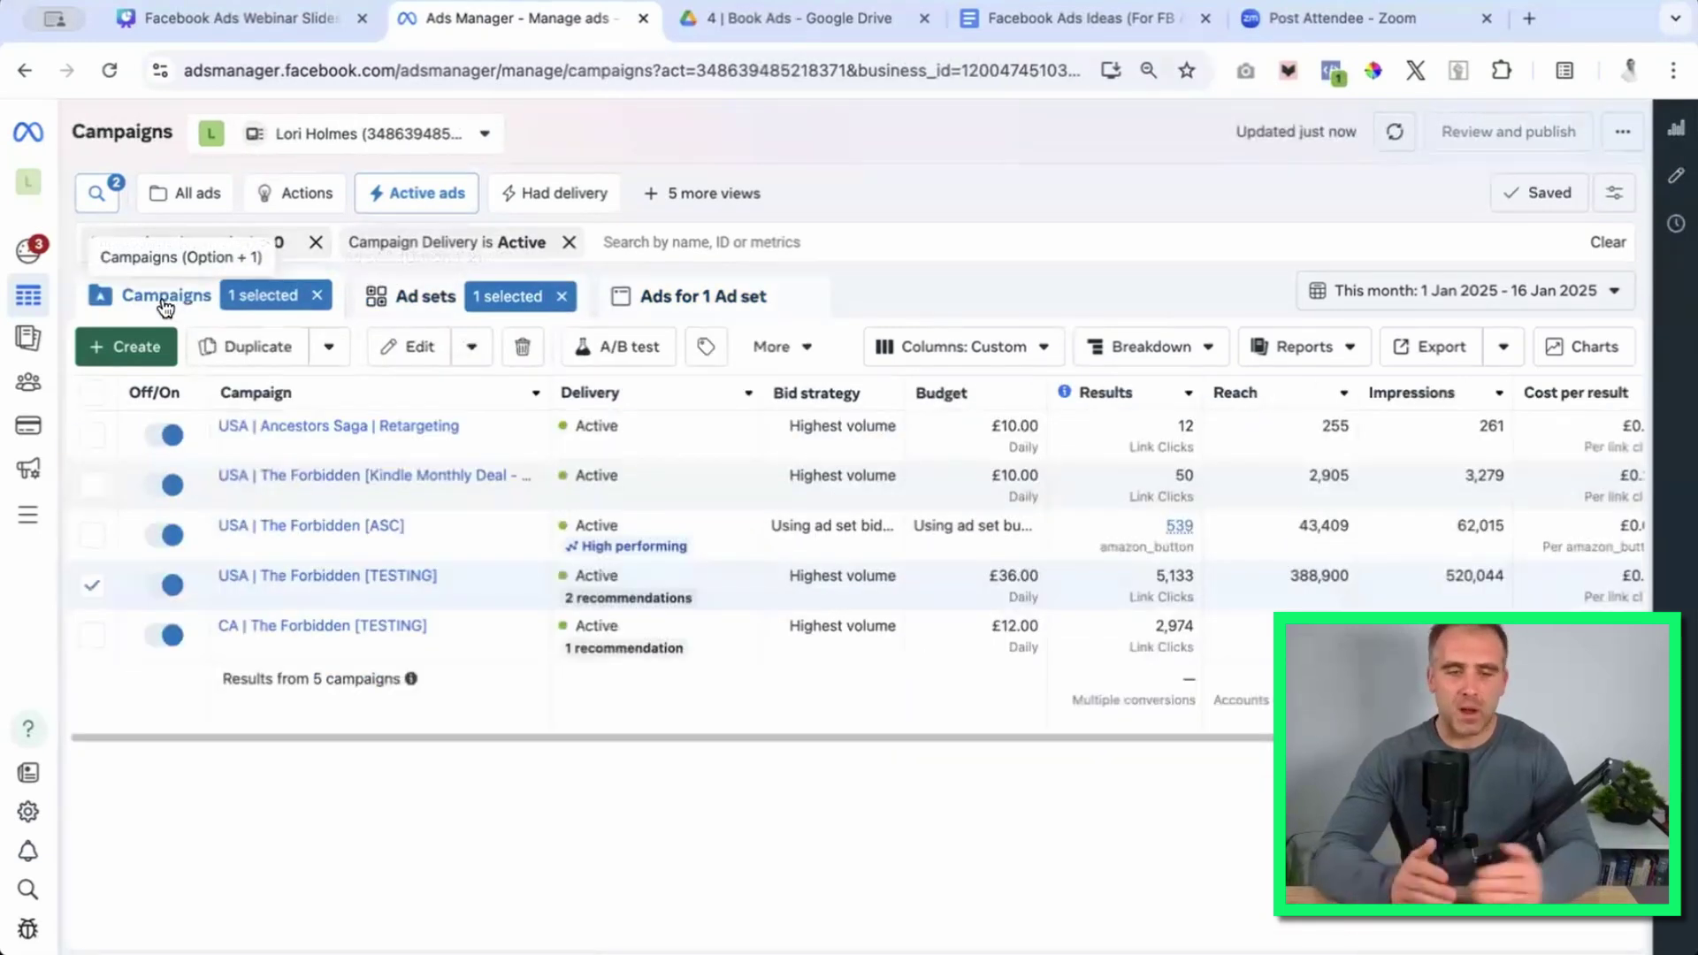
left_click(93, 587)
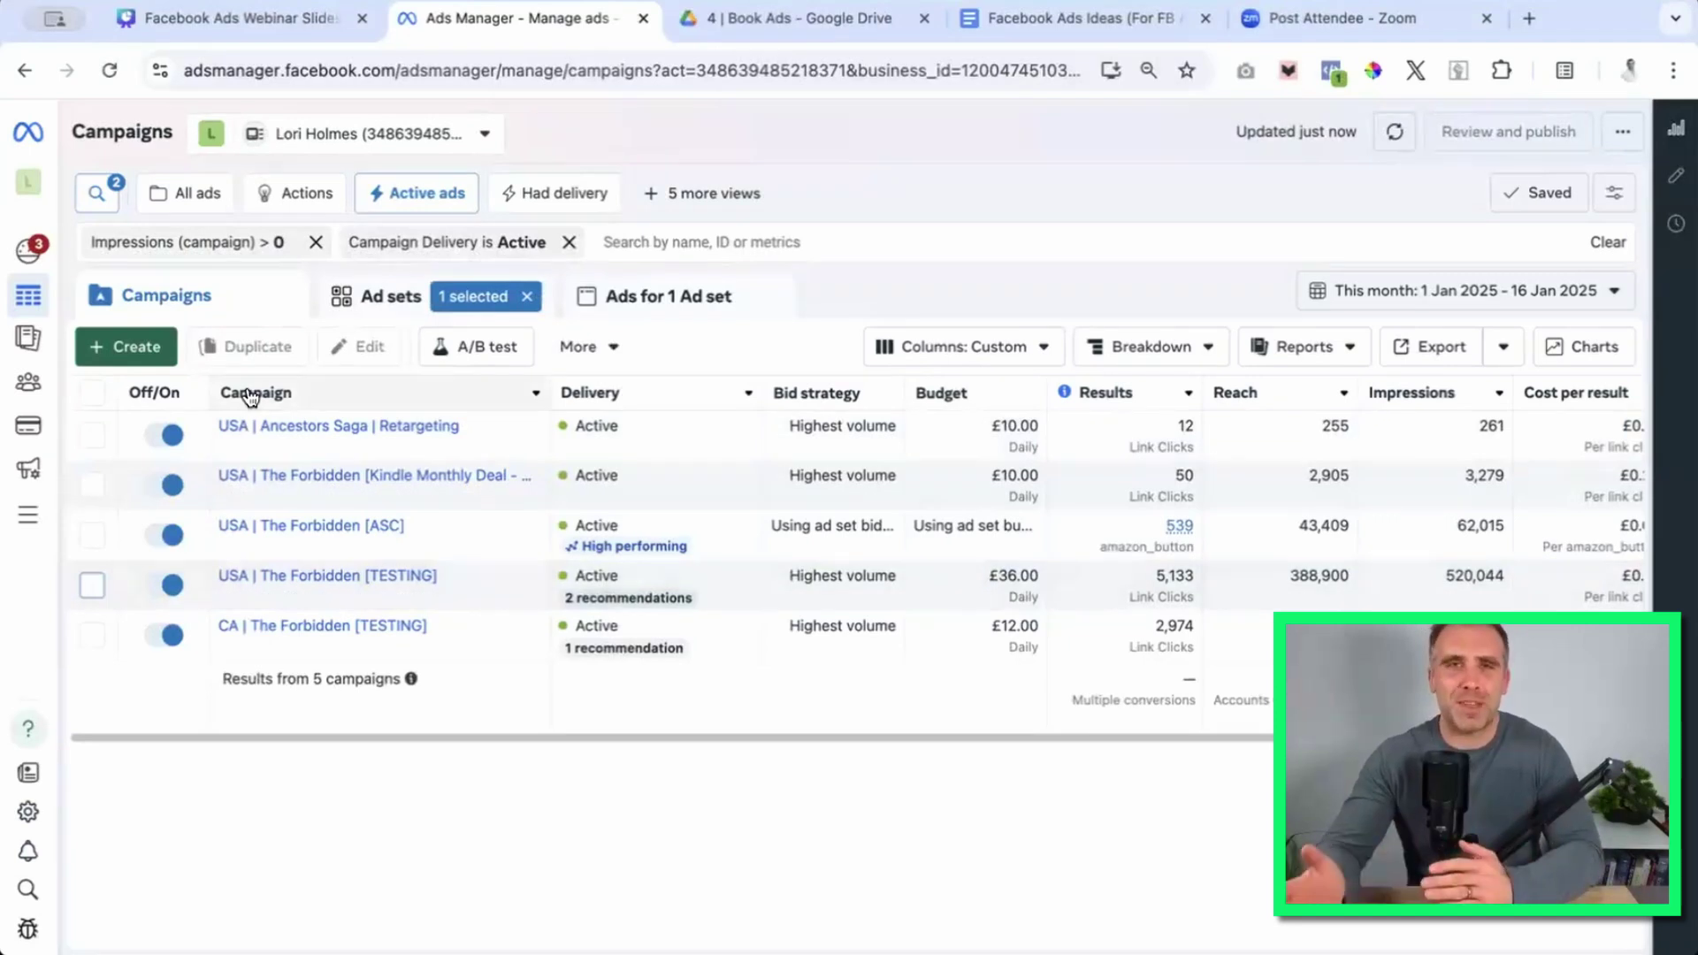
Clear the remaining ad set selection and review the ad sets and ads across all active campaigns.
left_click(363, 300)
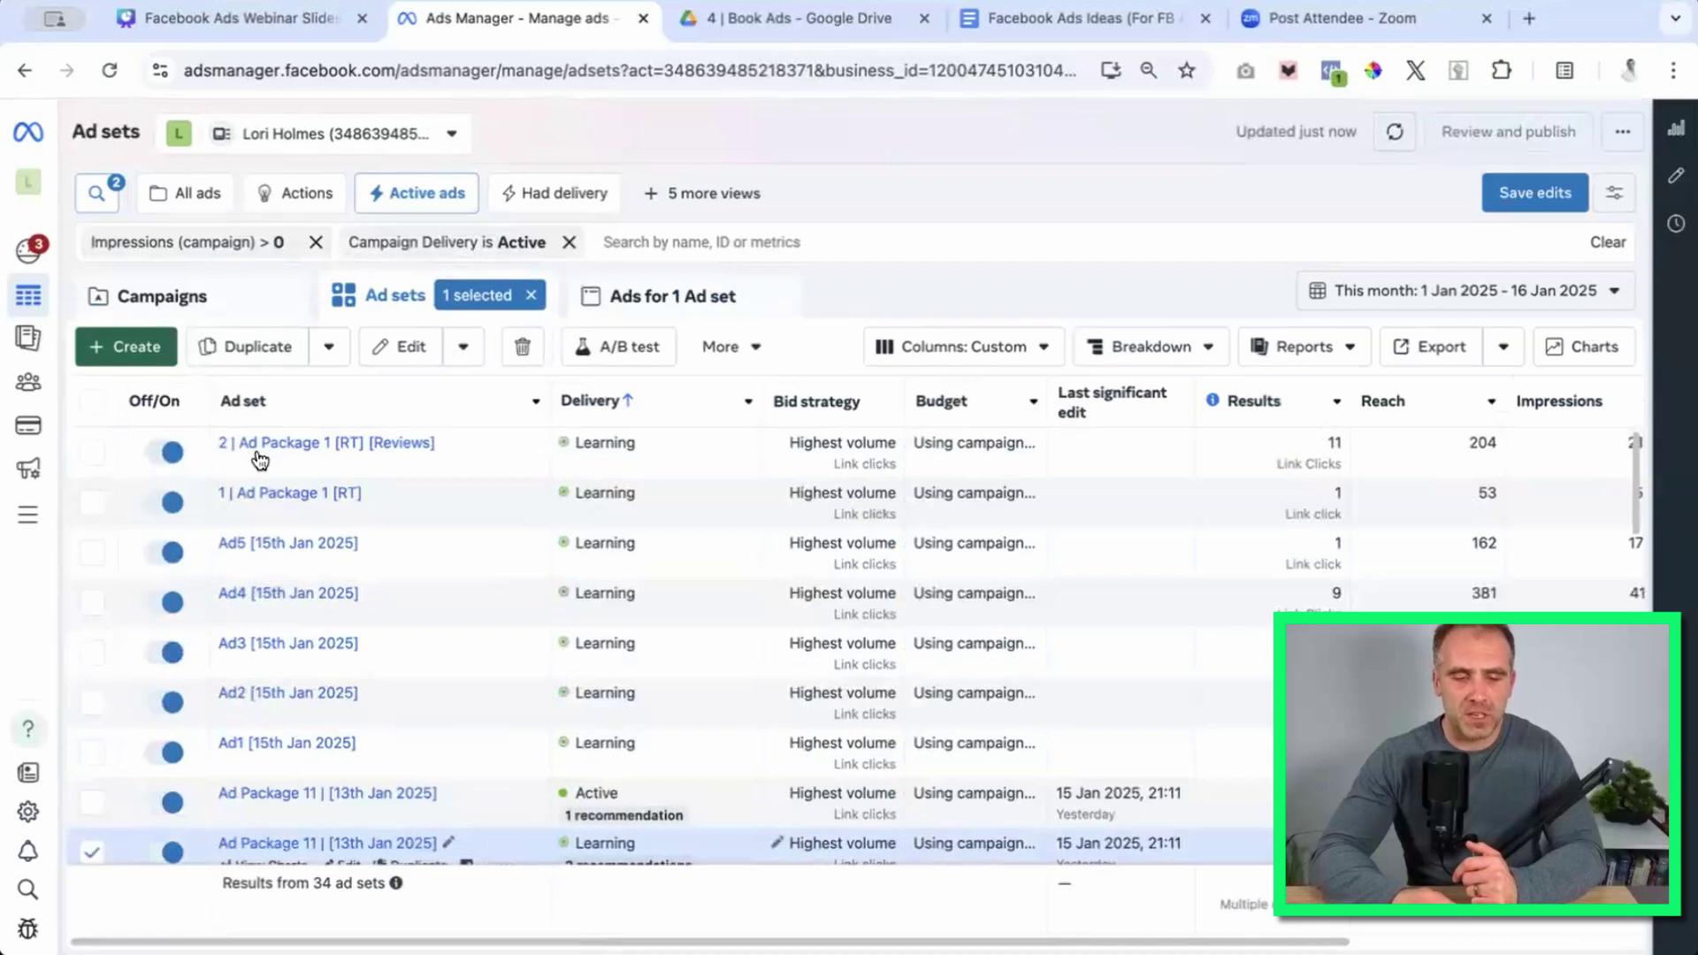
left_click(168, 297)
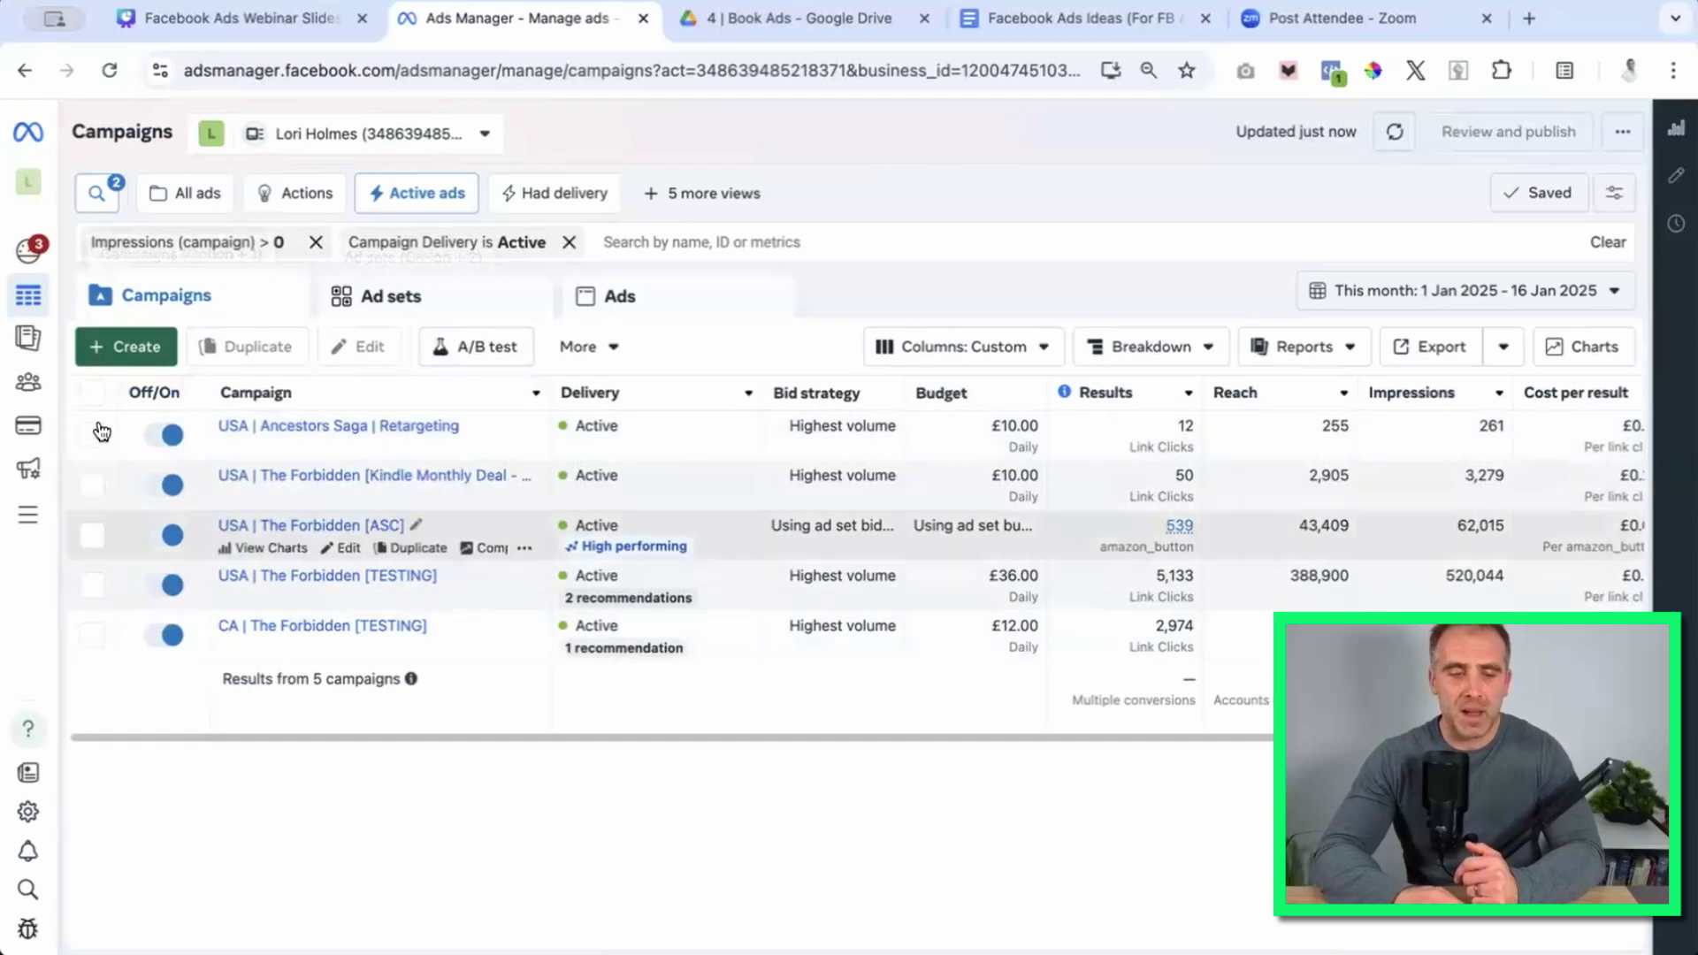
left_click(414, 301)
scroll(432, 615, "down", 10)
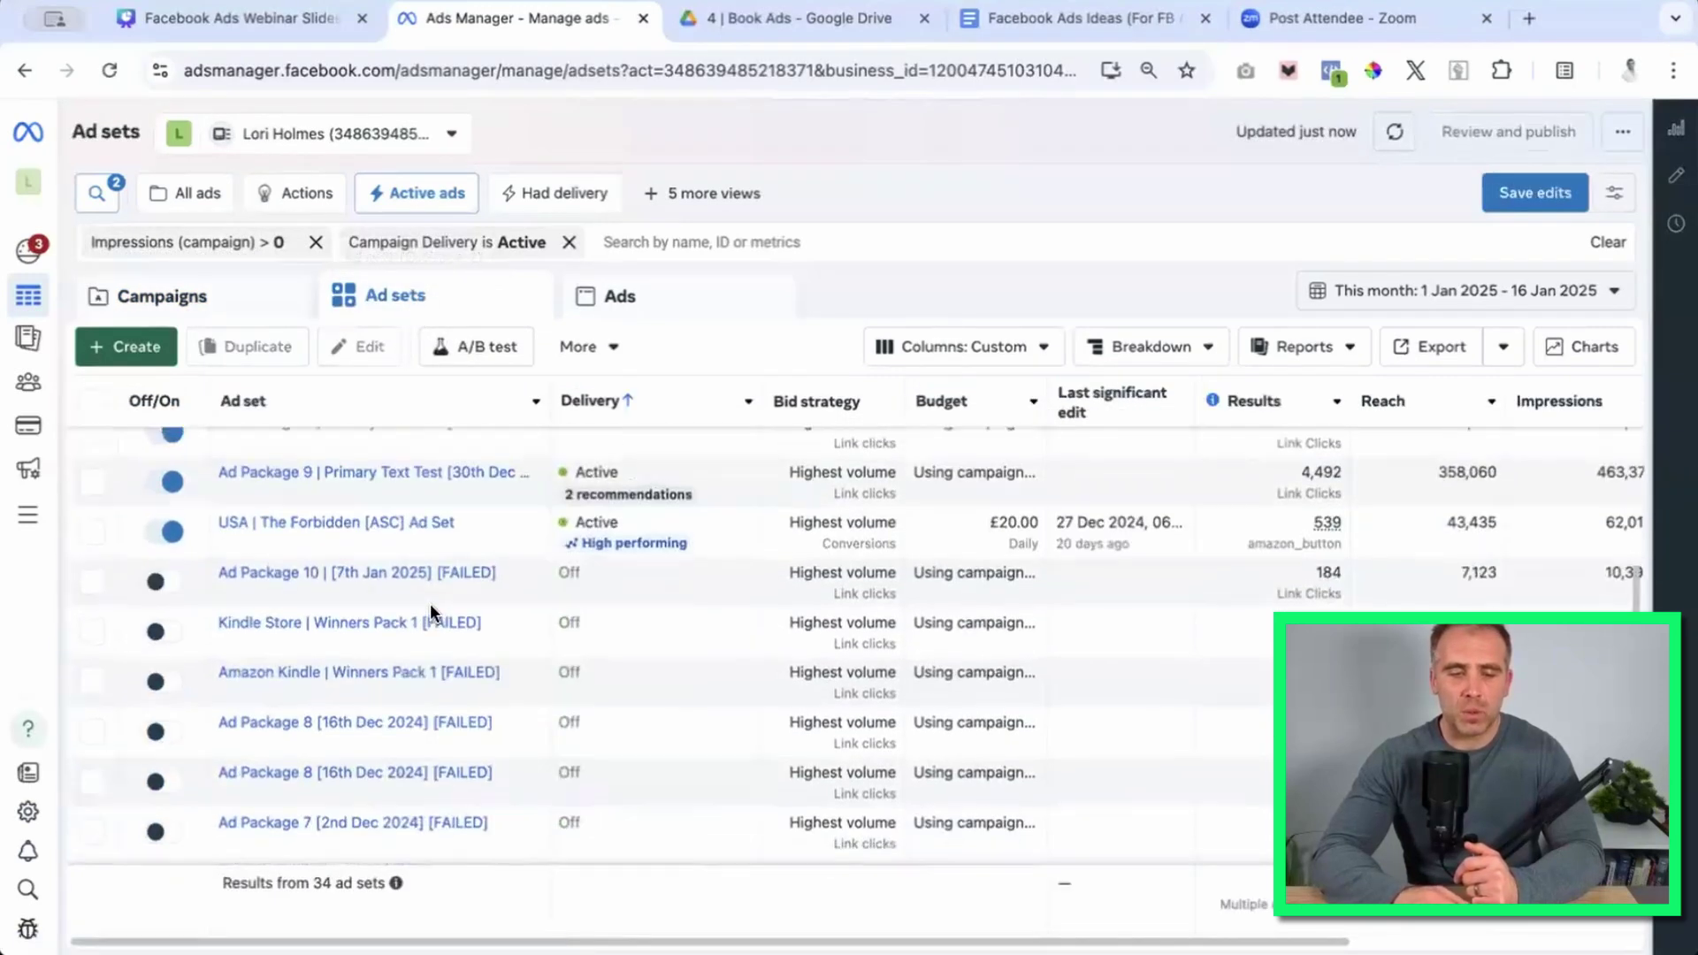
scroll(432, 613, "up", 3)
scroll(430, 603, "up", 5)
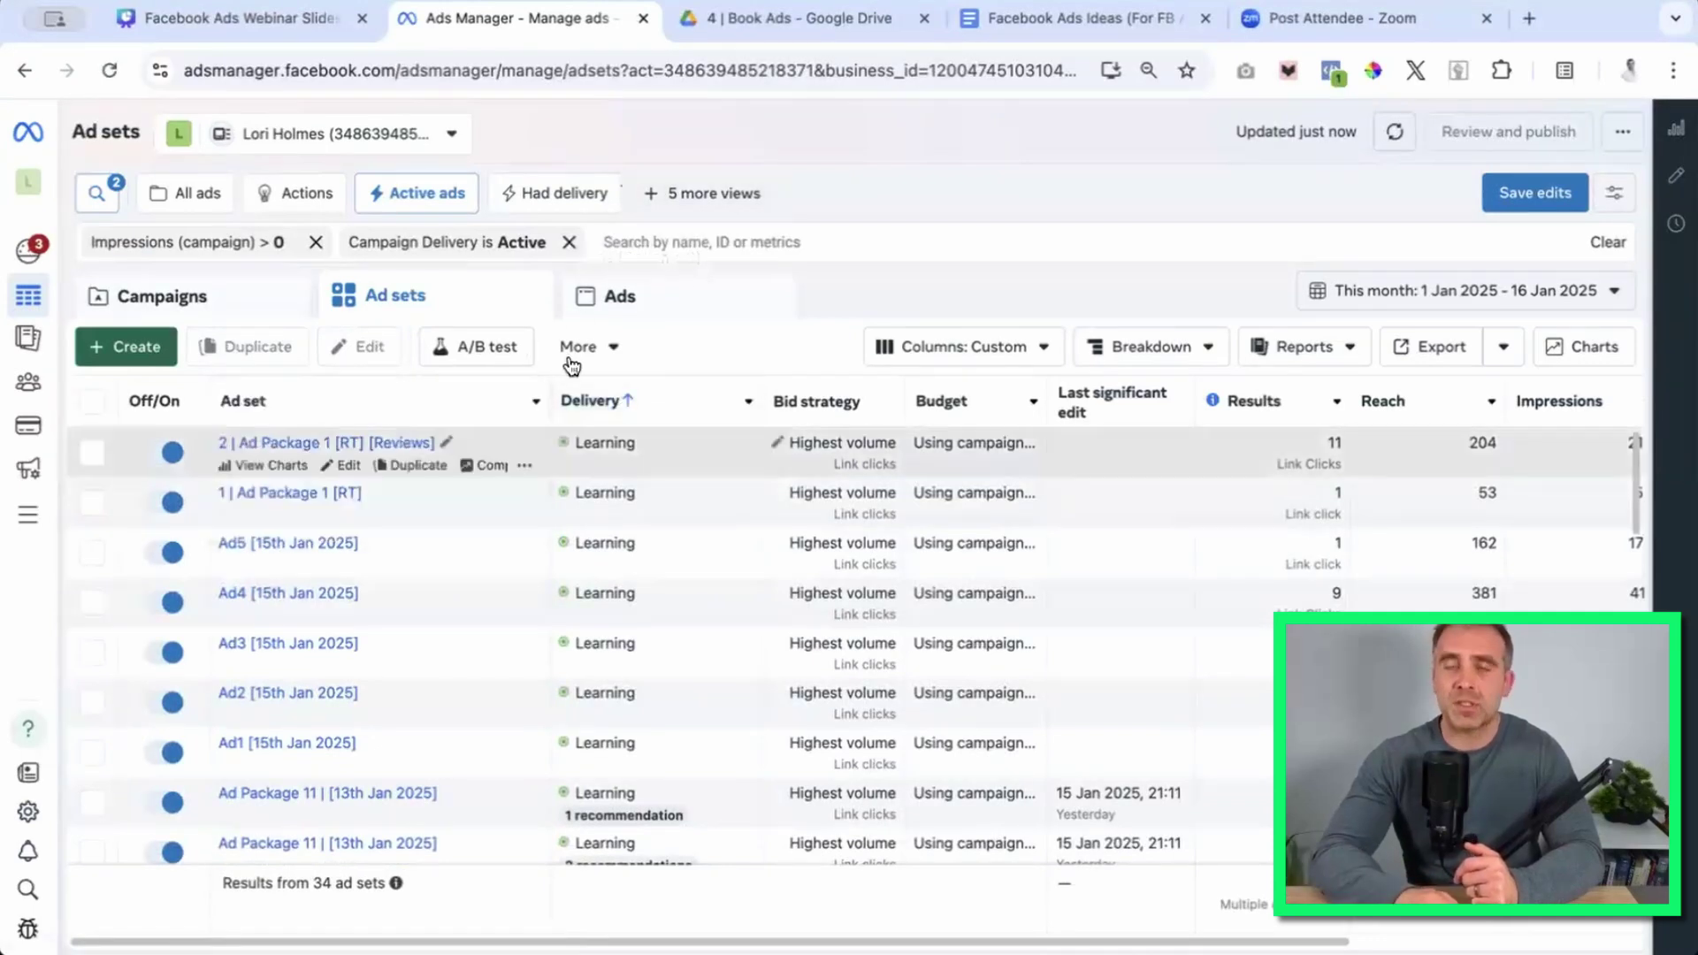
left_click(644, 312)
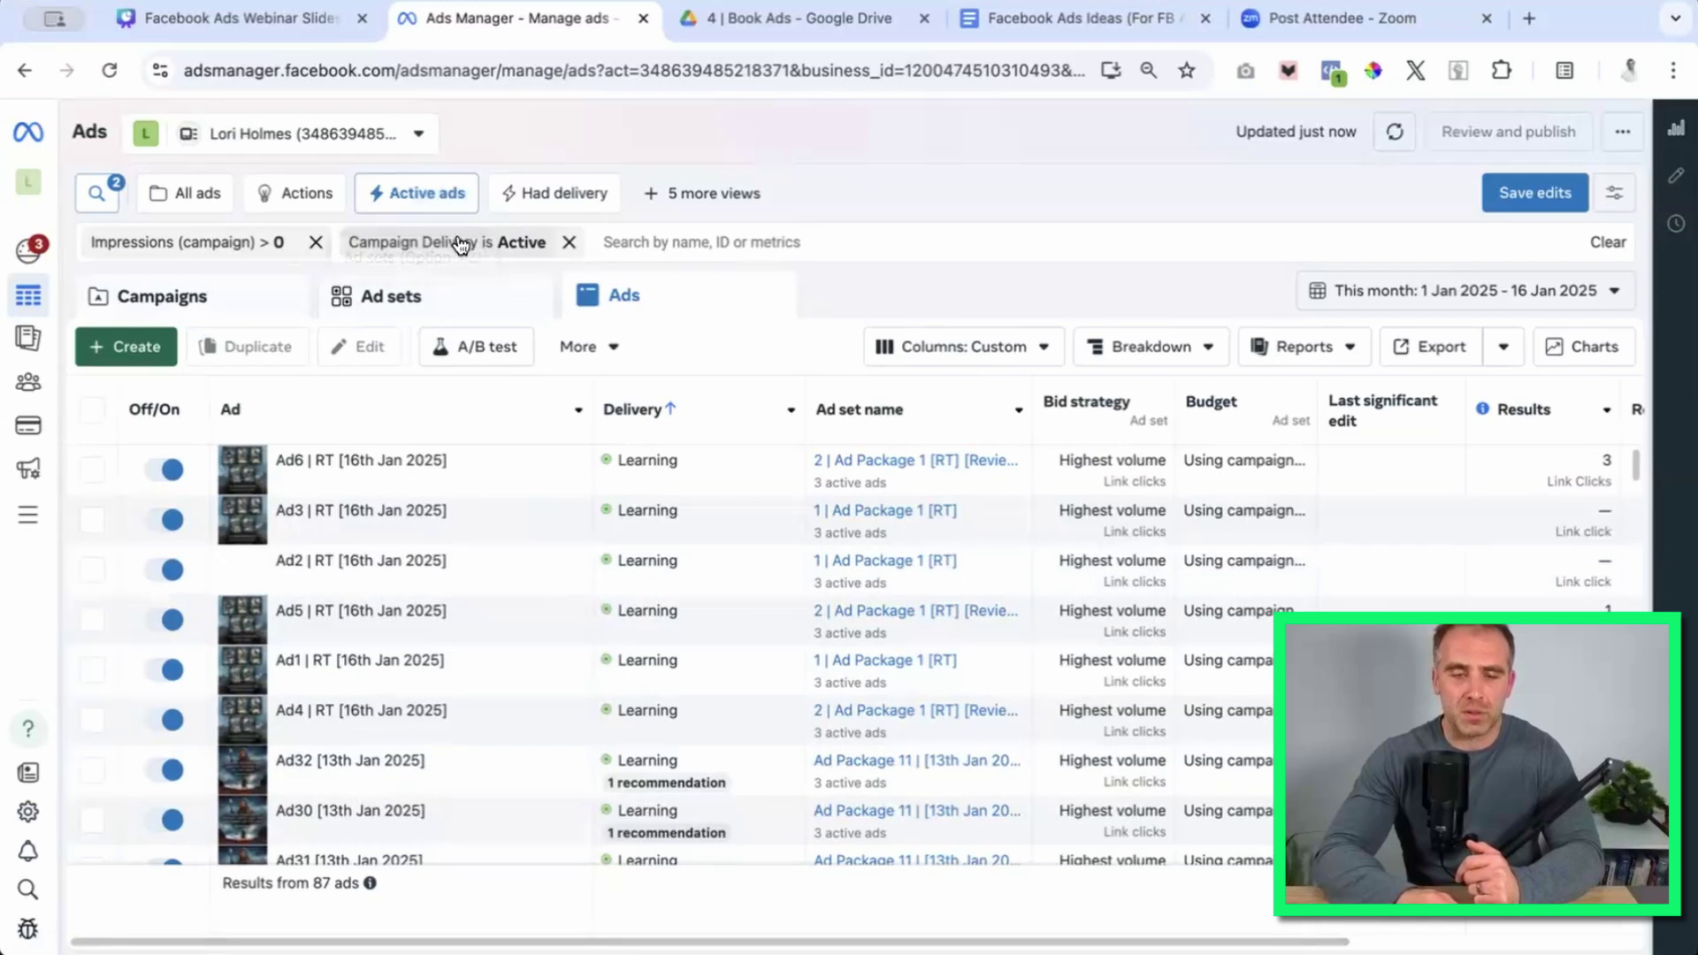
Return to the campaigns list, view it with all ads included, and restore the active ads view.
left_click(208, 294)
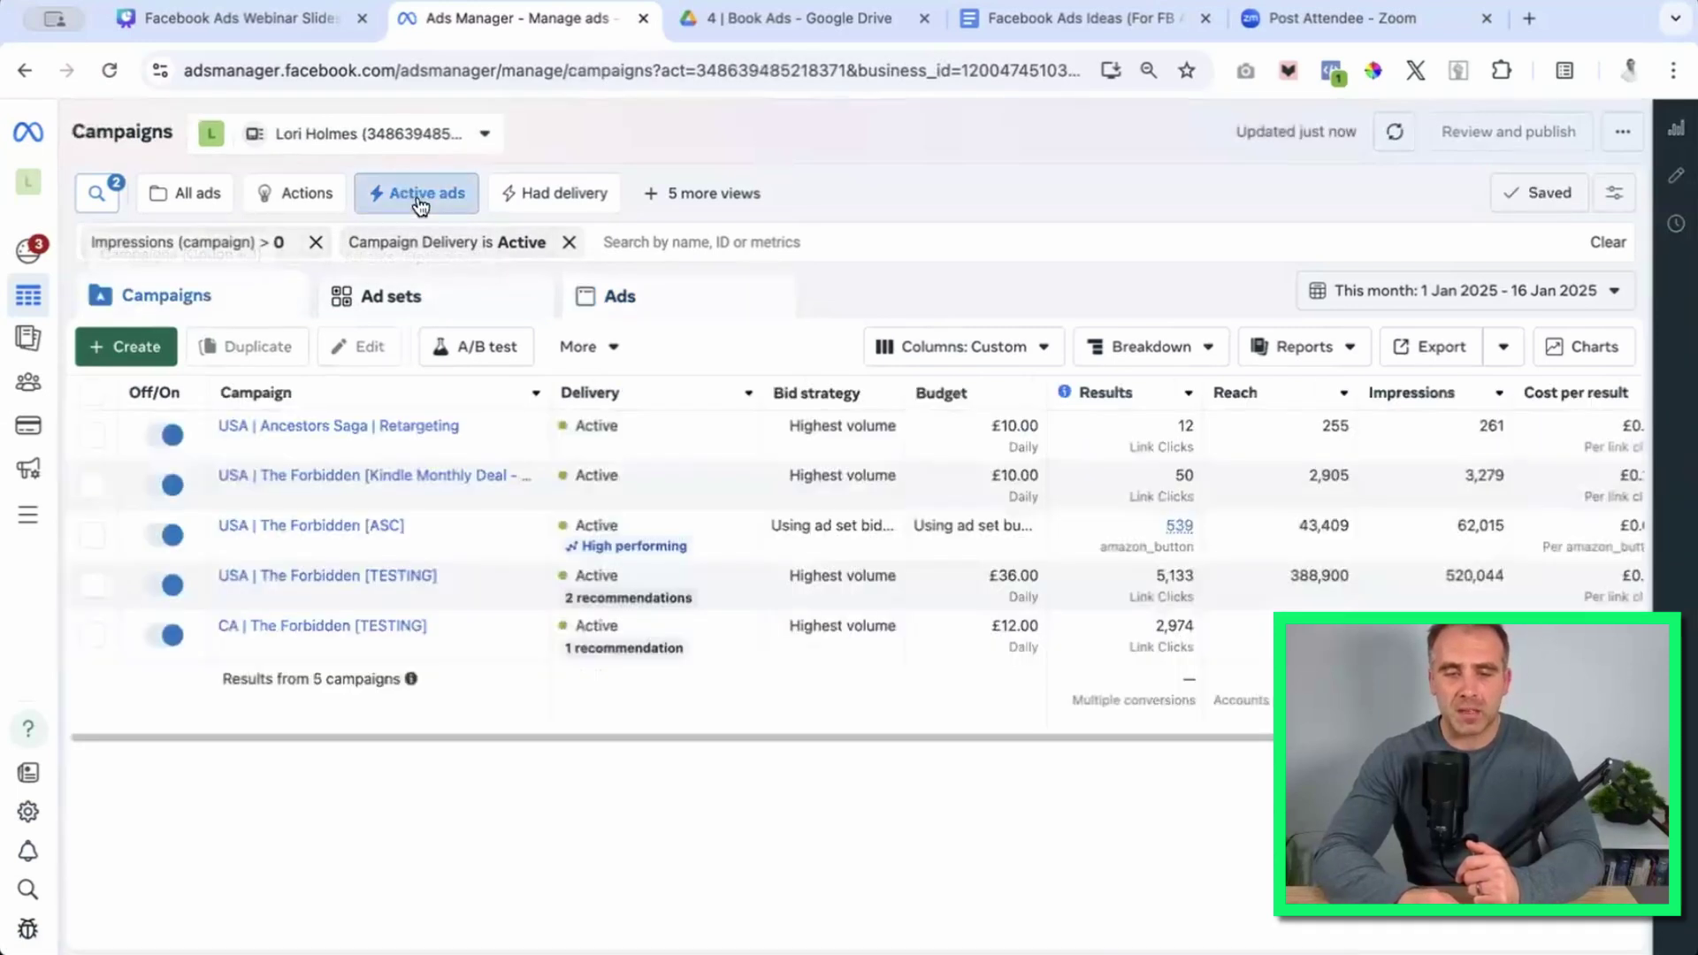
left_click(419, 194)
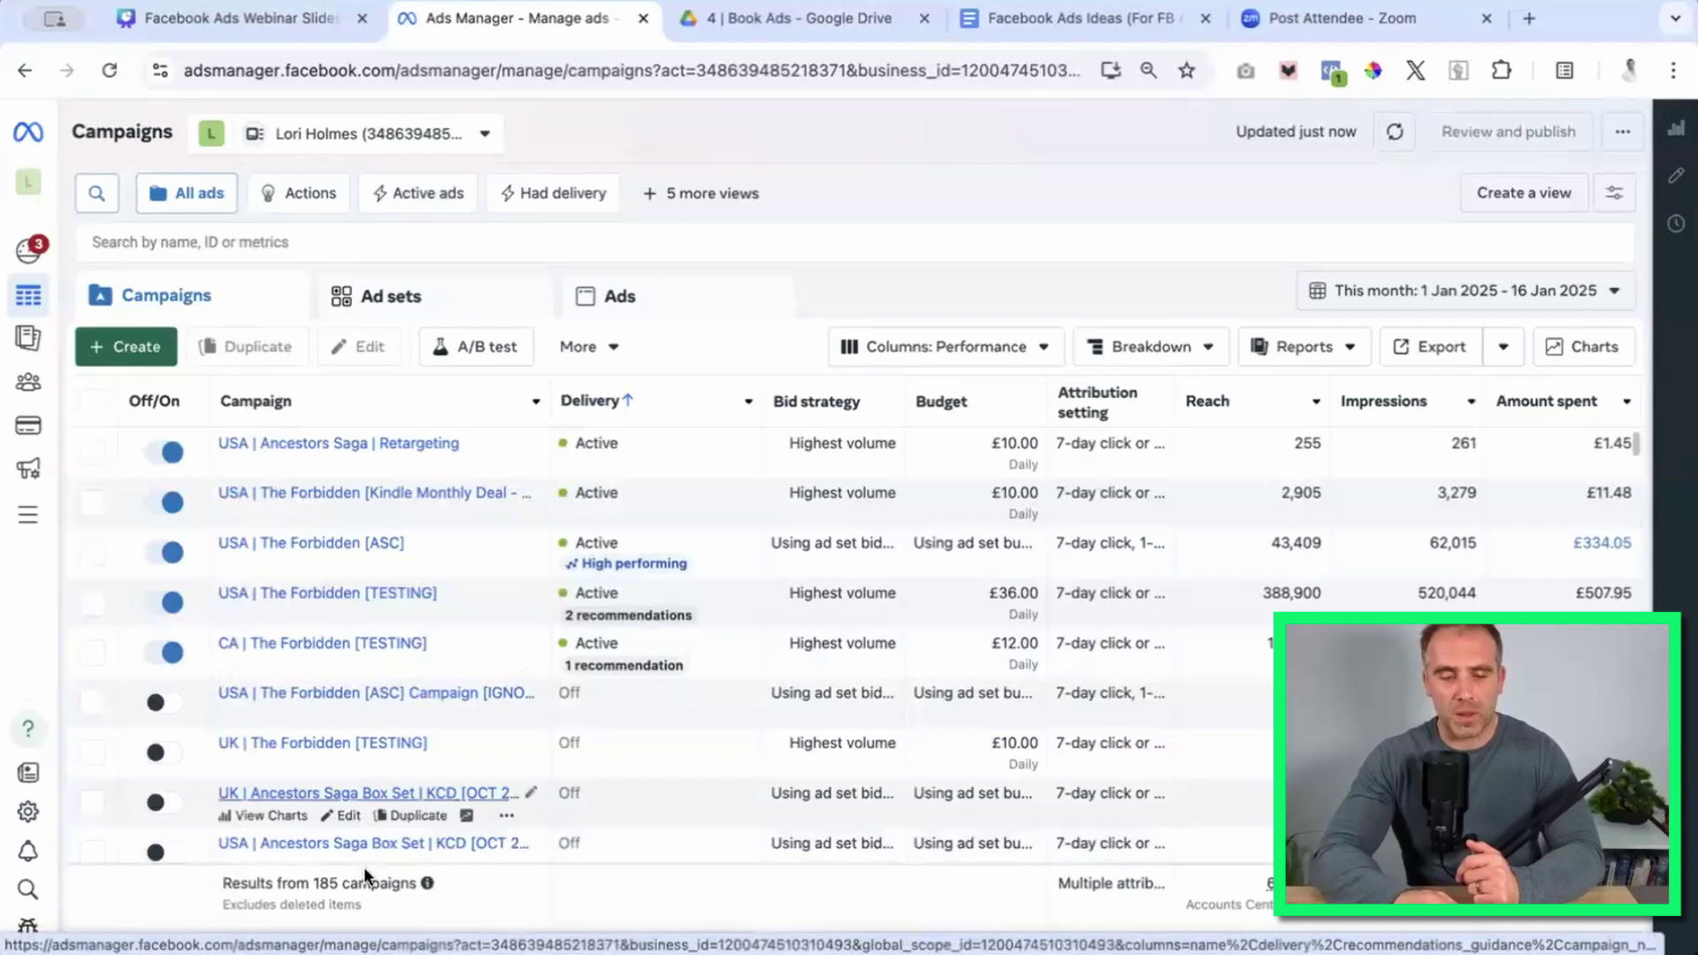
left_click(431, 204)
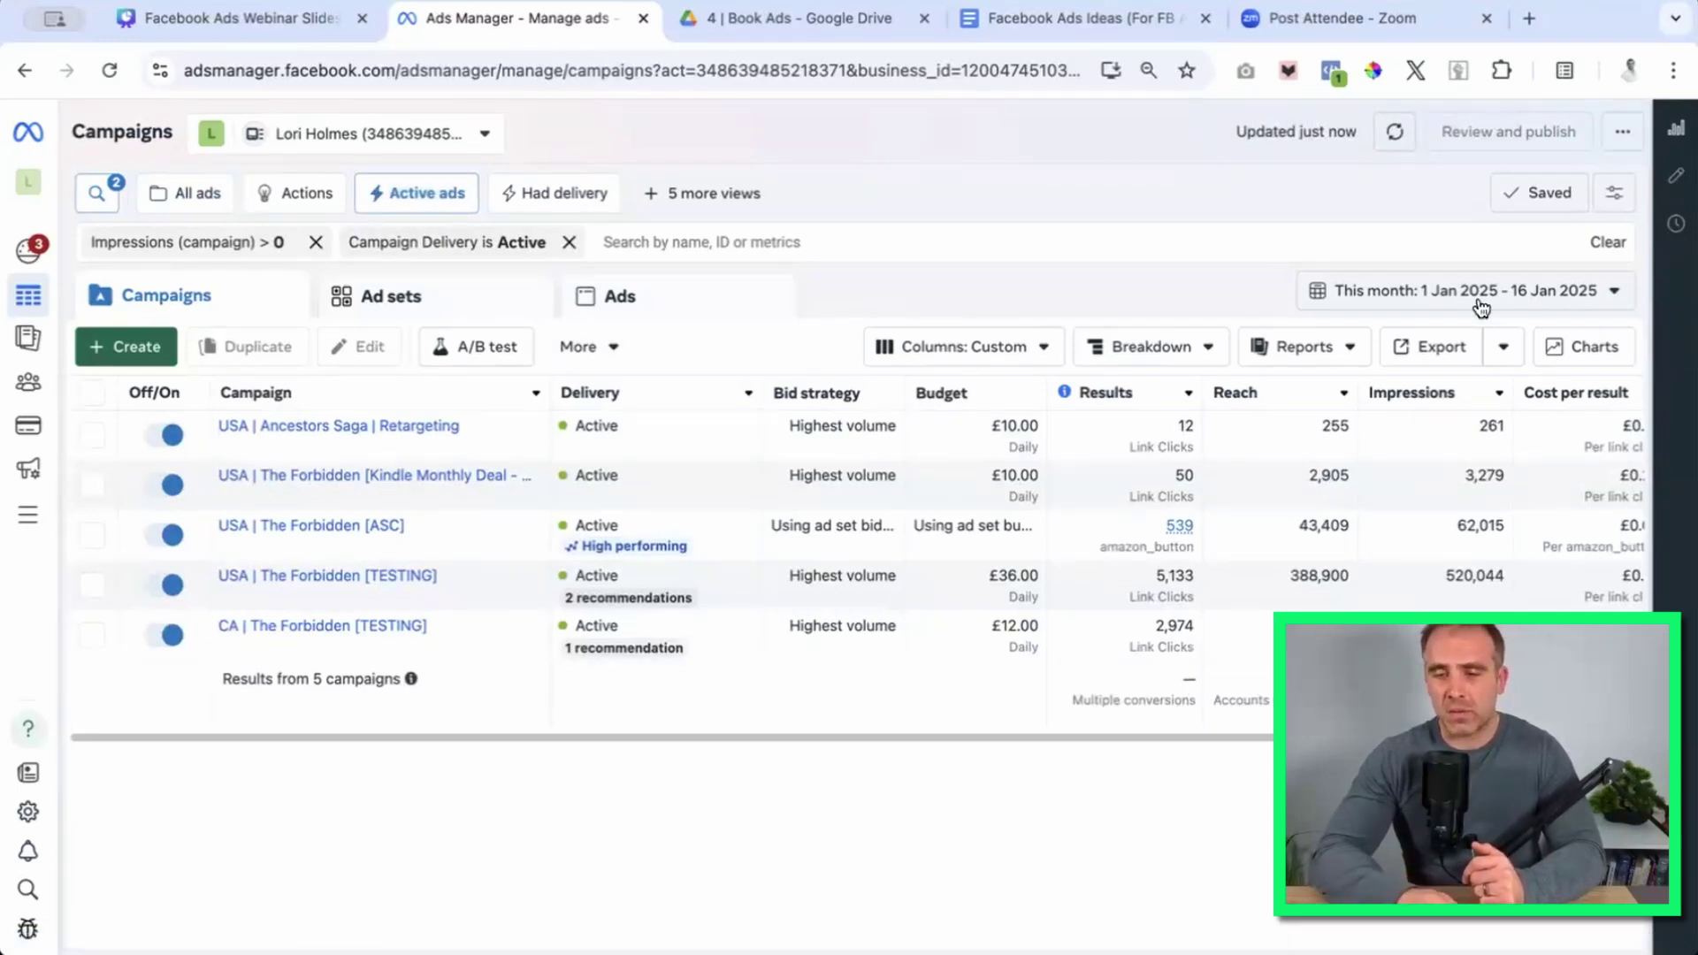
Set the reporting date range to 12 Jan 2025 through 15 Jan 2025.
left_click(1413, 304)
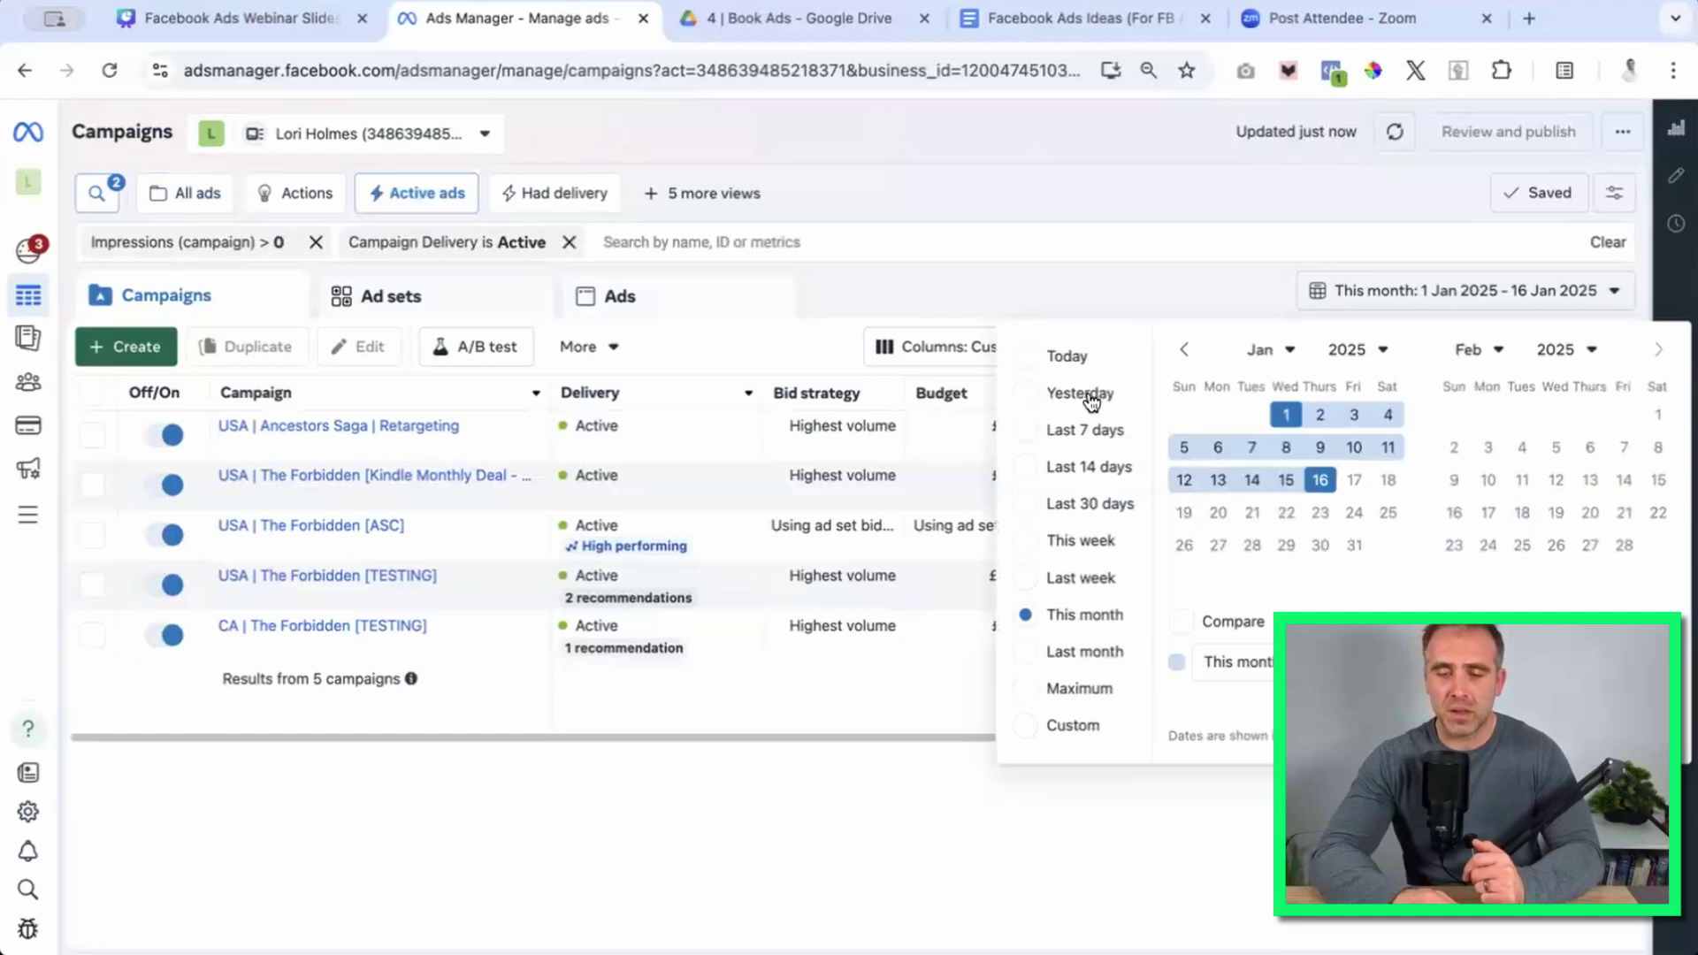
left_click(1191, 483)
left_click(1287, 483)
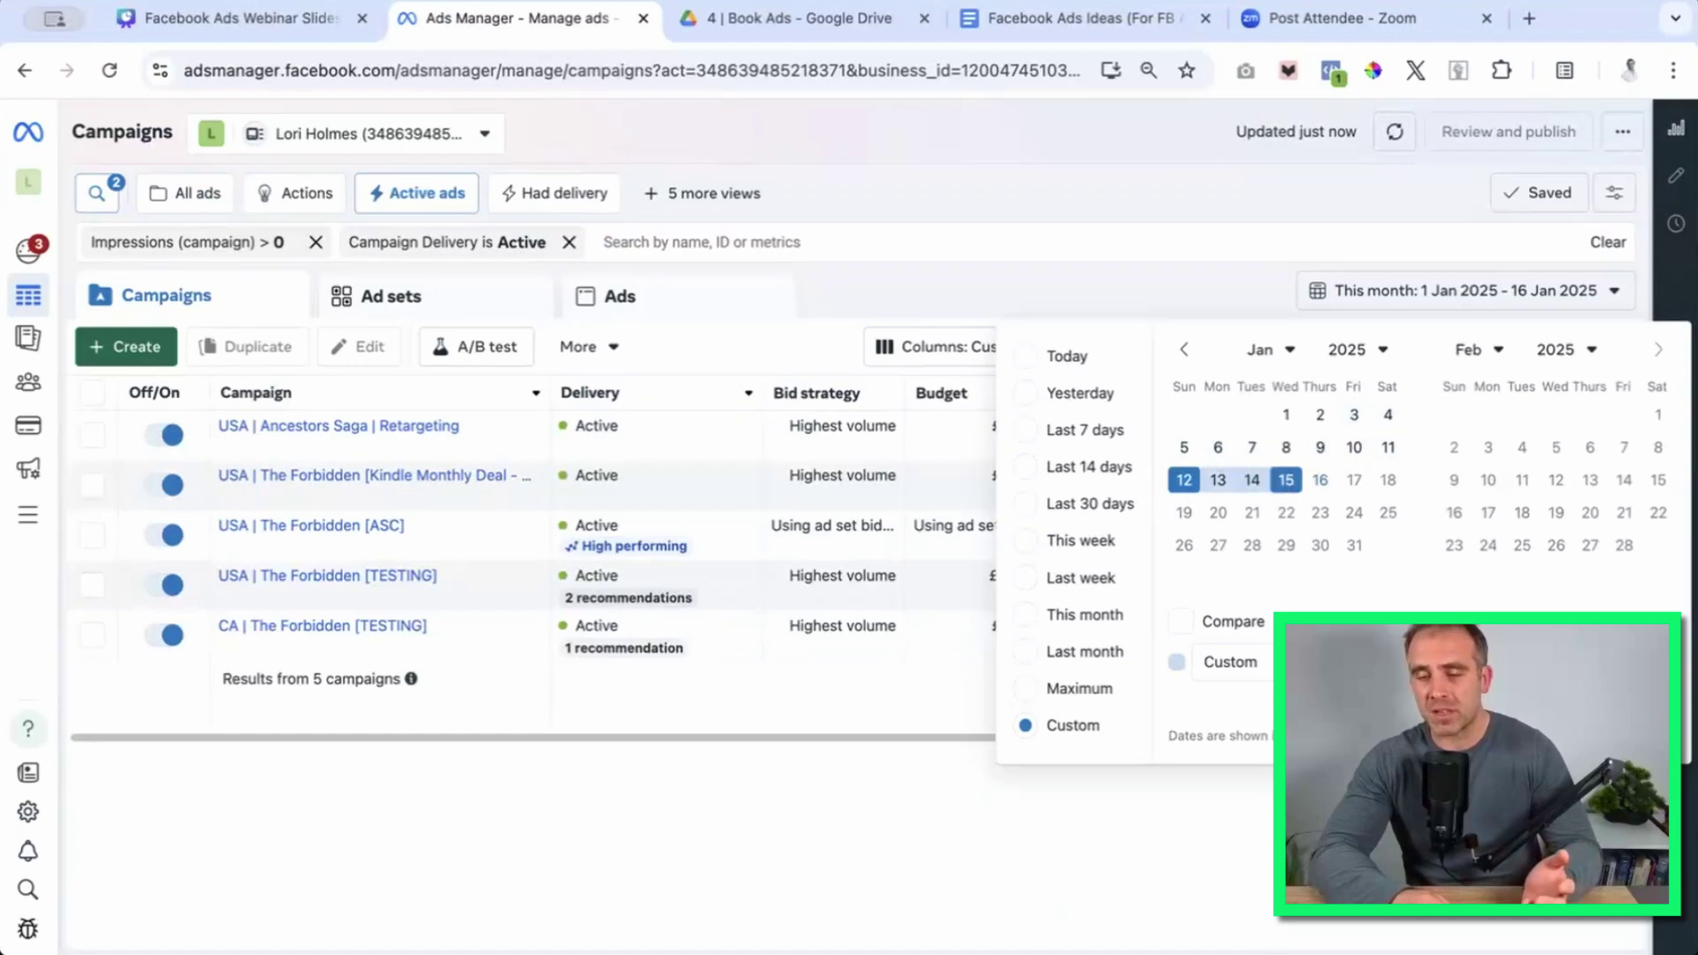
left_click(1628, 743)
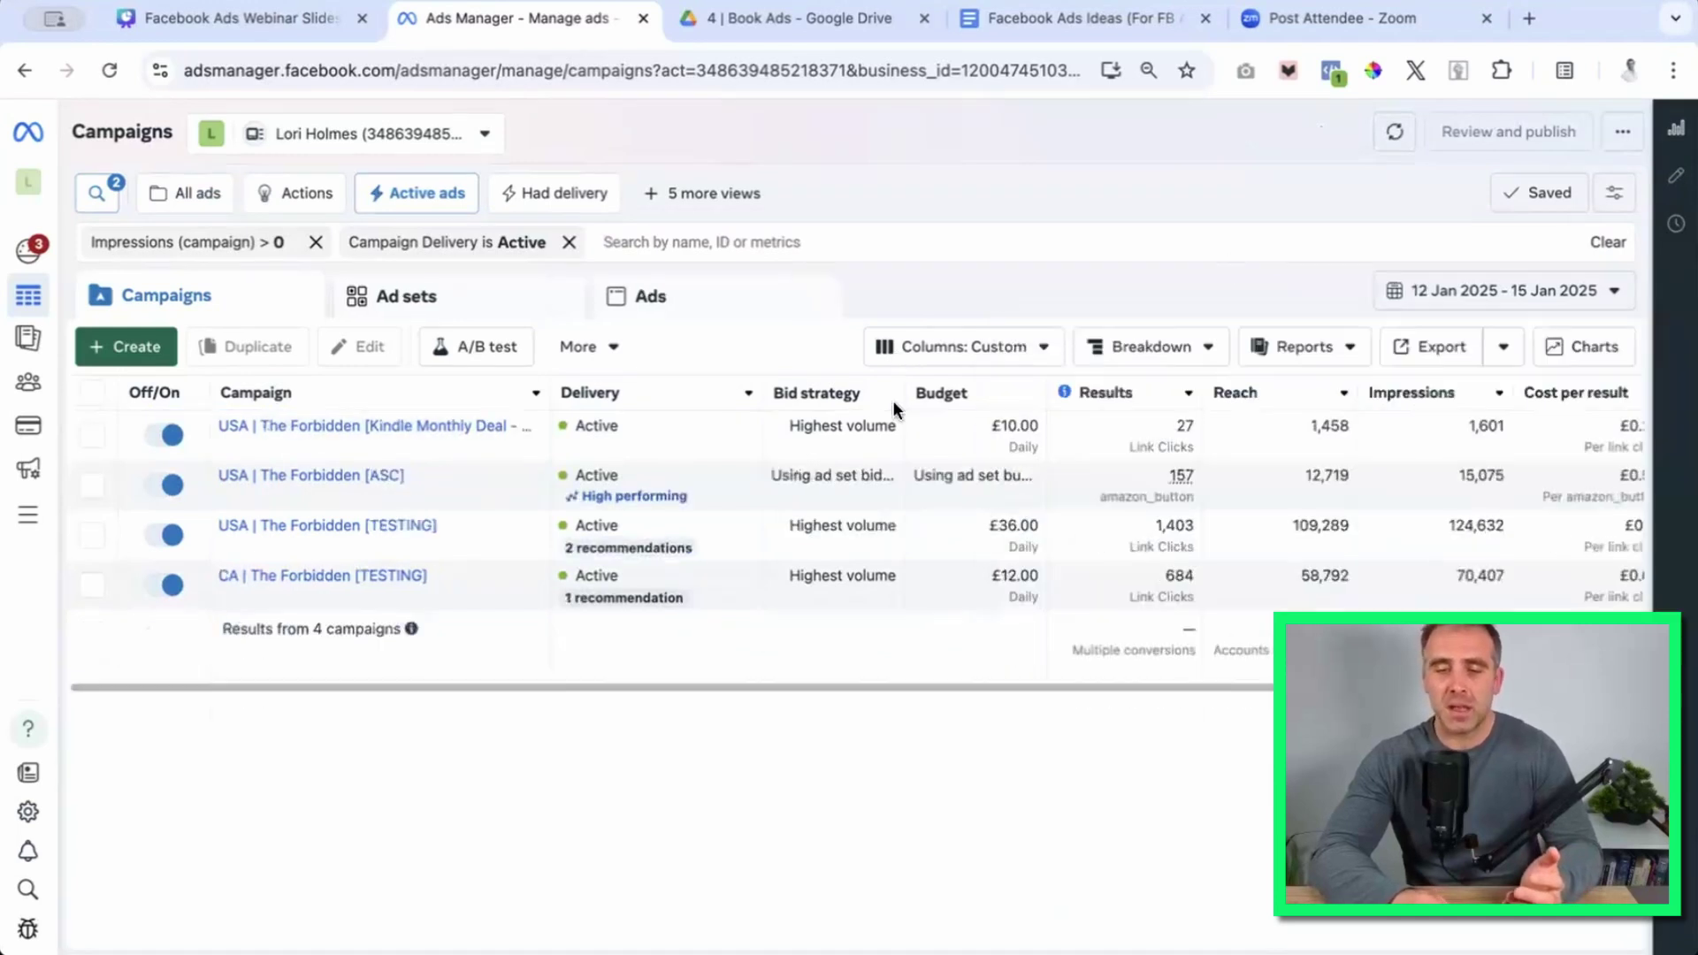
Look across the campaign metric columns and set the reporting date range to Today.
left_click(1483, 299)
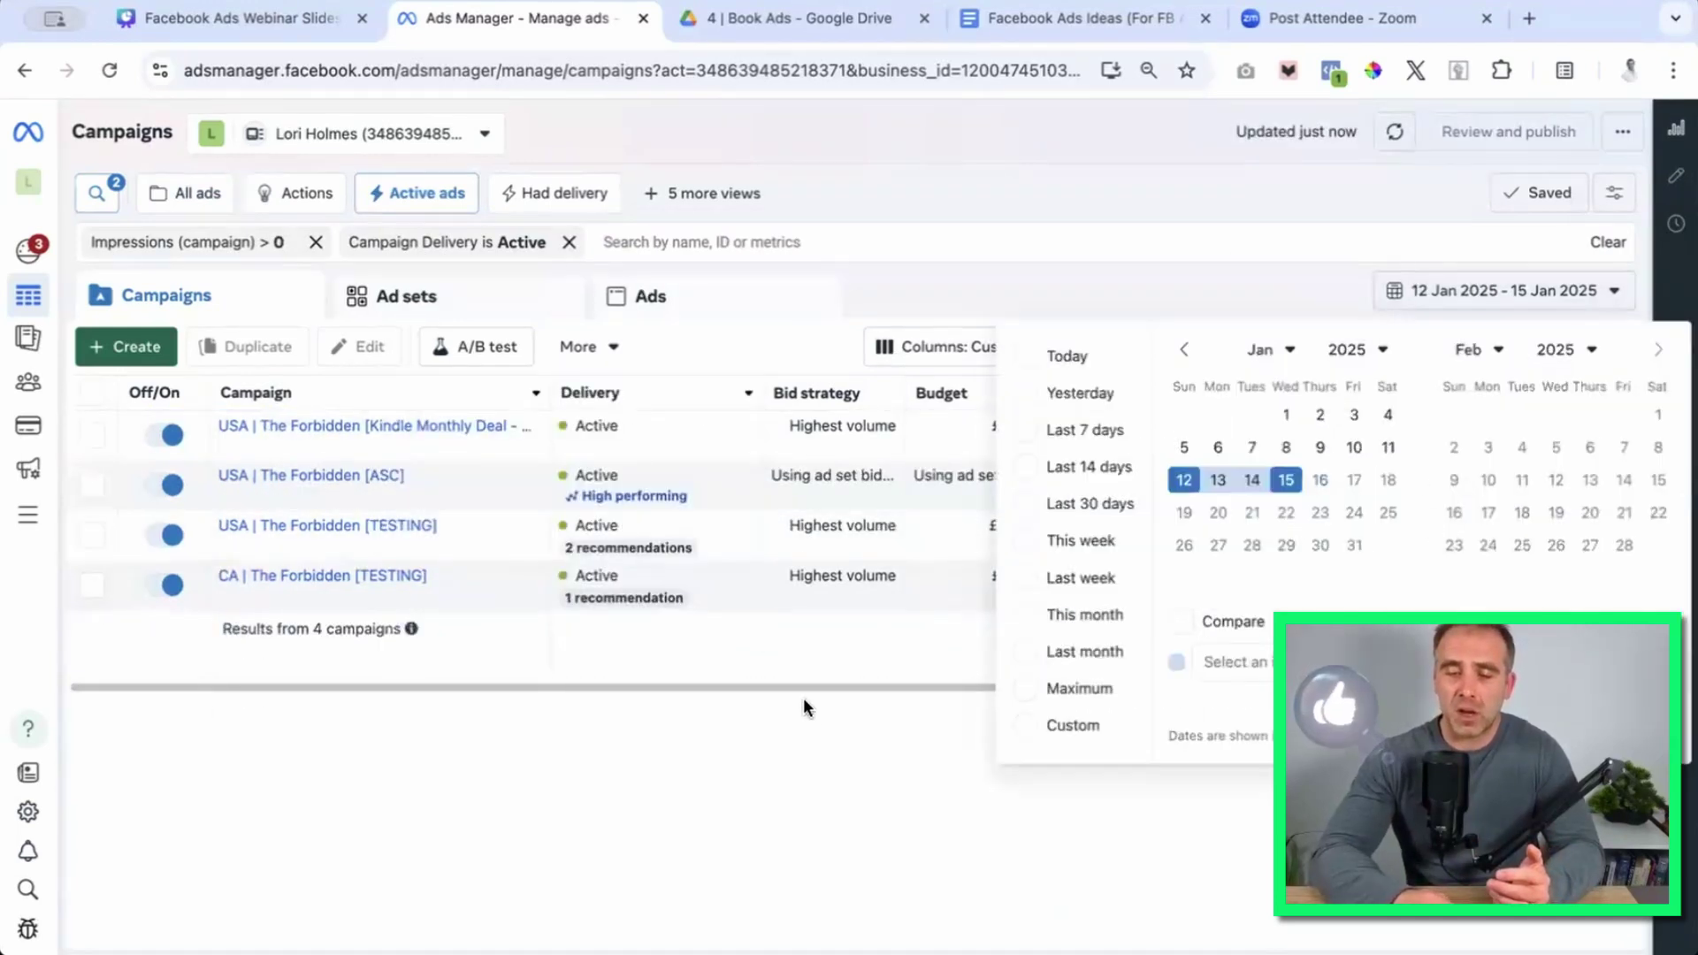
left_click(790, 662)
scroll(1145, 470, "right", 5)
scroll(1145, 471, "left", 5)
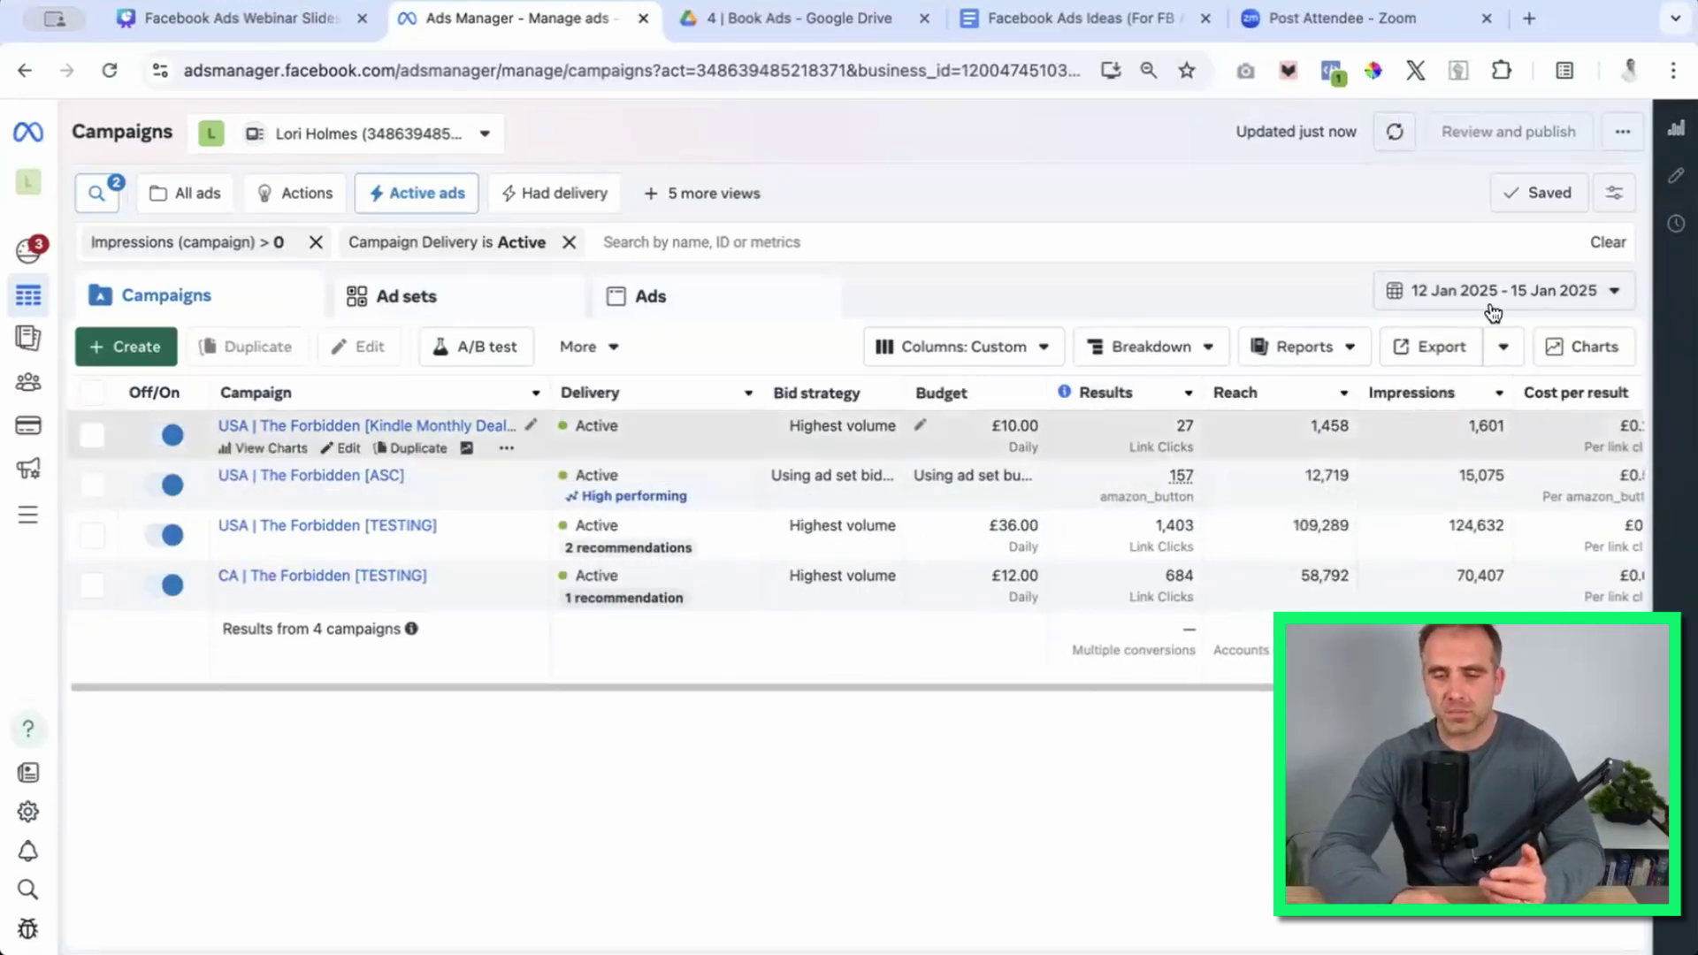
left_click(1486, 292)
left_click(1067, 355)
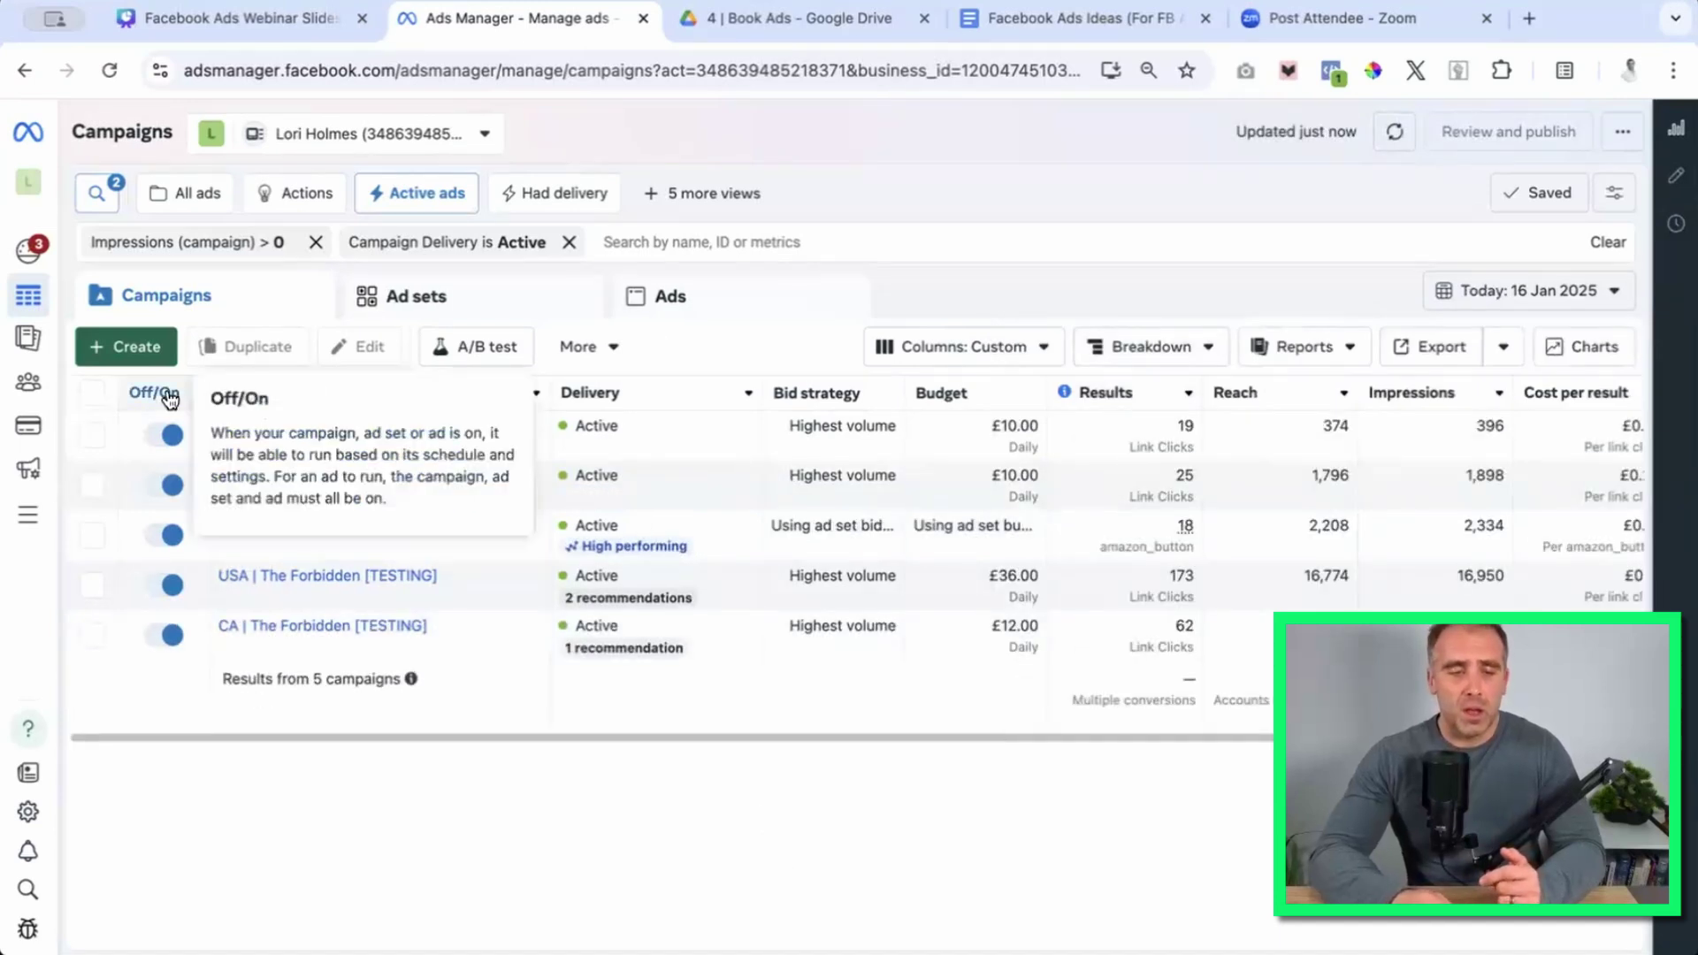
Look through the full list of available advertising and business tools and return to Adverts Manager.
mouse_move(31, 535)
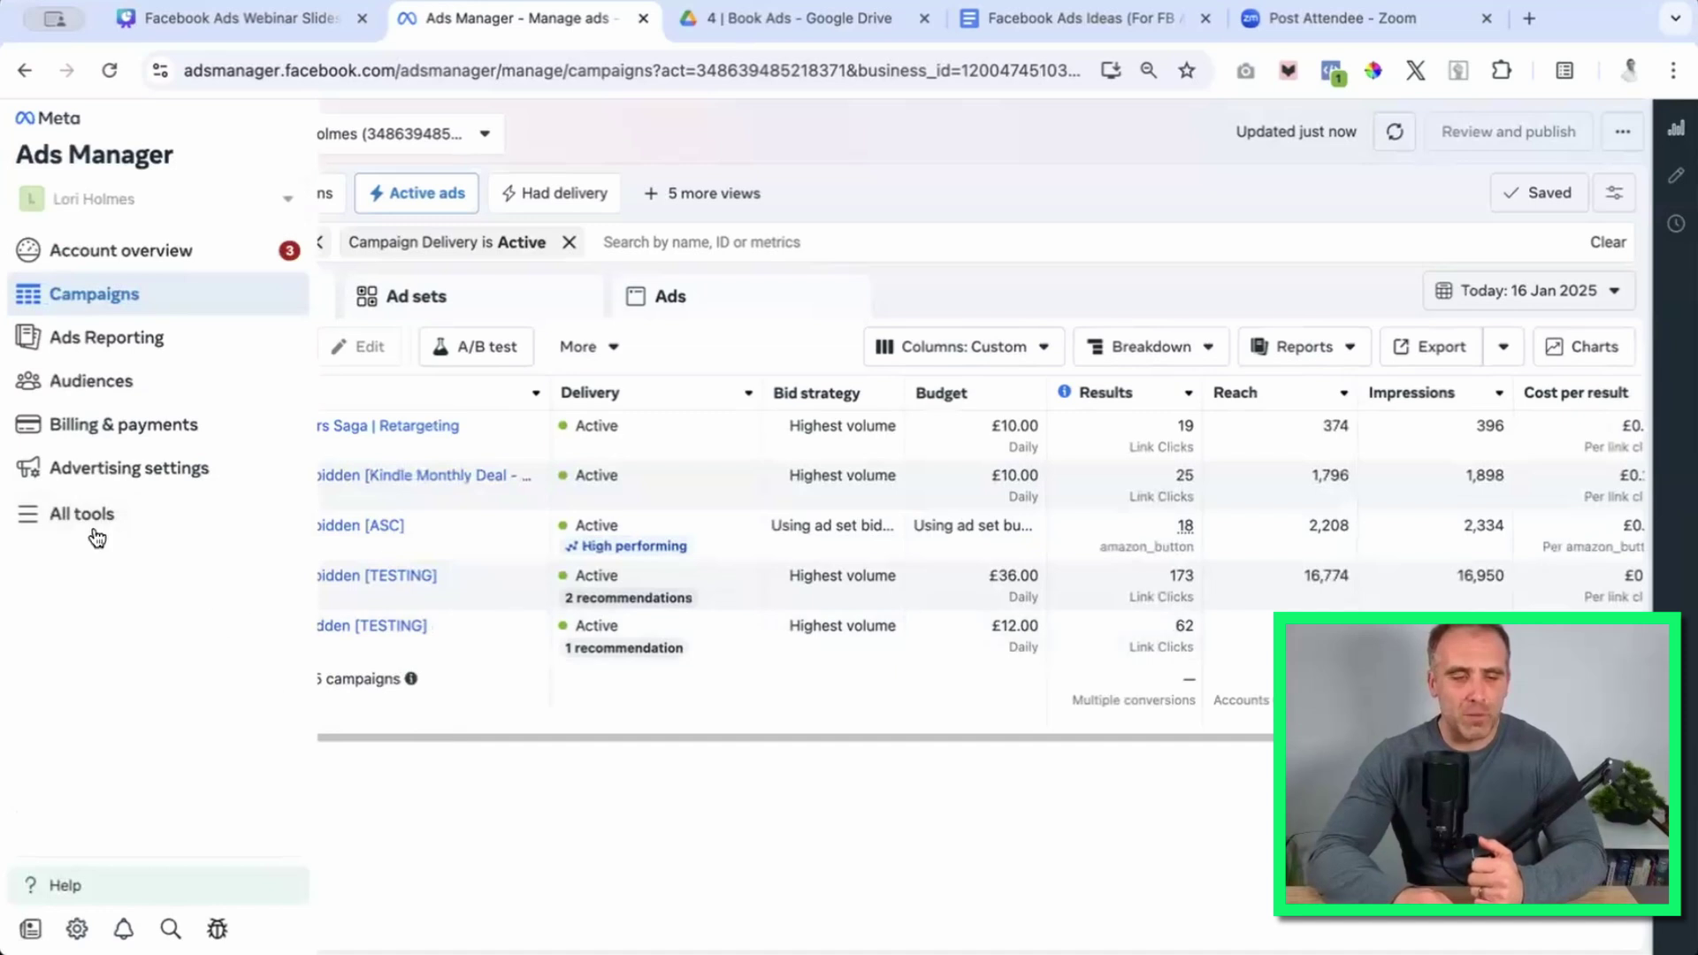
left_click(29, 518)
scroll(487, 768, "down", 2)
scroll(487, 768, "up", 4)
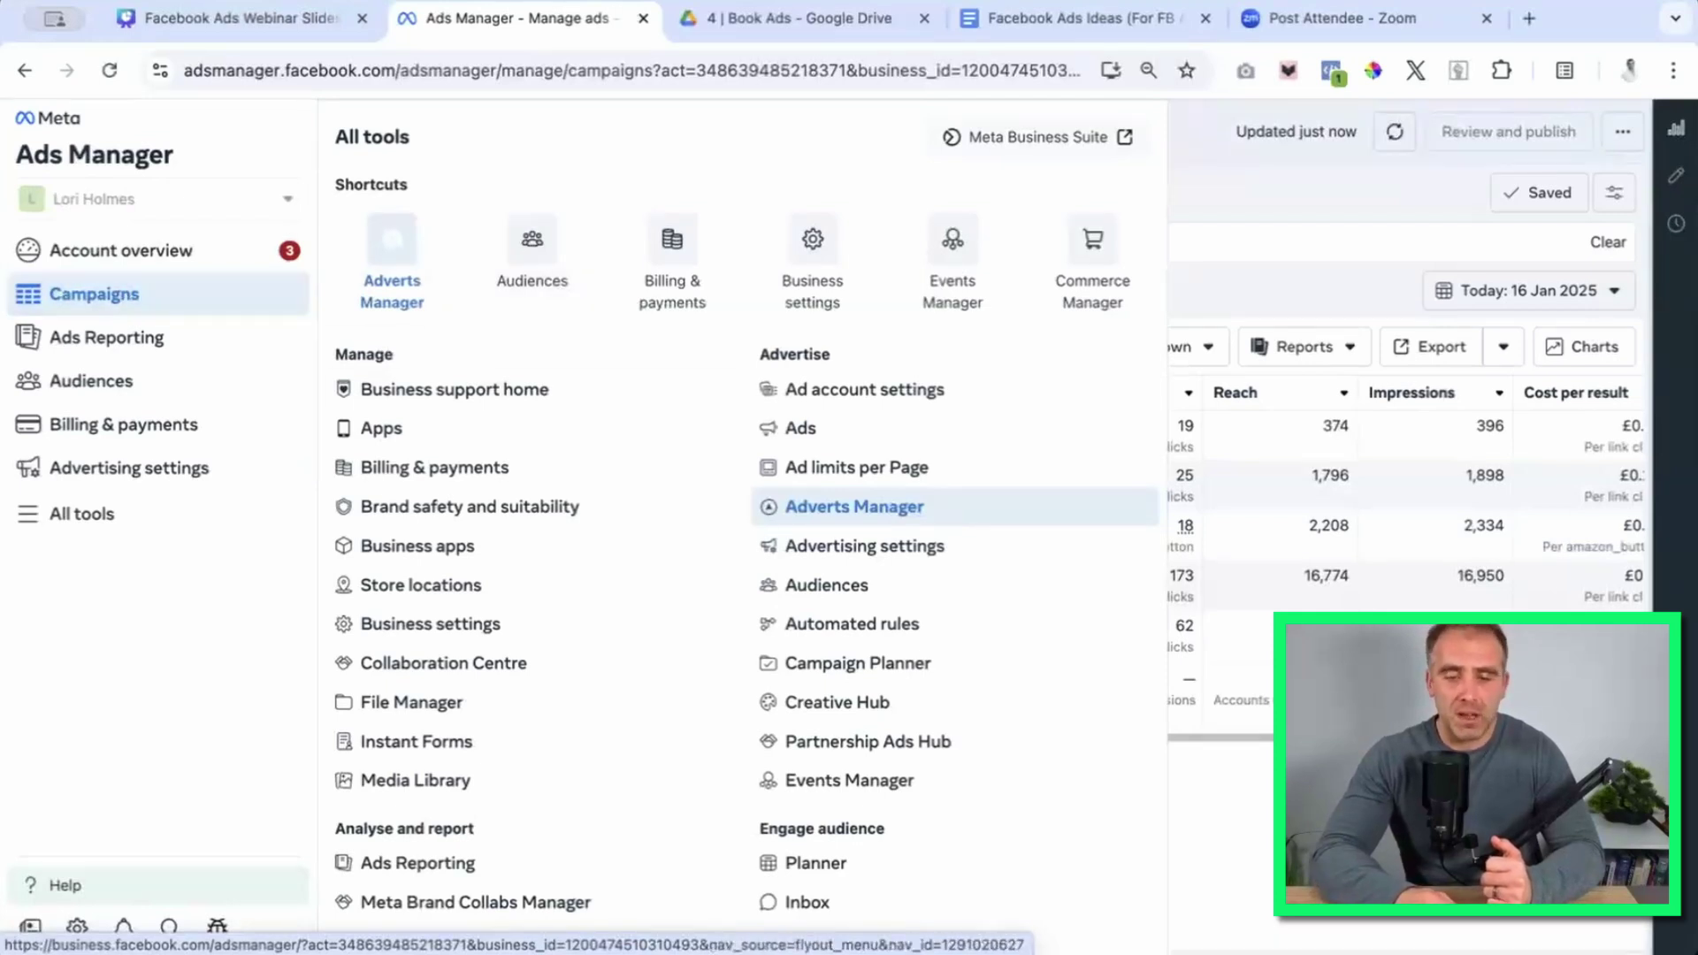
left_click(854, 506)
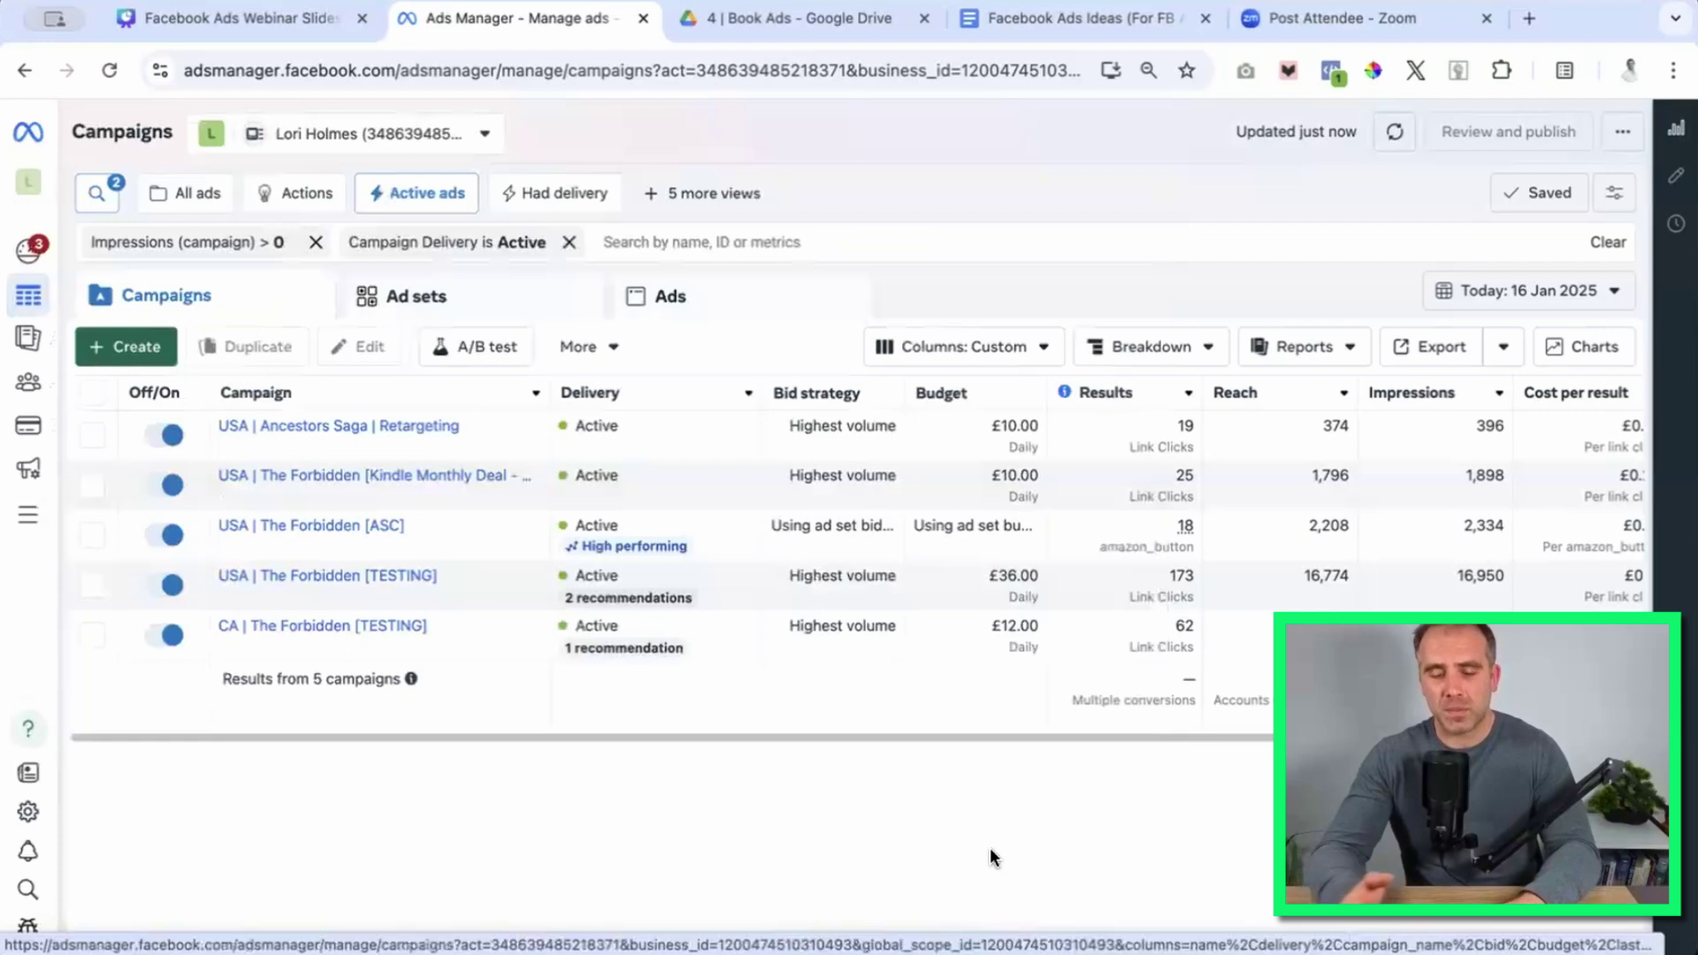
Open facebook.com in a new tab, expand the full navigation list to find Ads Manager, and switch back to the campaigns tab.
key("ctrl+t")
type("facebook.com")
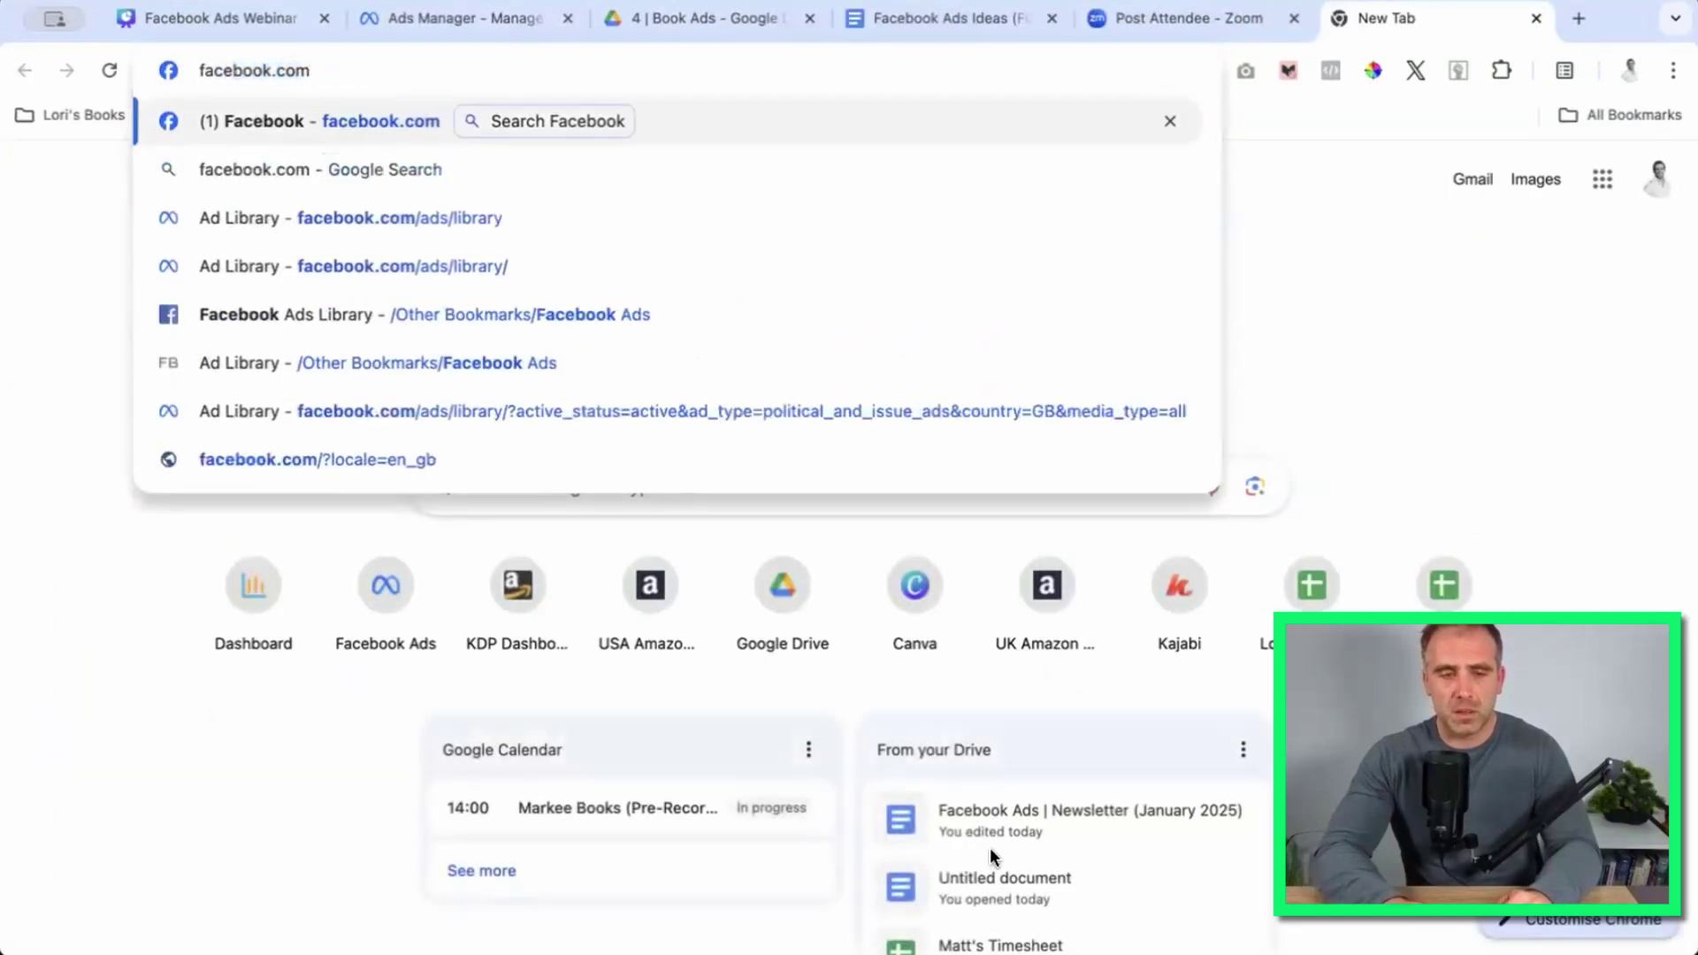
key("Return")
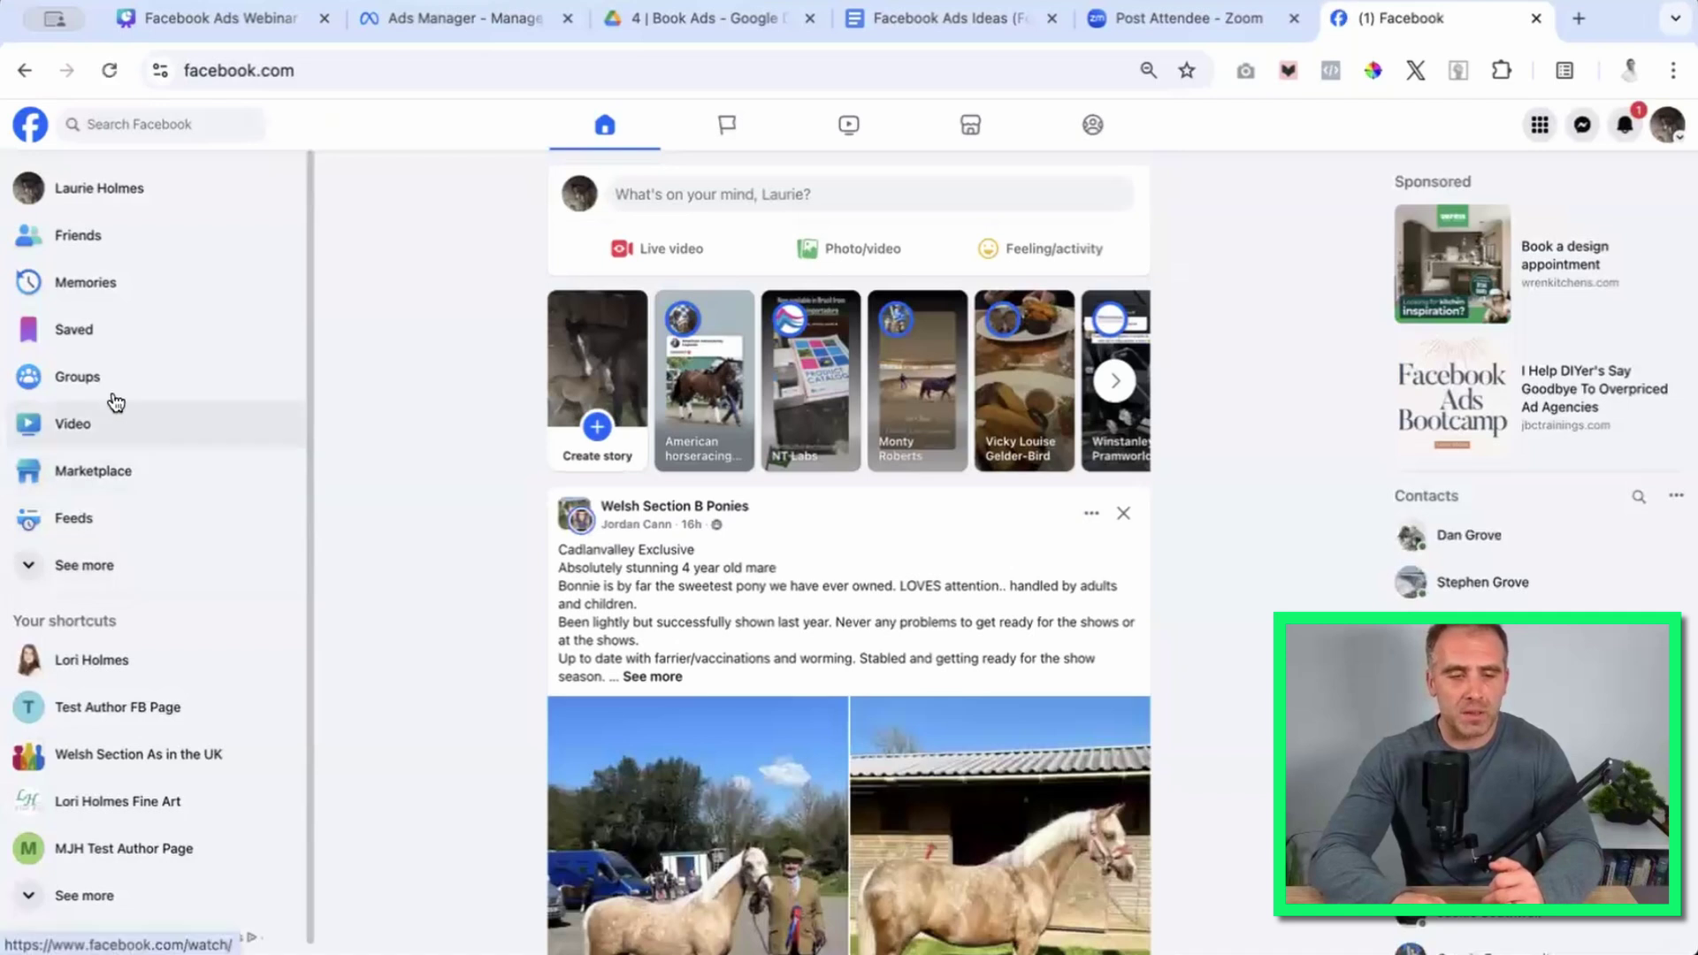
left_click(102, 577)
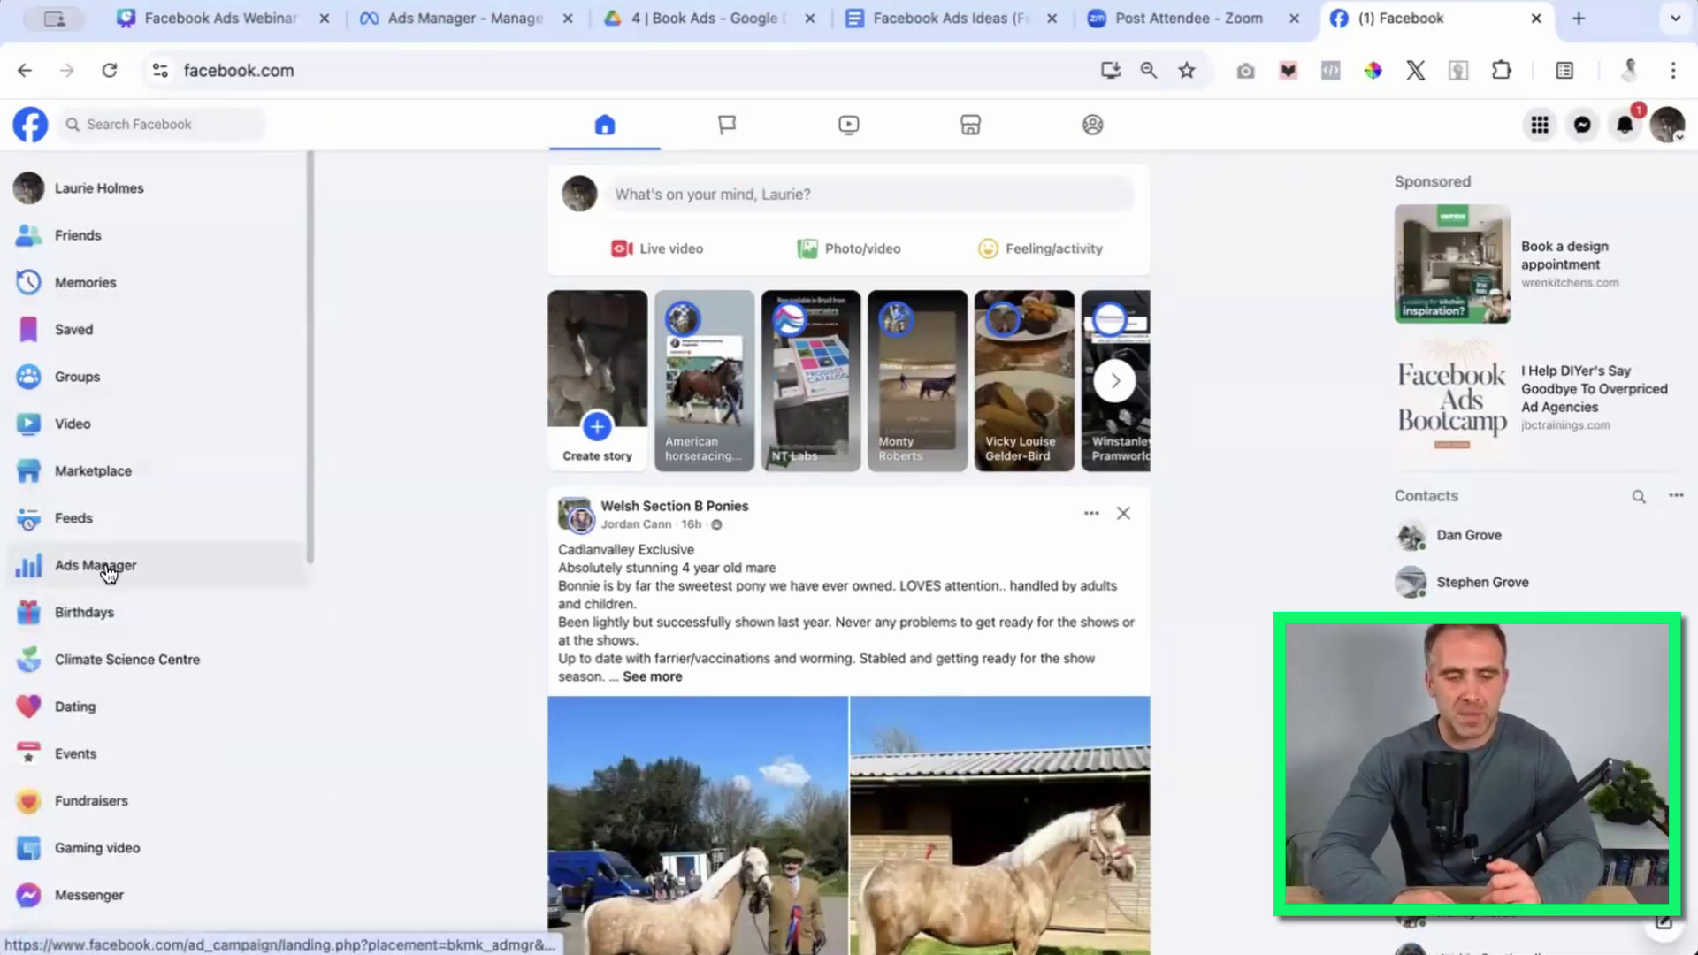
left_click(460, 18)
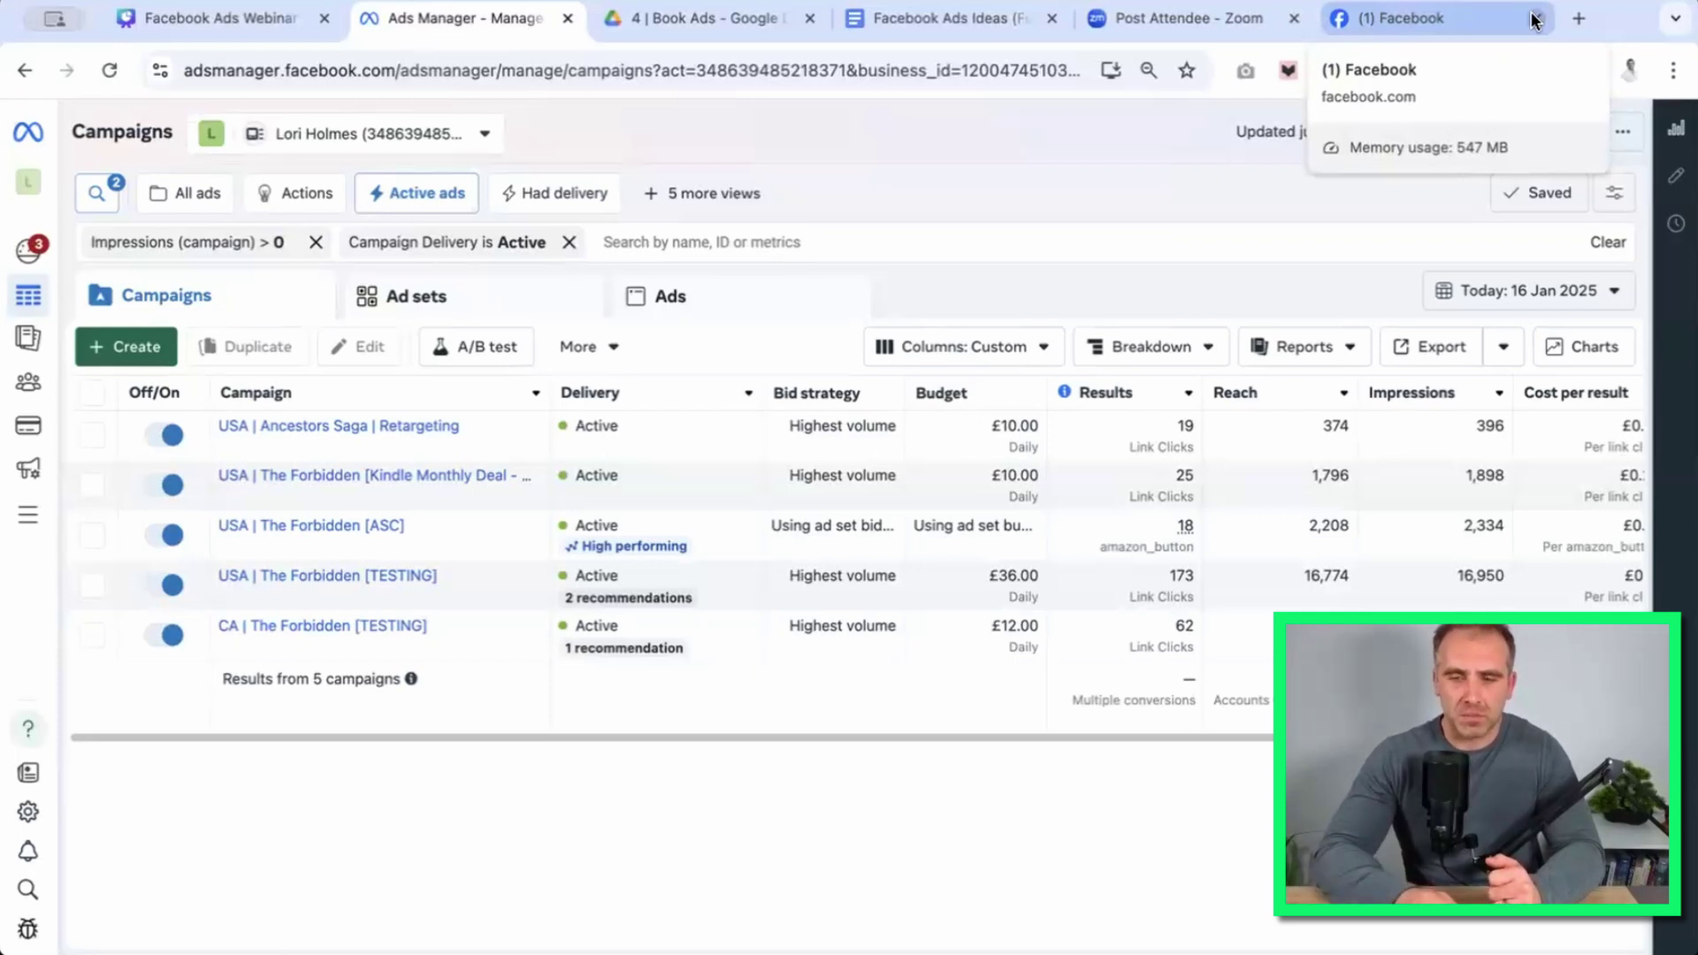
View the Pages managed by the Facebook account, close the Facebook tab, and return to Ads Manager.
left_click(1416, 19)
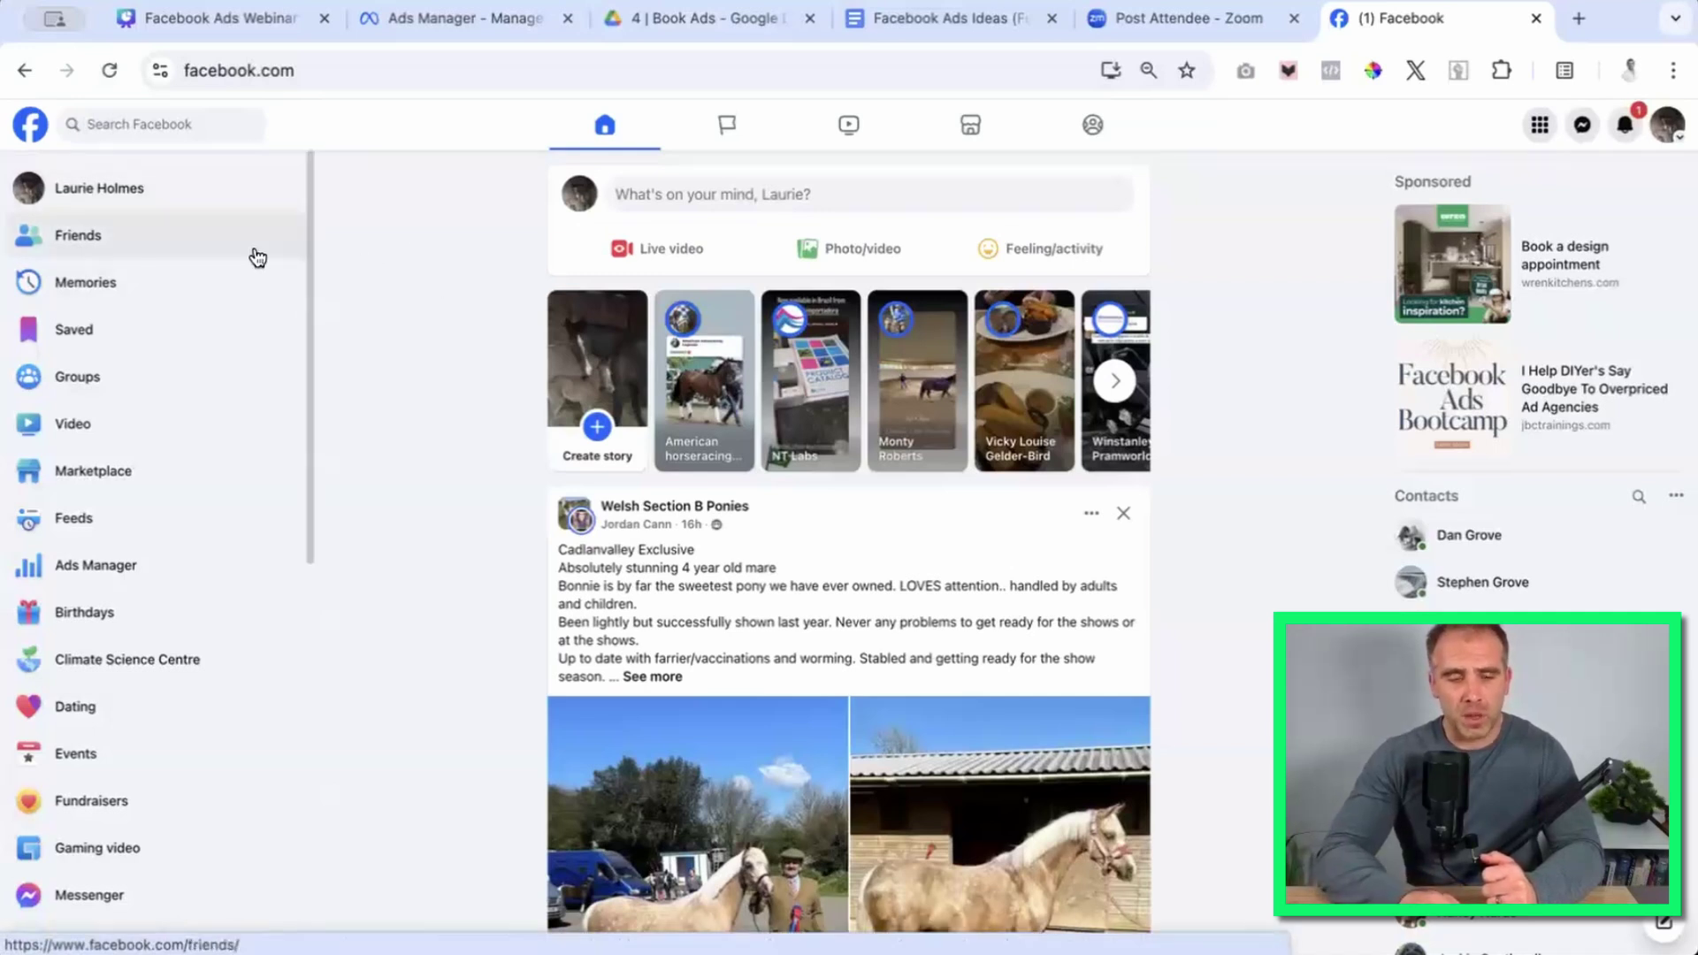
scroll(156, 445, "down", 6)
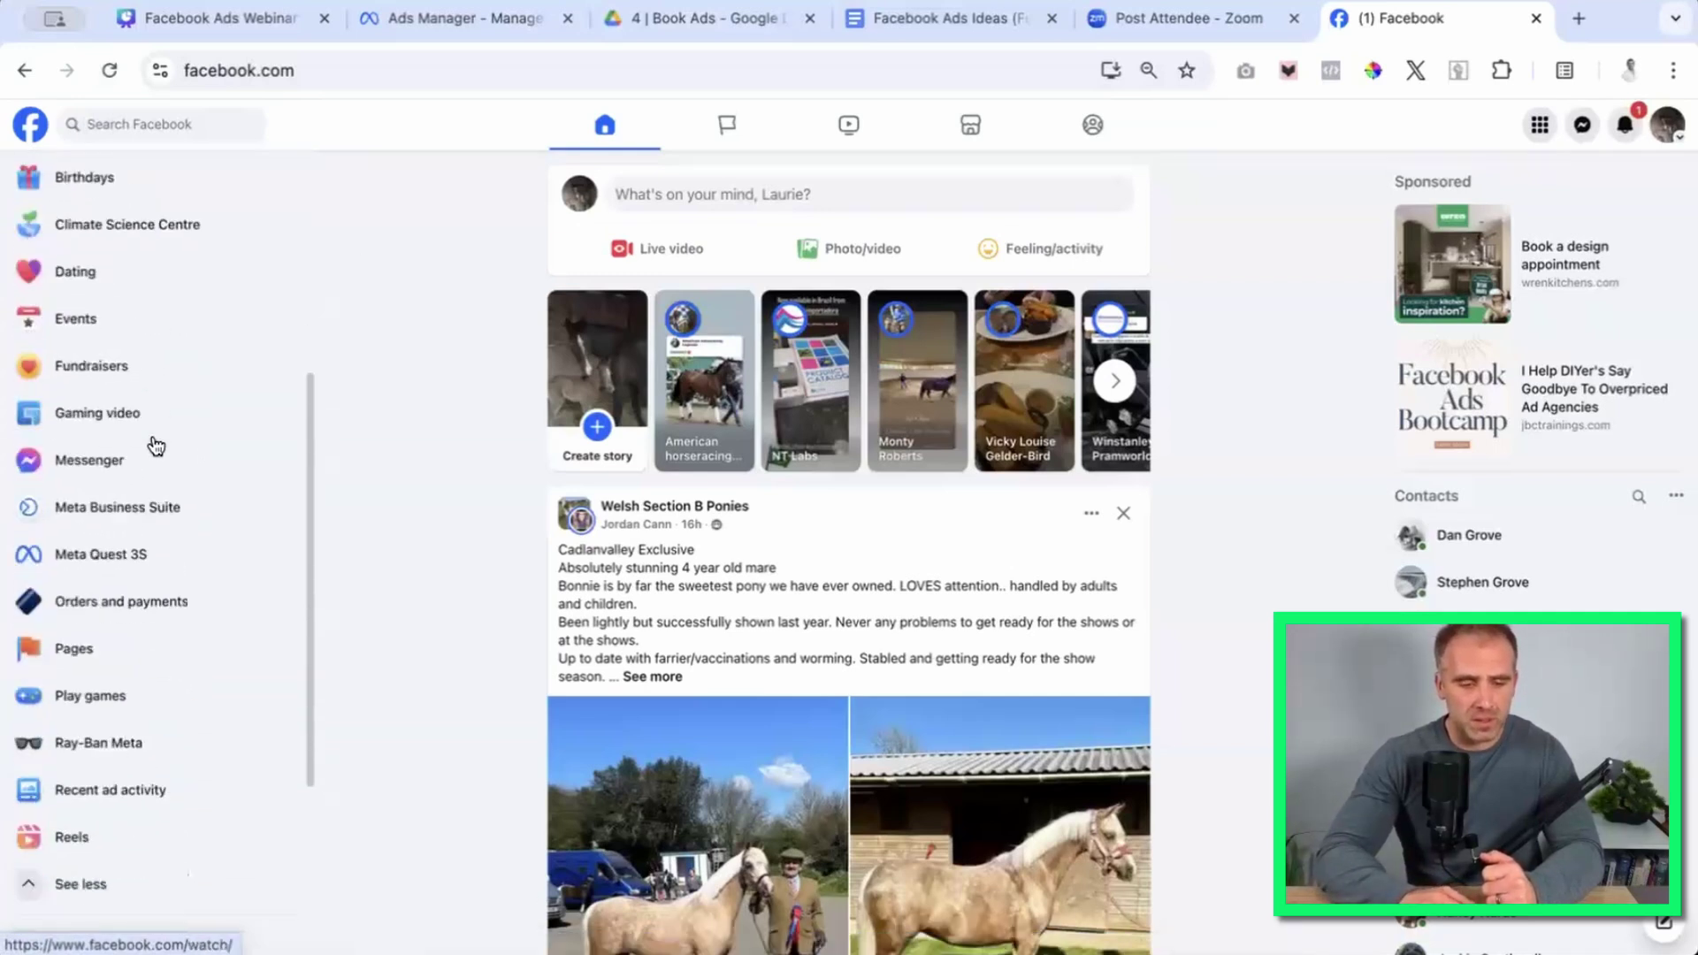
left_click(61, 572)
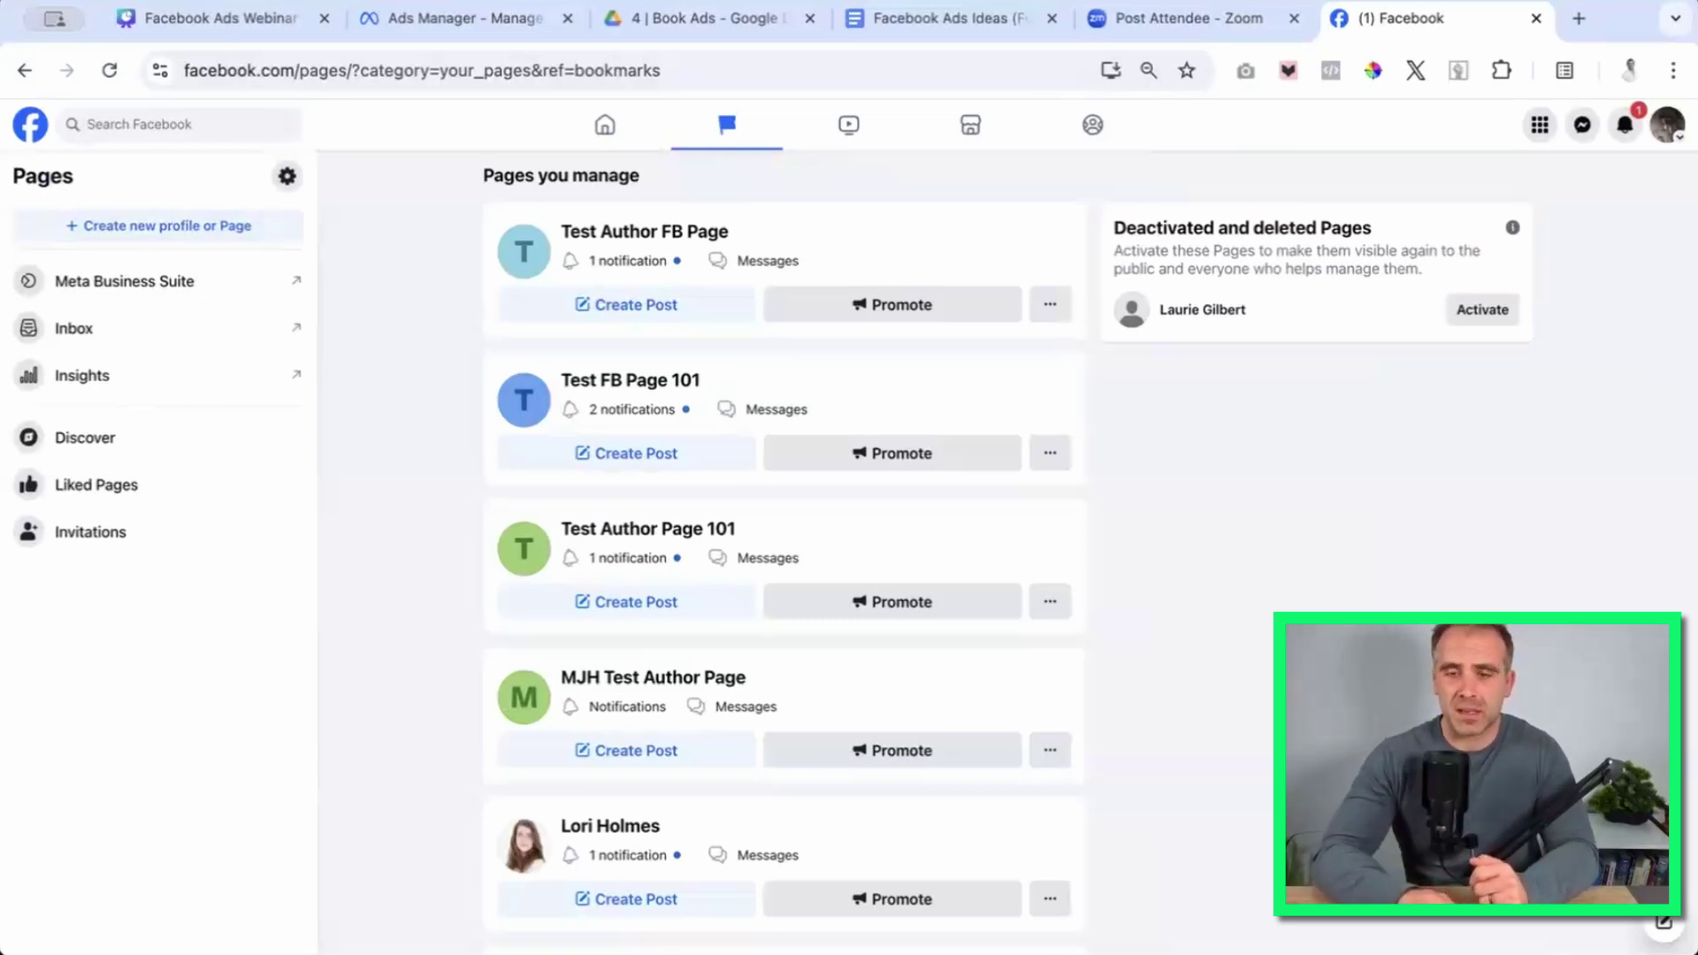
left_click(1534, 19)
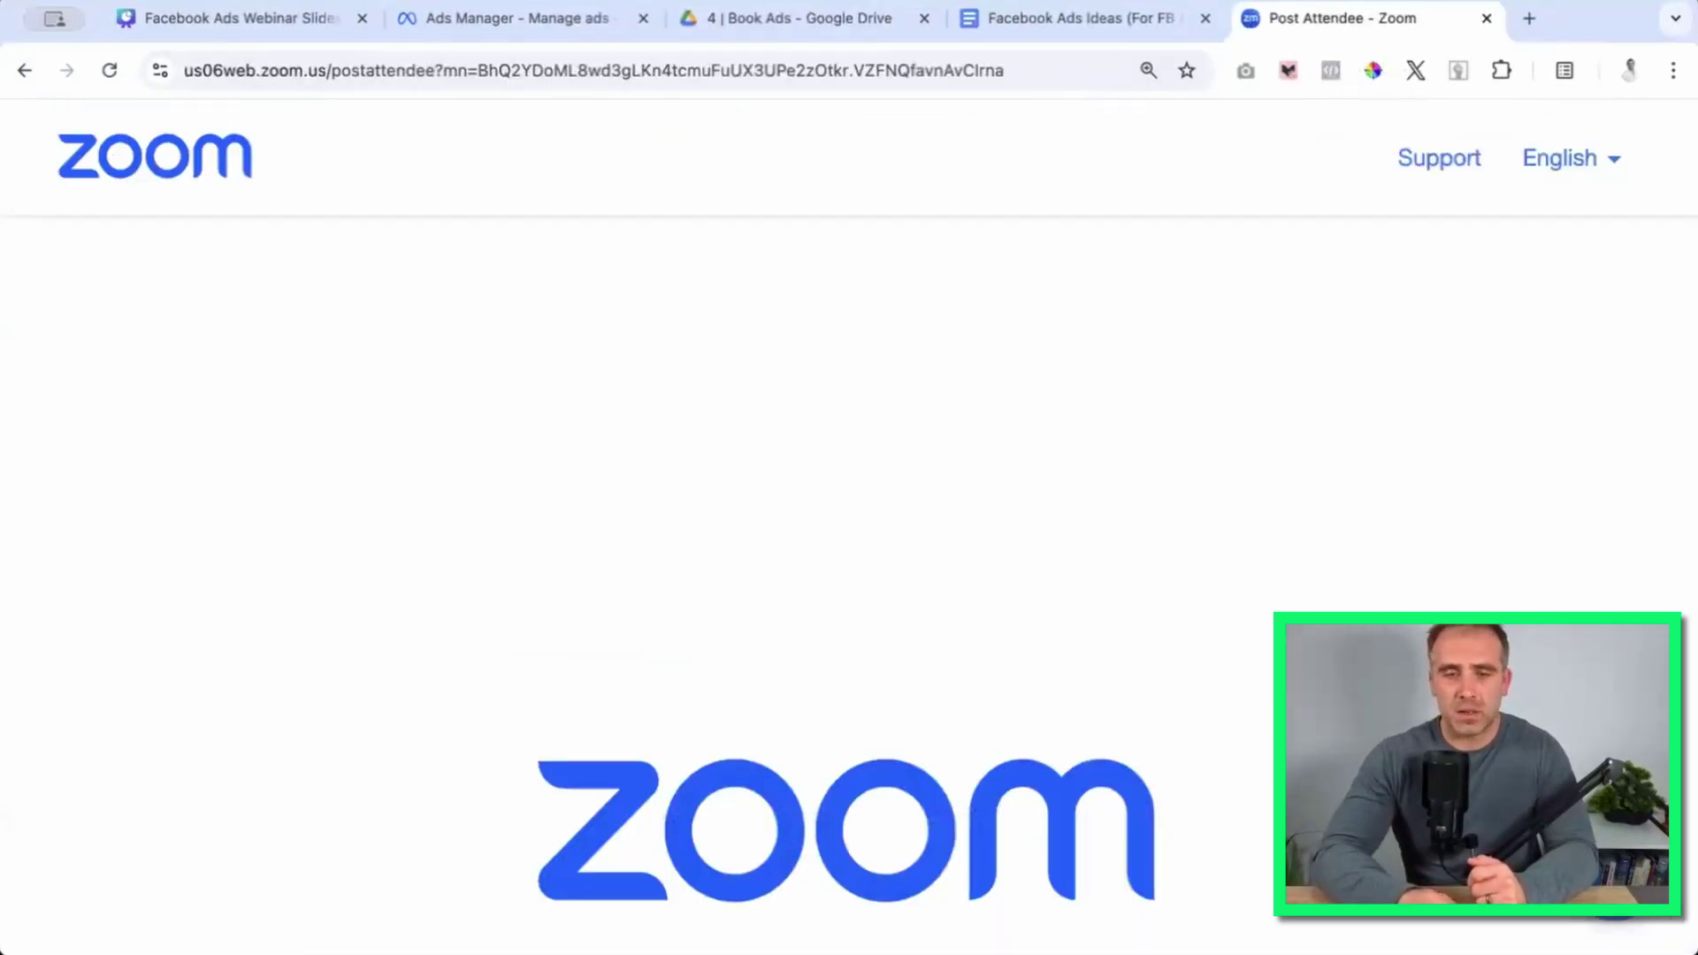
left_click(533, 30)
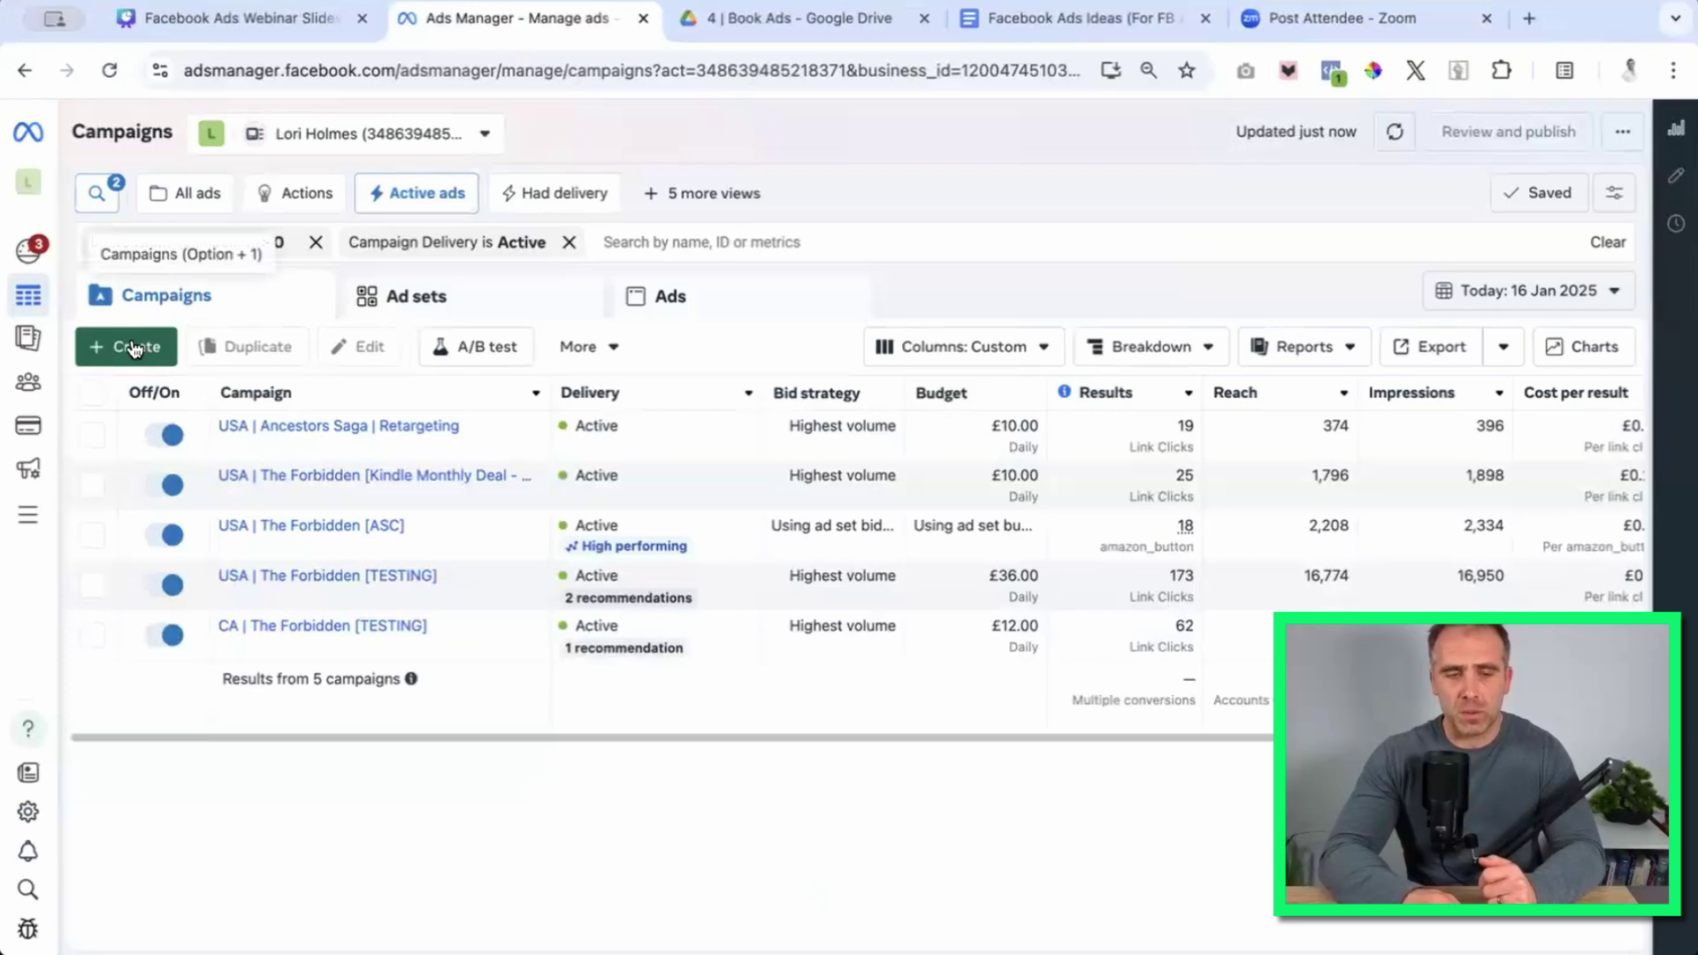
Create a new campaign with the Traffic objective, using the manual traffic campaign setup.
left_click(135, 348)
mouse_move(768, 487)
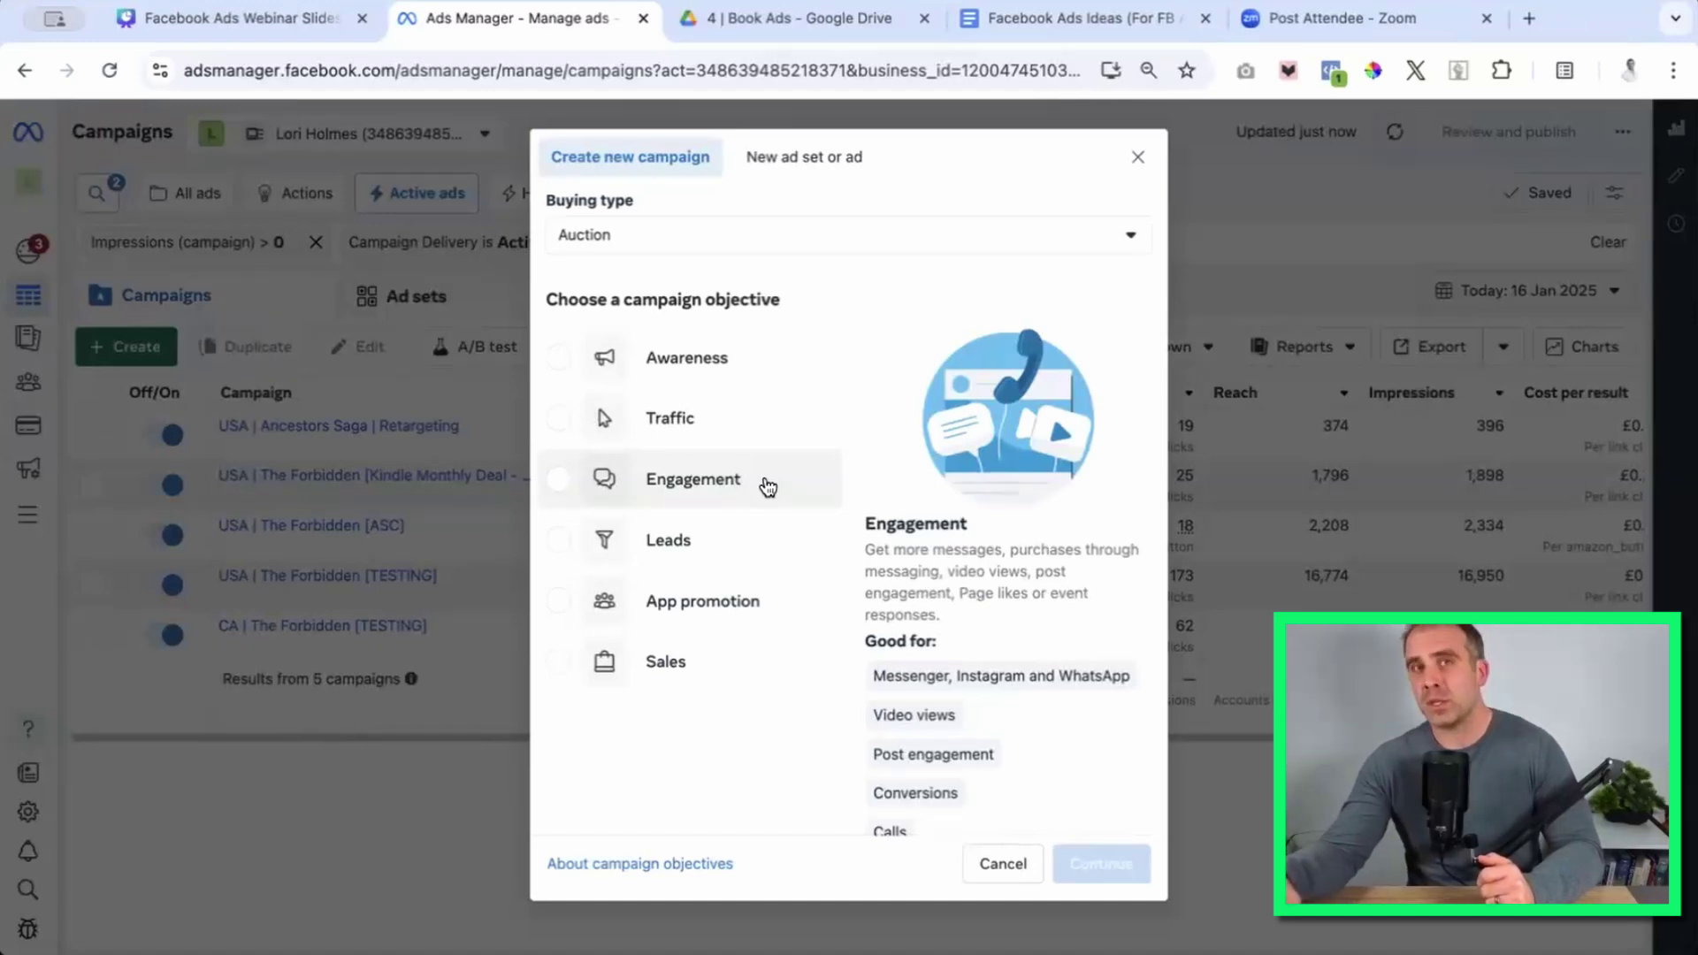
left_click(698, 434)
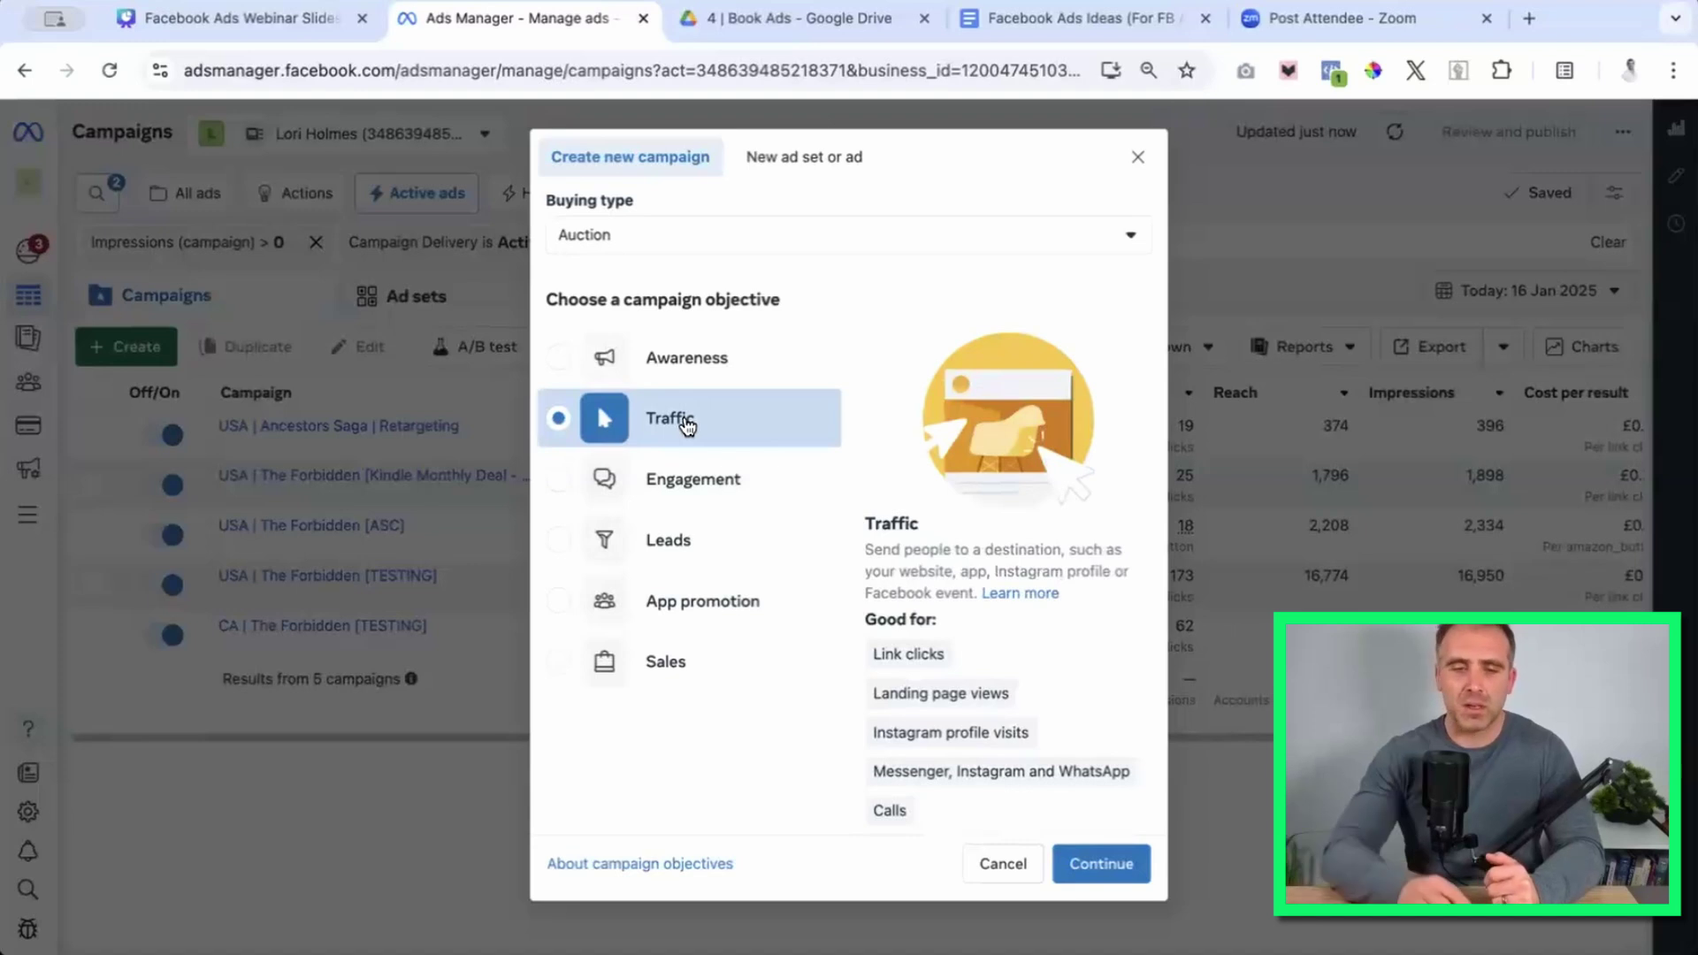
left_click(1102, 867)
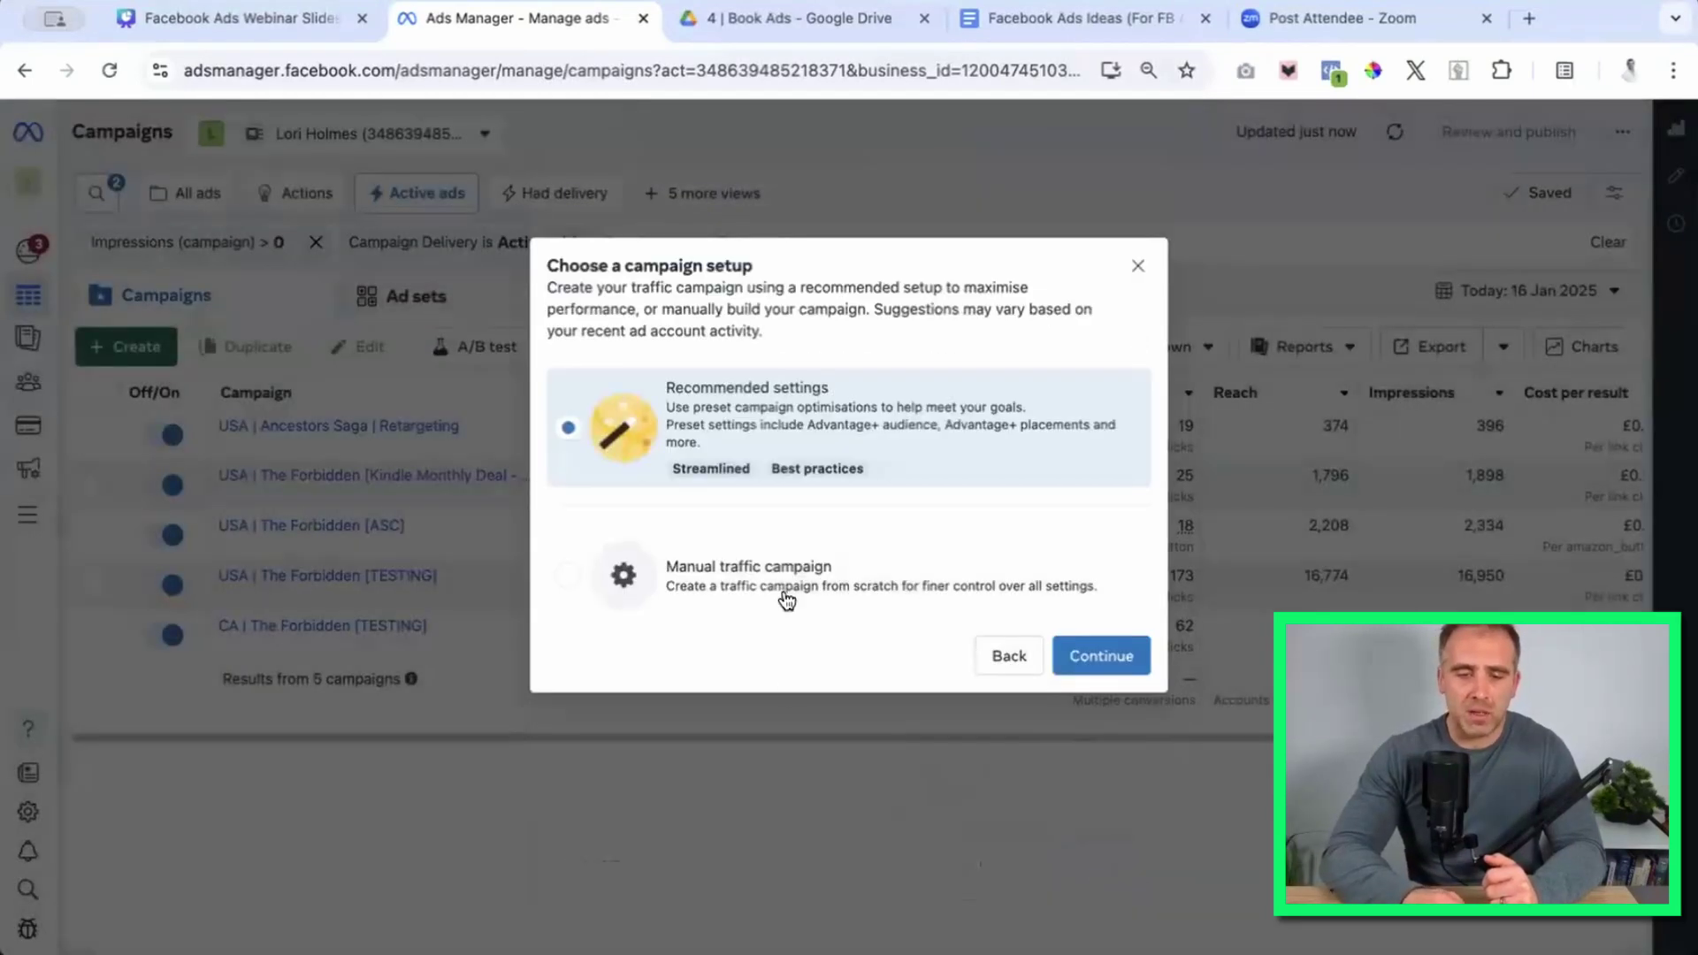
left_click(786, 601)
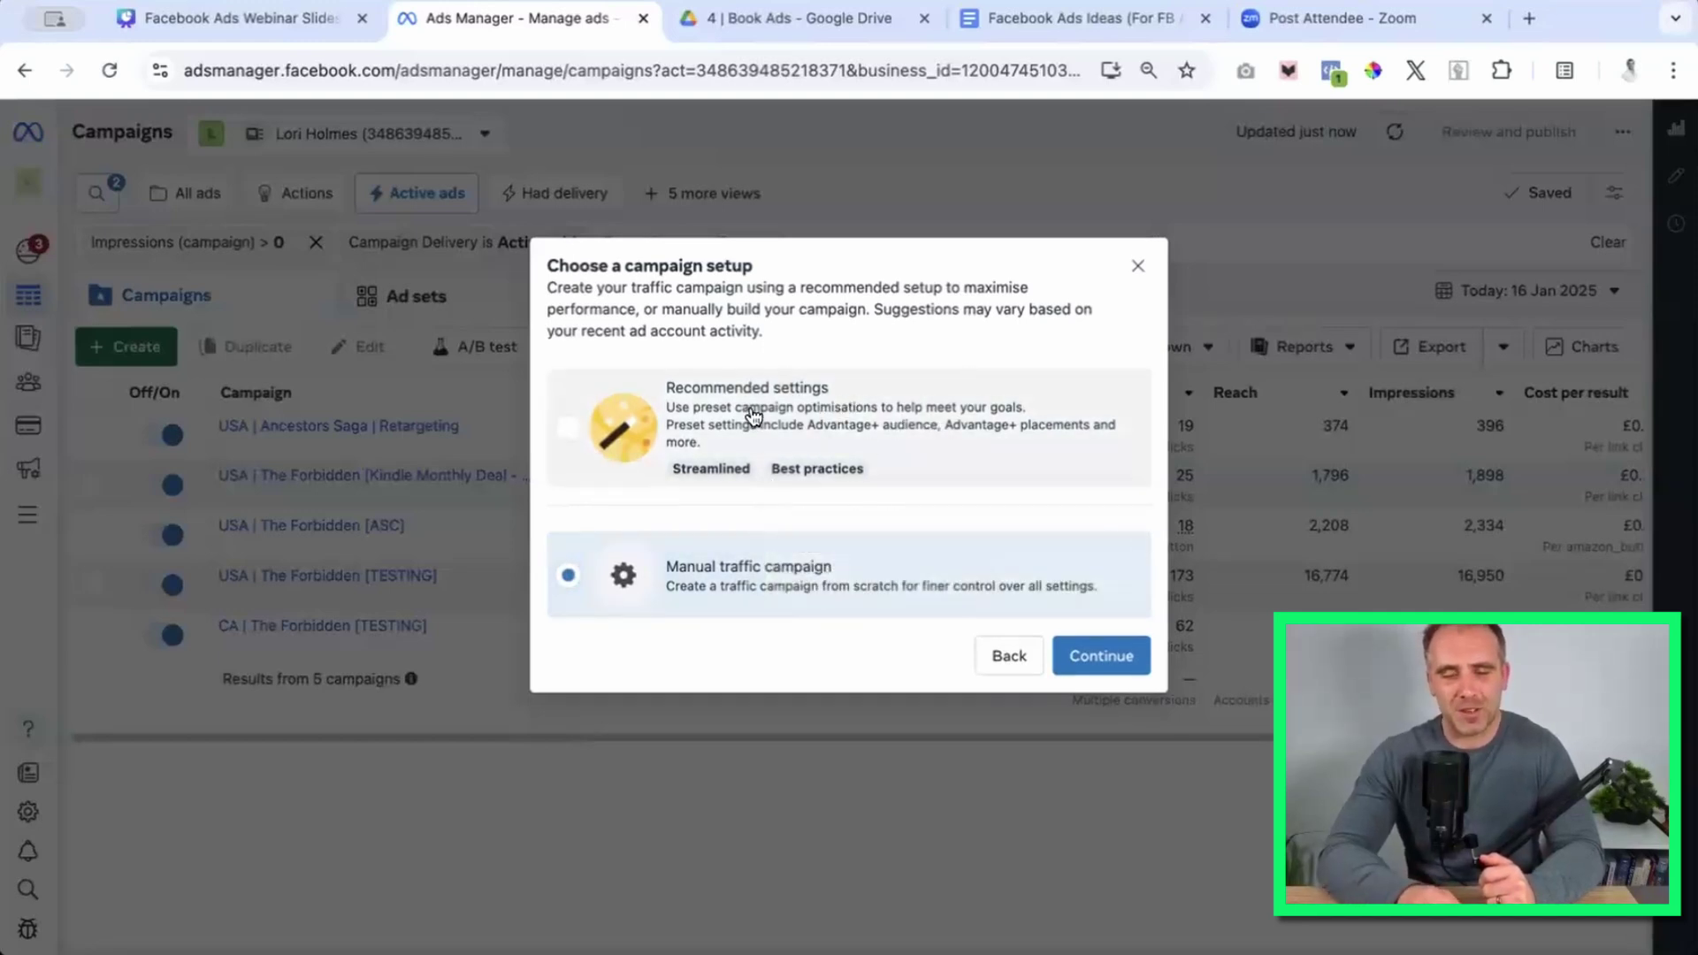
left_click(1107, 663)
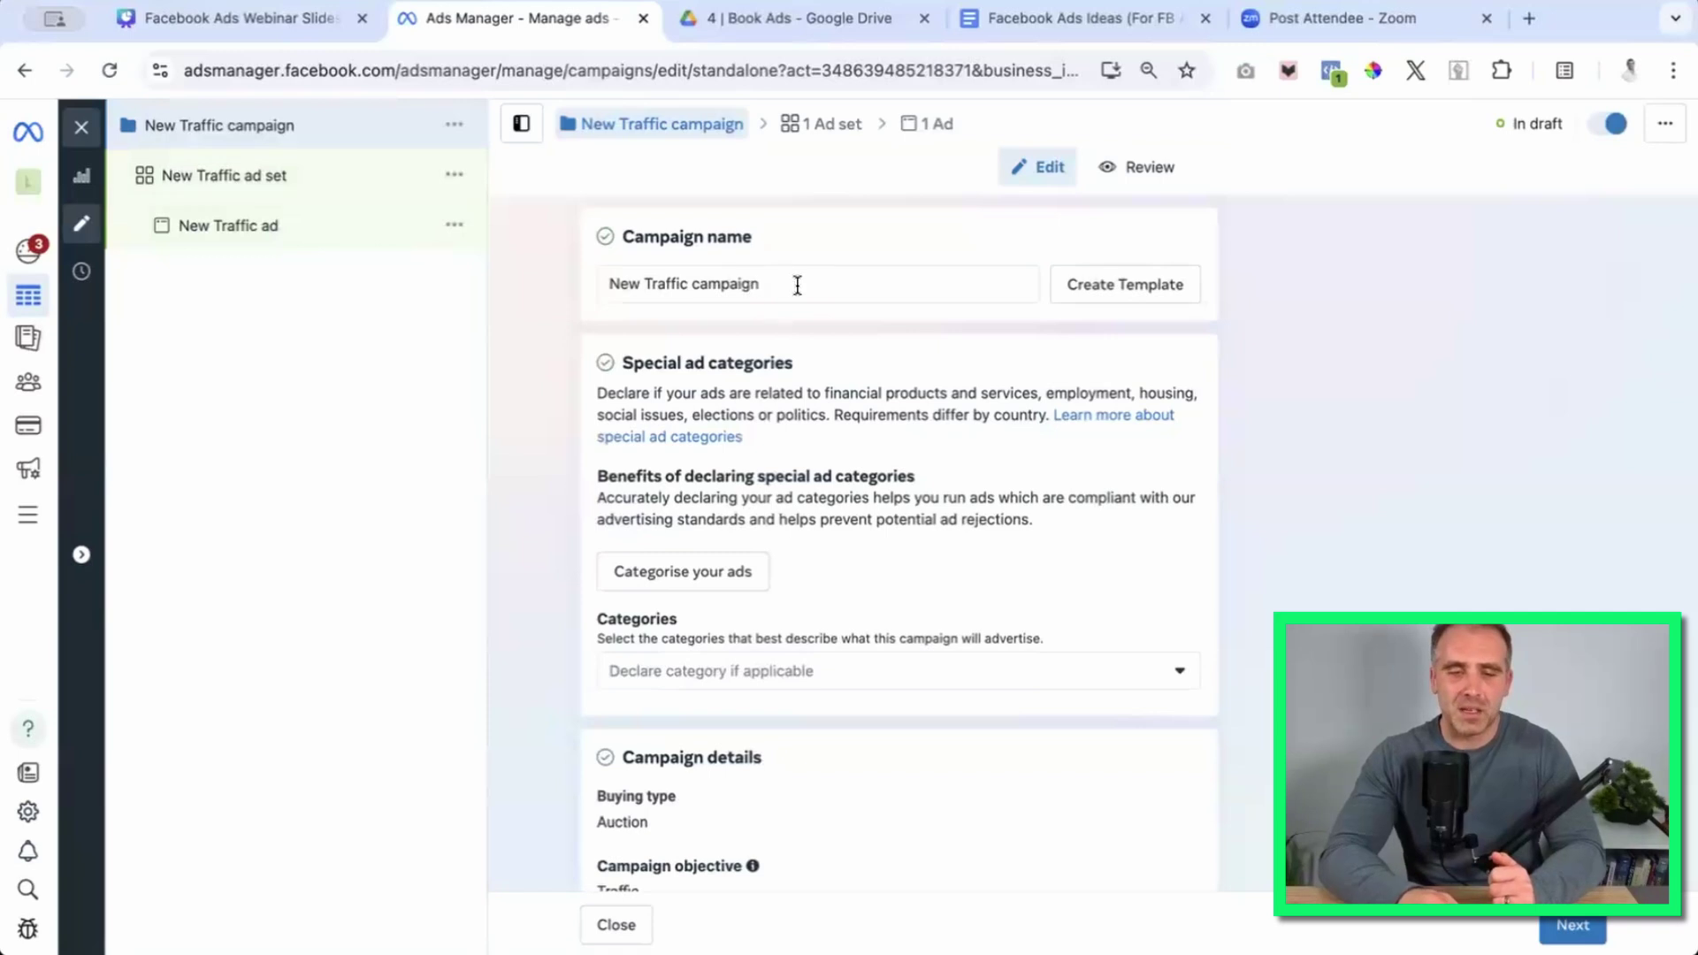
Name the campaign "USA | The Forbidden".
left_click_drag(798, 284, 602, 281)
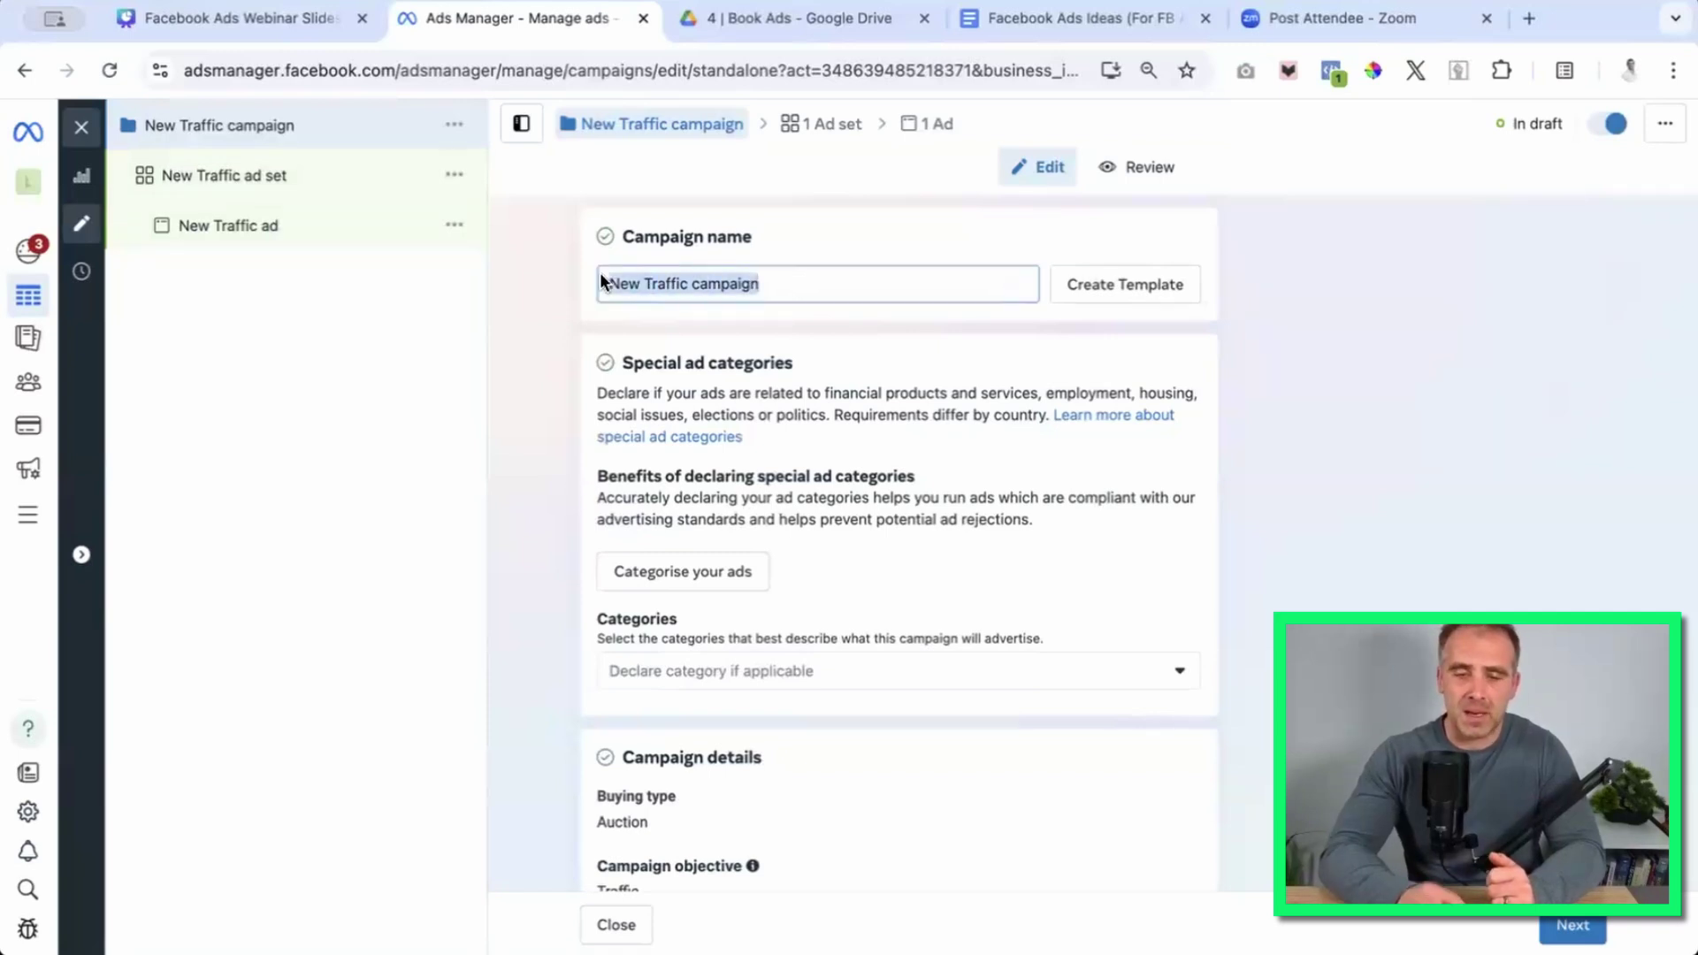
type("USA |")
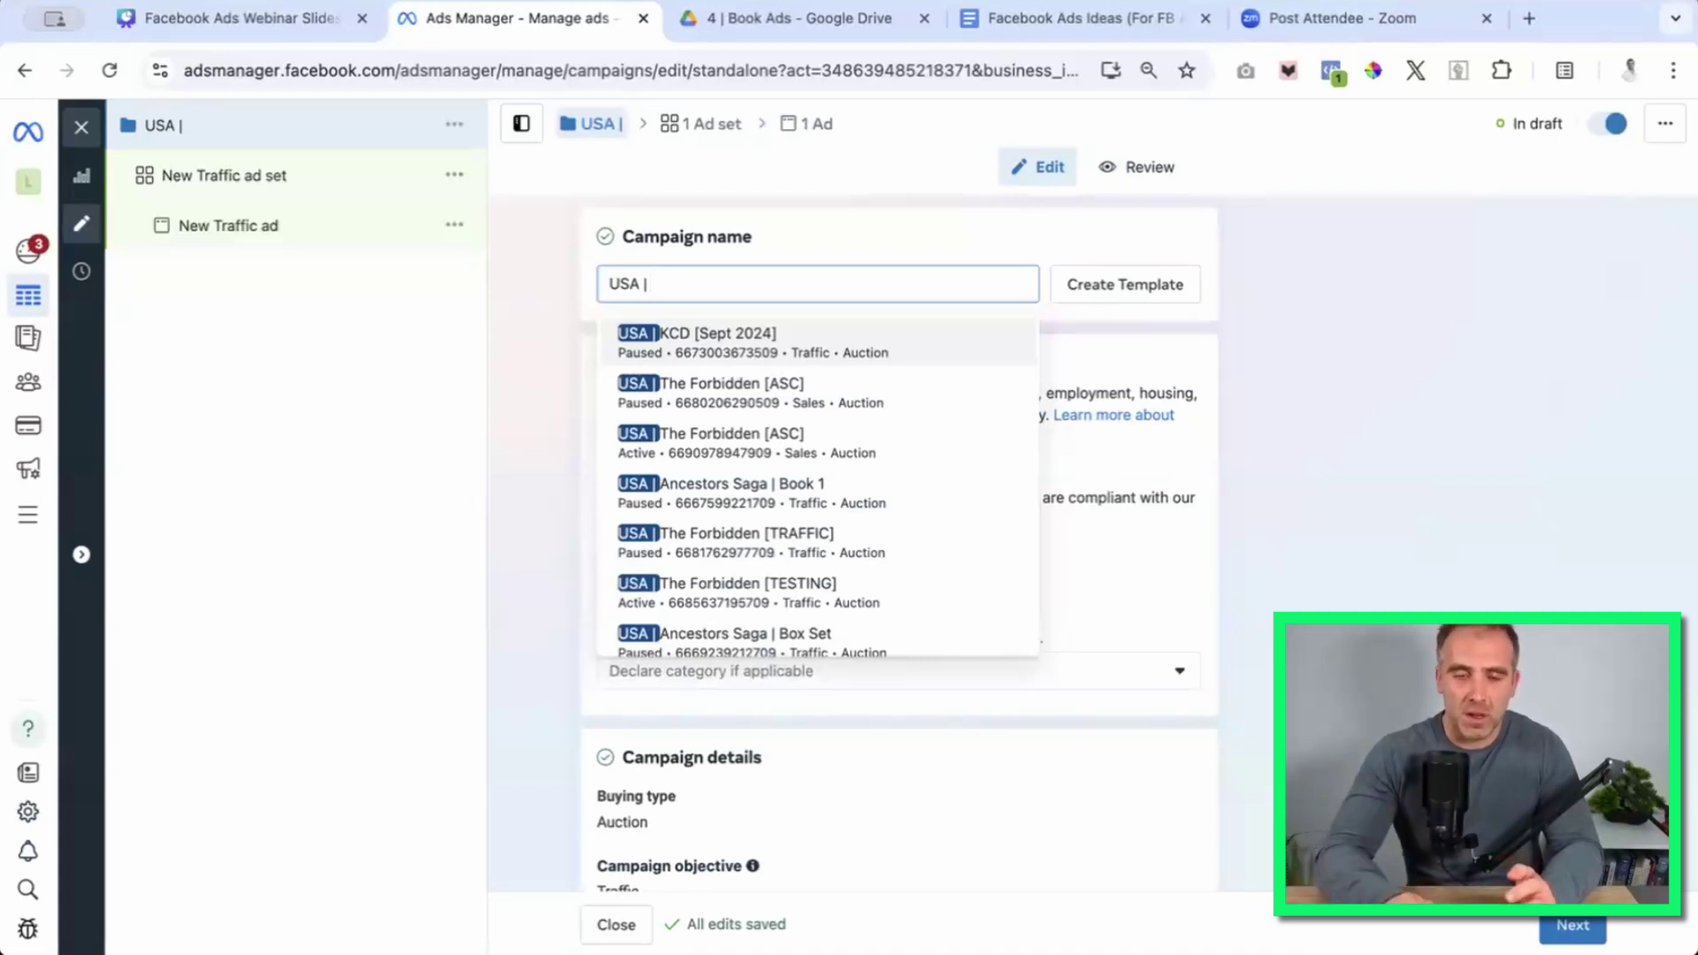
type("The")
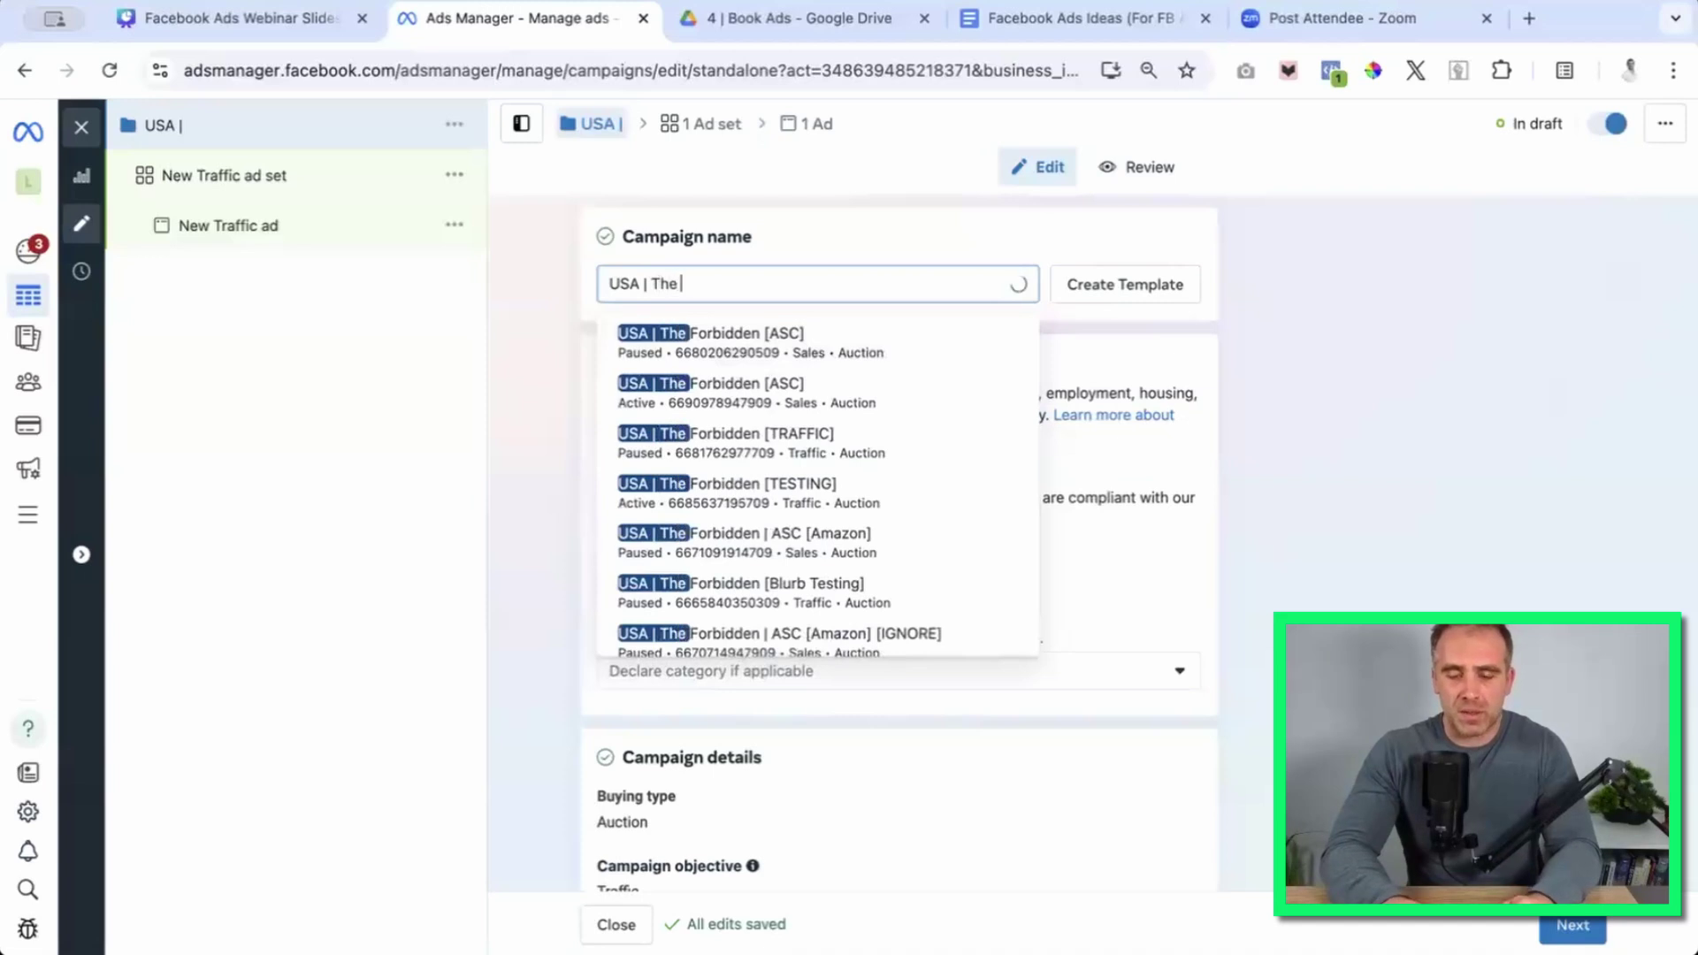
type(" Forbidden")
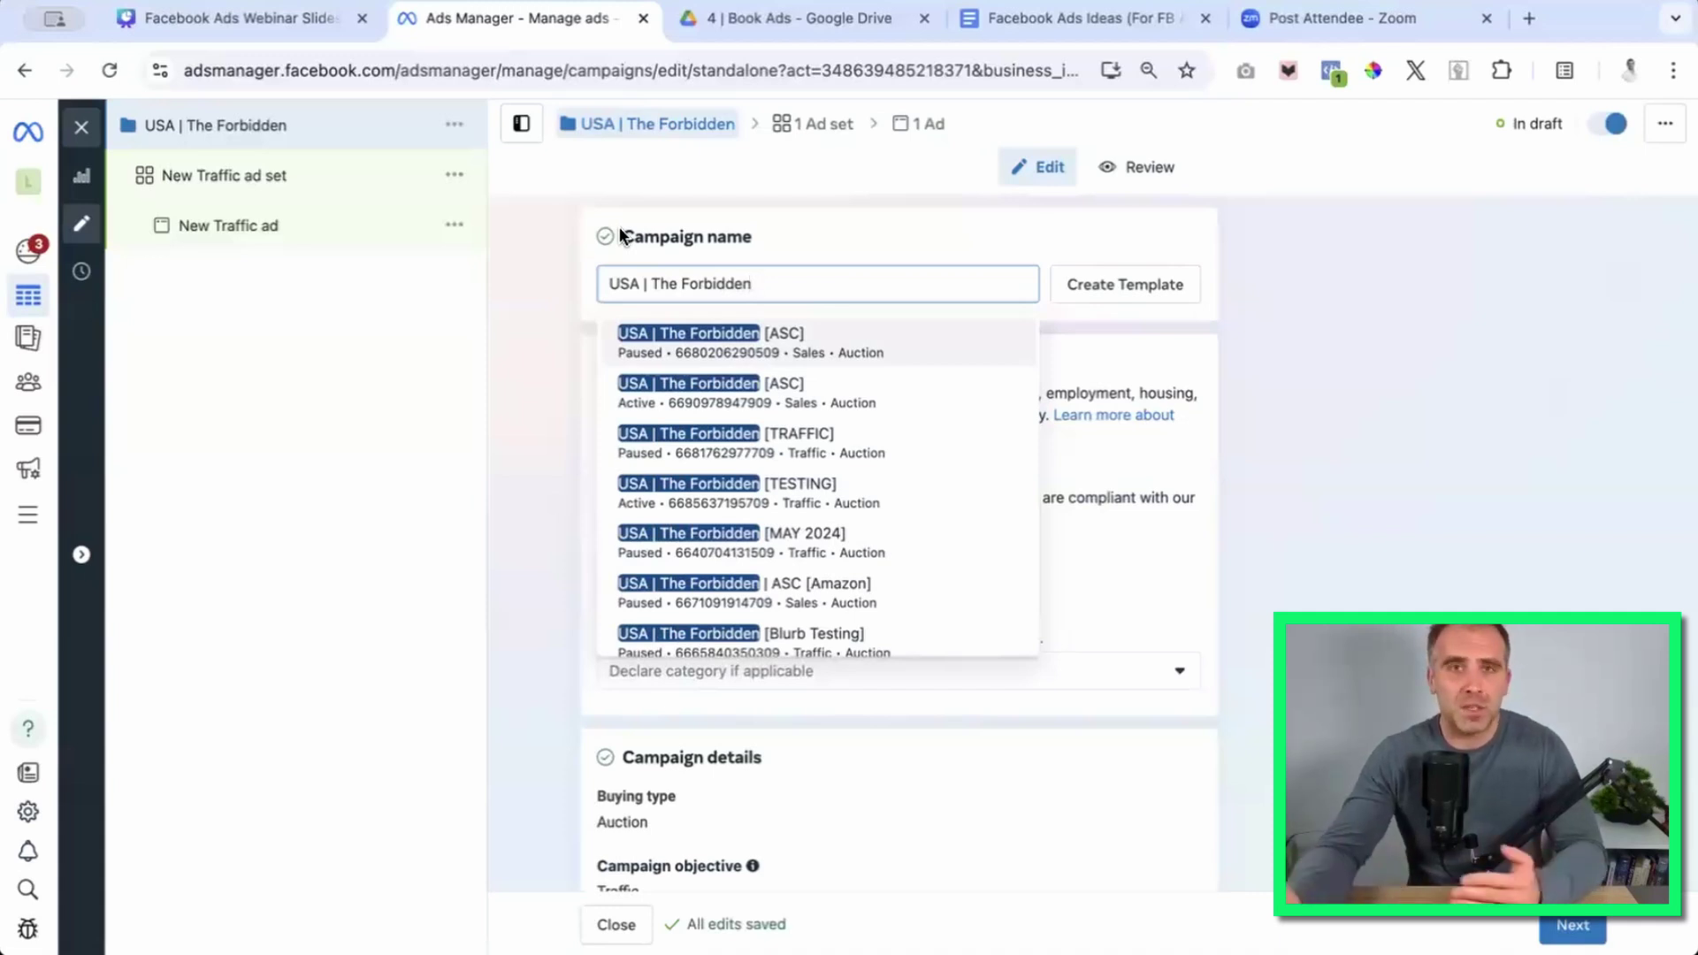
left_click(560, 284)
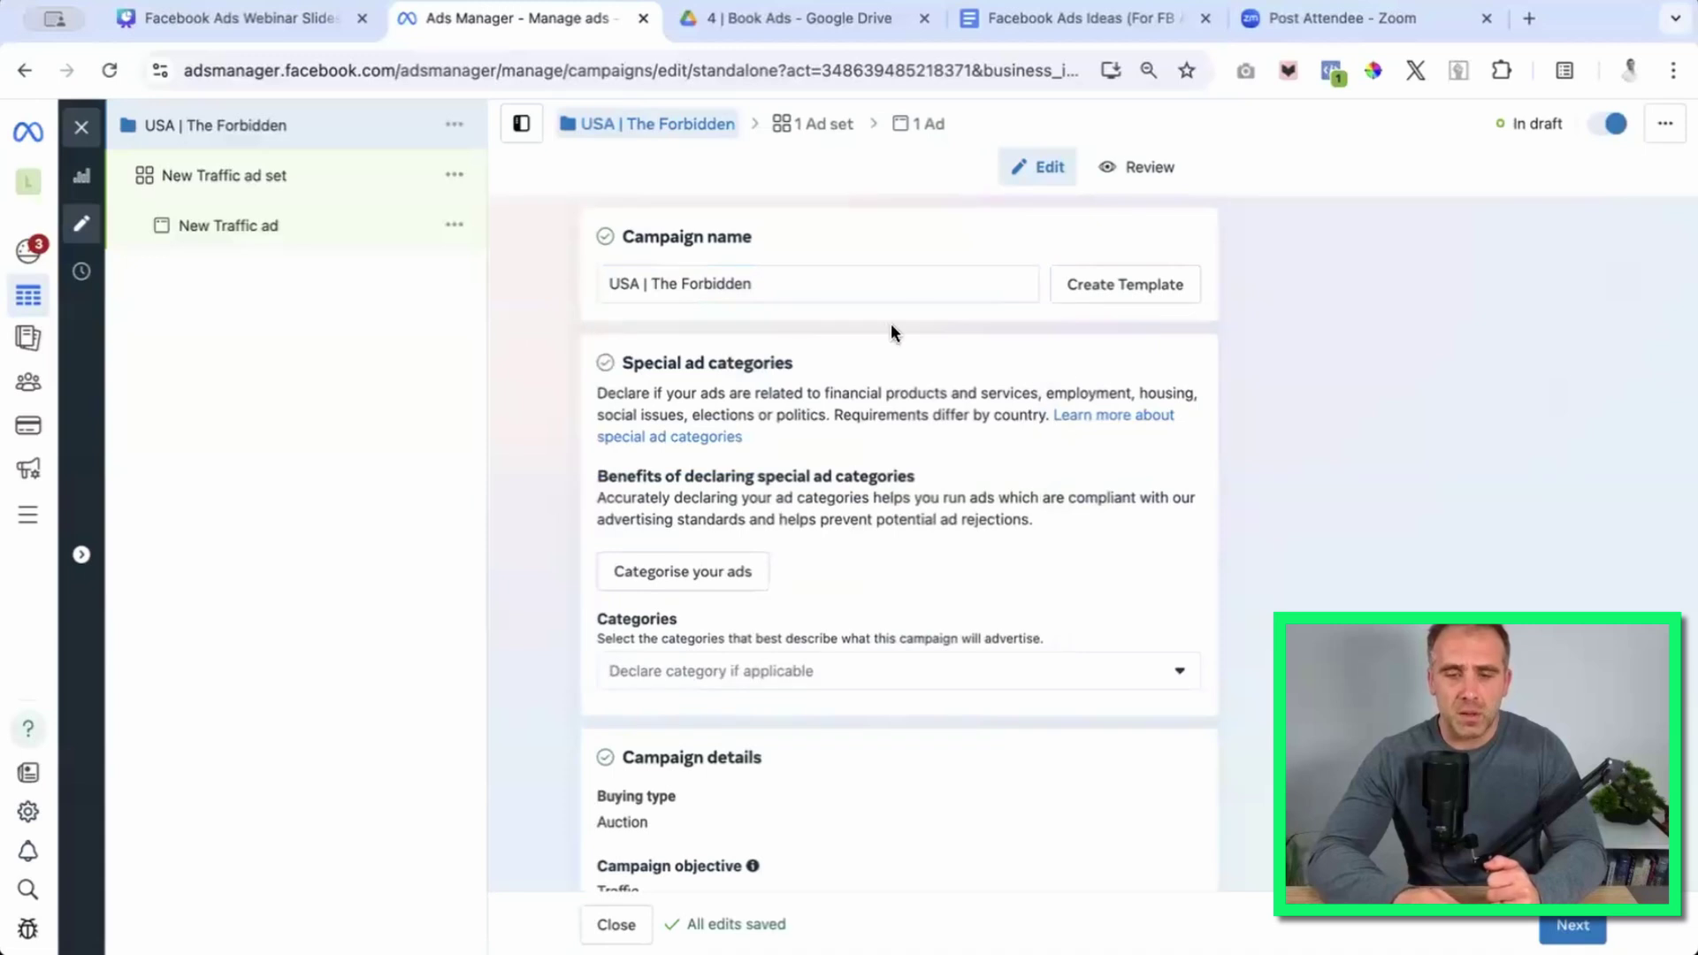
Turn on Advantage campaign budget for the campaign and keep the daily budget at £20.00.
scroll(1106, 478, "down", 1)
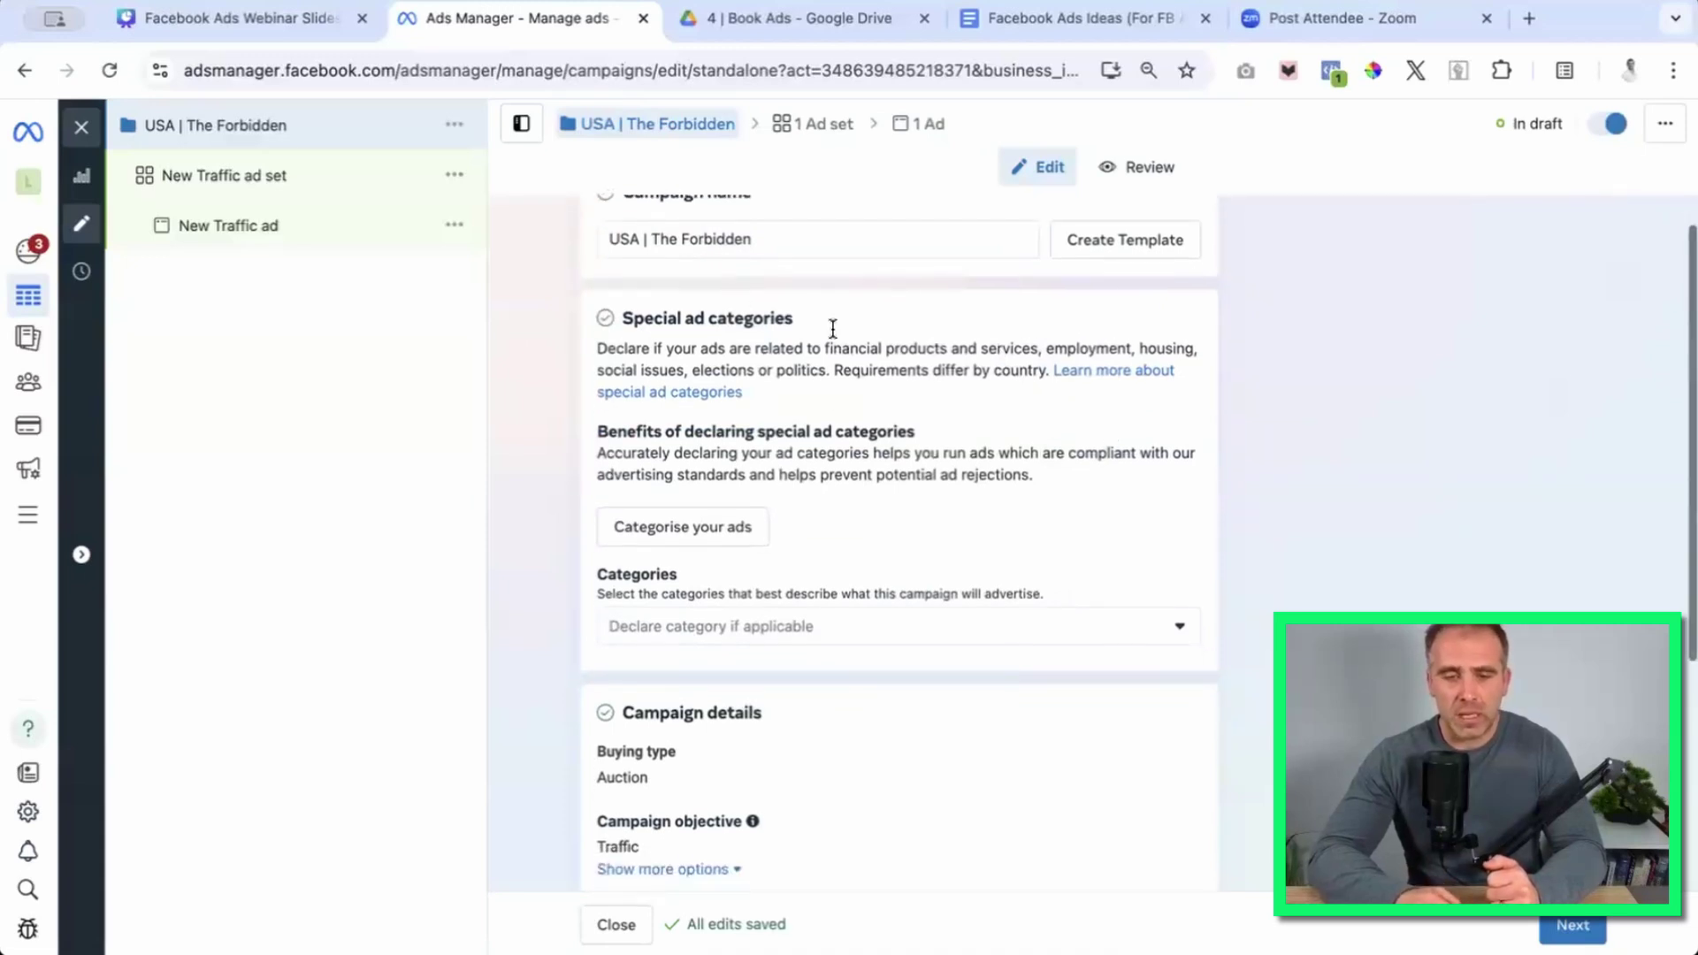
scroll(851, 427, "down", 4)
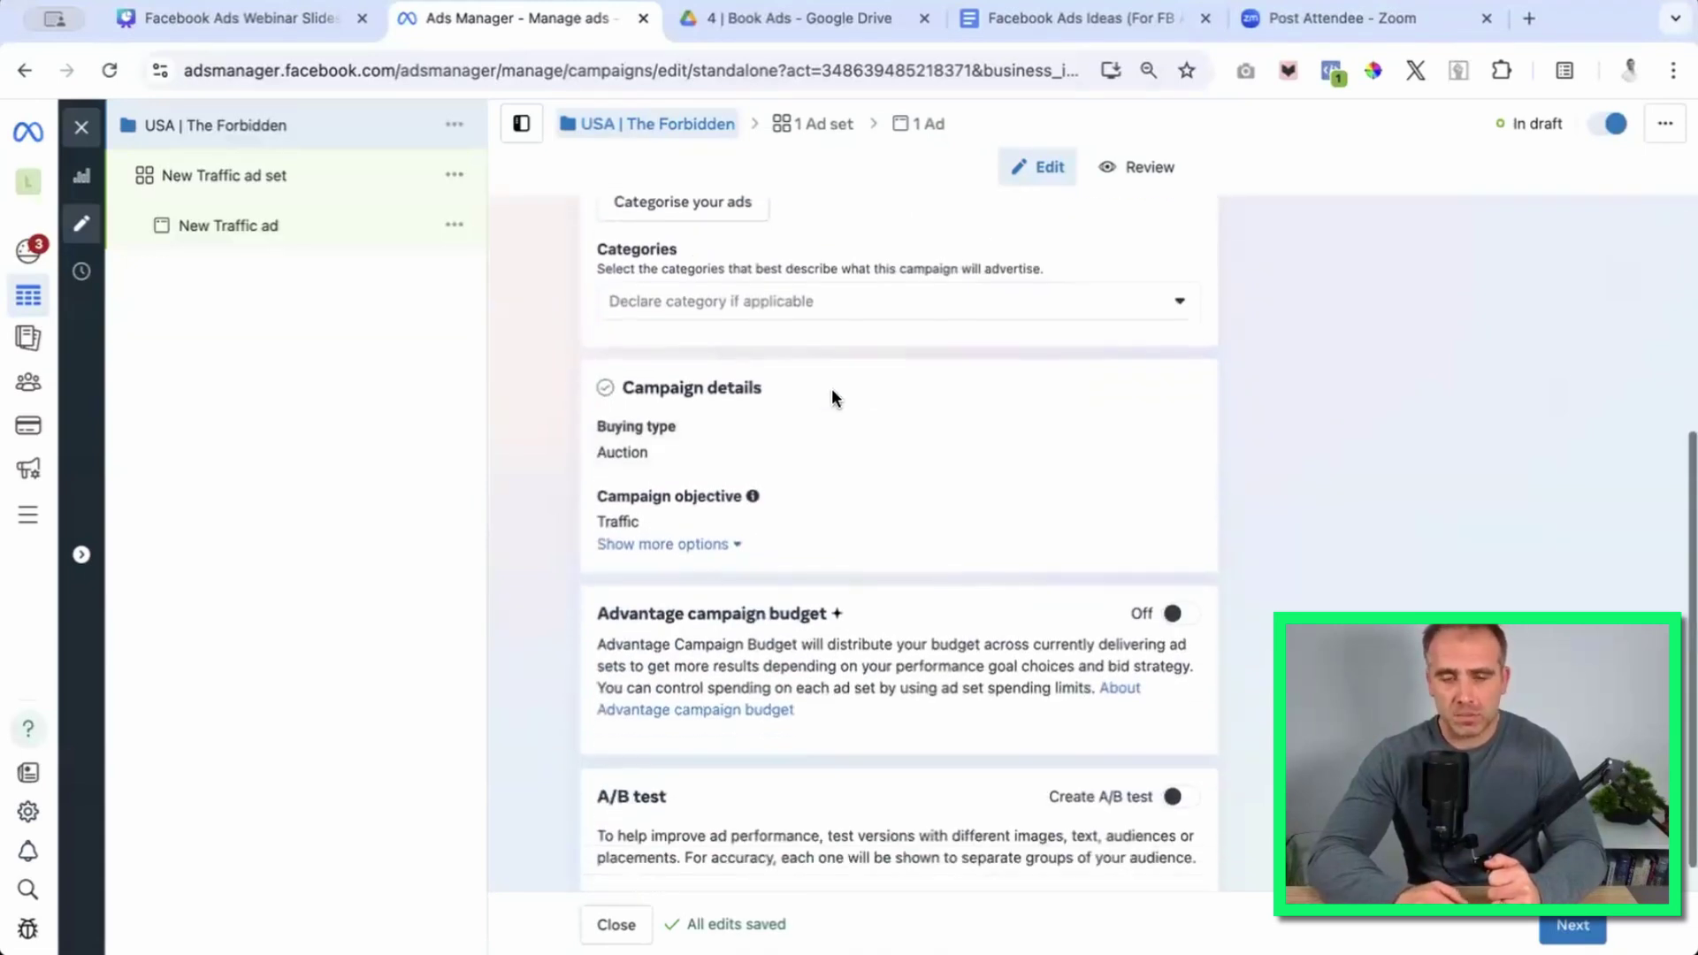
scroll(827, 393, "down", 1)
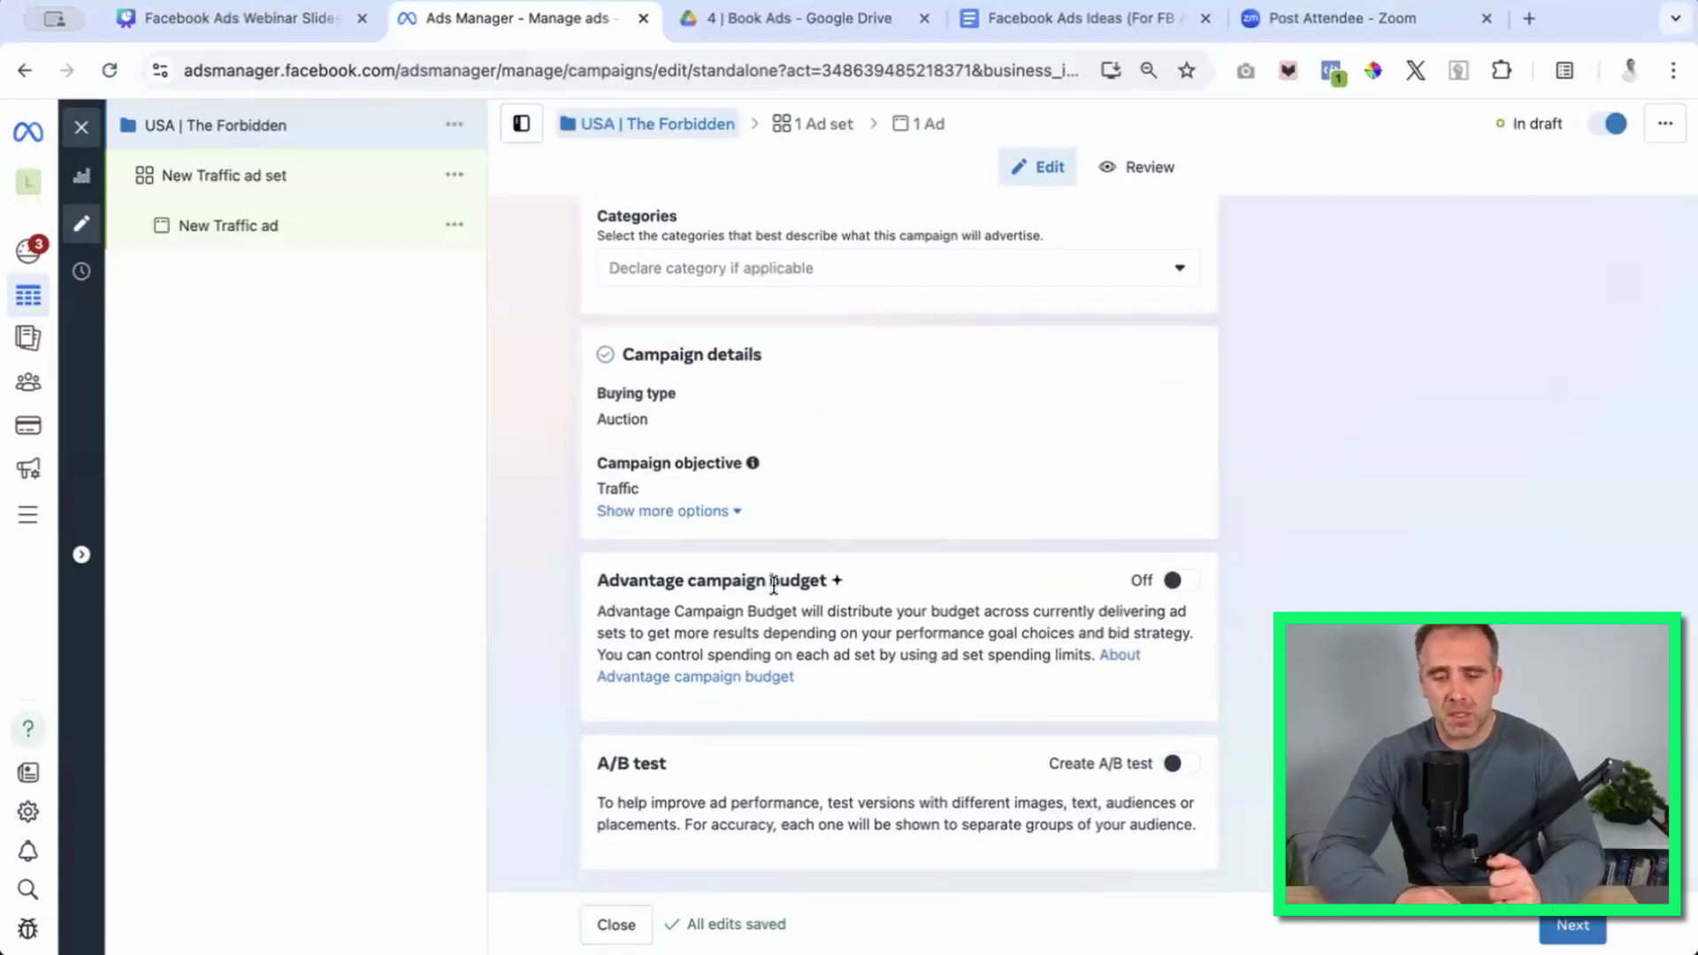
left_click(1177, 580)
scroll(846, 618, "down", 5)
left_click(994, 387)
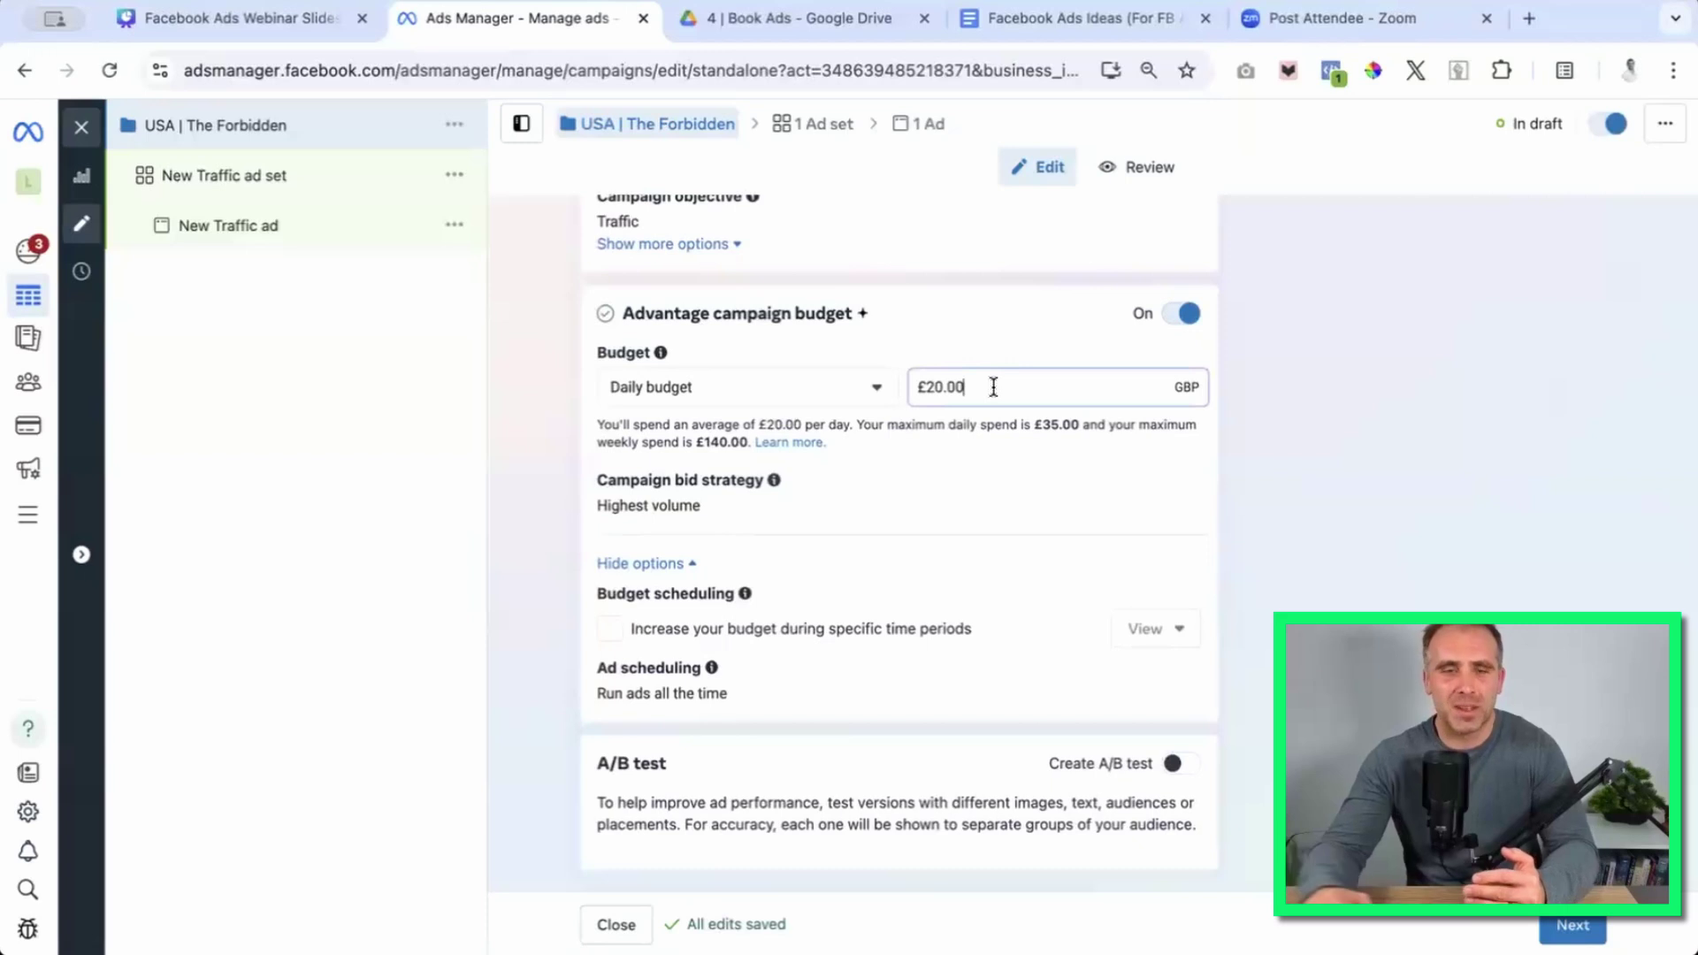
double_click(923, 380)
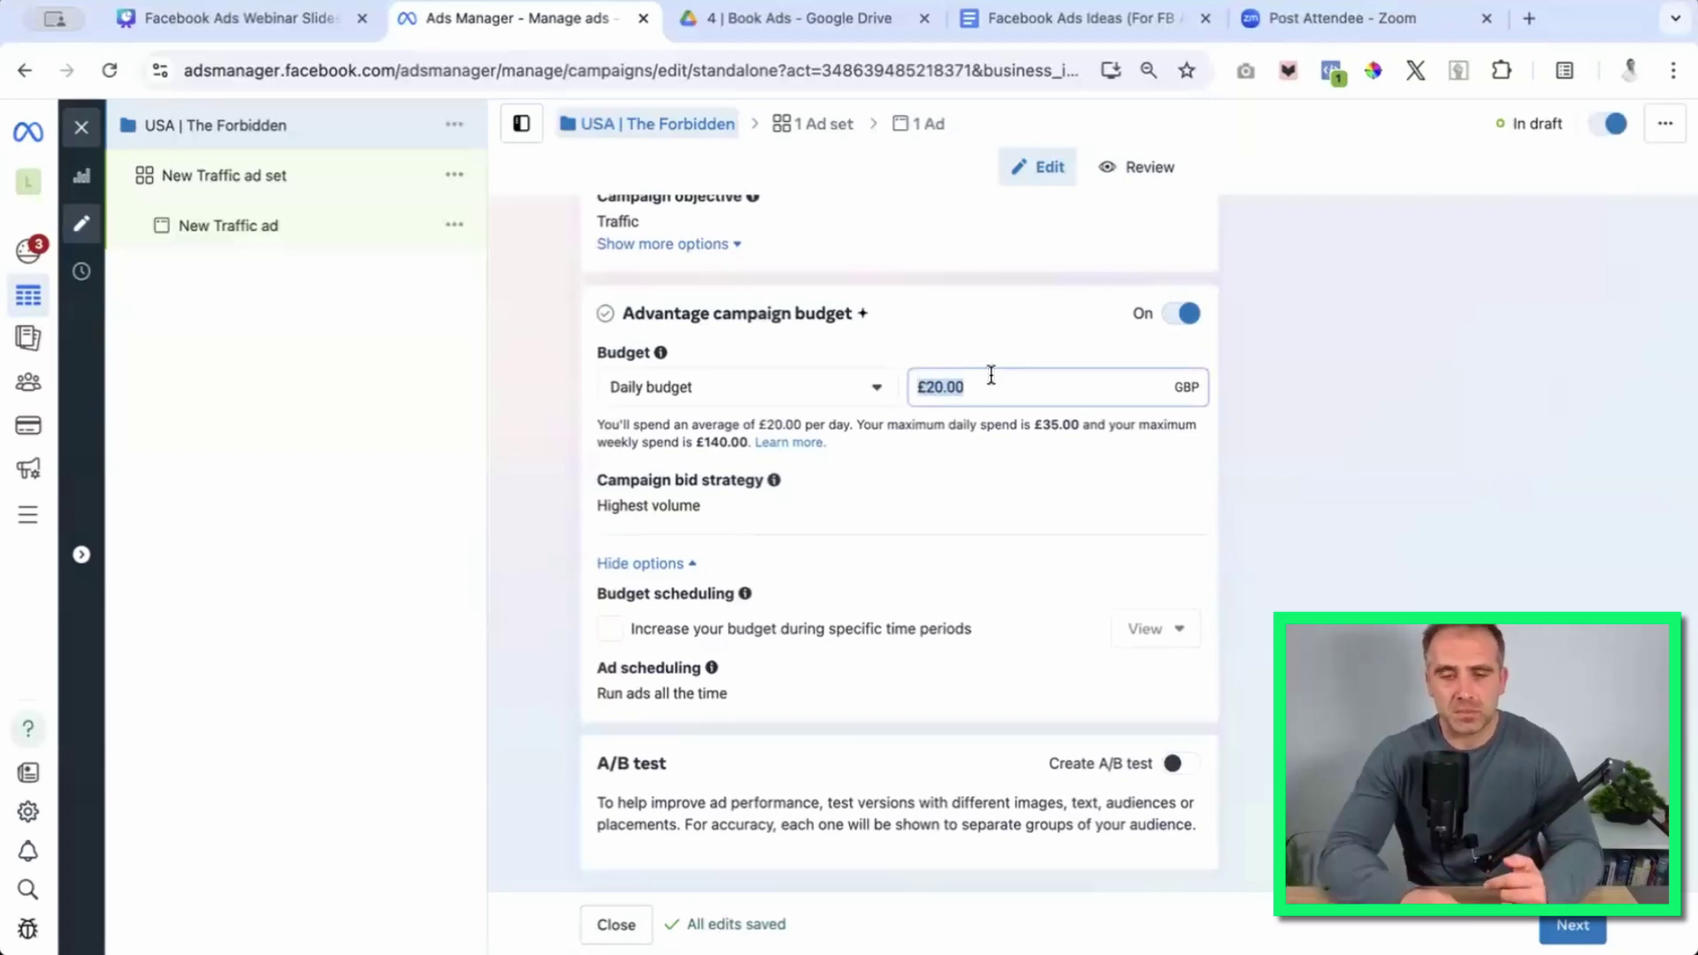
left_click(1194, 483)
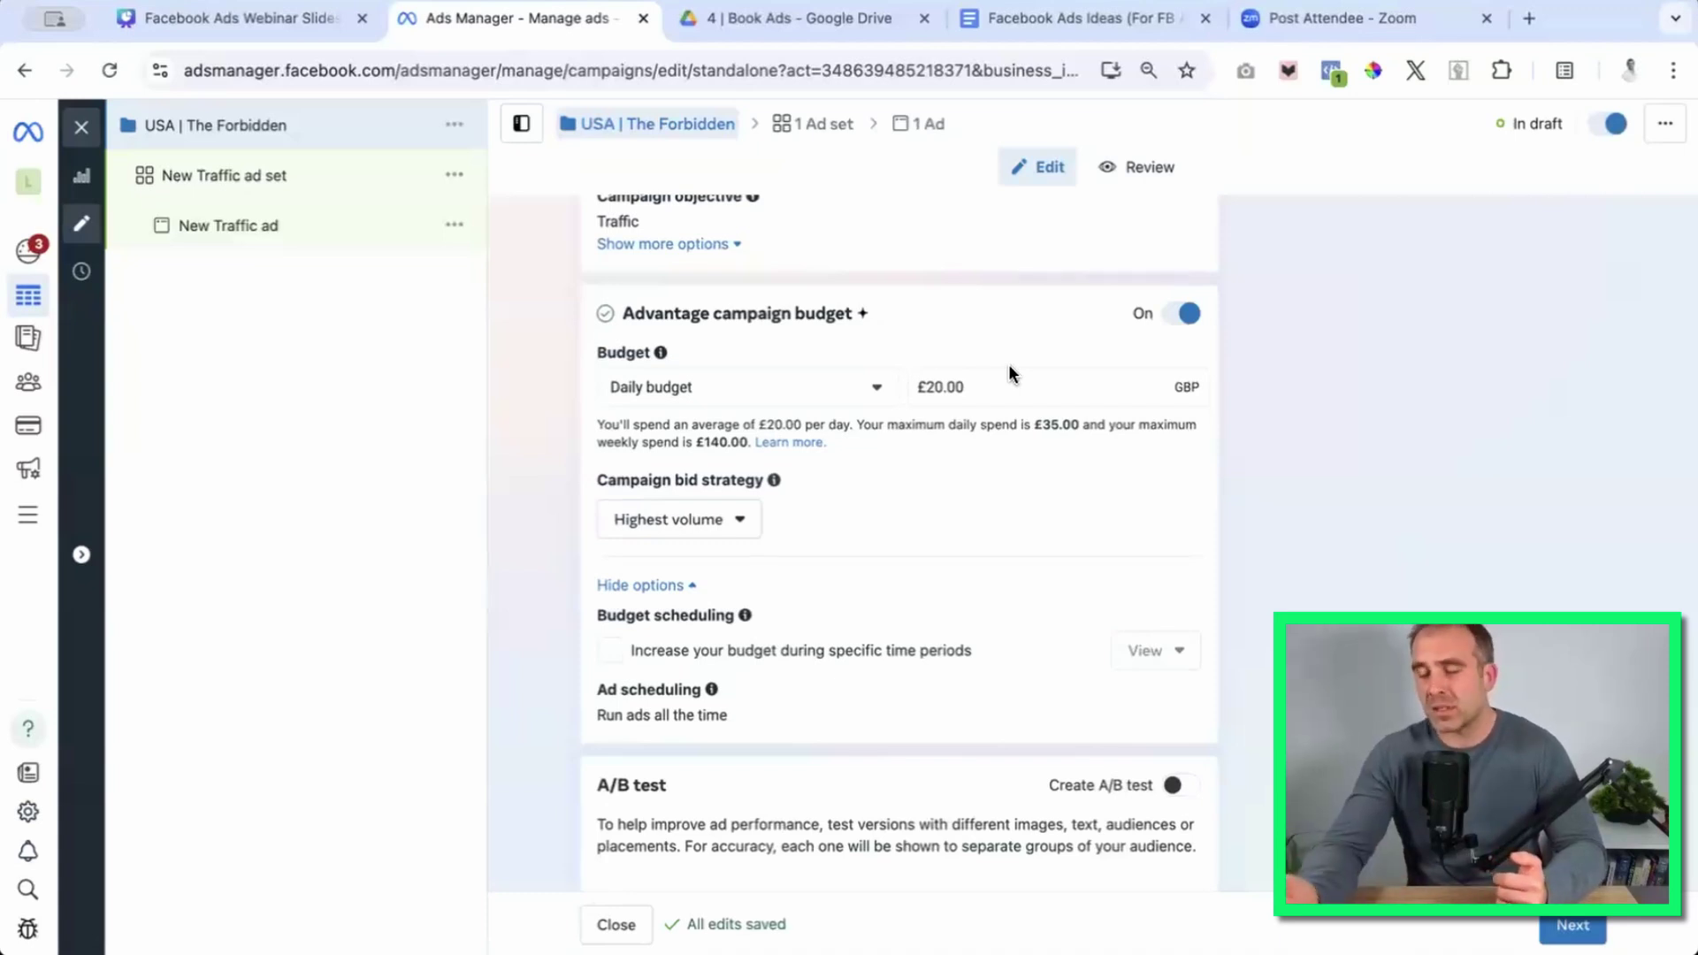
left_click_drag(966, 387, 929, 387)
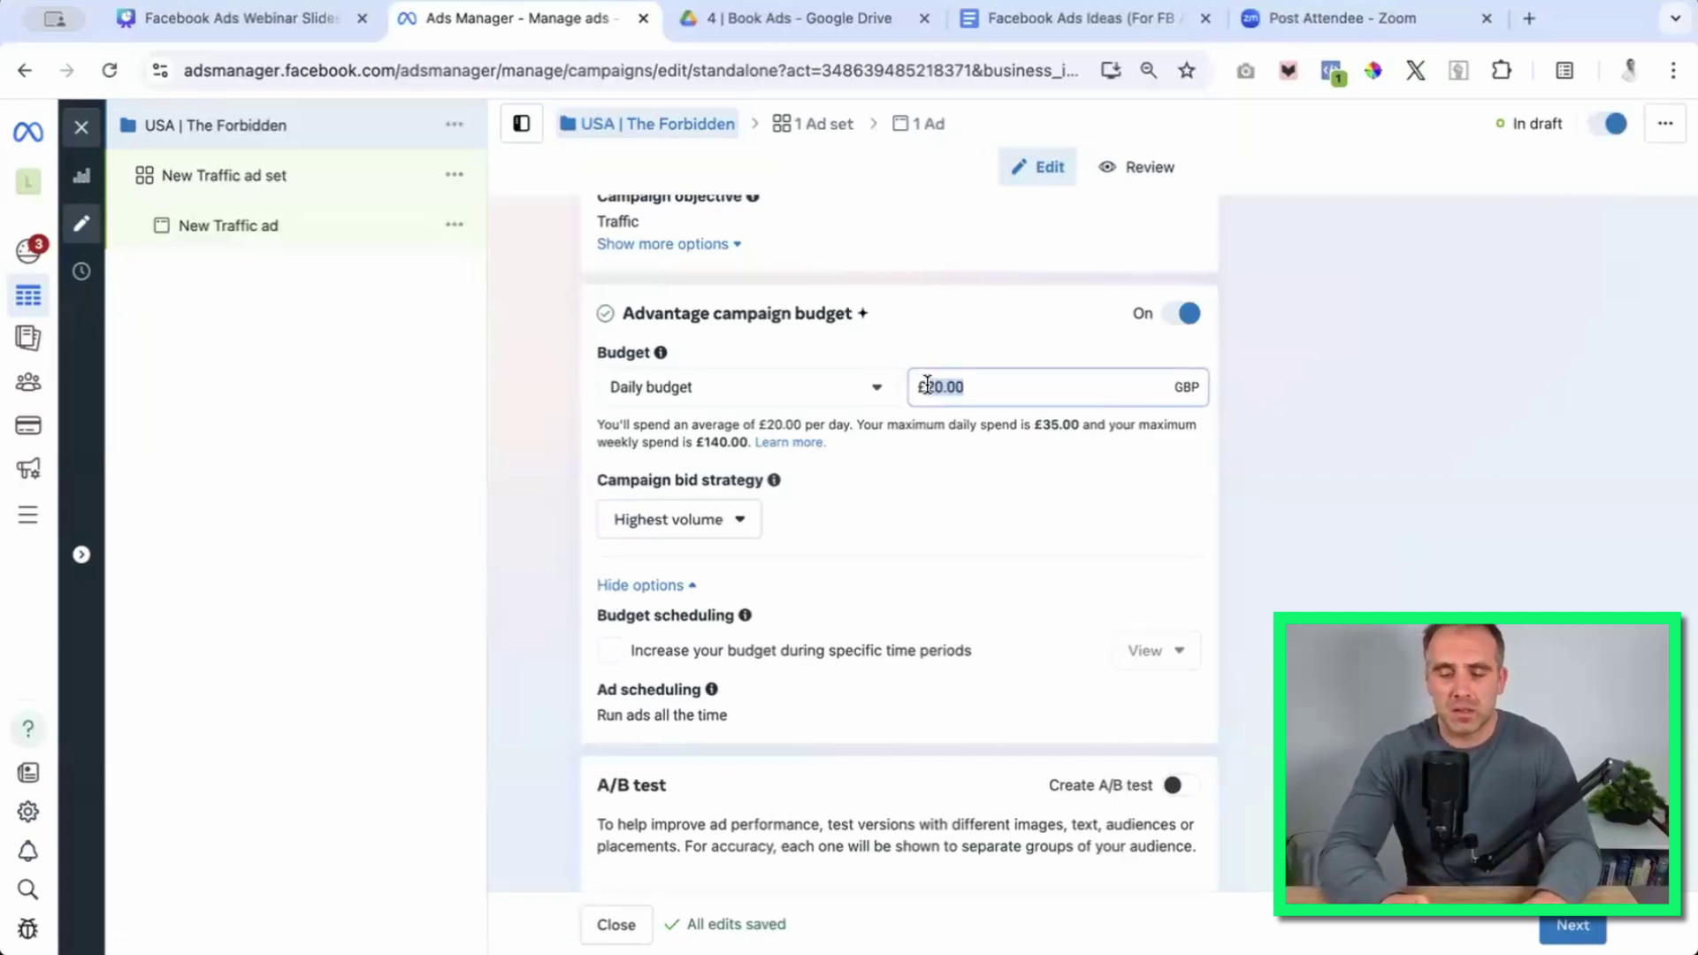
left_click(1097, 393)
left_click(1392, 504)
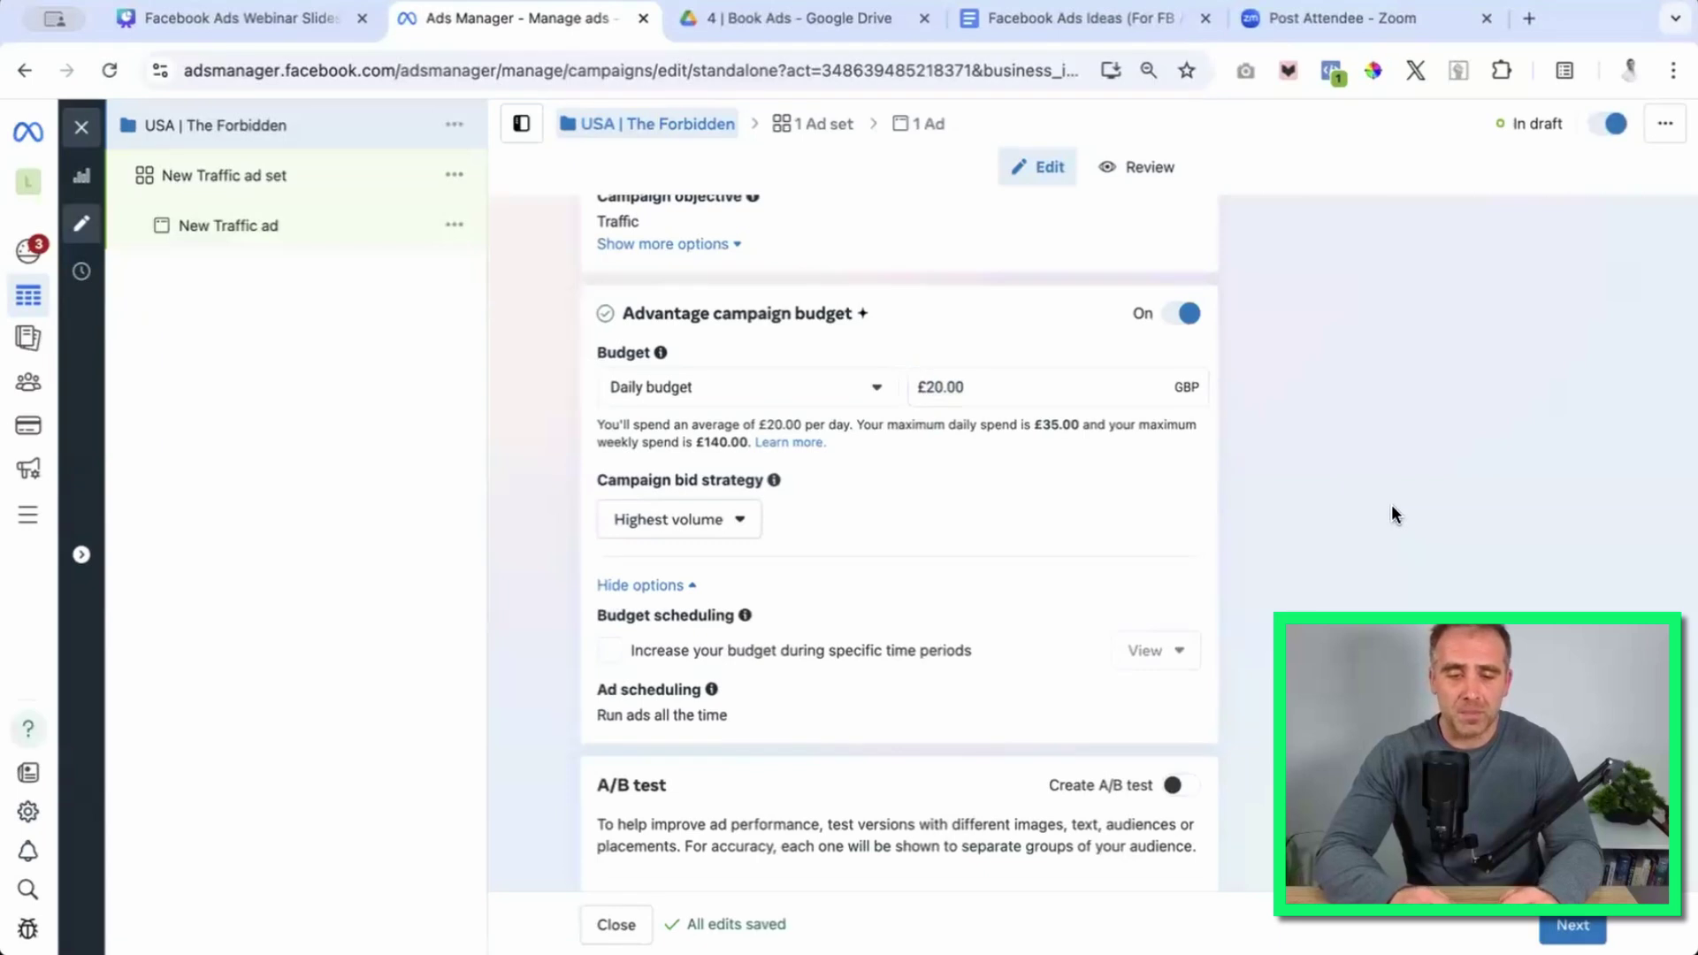
scroll(1392, 504, "down", 1)
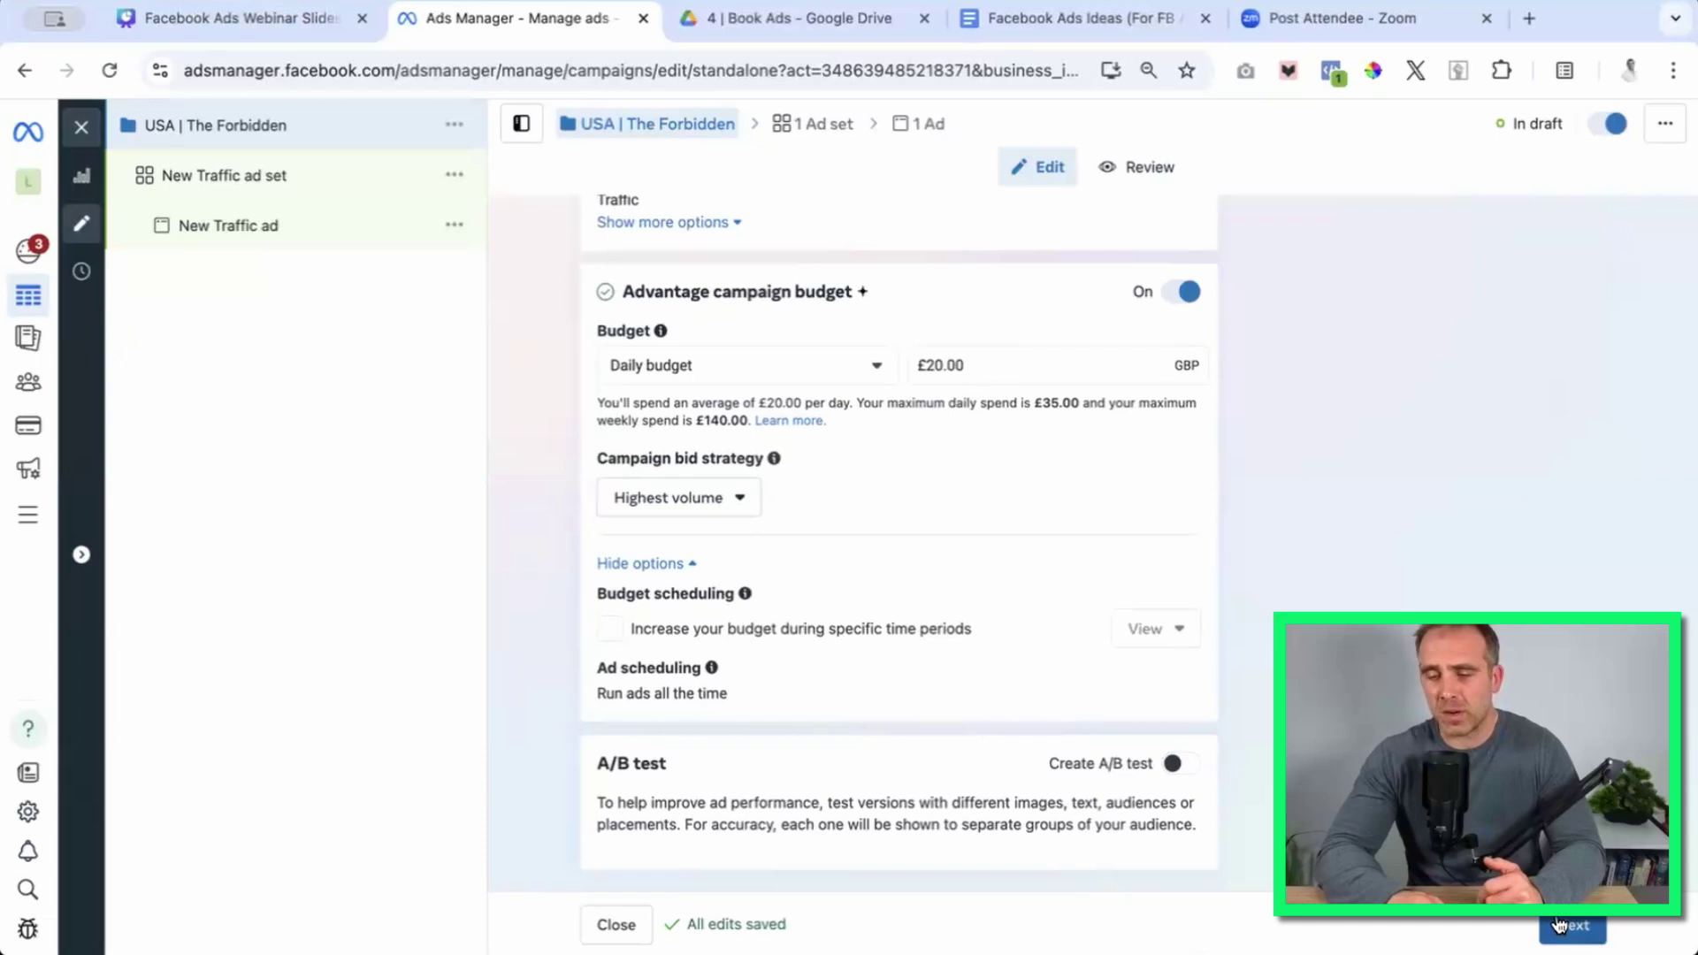
Open the new traffic ad set and name it "Ad Package 1 [16th Jan 2025]".
left_click(262, 190)
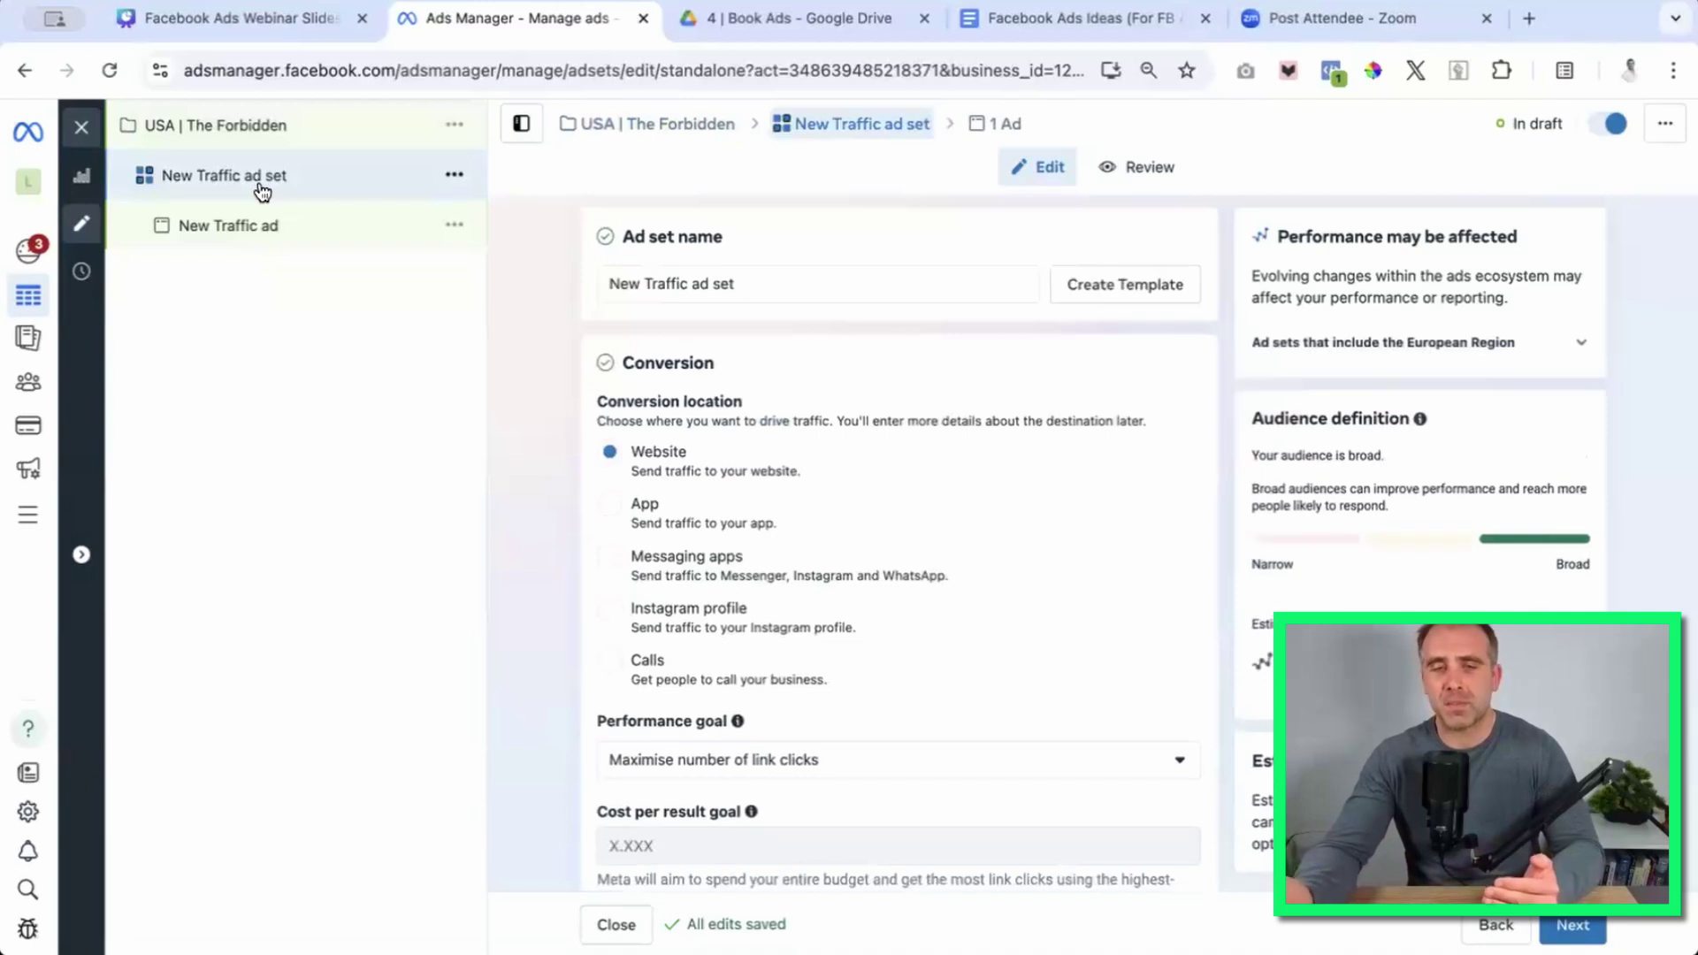
left_click(773, 279)
left_click_drag(656, 270, 604, 281)
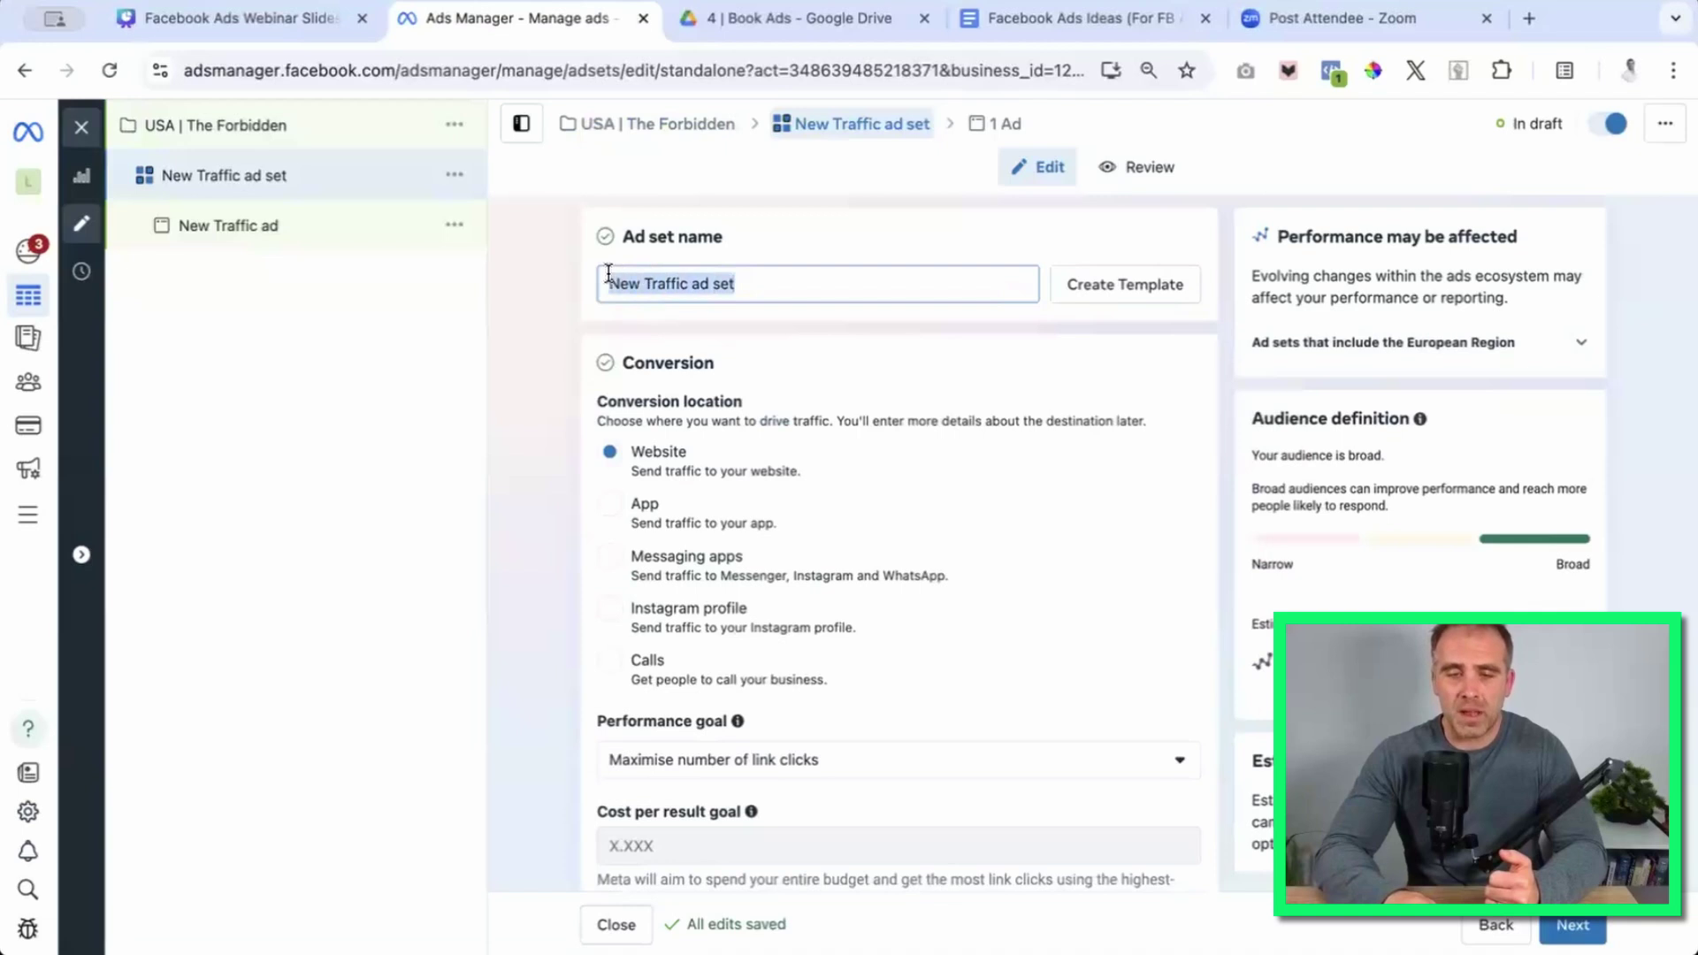
type("Ad ")
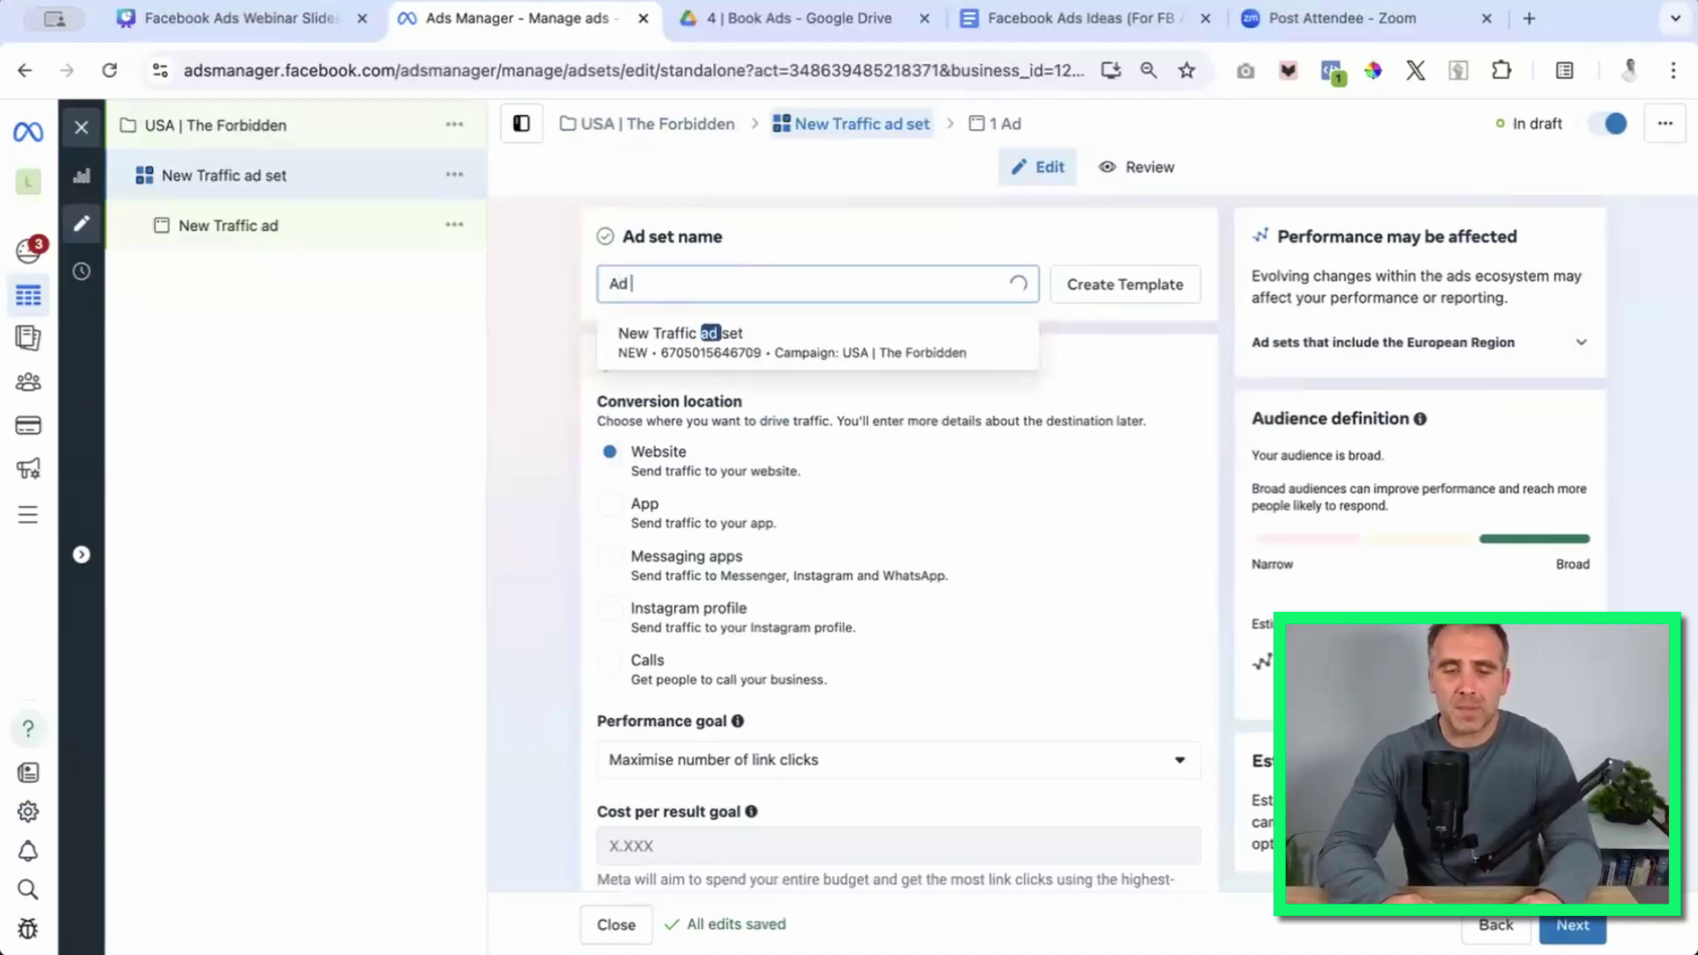
type("Package 1")
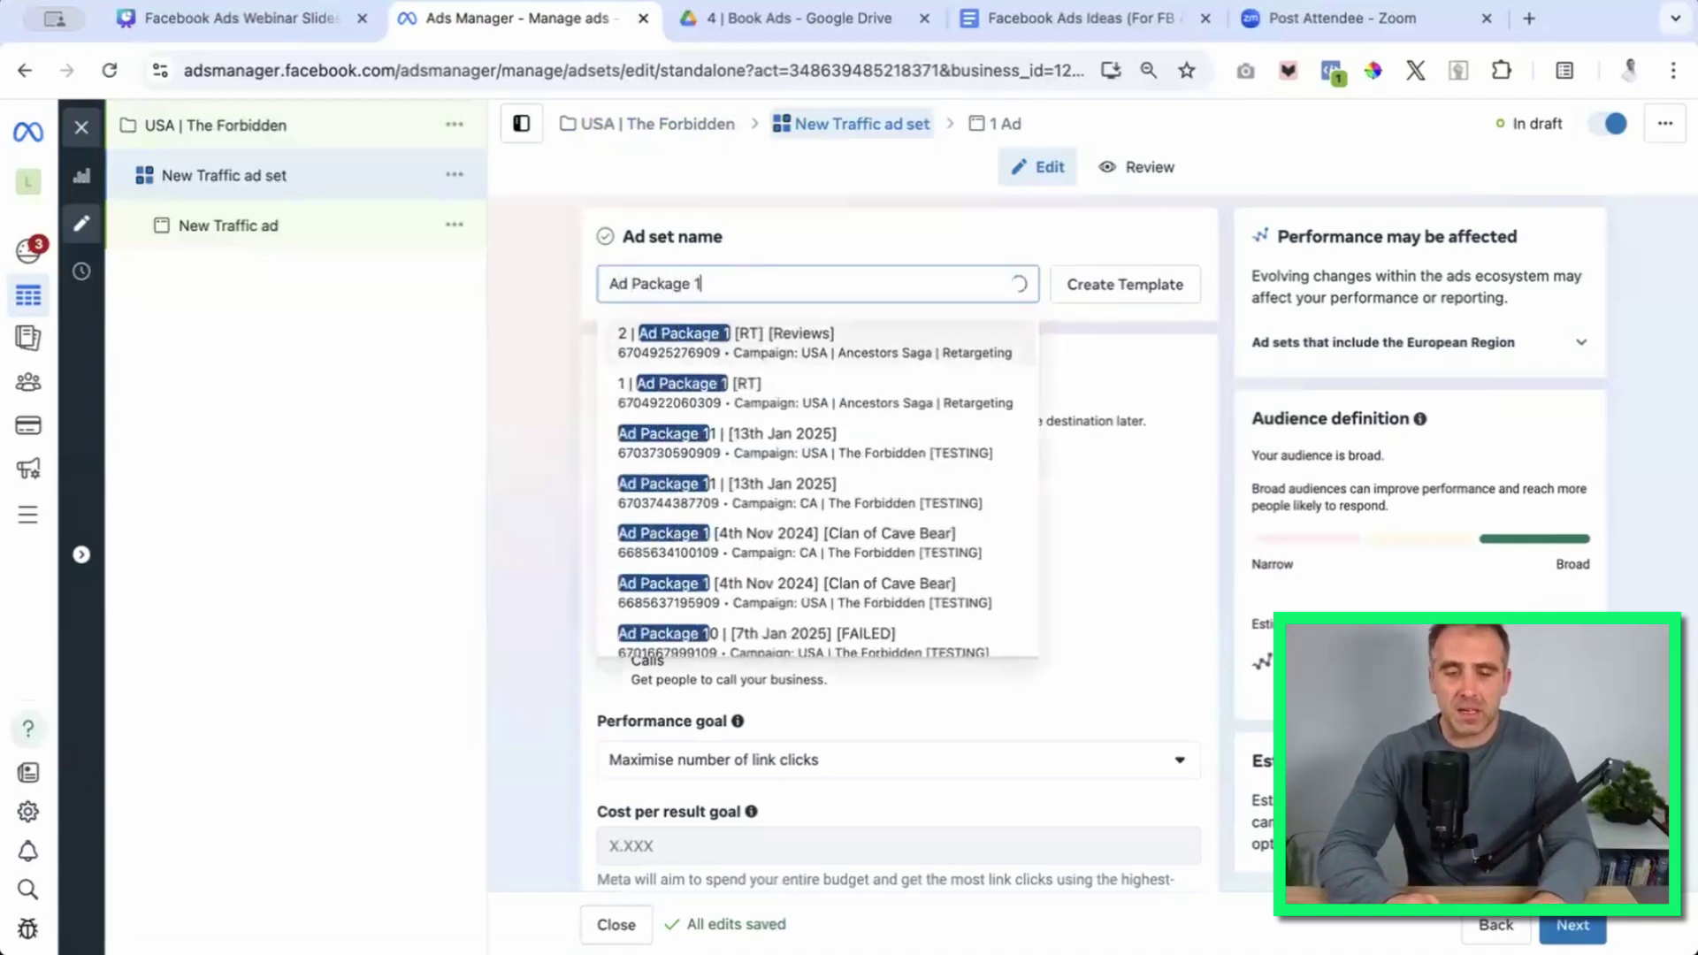
type(" [")
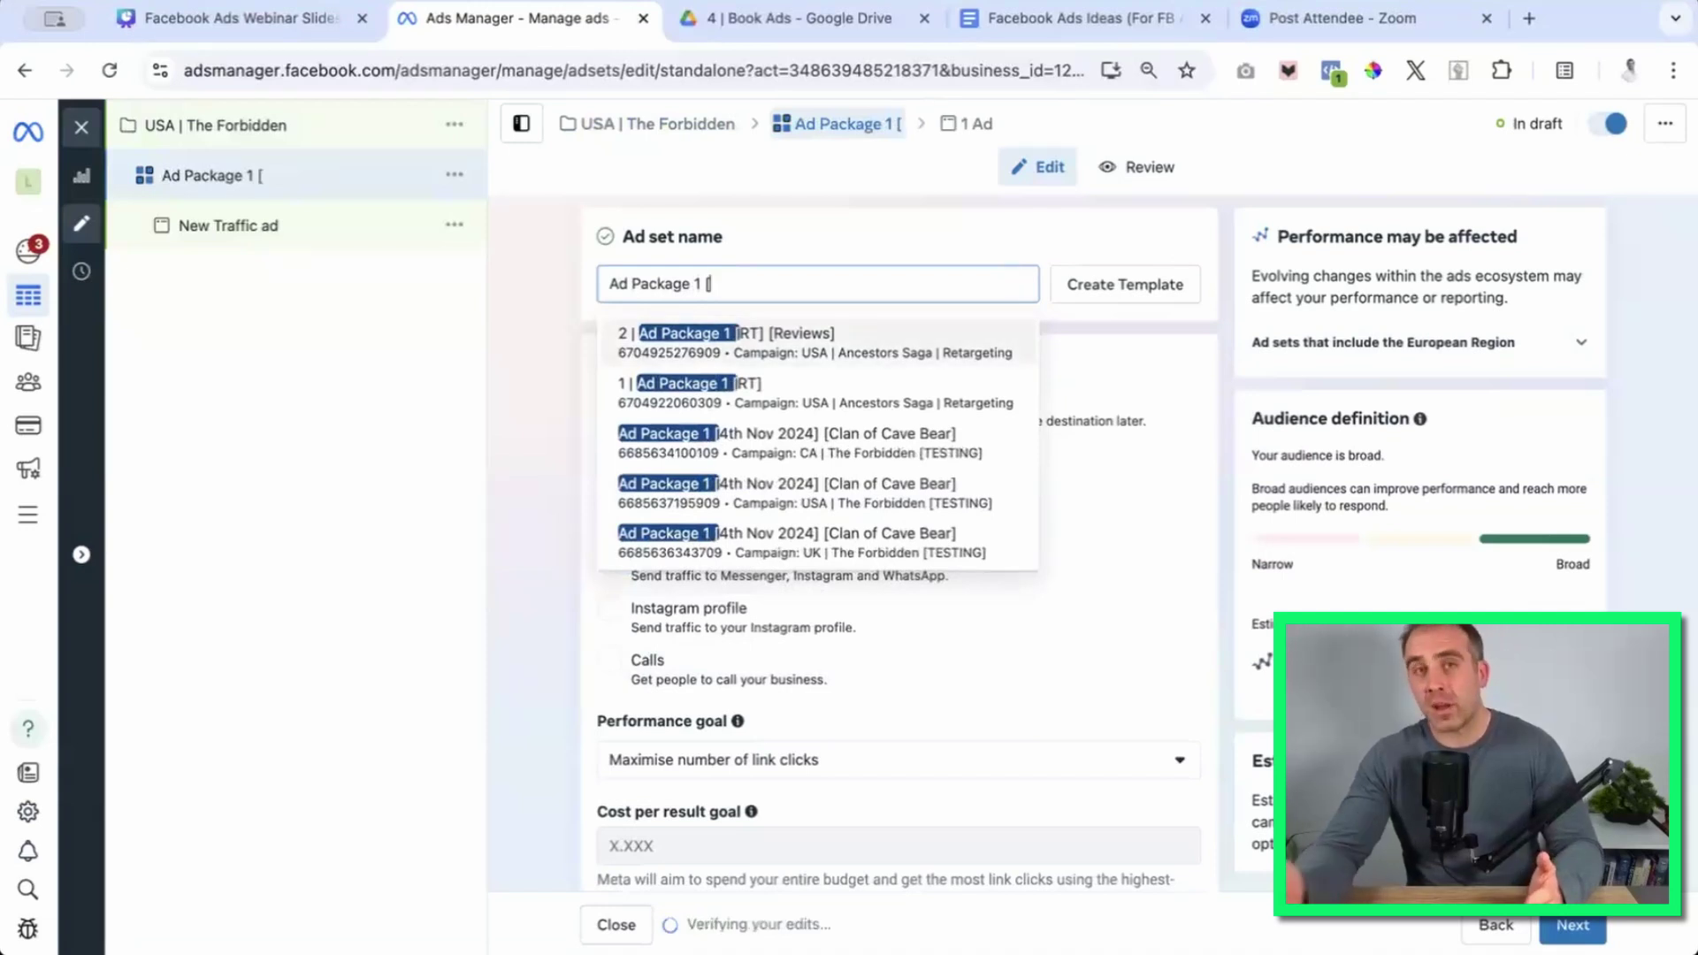
type("16th")
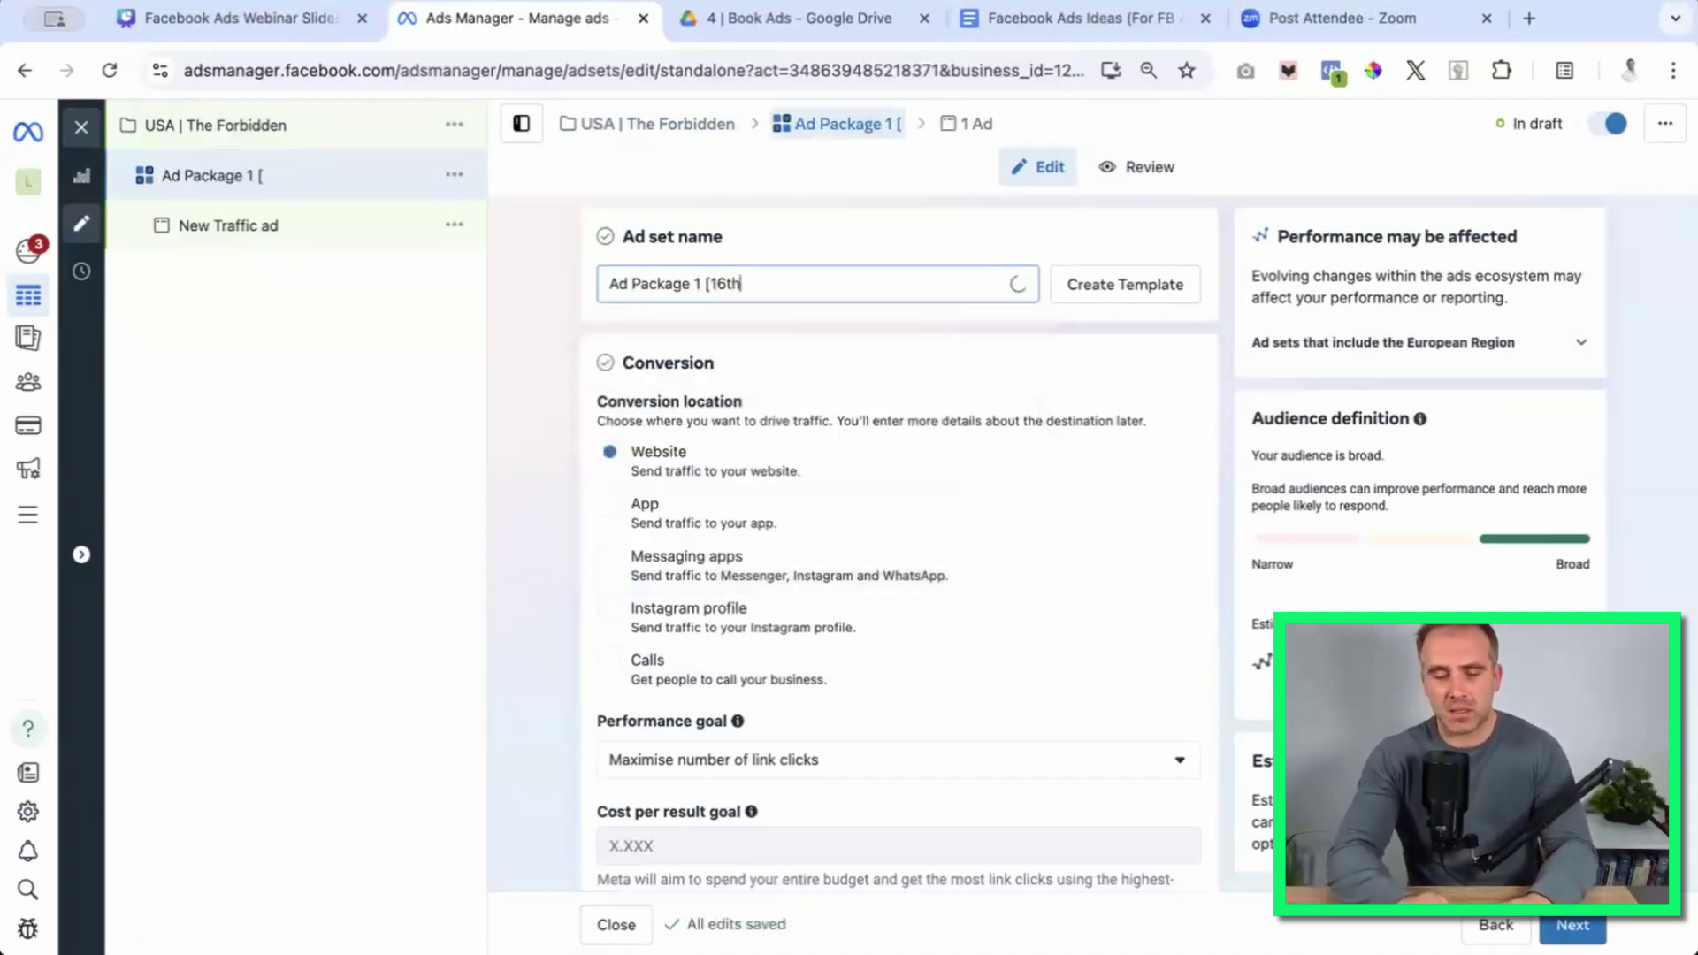
type(" Jan 2025]")
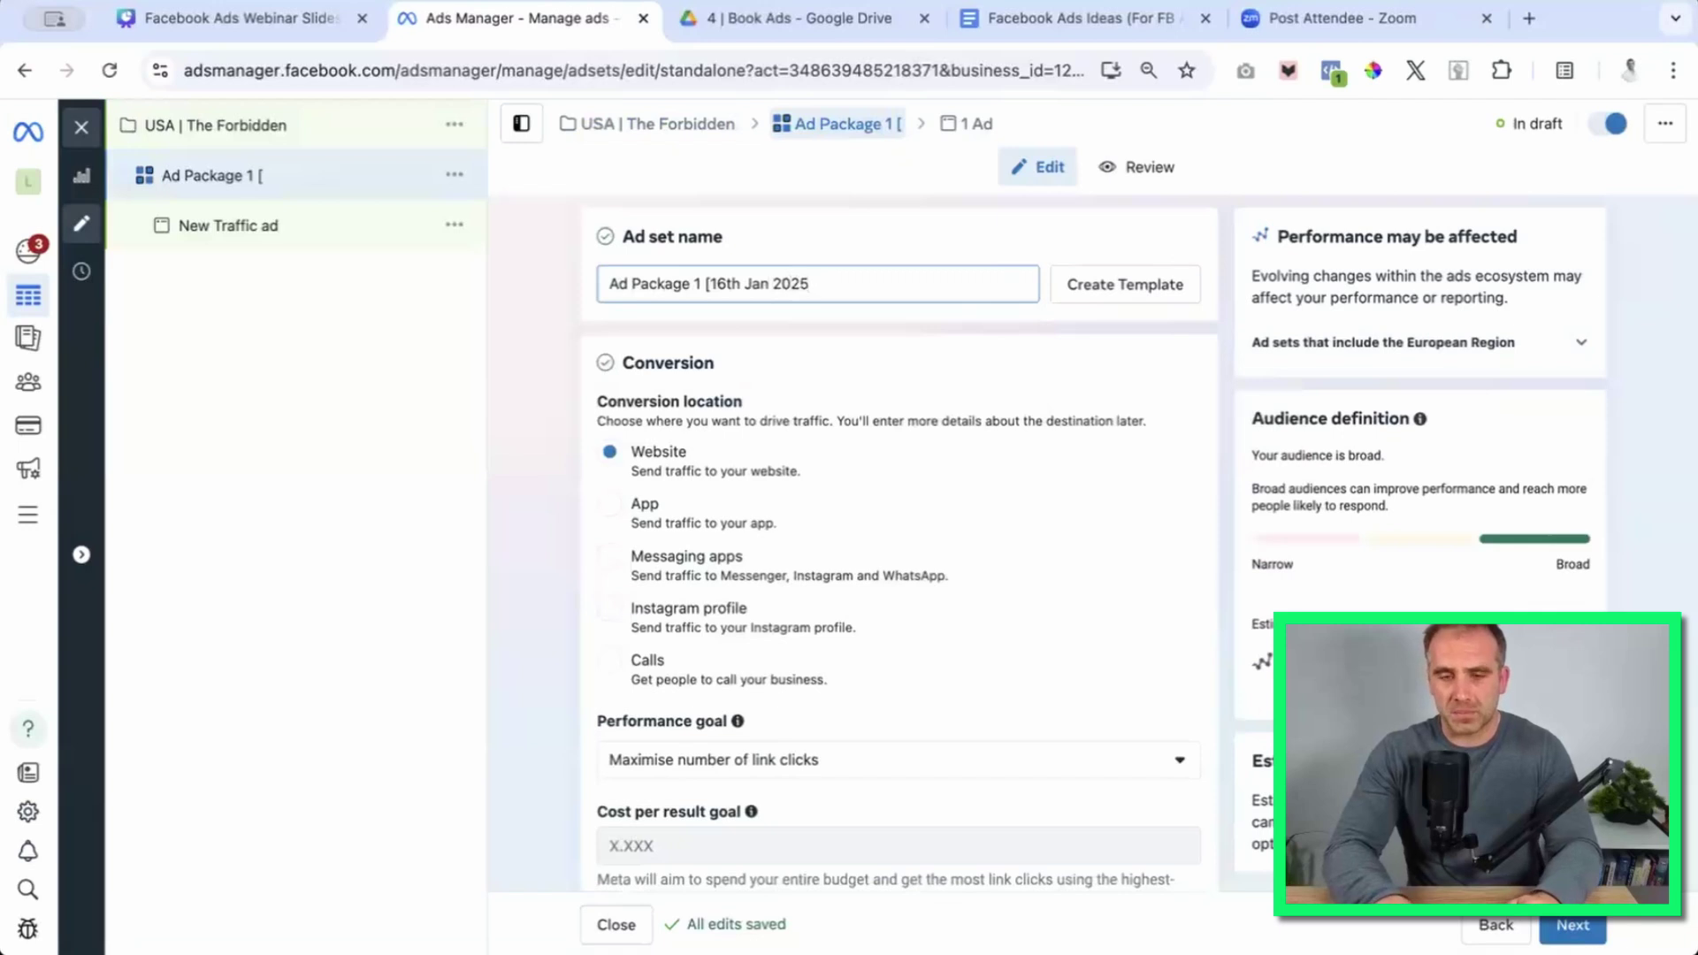
left_click(551, 300)
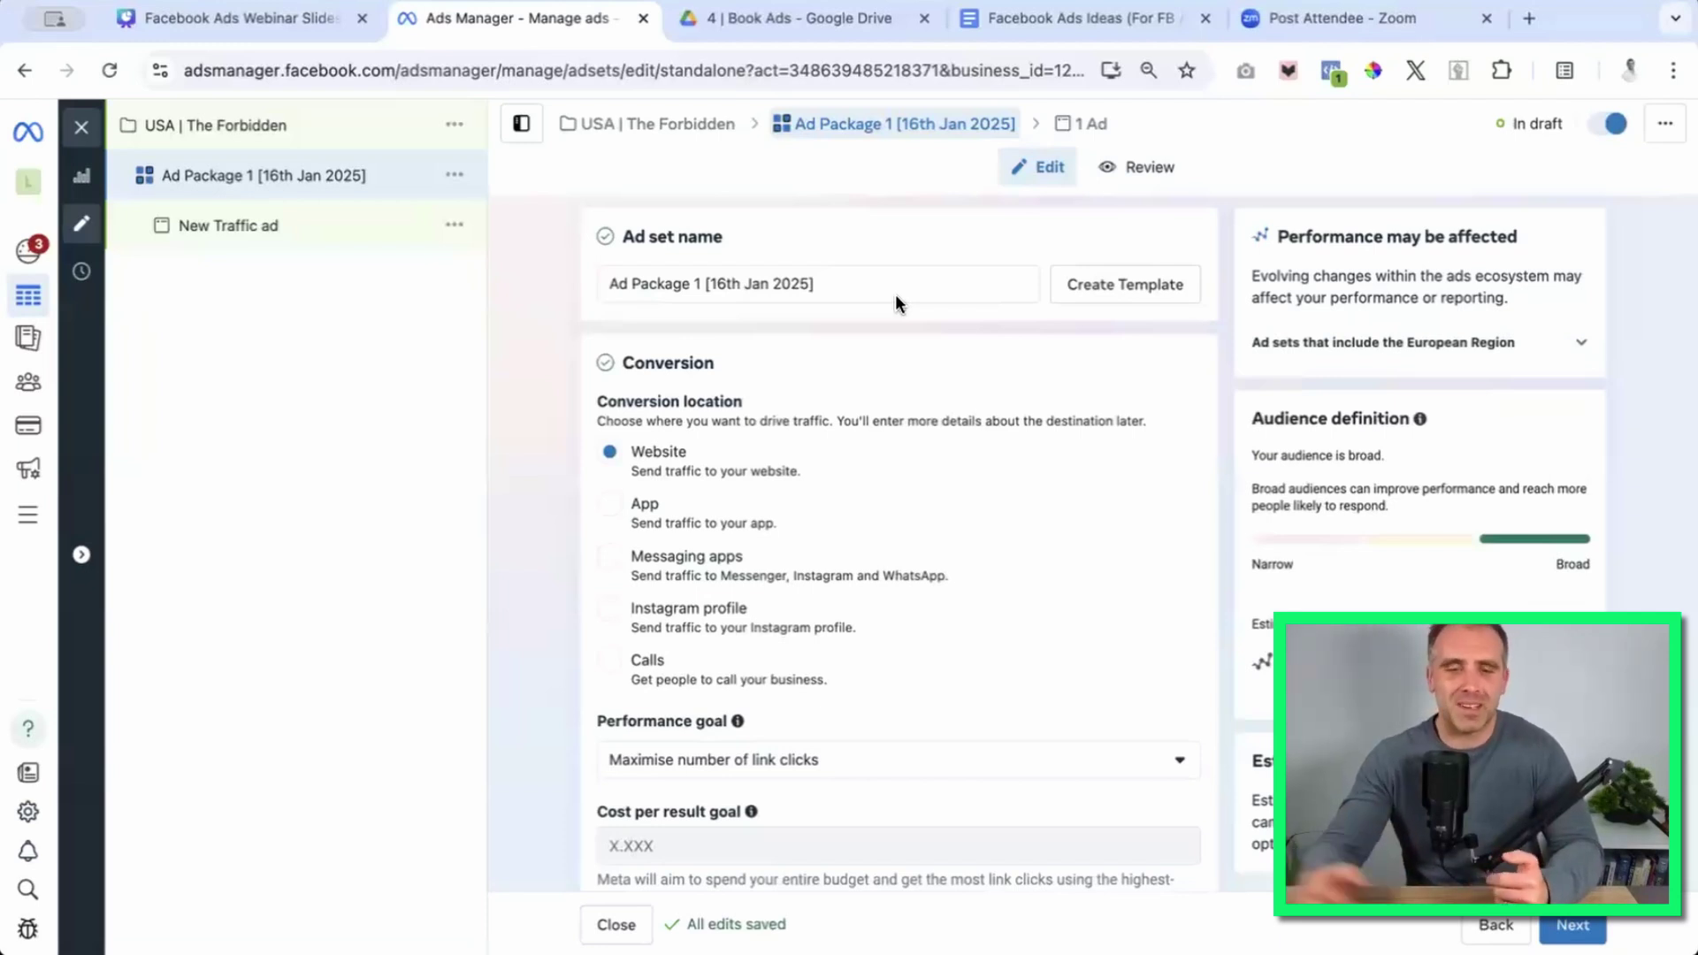
Try Link Click (CPC) as the ad set's charging basis under the extra conversion options, and set it back to Impression.
scroll(555, 369, "down", 1)
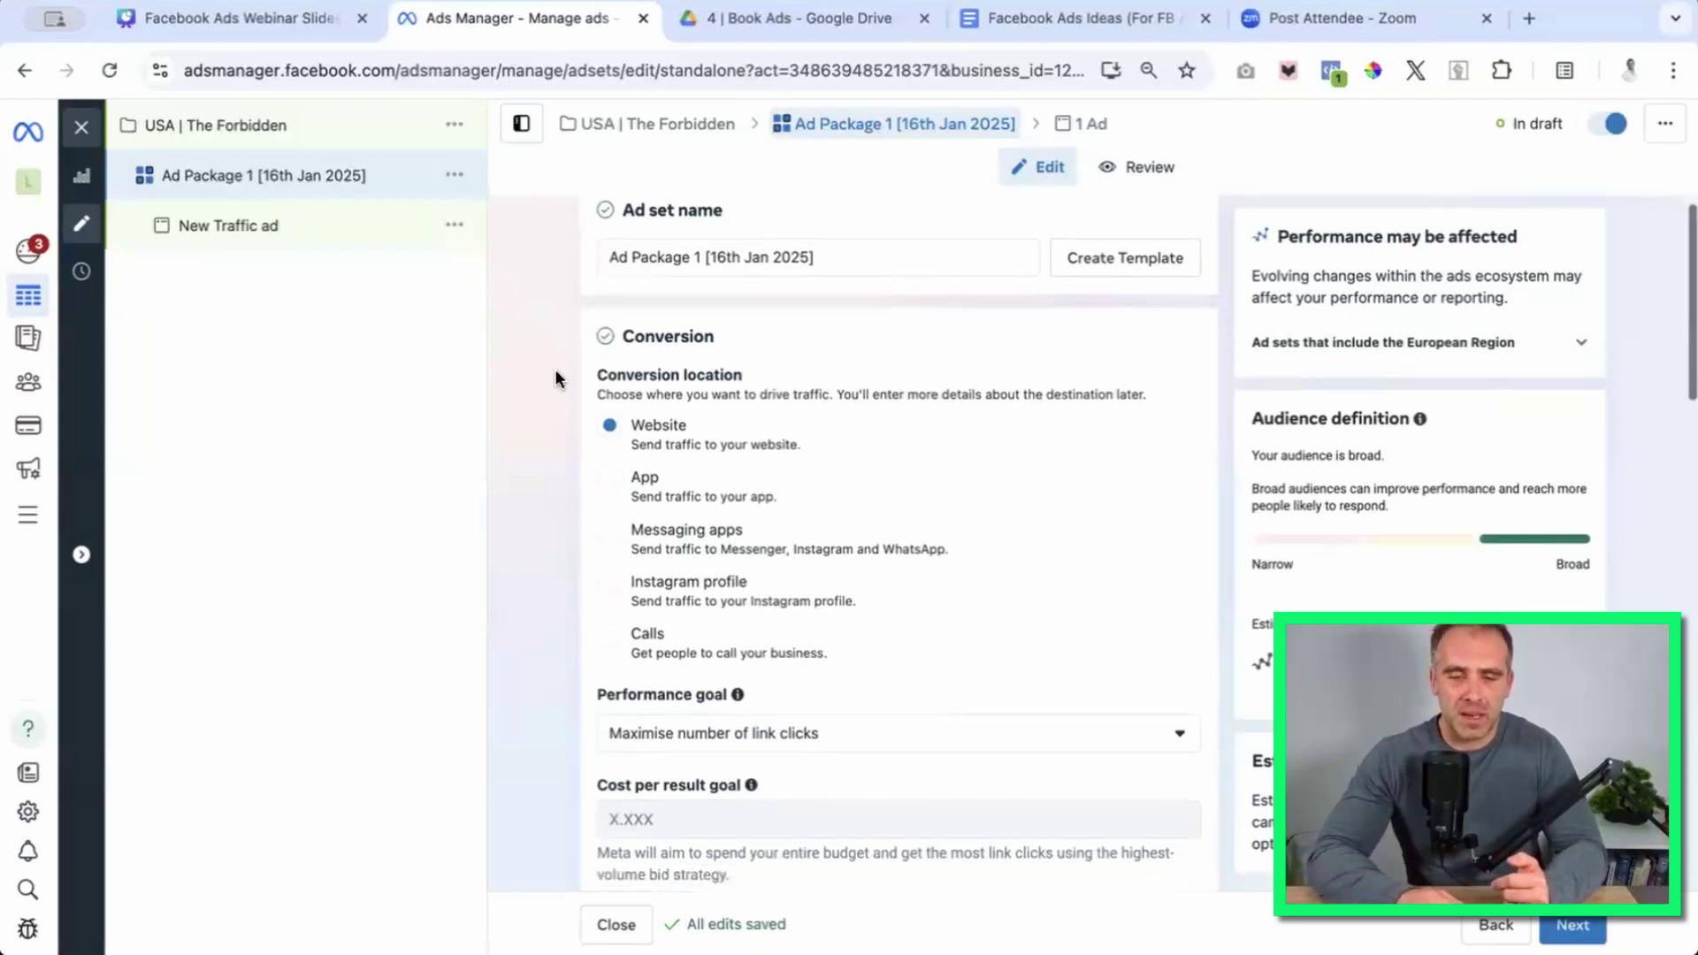
scroll(530, 409, "down", 3)
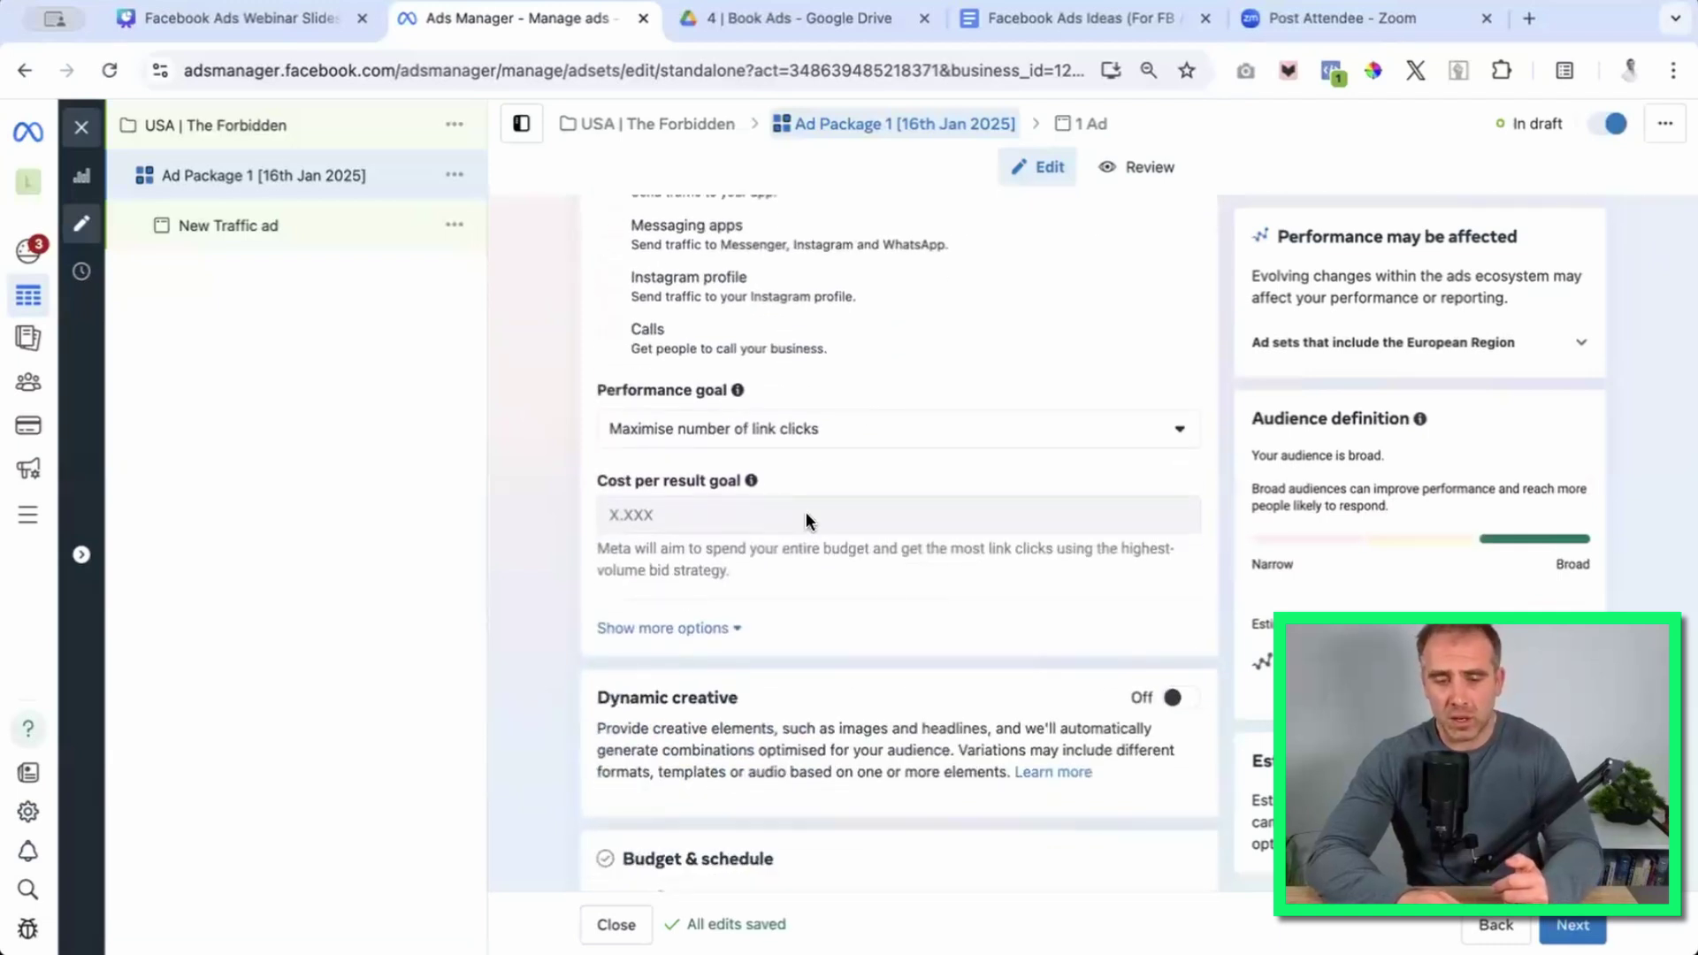
scroll(884, 597, "down", 2)
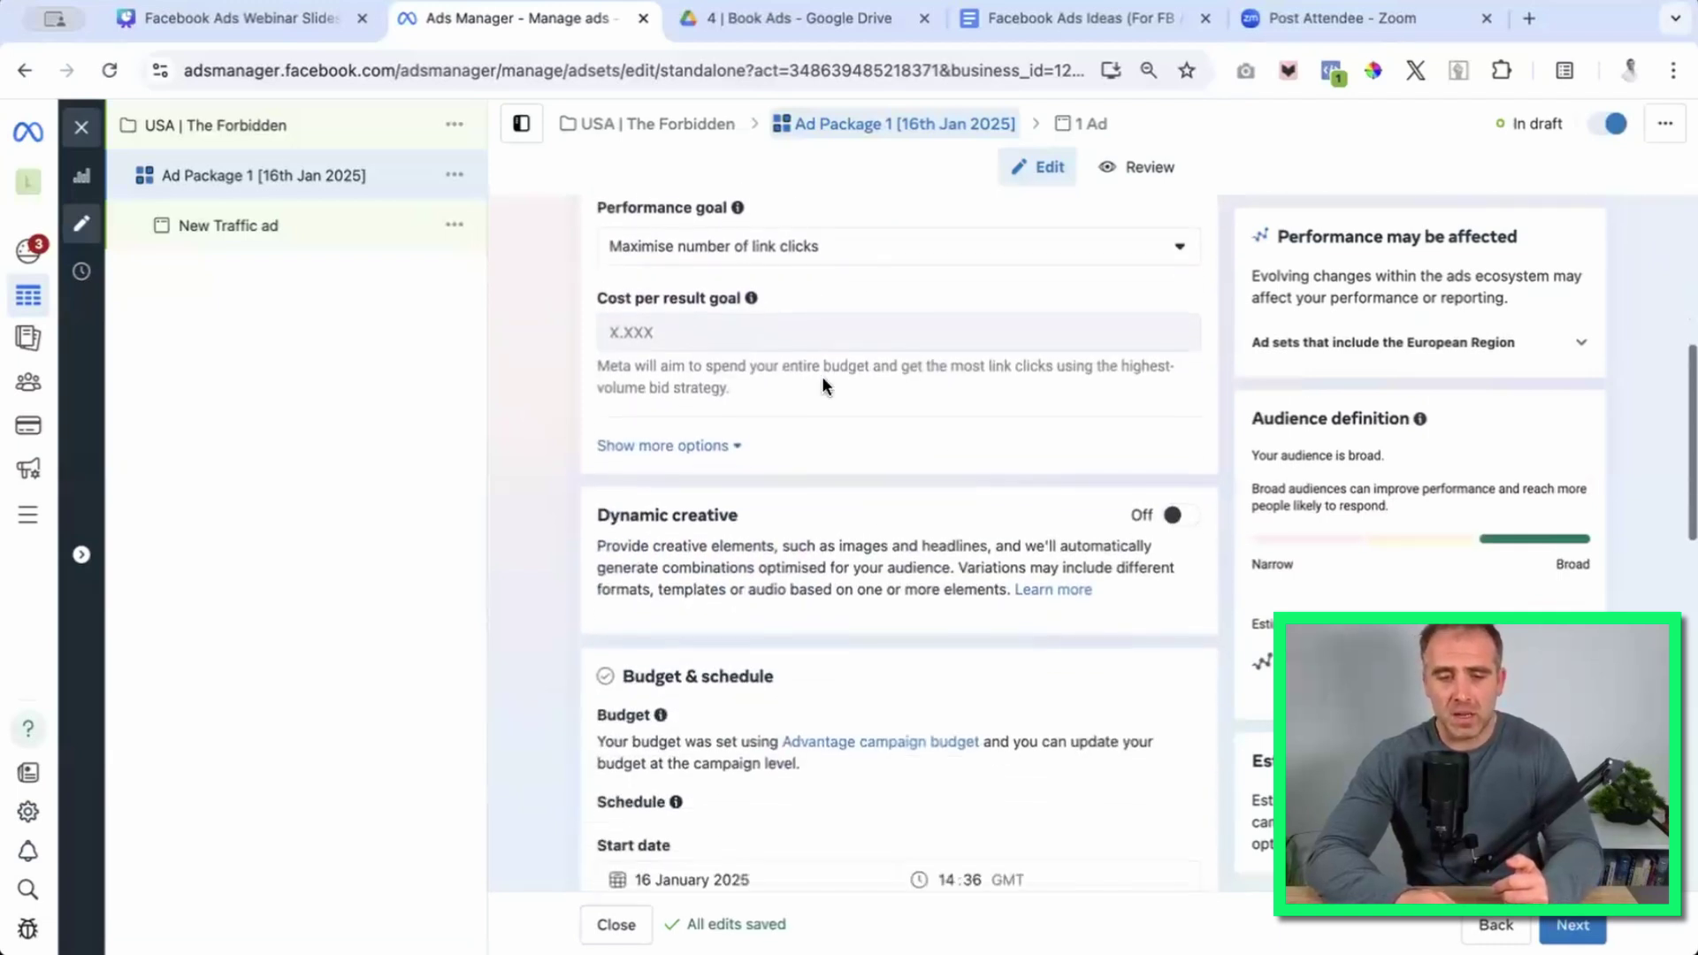
left_click(679, 442)
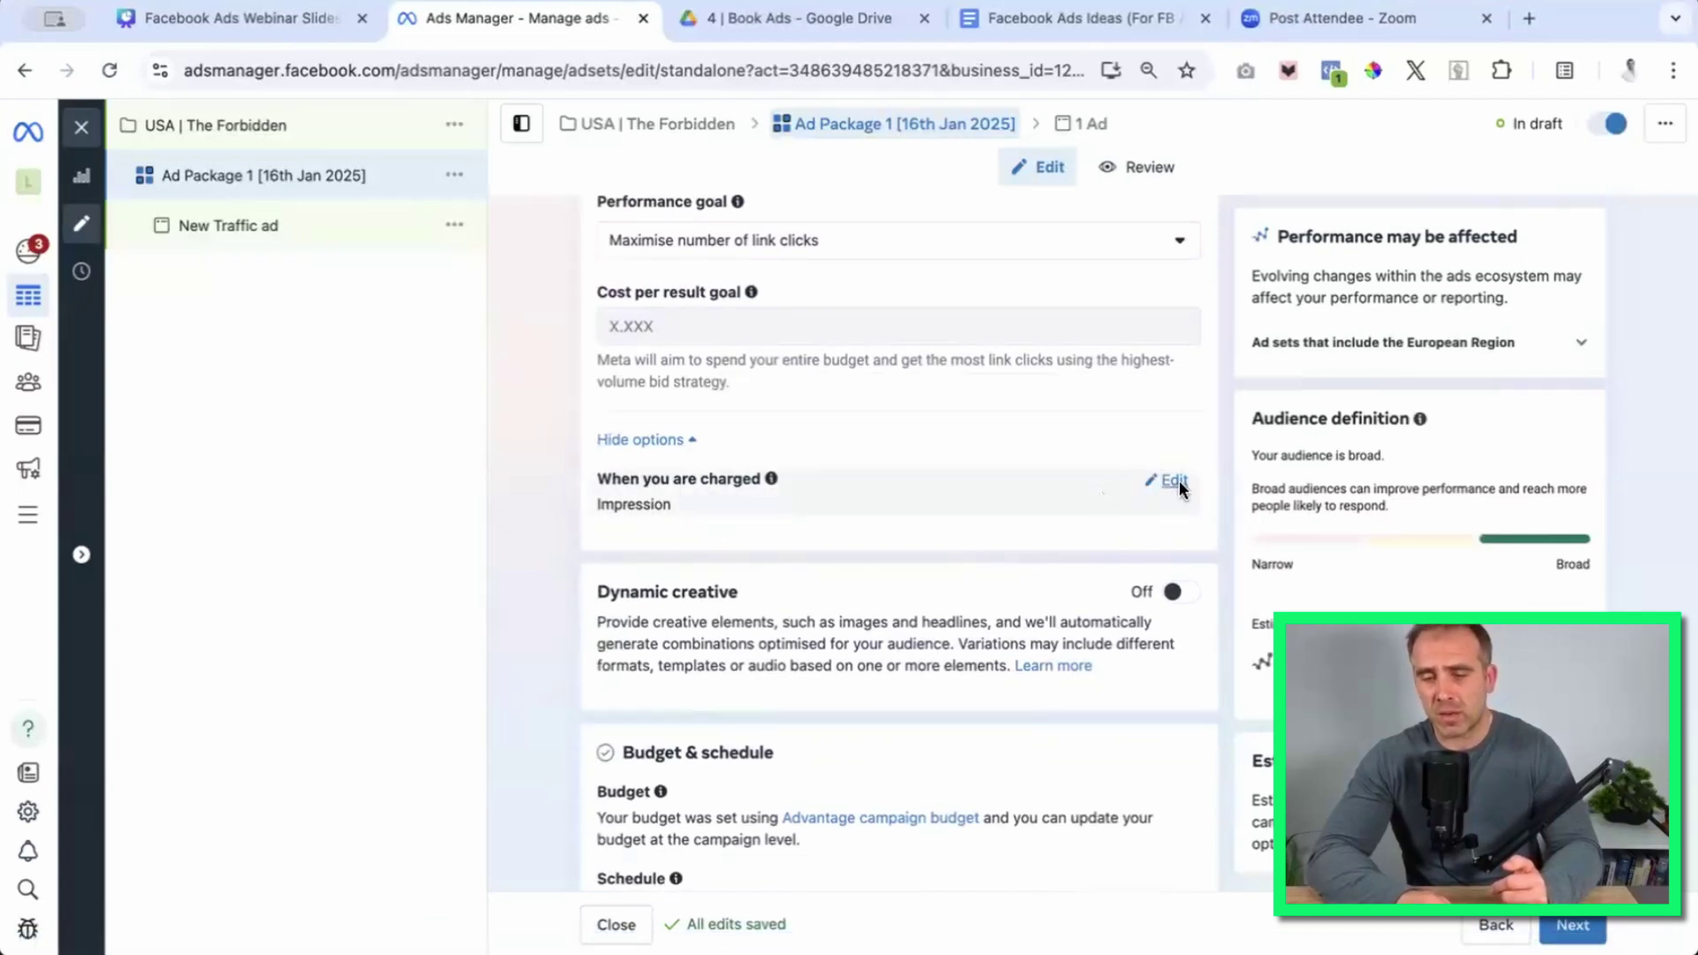
left_click(1175, 482)
left_click(865, 518)
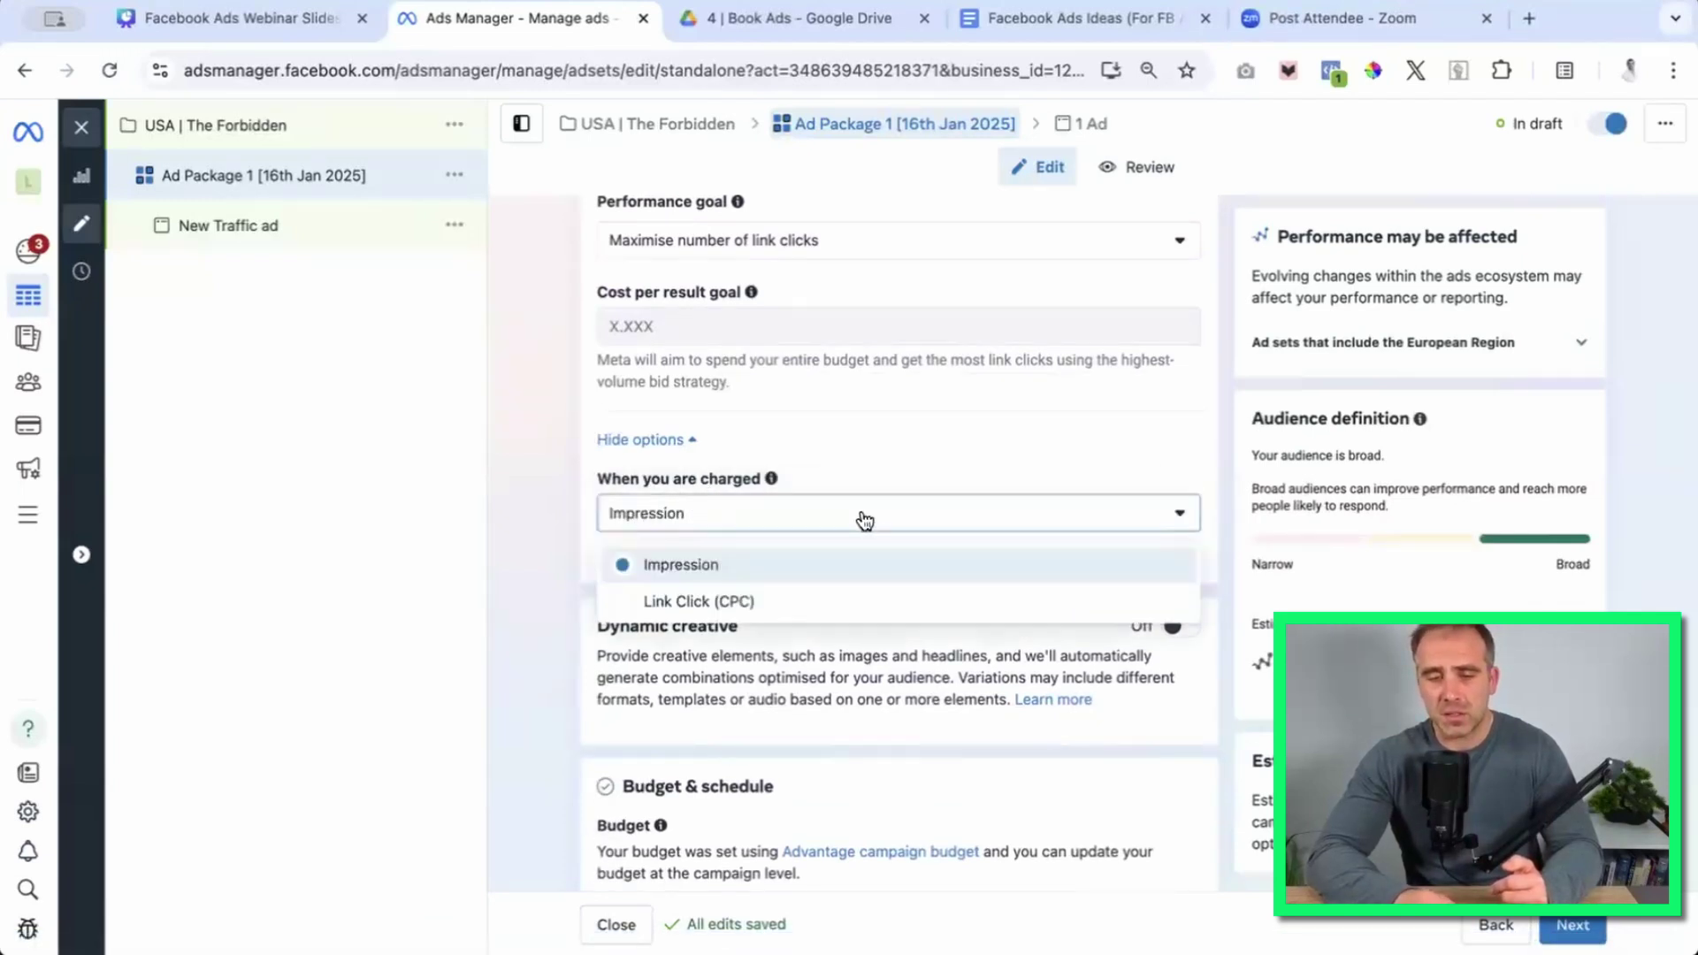
left_click(751, 605)
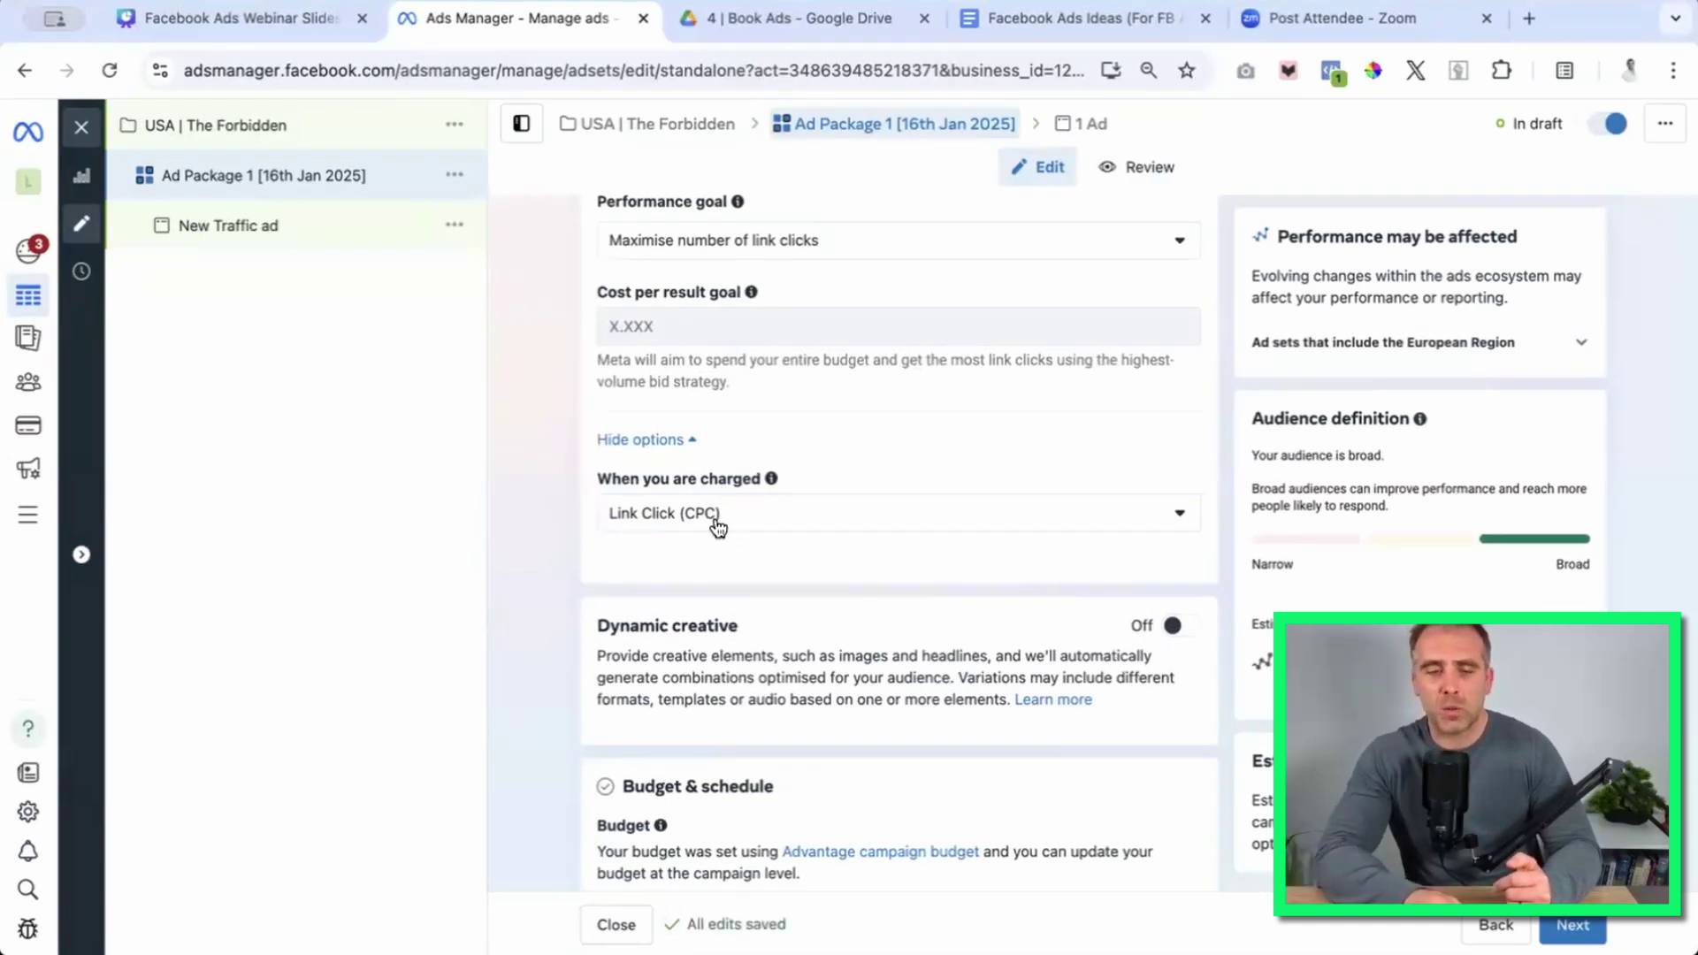
left_click(704, 525)
left_click(690, 568)
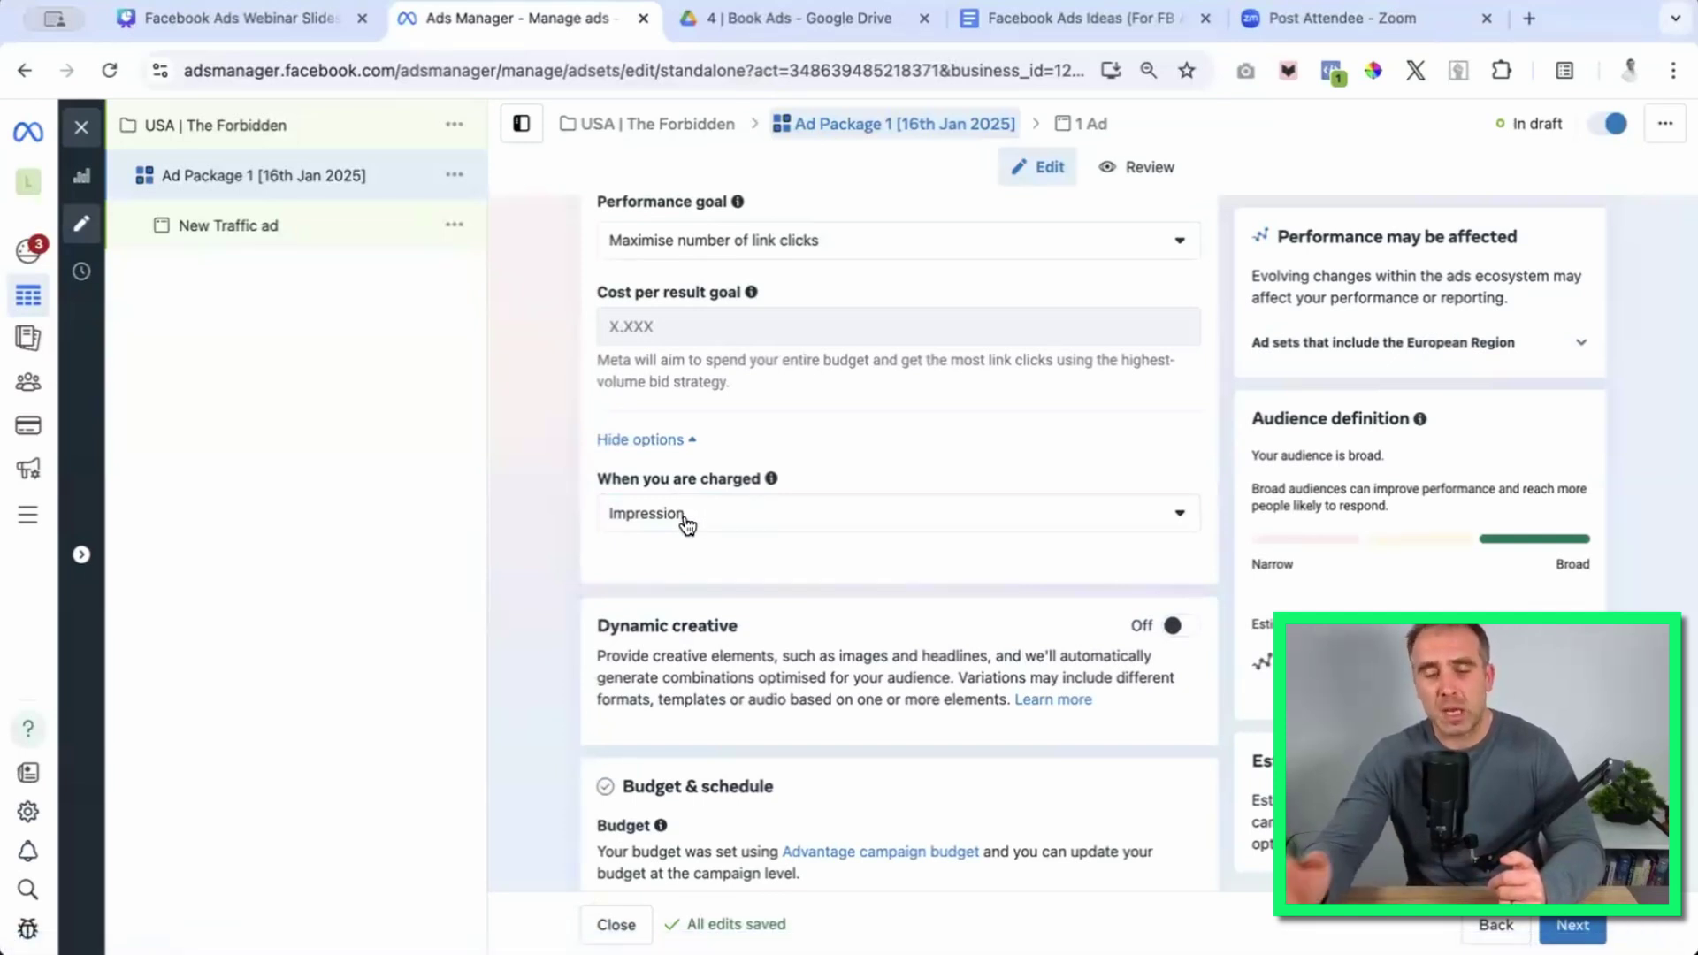
scroll(591, 584, "down", 1)
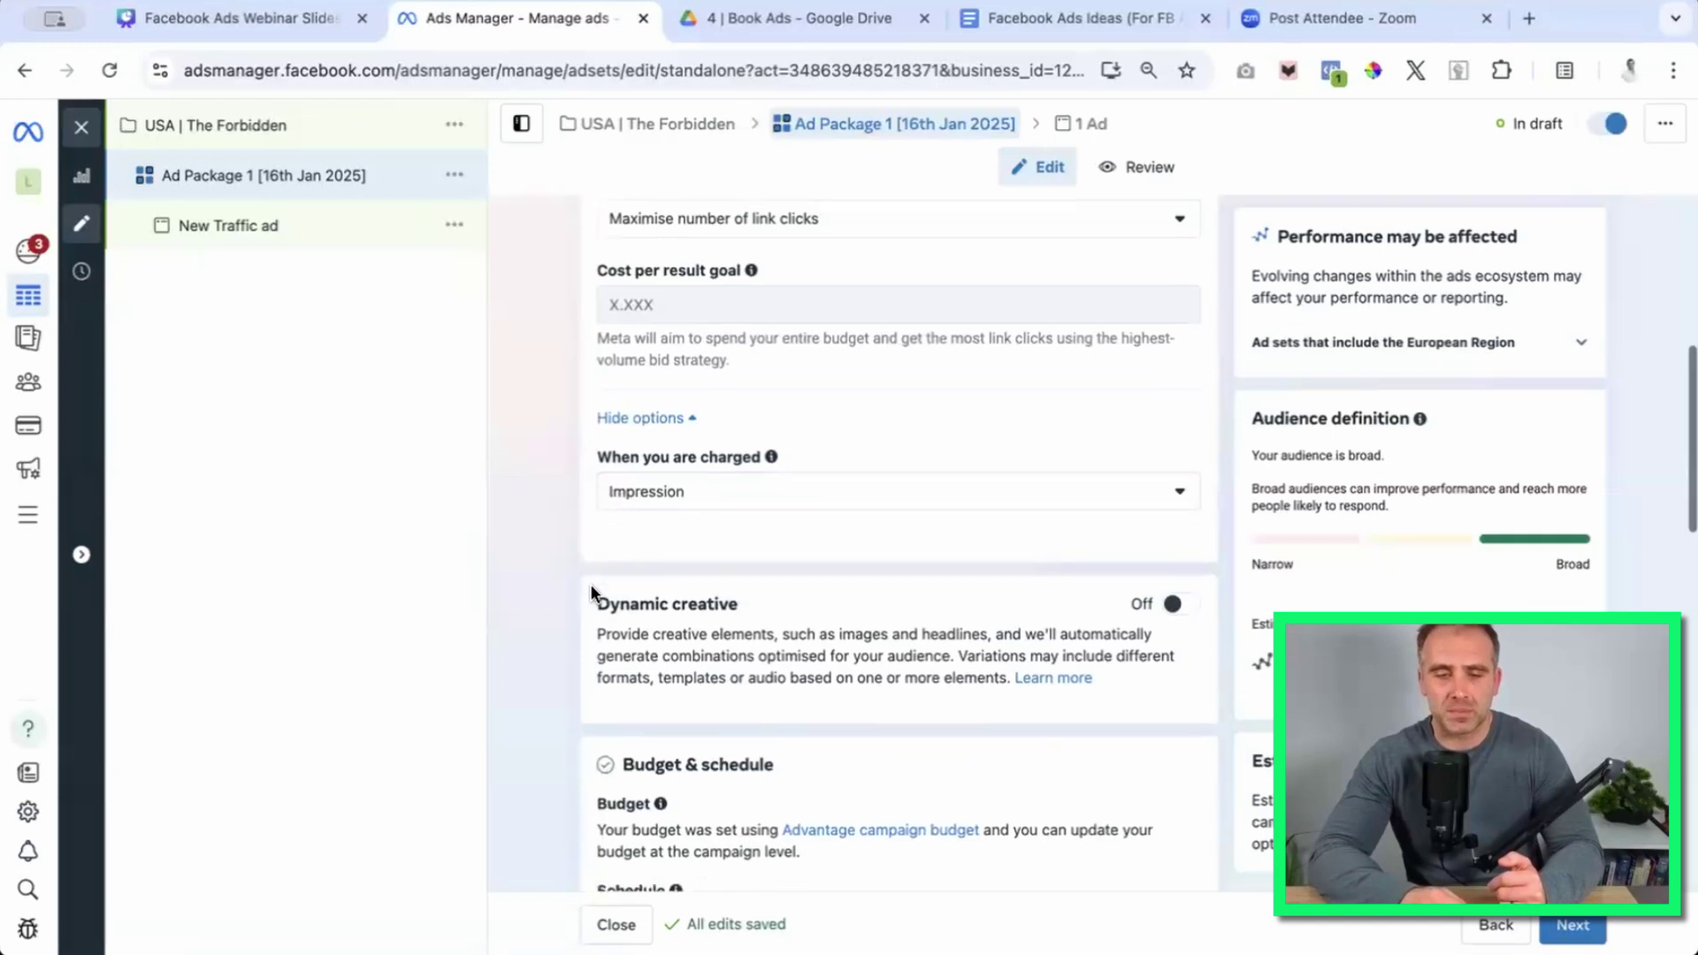
Schedule the ad set to start on 17 January 2025 at 00:01 GMT.
scroll(591, 583, "down", 4)
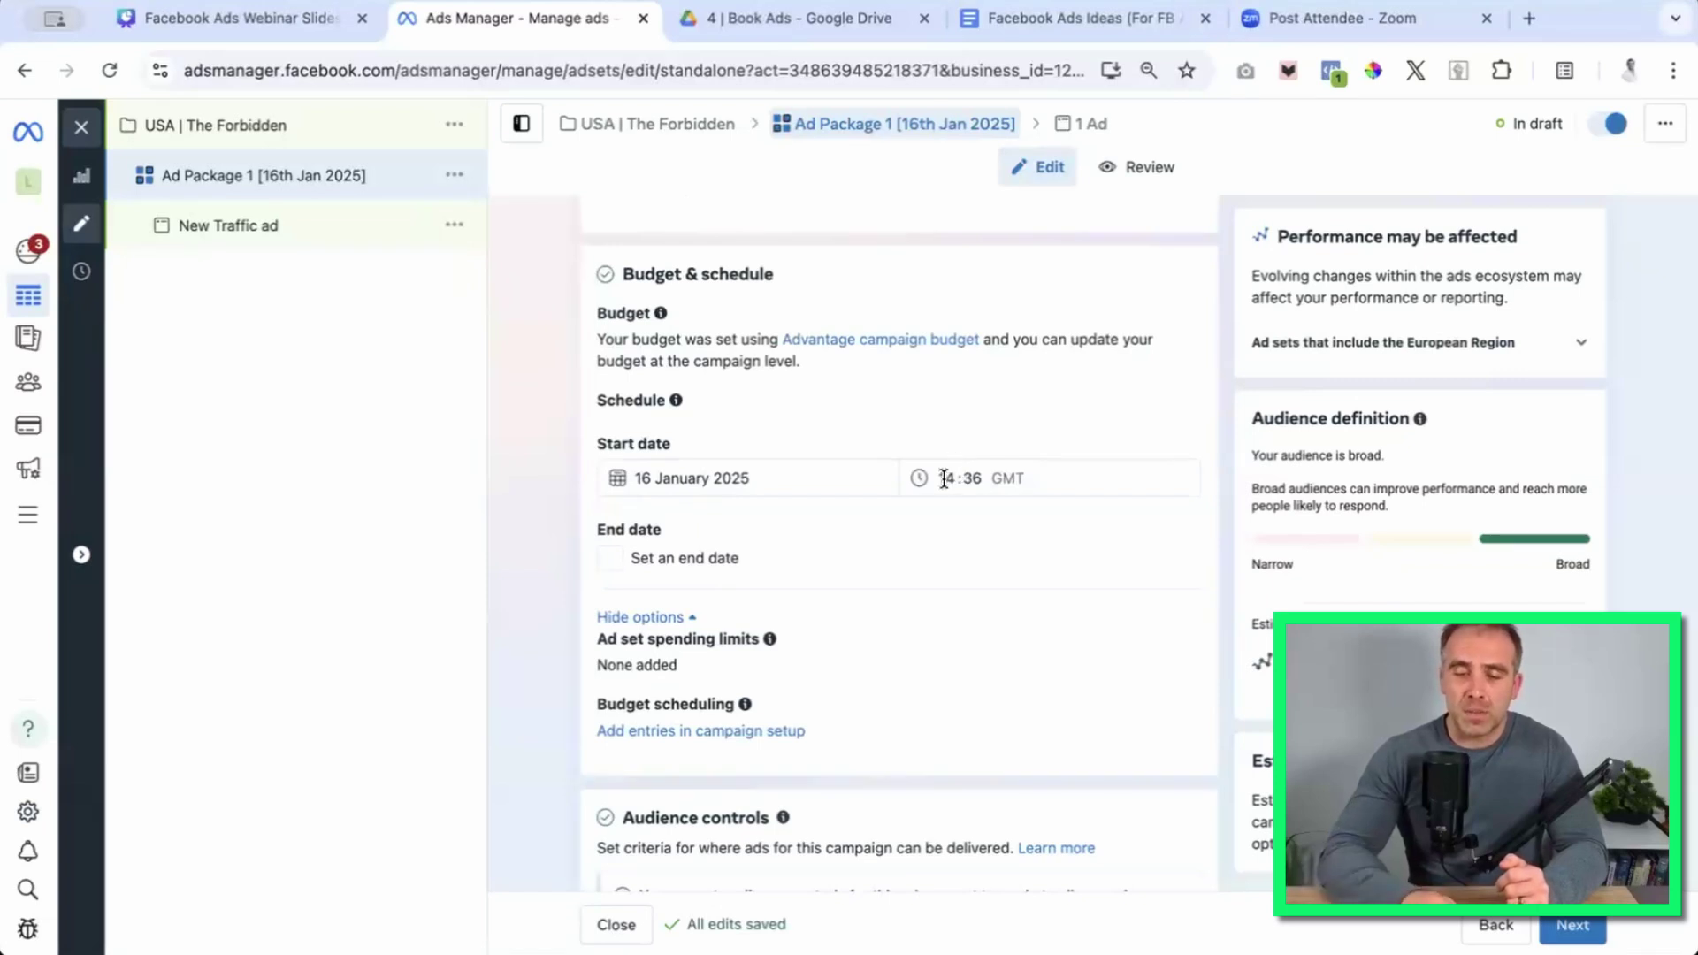
left_click(819, 479)
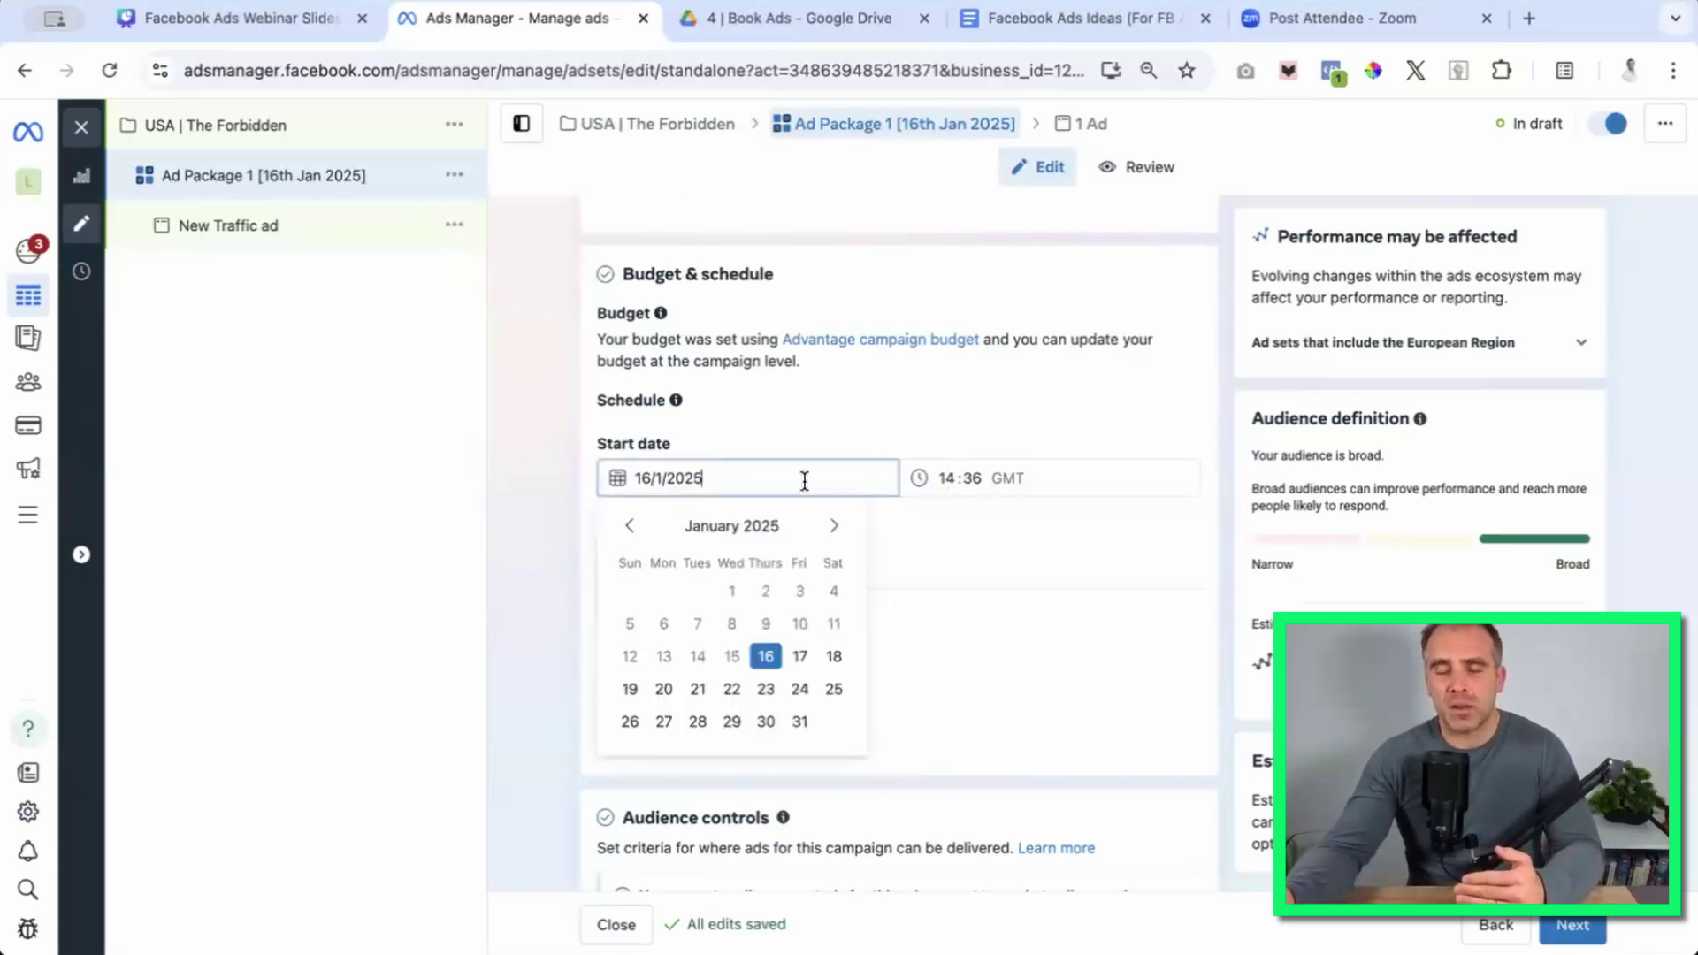
left_click(803, 659)
left_click(948, 476)
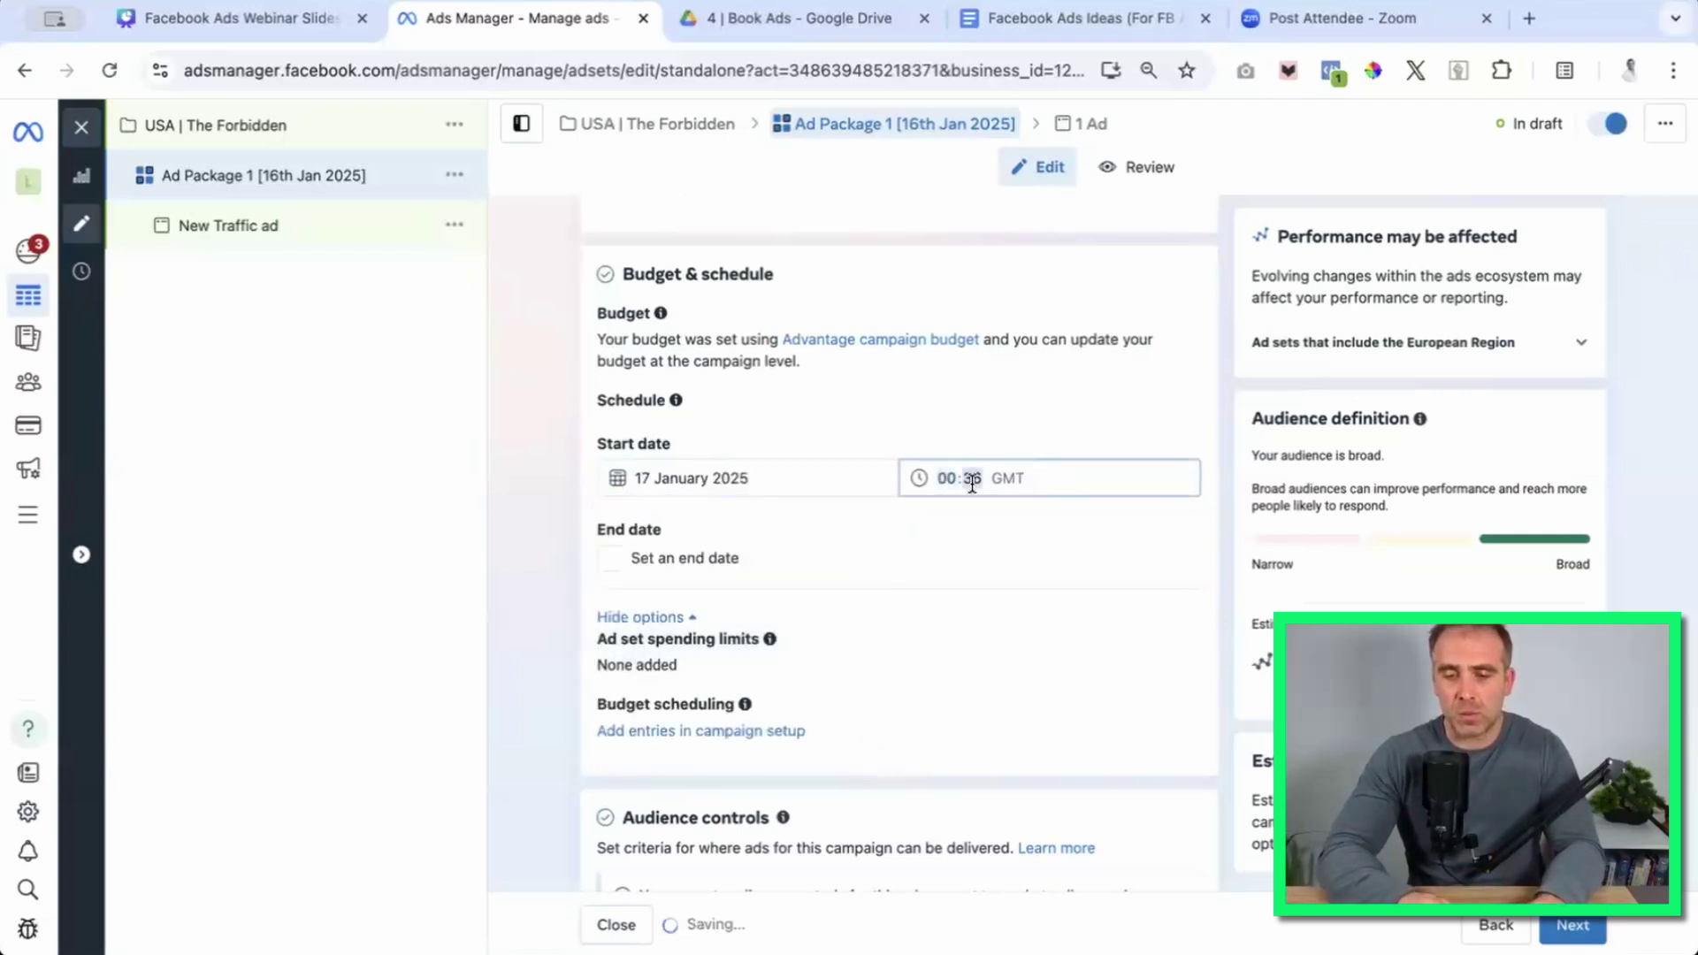
left_click(990, 412)
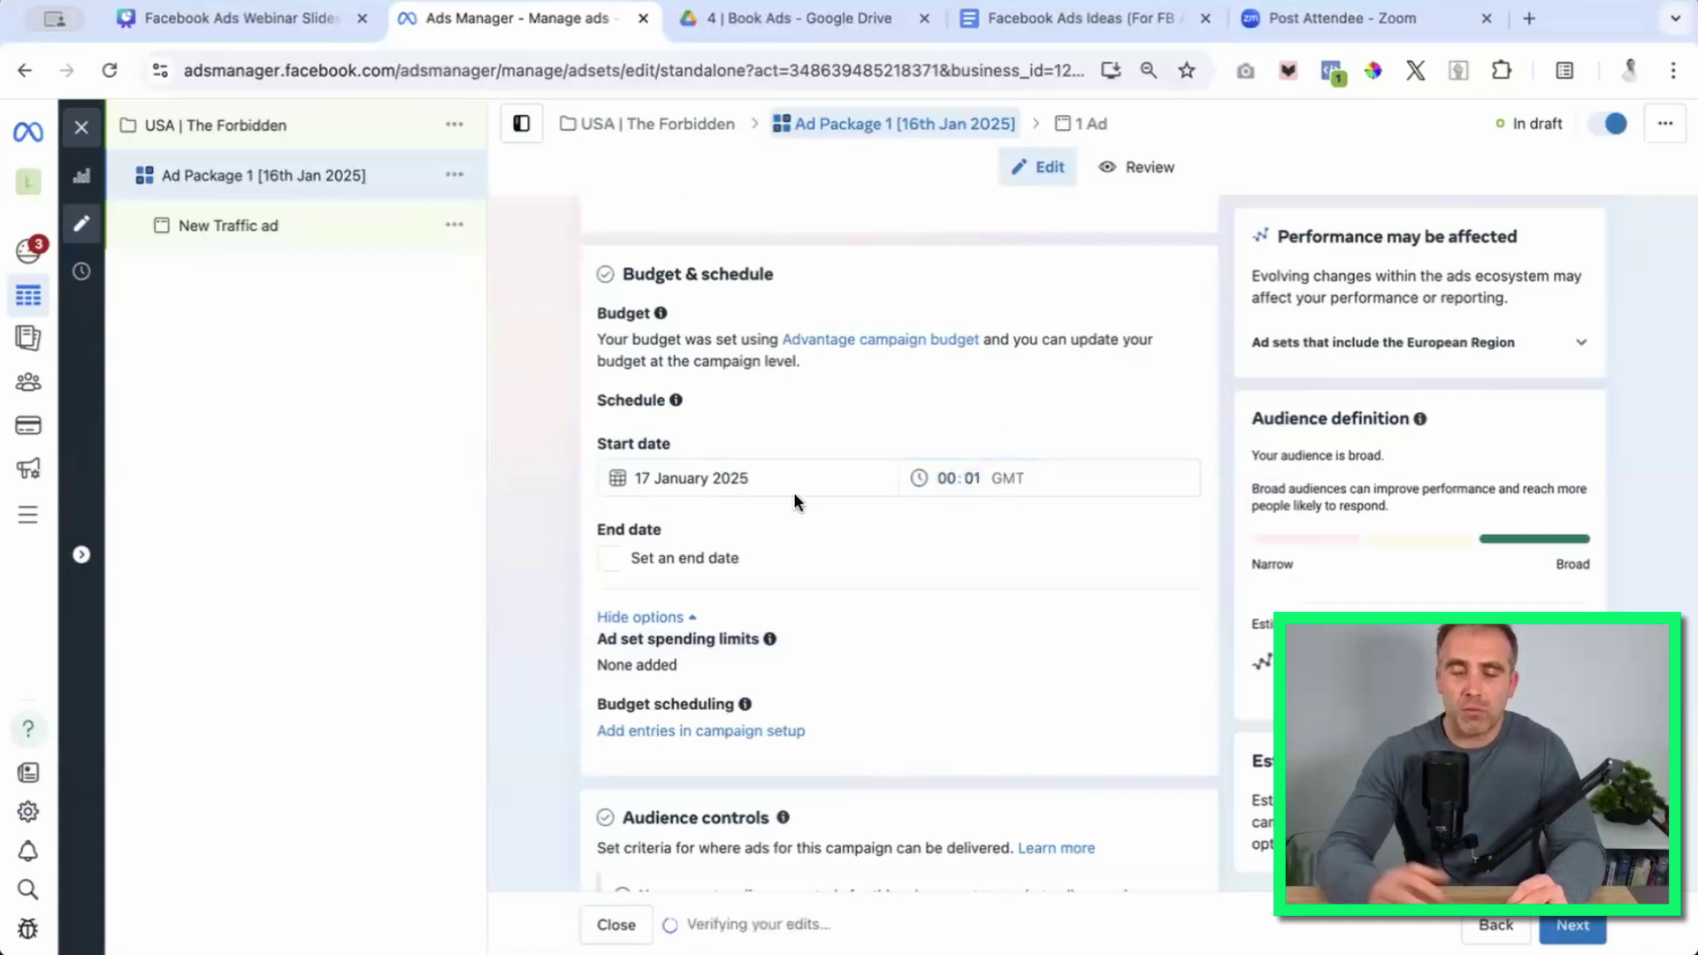
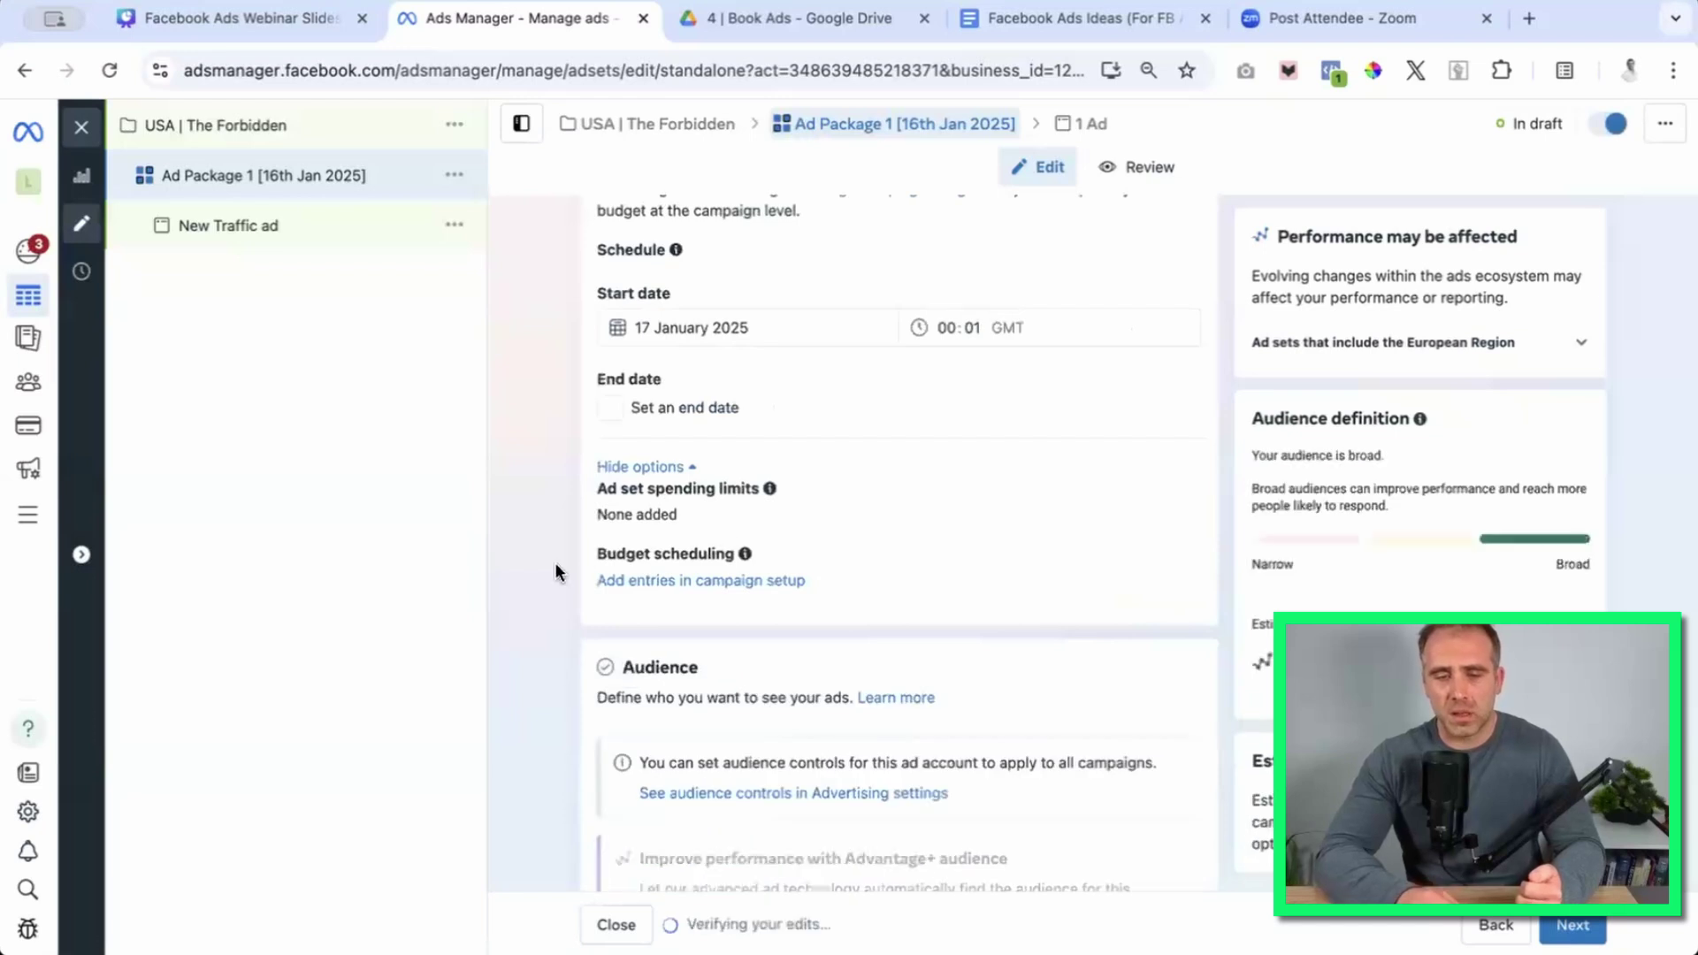
Change the audience location by including the United States and removing the United Kingdom.
scroll(555, 571, "down", 5)
scroll(555, 571, "down", 5)
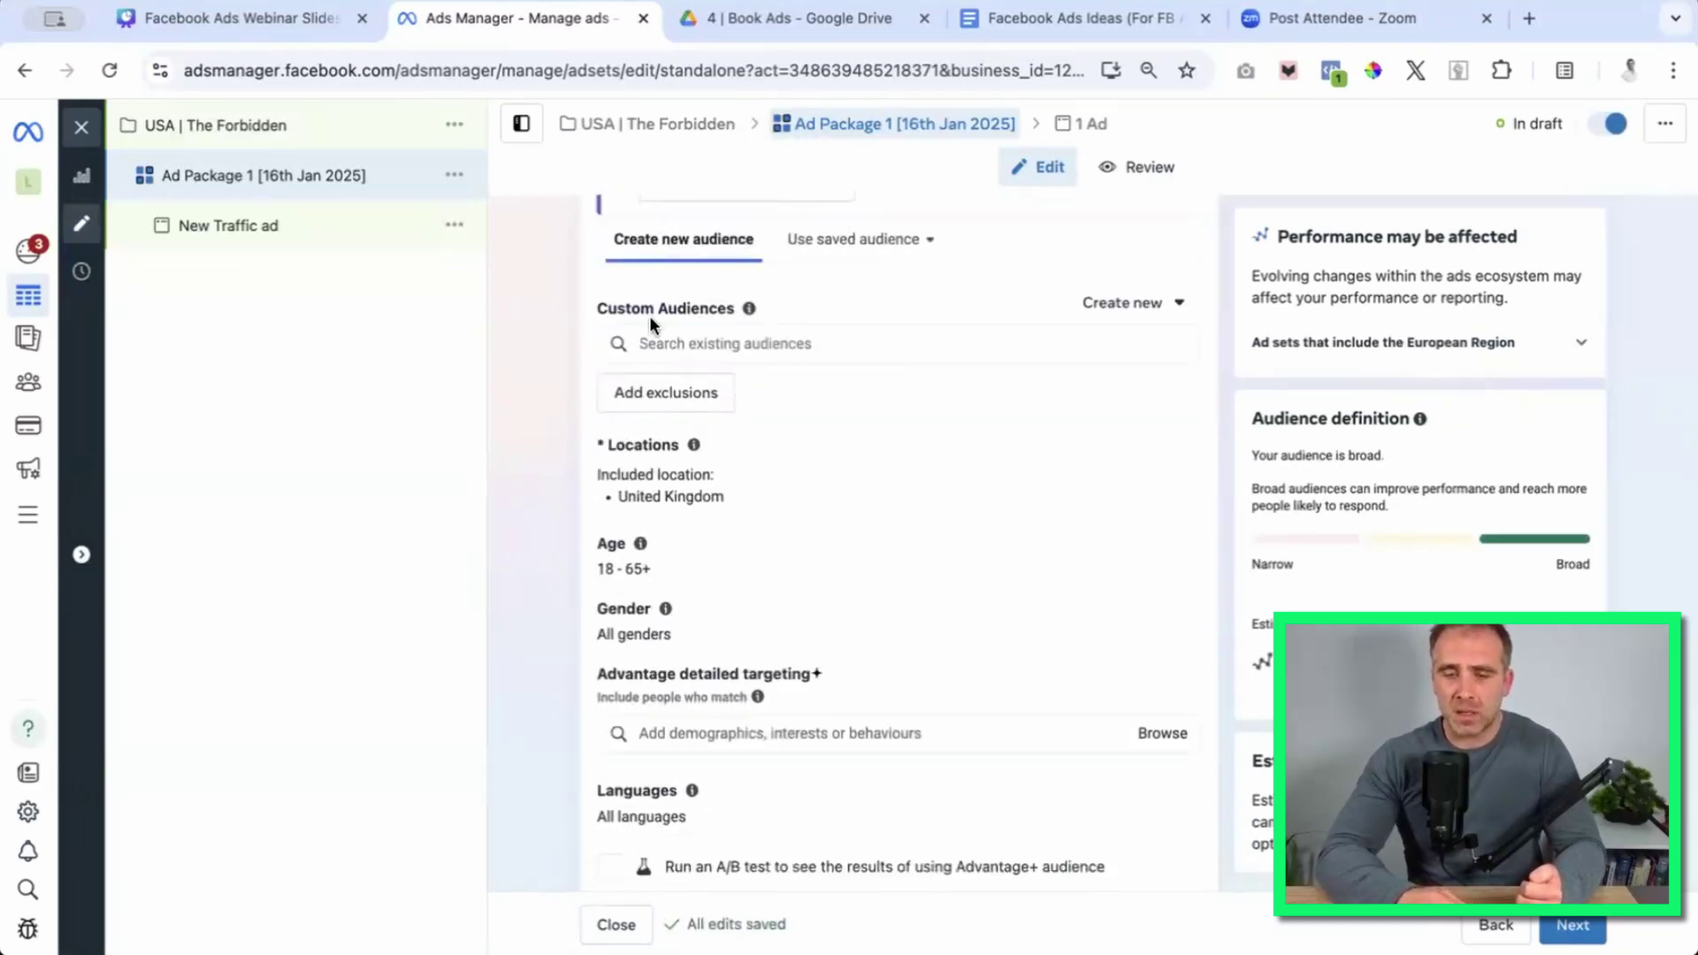
scroll(537, 432, "down", 2)
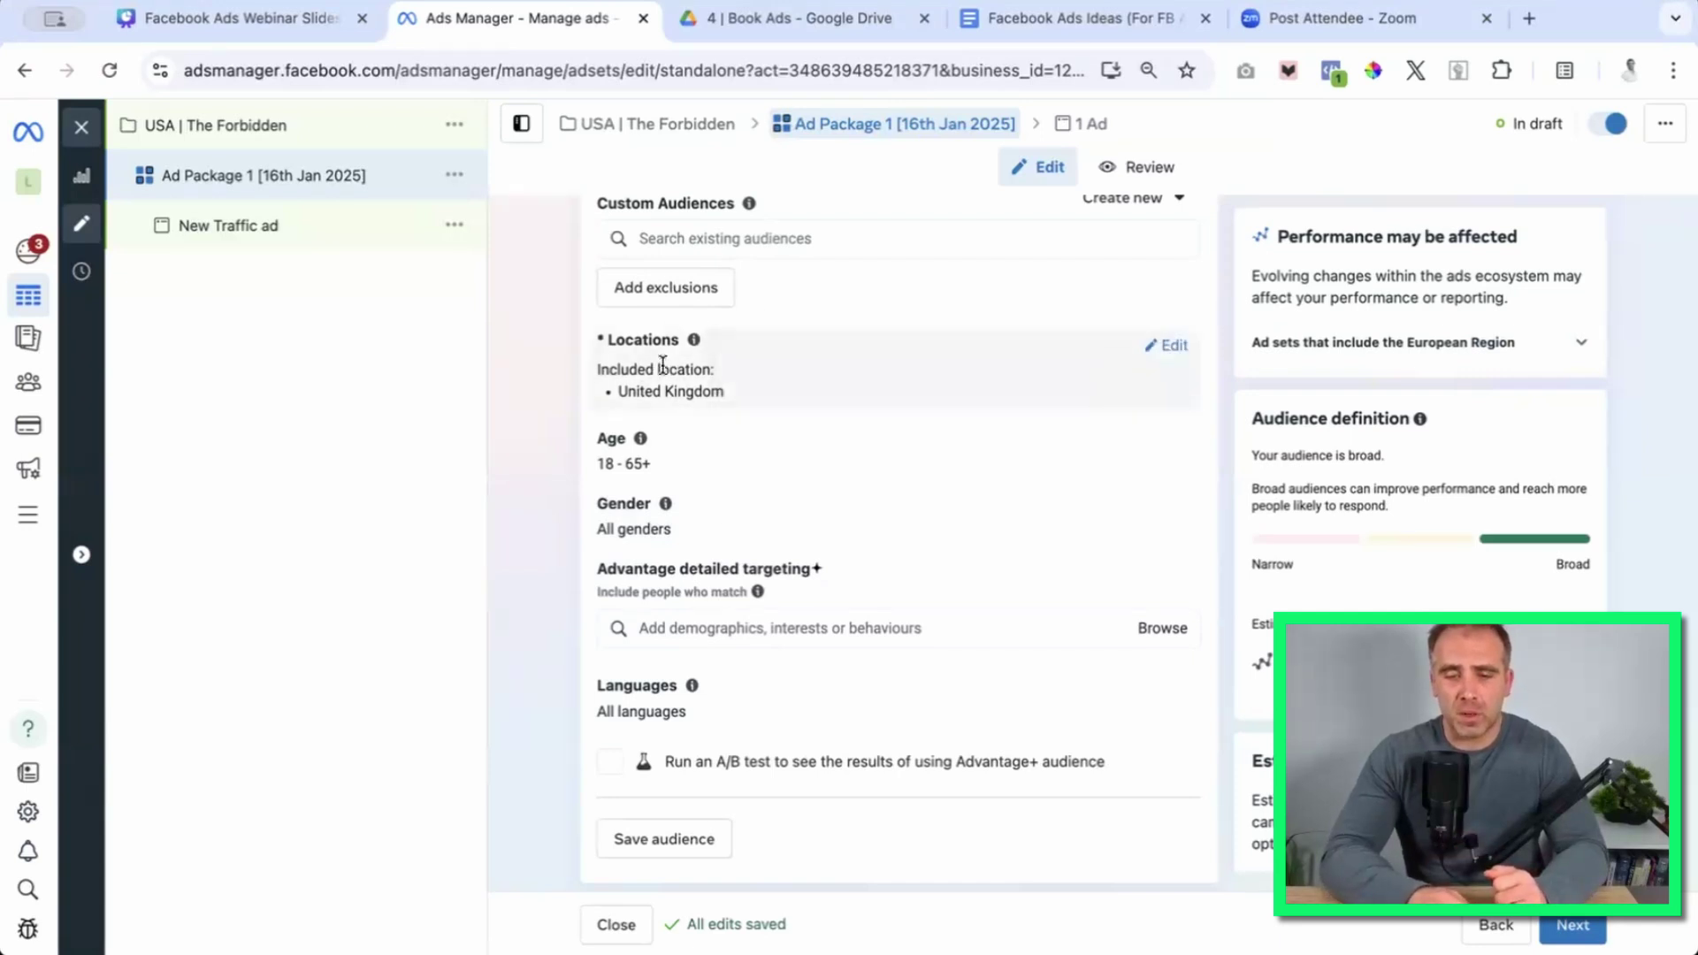
left_click(1172, 346)
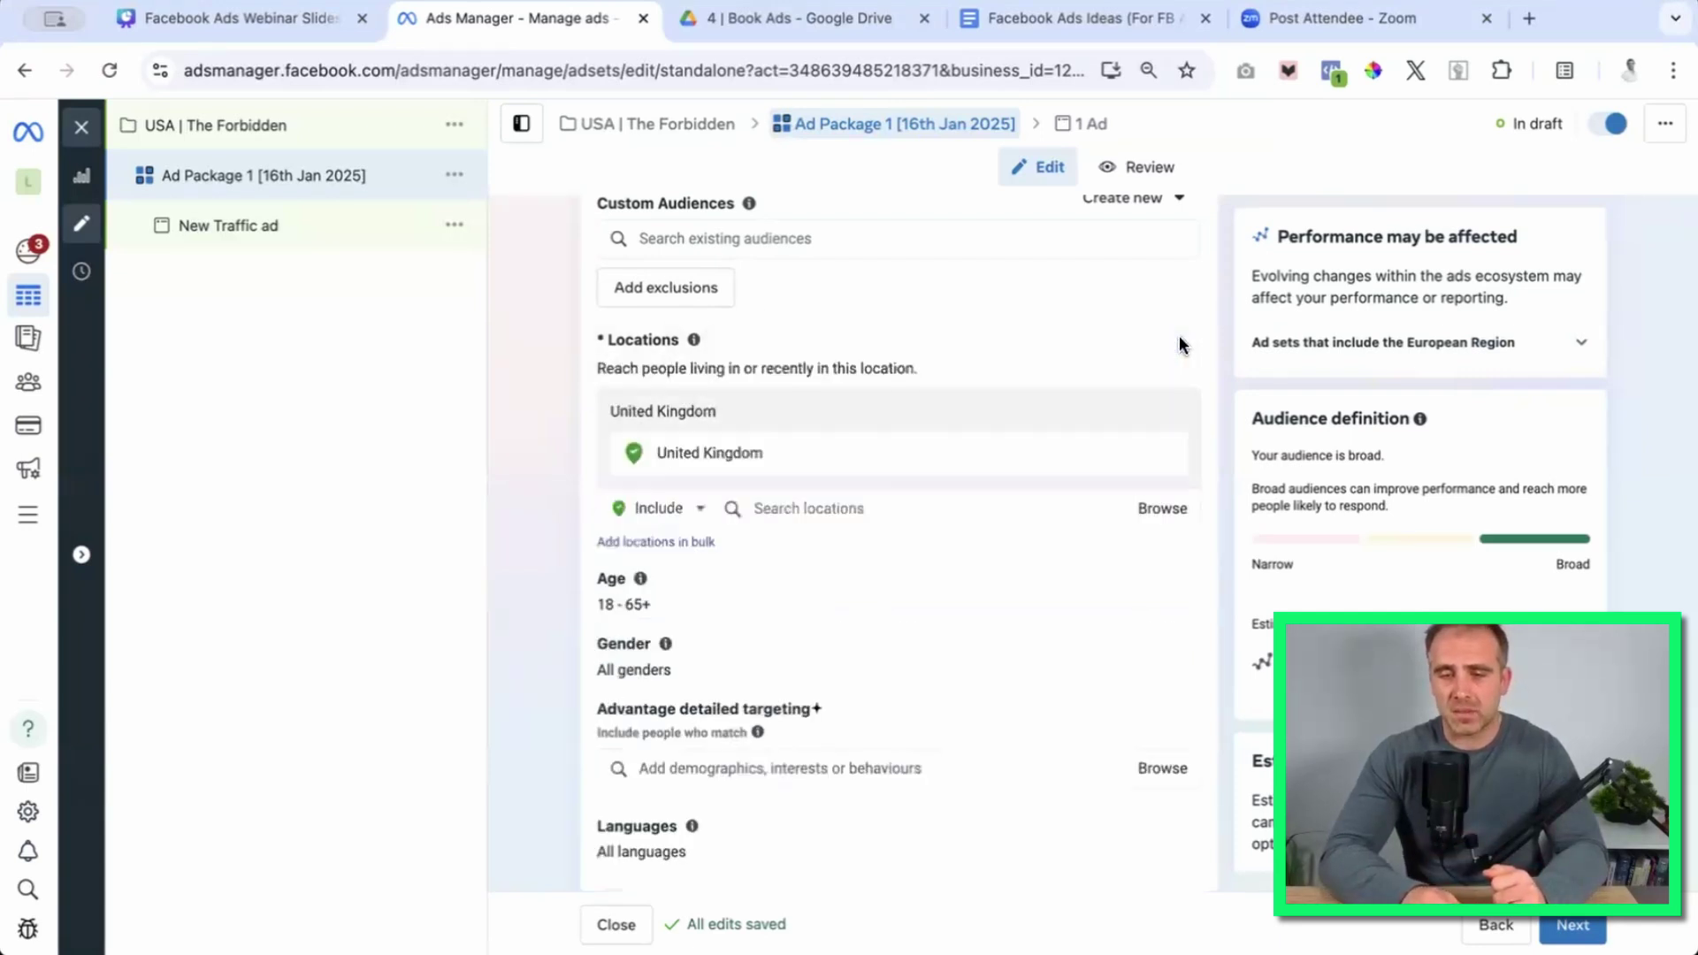
left_click(813, 509)
type("united stat")
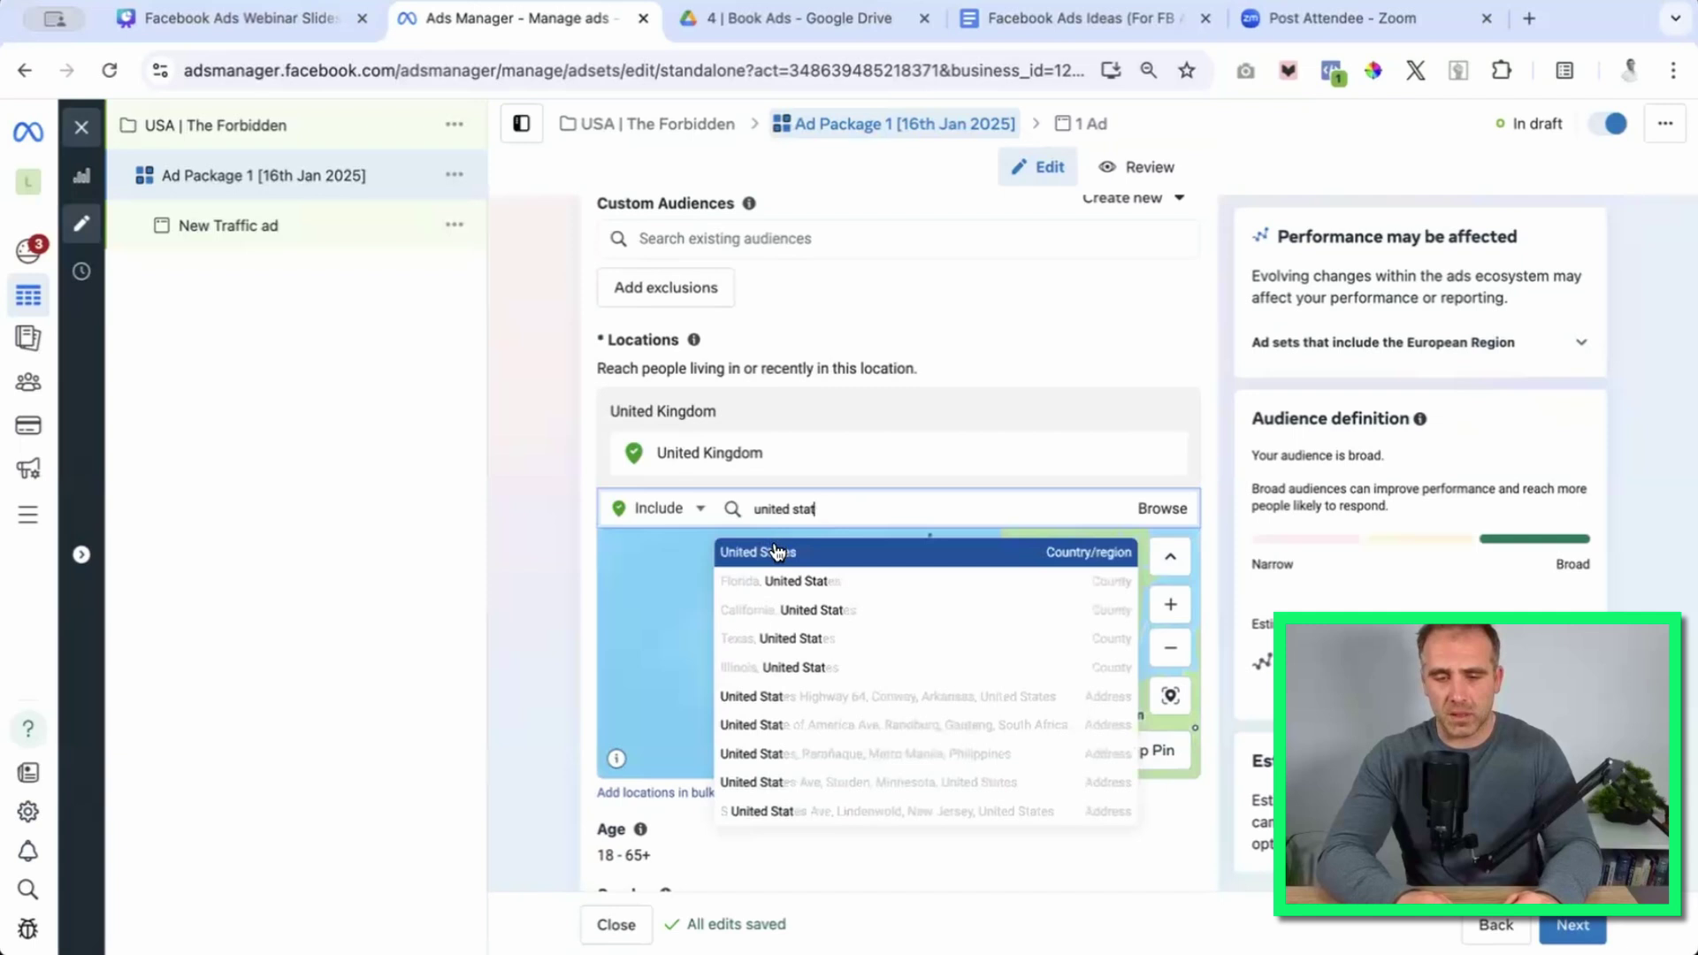
left_click(776, 552)
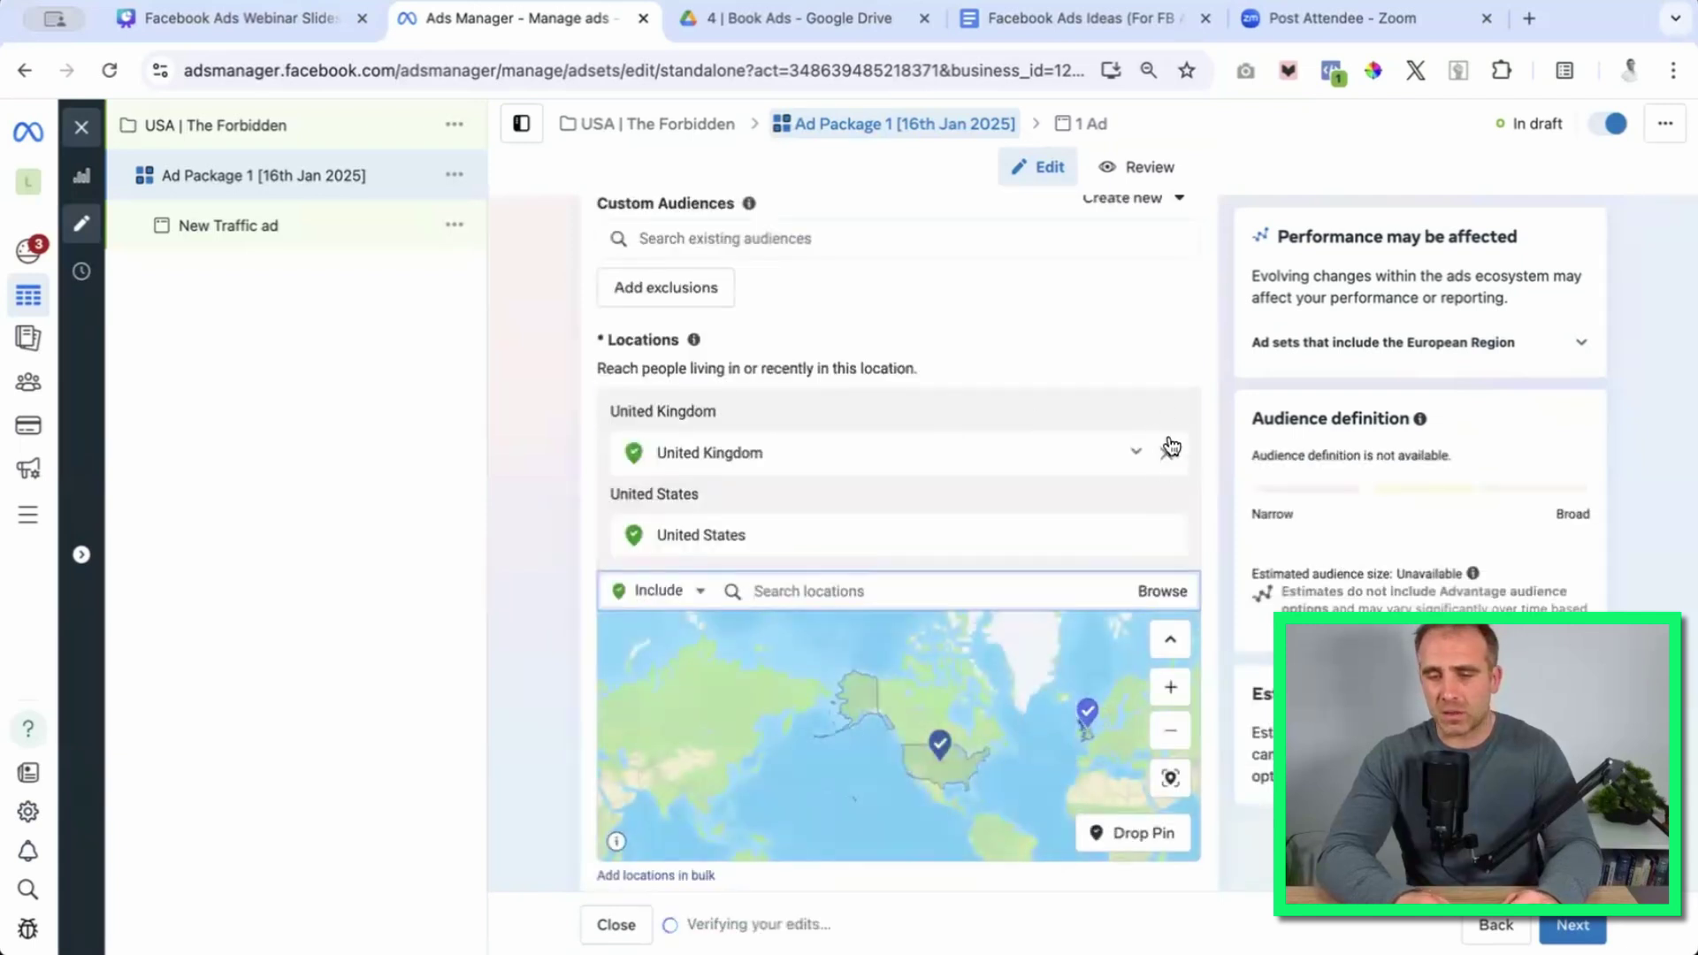
left_click(1168, 455)
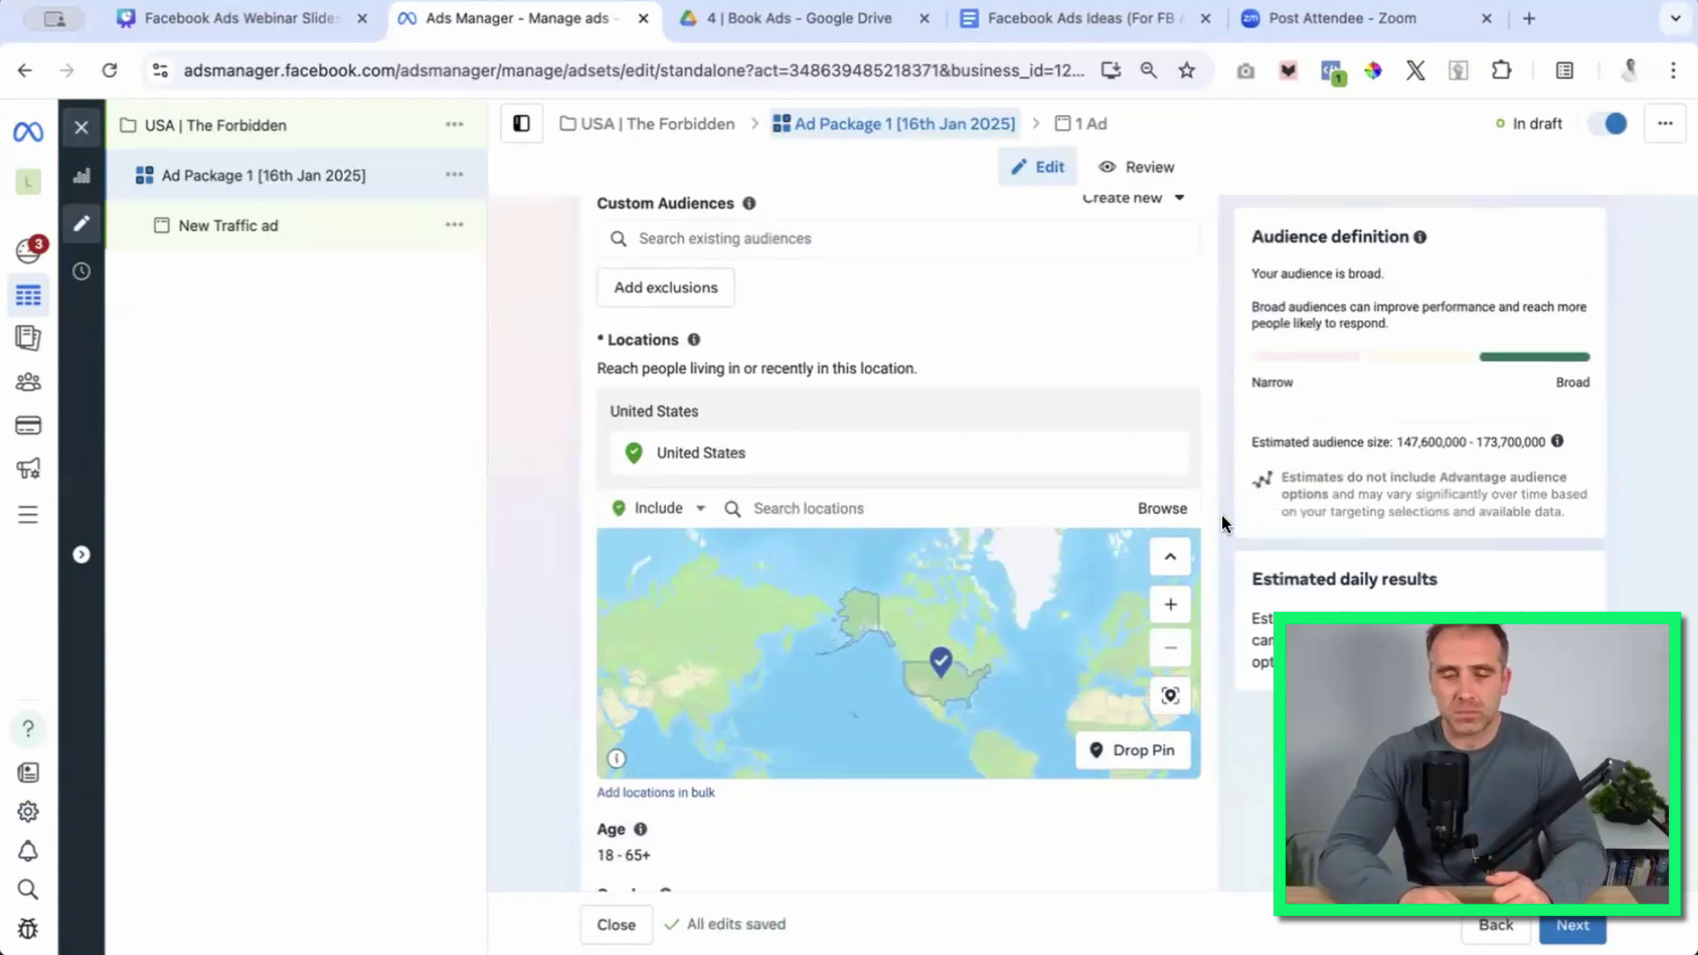
Set the audience's minimum age to 35.
scroll(1222, 516, "down", 2)
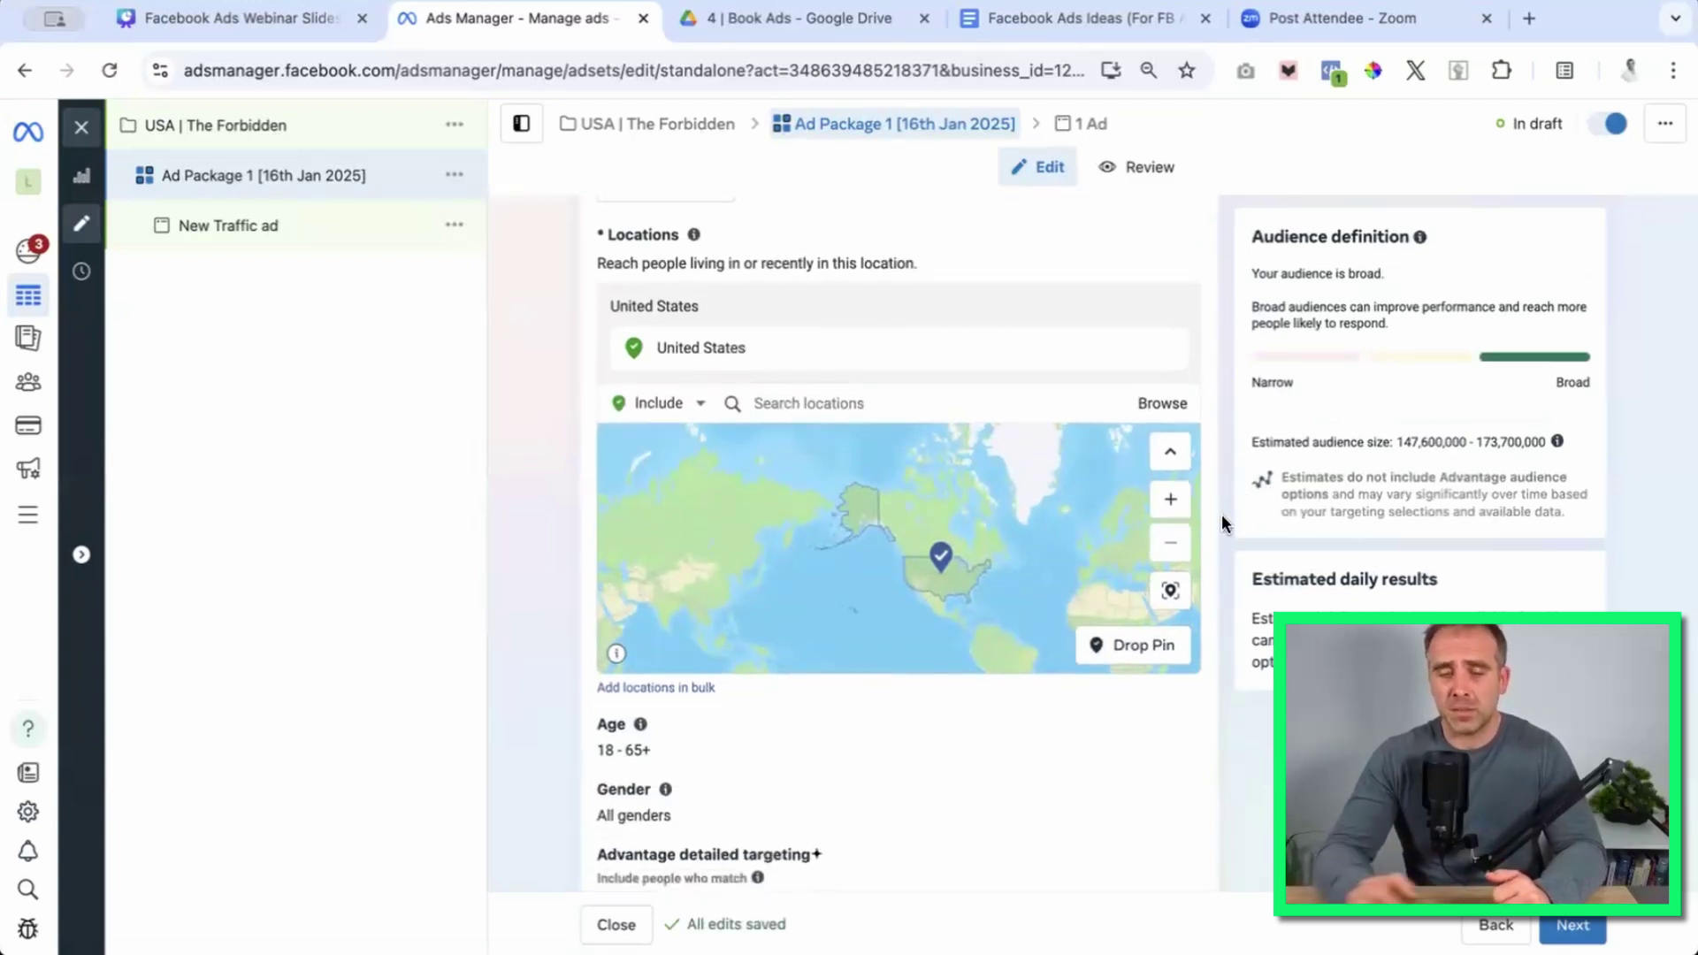
scroll(1233, 775, "down", 2)
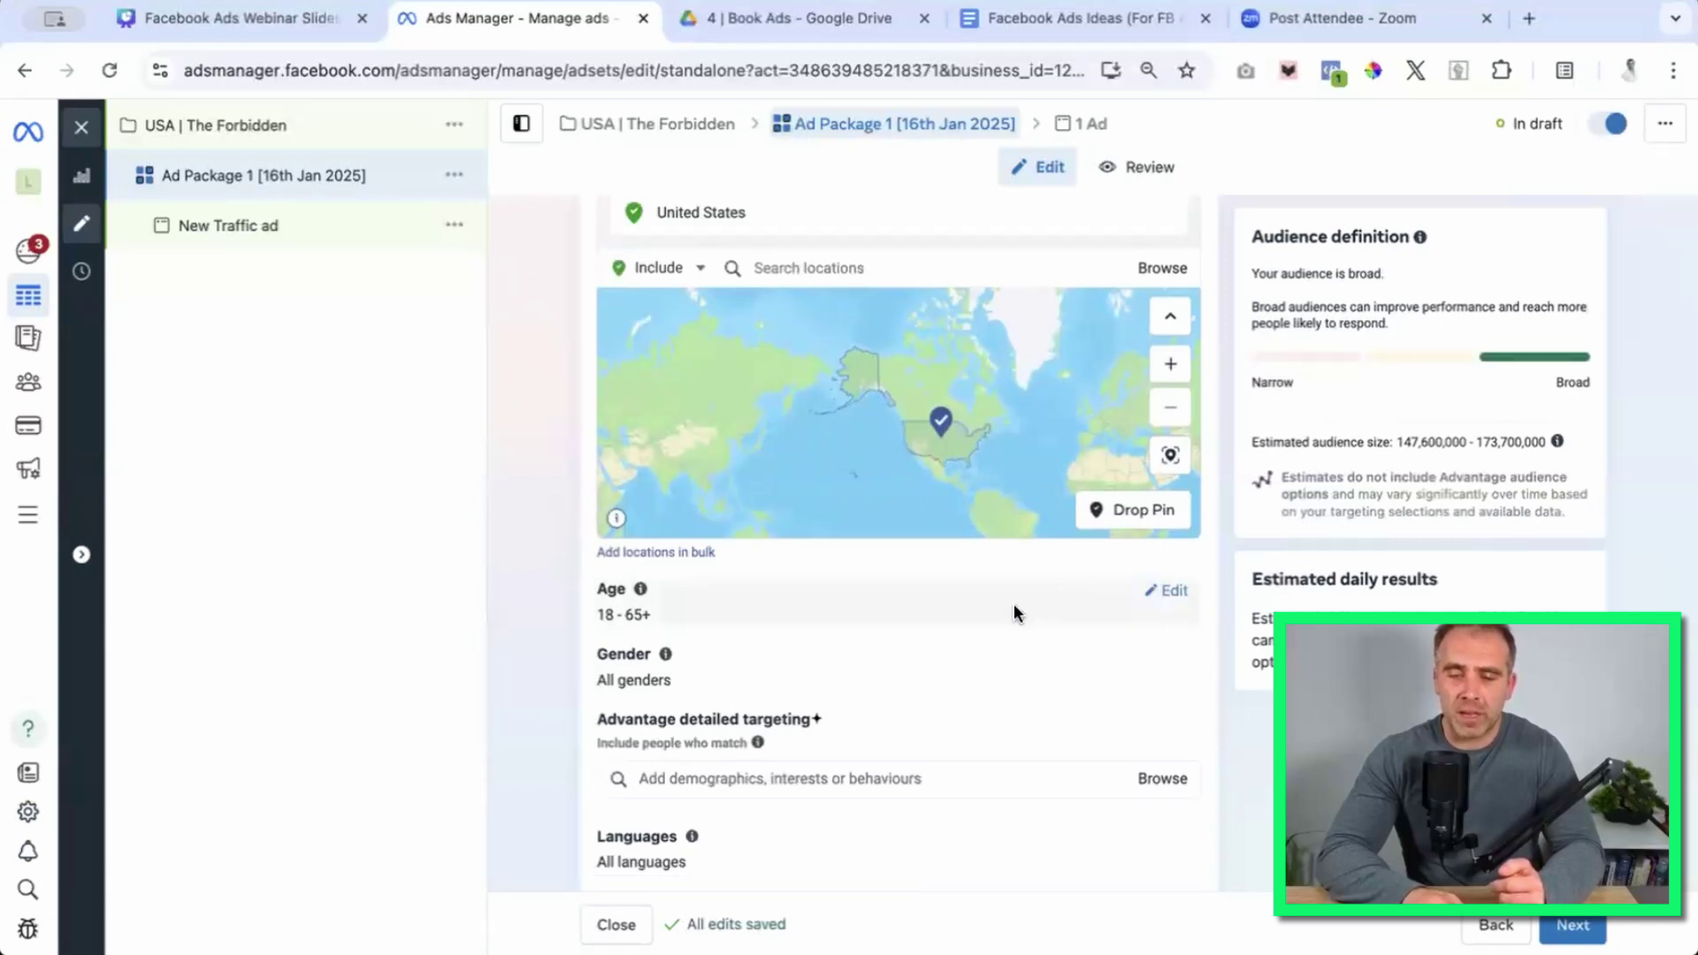
left_click(1170, 590)
scroll(982, 643, "down", 2)
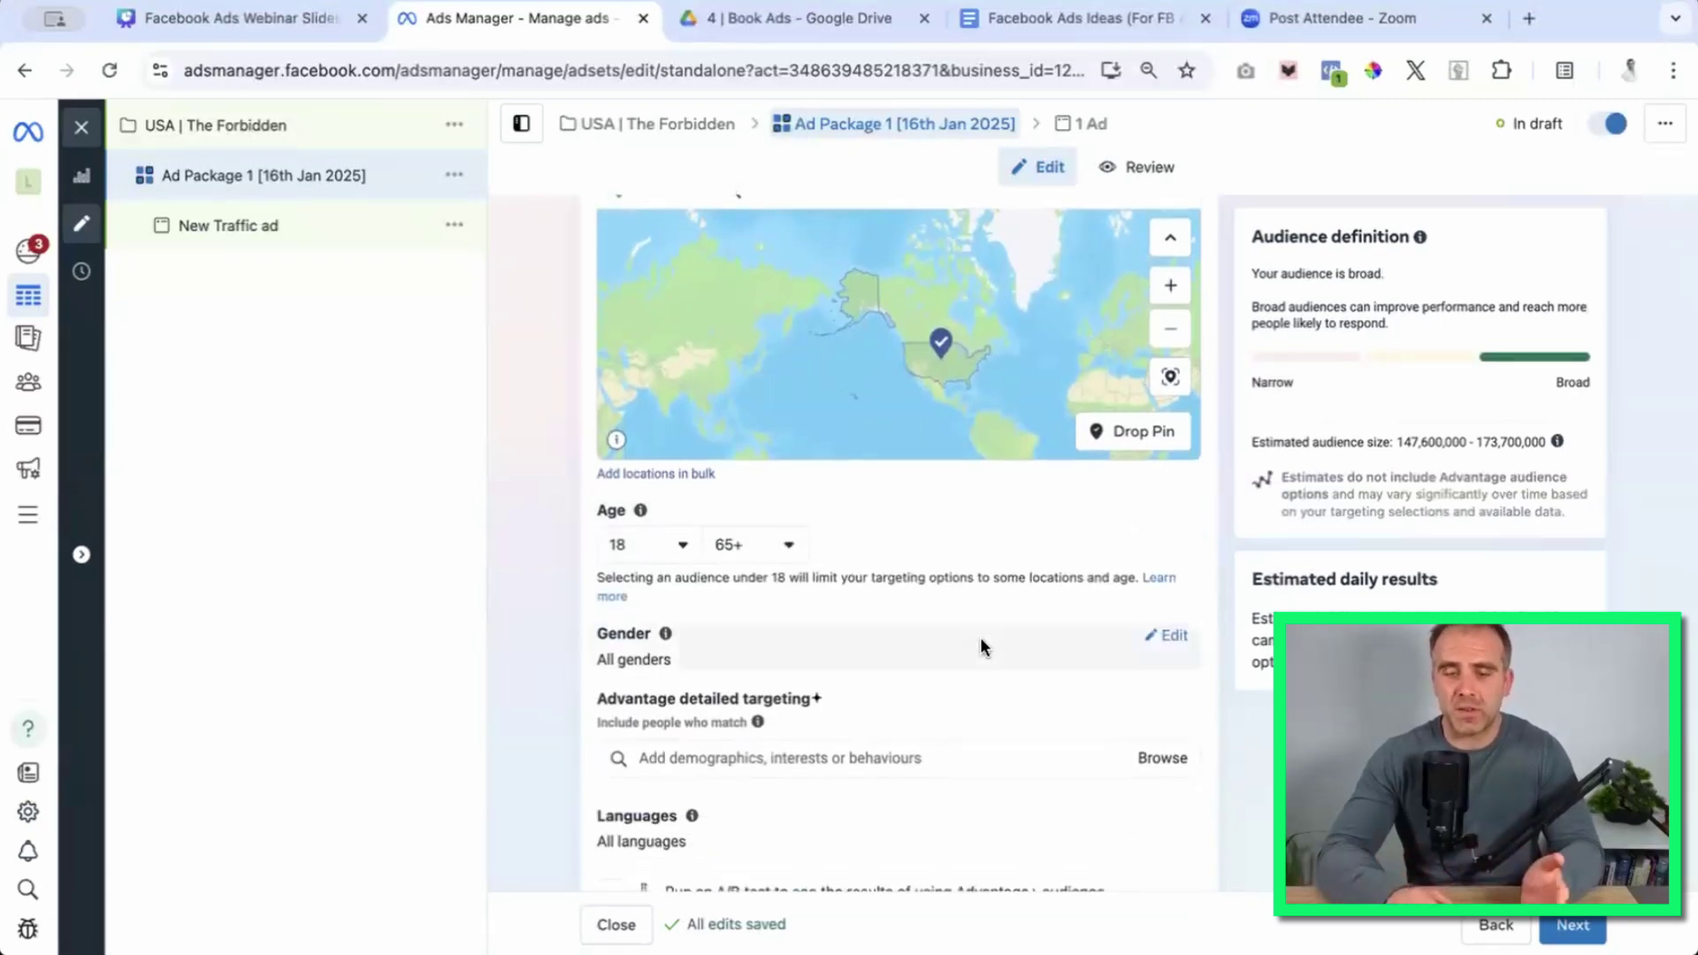
left_click(633, 549)
scroll(653, 690, "down", 4)
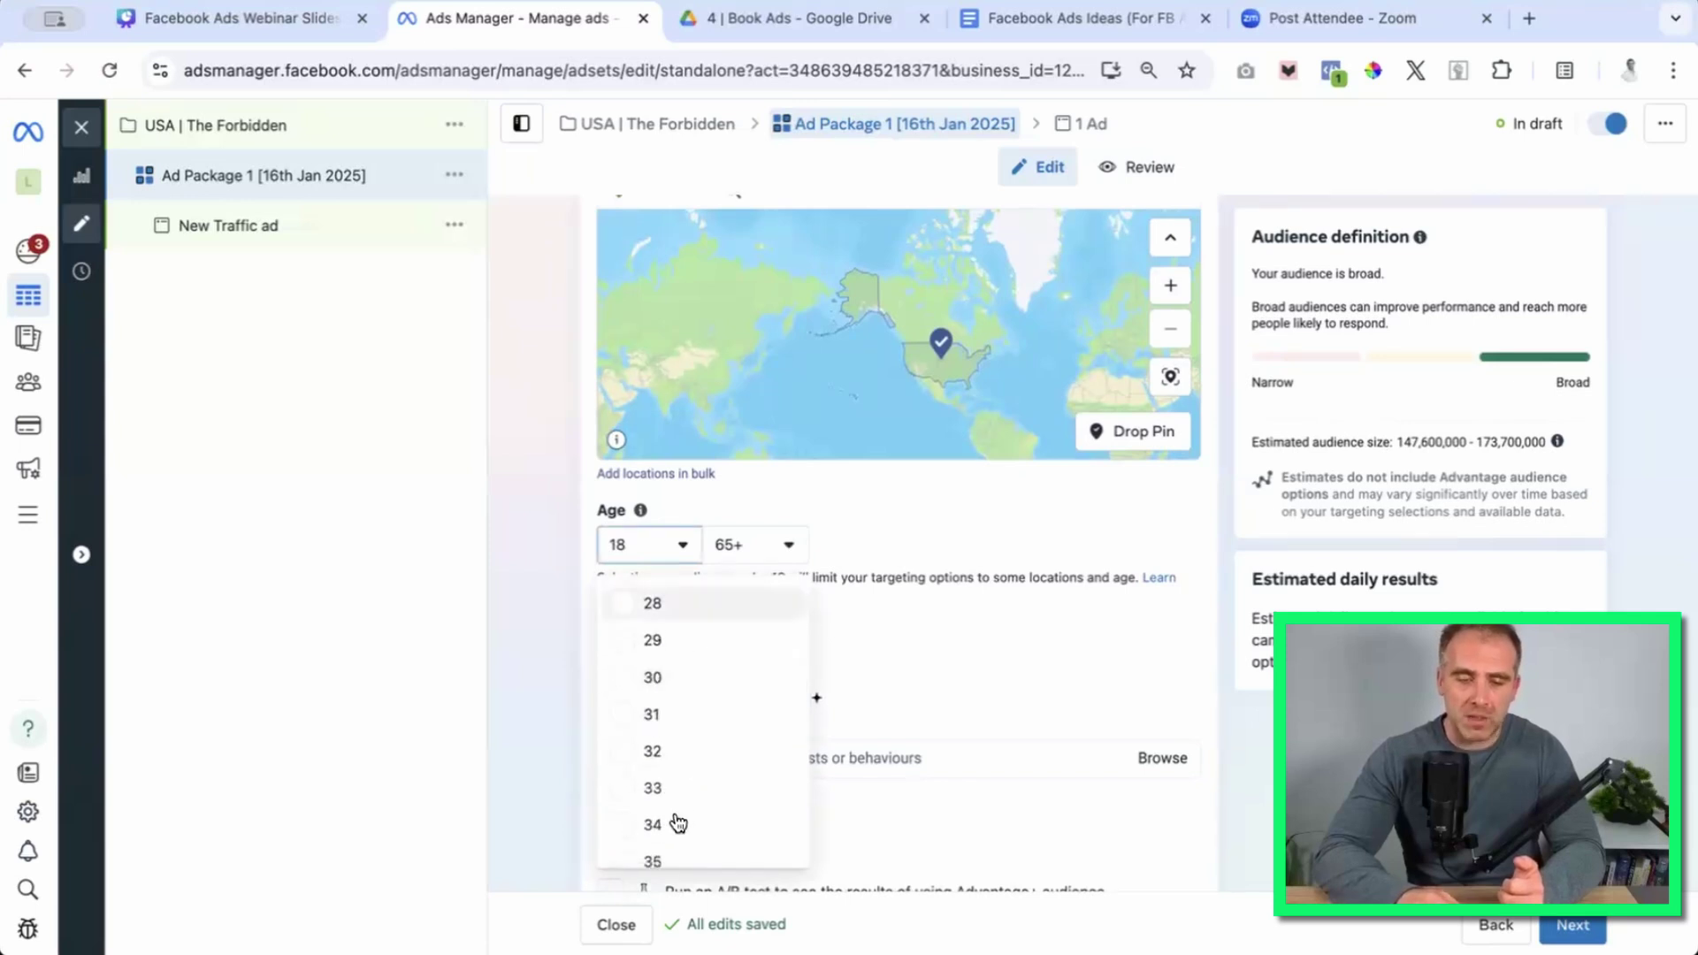
scroll(670, 806, "down", 1)
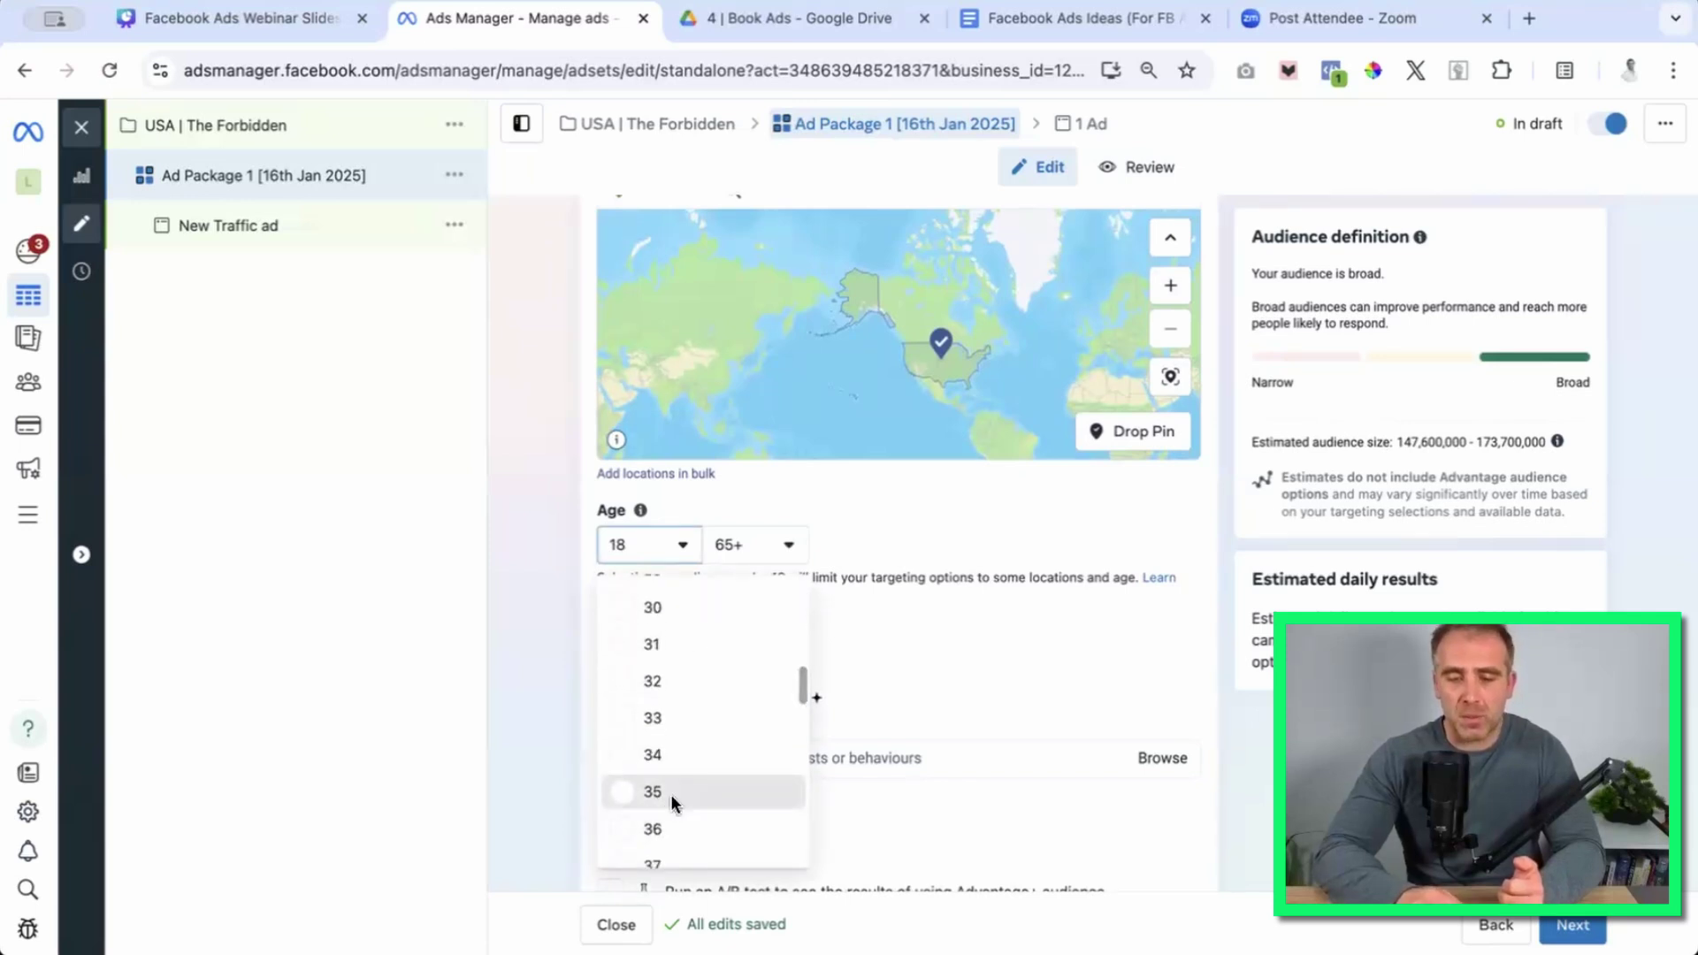
left_click(670, 795)
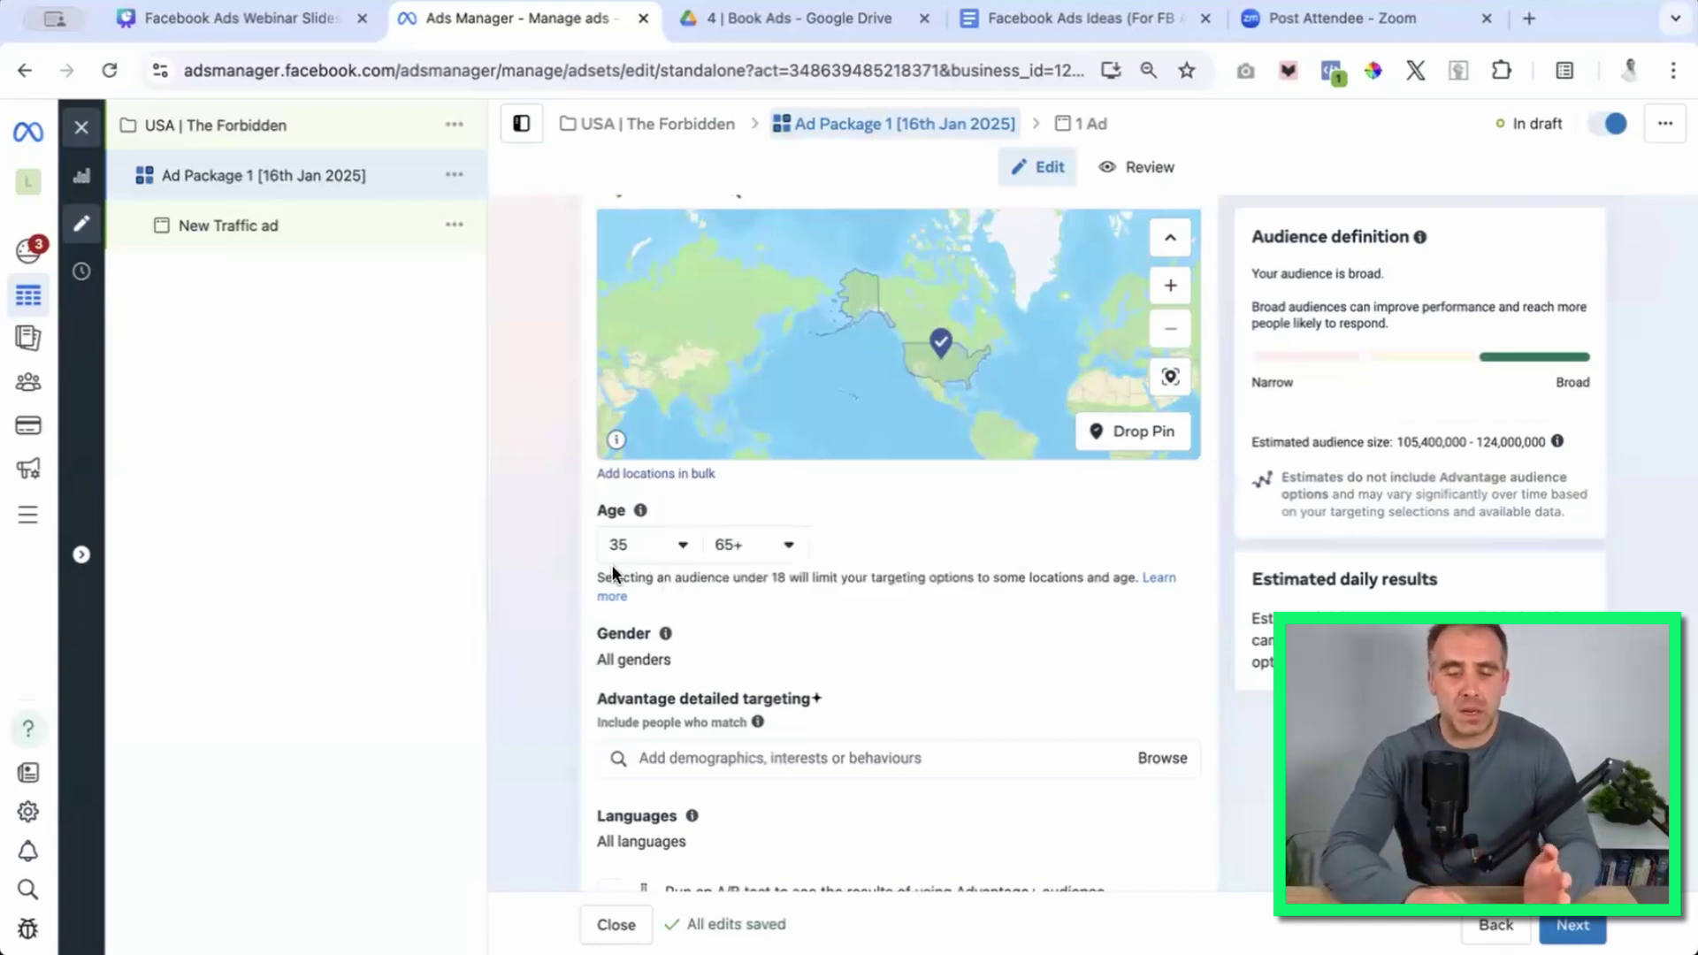
left_click(654, 550)
scroll(683, 646, "up", 5)
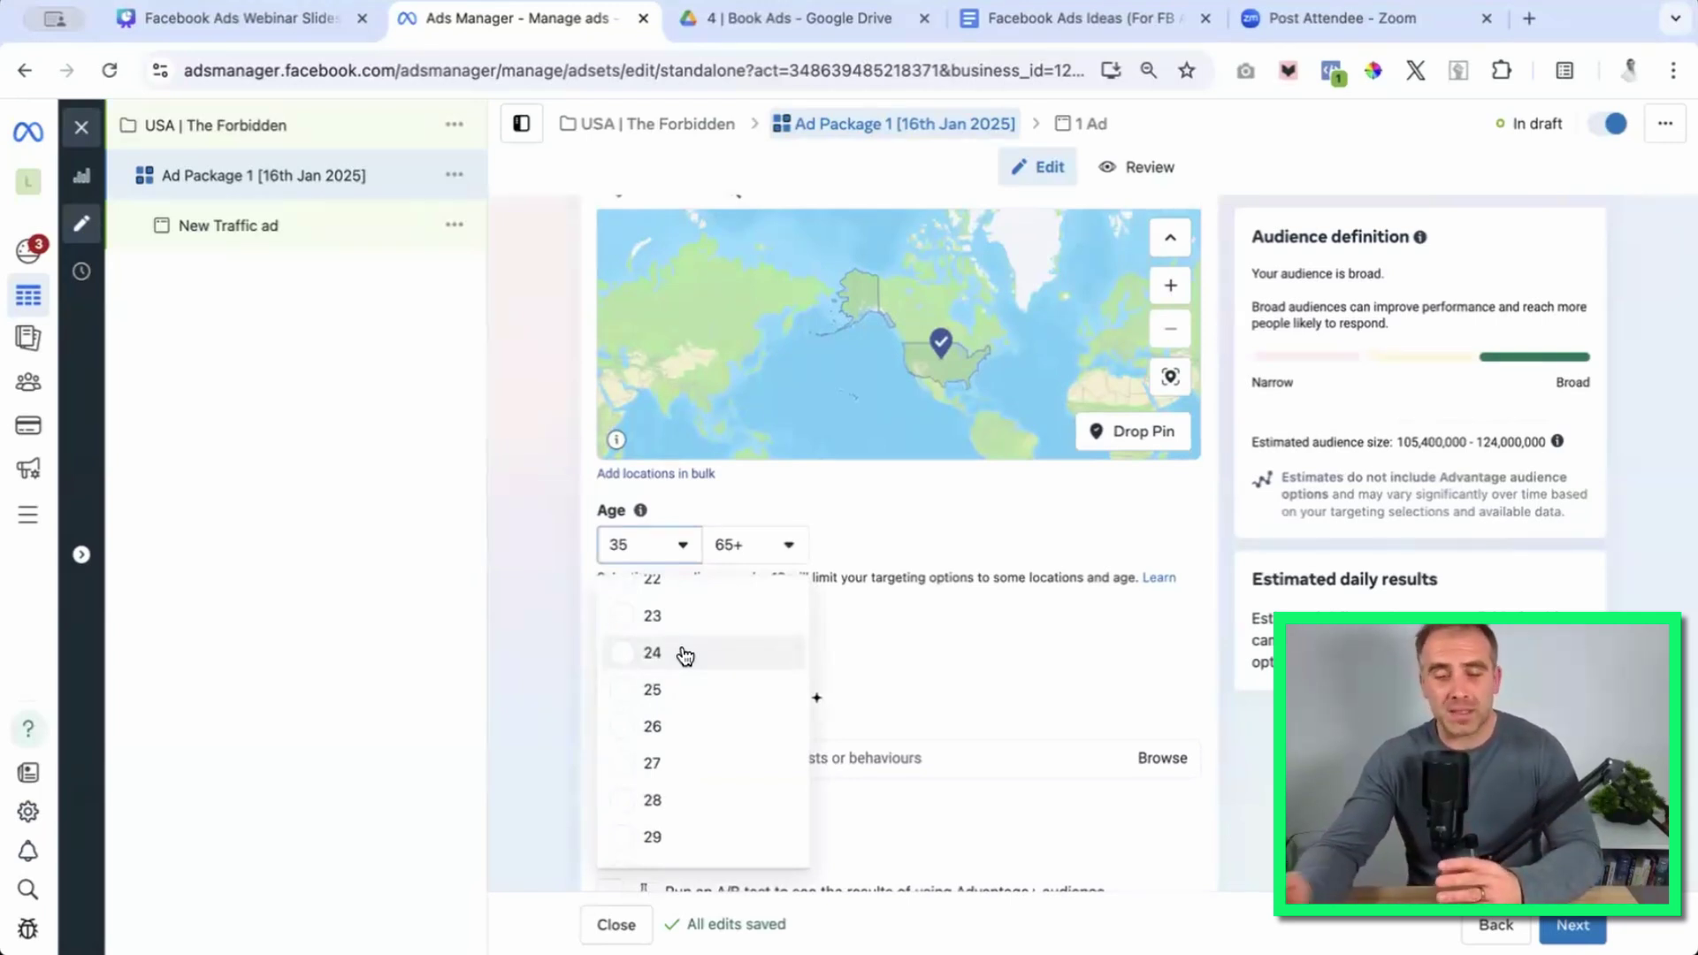
left_click(1201, 591)
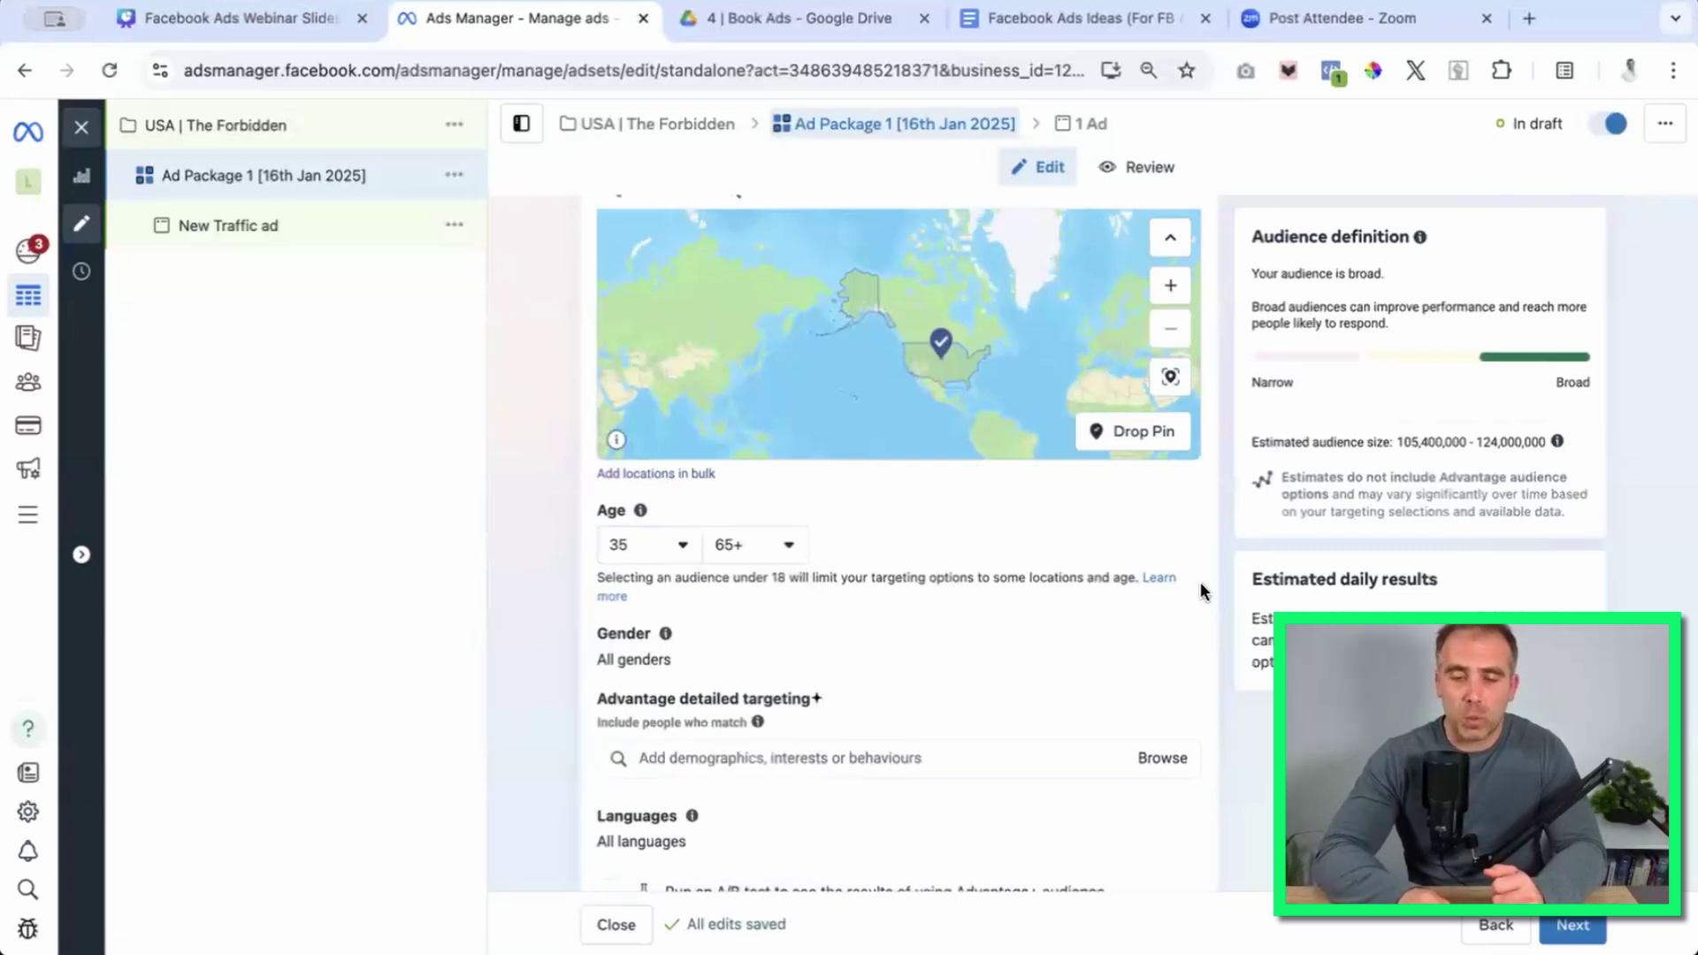
Set the audience's maximum age to 64 and limit the gender to Women.
left_click(743, 555)
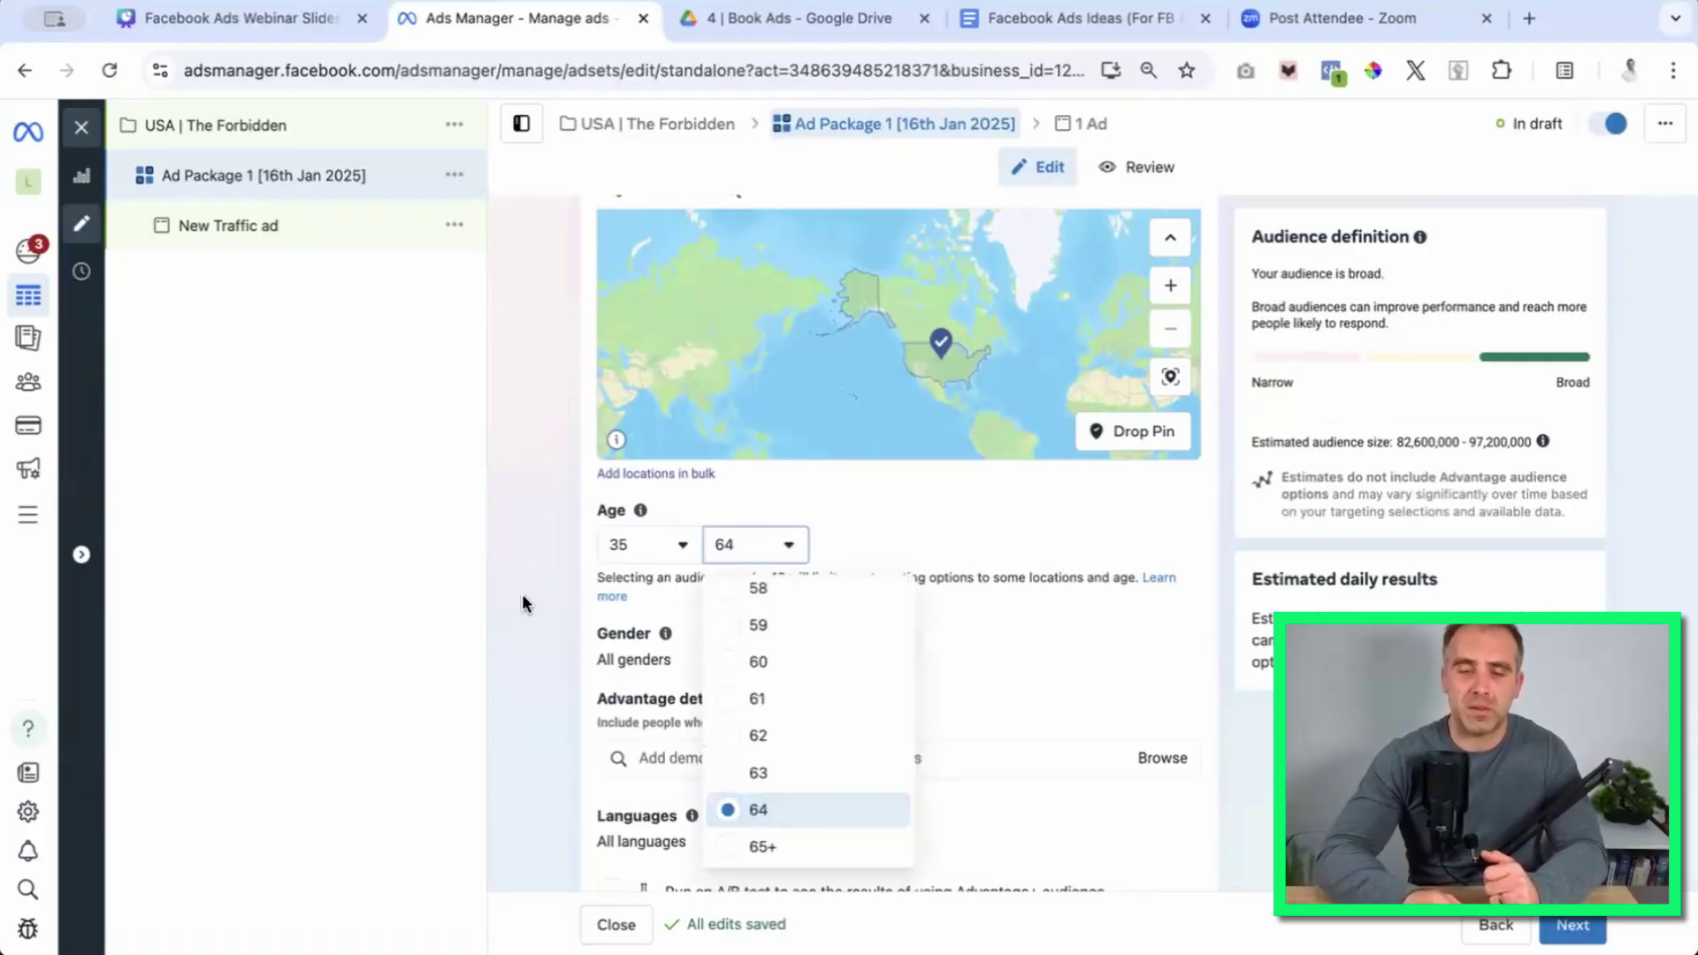
left_click(523, 600)
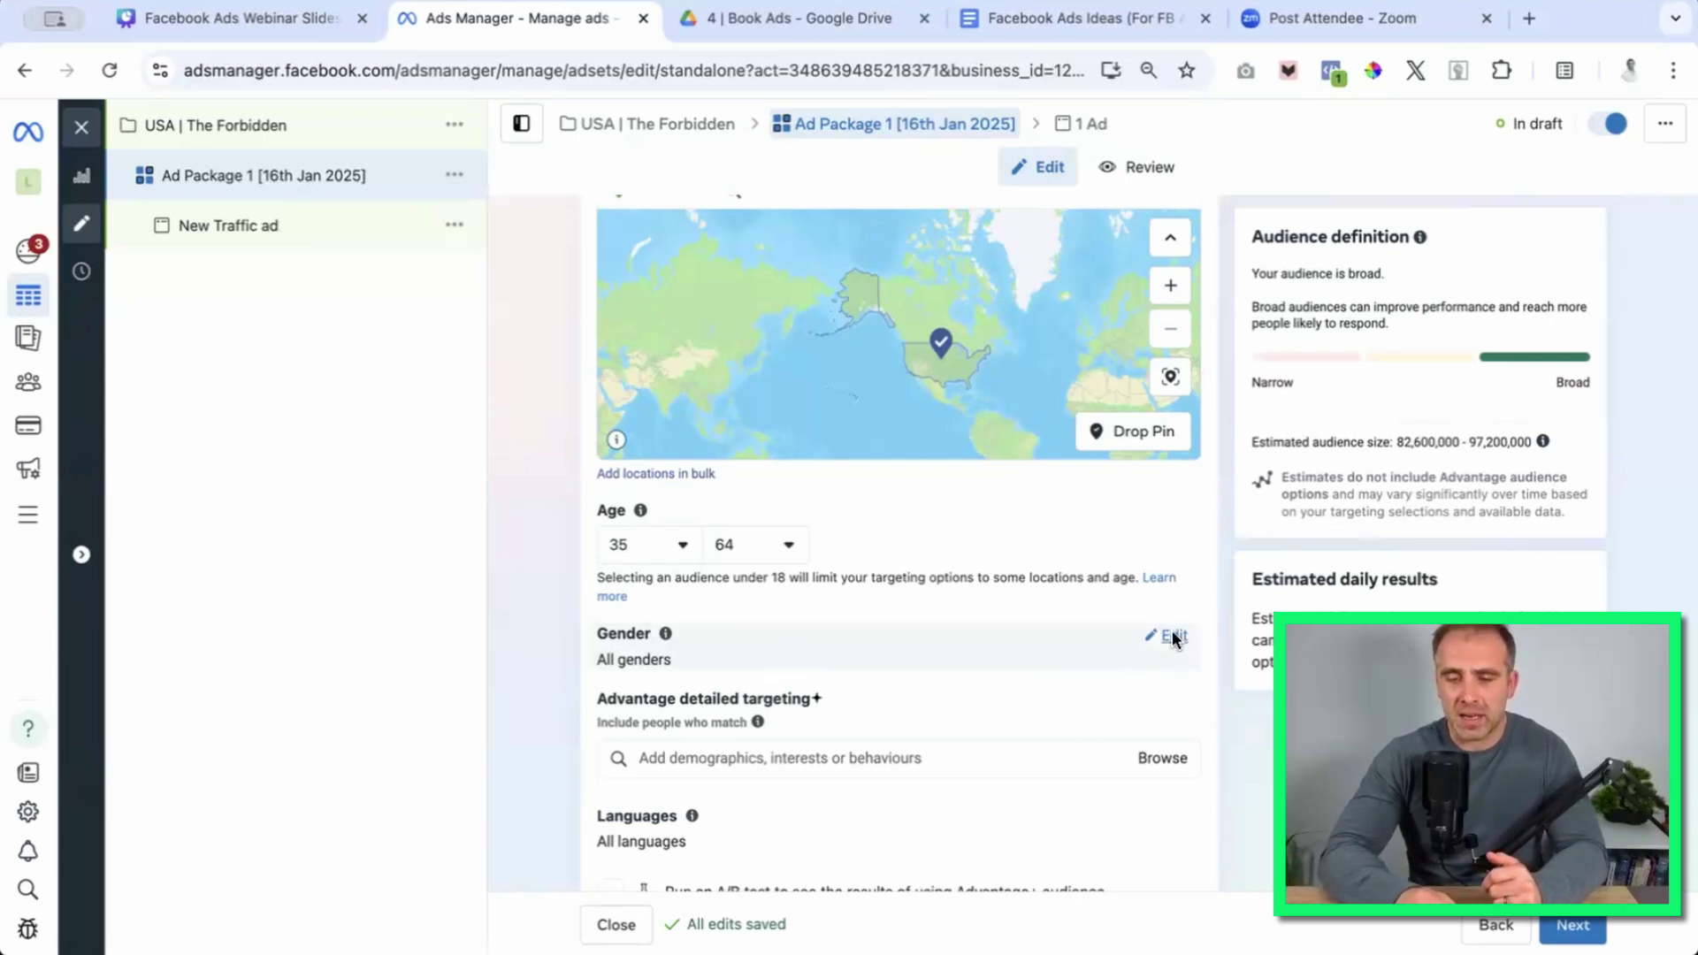
left_click(1173, 636)
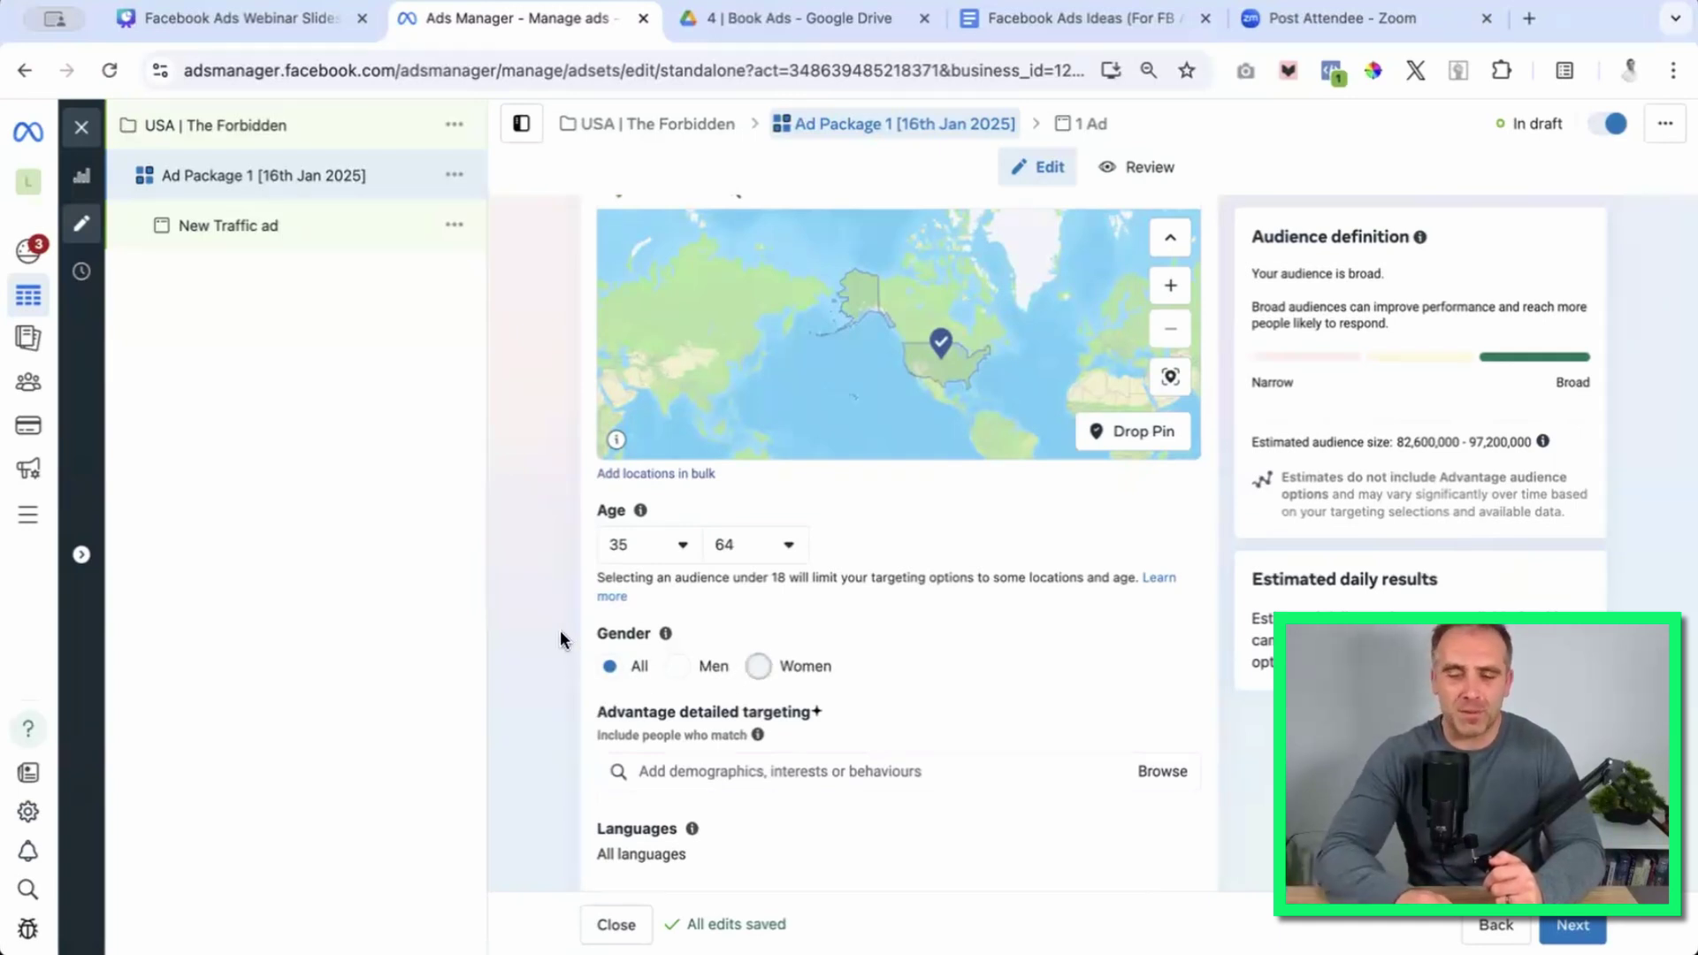
left_click(758, 666)
Switch the ad set from Advantage+ placements to manual placements.
scroll(495, 615, "down", 2)
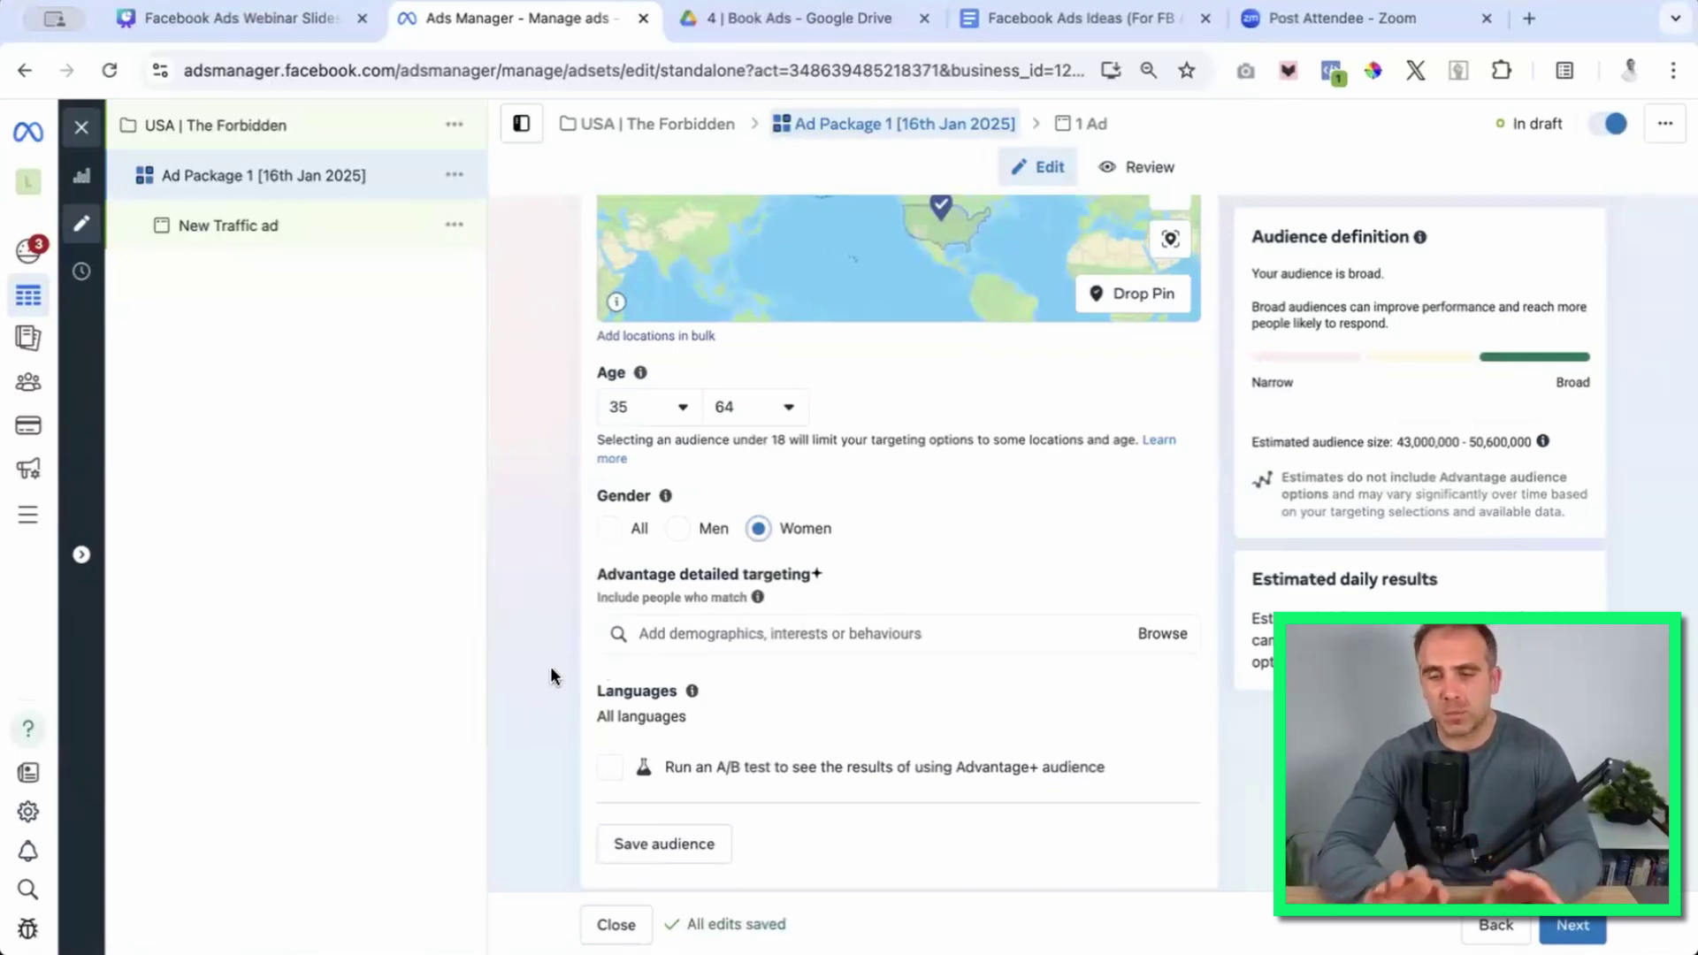
scroll(550, 676, "down", 1)
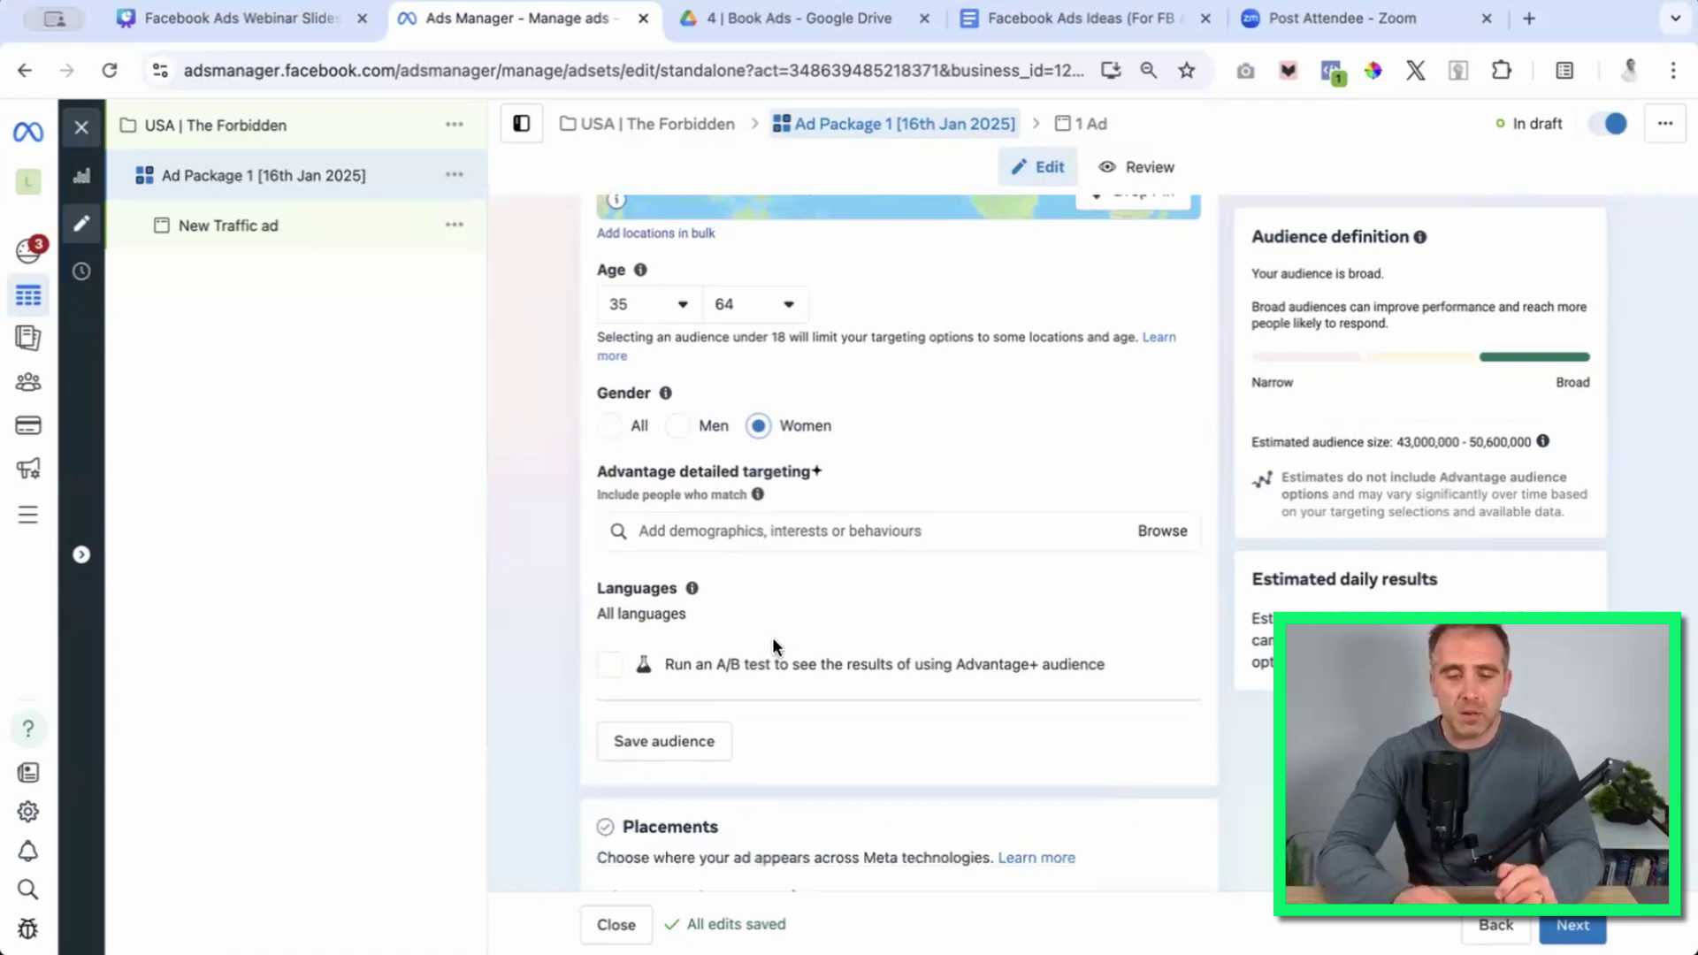
scroll(523, 710, "down", 2)
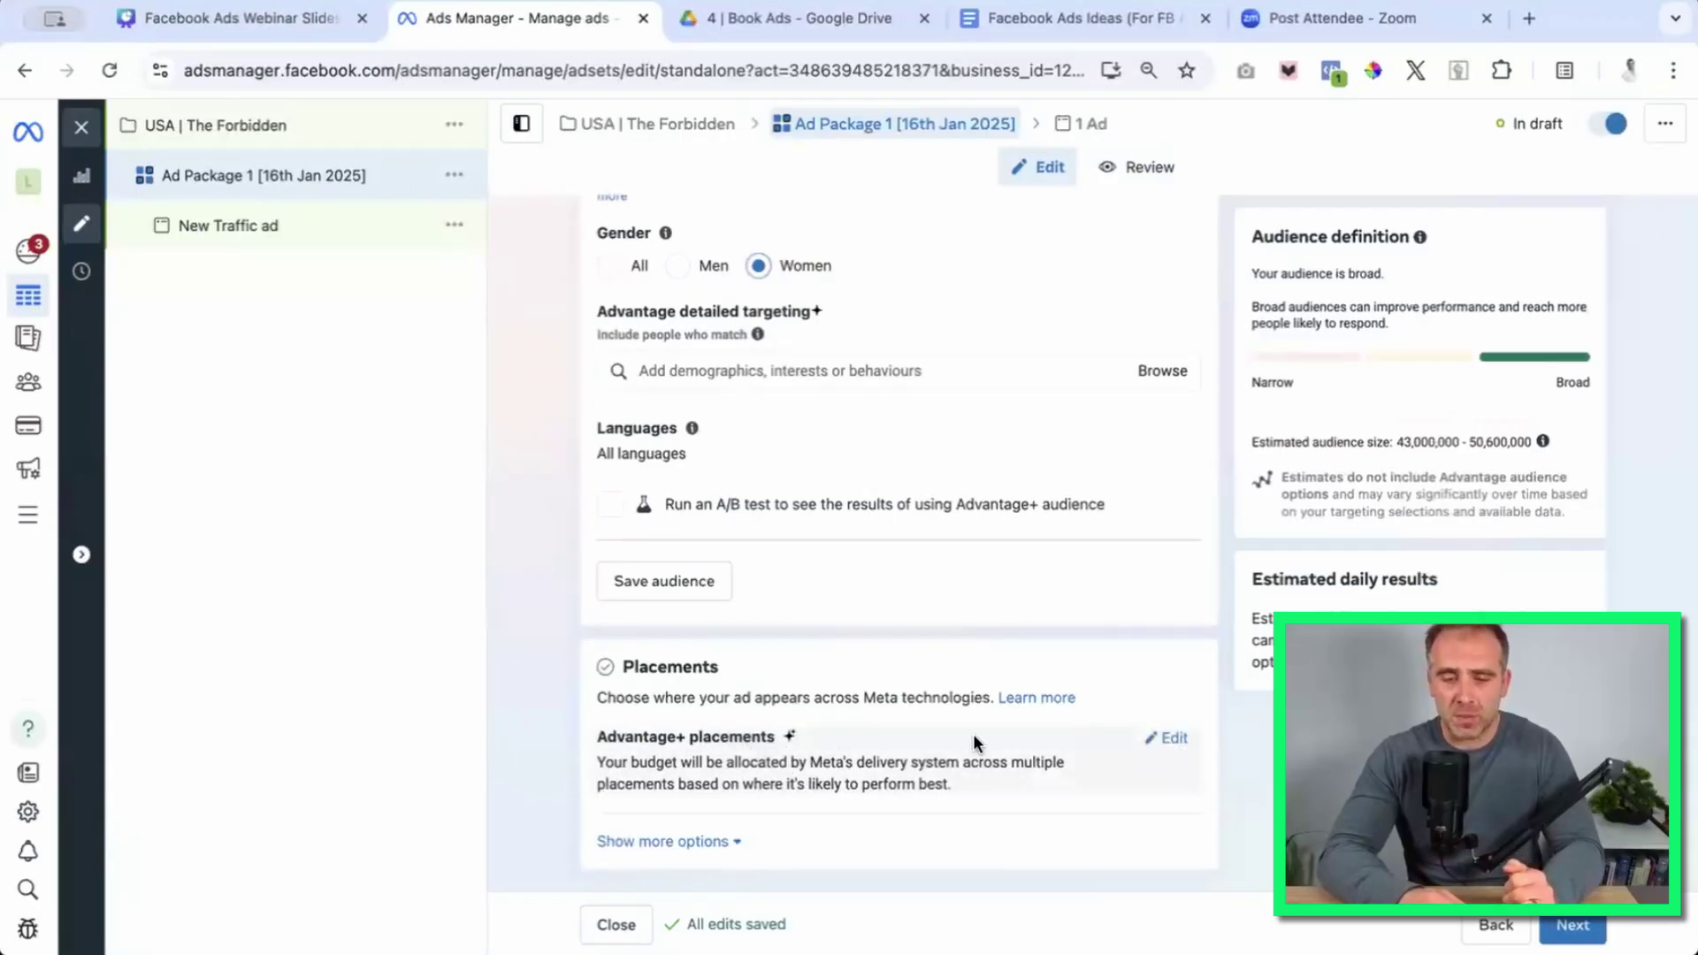
left_click(1172, 738)
scroll(1270, 756, "down", 1)
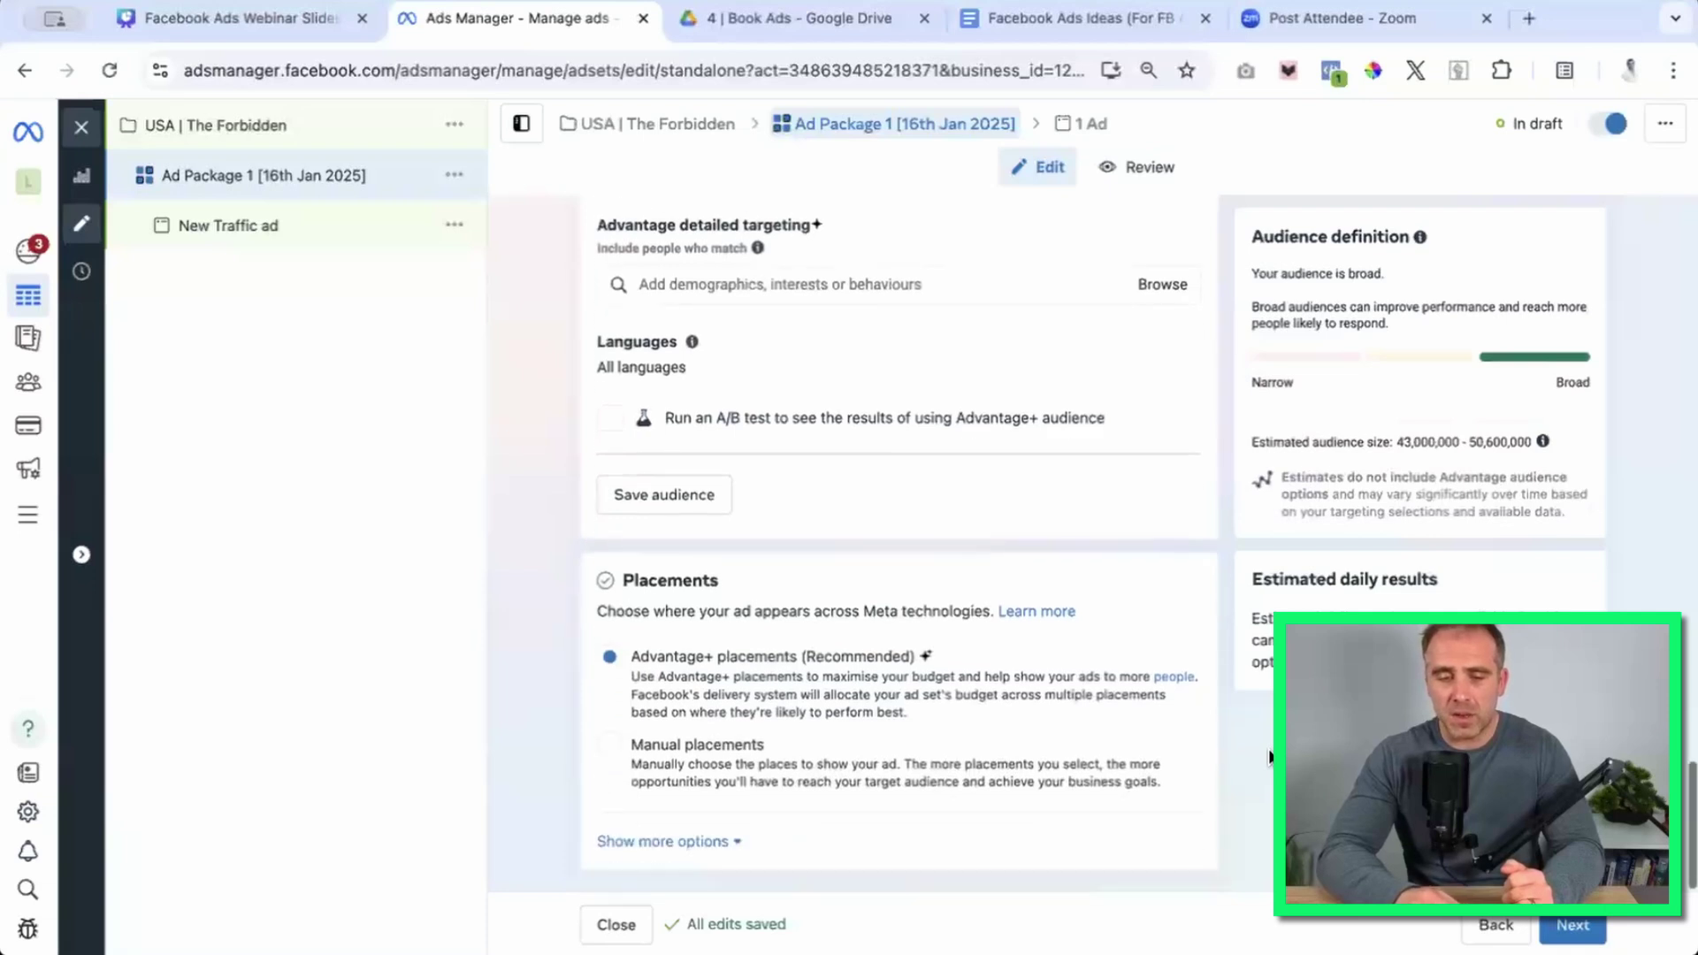
left_click(611, 747)
Exclude the Instagram, Messenger and Audience Network platforms so that the ads run on Facebook only.
scroll(502, 754, "down", 3)
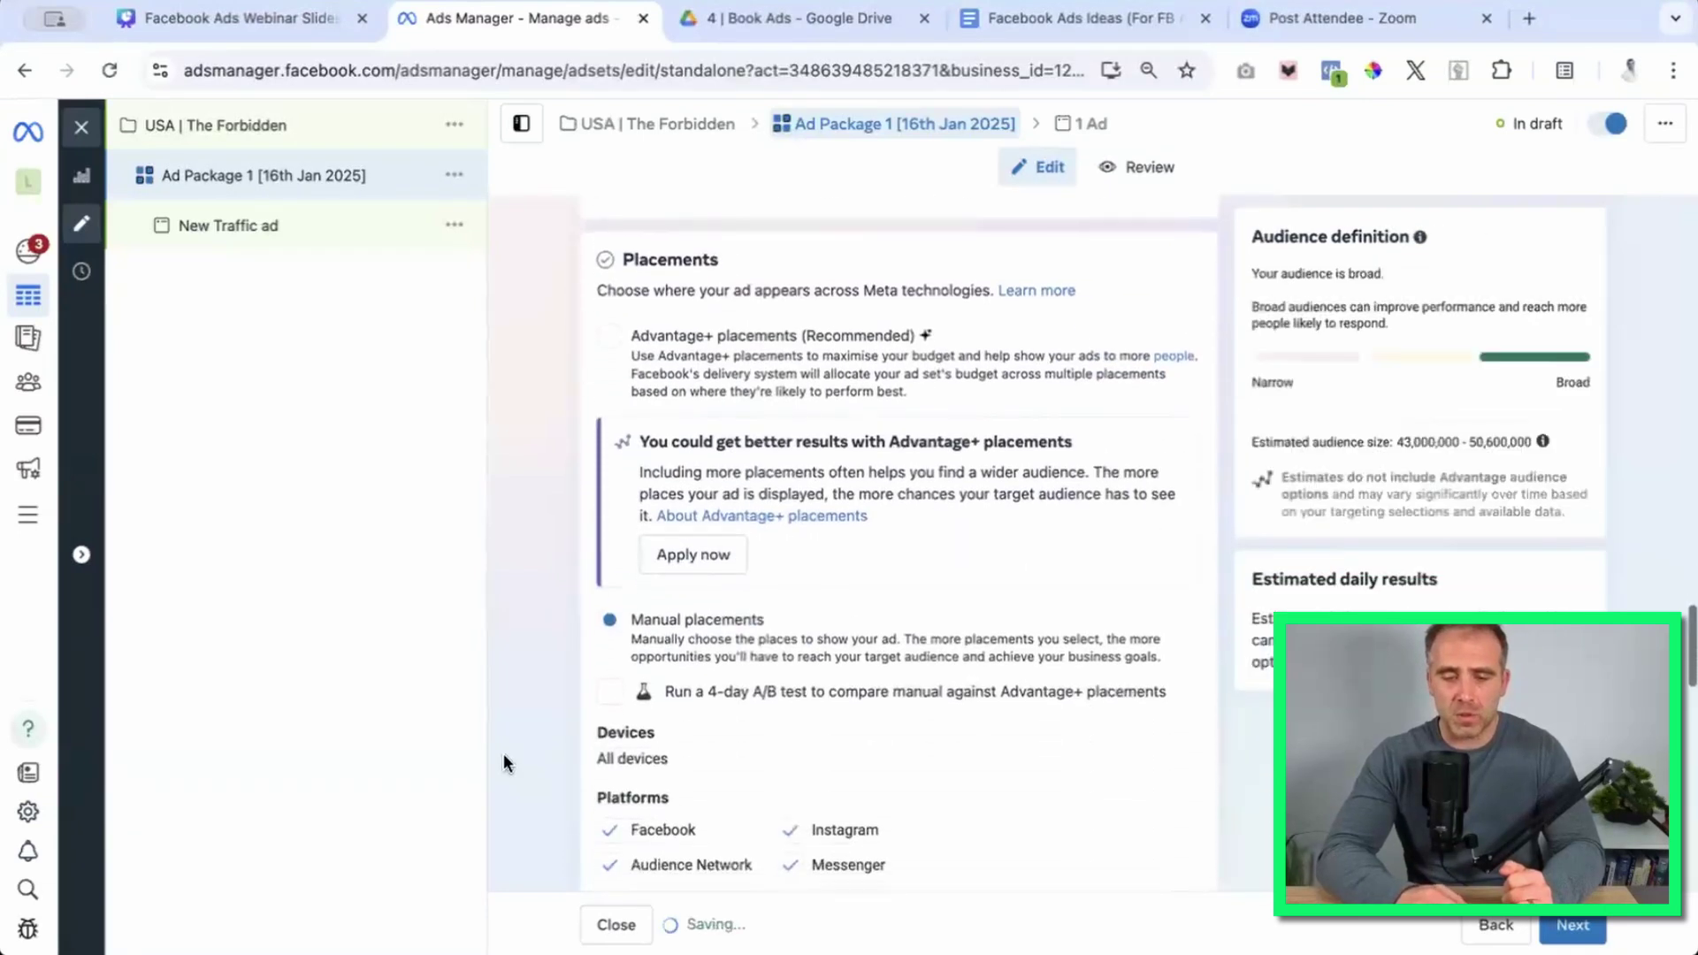
scroll(503, 754, "down", 5)
scroll(517, 444, "down", 1)
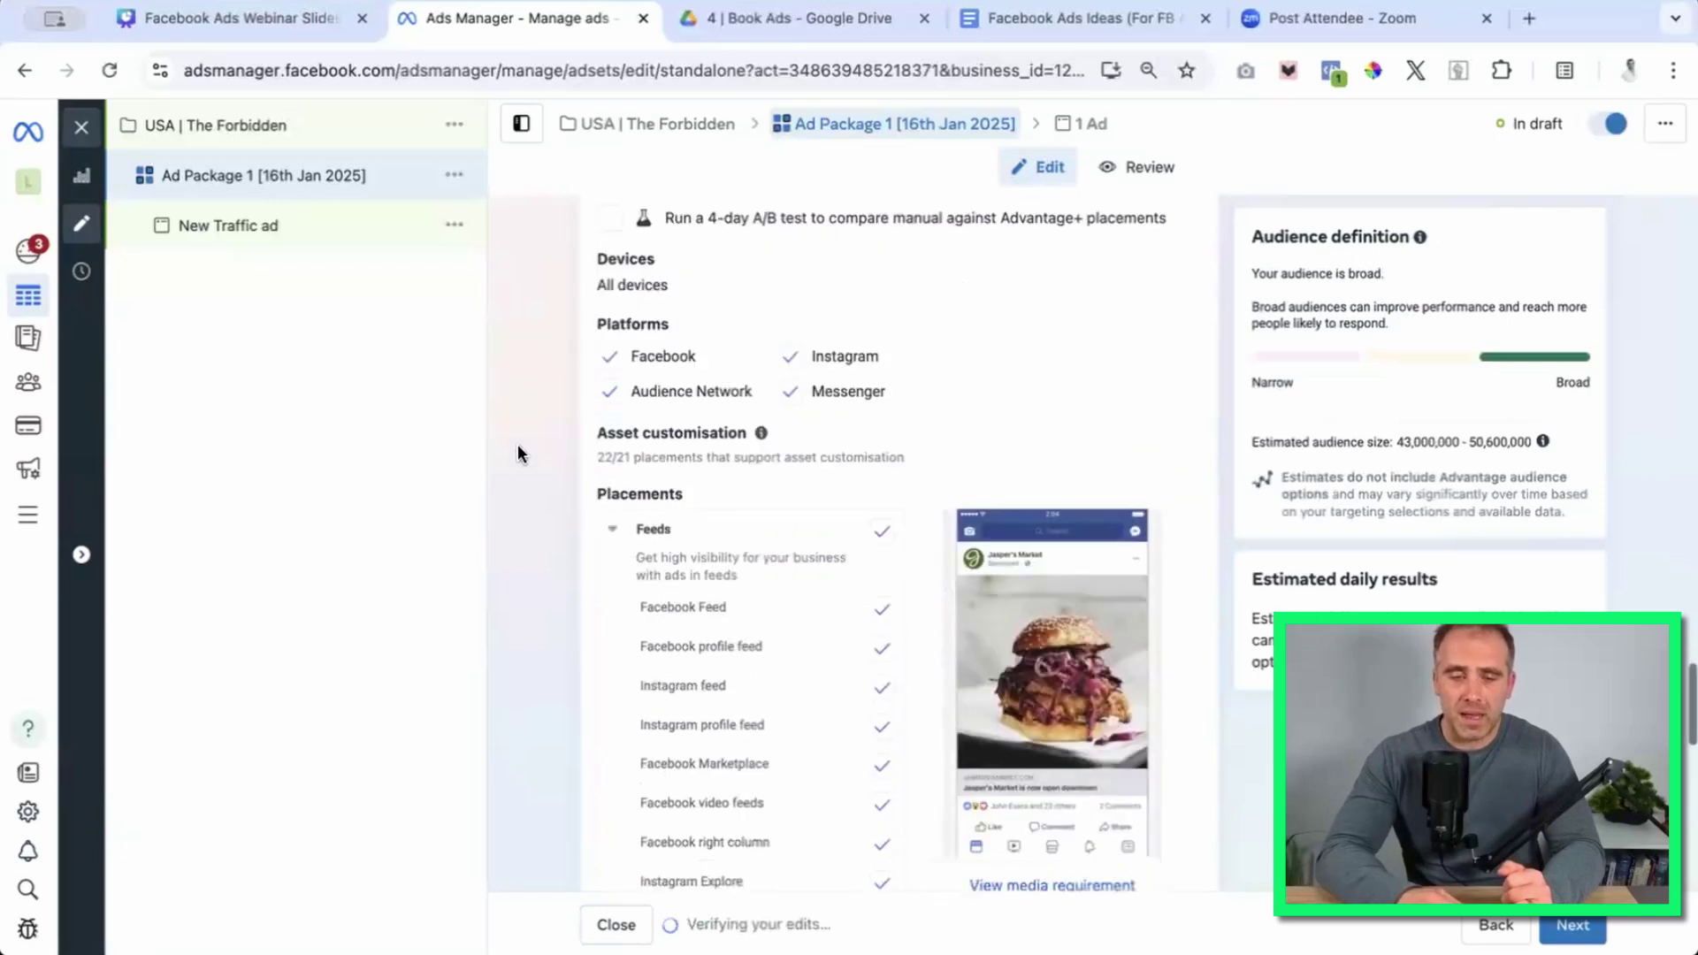
left_click(795, 358)
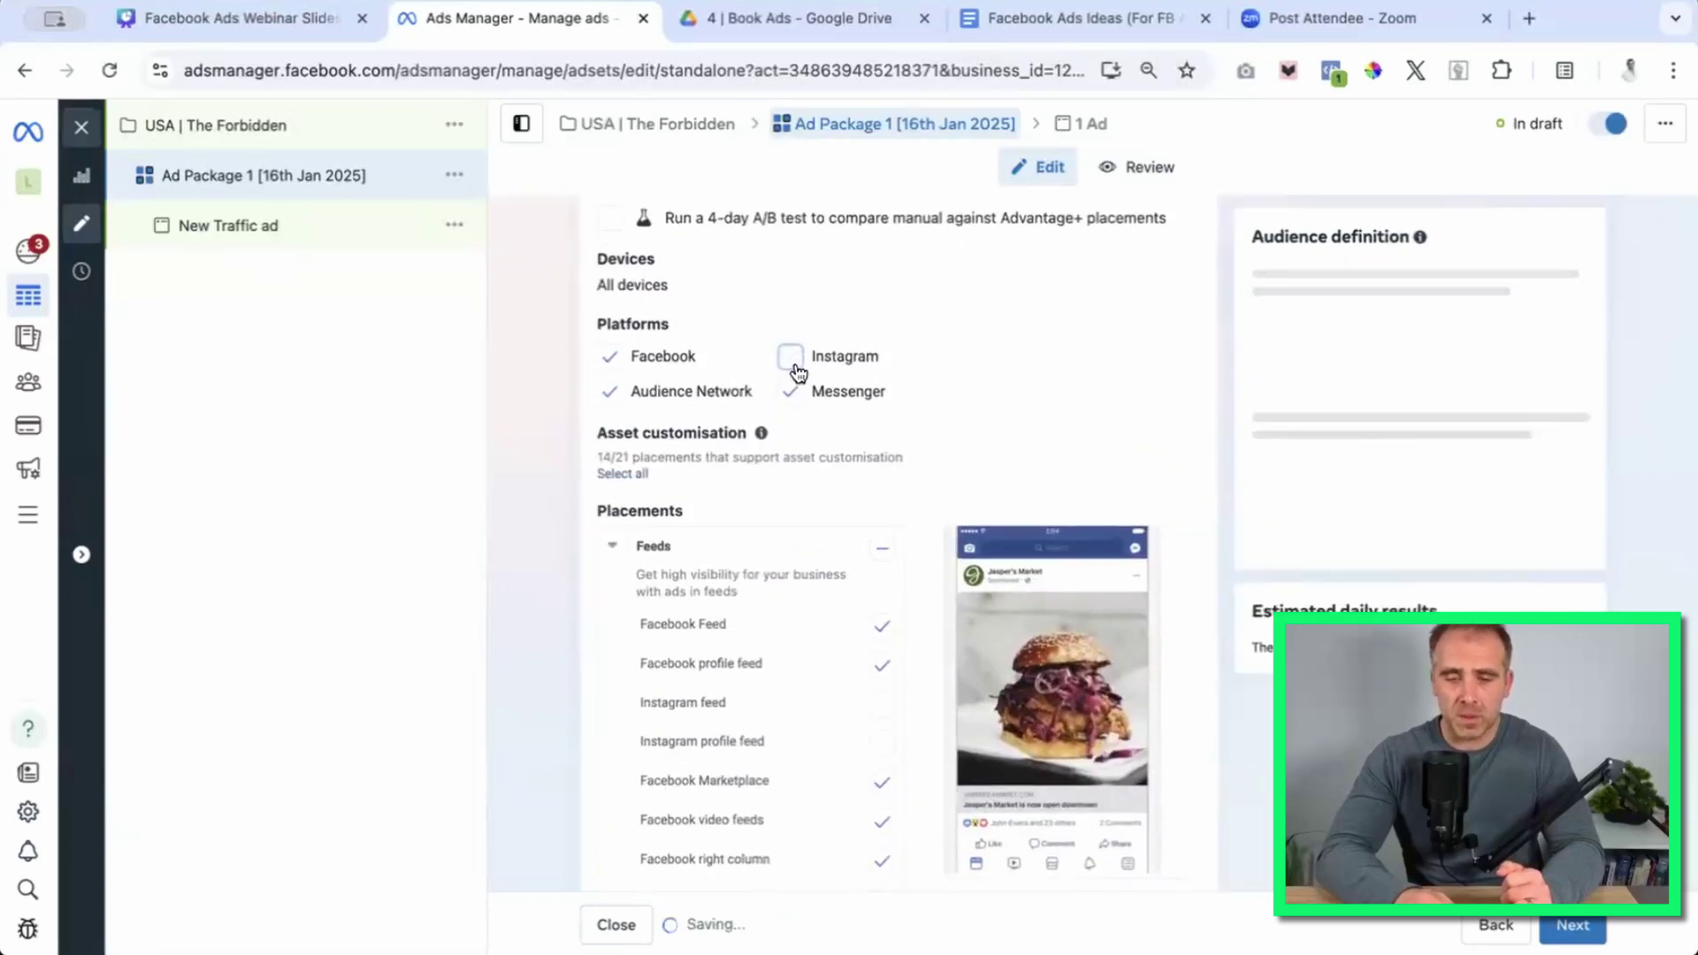
left_click(791, 393)
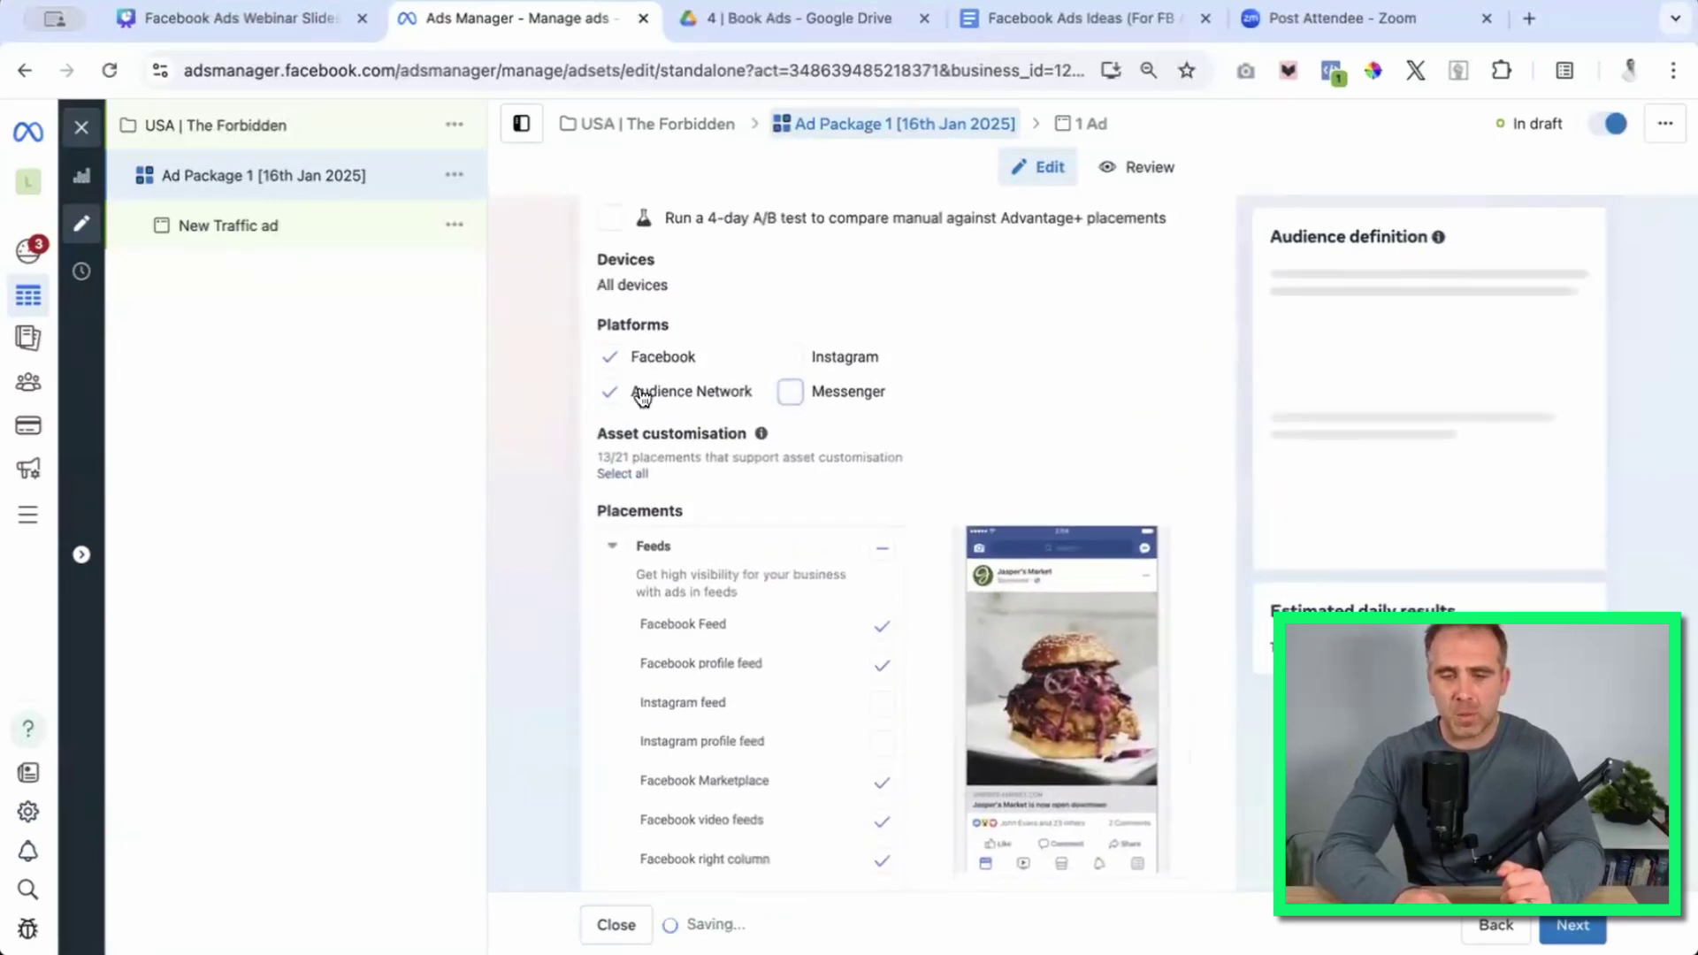
left_click(610, 394)
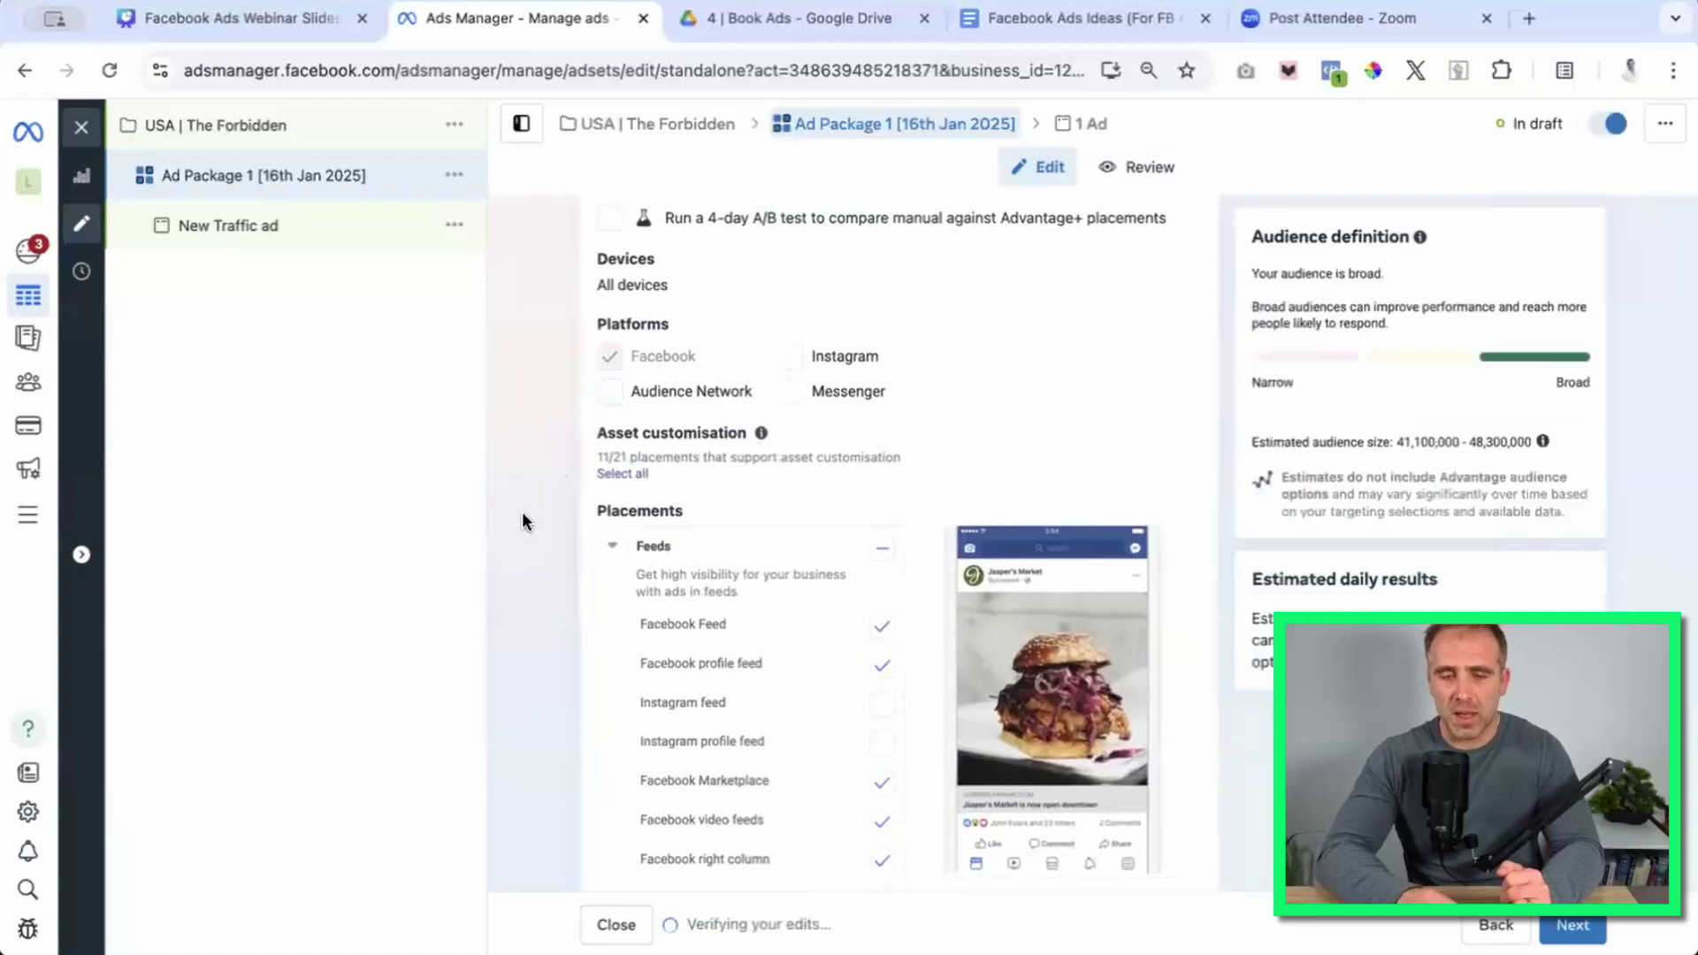
Clear all placements in the Feeds group and select only Facebook Feed there.
scroll(523, 520, "down", 3)
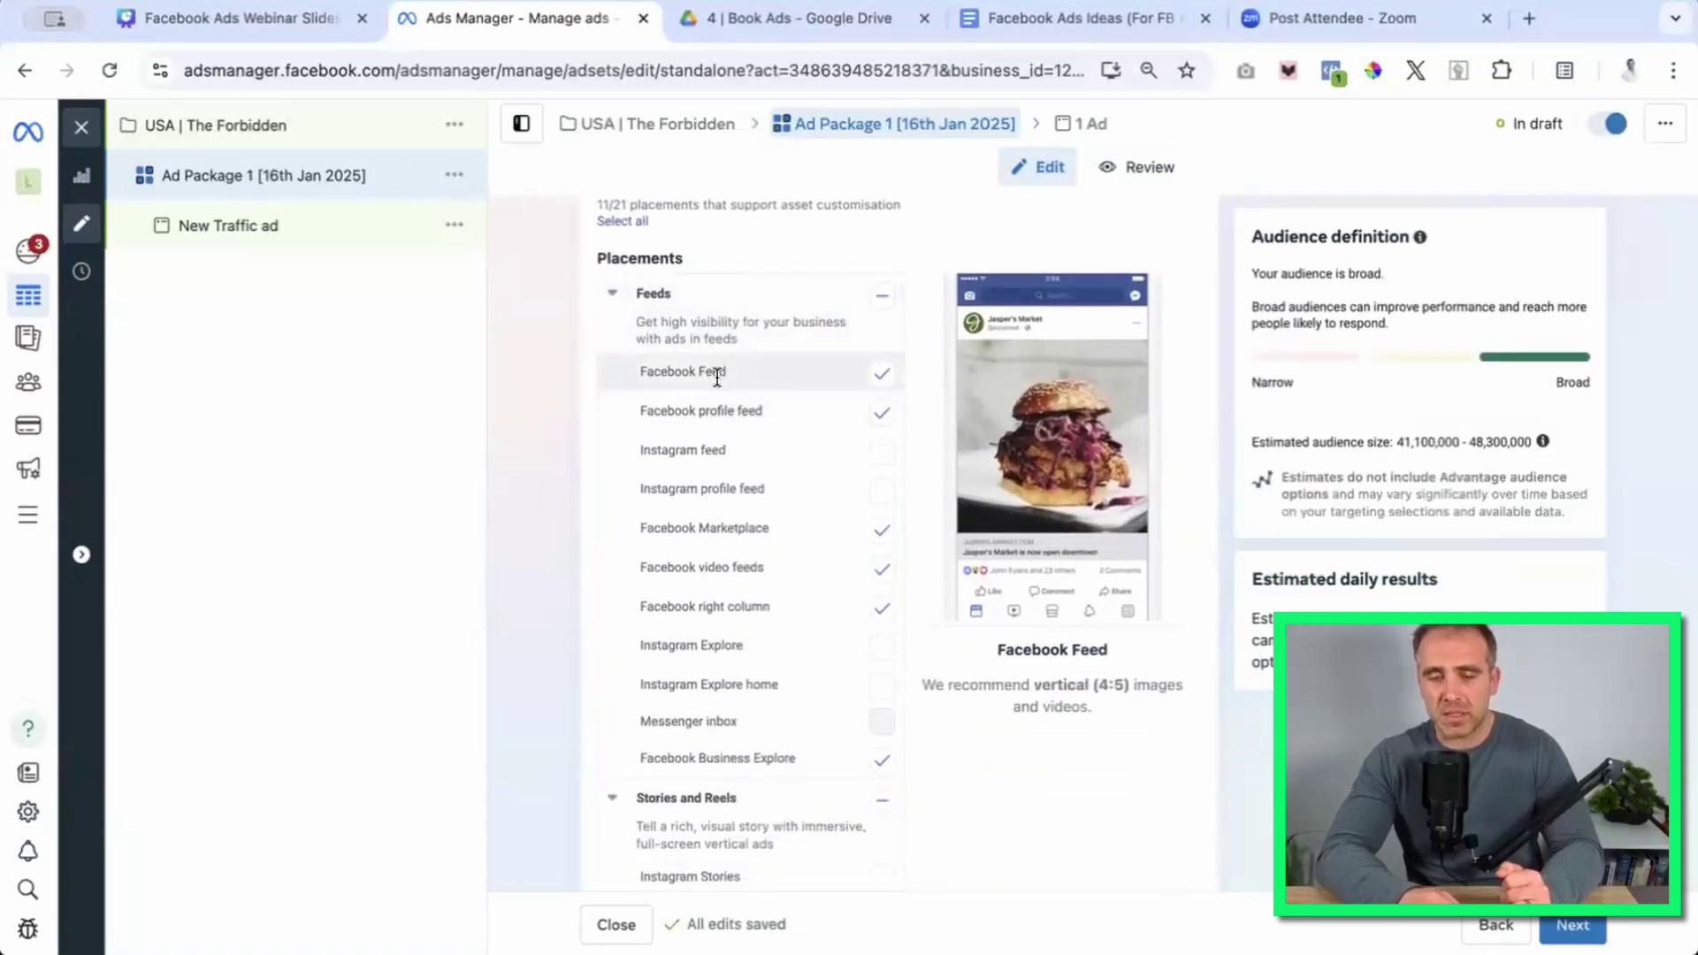
left_click(882, 297)
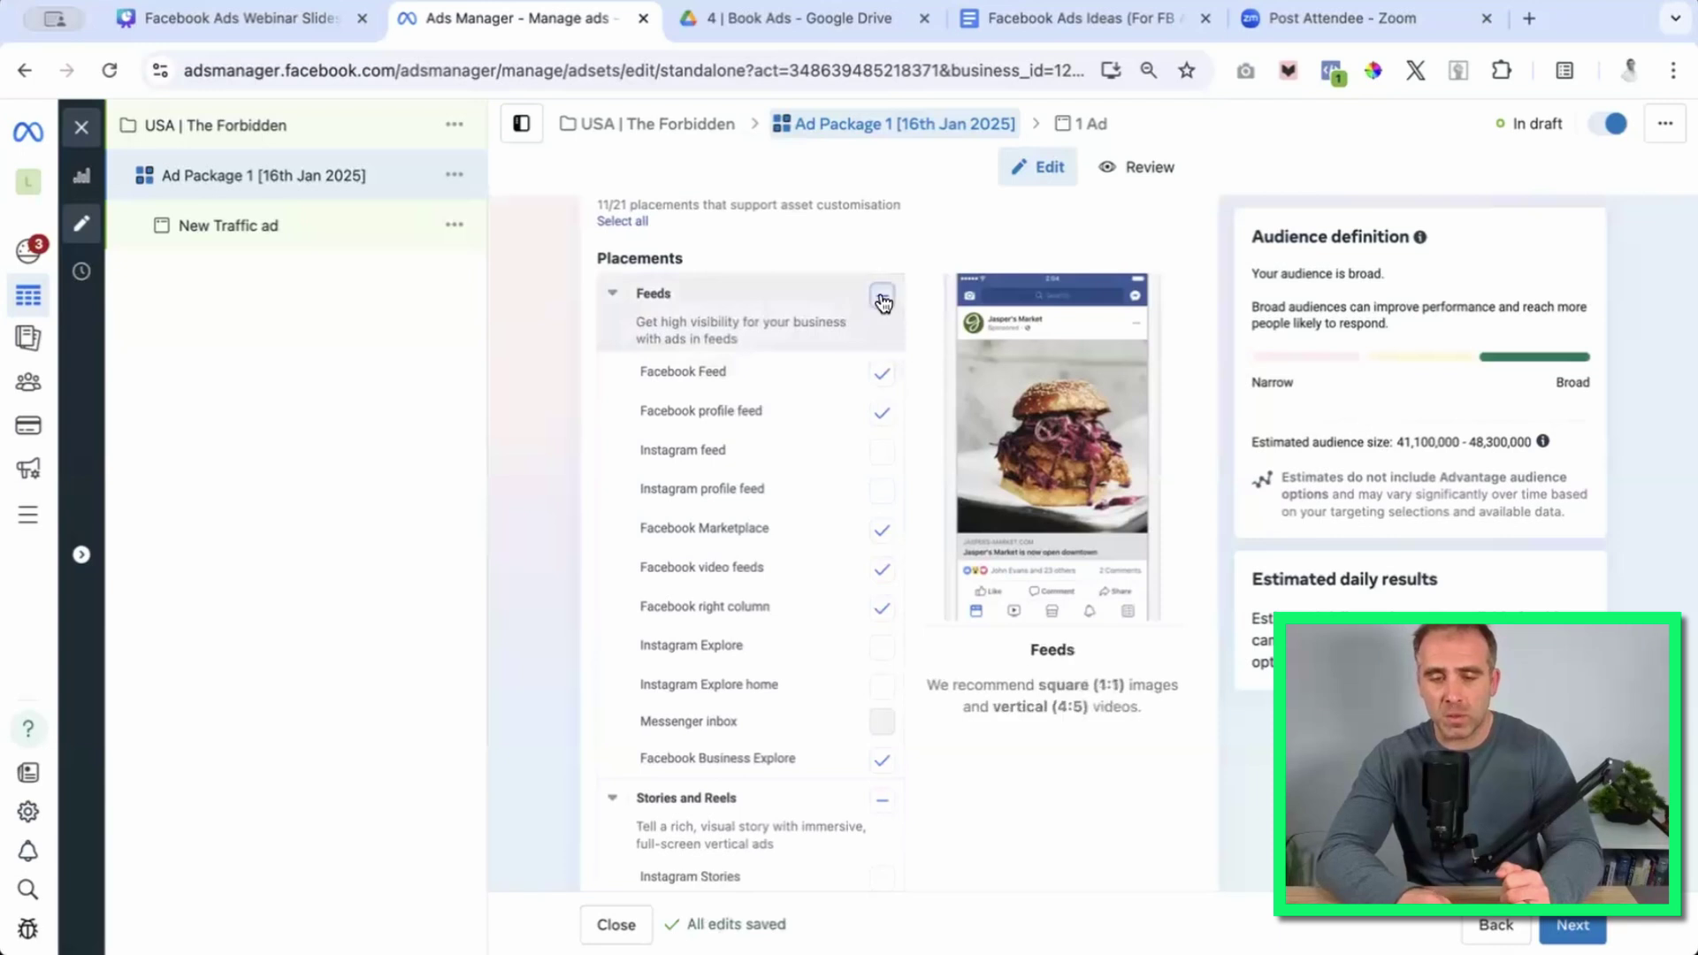
left_click(882, 296)
scroll(882, 299, "down", 1)
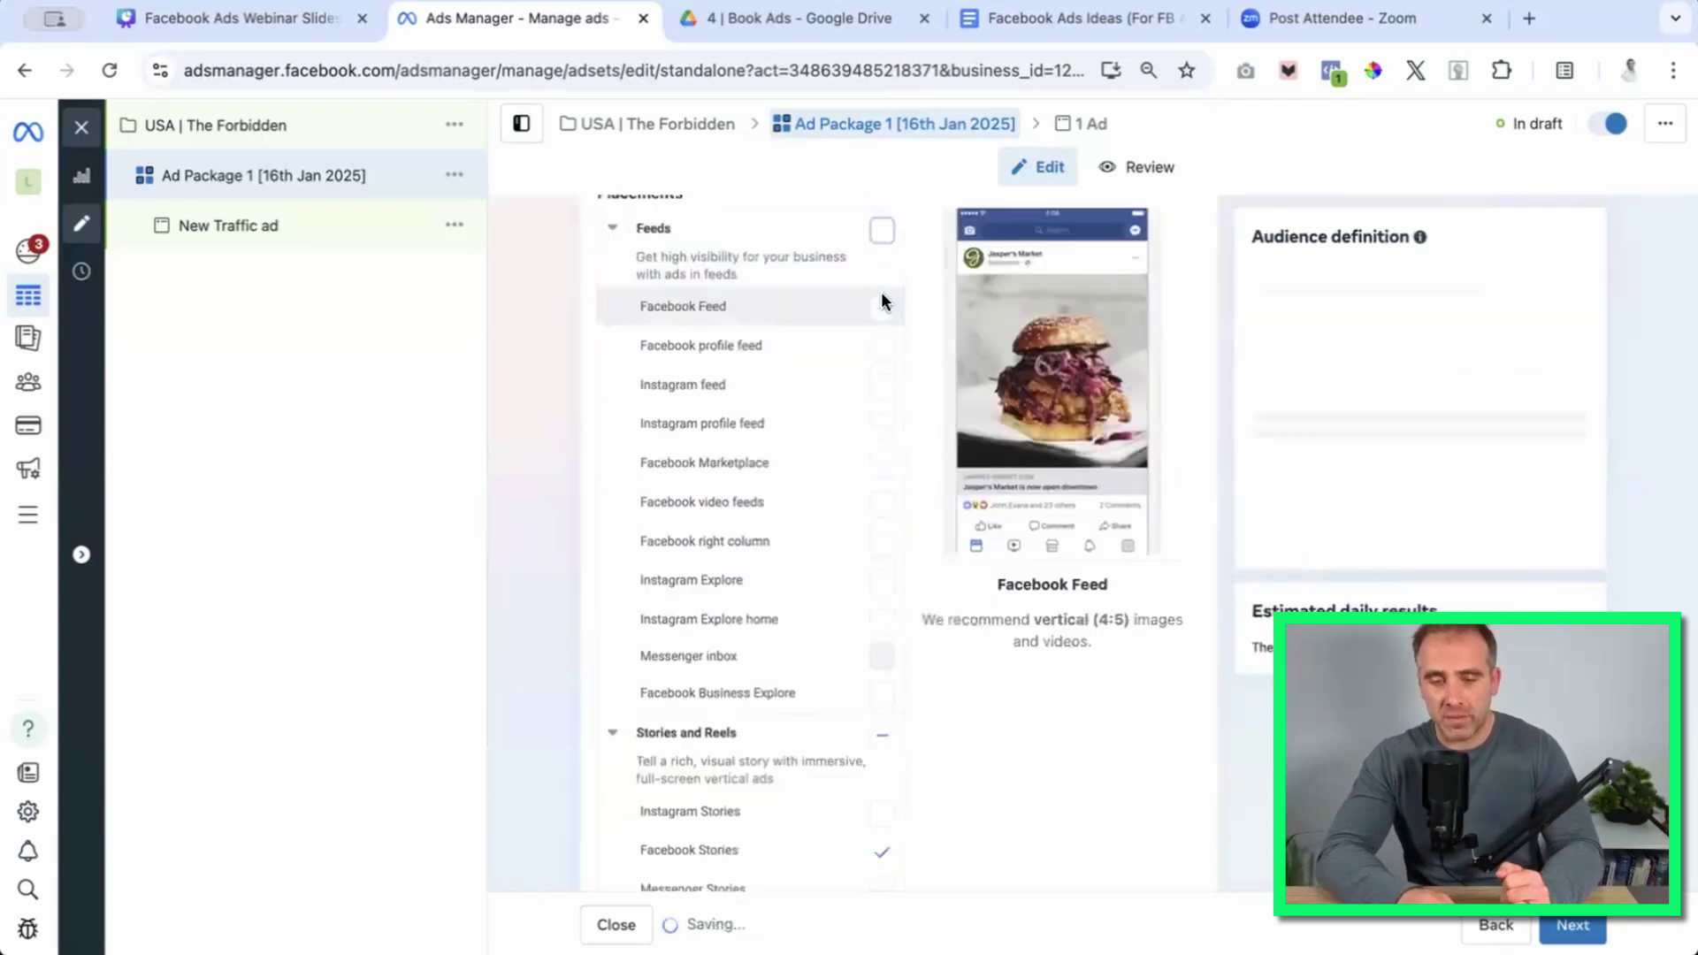
left_click(882, 308)
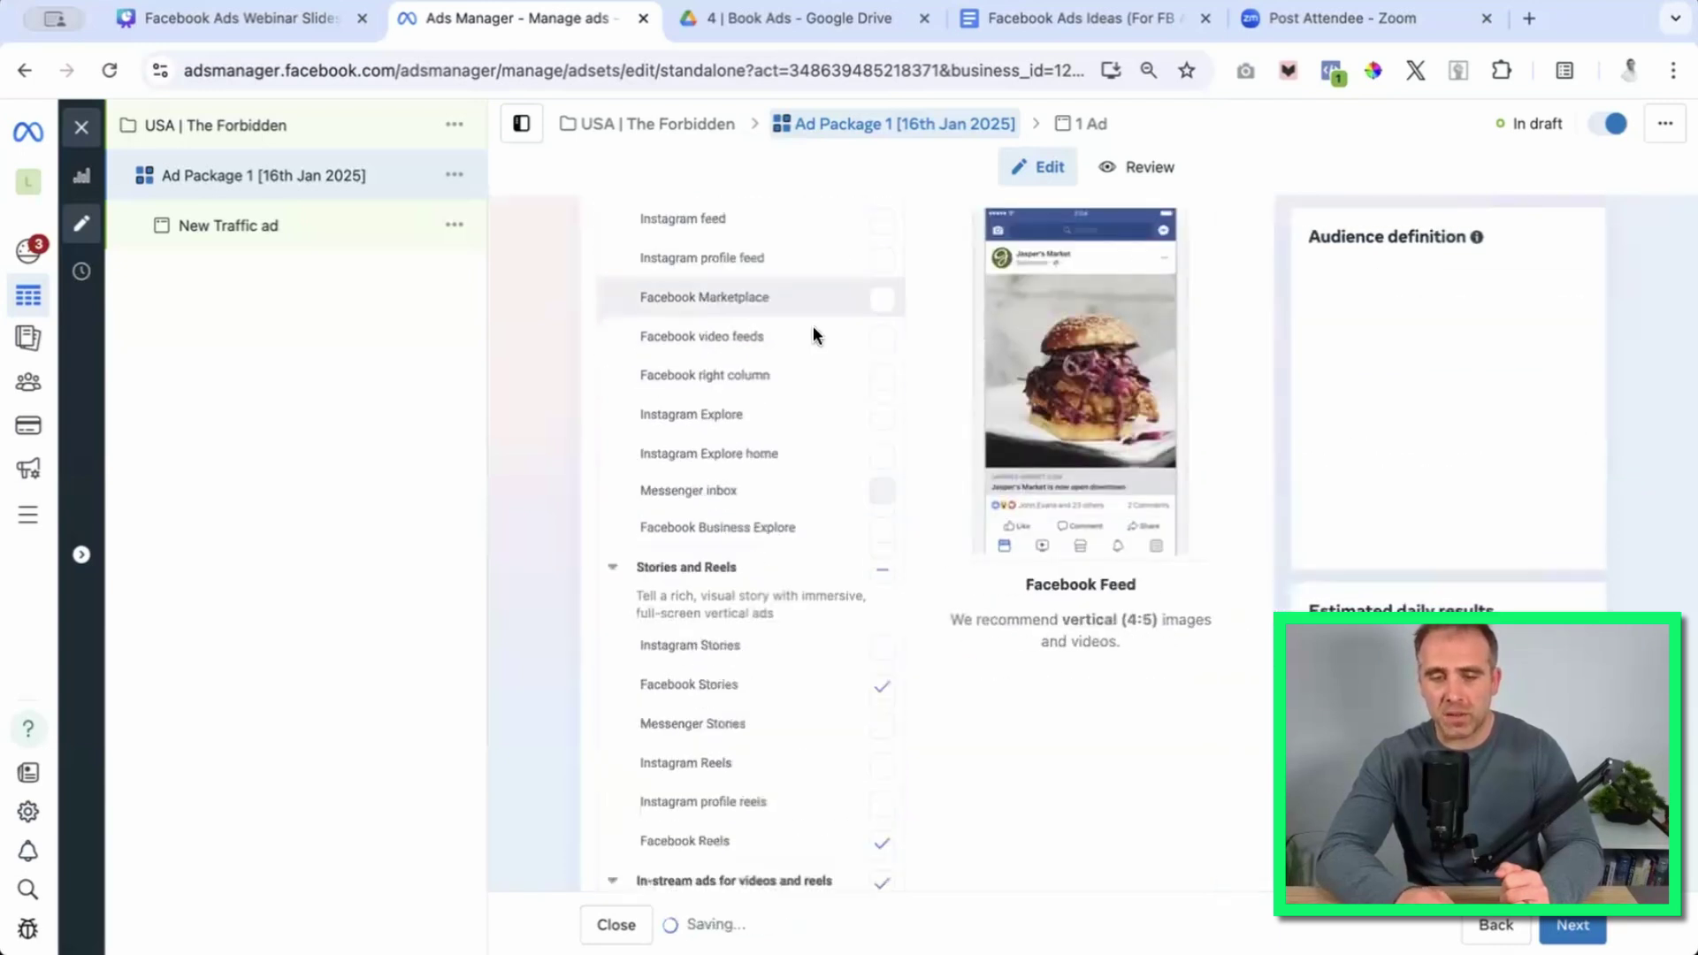
Clear the Facebook Stories and Facebook Reels placements in the Stories and Reels group.
scroll(548, 543, "down", 4)
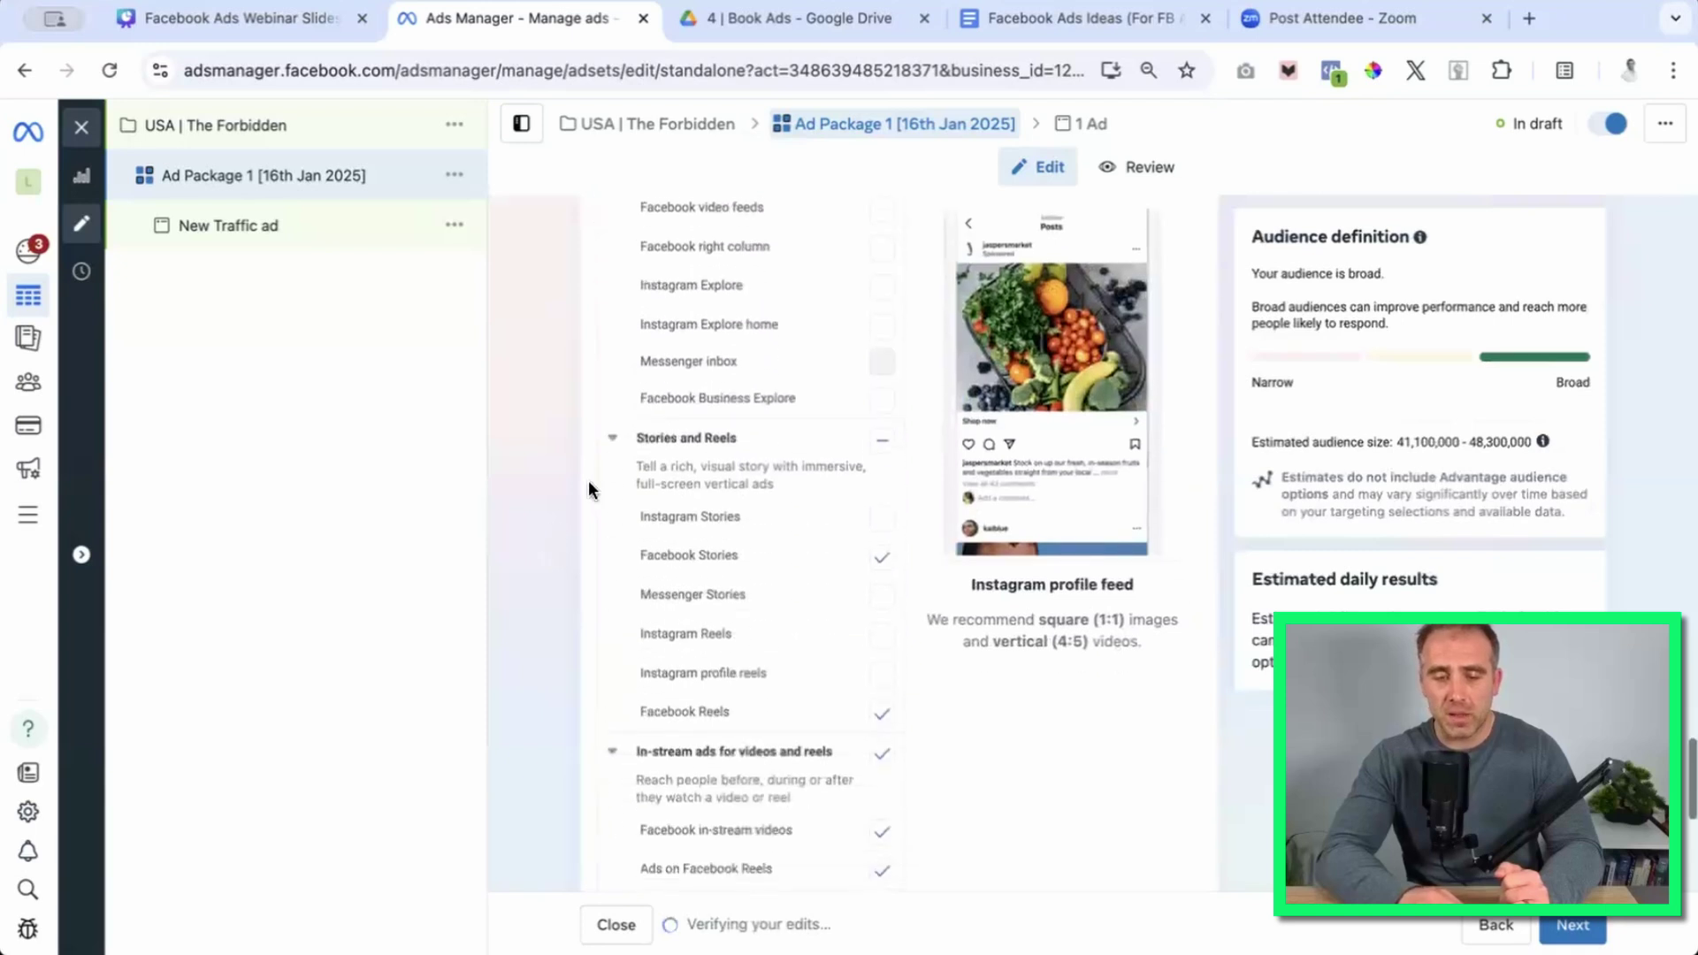
scroll(893, 637, "down", 1)
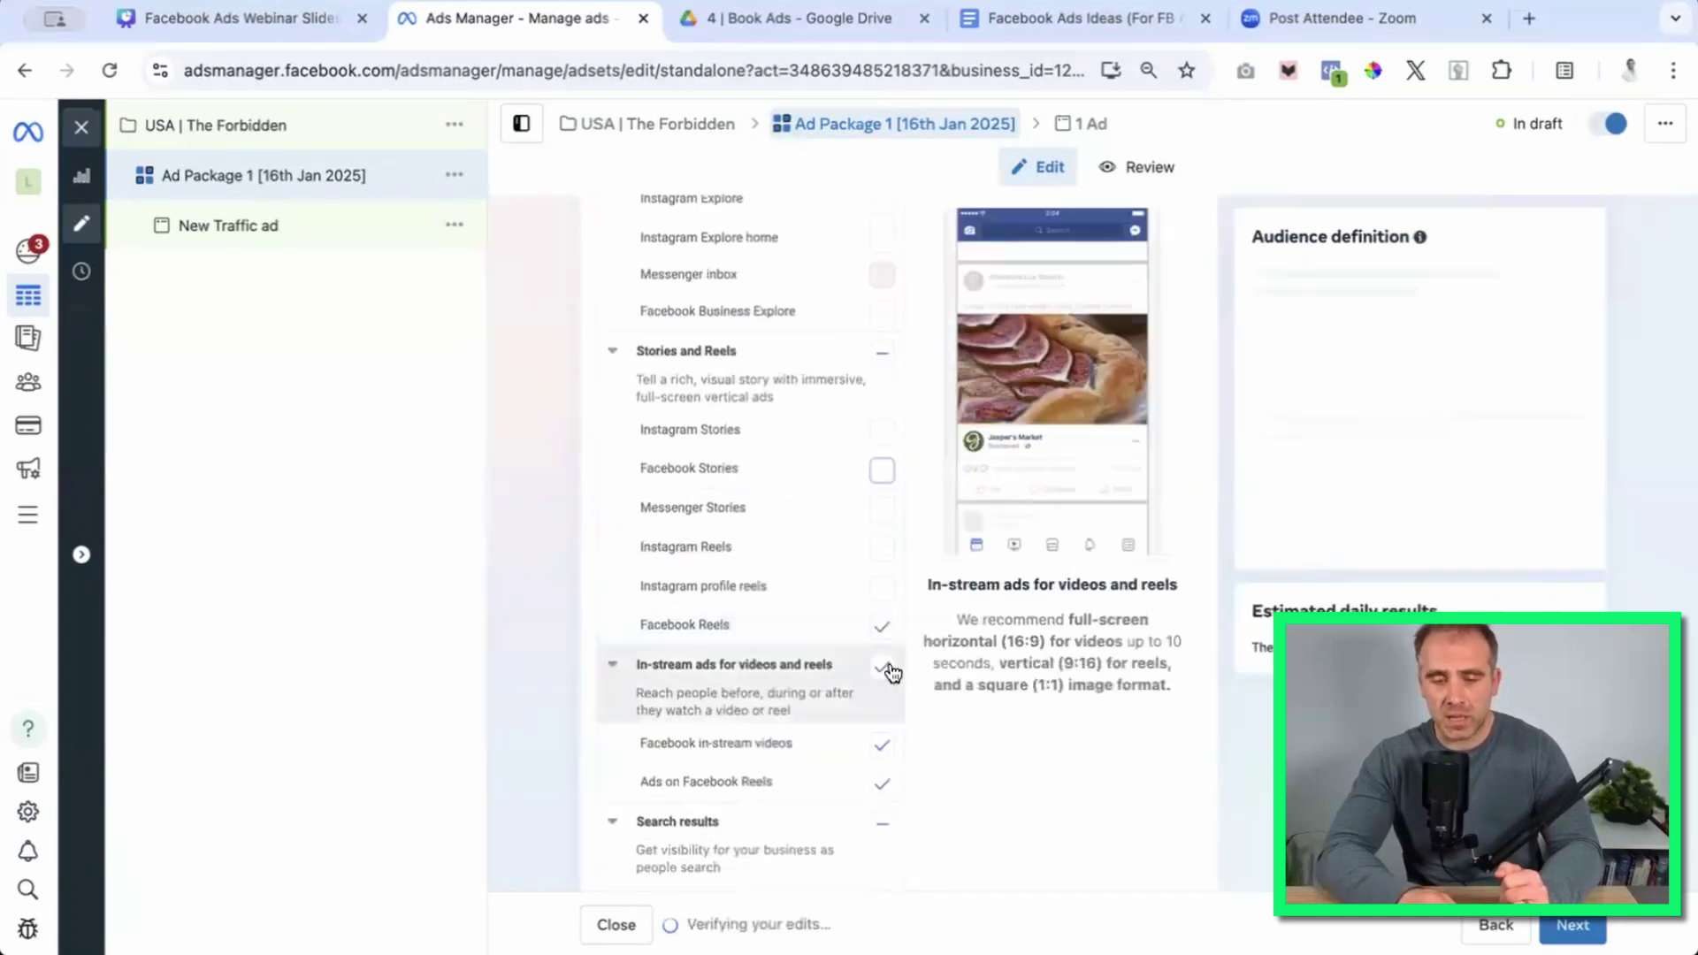
left_click(882, 630)
scroll(974, 756, "down", 2)
scroll(973, 753, "down", 1)
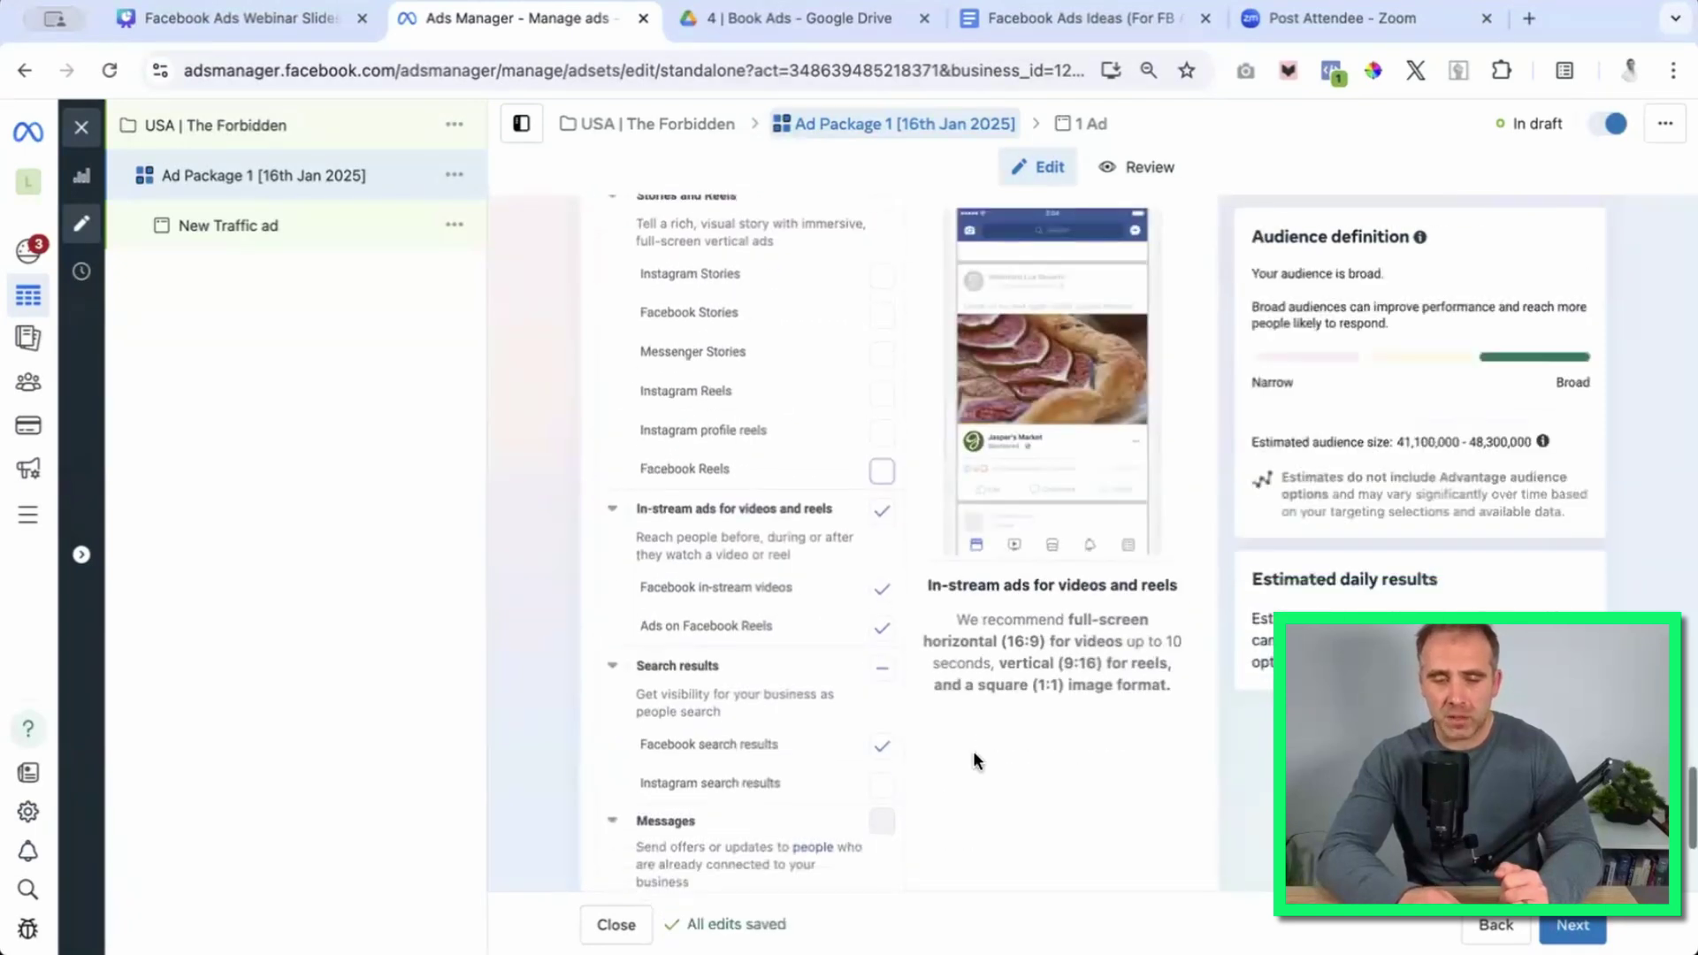
Clear the in-stream ads for videos and reels group and the Facebook search results placement.
left_click(883, 511)
scroll(958, 659, "down", 3)
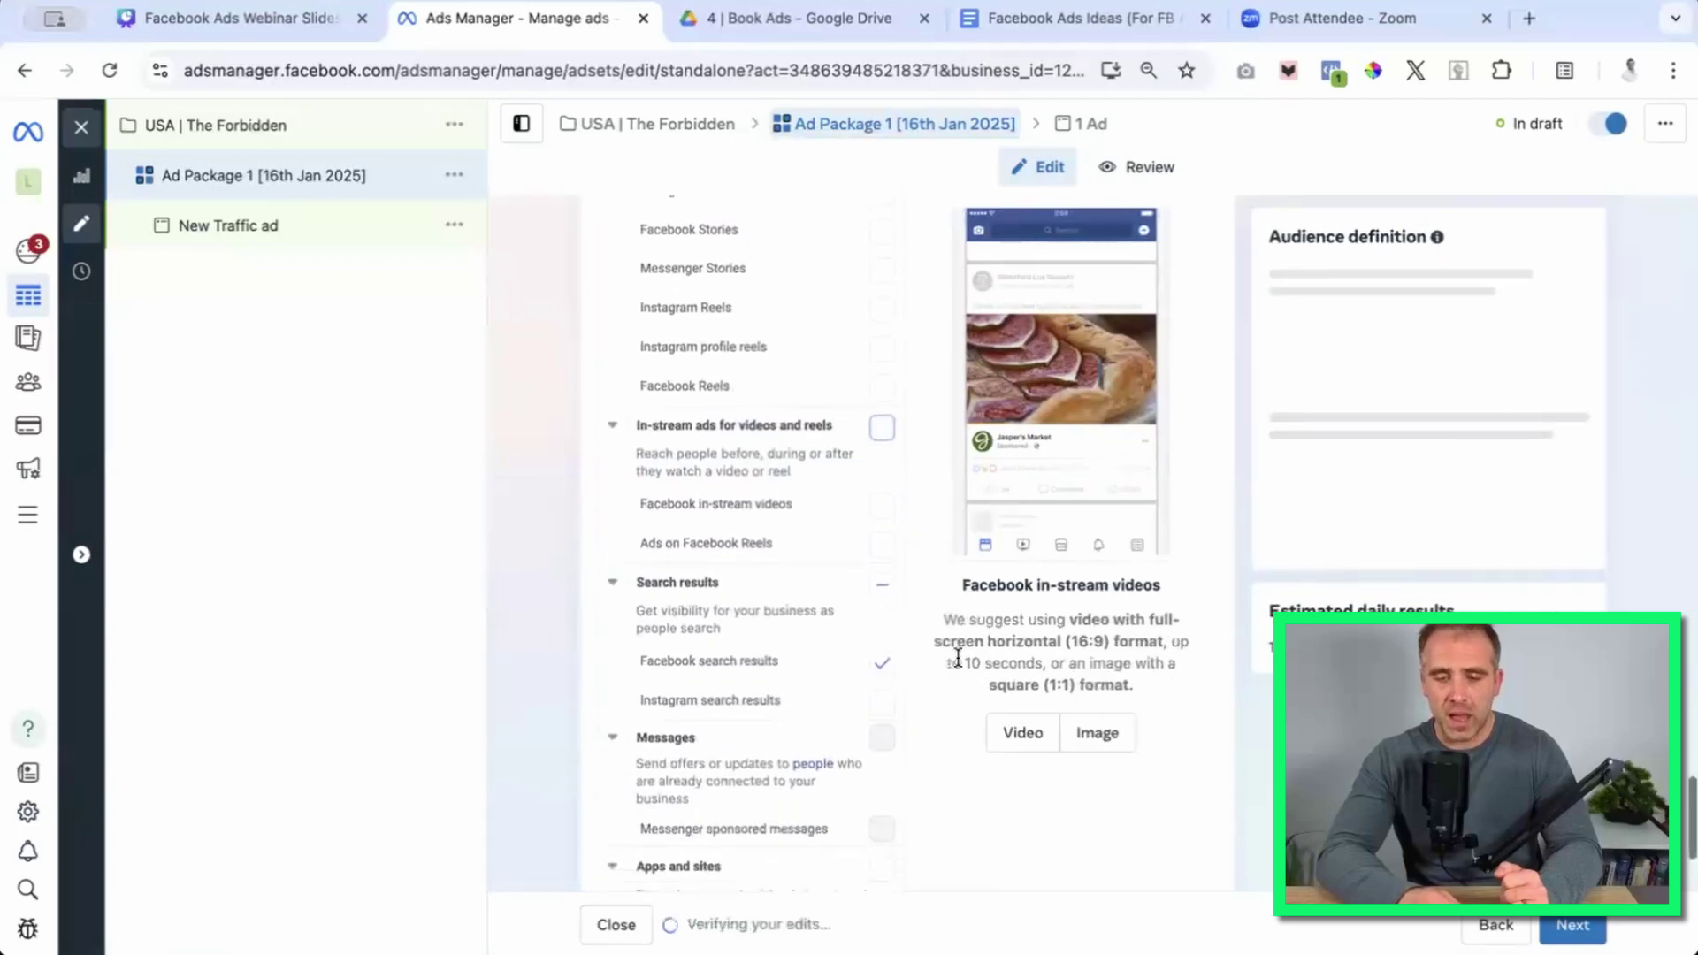
left_click(883, 583)
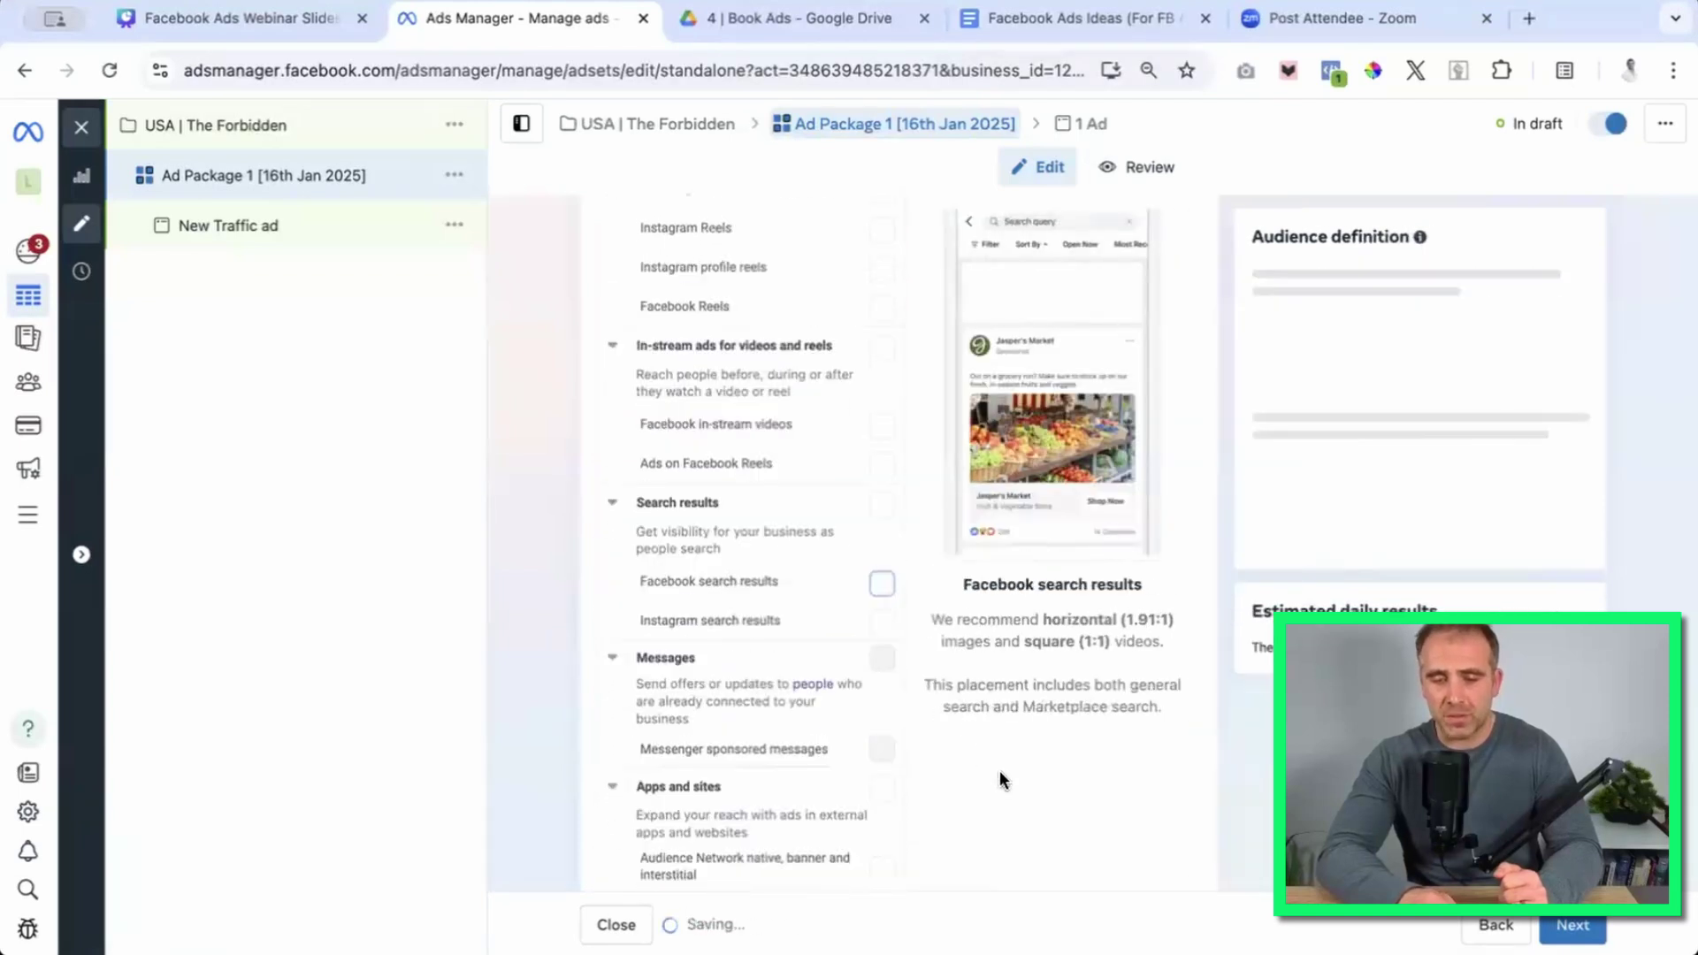
scroll(1000, 771, "down", 2)
scroll(1000, 772, "up", 5)
scroll(805, 650, "up", 10)
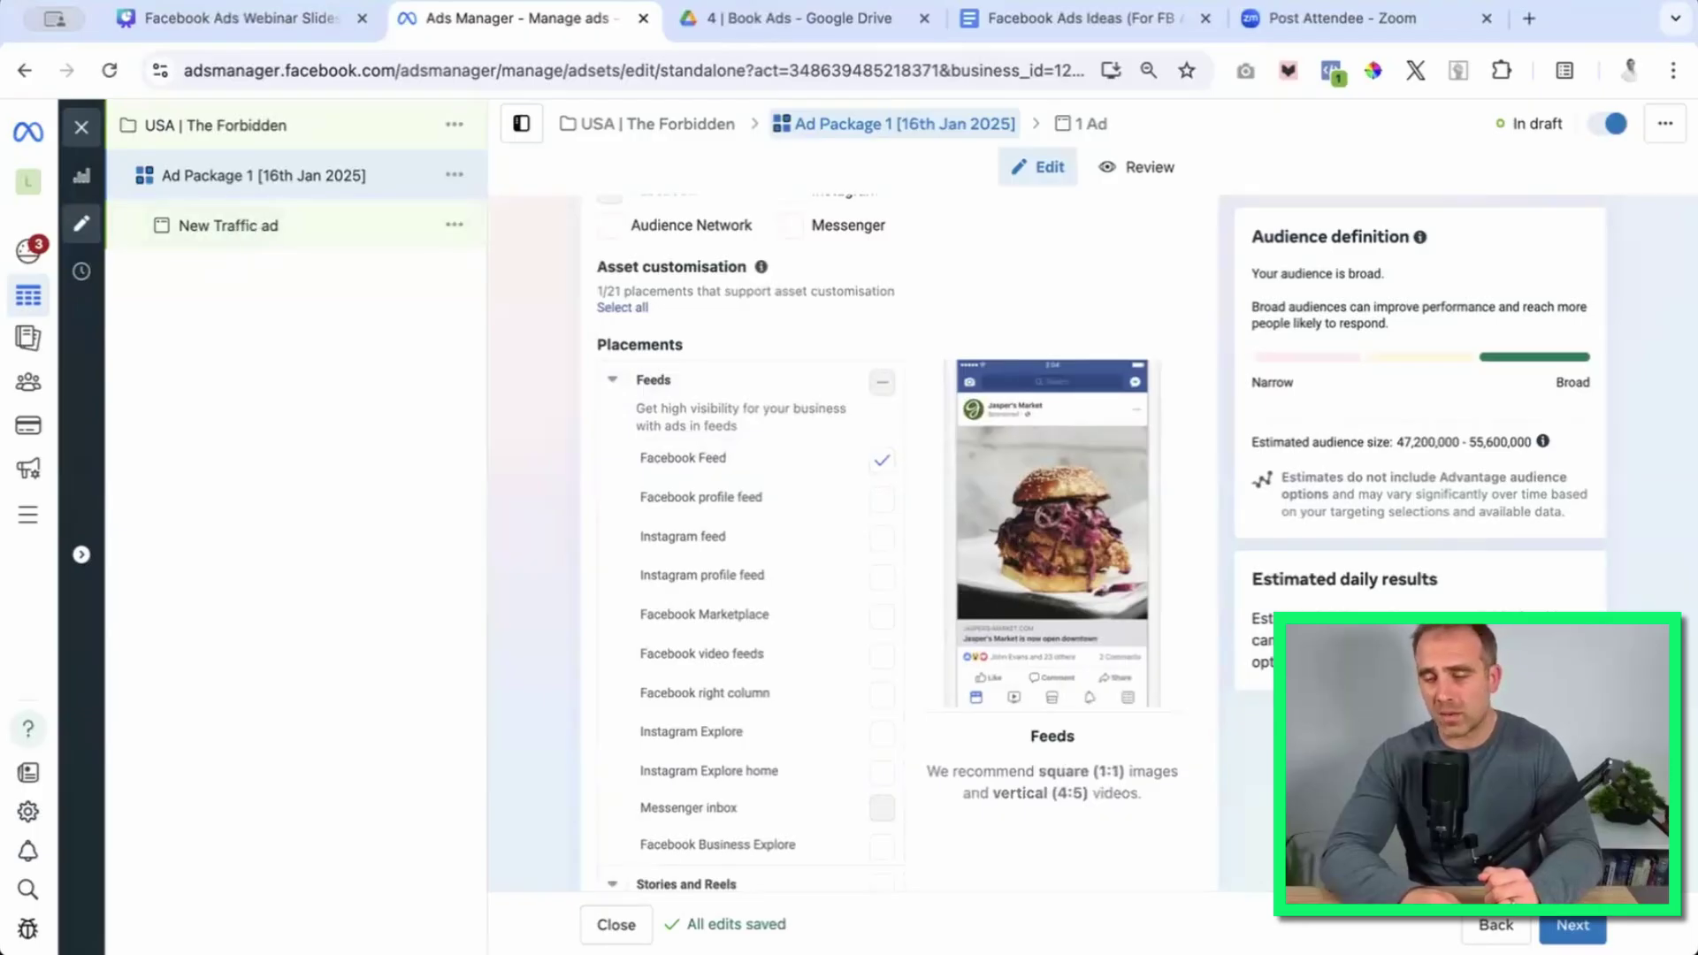
Rename the New Traffic ad as "Ad1 [16th Jan 2025]".
left_click(248, 228)
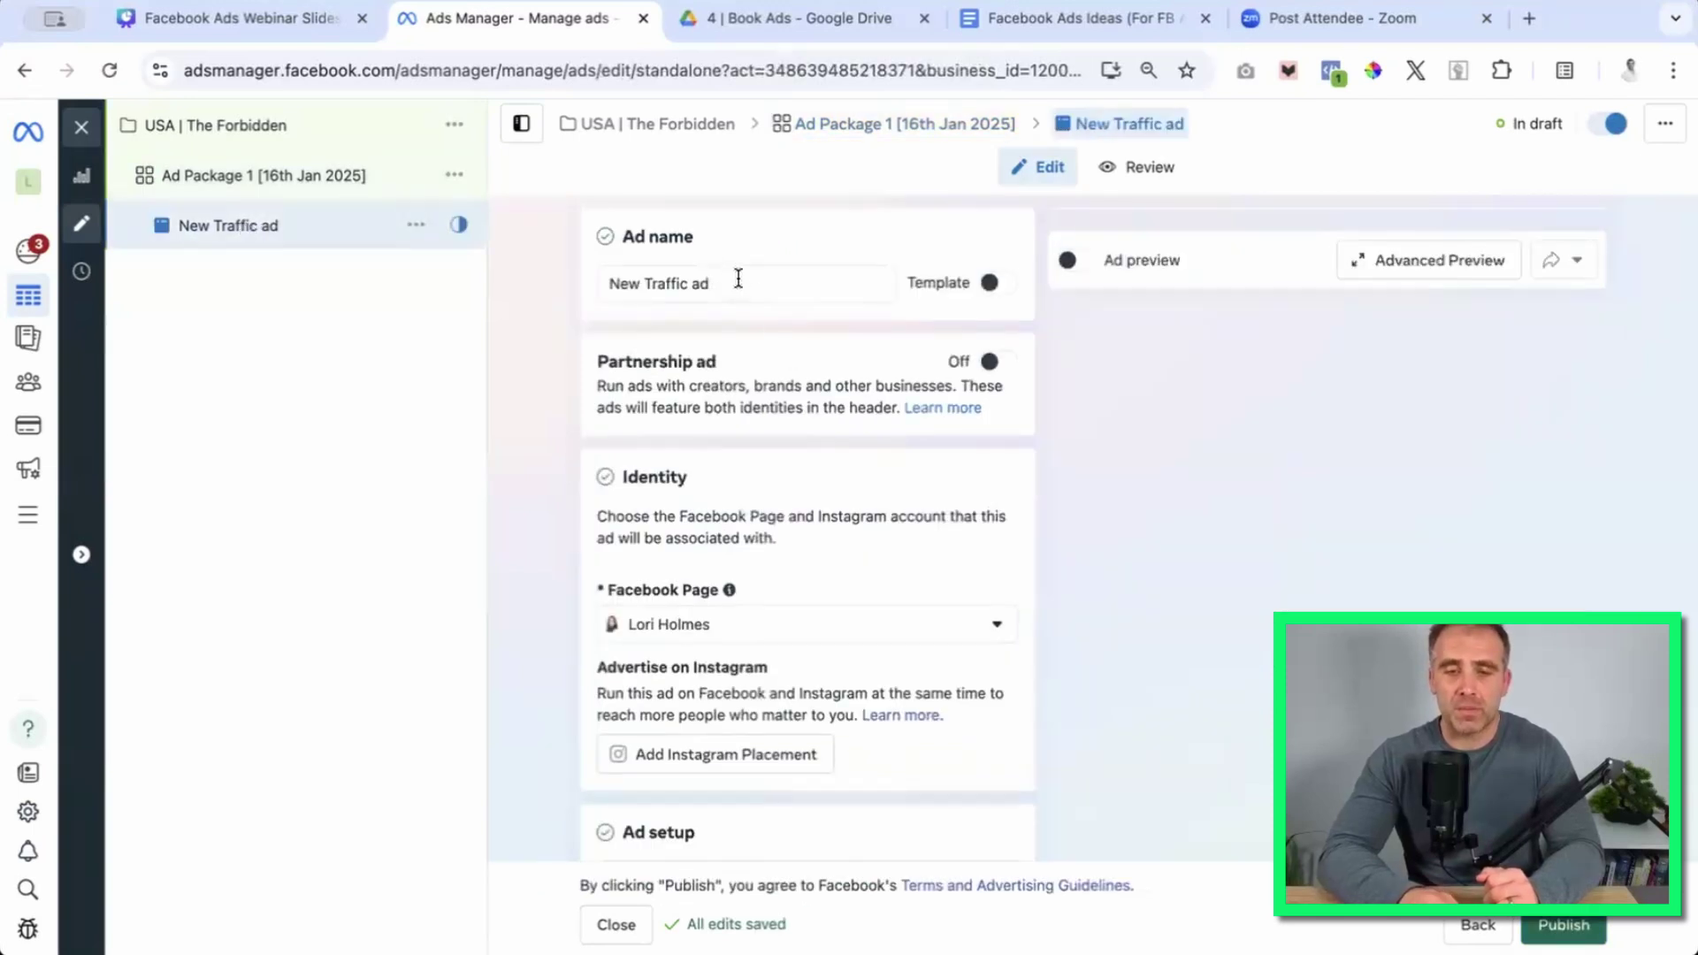
left_click_drag(739, 281, 598, 283)
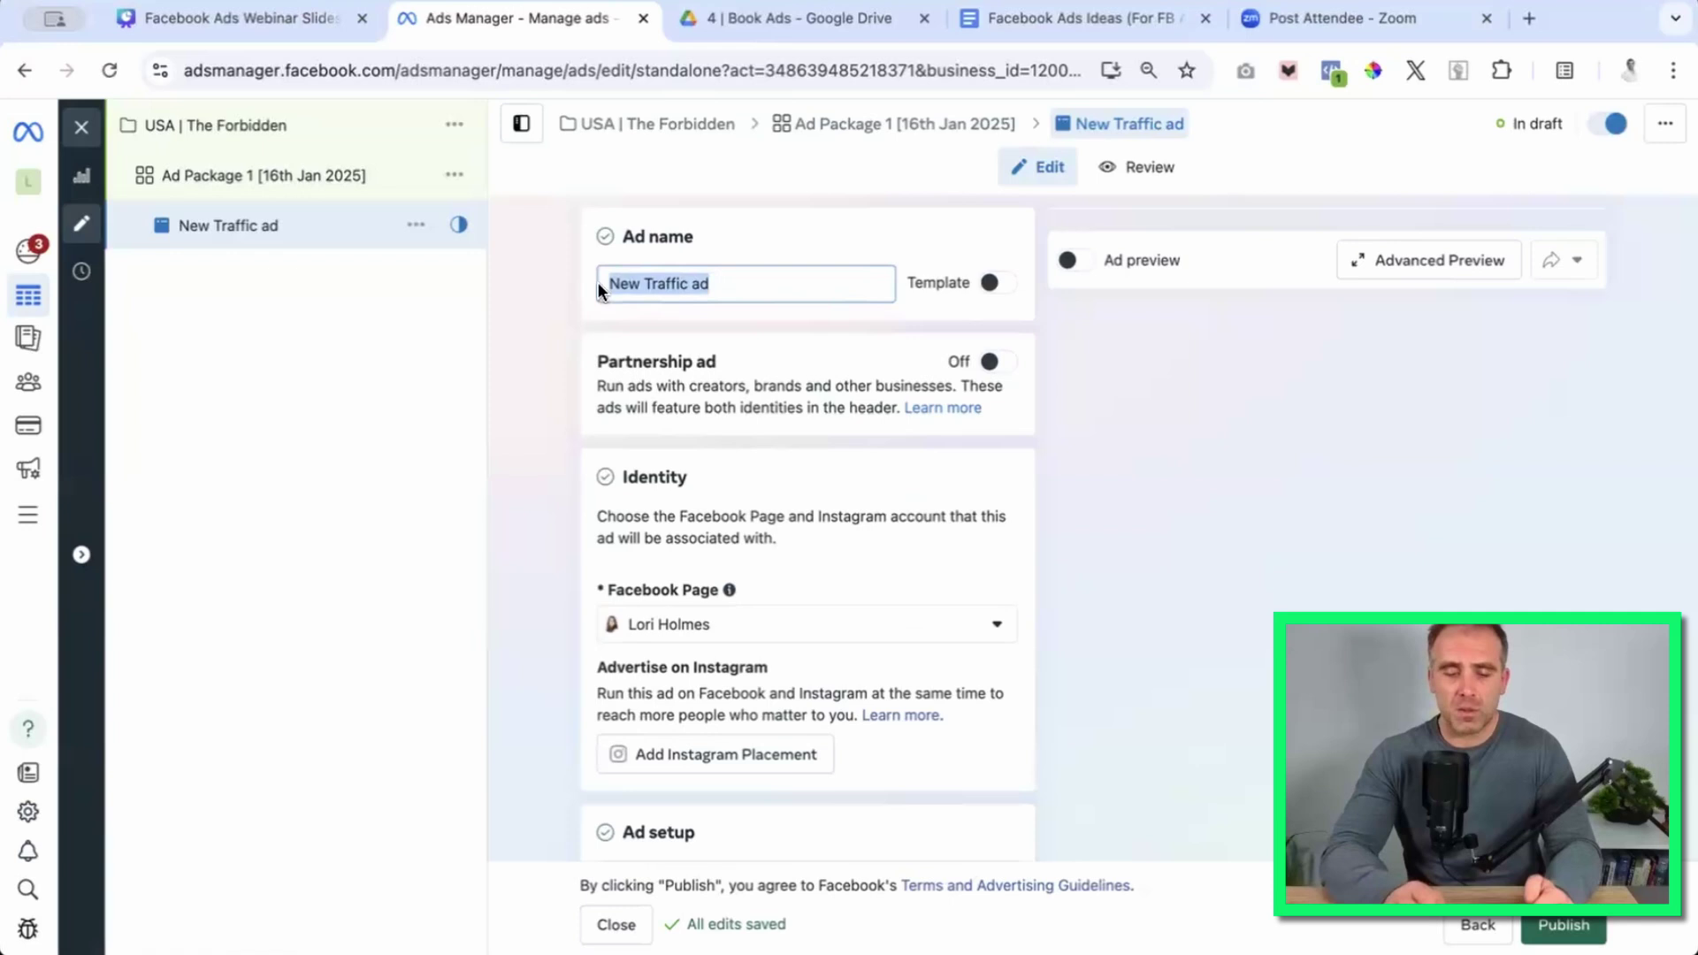
type("Ad1")
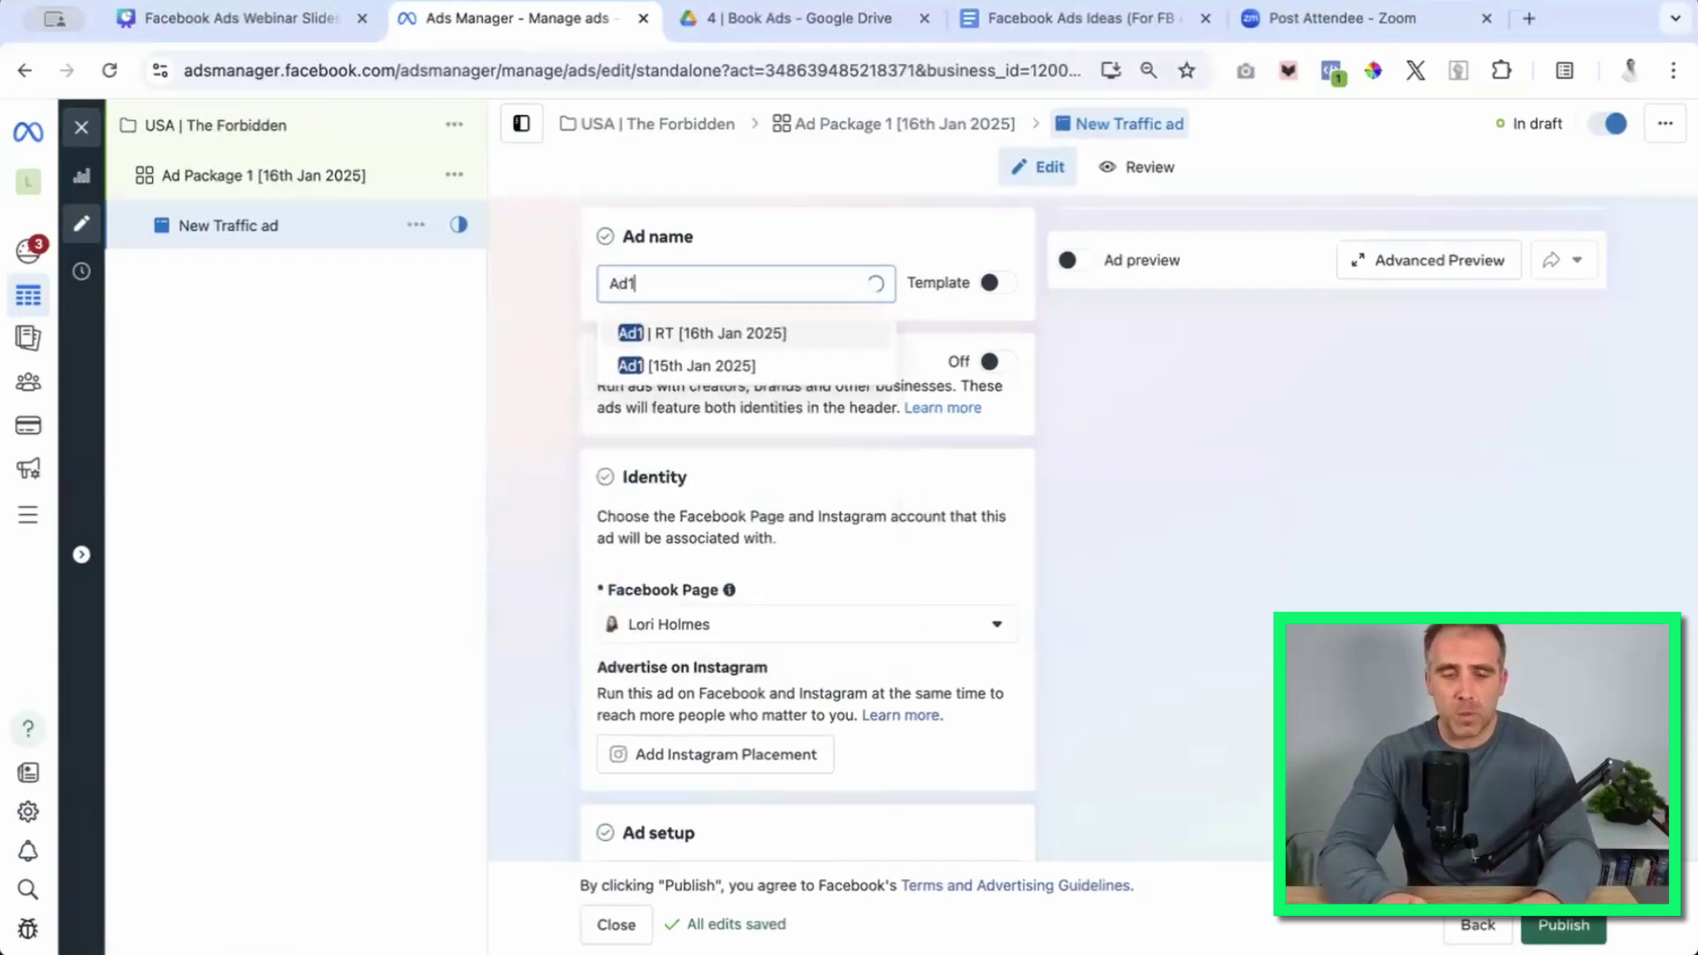
type(" [1")
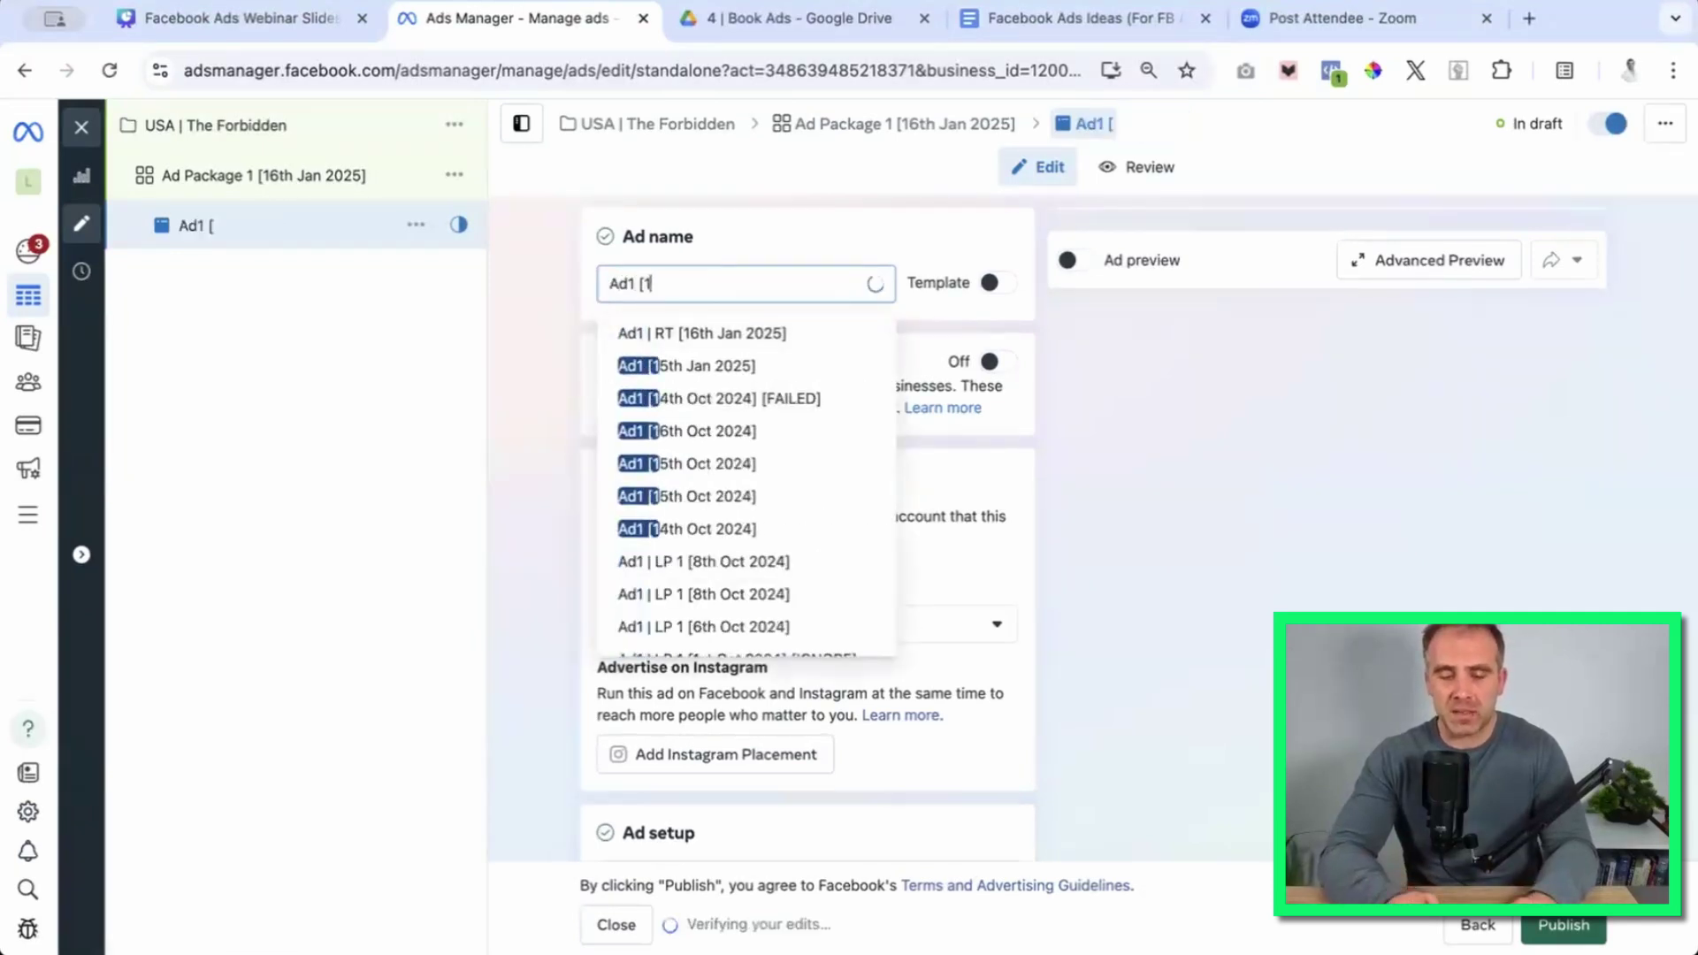
type("6th Jan 202")
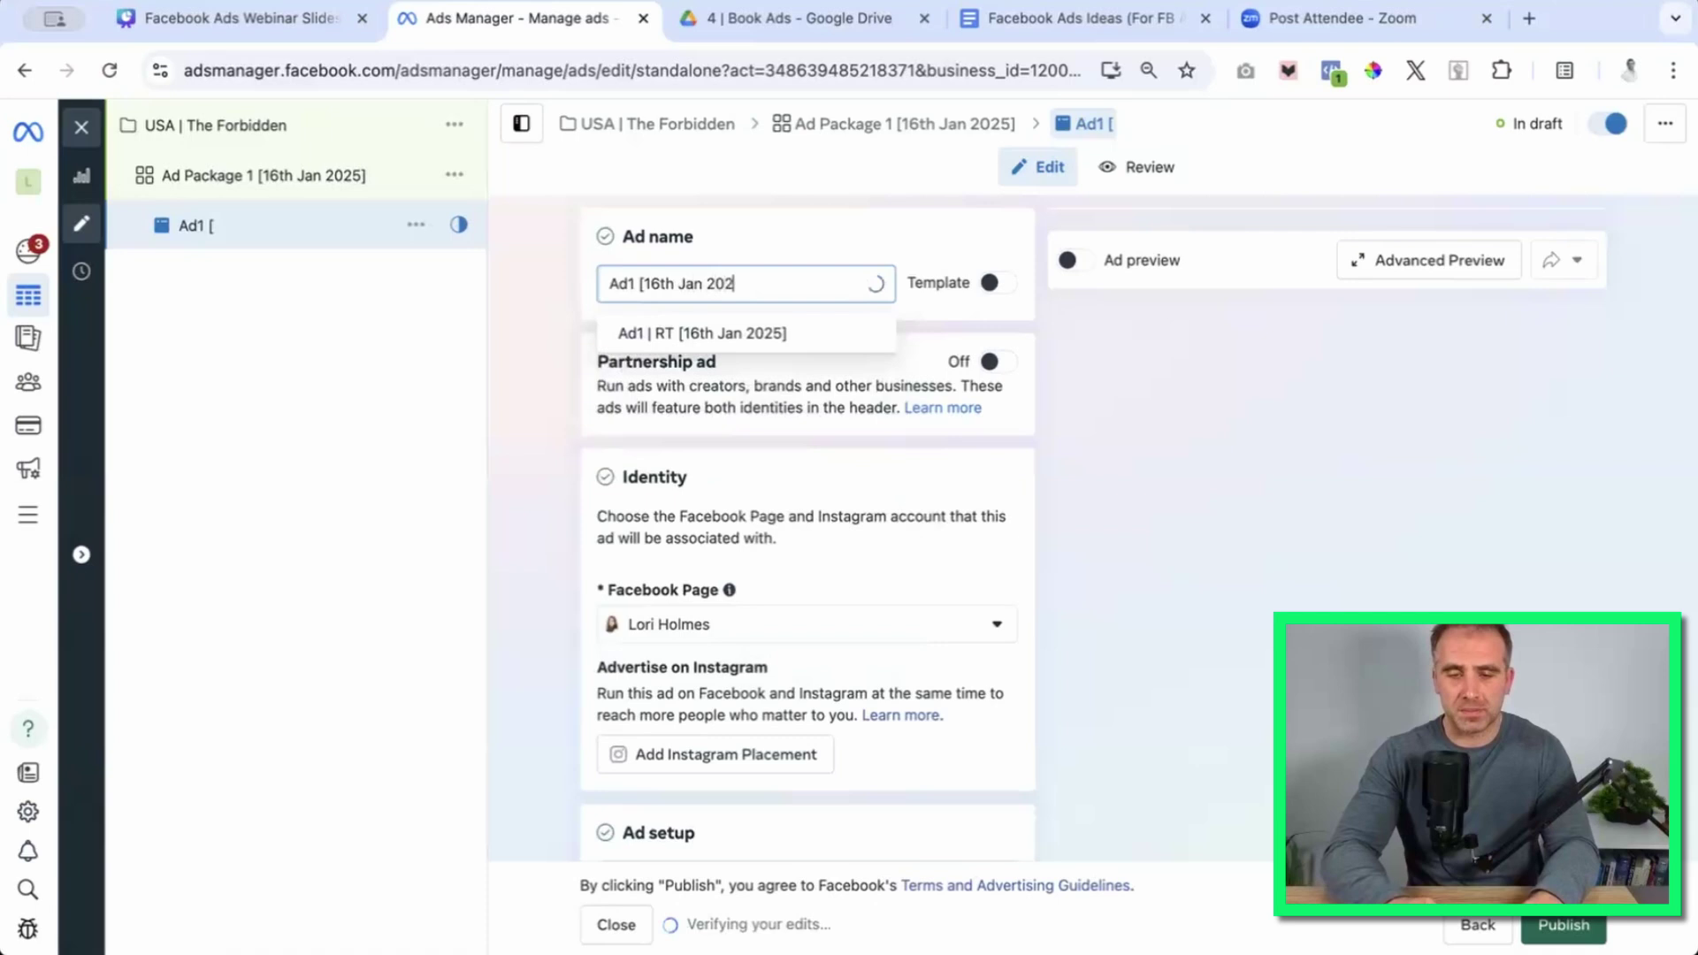
type("5]")
left_click(529, 312)
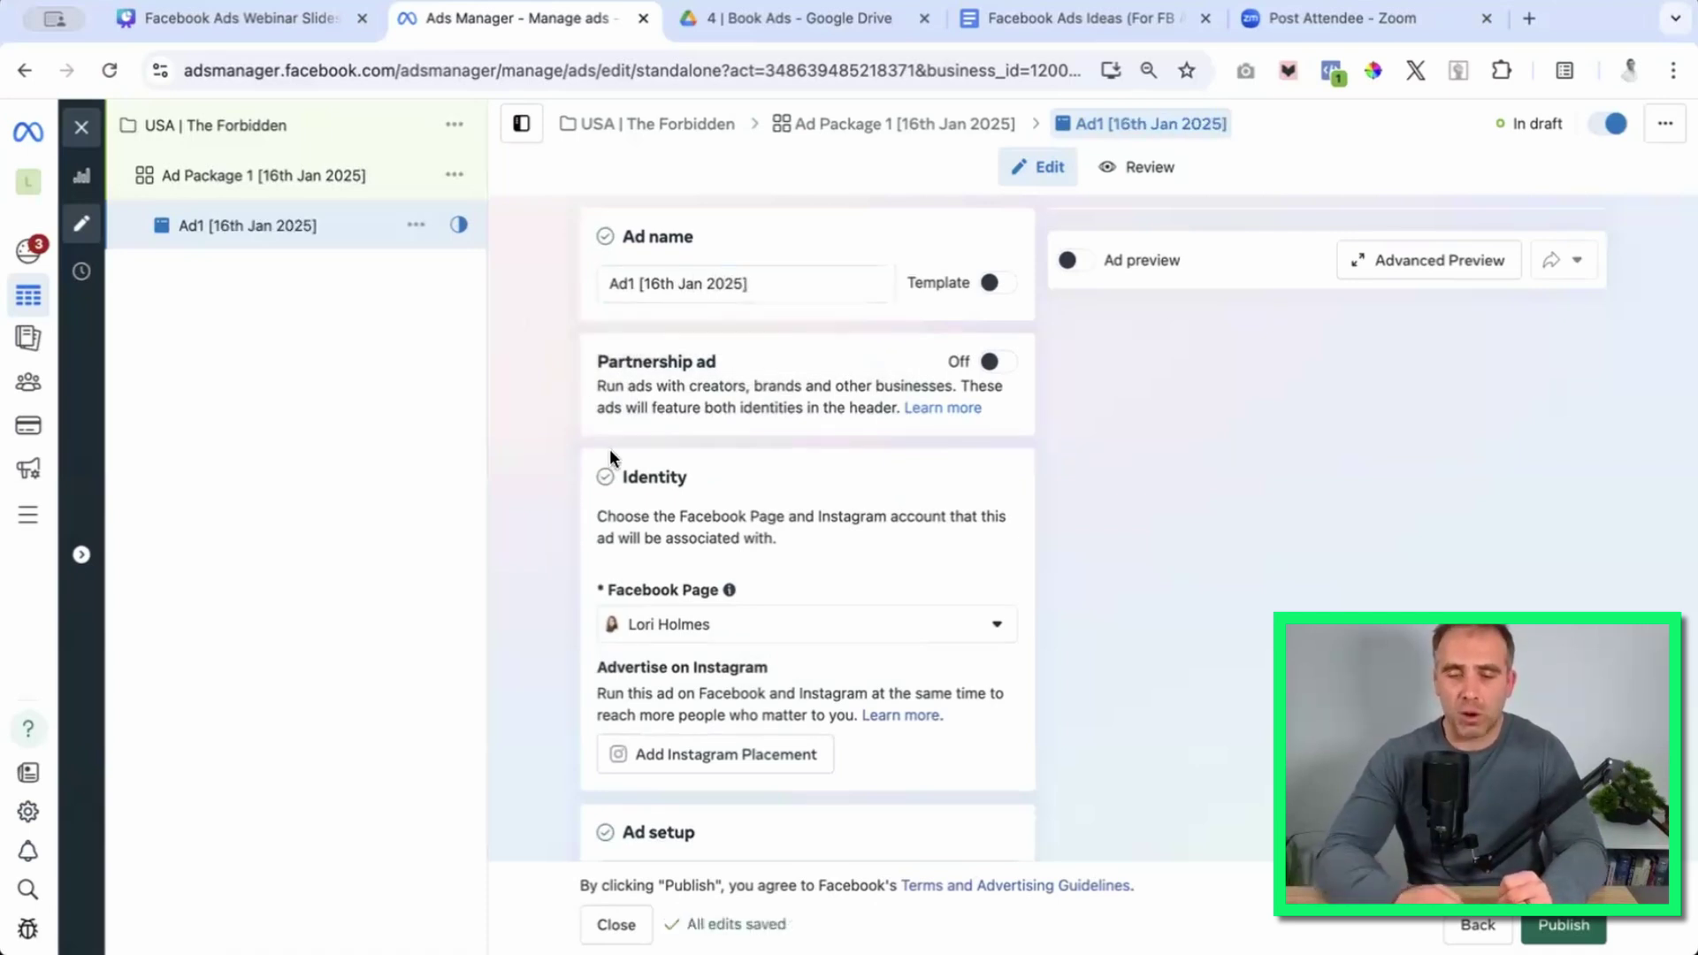
Review the ad's Facebook Page identity, media setup, format and multi-advertiser ads settings.
scroll(531, 485, "down", 3)
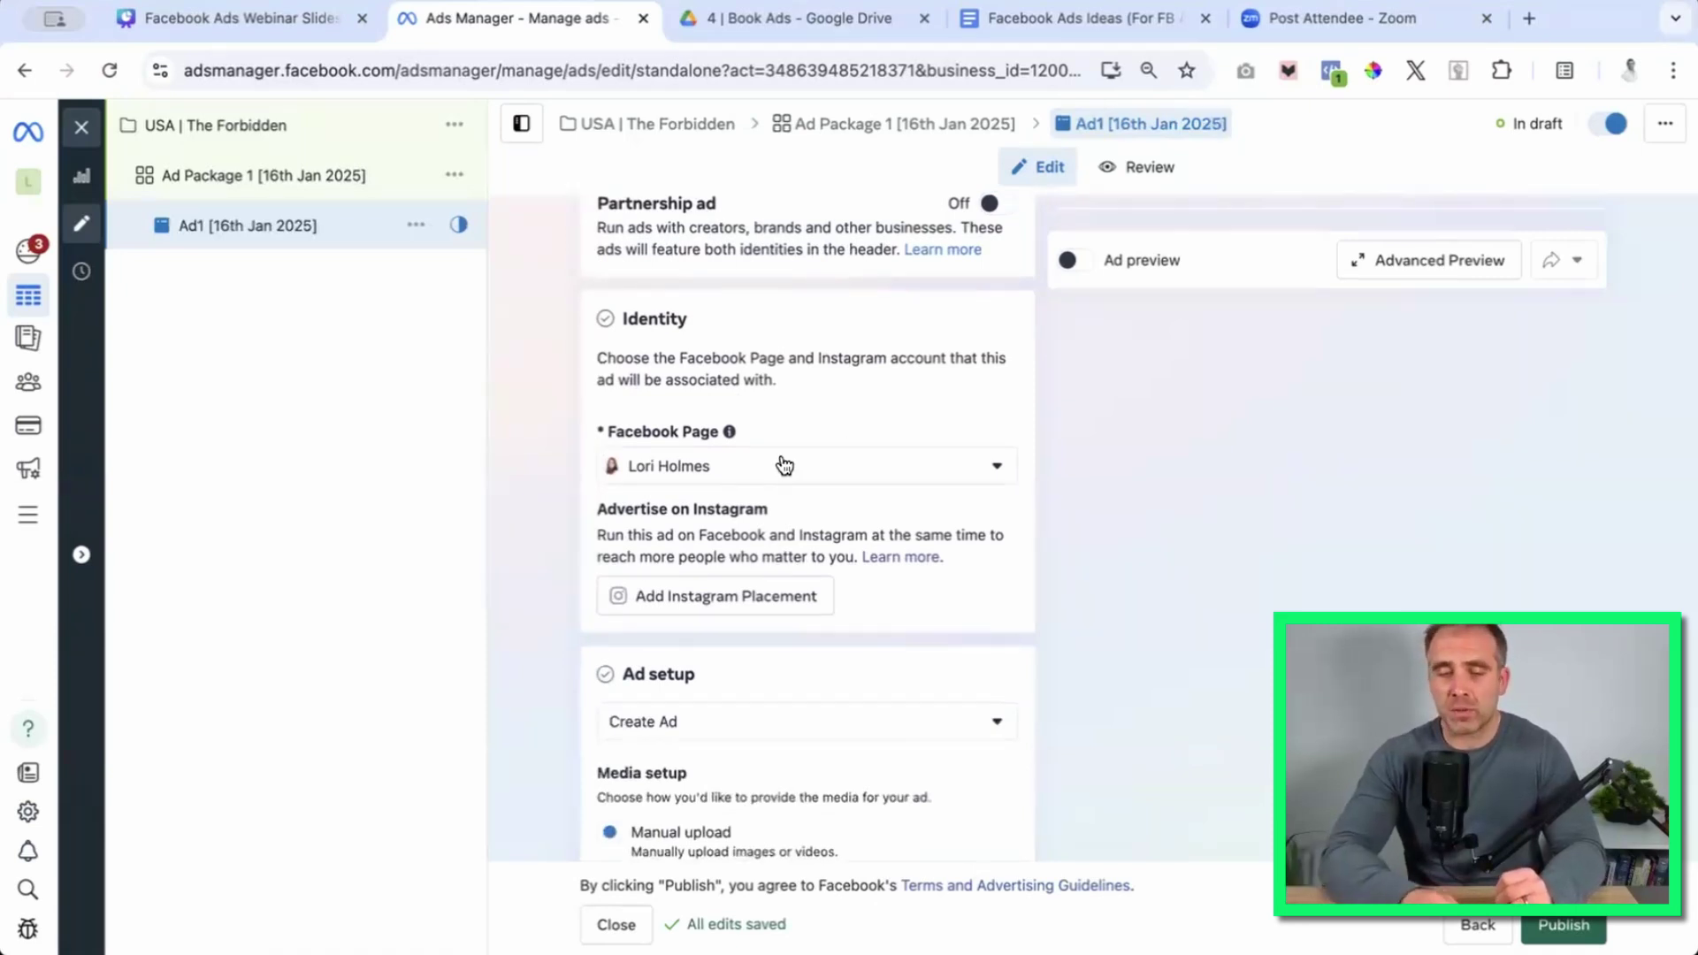
left_click(785, 466)
left_click(763, 465)
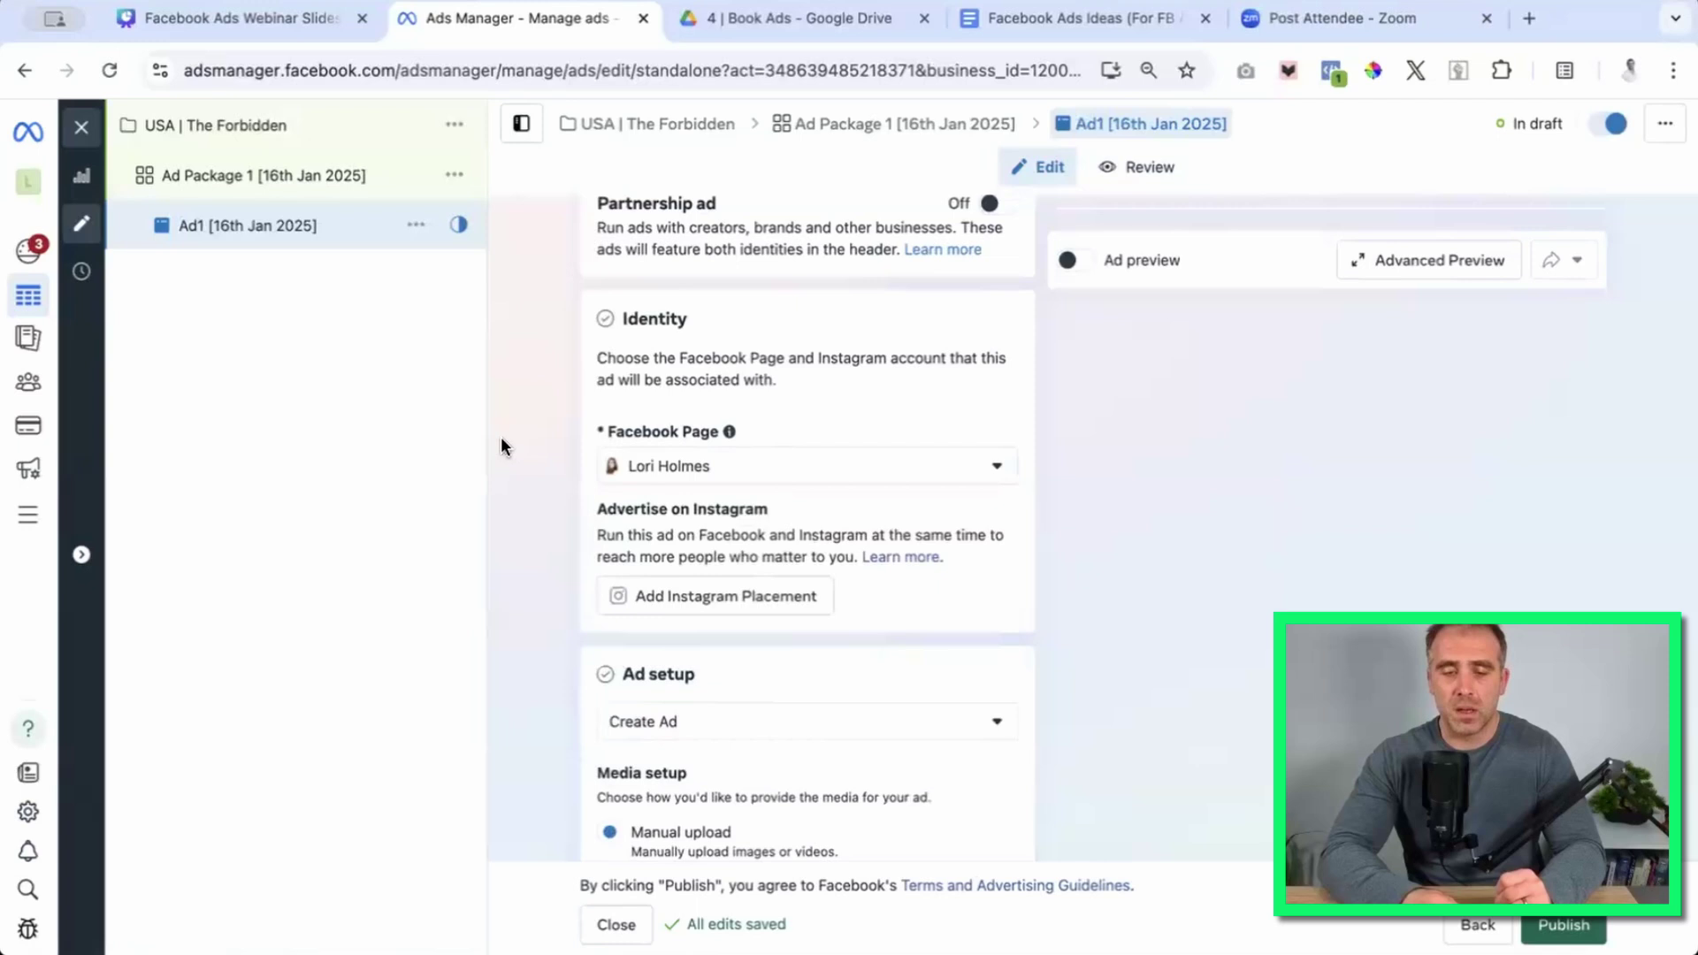
scroll(501, 437, "down", 4)
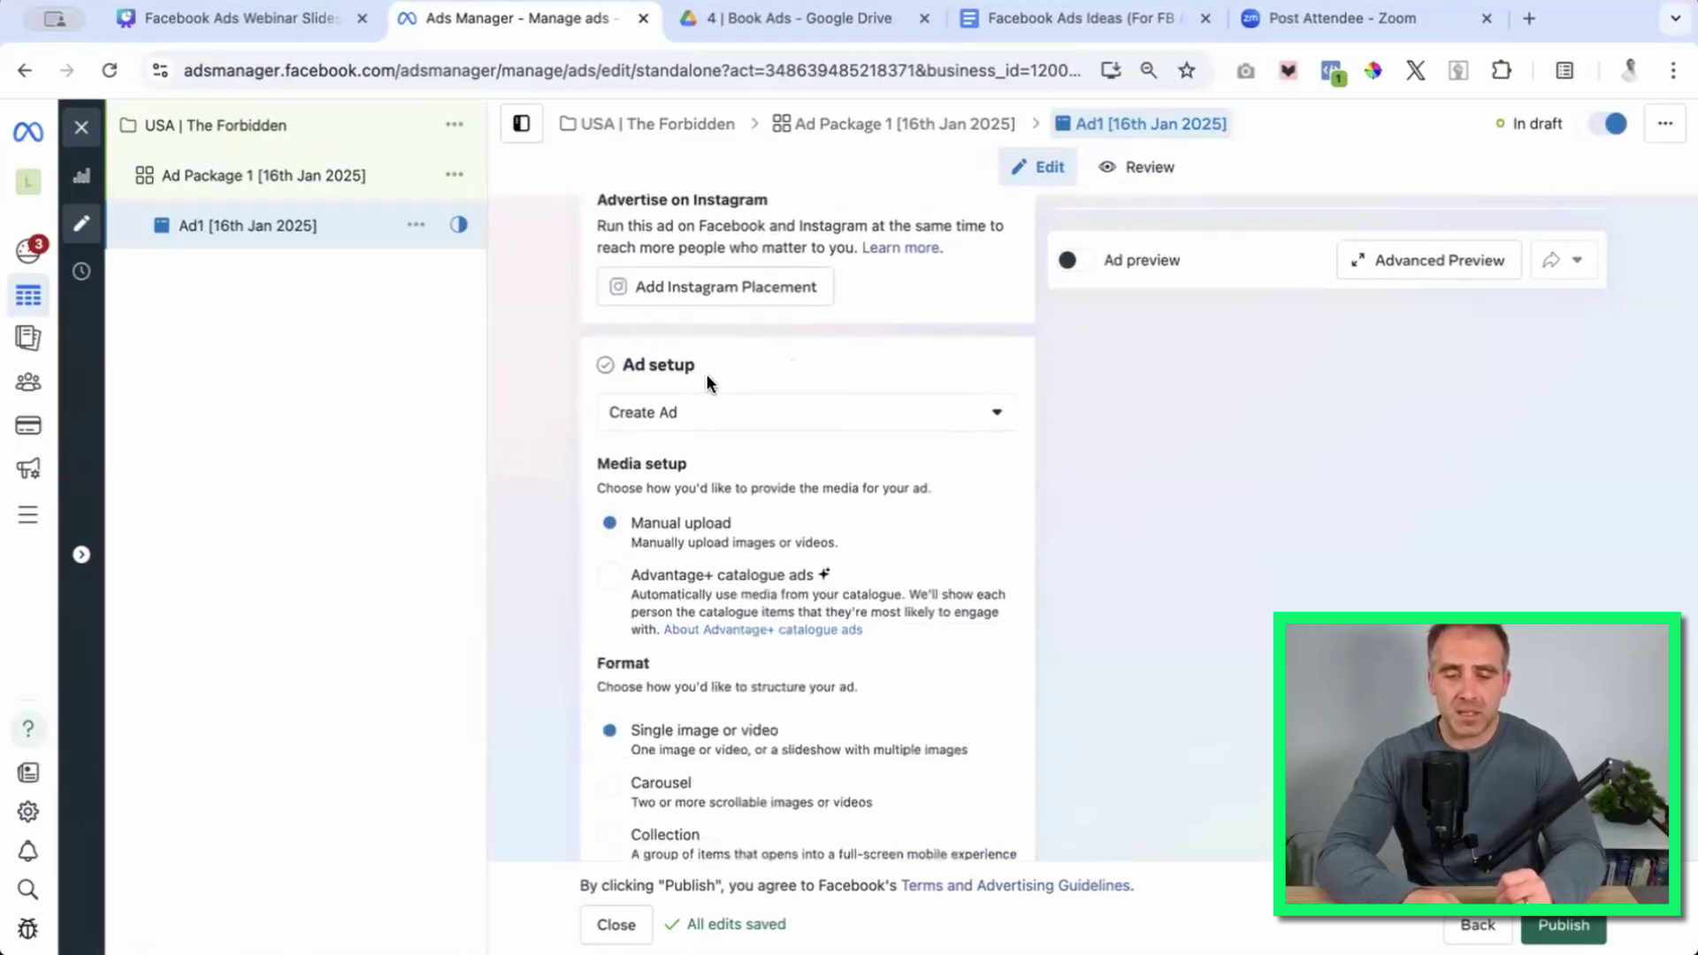
scroll(682, 551, "down", 3)
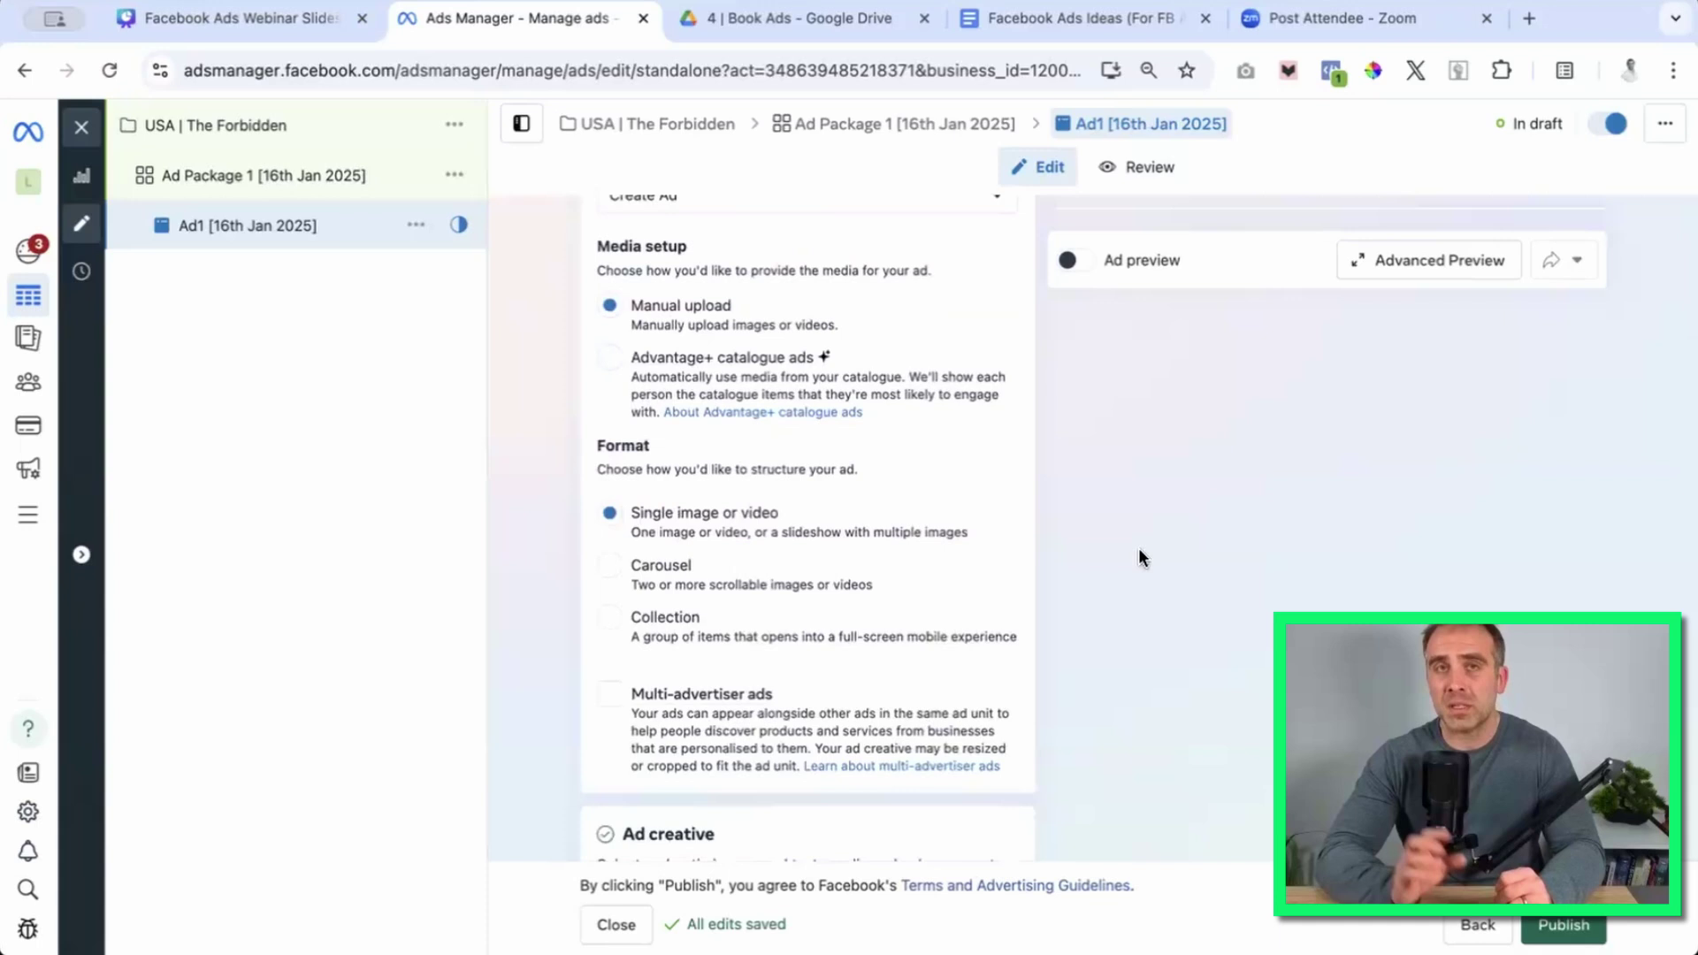
scroll(1140, 555, "down", 2)
scroll(1139, 555, "down", 2)
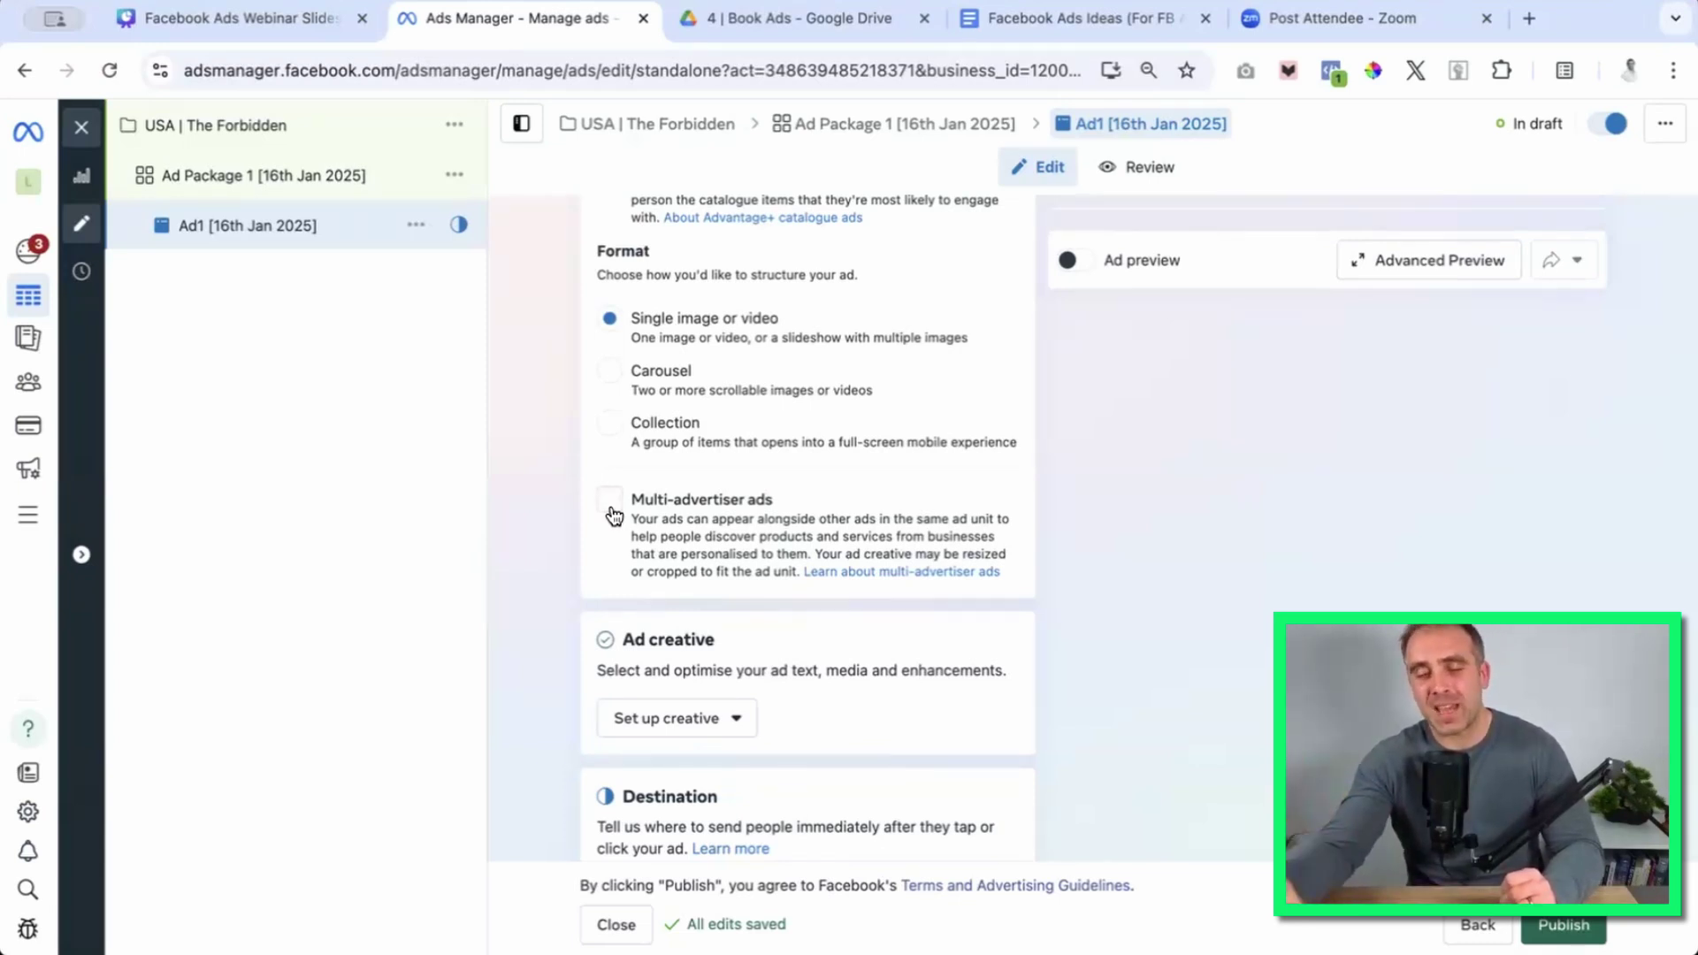
Start setting up an image ad creative, set its catalogue to Not connected and open the creative's text settings.
scroll(603, 518, "down", 2)
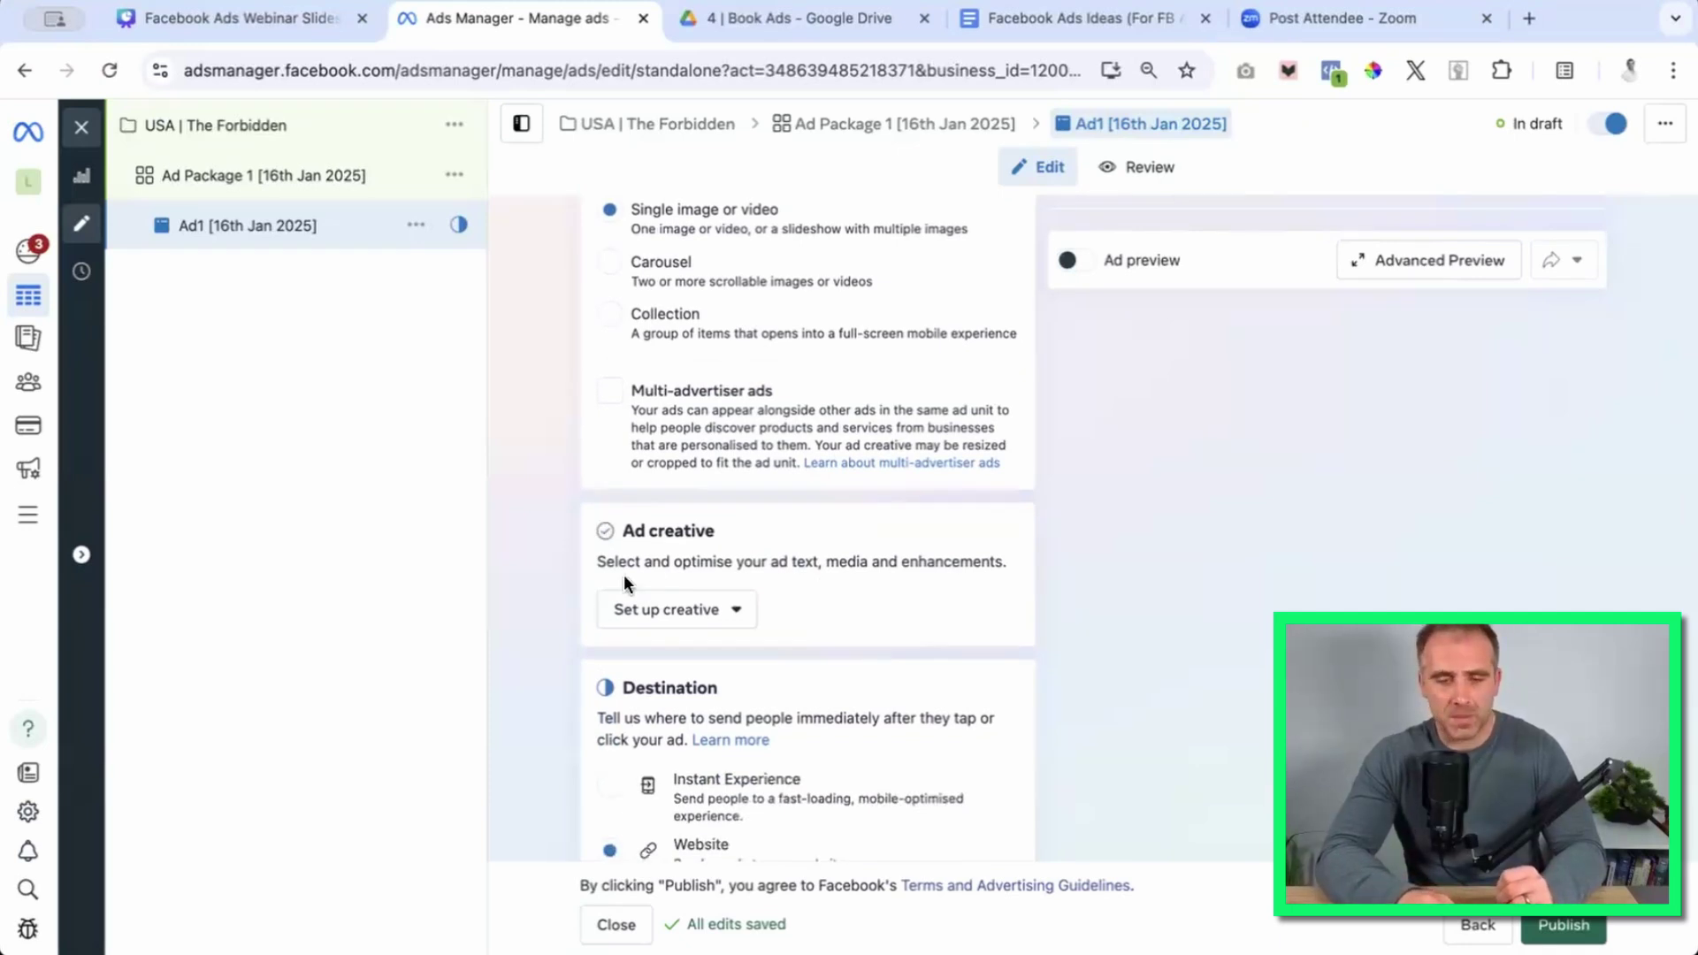
left_click(683, 618)
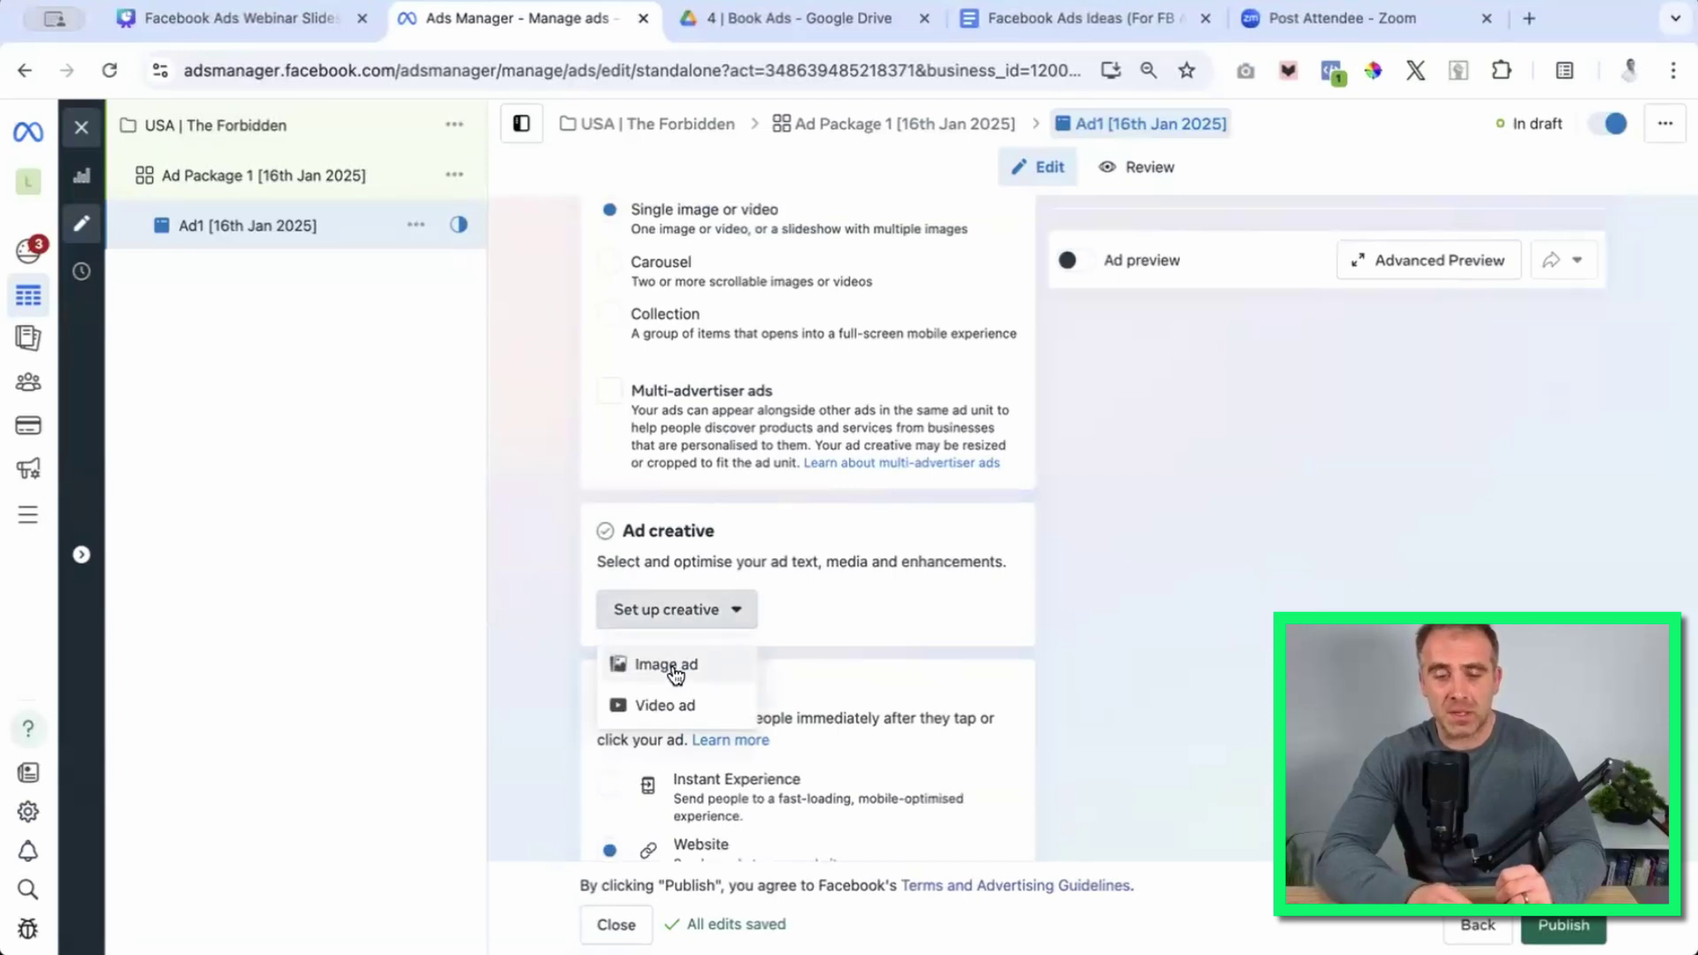
left_click(672, 665)
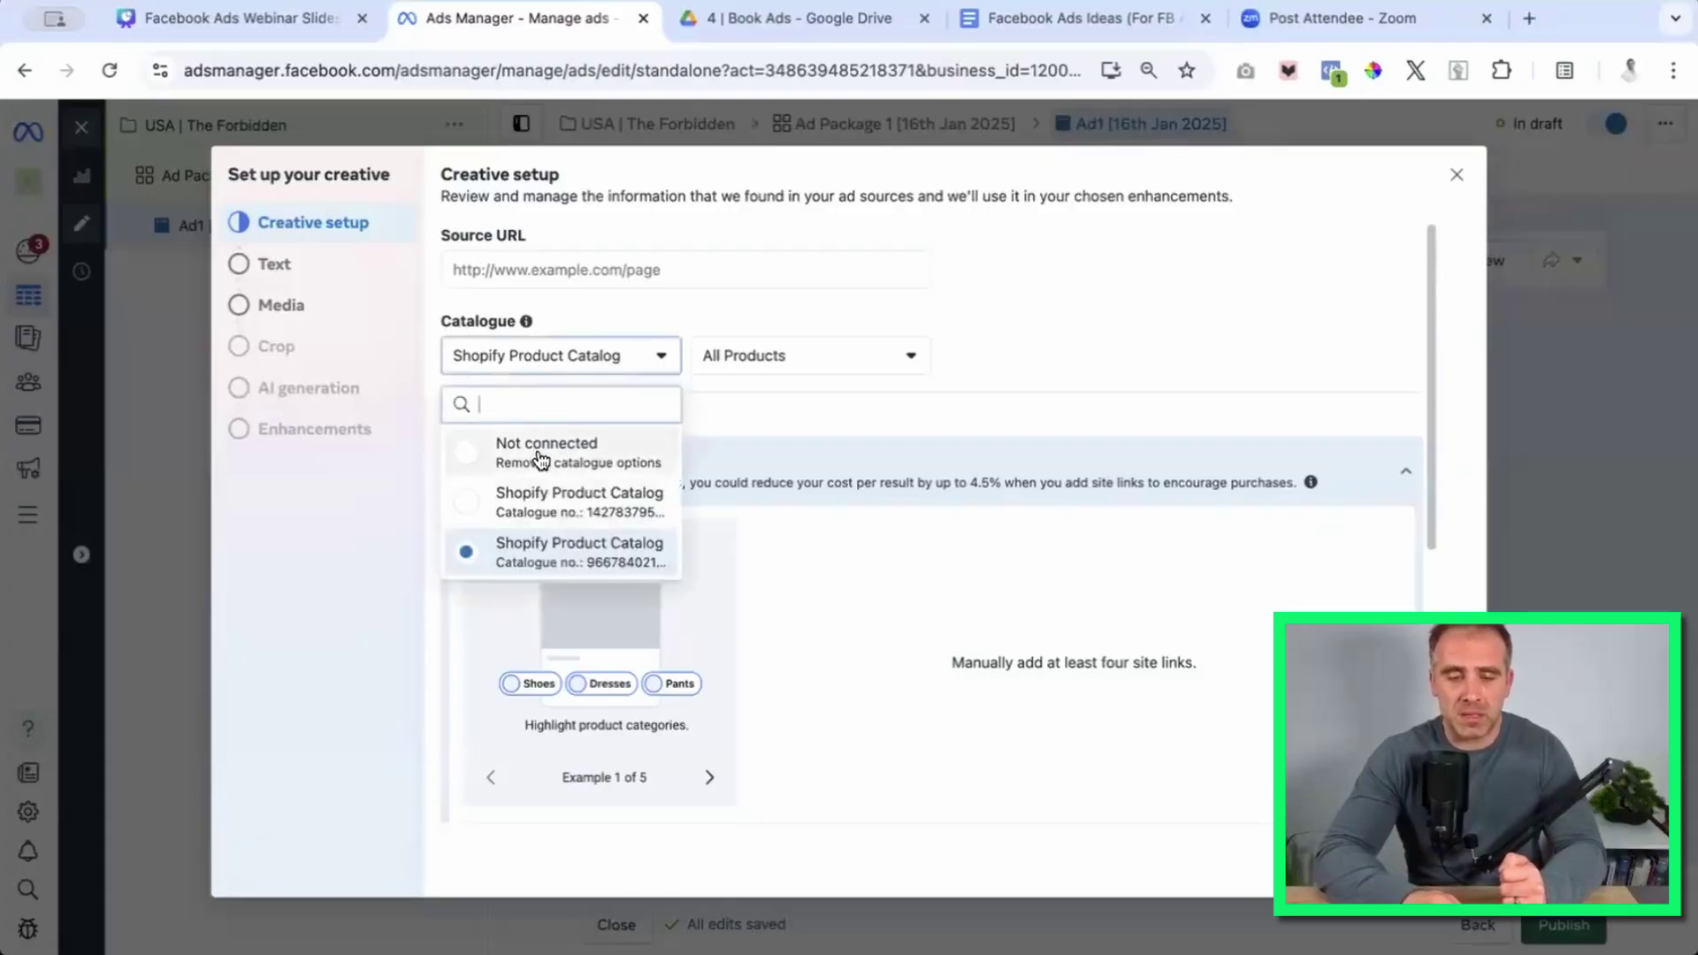
left_click(539, 453)
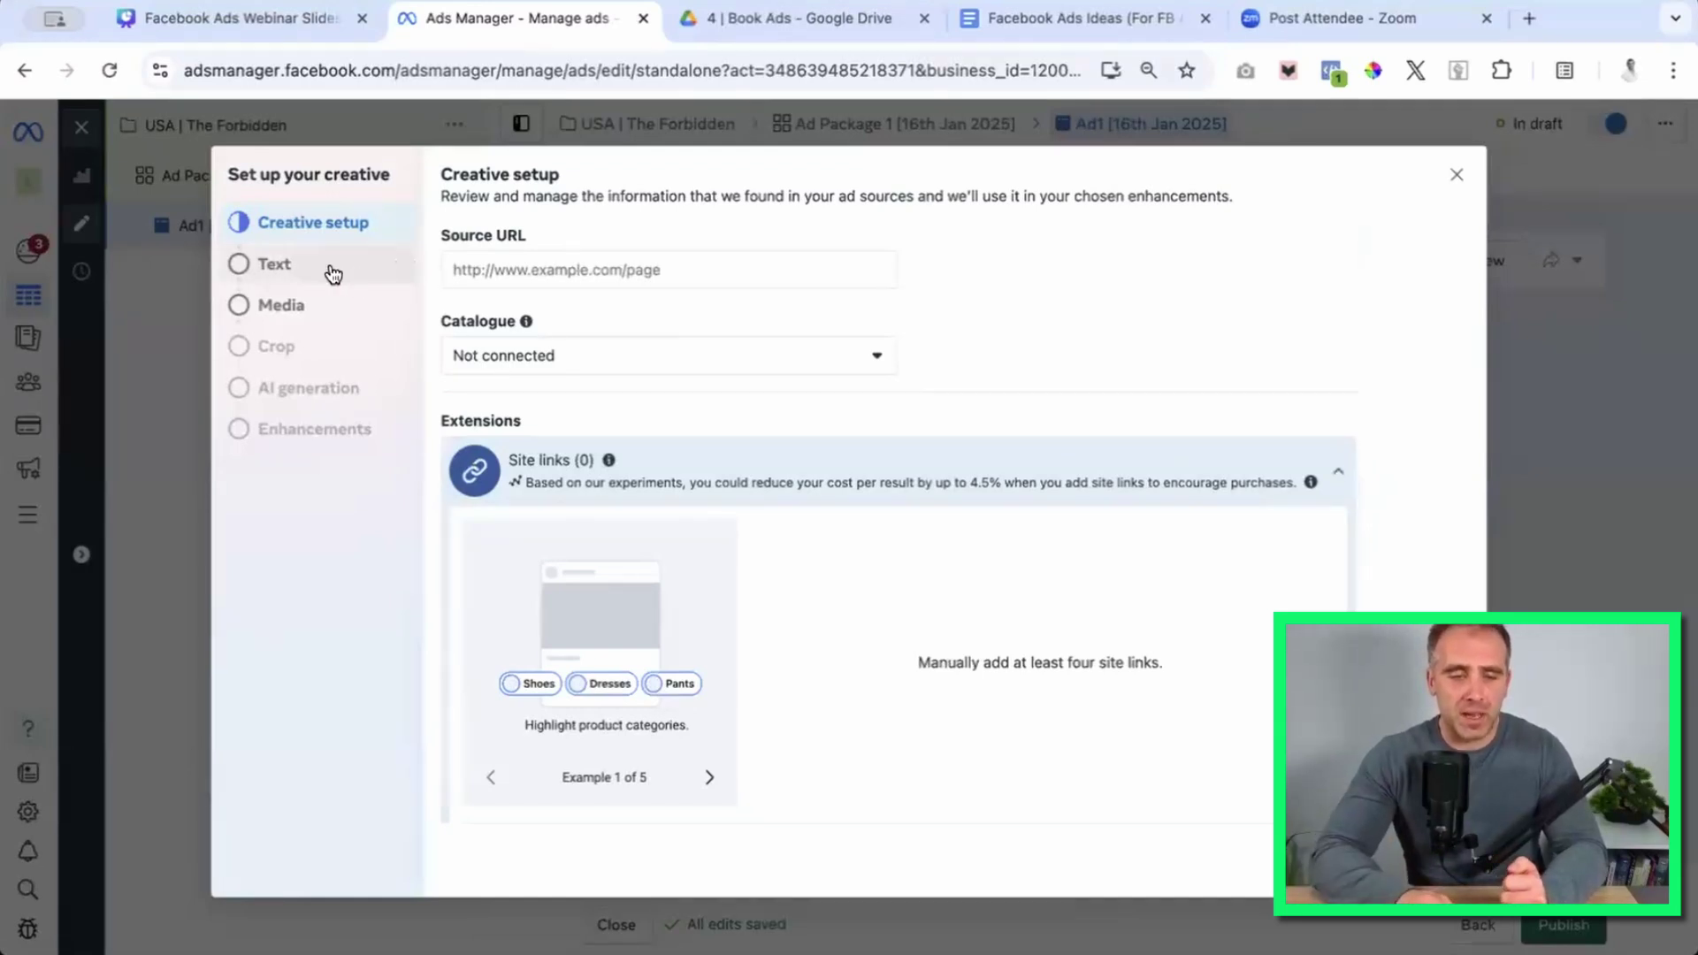
left_click(292, 273)
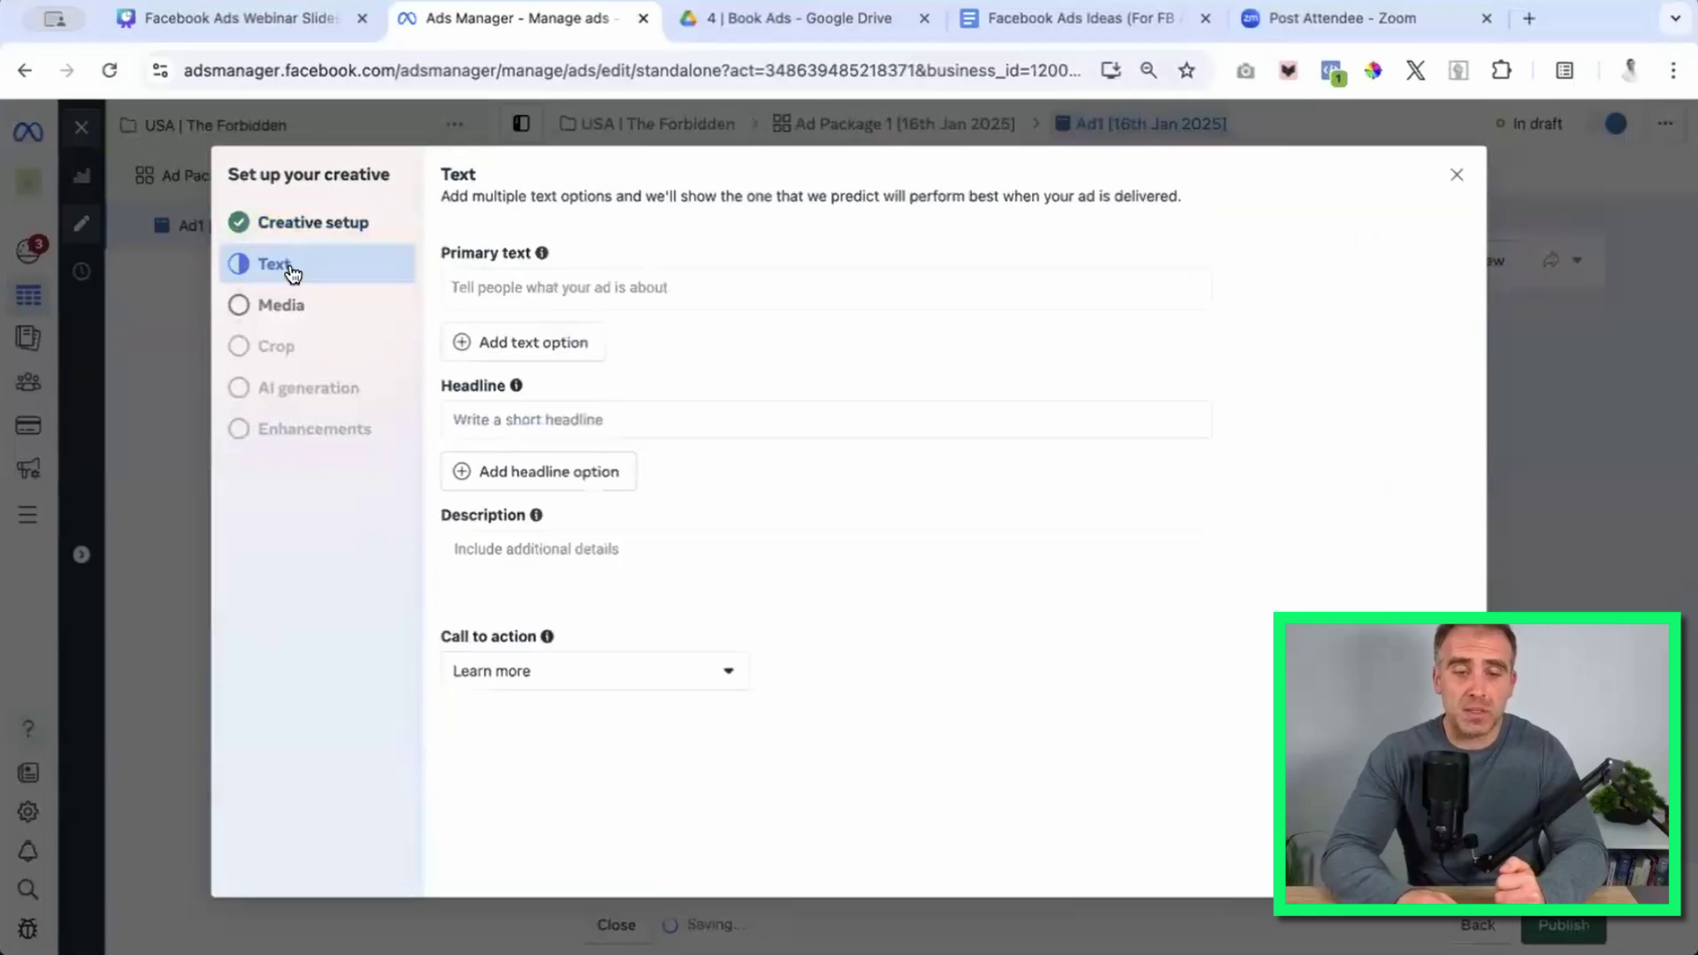
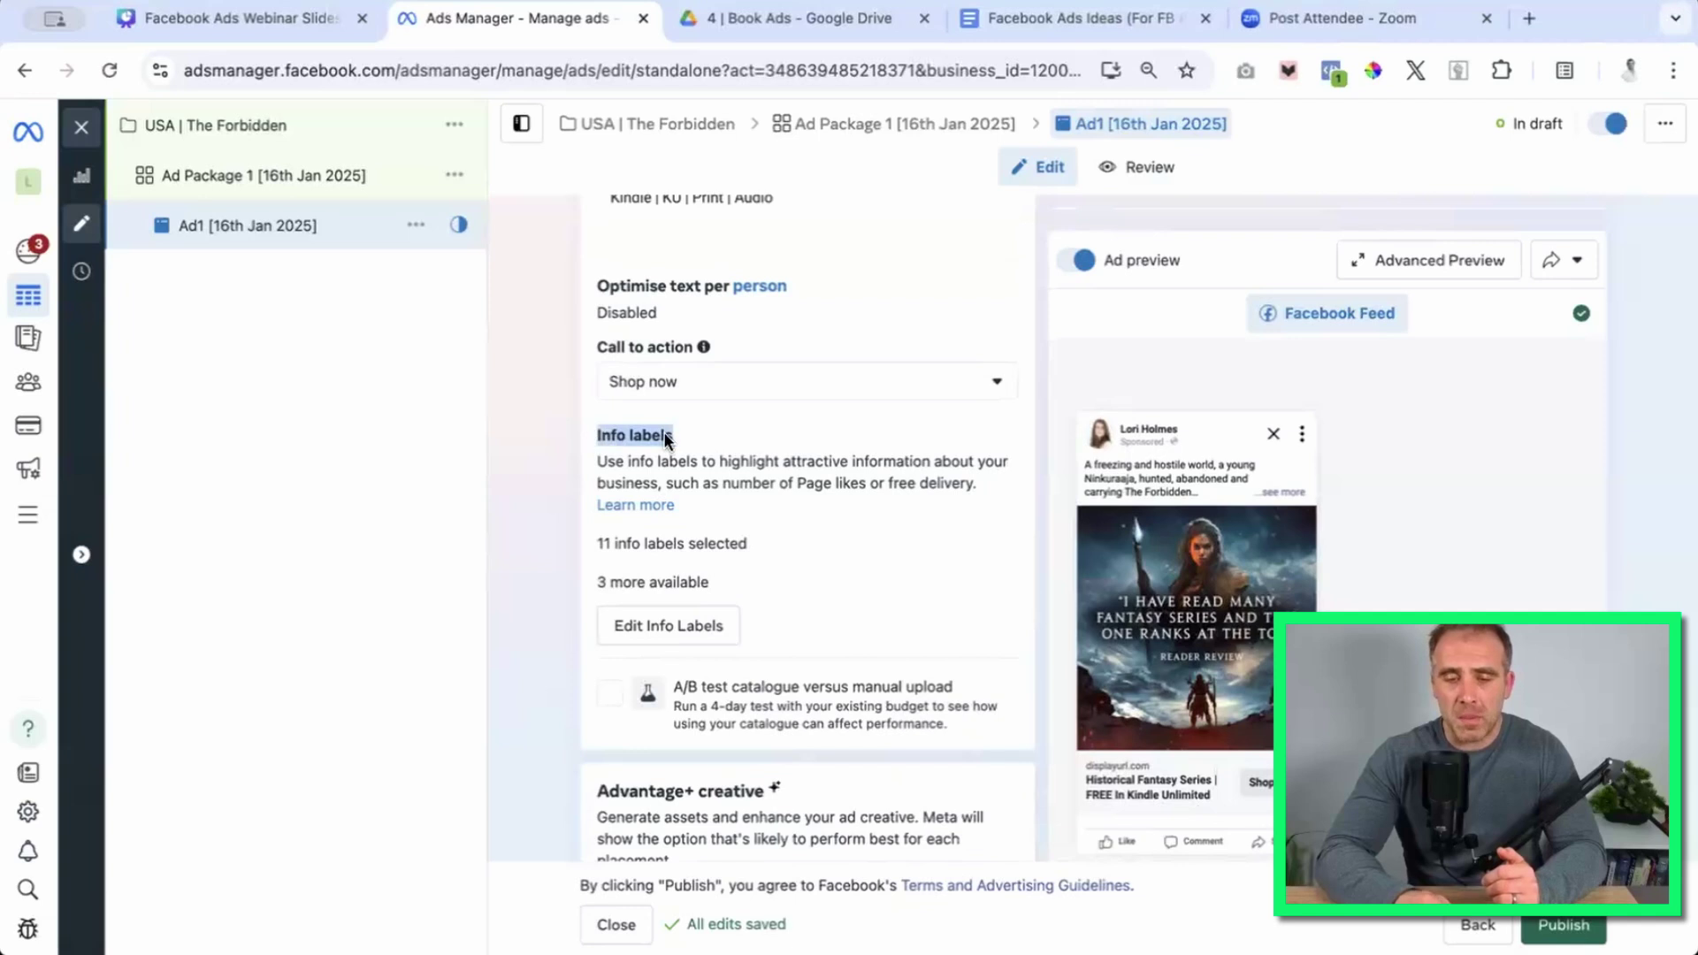
Turn off all of the ad's profile info labels, including business information and social cues.
left_click(772, 598)
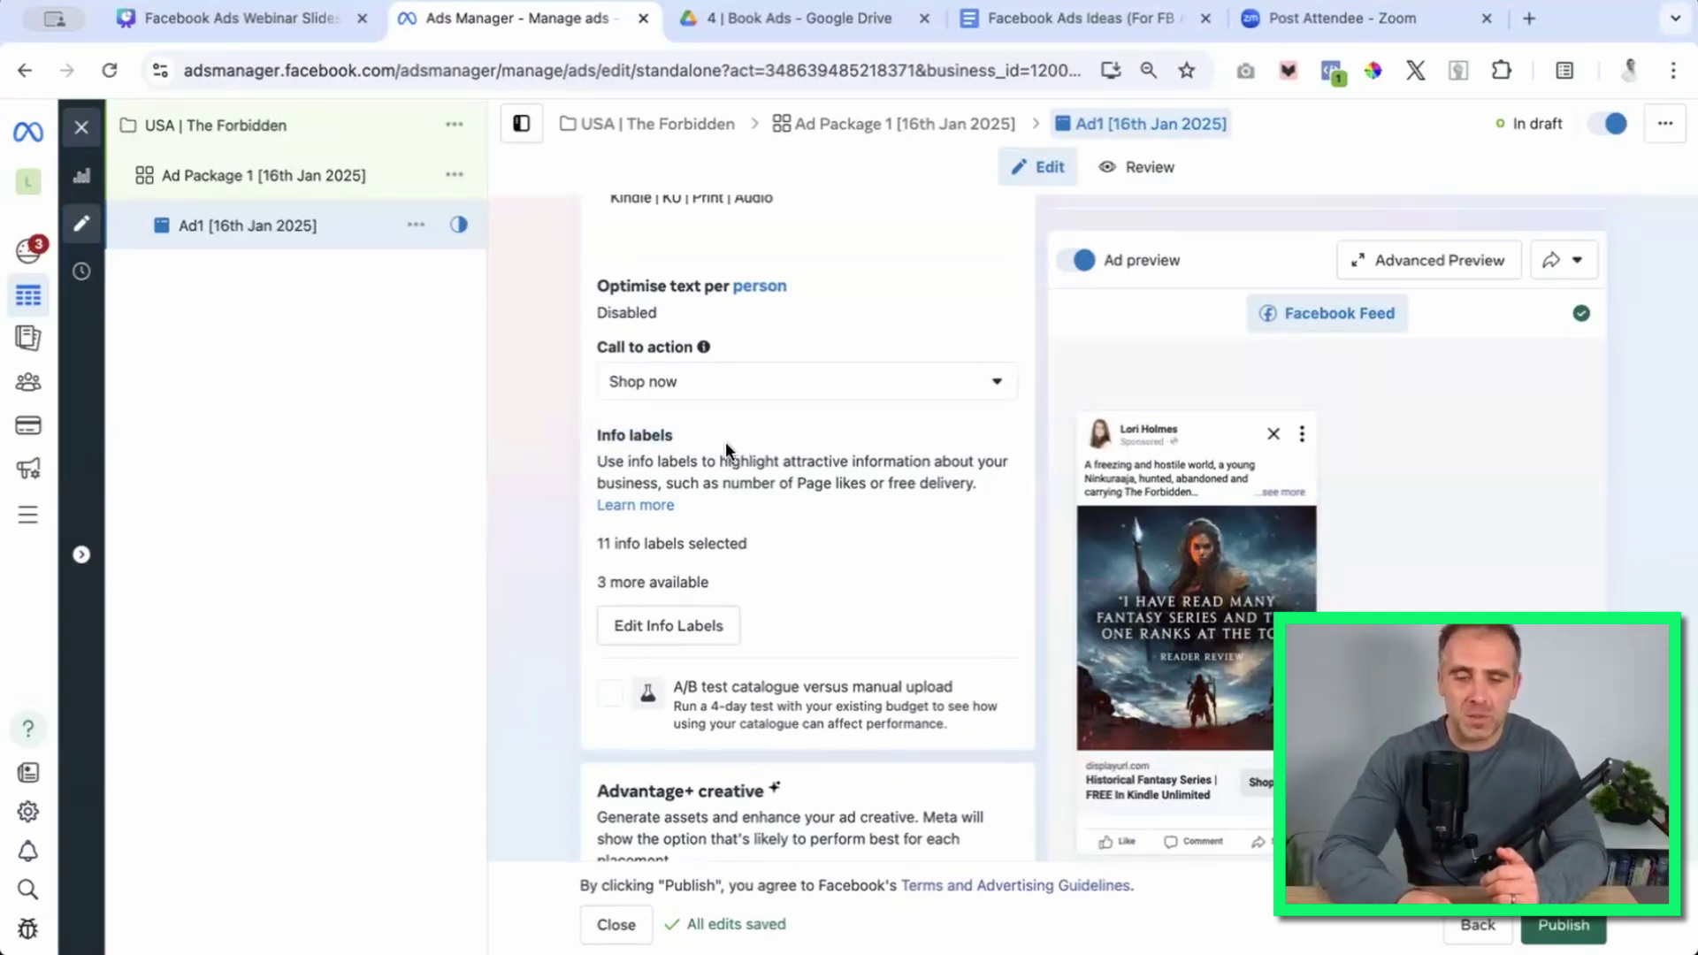
left_click(653, 641)
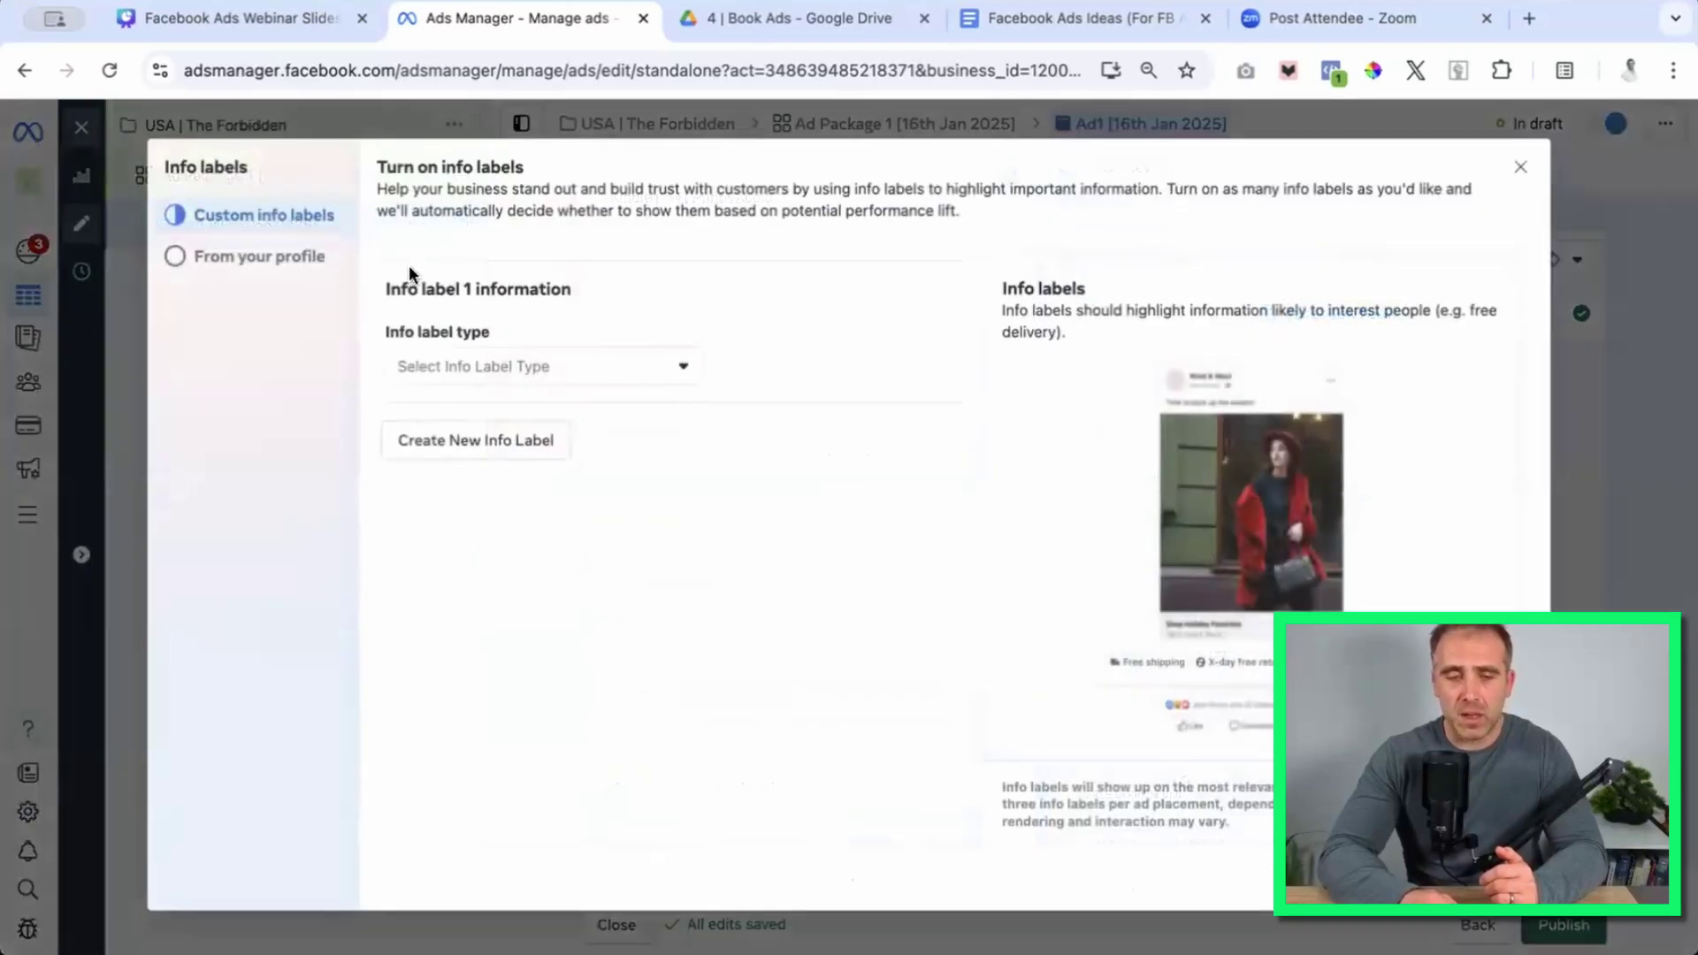
left_click(269, 257)
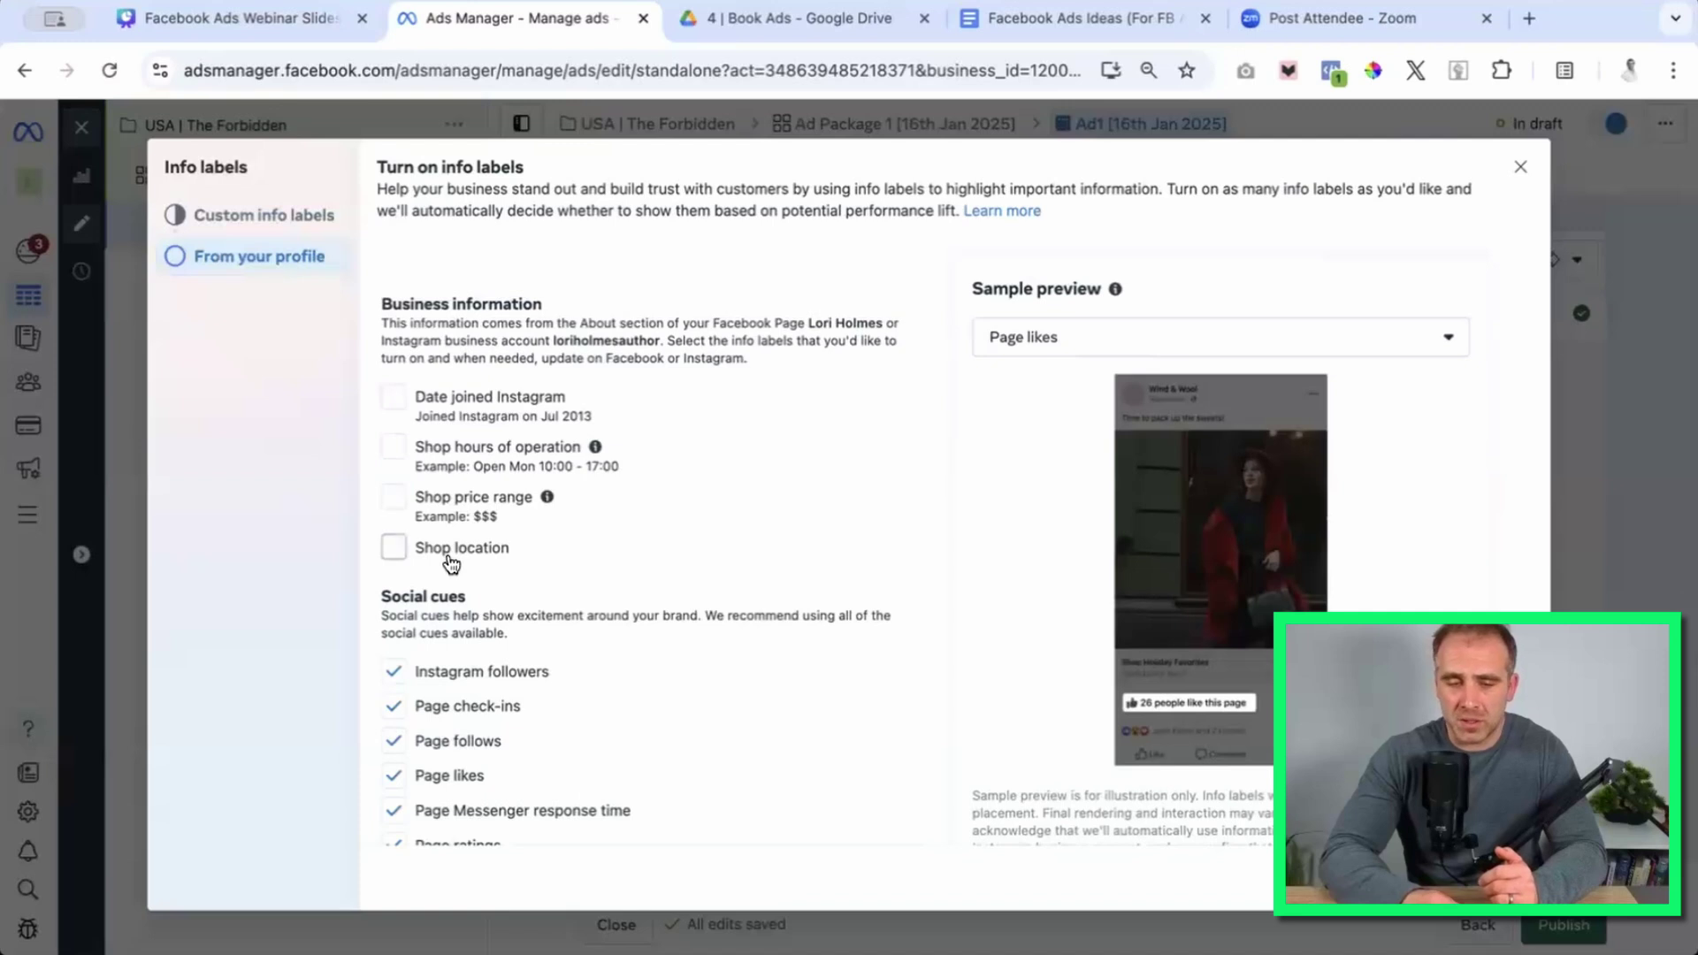
scroll(451, 563, "down", 2)
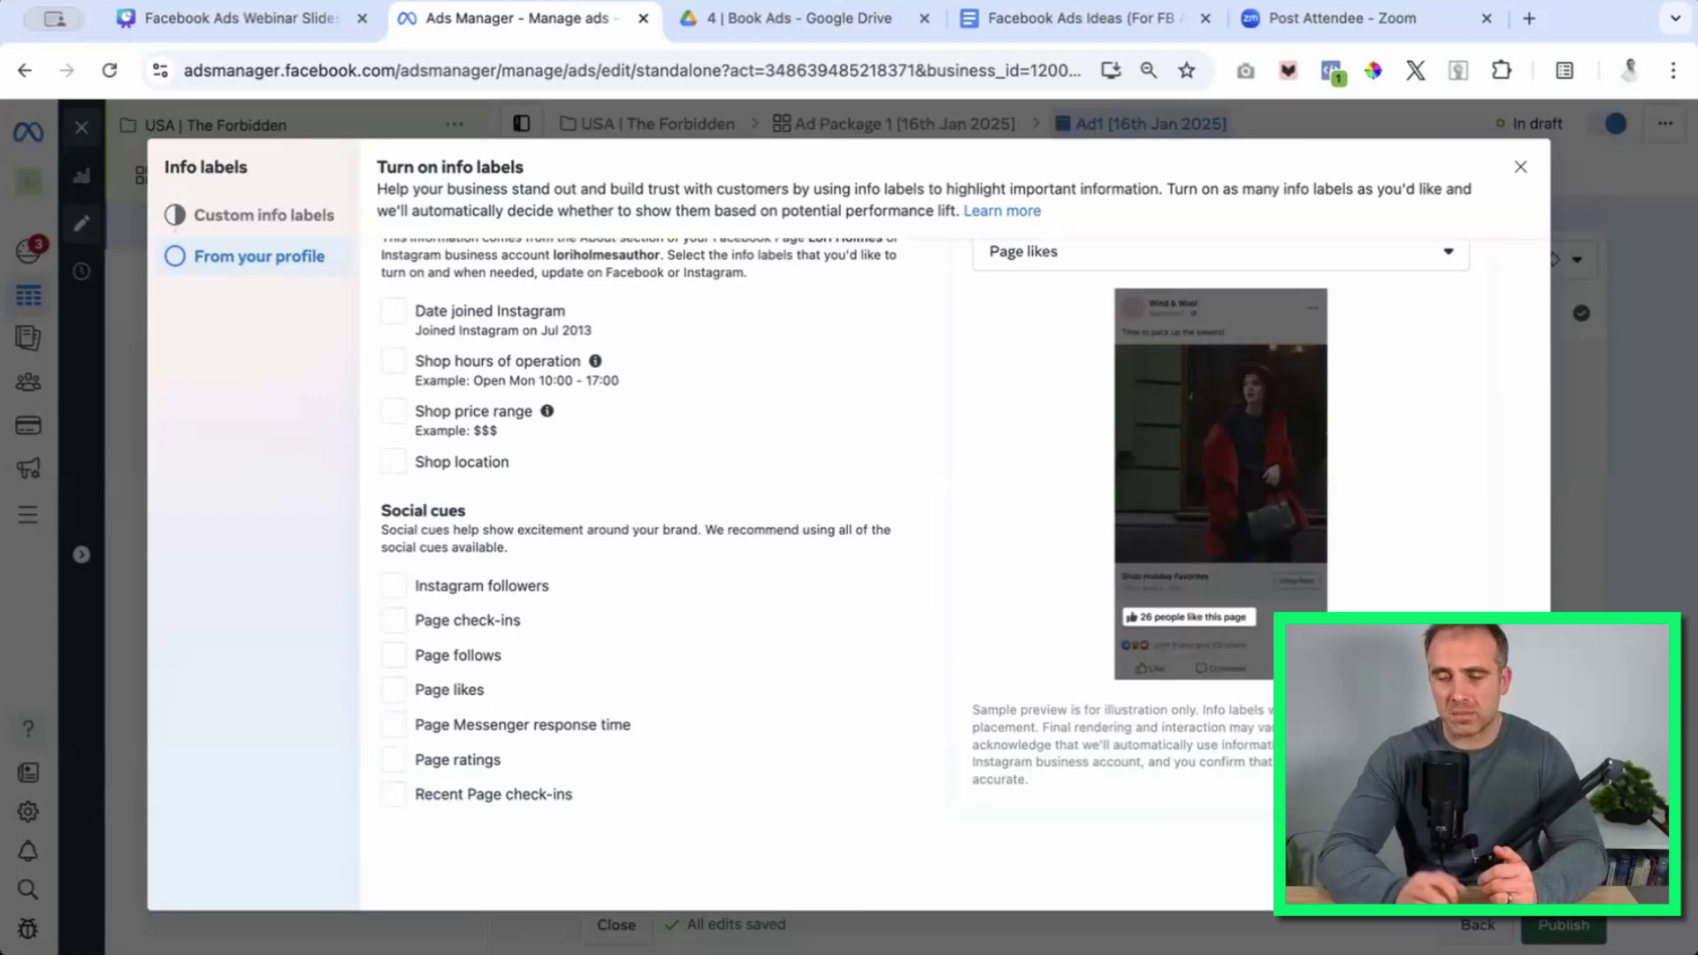
key("Escape")
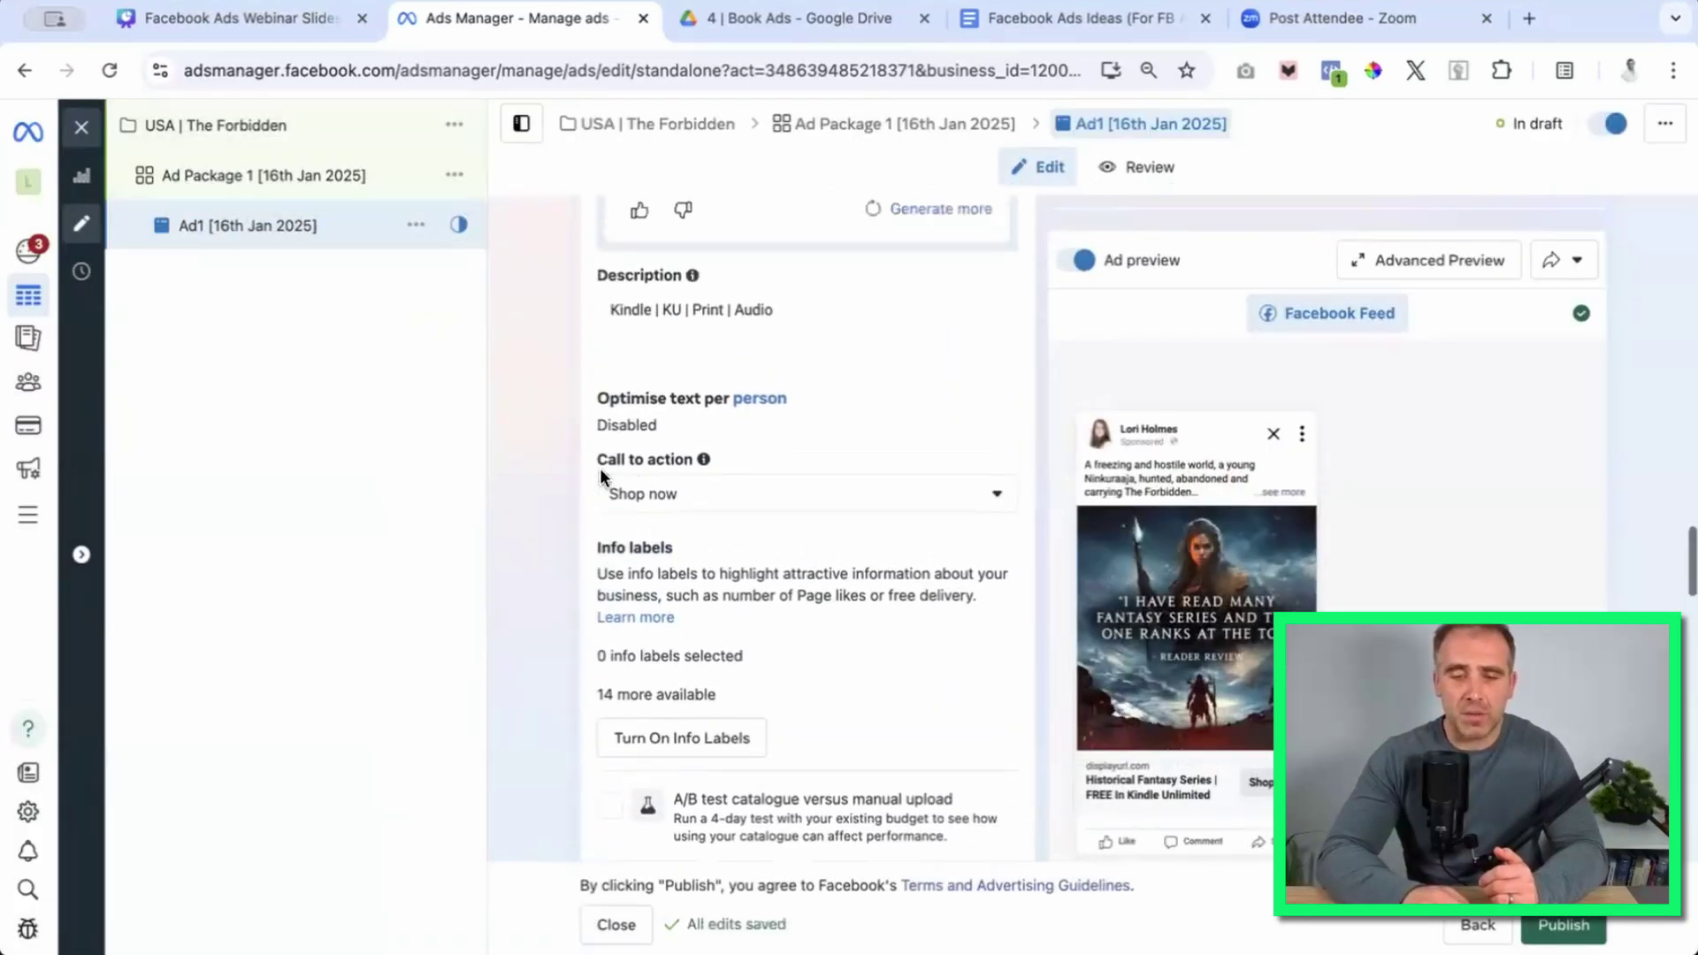
Quickly duplicate the ad Ad1 [16th Jan 2025] within the same ad set.
scroll(600, 468, "up", 6)
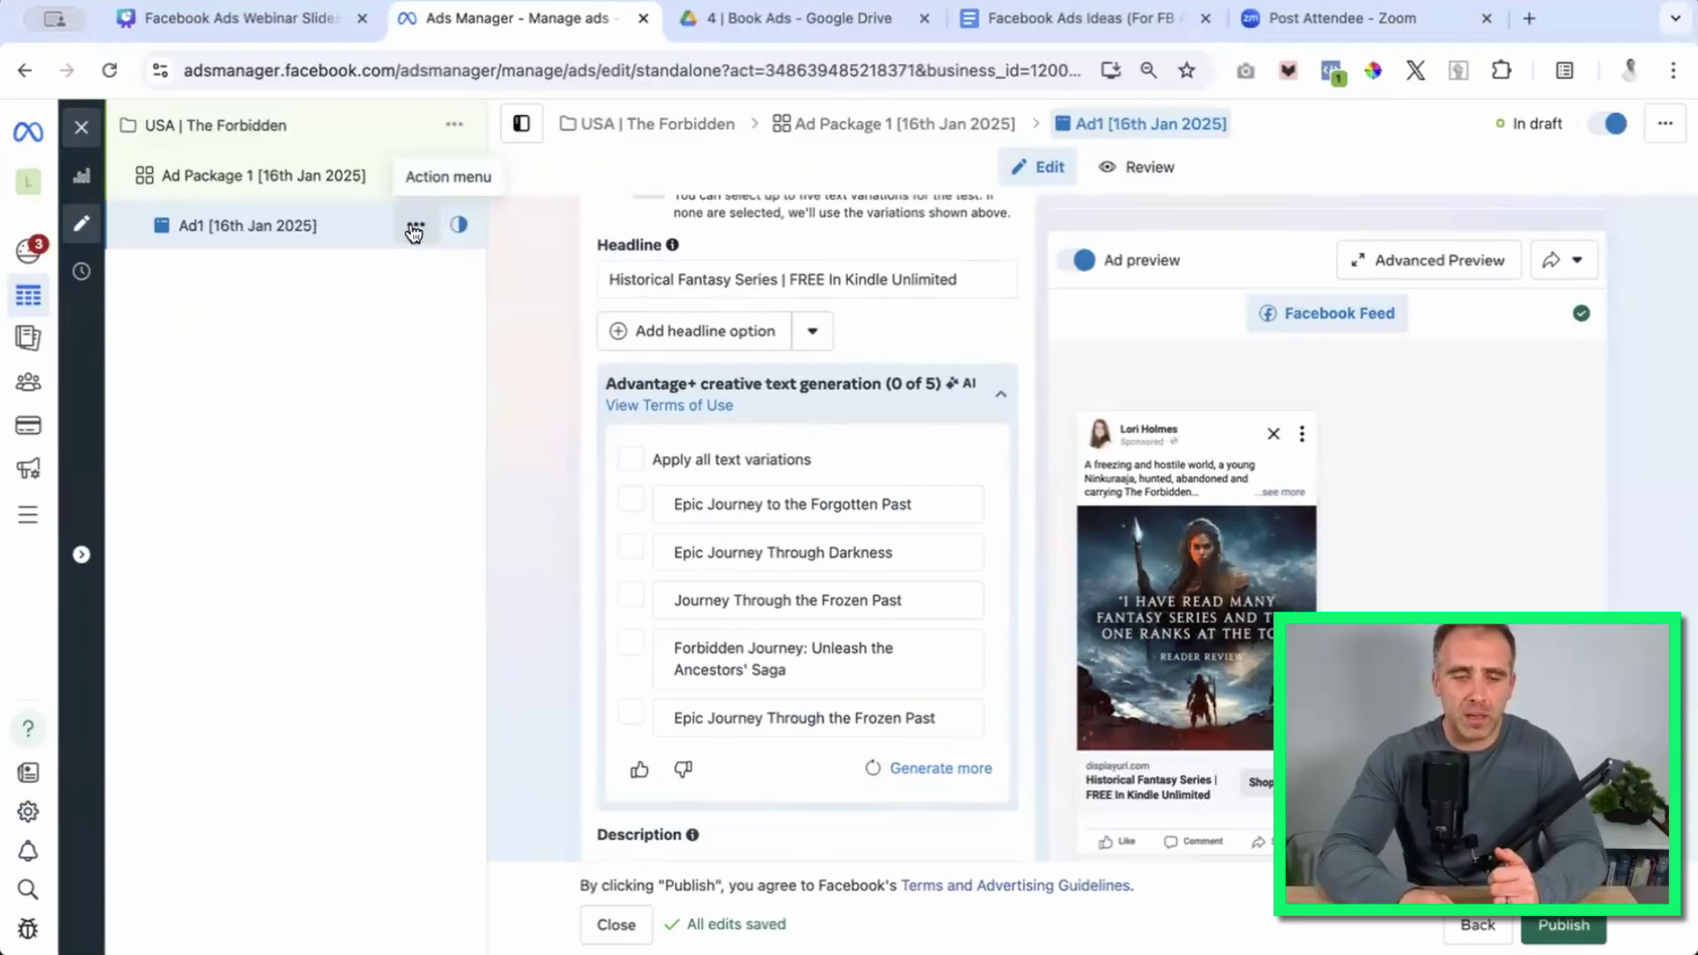
left_click(415, 228)
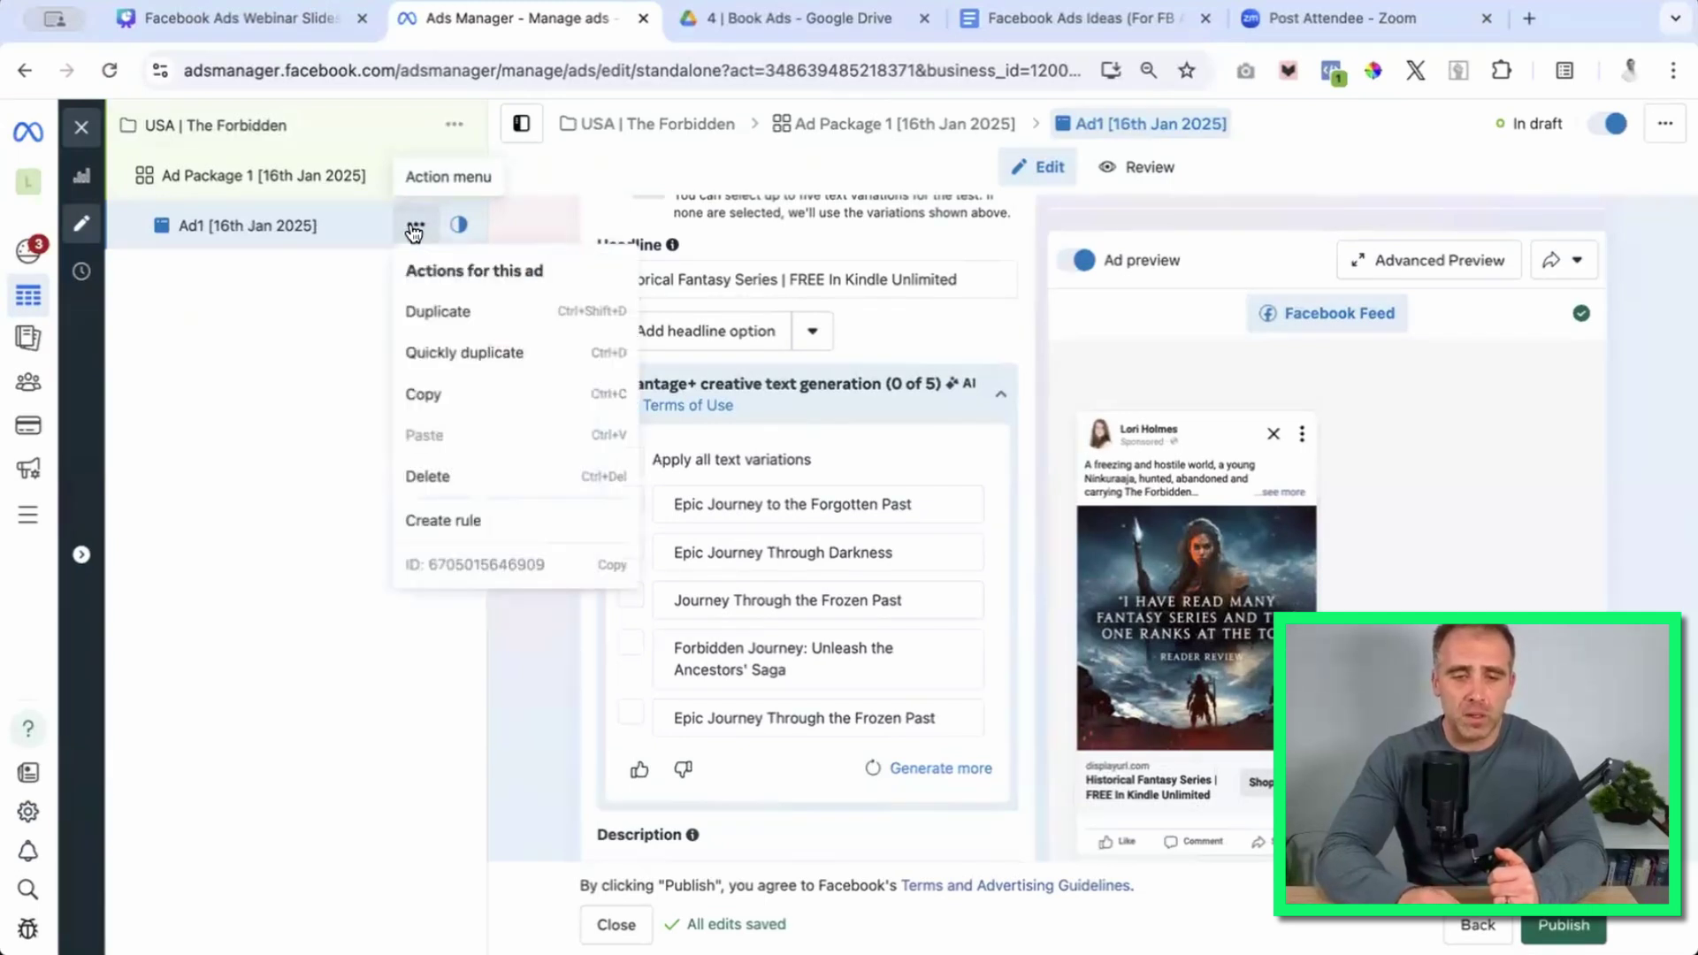
left_click(469, 352)
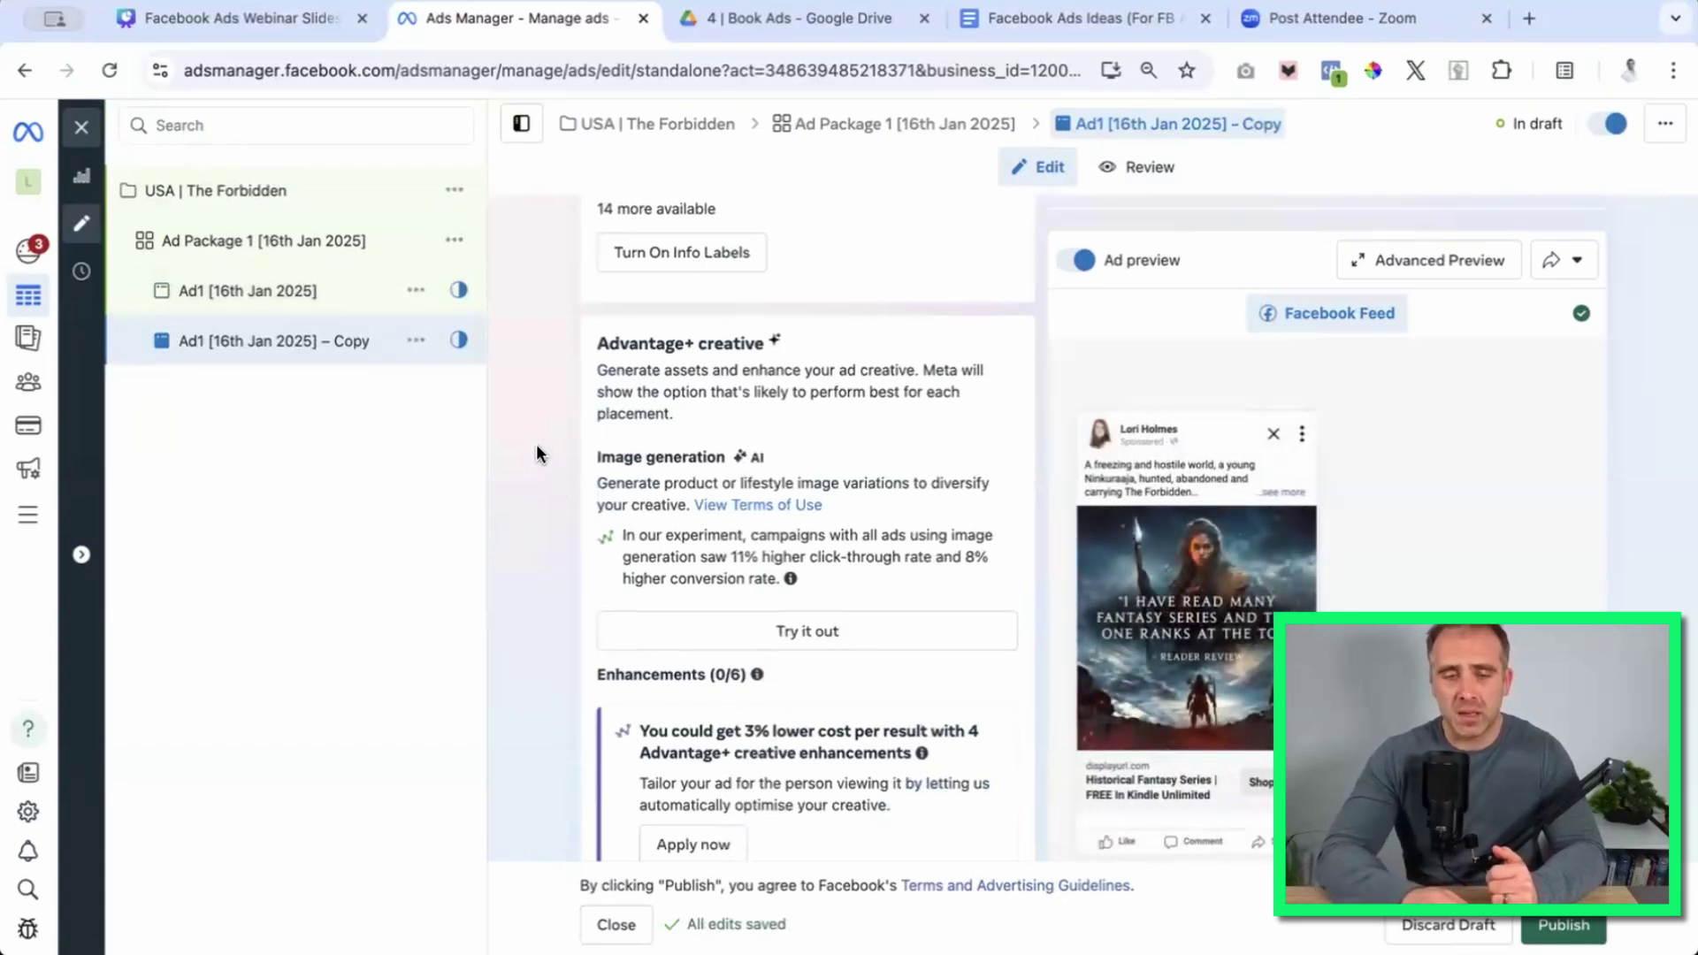
Rename the duplicated ad as "Ad2 [16th Jan 2025]".
scroll(536, 451, "up", 10)
scroll(536, 452, "up", 5)
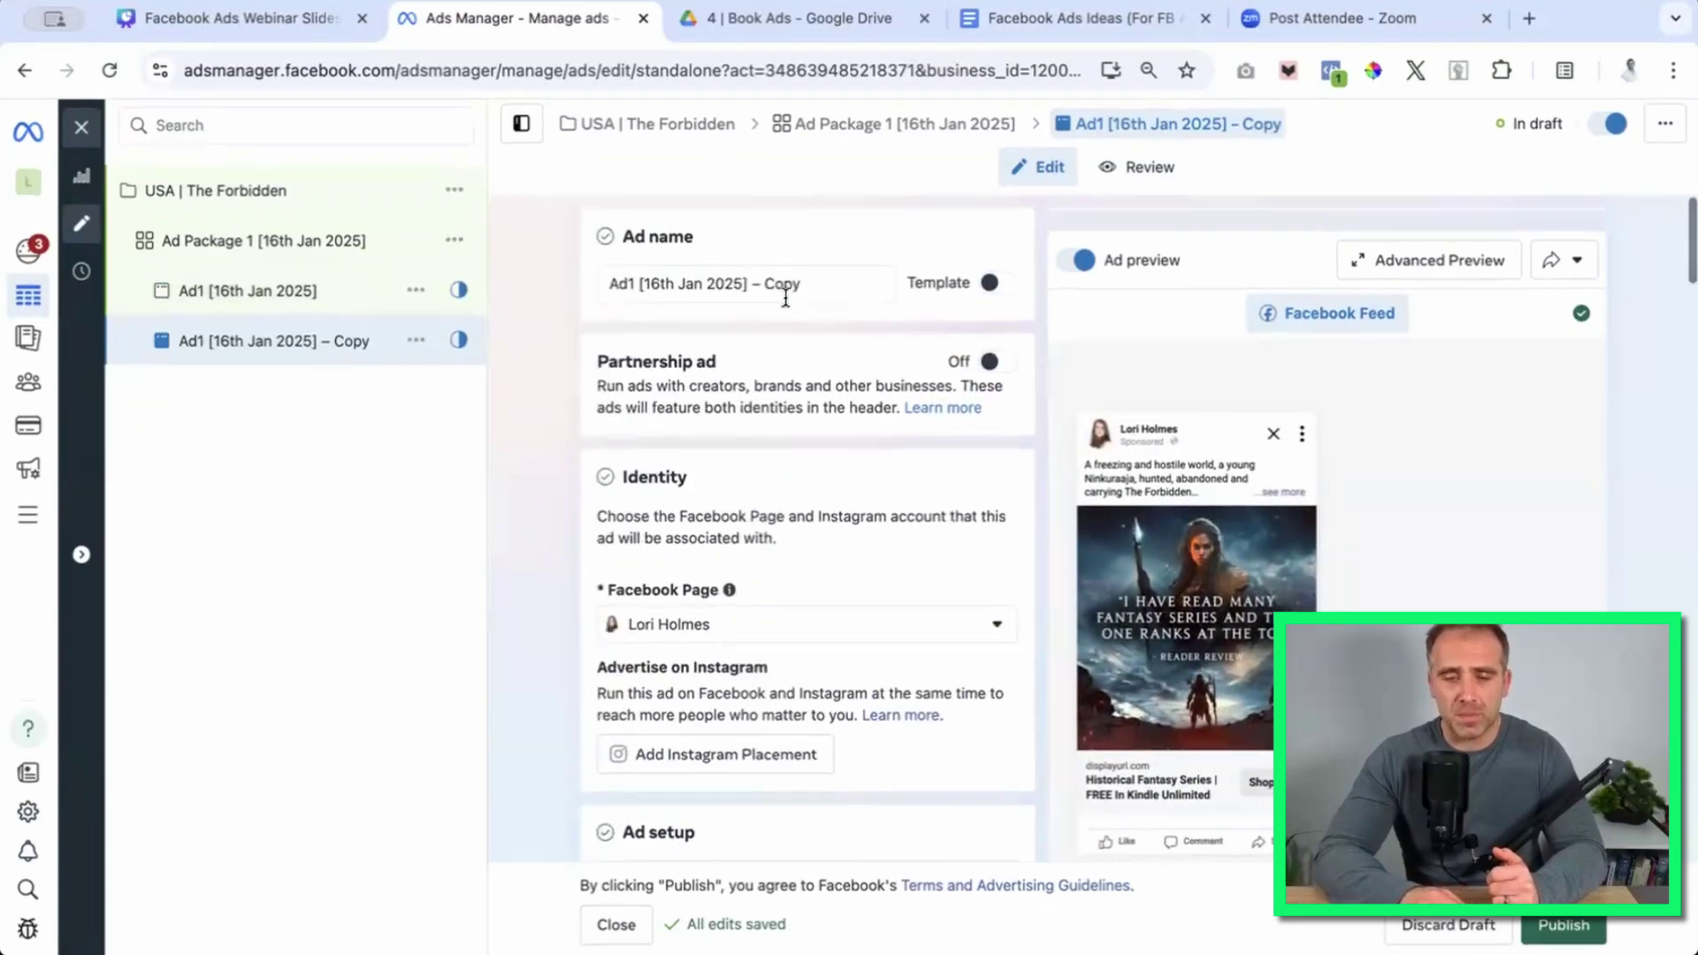
left_click(823, 286)
key("BackSpace")
key("BackSpace")
key("BackSpace")
key("BackSpace")
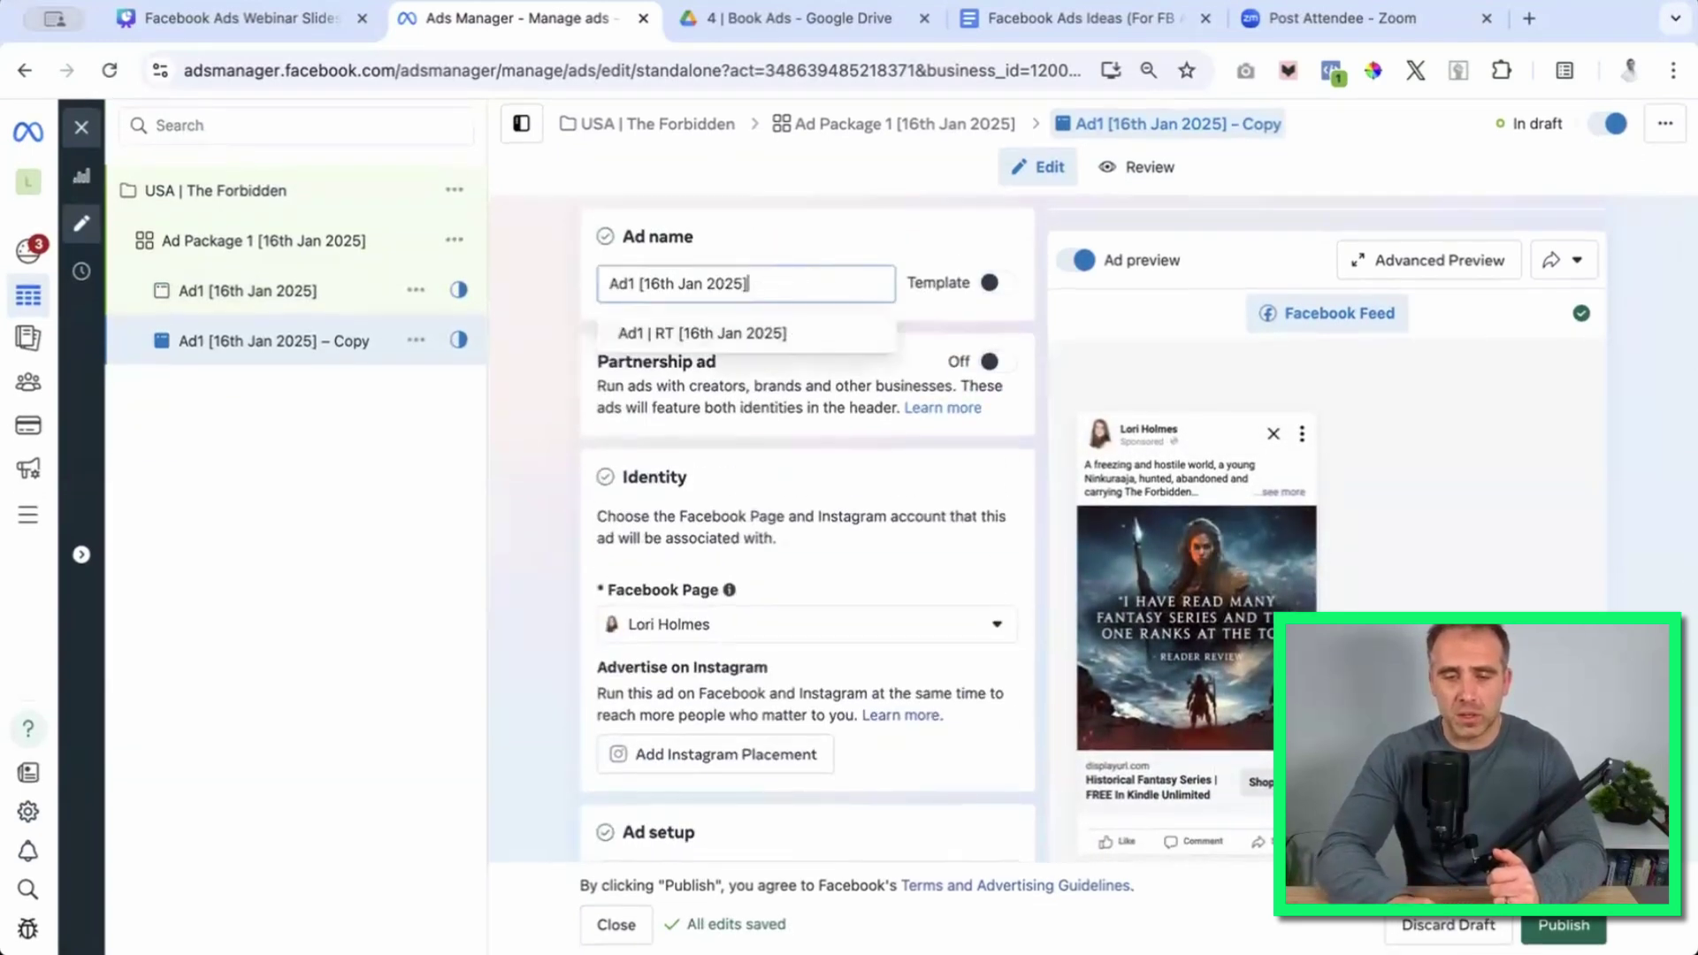
left_click(640, 286)
key("BackSpace")
type("2")
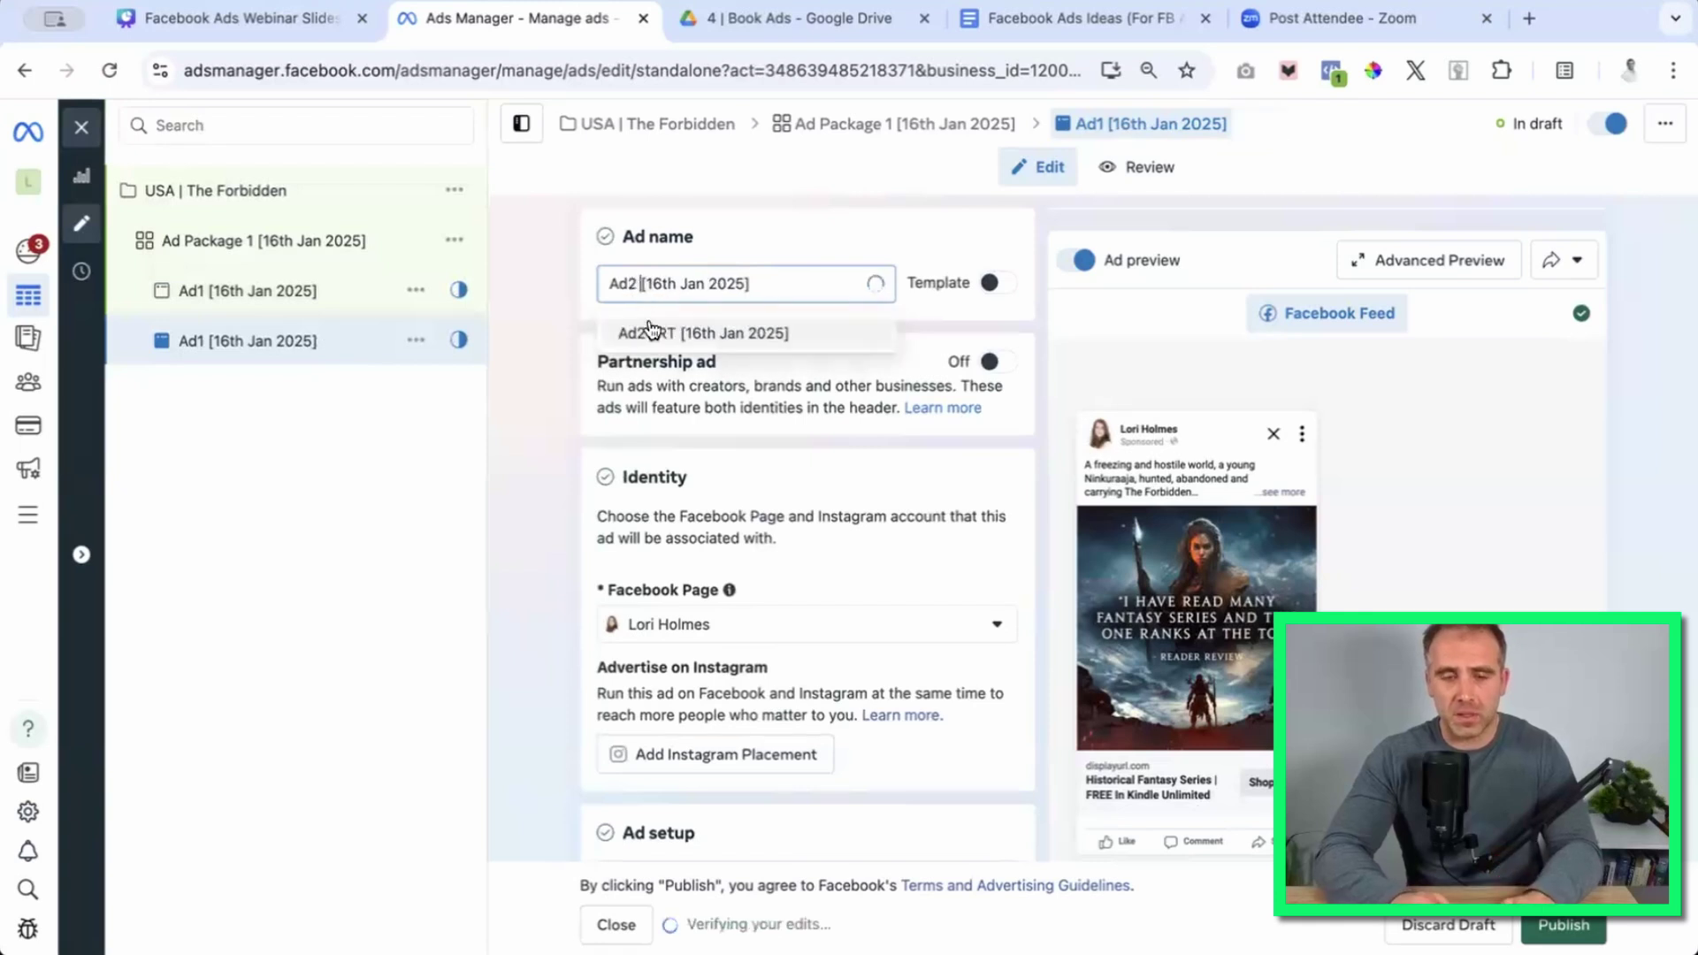
scroll(538, 365, "down", 10)
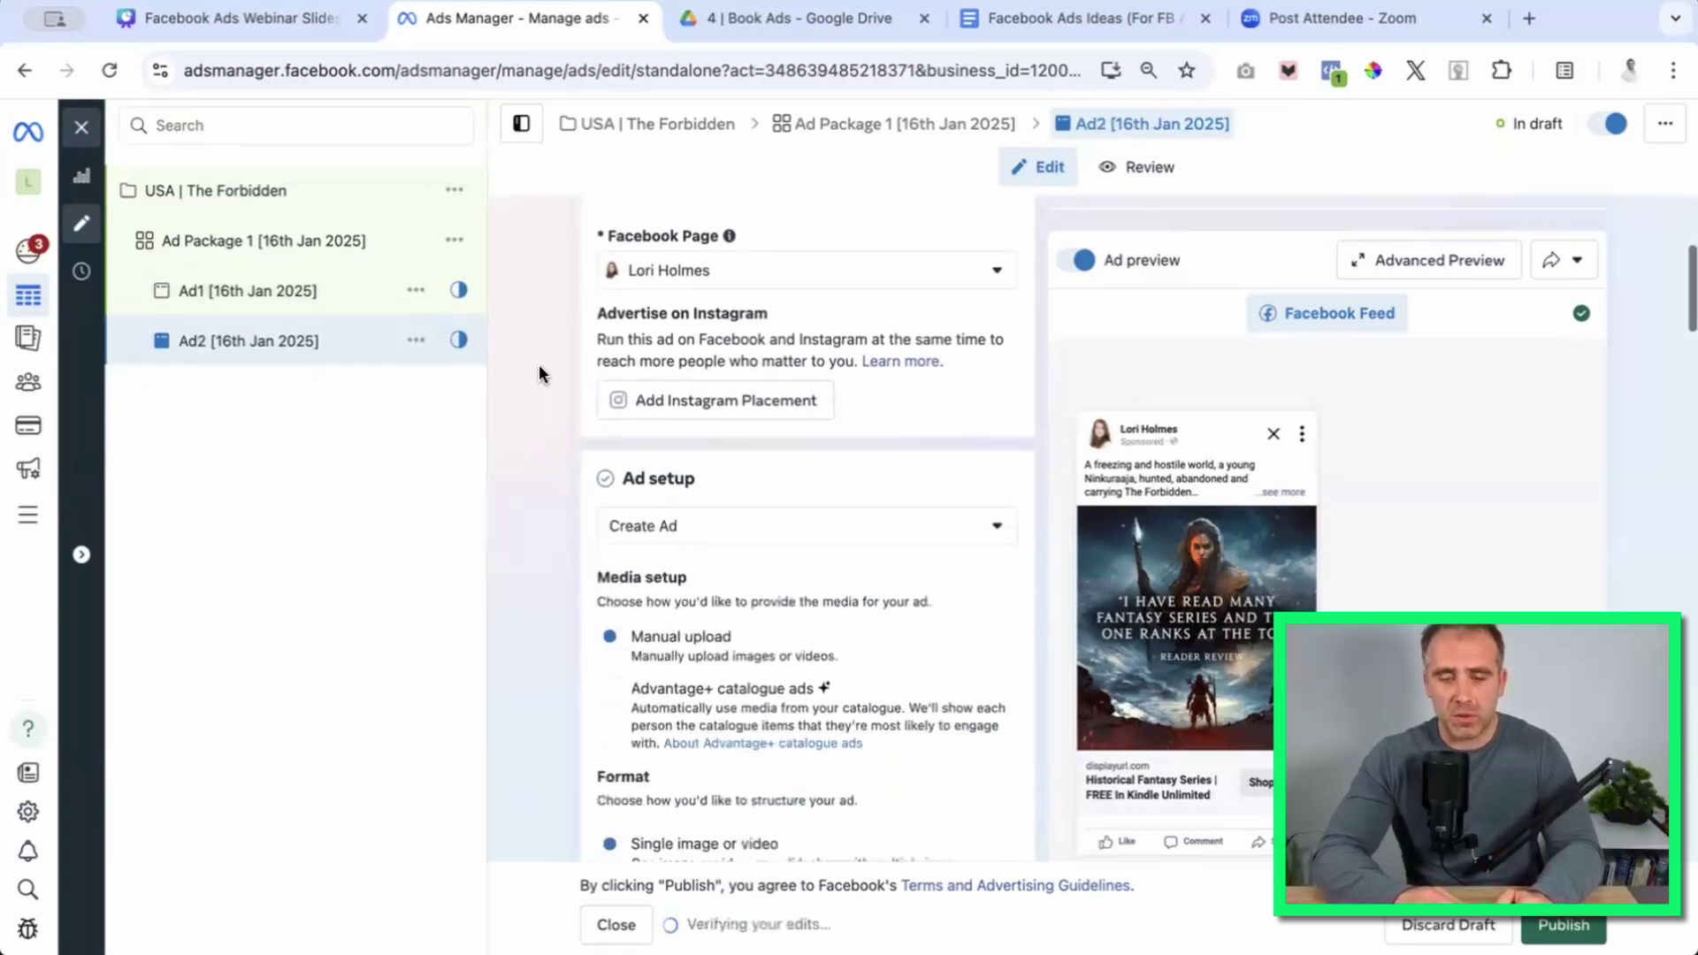
Turn off multi-advertiser ads in the ad setup of Ad2 [16th Jan 2025].
scroll(539, 365, "down", 2)
scroll(725, 375, "up", 1)
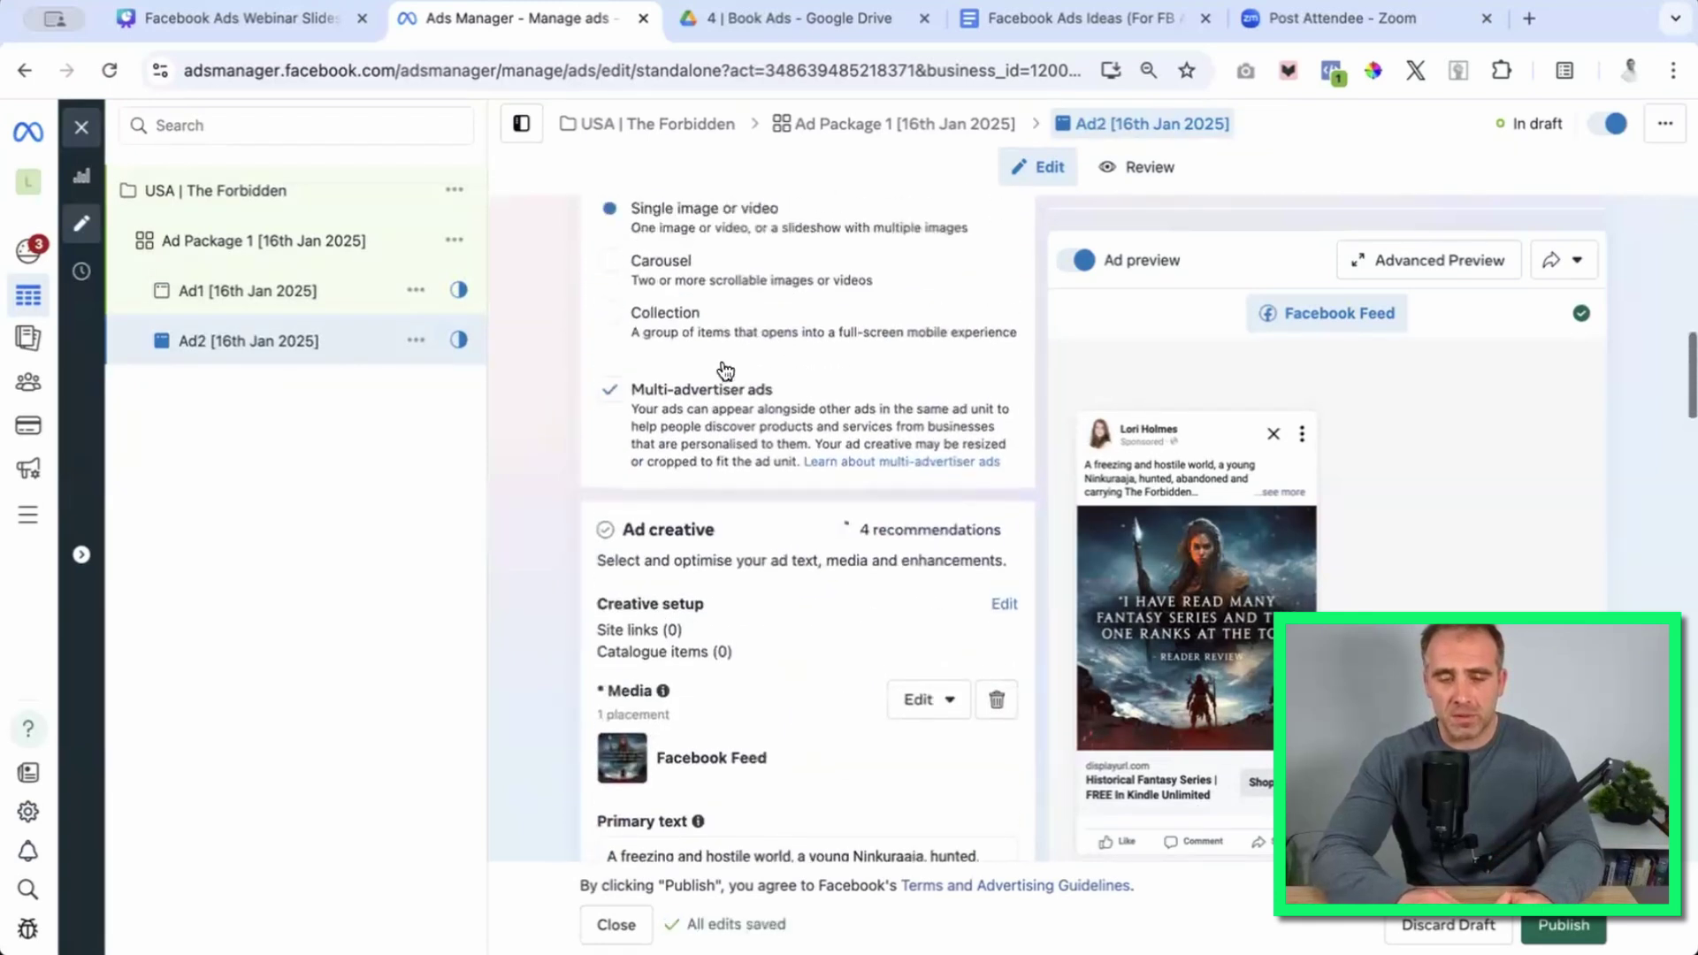
left_click(609, 390)
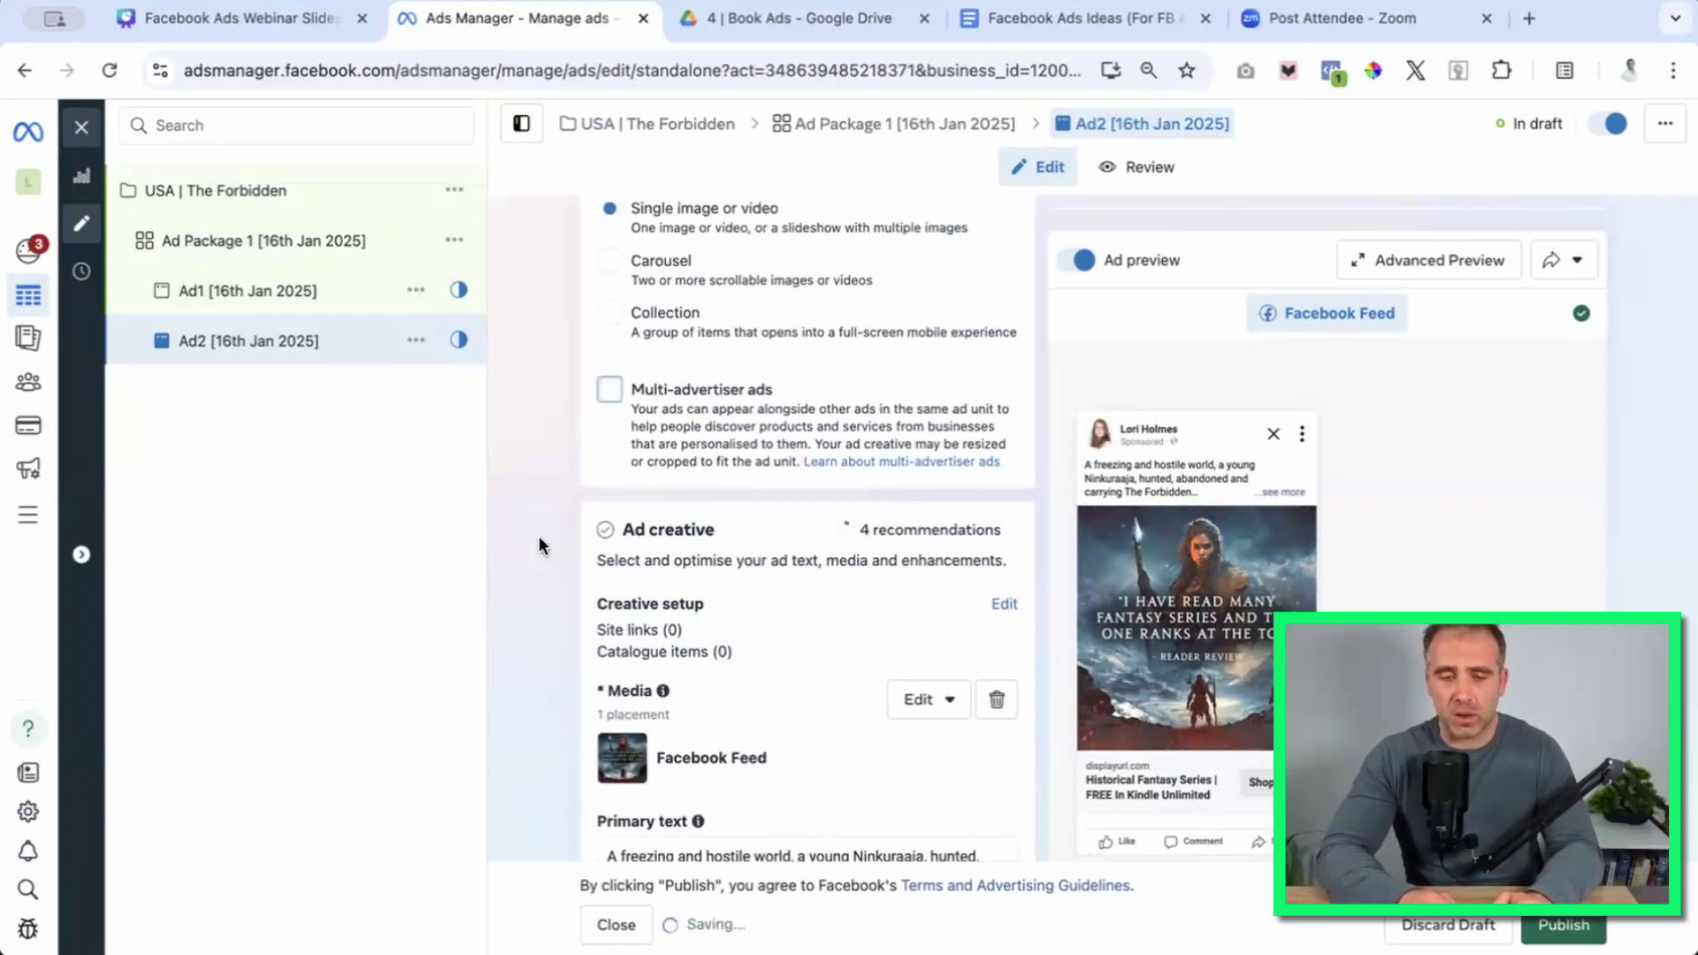
Switch to the Facebook Ads Ideas document in Google Docs and copy the whole text under Primary Text #2.
scroll(538, 539, "down", 5)
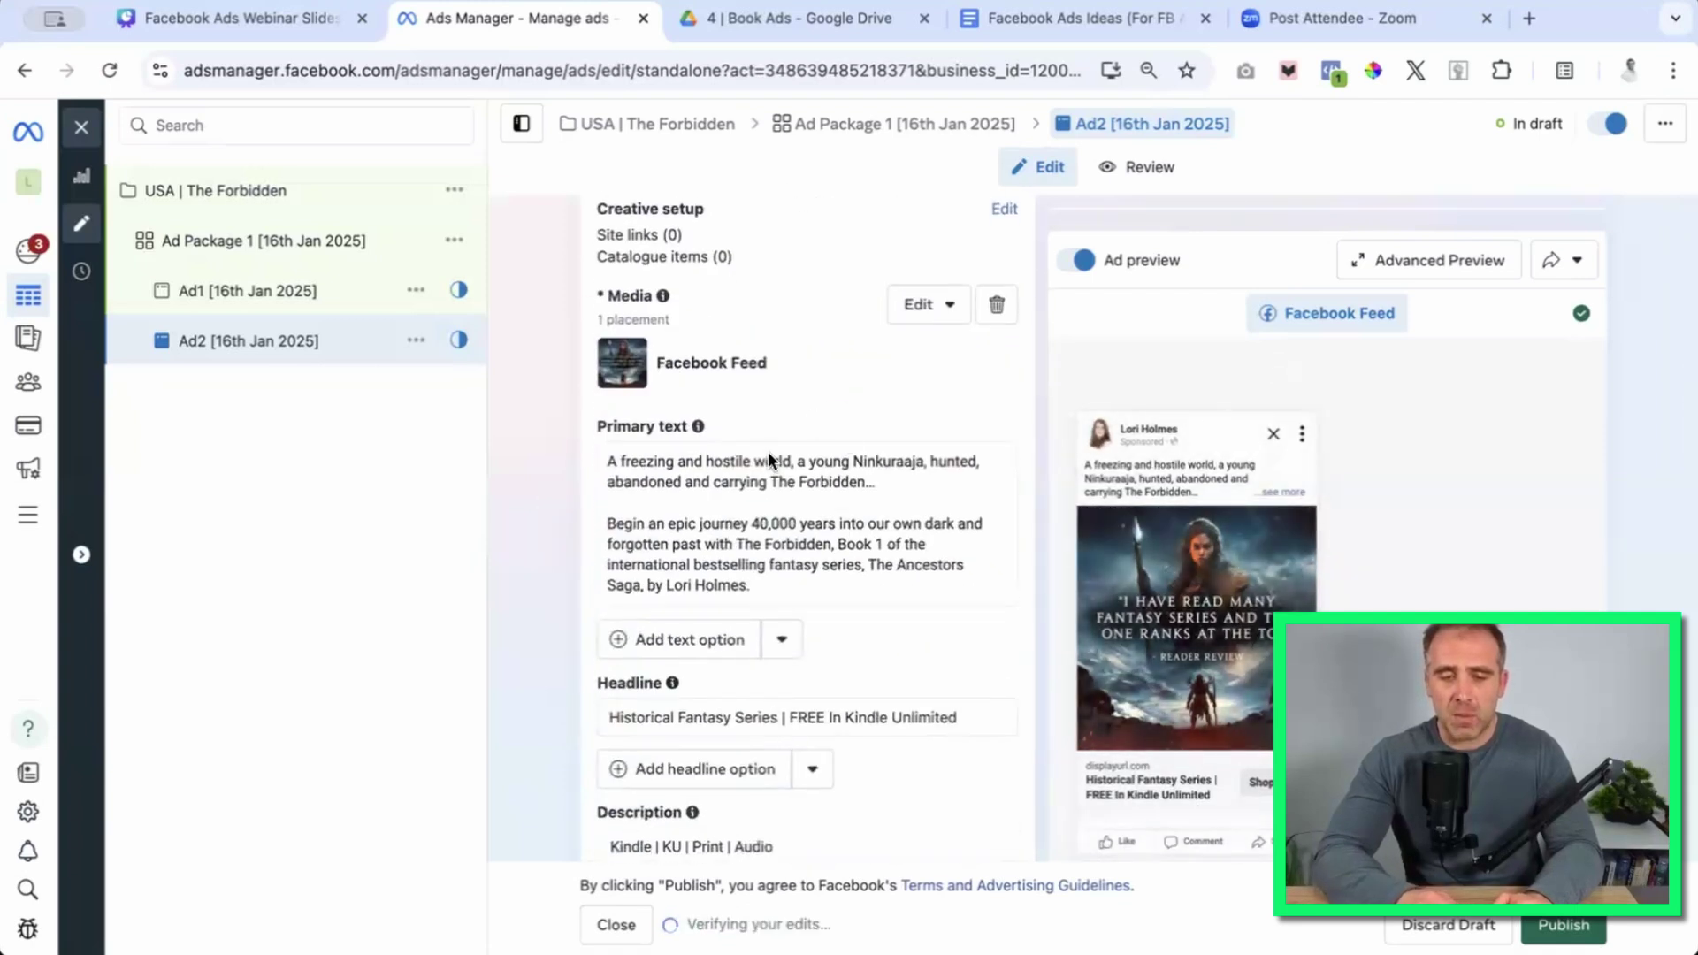
left_click(1132, 21)
scroll(848, 573, "up", 5)
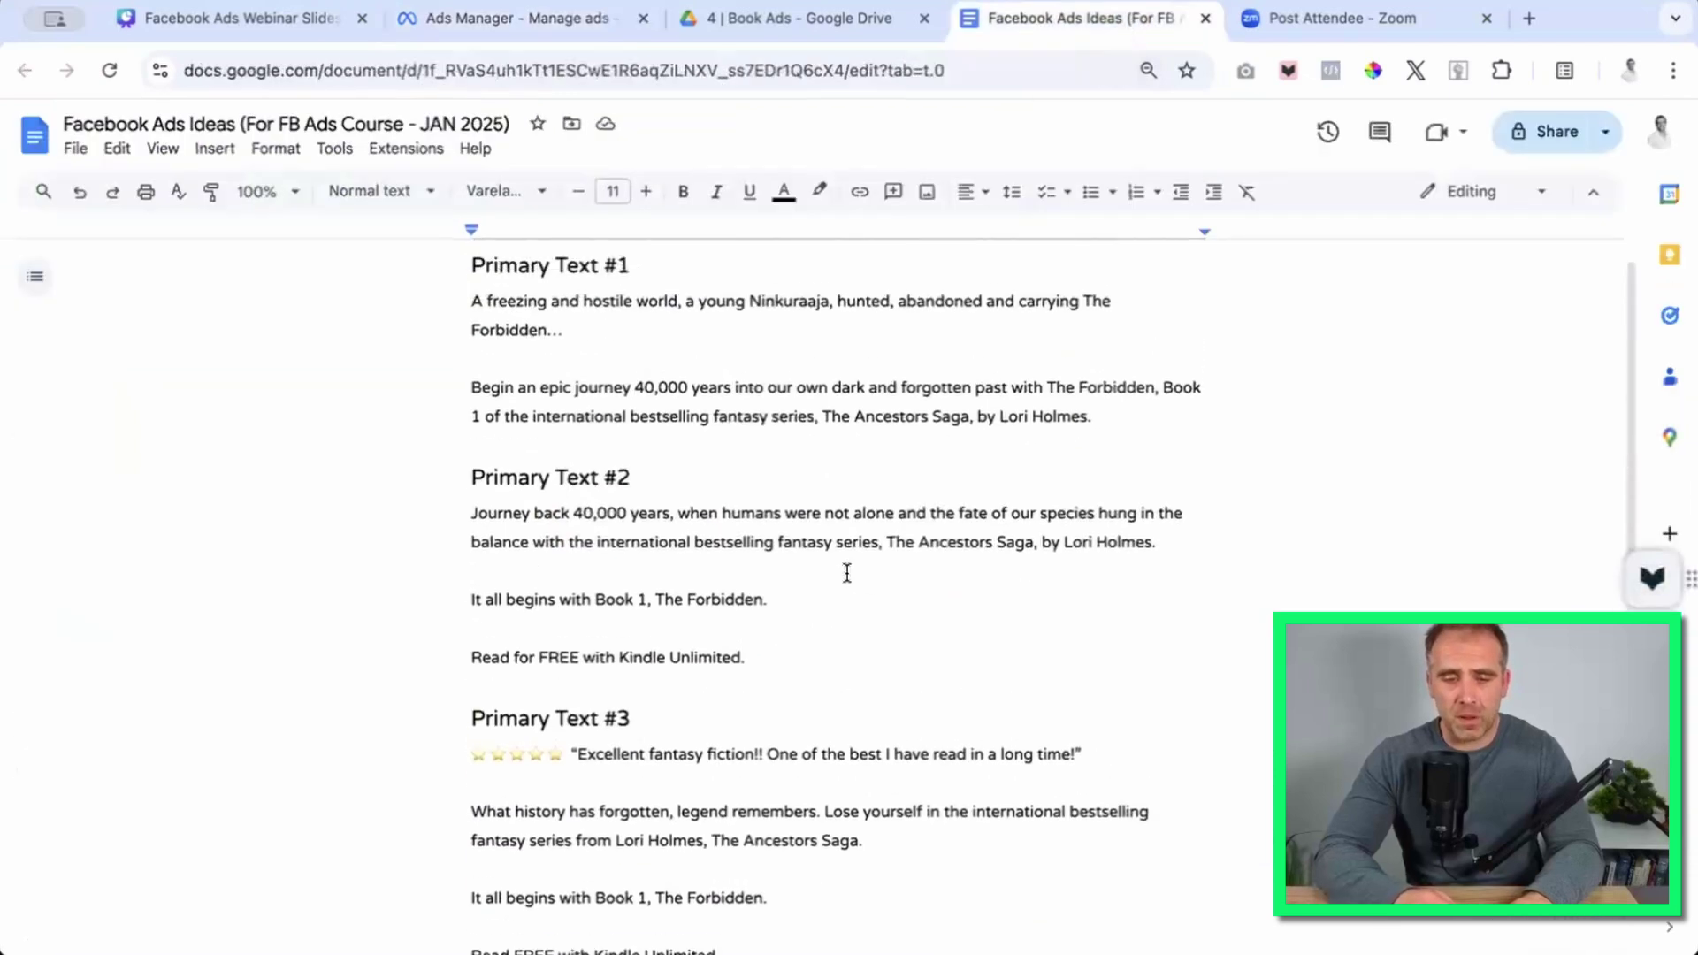
scroll(847, 573, "up", 1)
left_click_drag(749, 681, 463, 524)
key("ctrl+c")
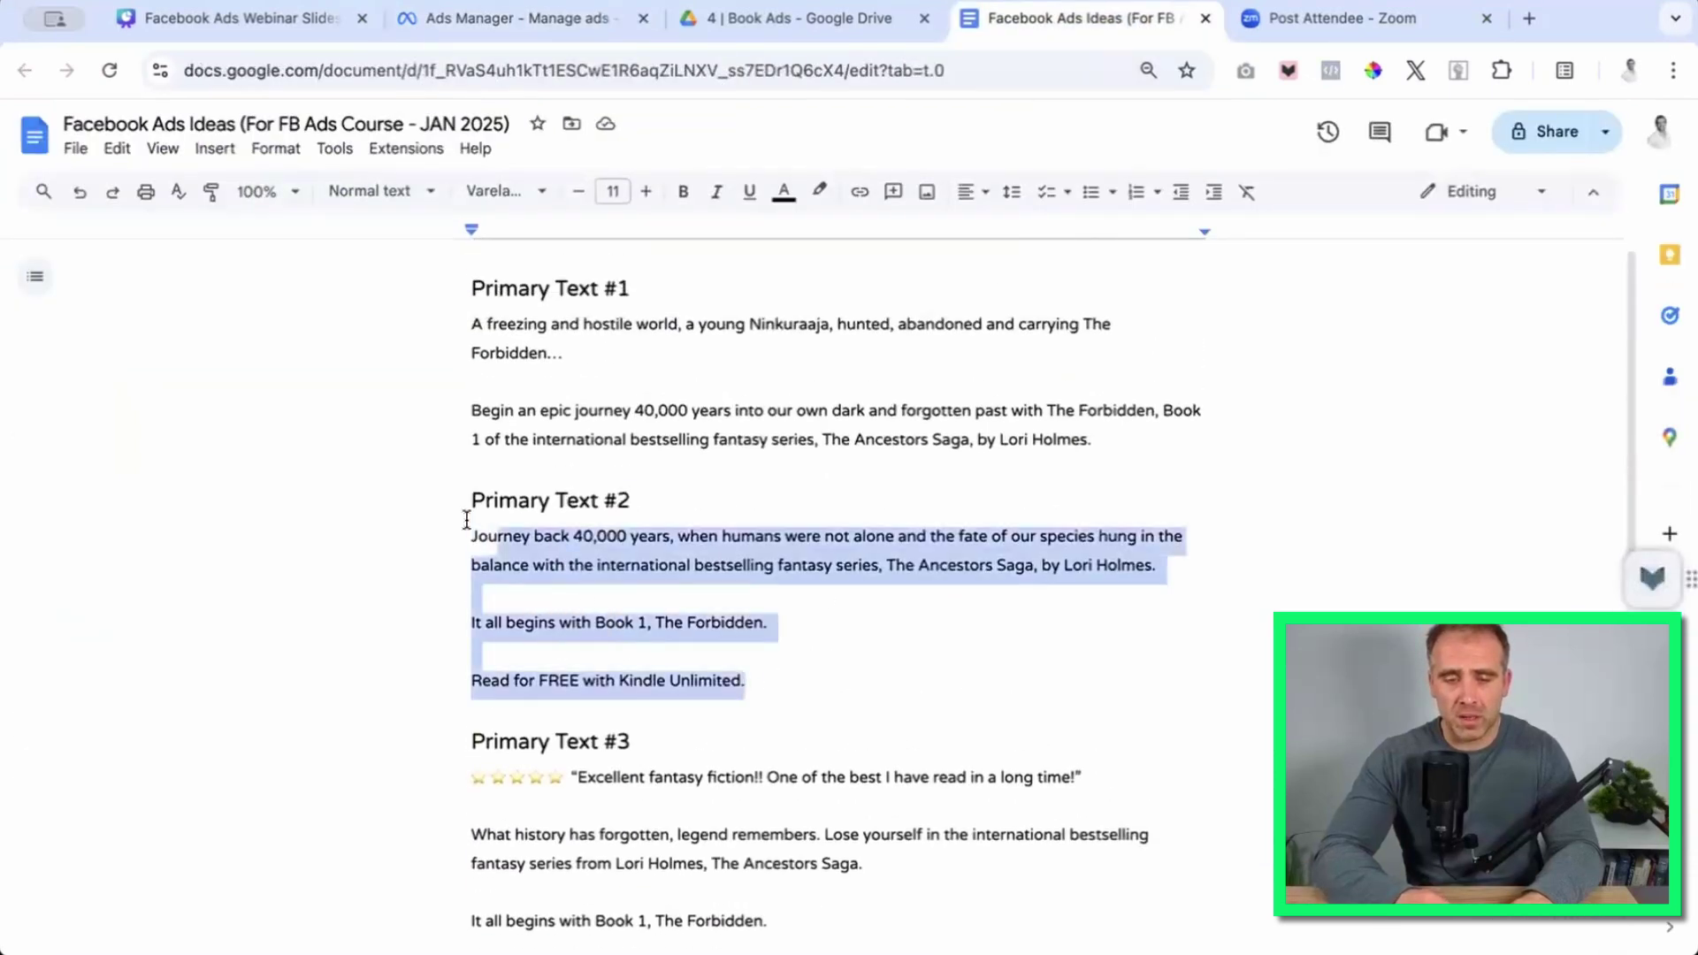
Switch back to Ads Manager and replace Ad2's primary text with the copied Primary Text #2.
left_click(492, 18)
left_click(724, 512)
key("ctrl+a")
key("BackSpace")
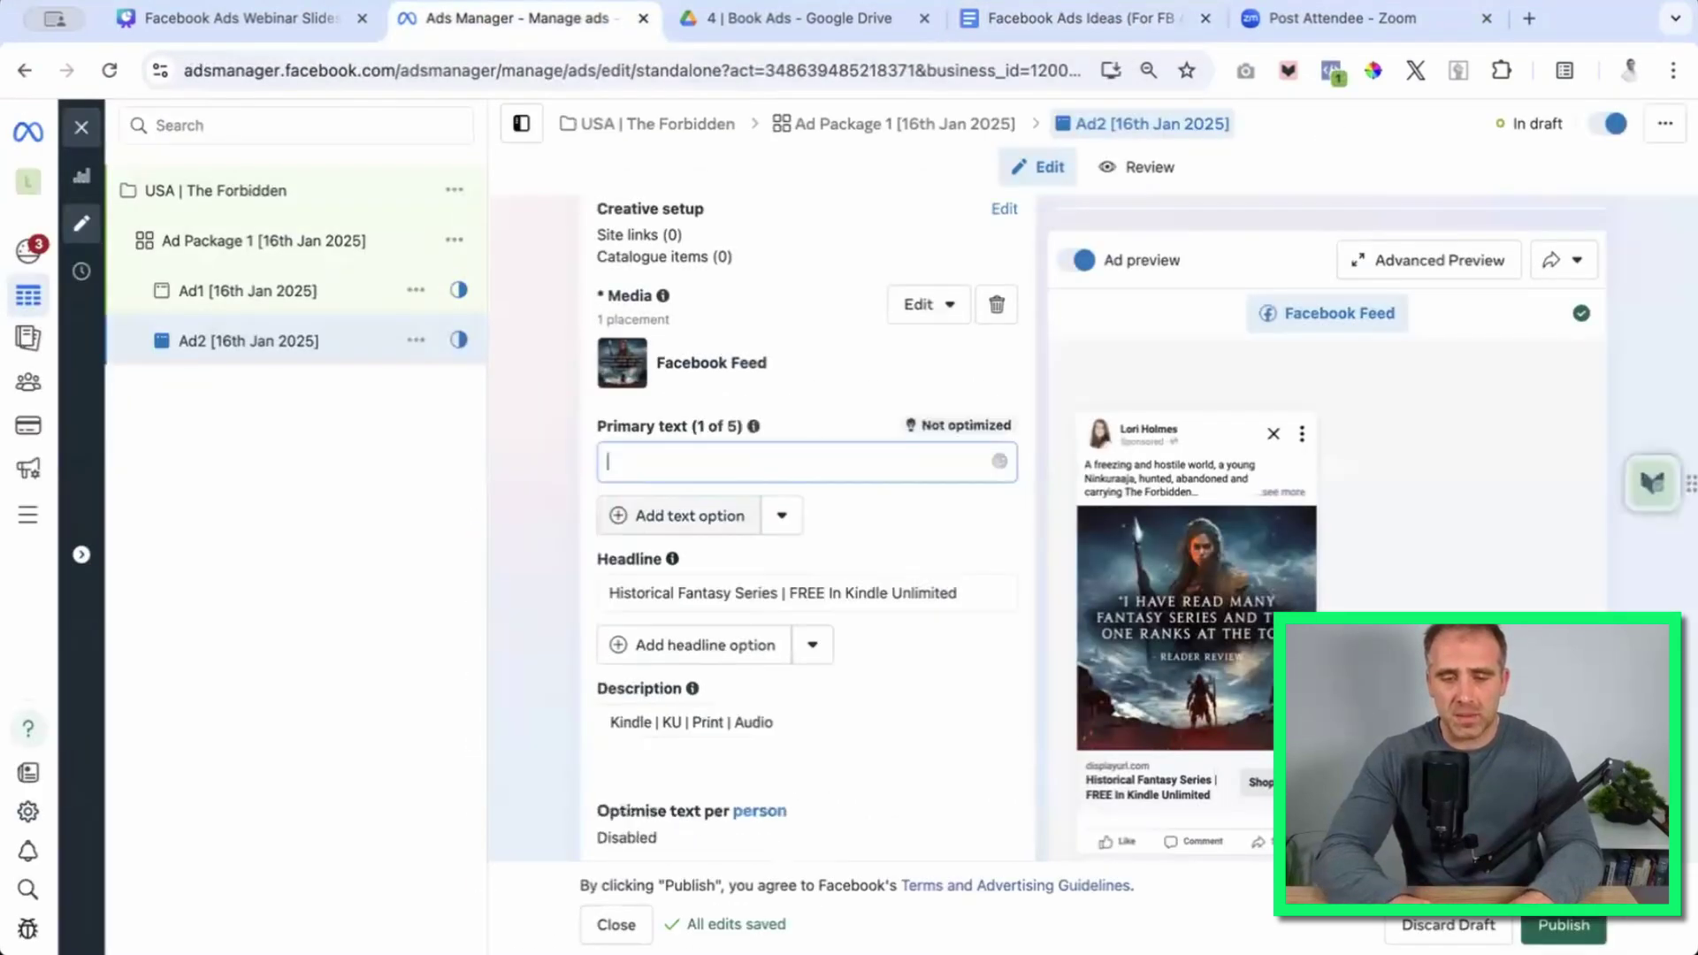
key("ctrl+v")
Replace Ad2's headline with Headline #2 from the Google Docs ideas document, “If you love fantasy, you need this book”.
scroll(588, 458, "down", 2)
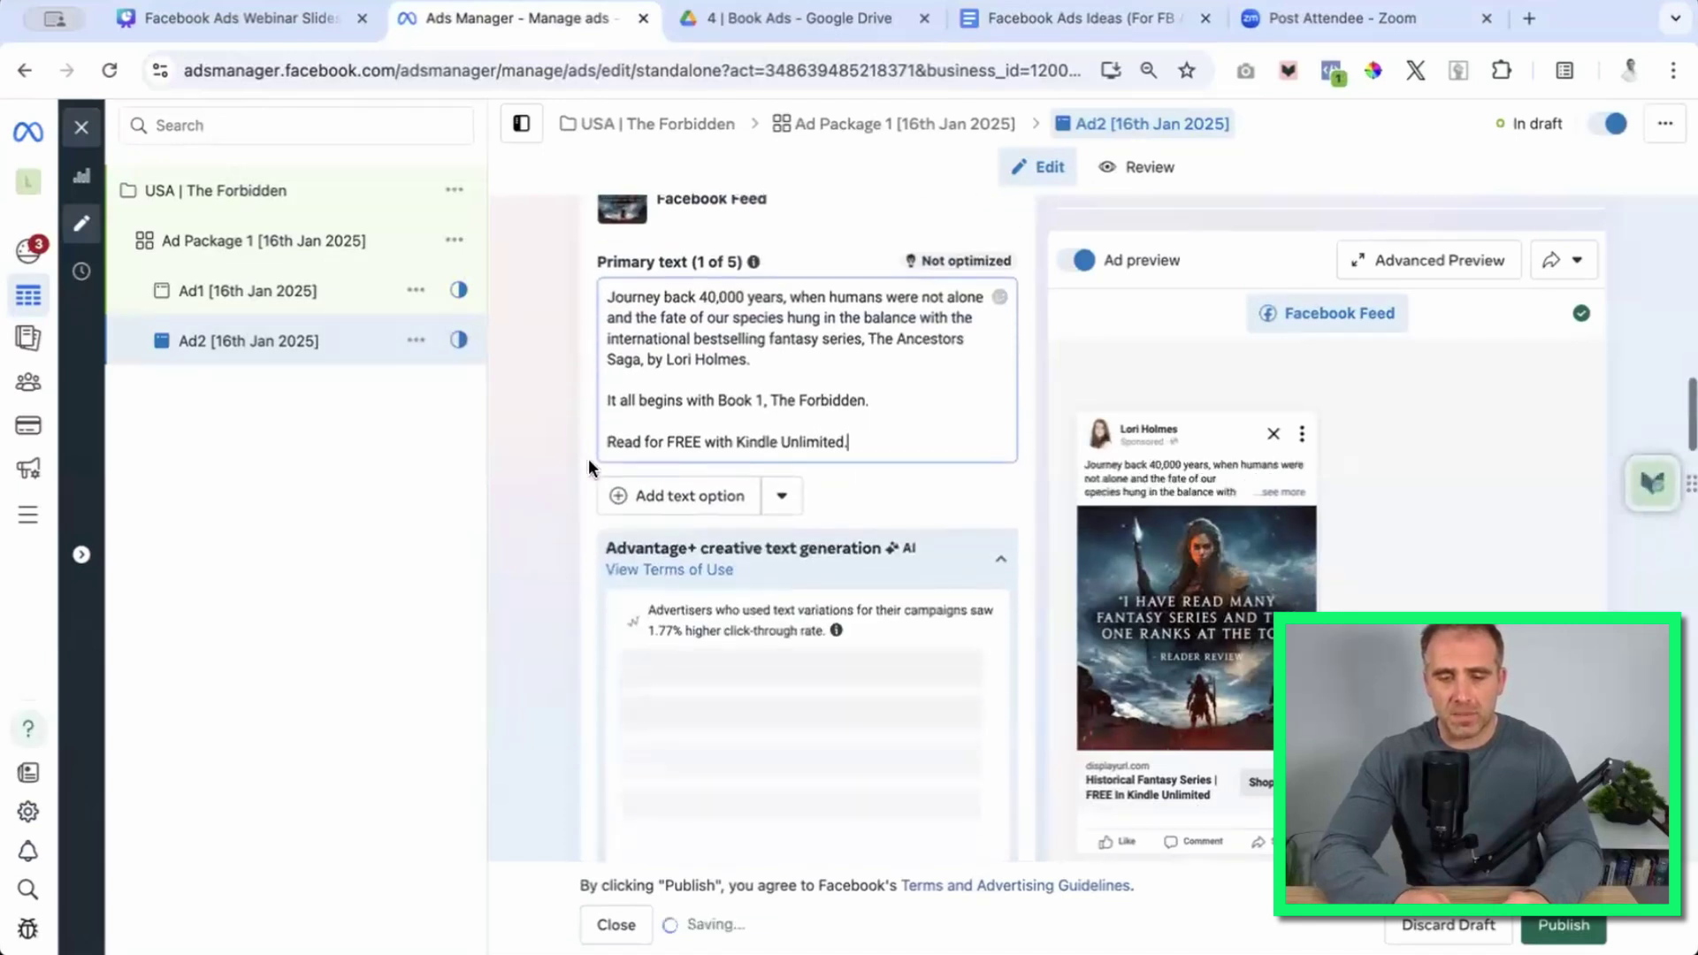
scroll(539, 451, "down", 4)
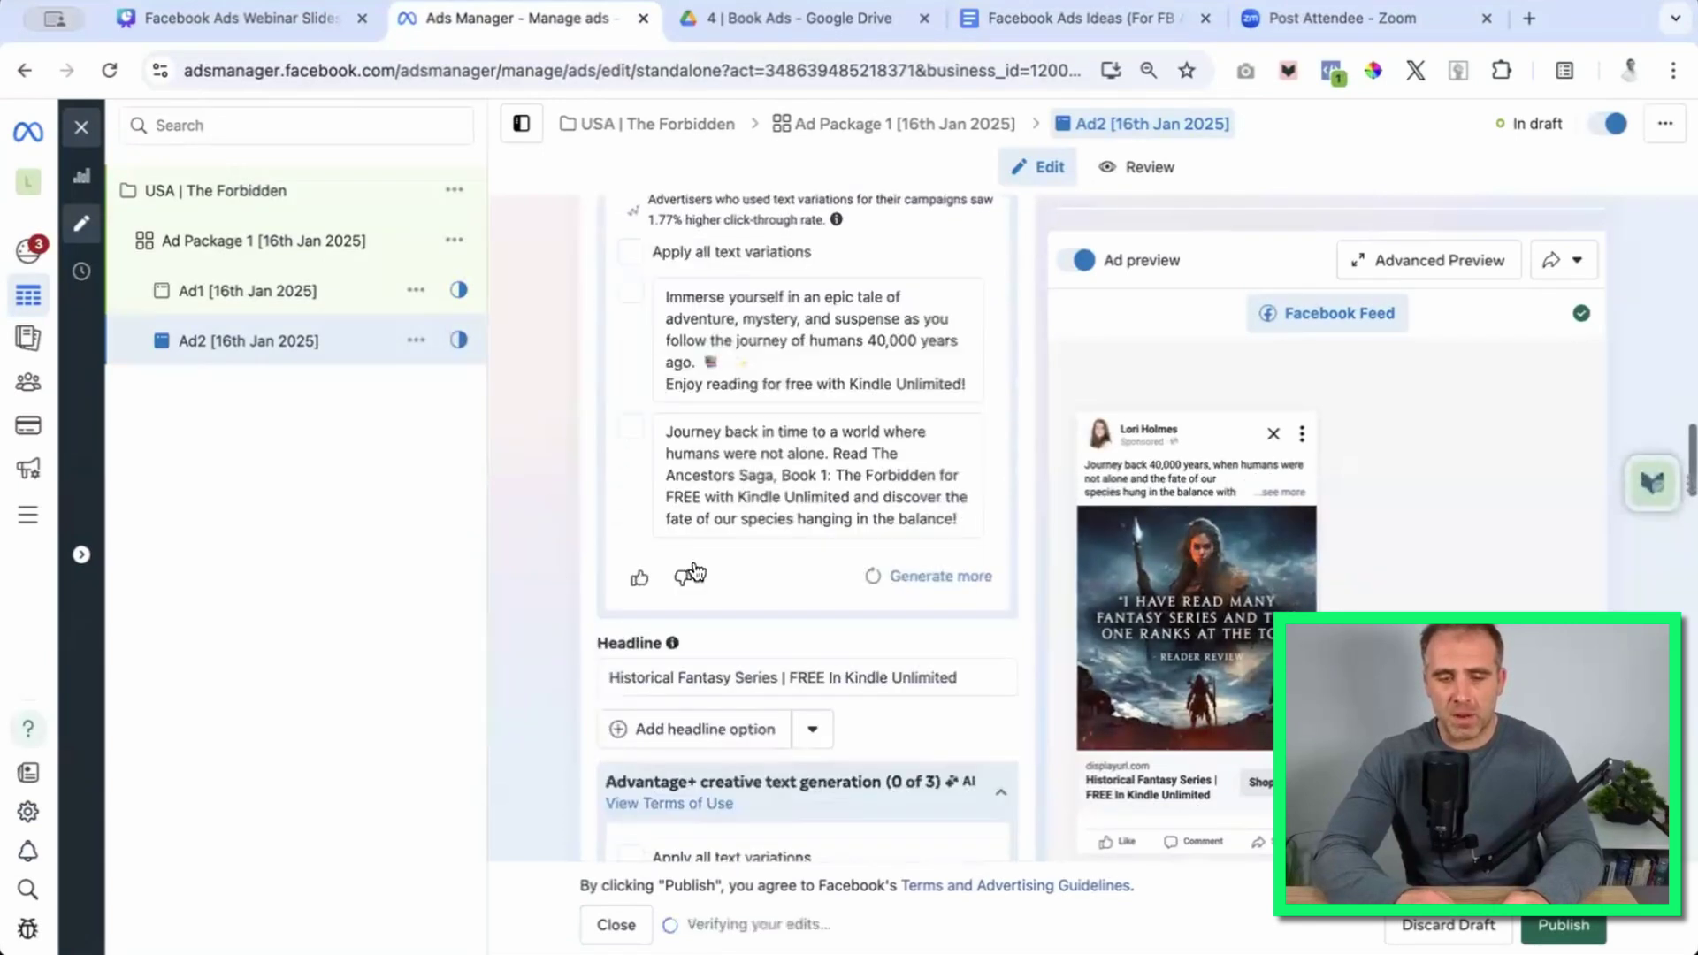
left_click(1086, 18)
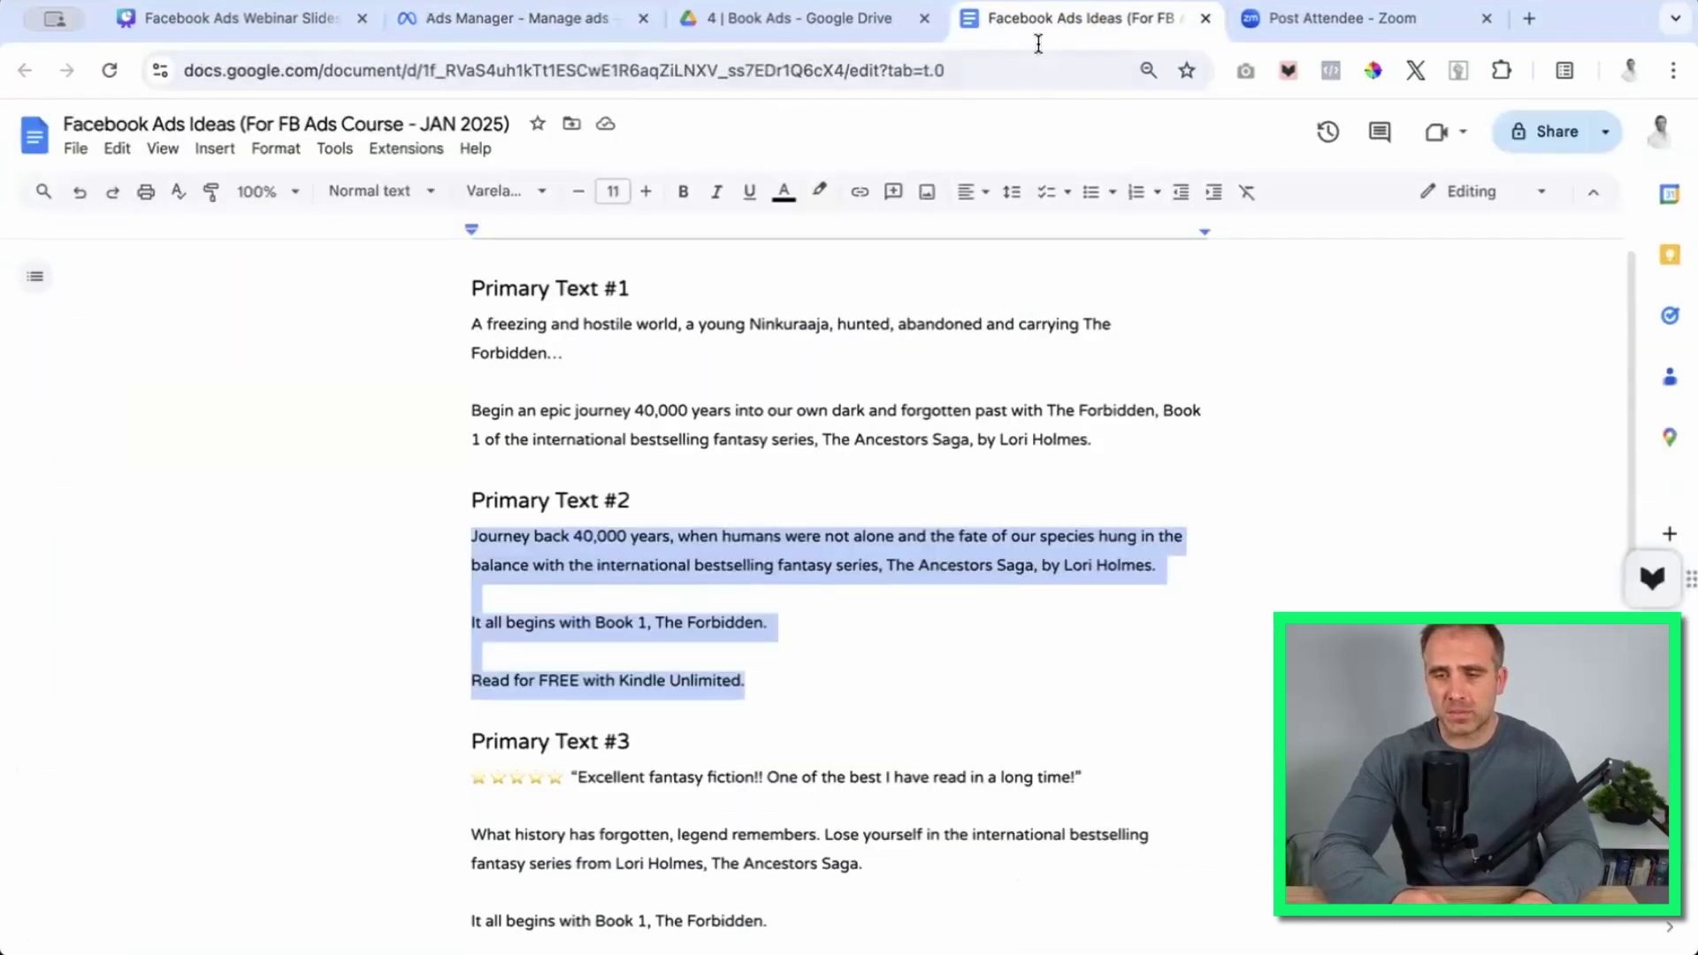
scroll(743, 725, "down", 5)
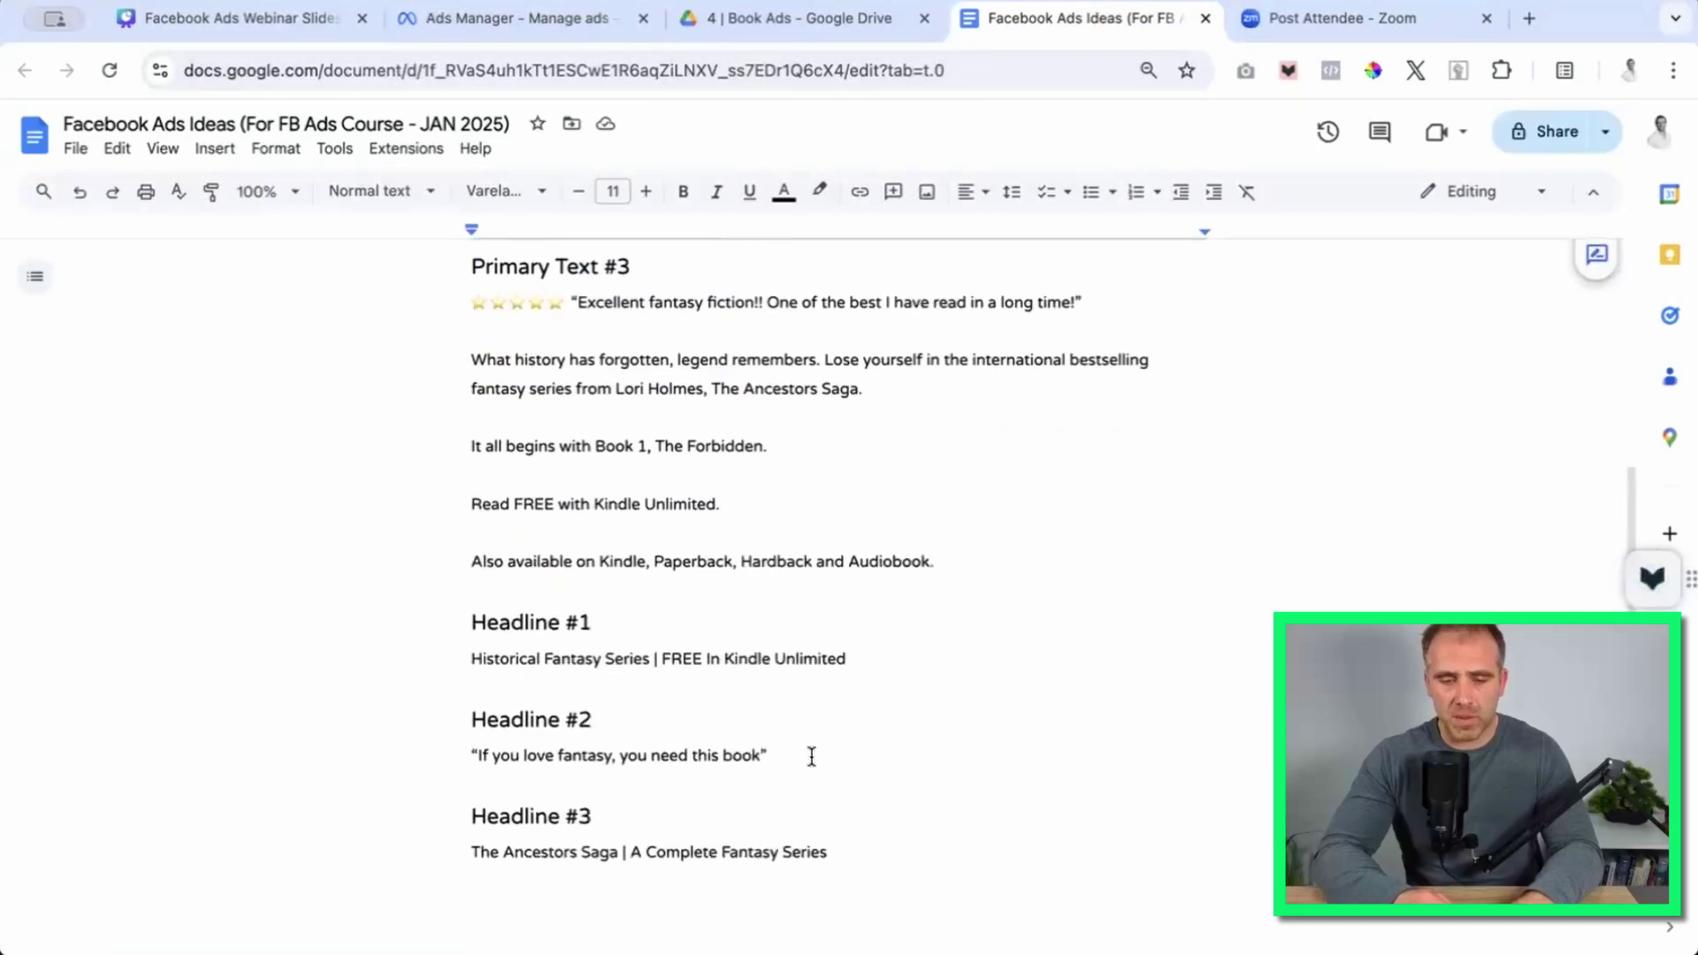
left_click_drag(812, 756, 459, 755)
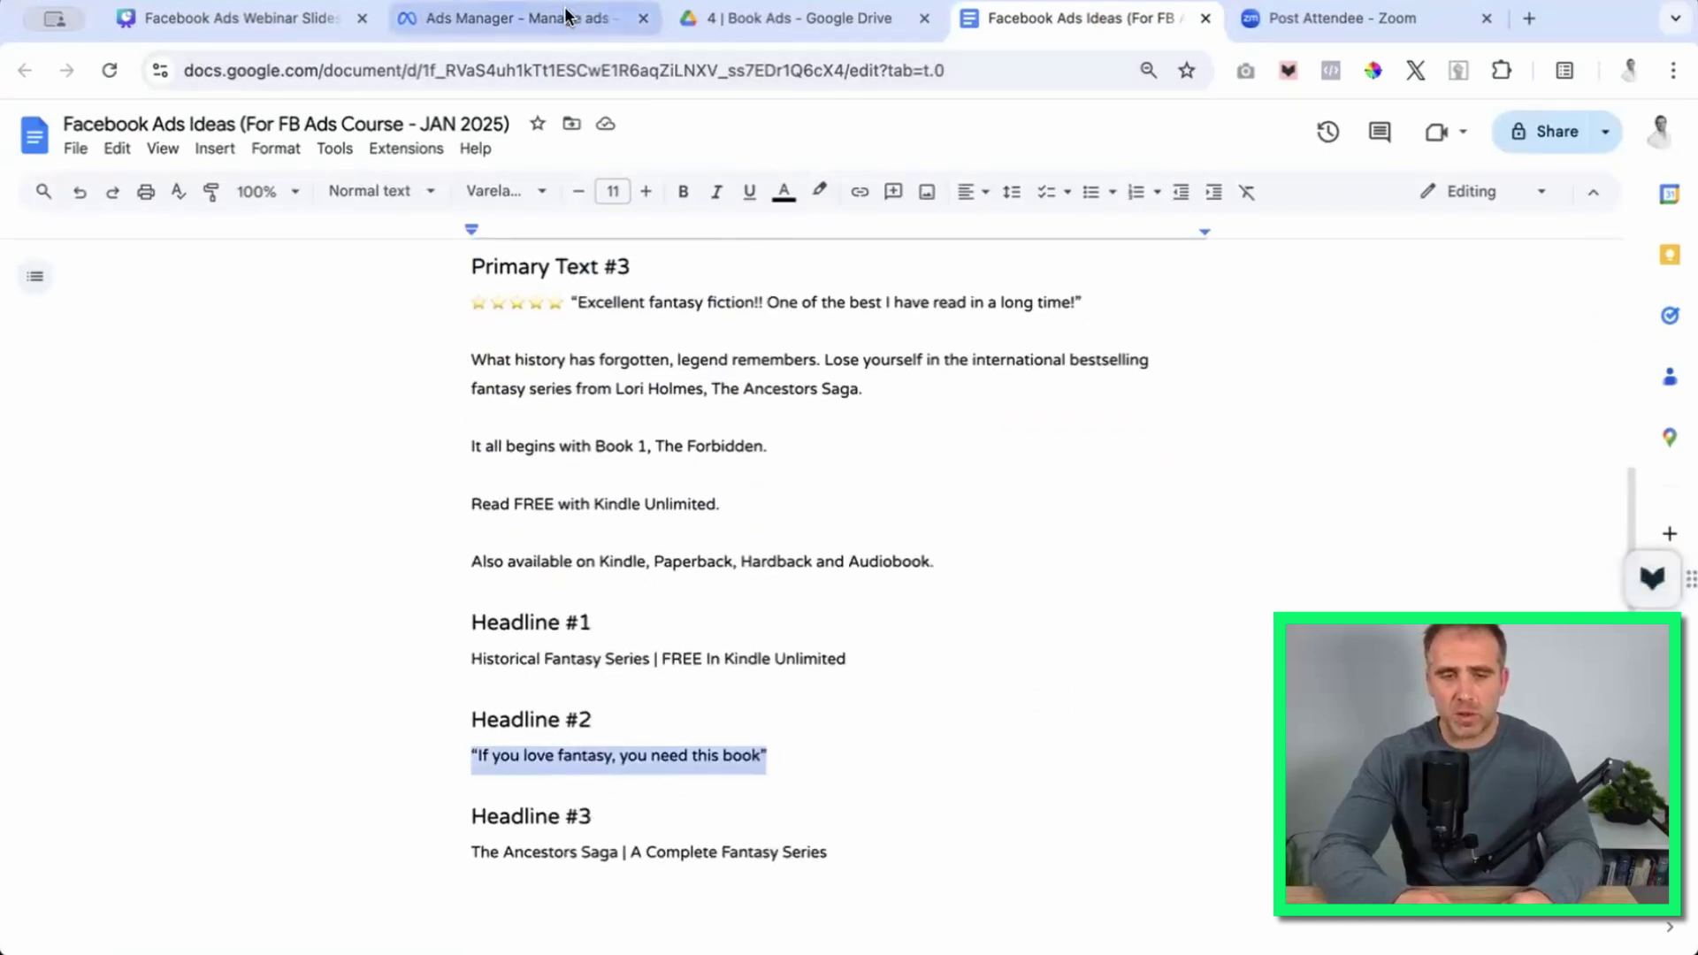
left_click(566, 8)
left_click(753, 677)
key("ctrl+a")
key("BackSpace")
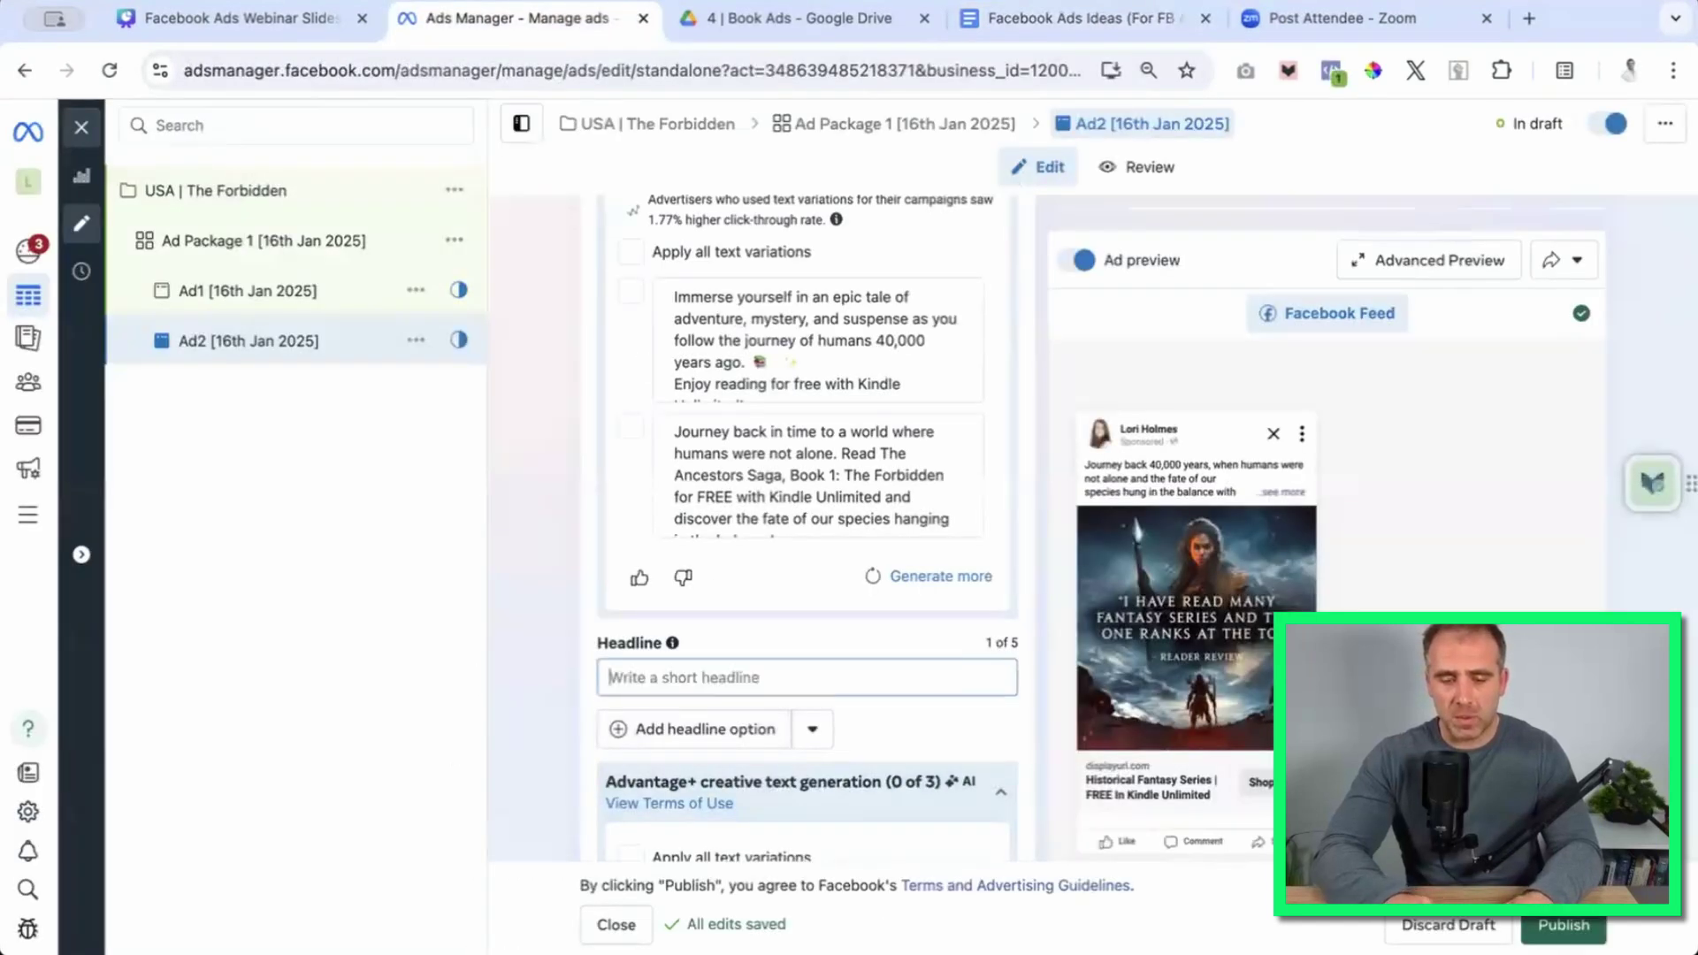
type("\"If you love fantasy, you need this book\"")
Check Ad2's remaining creative and destination settings and quickly duplicate the ad within its ad set.
scroll(558, 647, "down", 9)
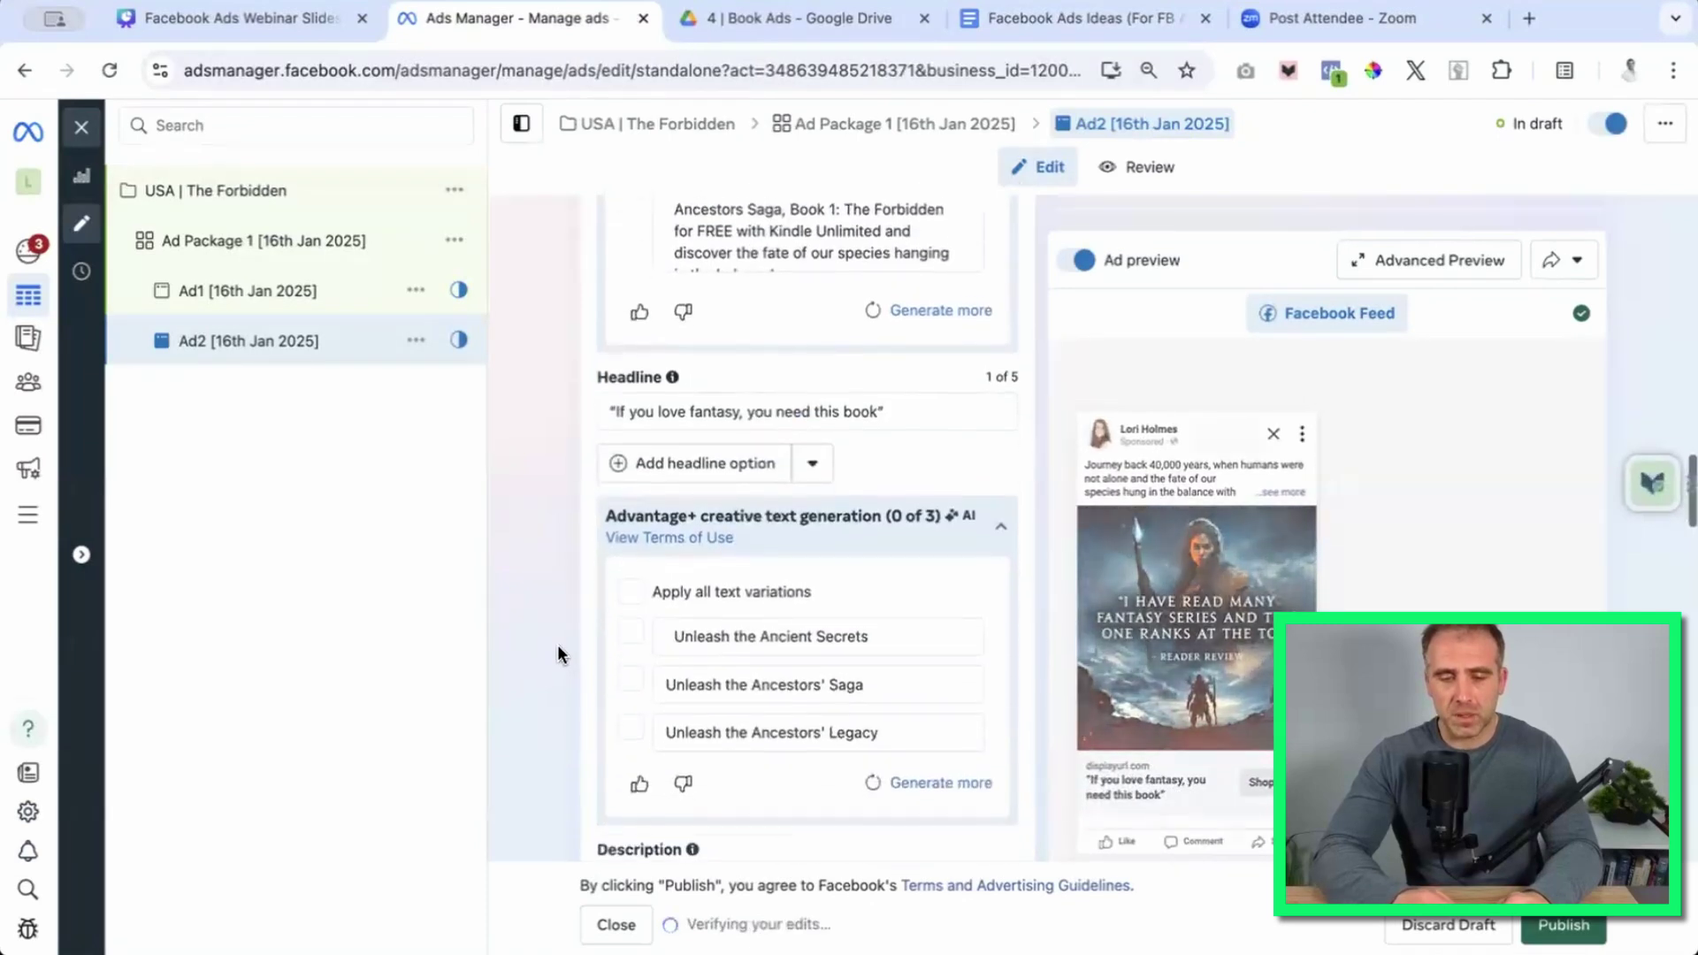
scroll(558, 653, "down", 3)
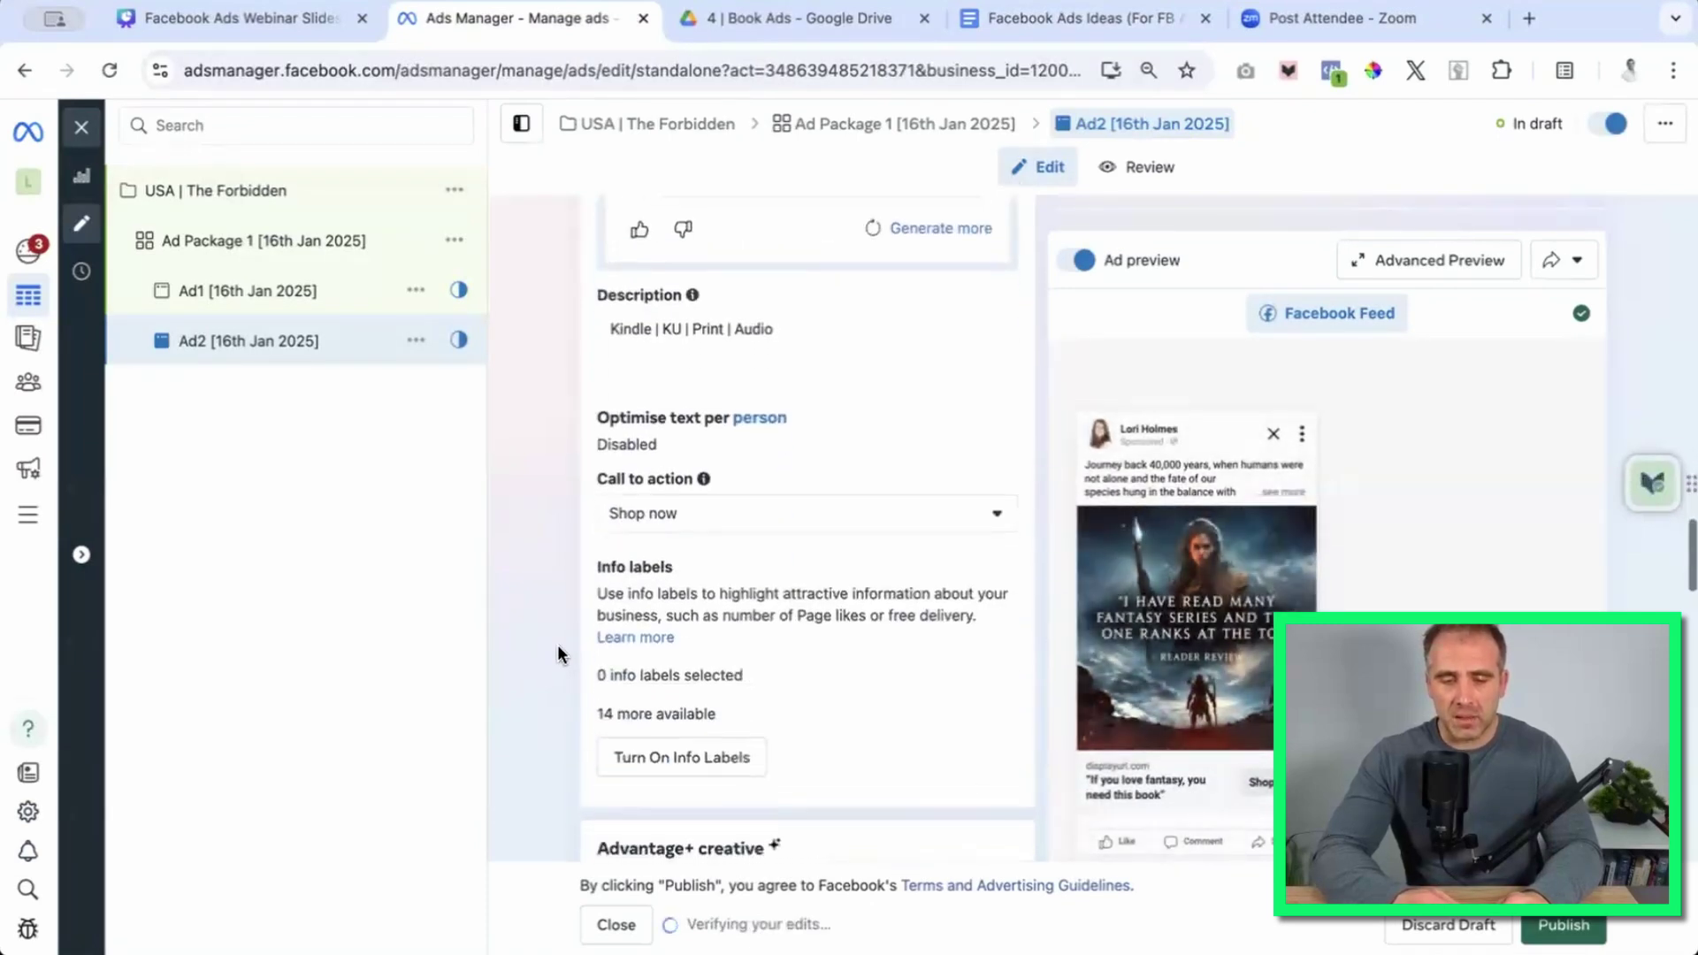
scroll(558, 653, "down", 12)
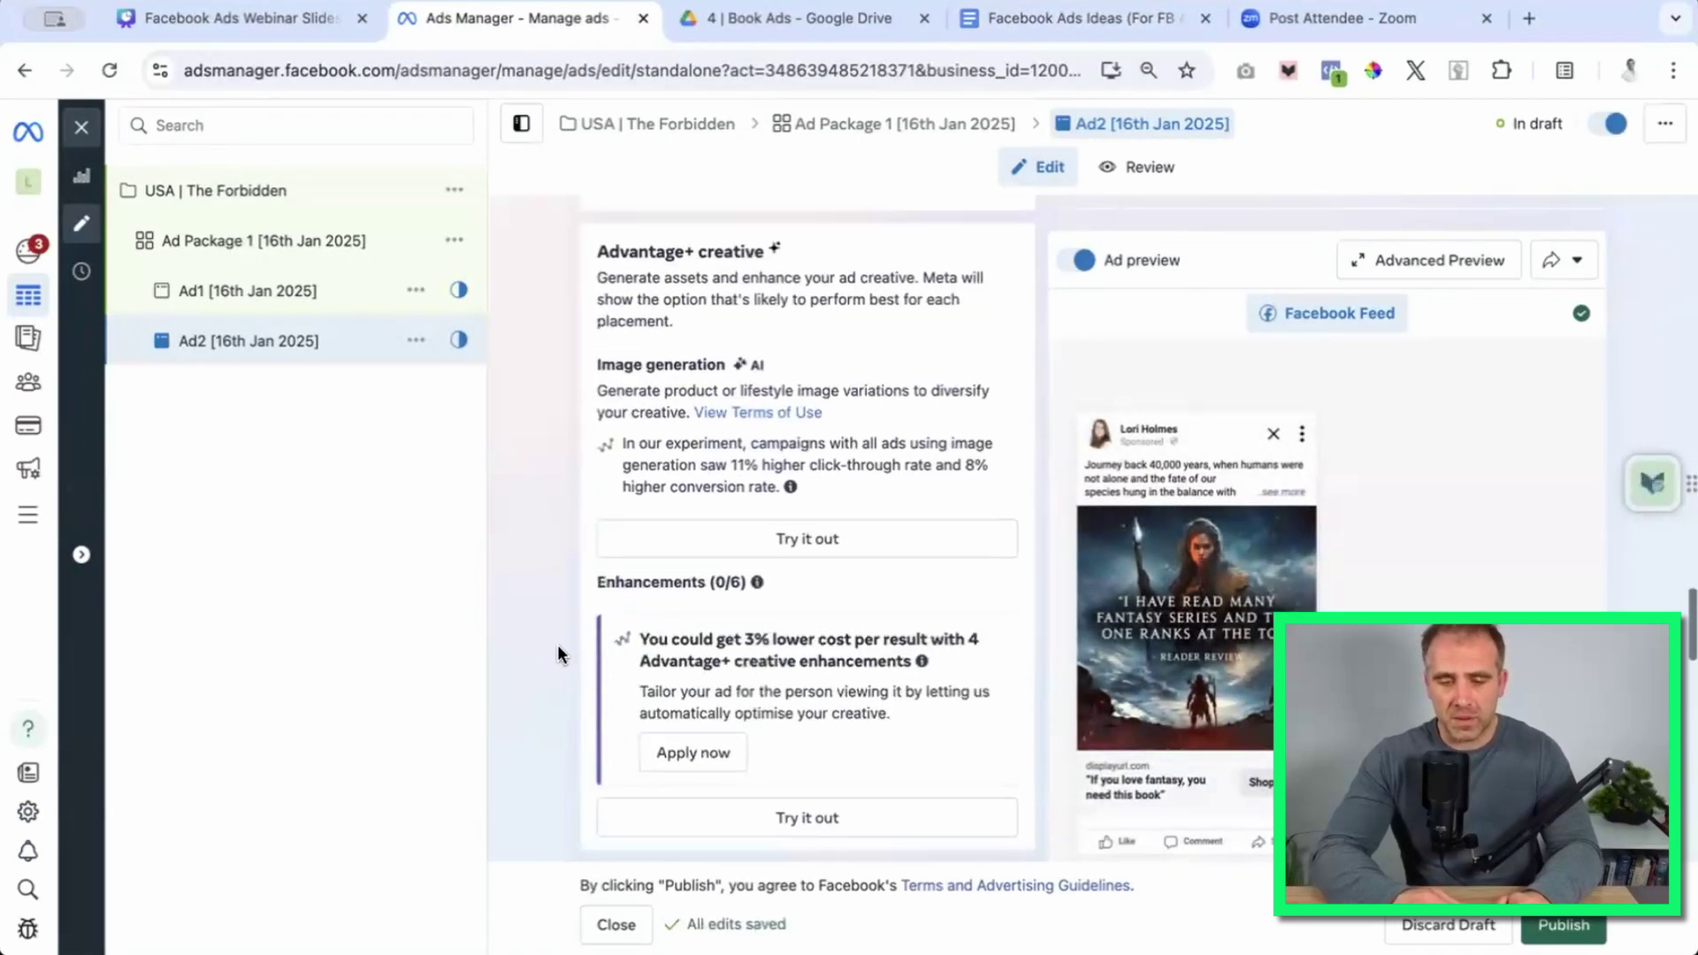
scroll(558, 653, "down", 1)
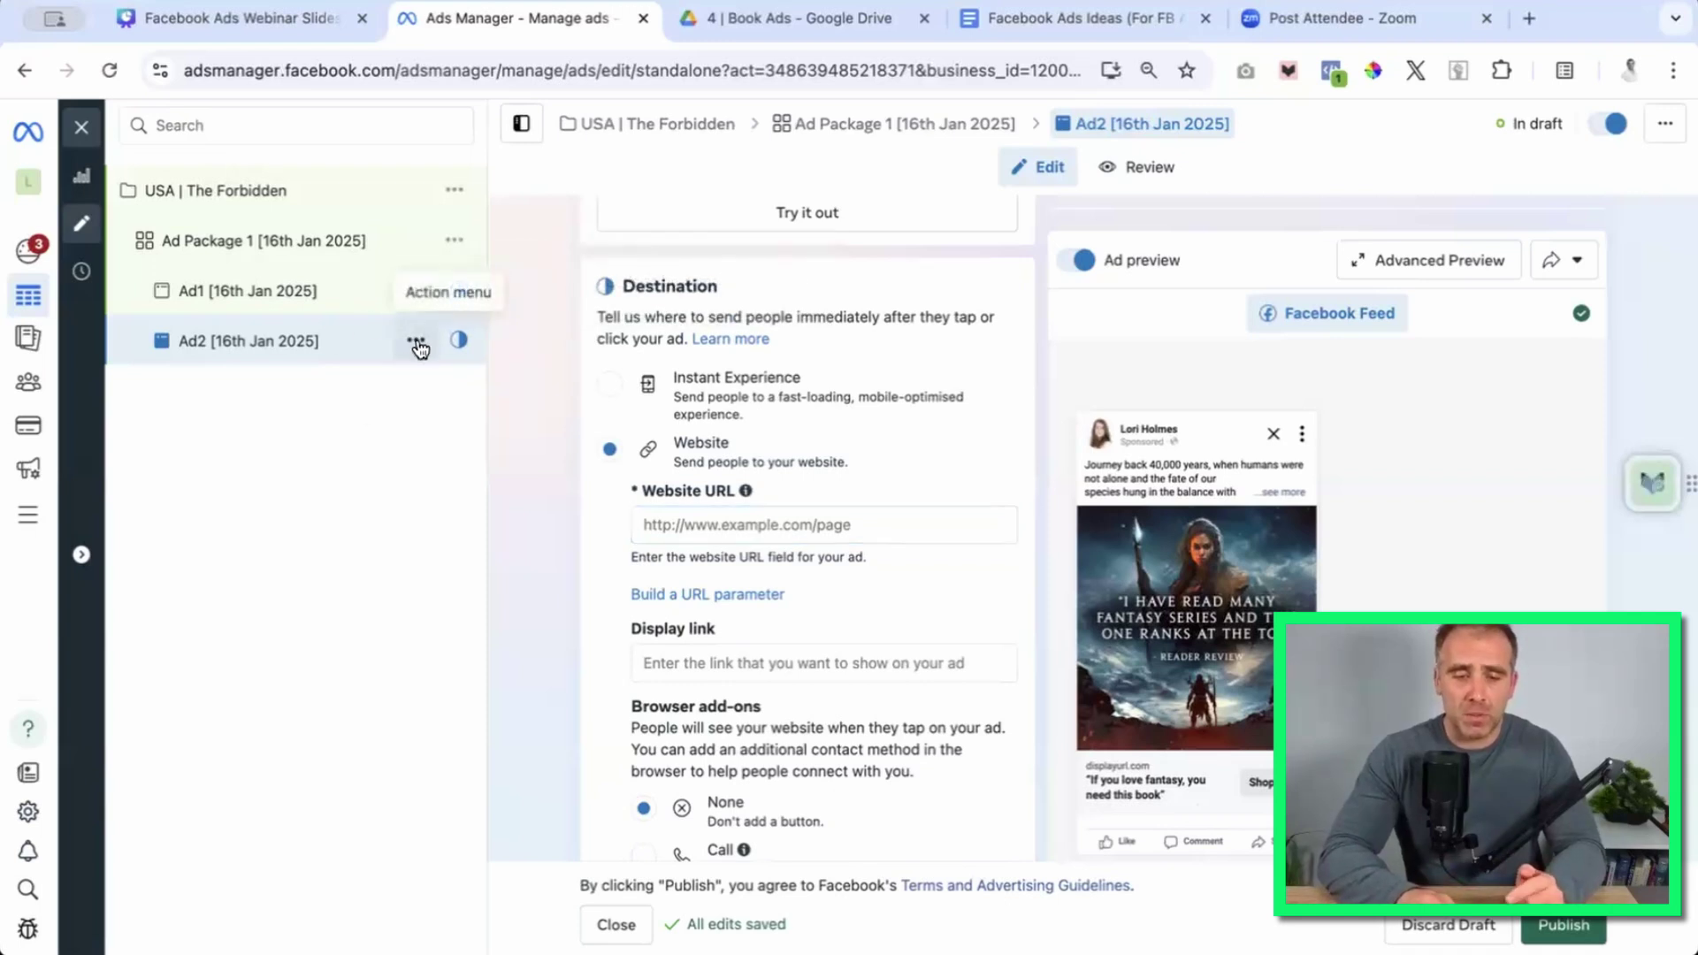
left_click(417, 344)
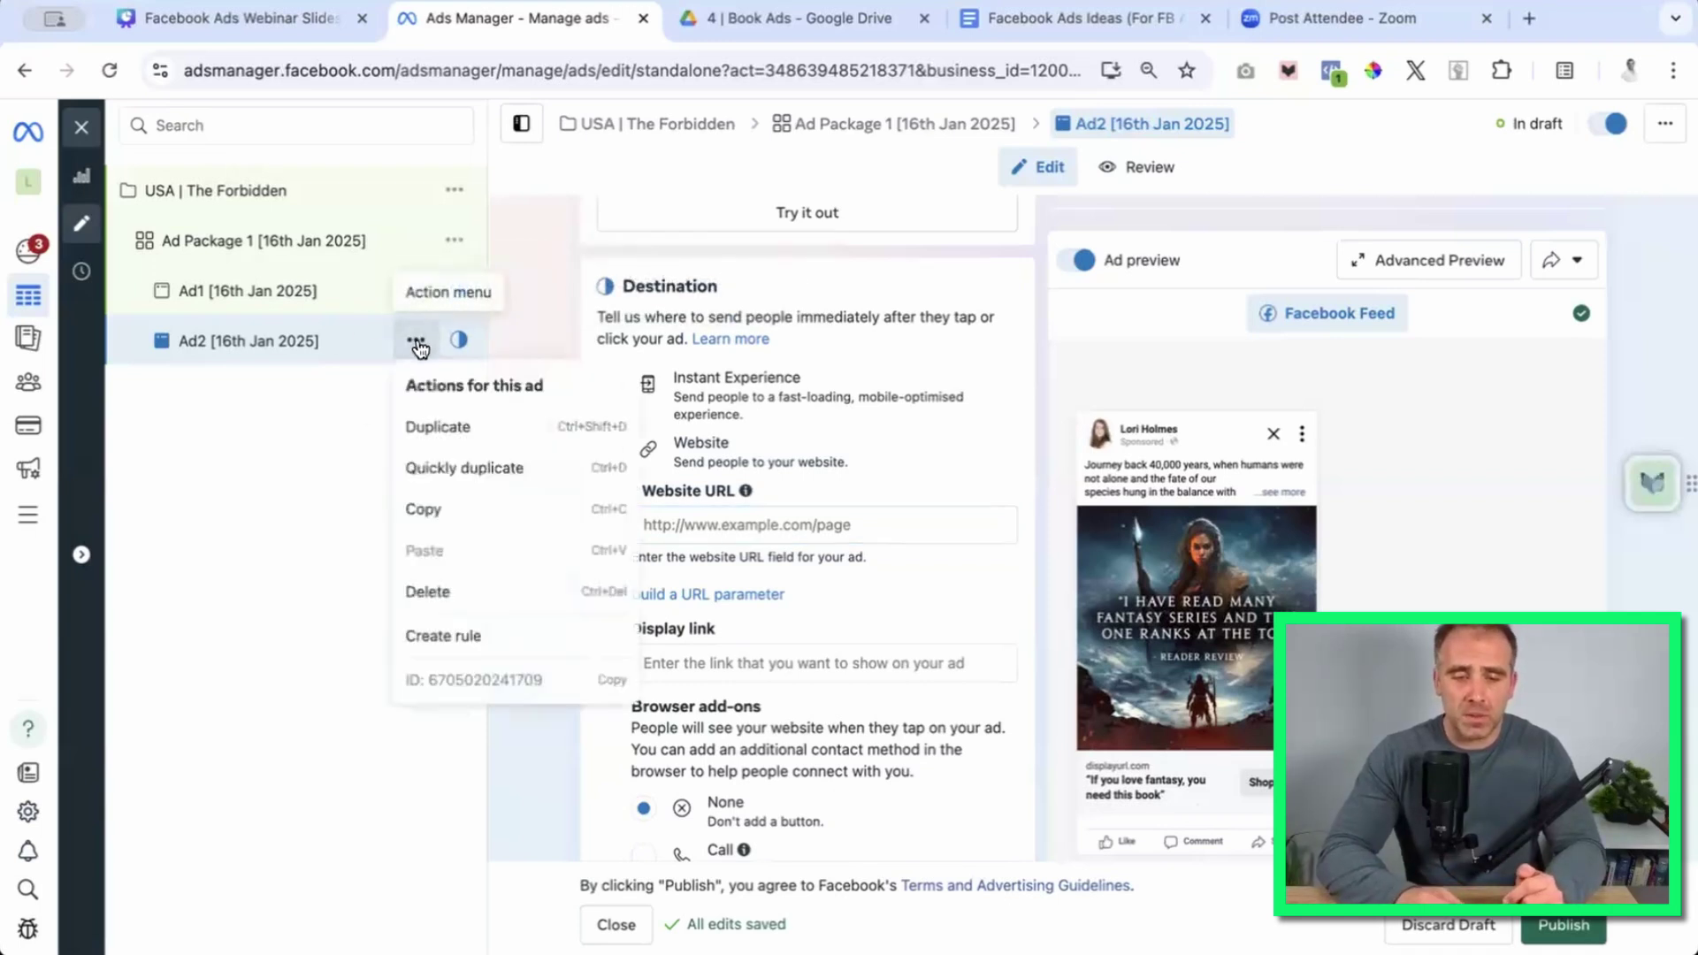
left_click(473, 464)
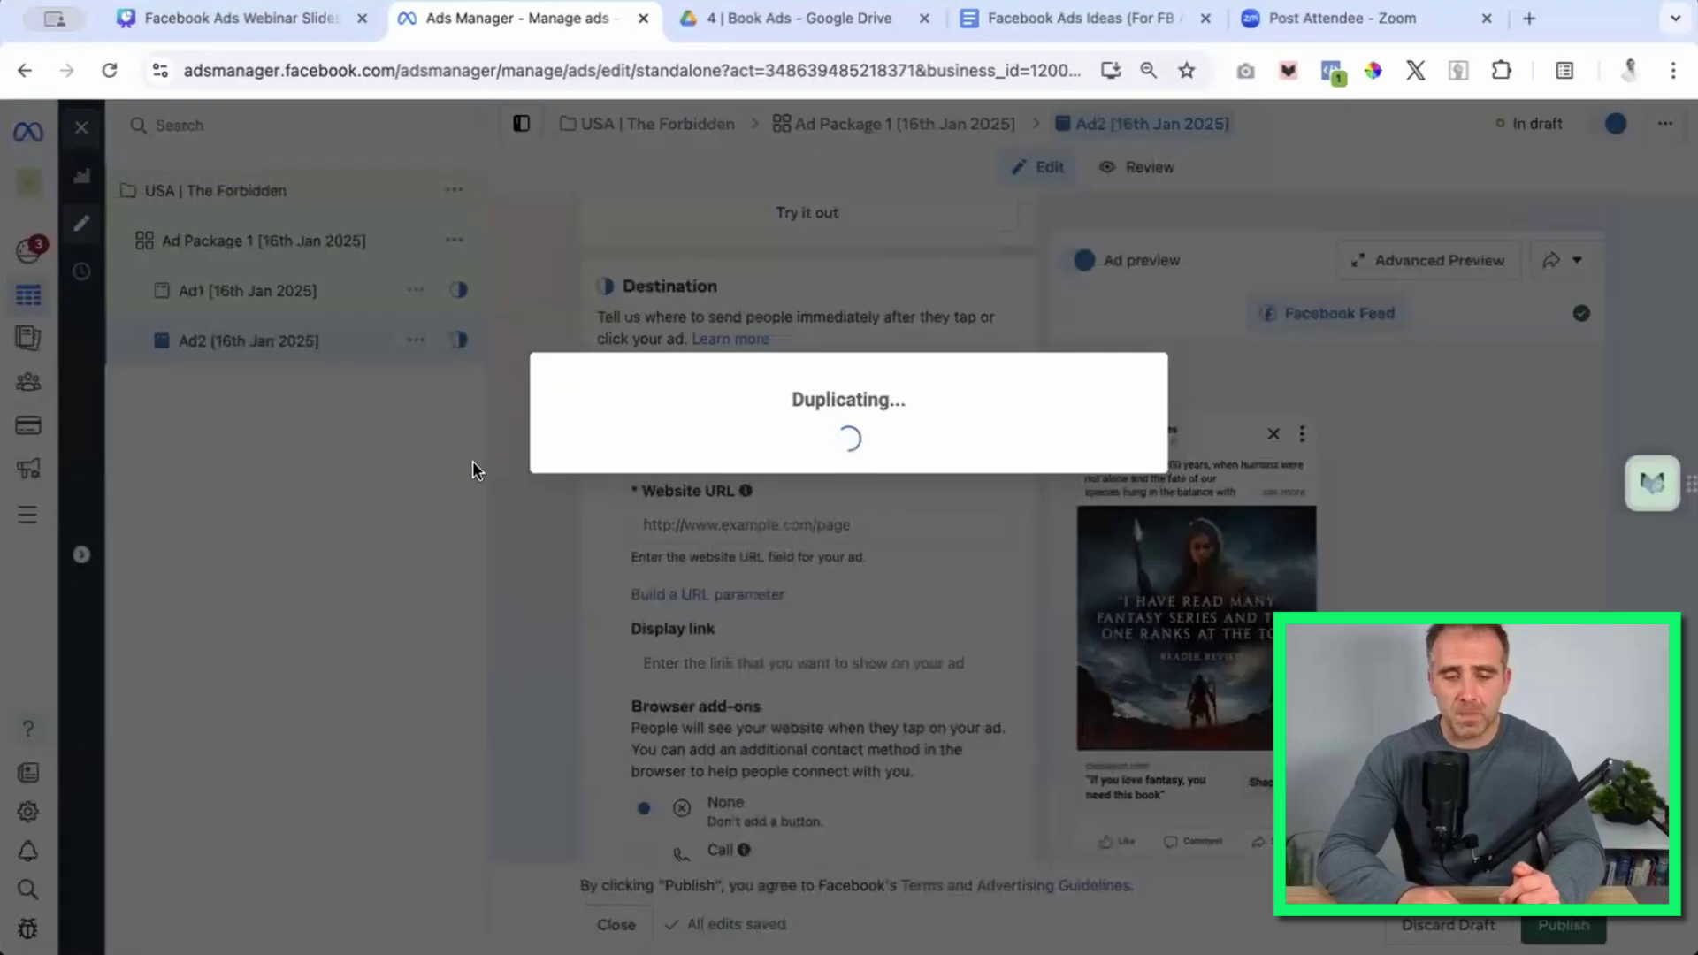
Rename the copy of Ad2 as "Ad3 [16th Jan 2025]".
scroll(564, 381, "up", 6)
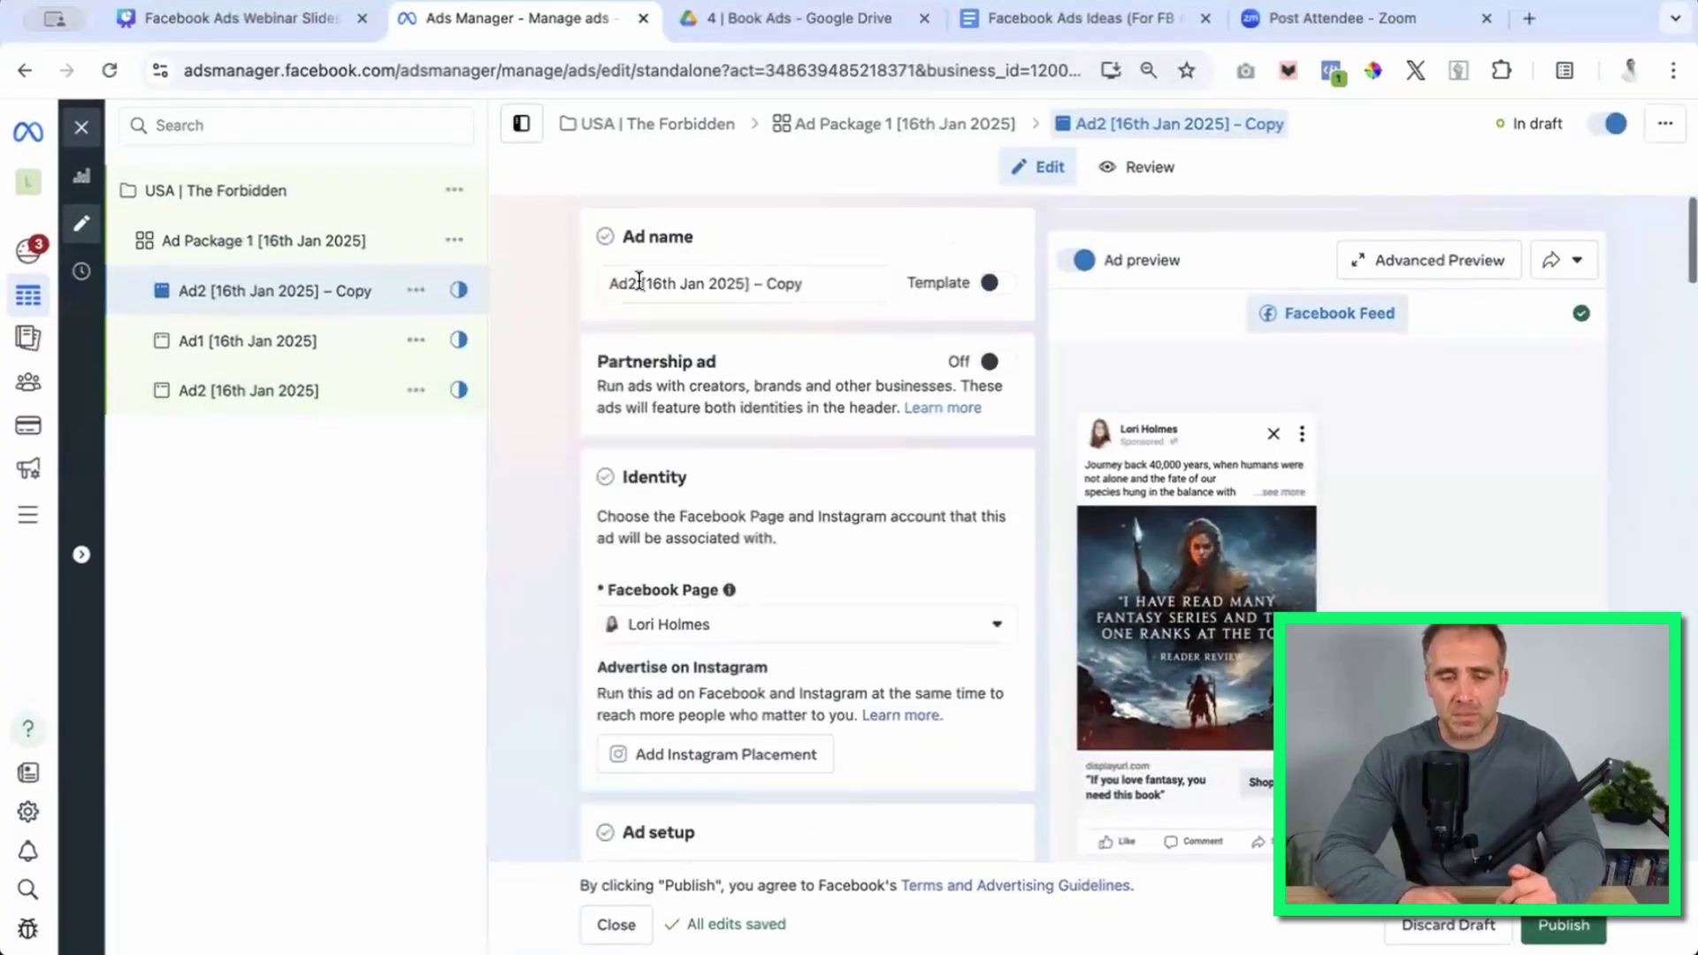
left_click(639, 283)
key("BackSpace")
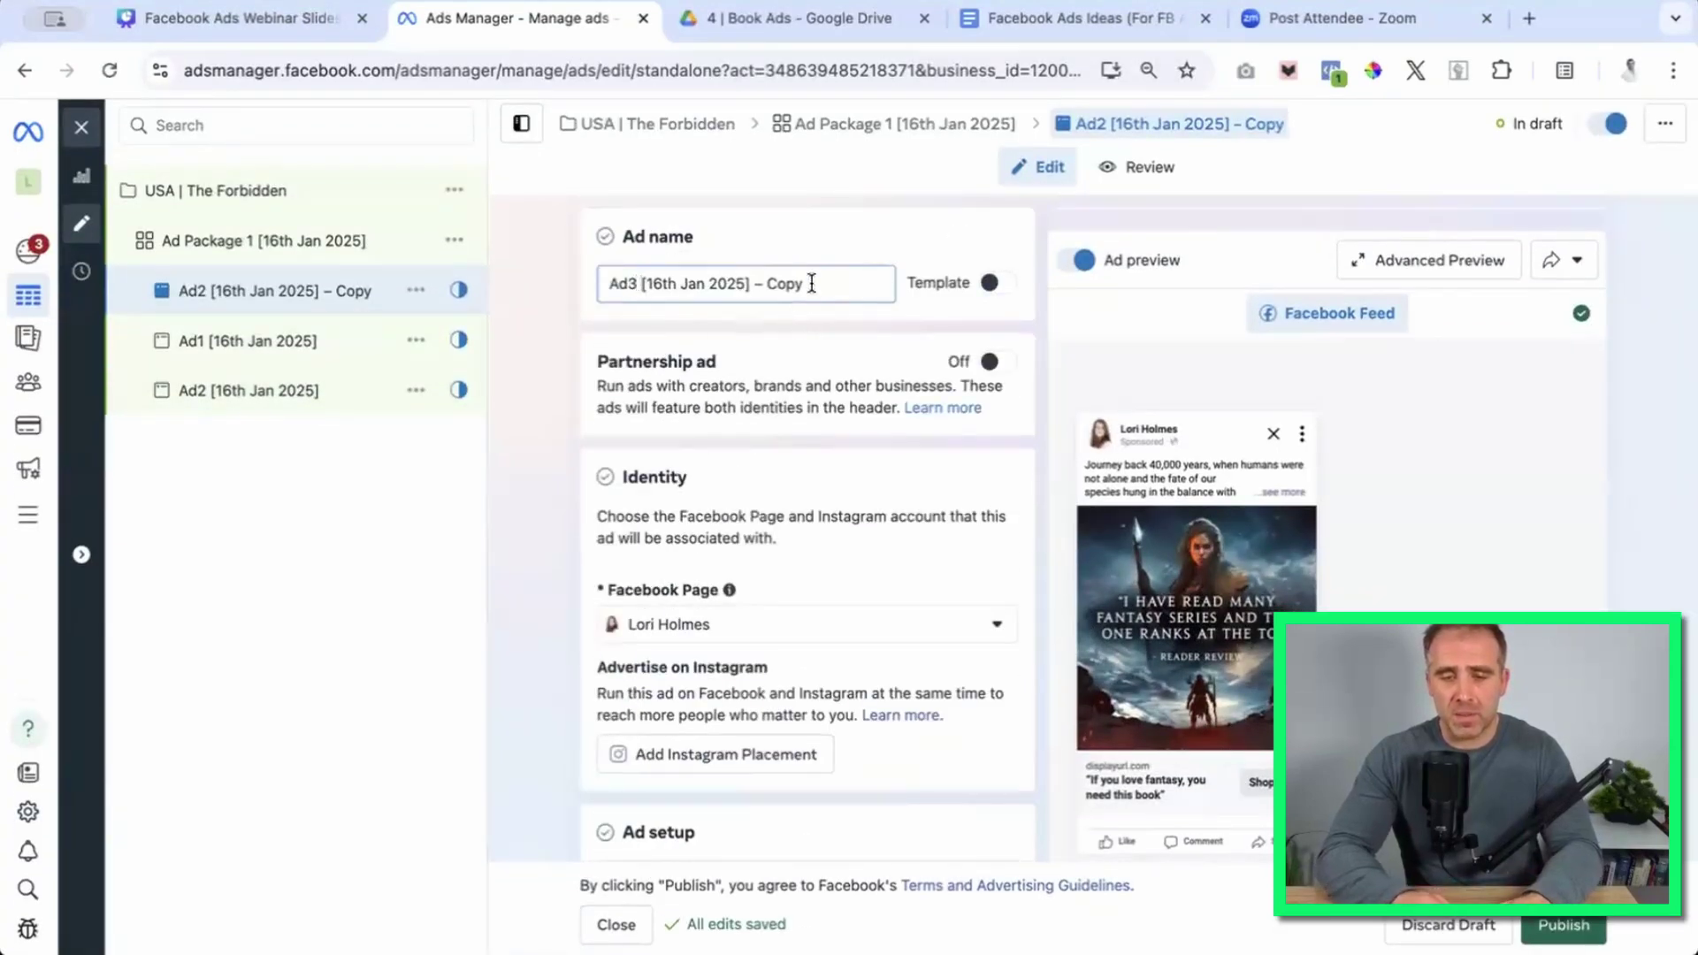
left_click(811, 283)
key("BackSpace")
key("BackSpace")
key("BackSpace")
key("BackSpace")
key("BackSpace")
key("BackSpace")
key("BackSpace")
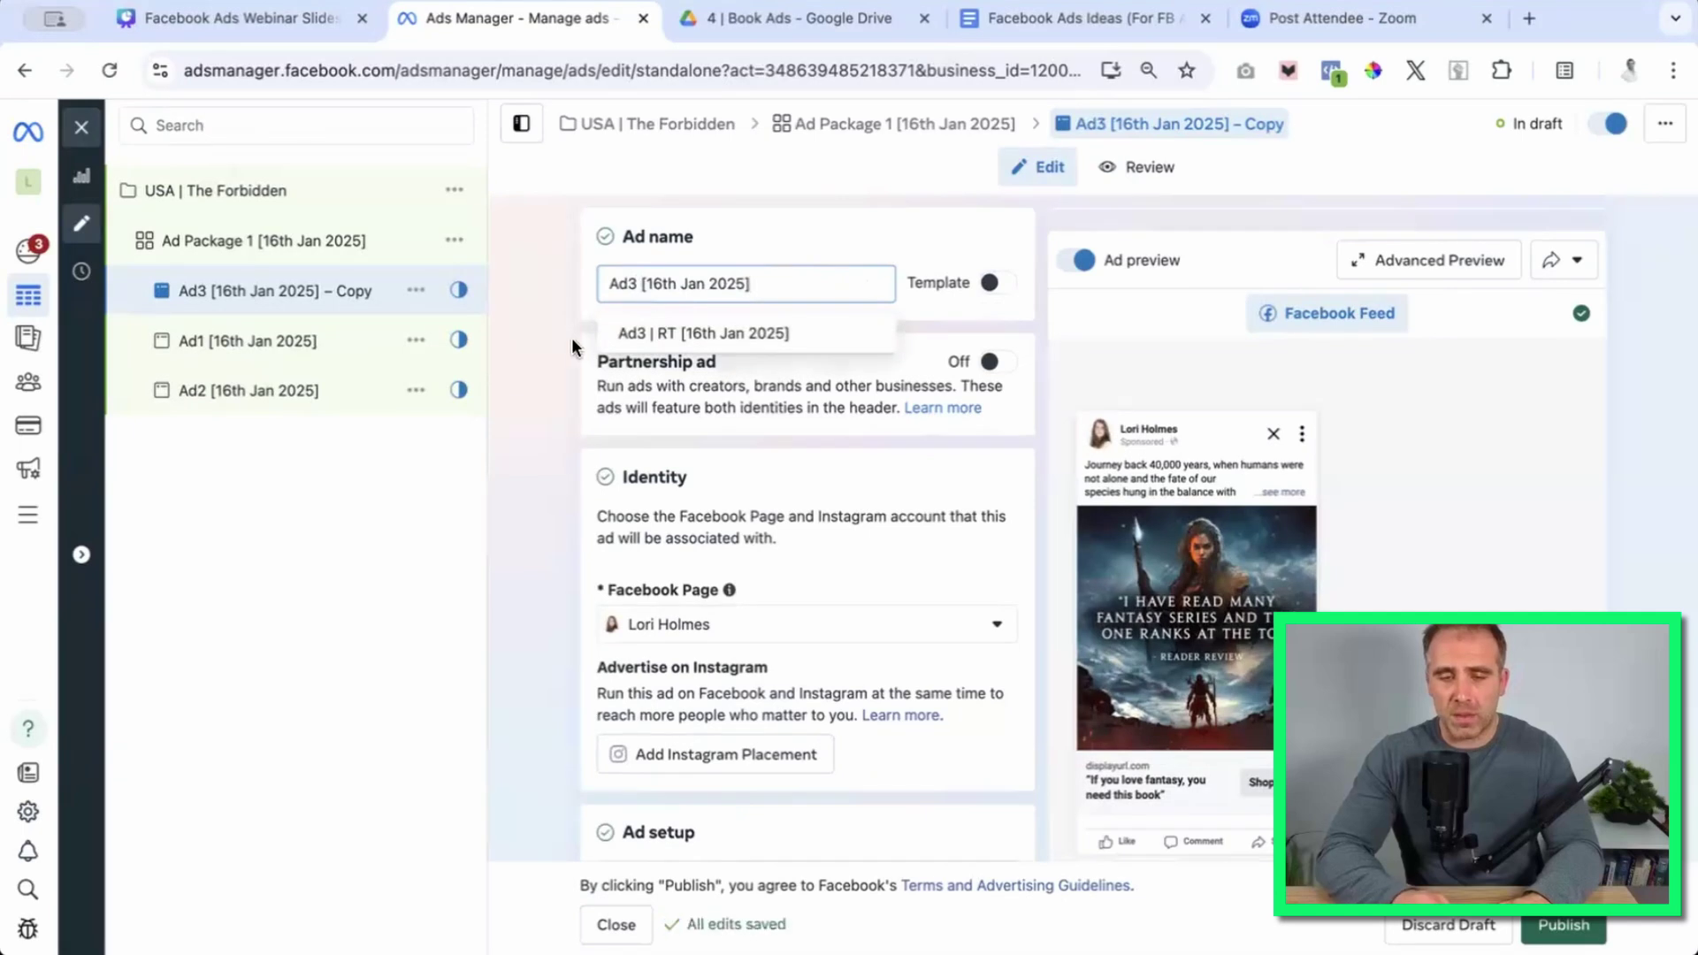
left_click(502, 373)
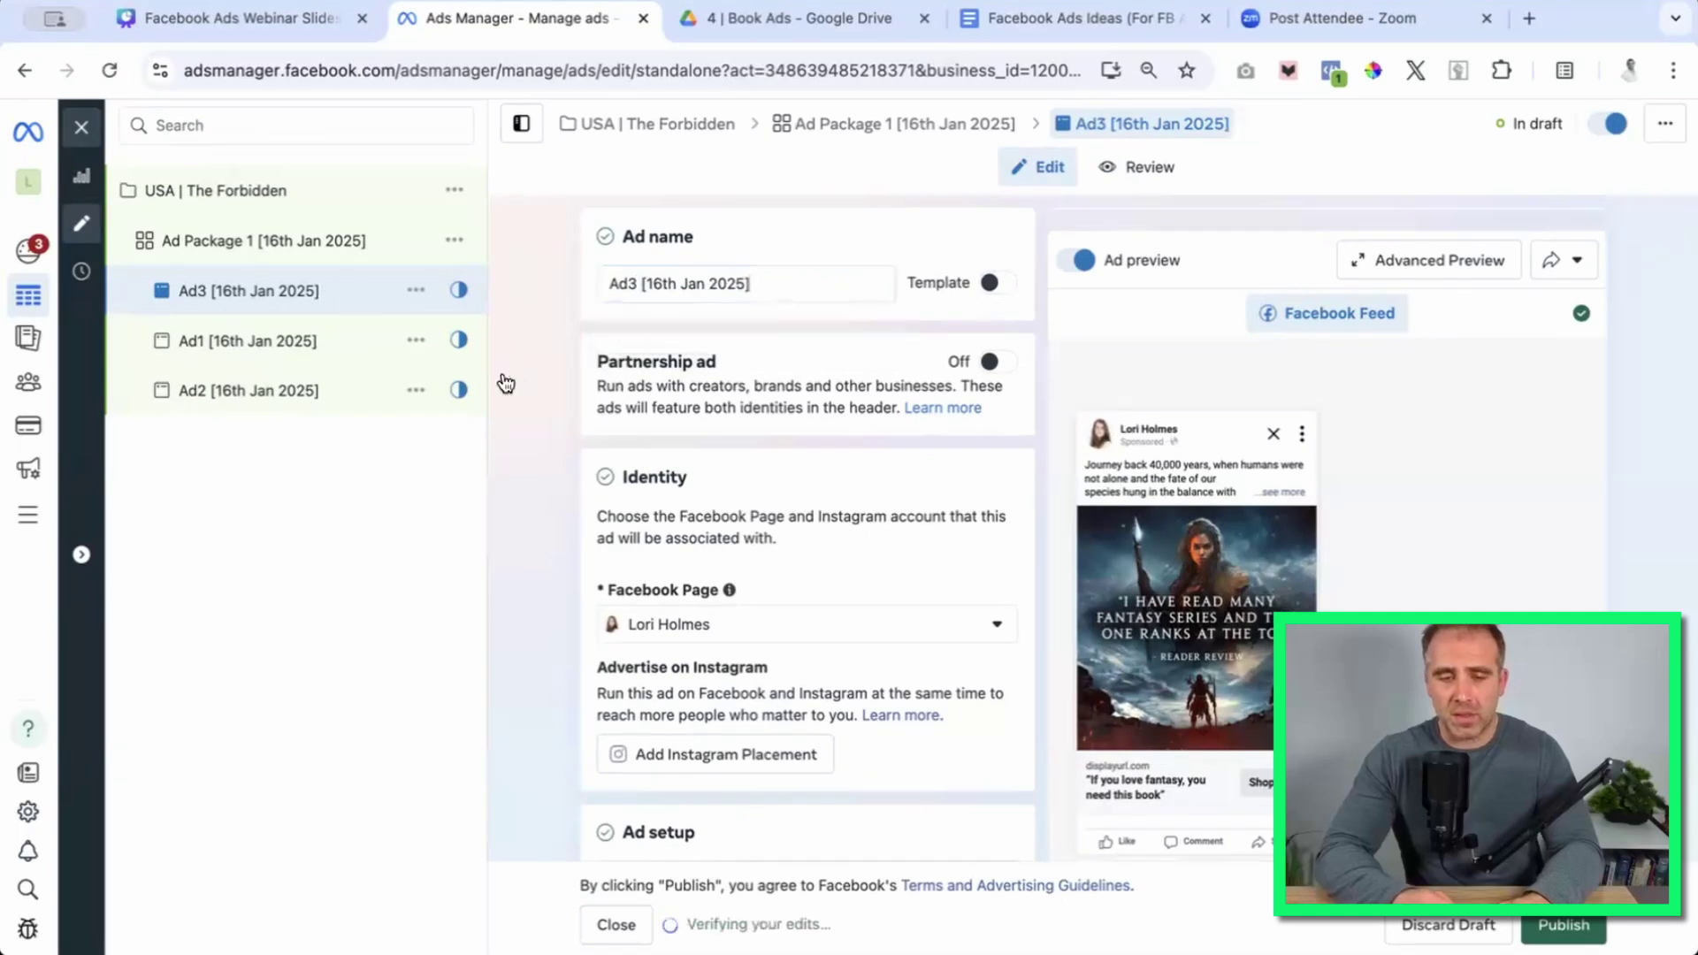
Replace Ad2's image with FB-Ads-Image2-Jan-13th-2025.jpg and turn off all Advantage+ creative optimisations.
left_click(274, 399)
scroll(522, 588, "down", 10)
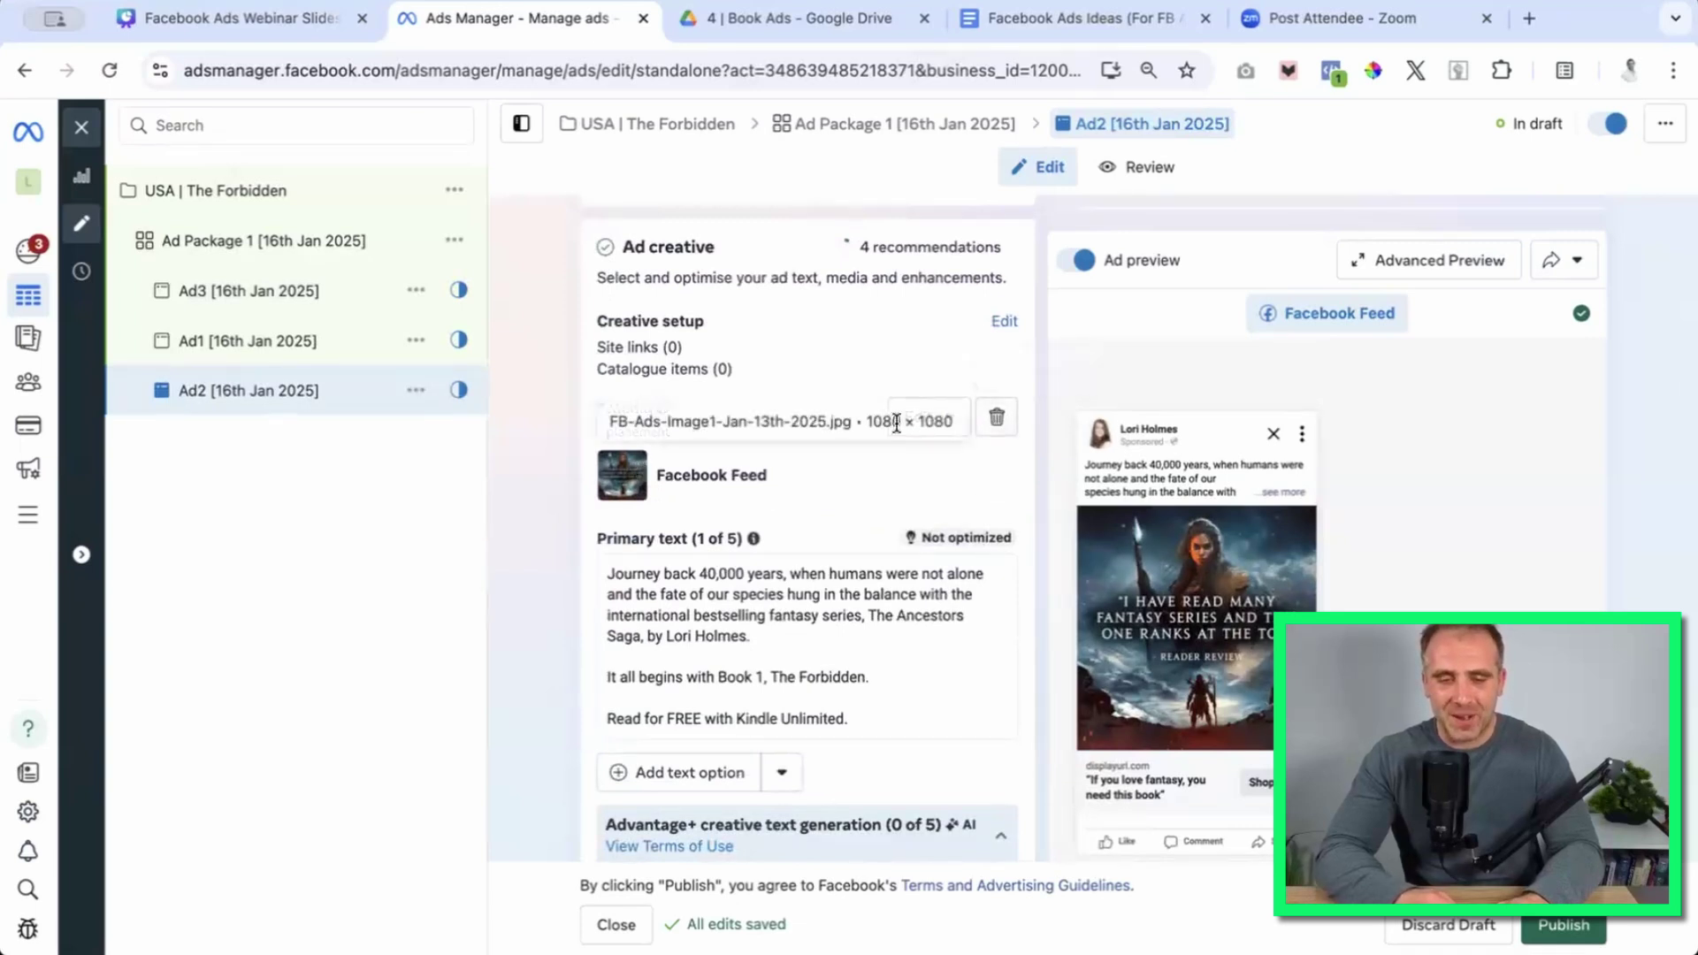
left_click(997, 421)
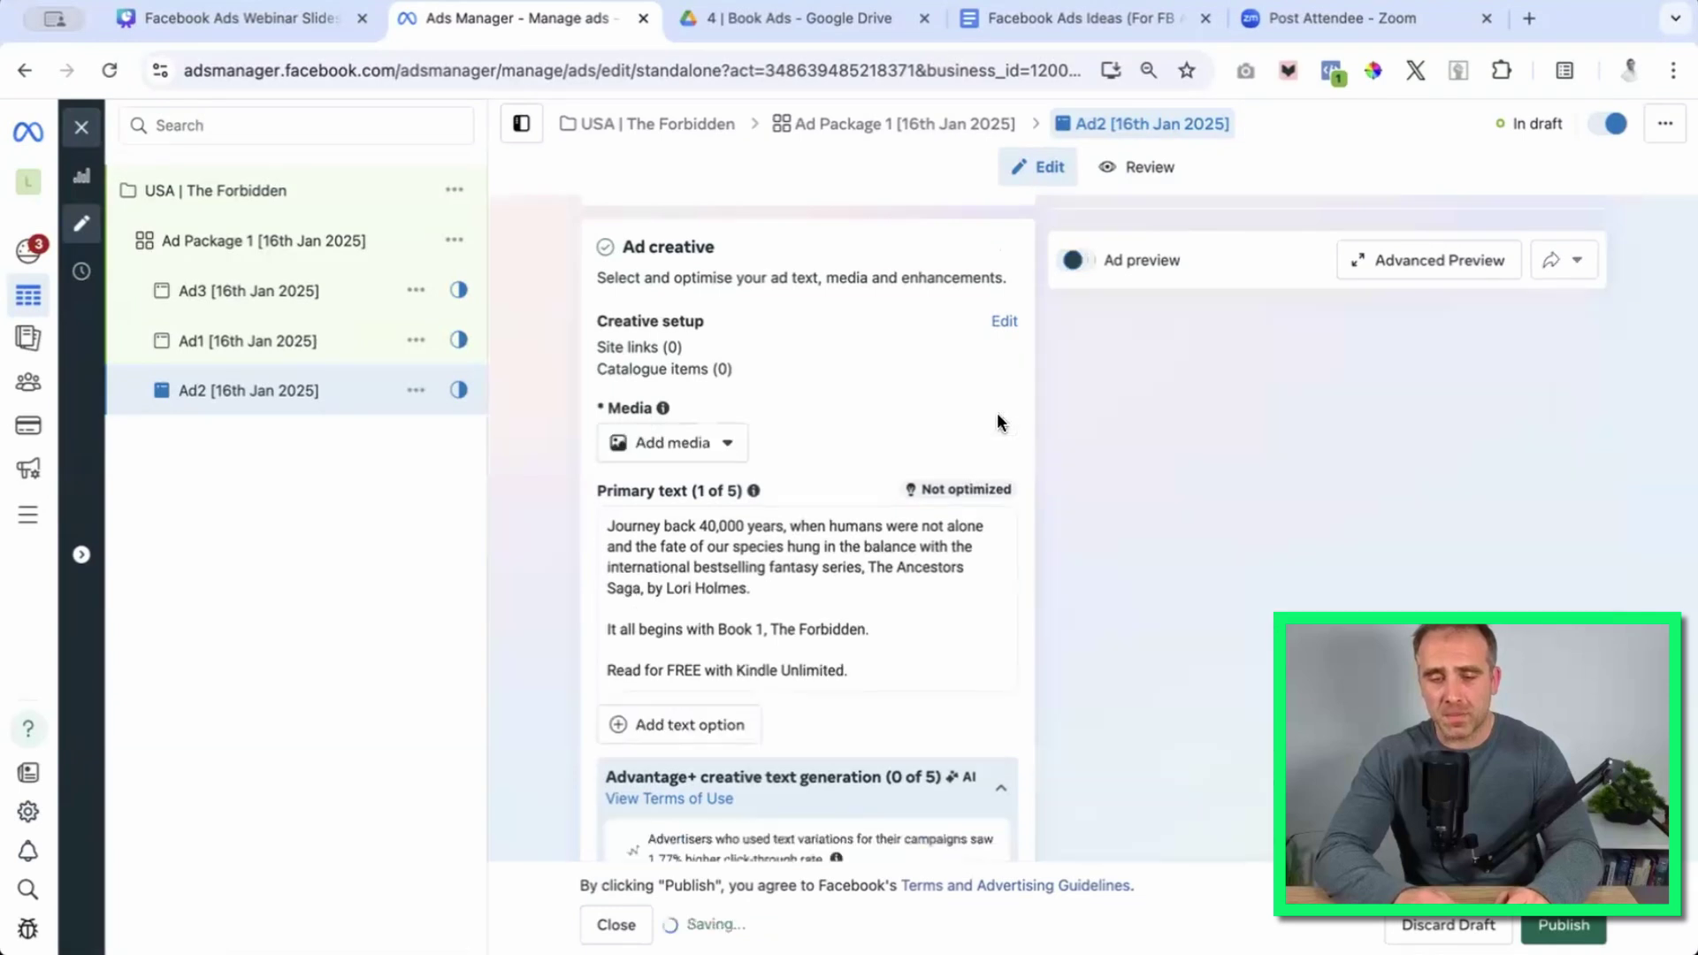
left_click(655, 447)
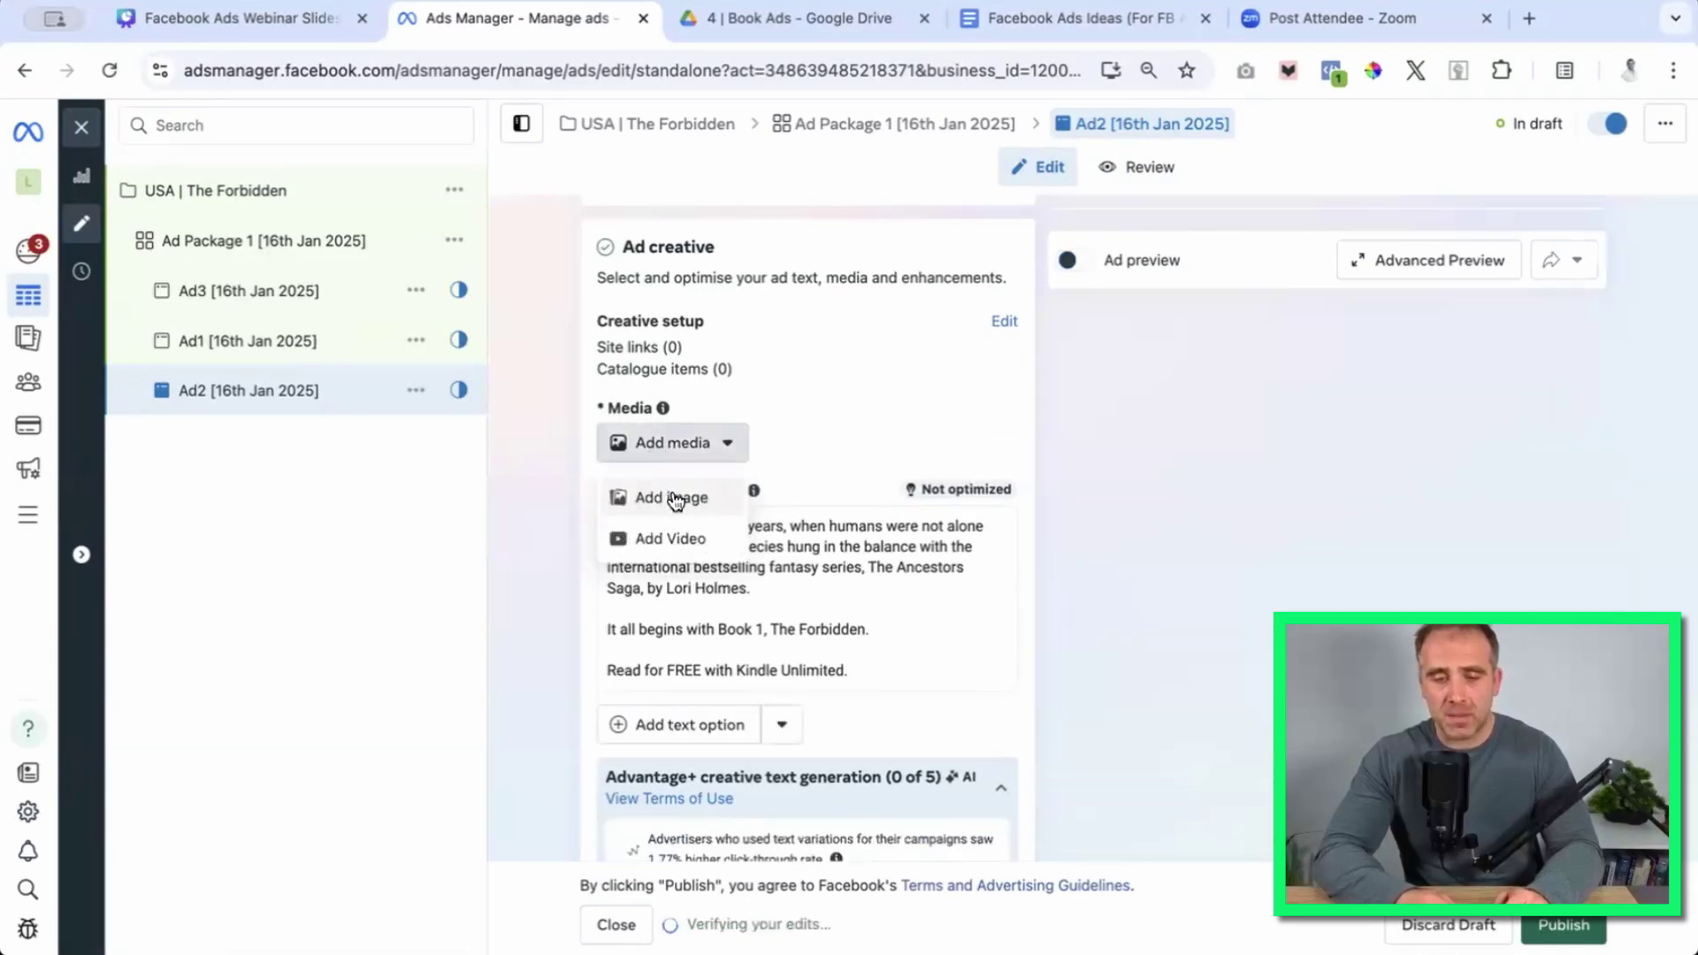
left_click(675, 495)
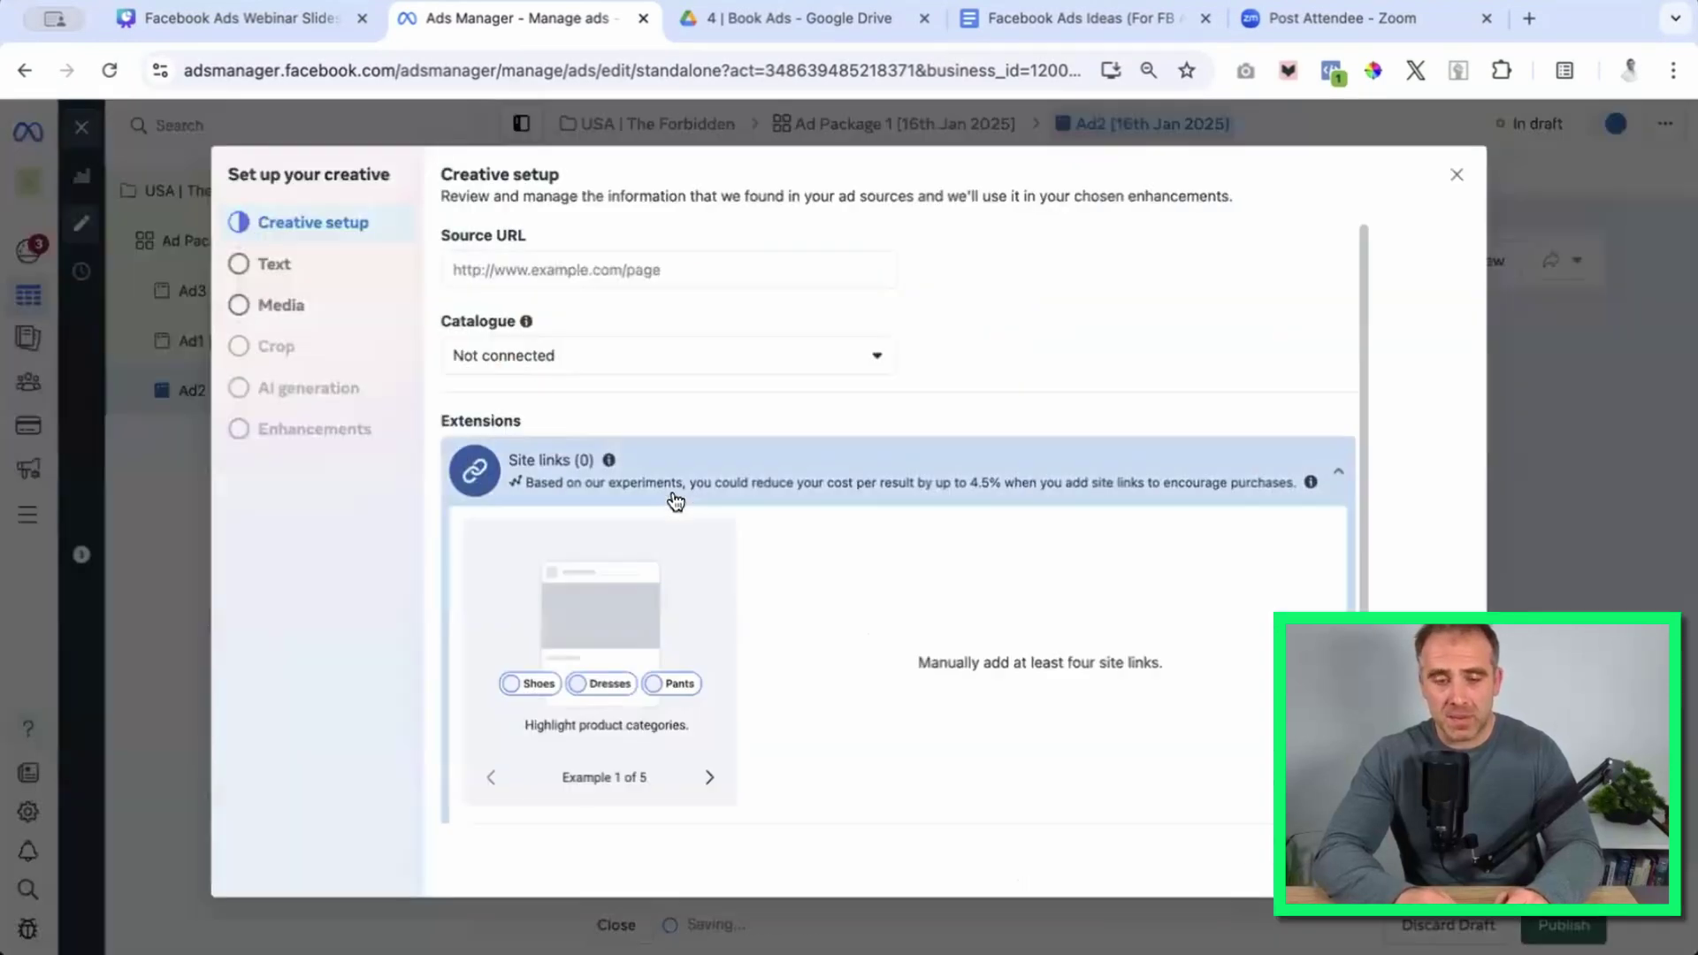
left_click(284, 315)
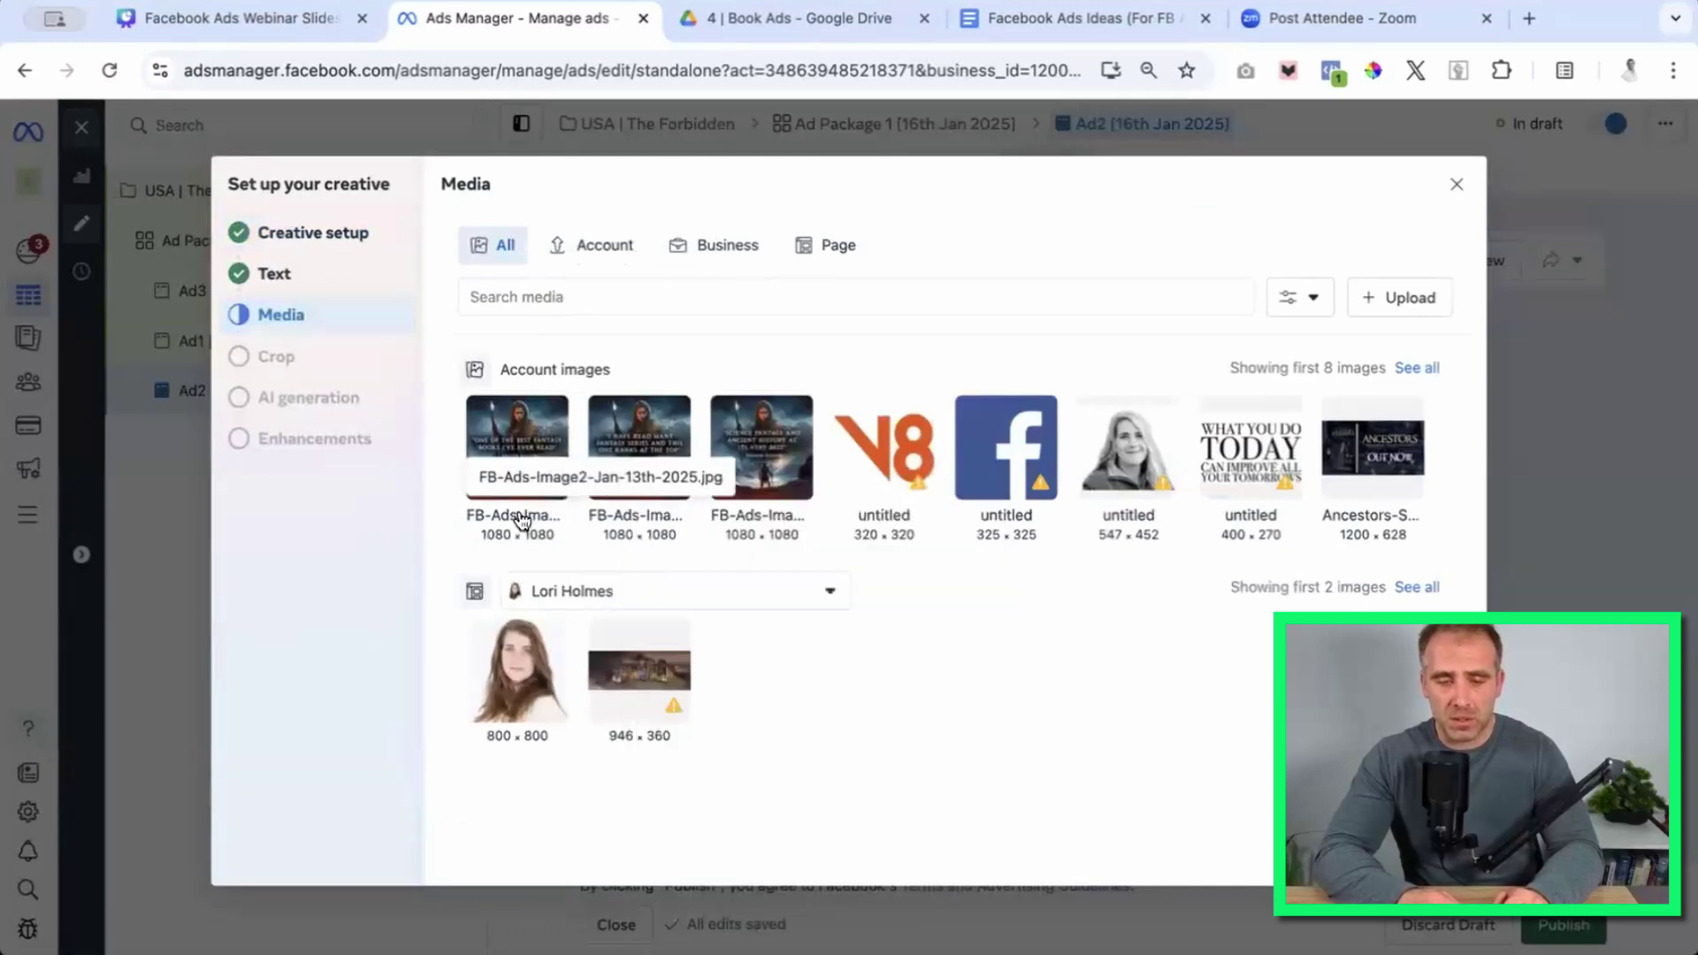
left_click(527, 449)
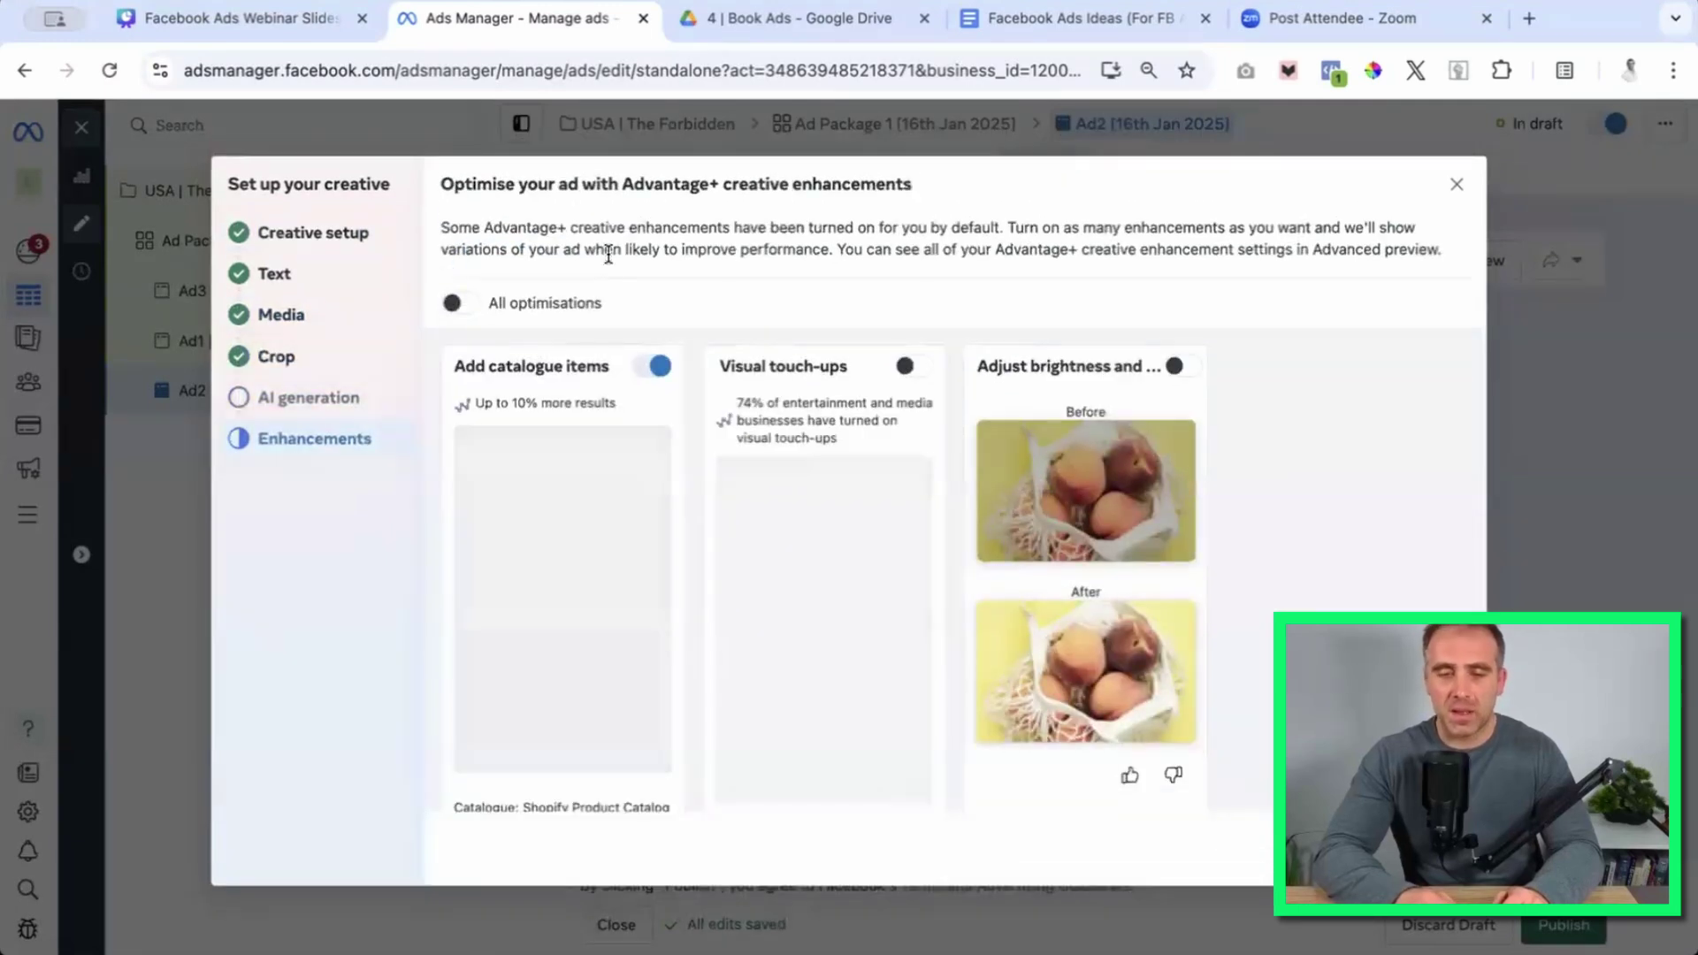
left_click(461, 304)
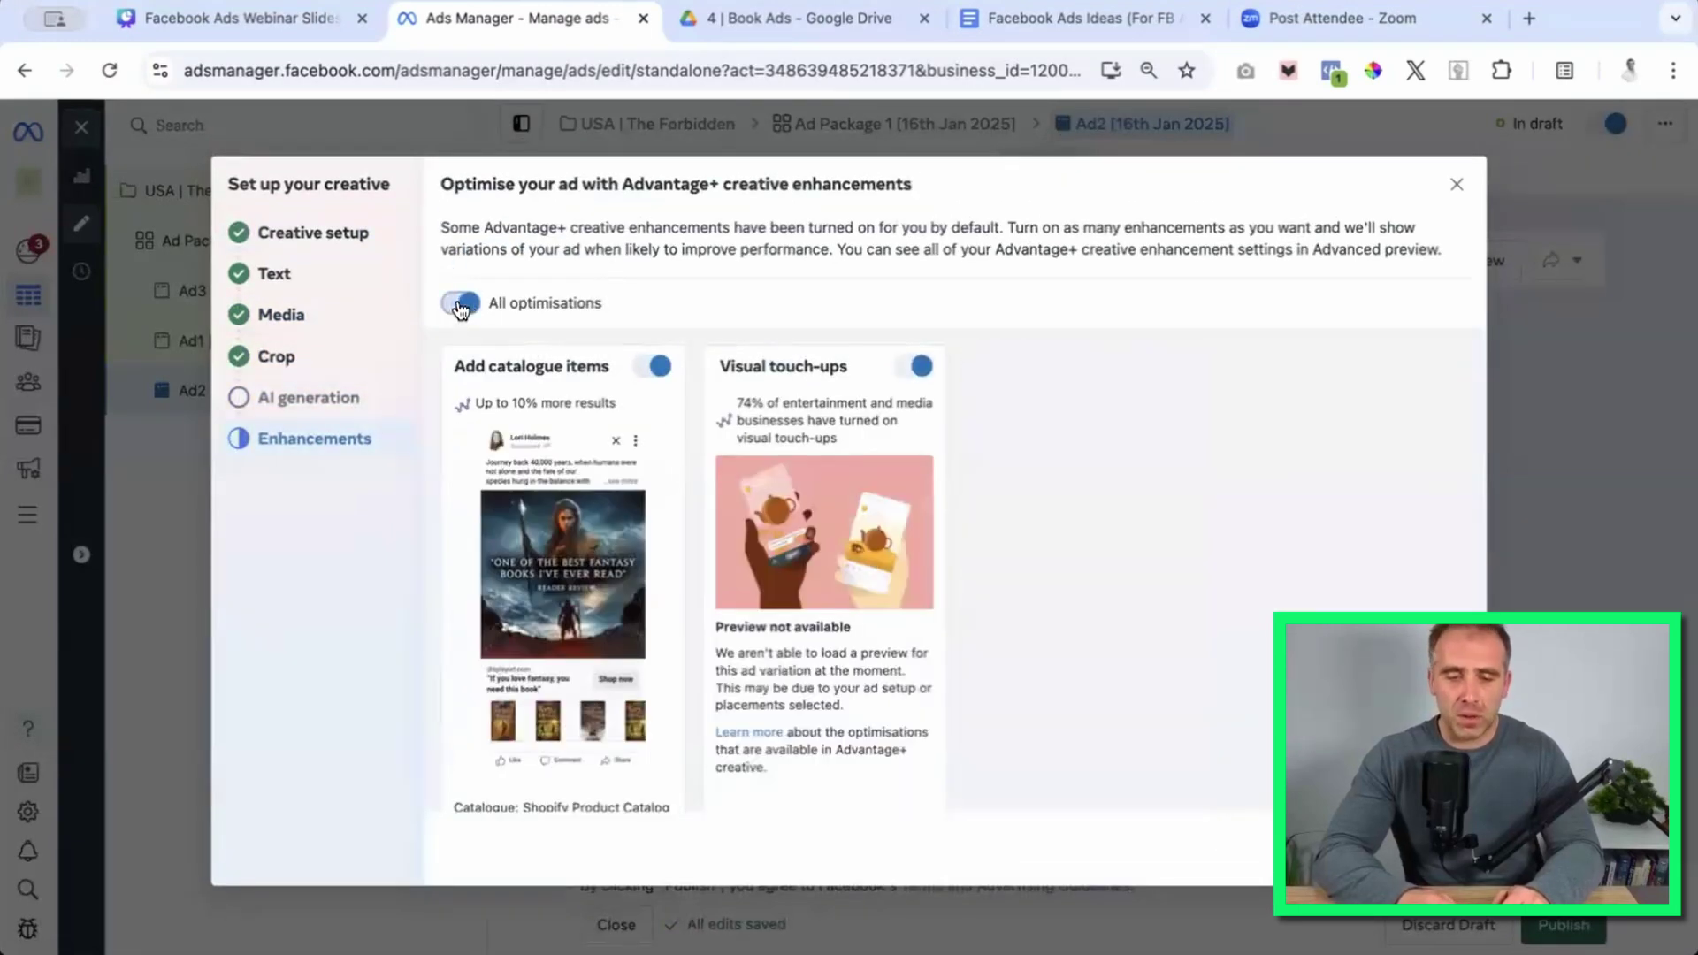
left_click(460, 305)
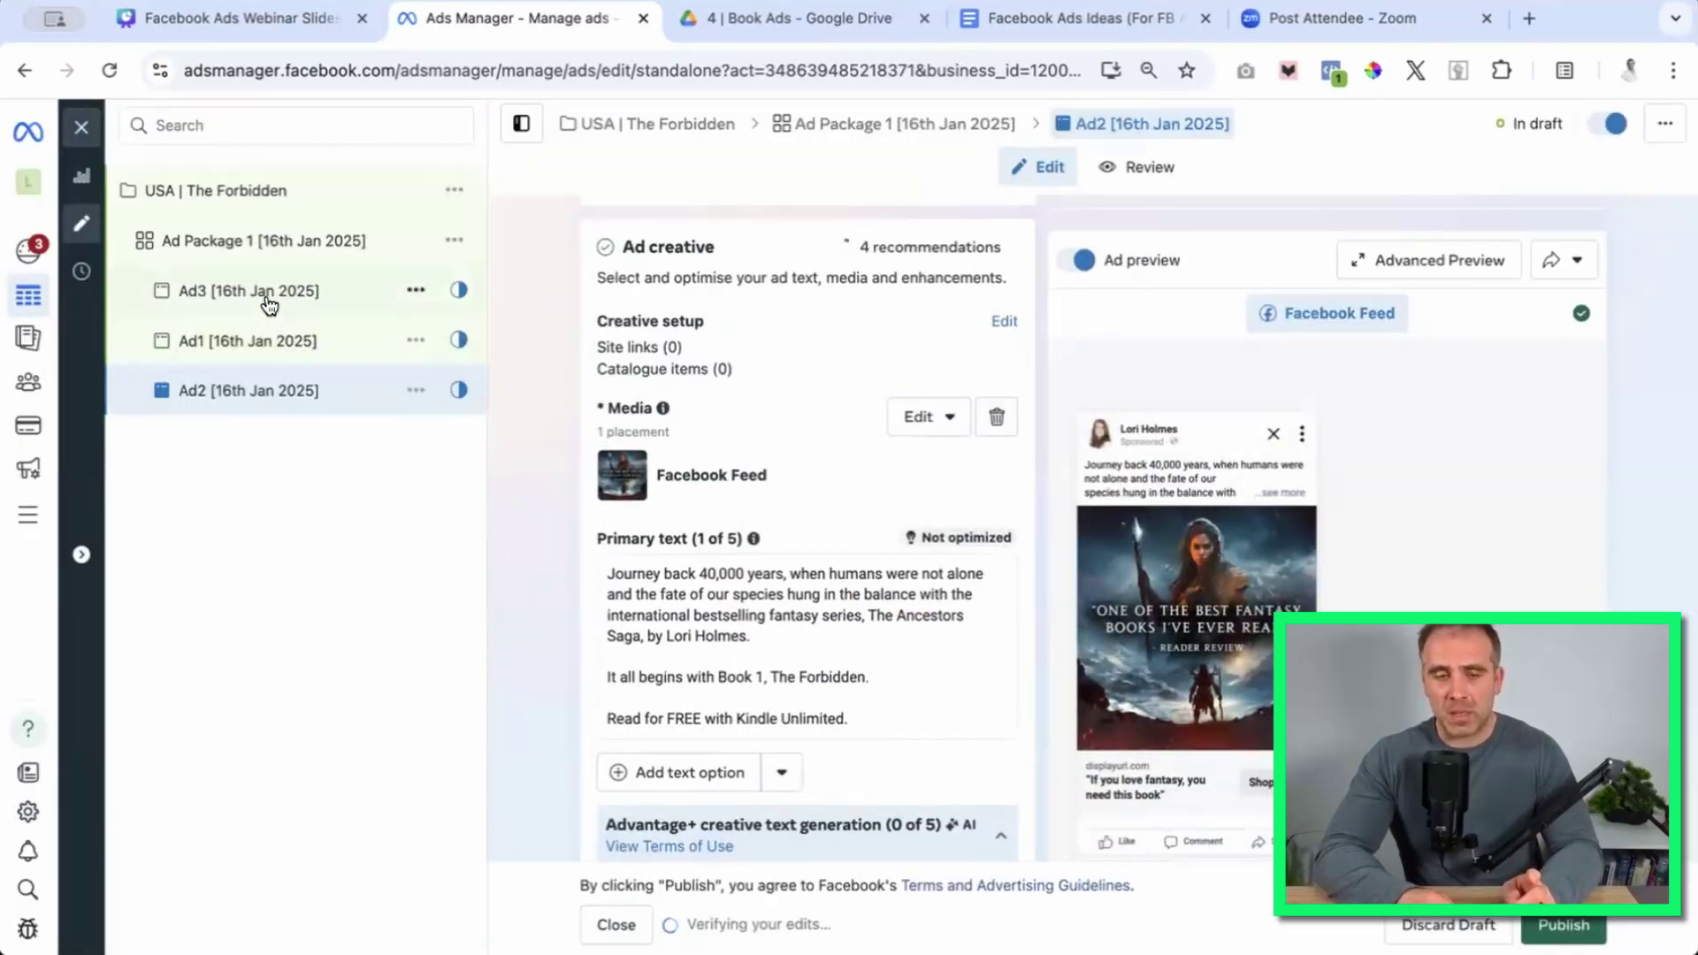
Replace Ad3's image with FB-Ads-Image3-Jan-13th-2025.jpg and turn off all Advantage+ creative optimisations.
left_click(269, 305)
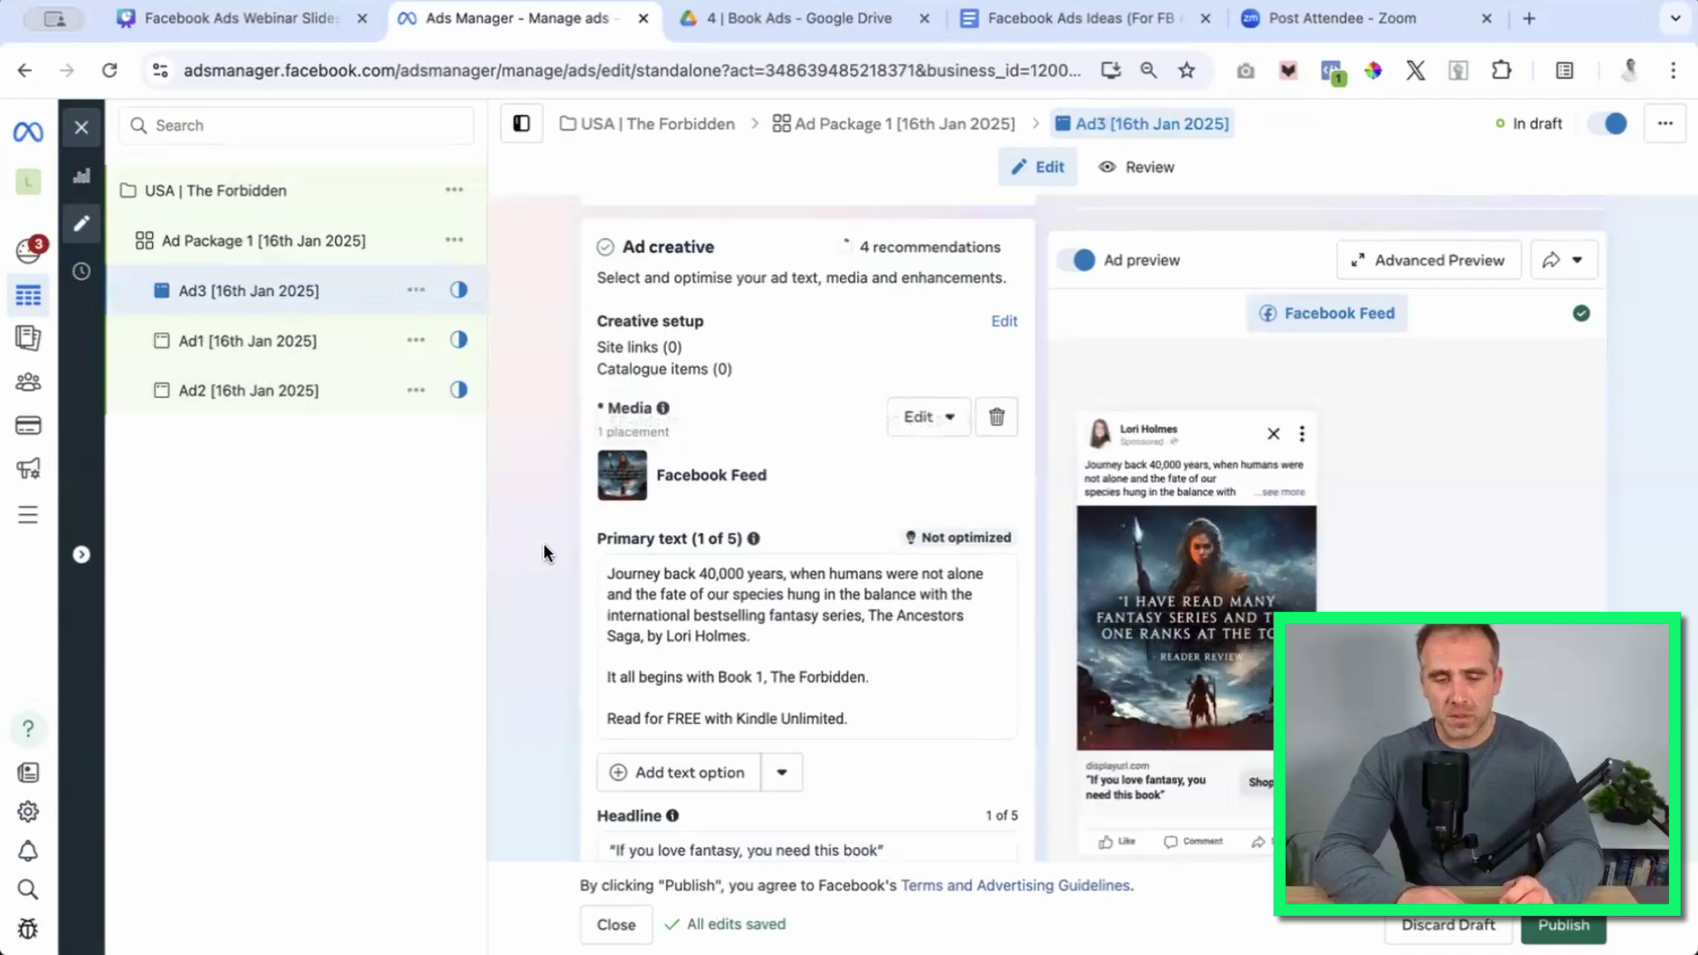
left_click(998, 416)
left_click(685, 443)
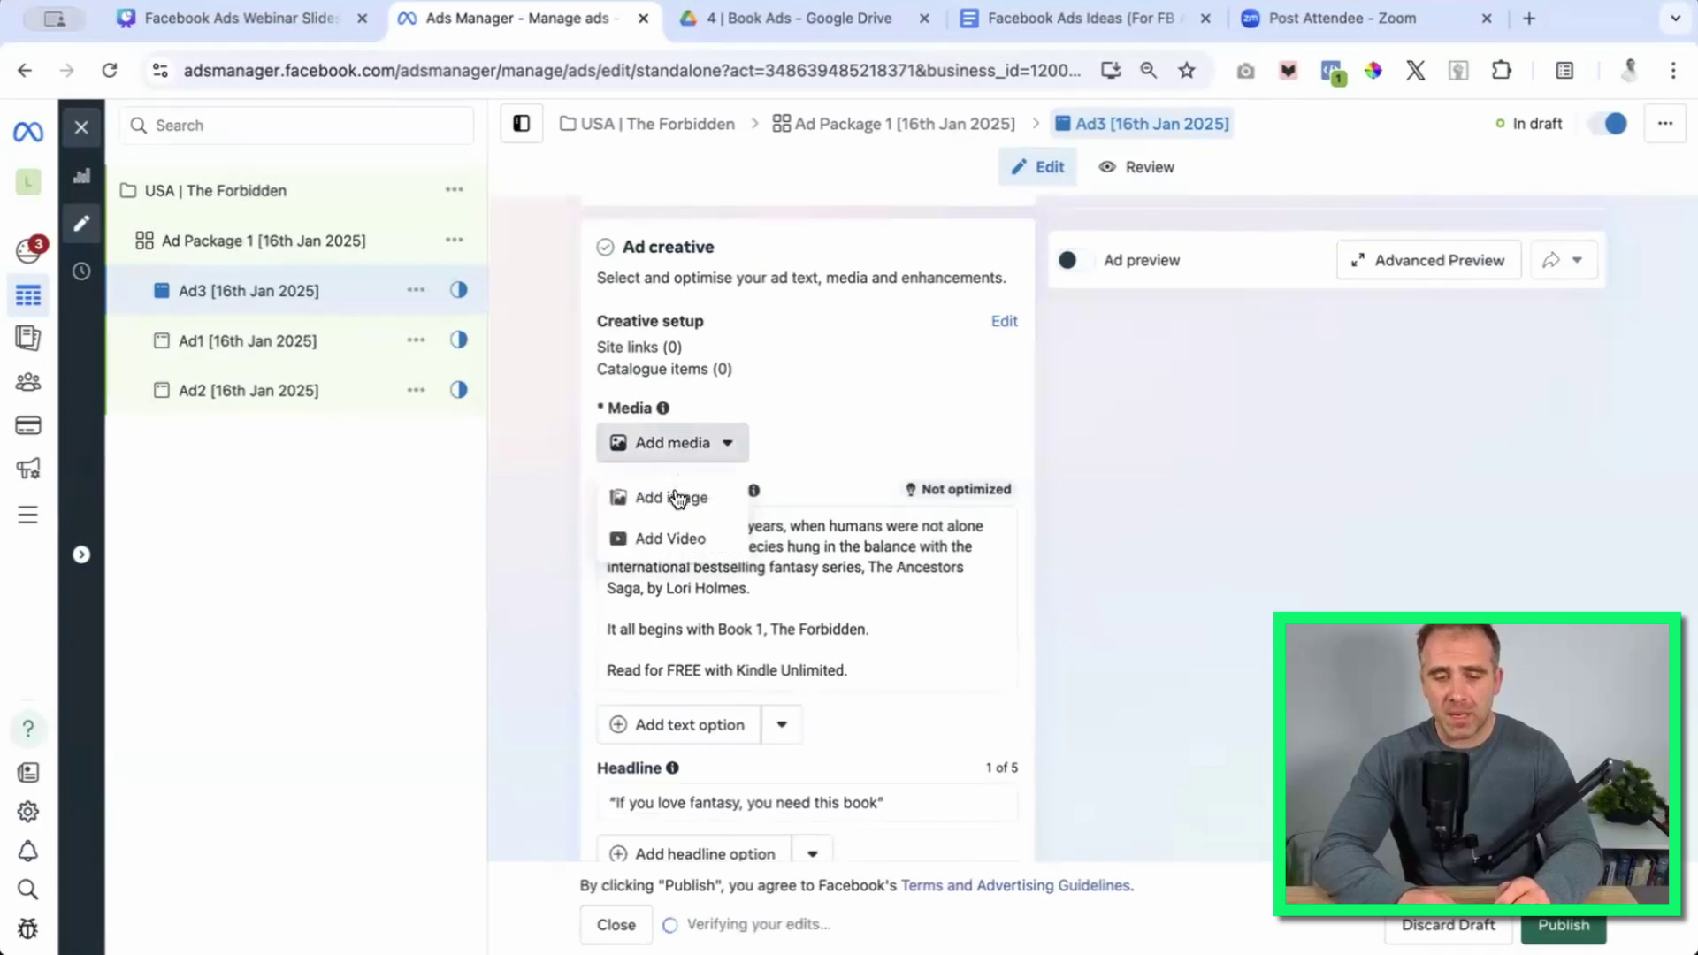
left_click(675, 498)
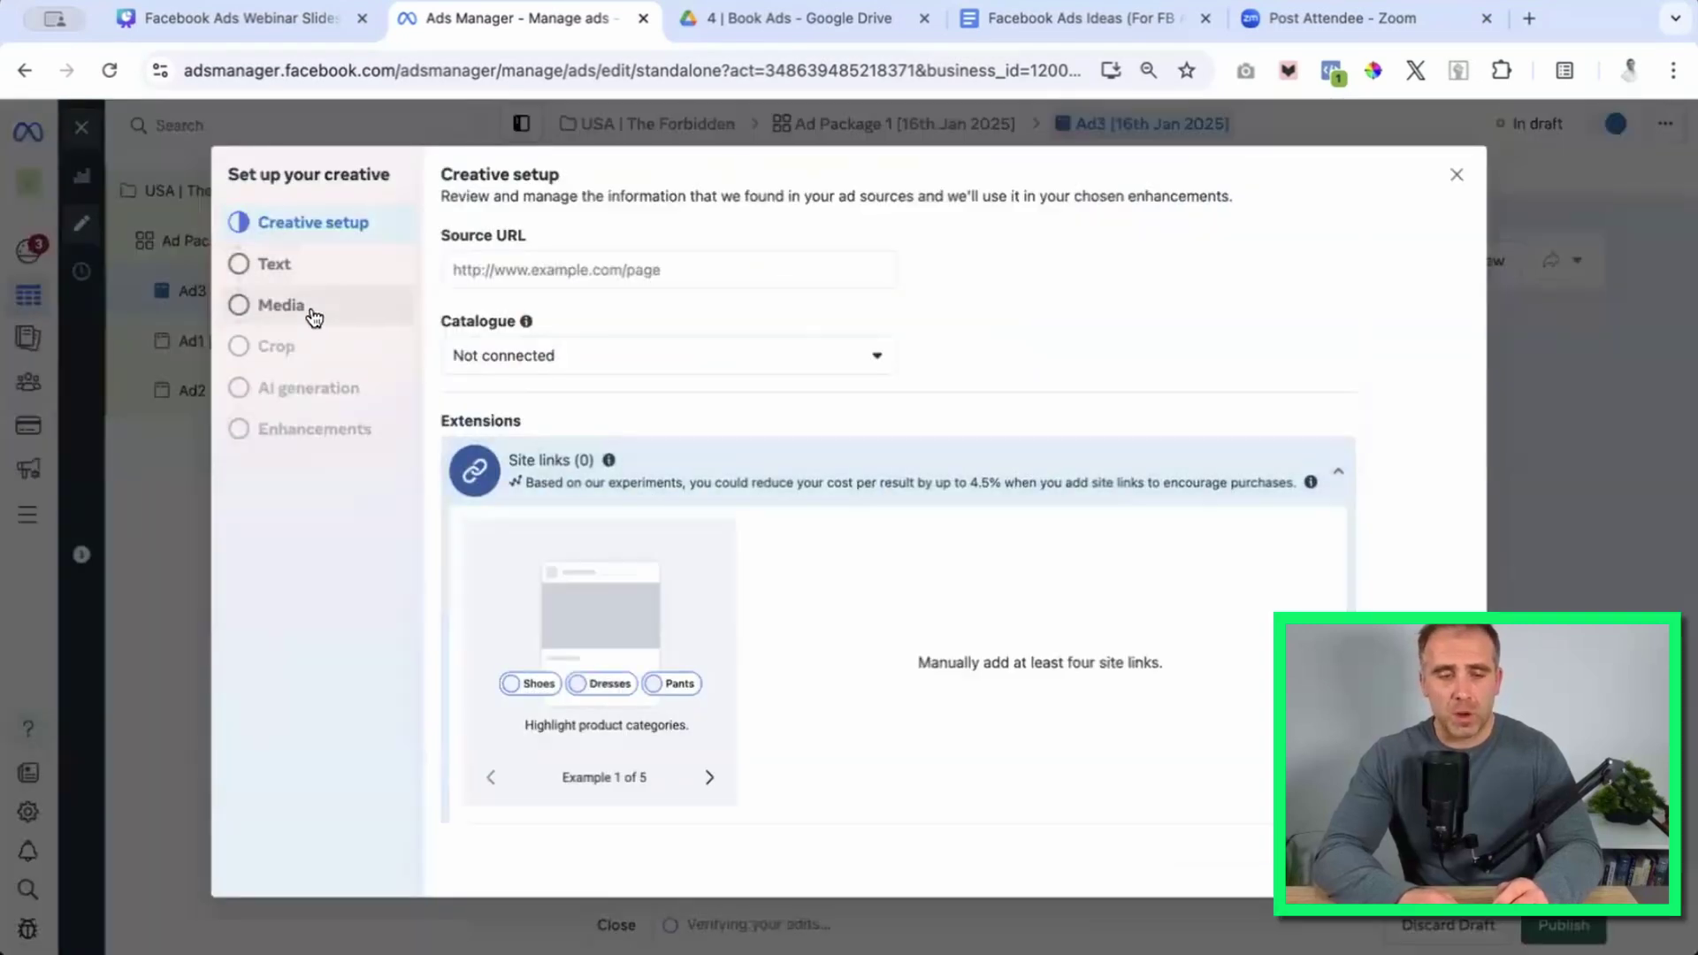
left_click(311, 316)
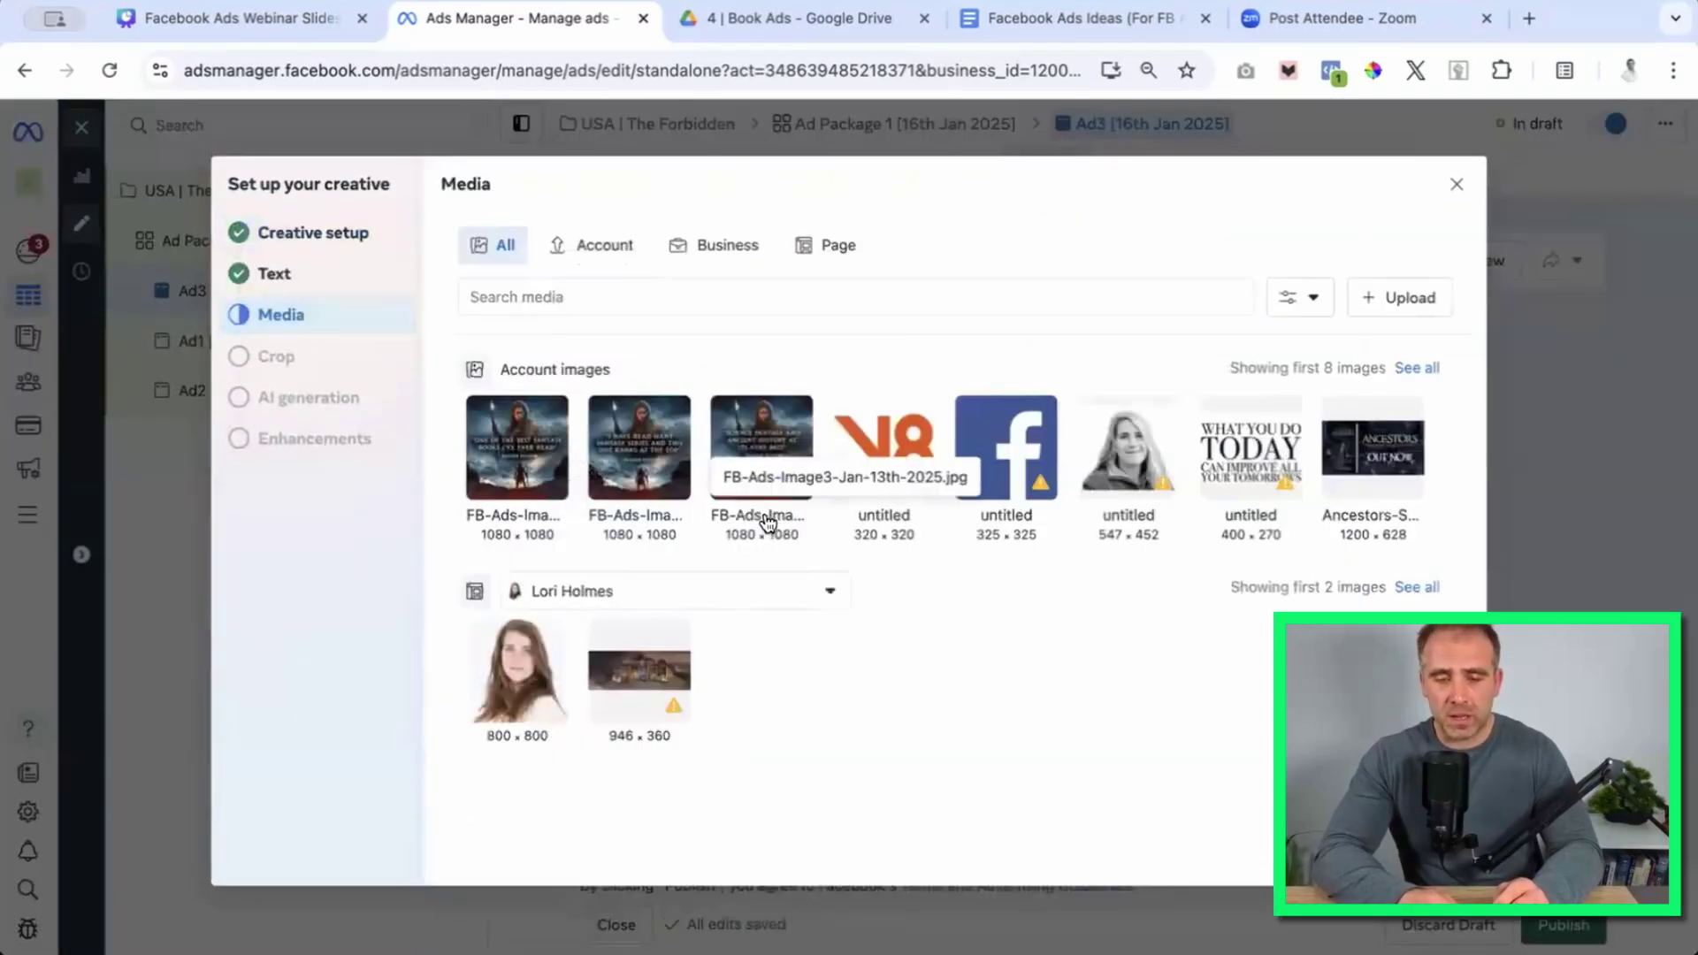
left_click(766, 439)
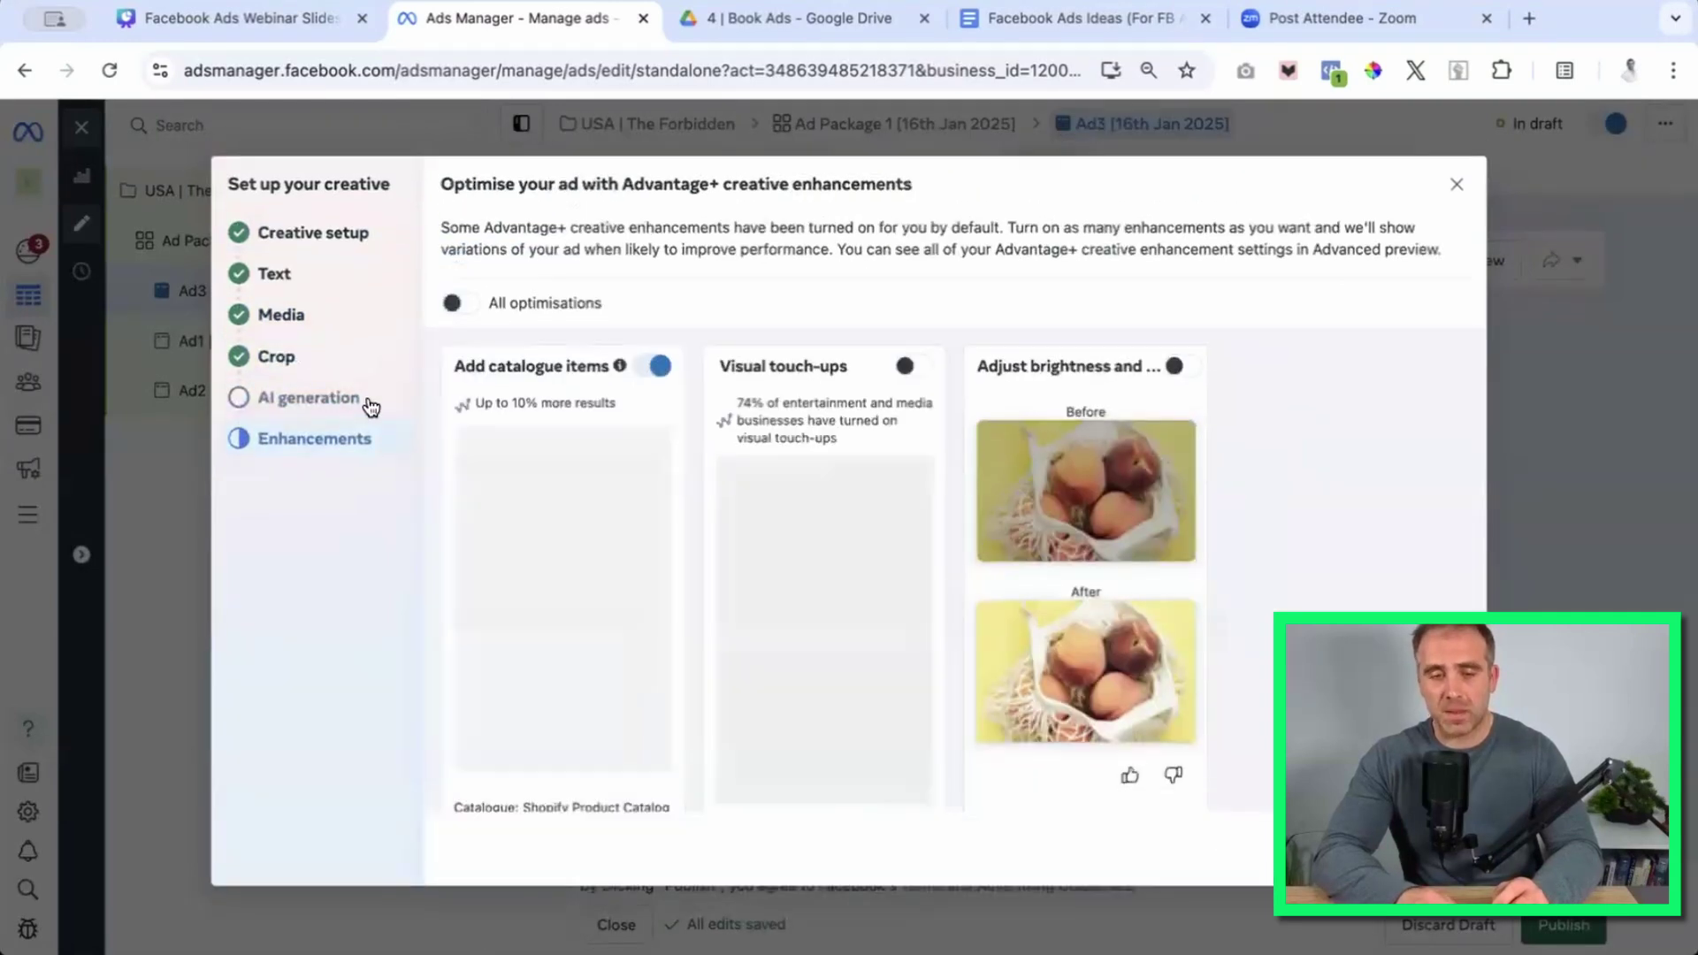
left_click(454, 305)
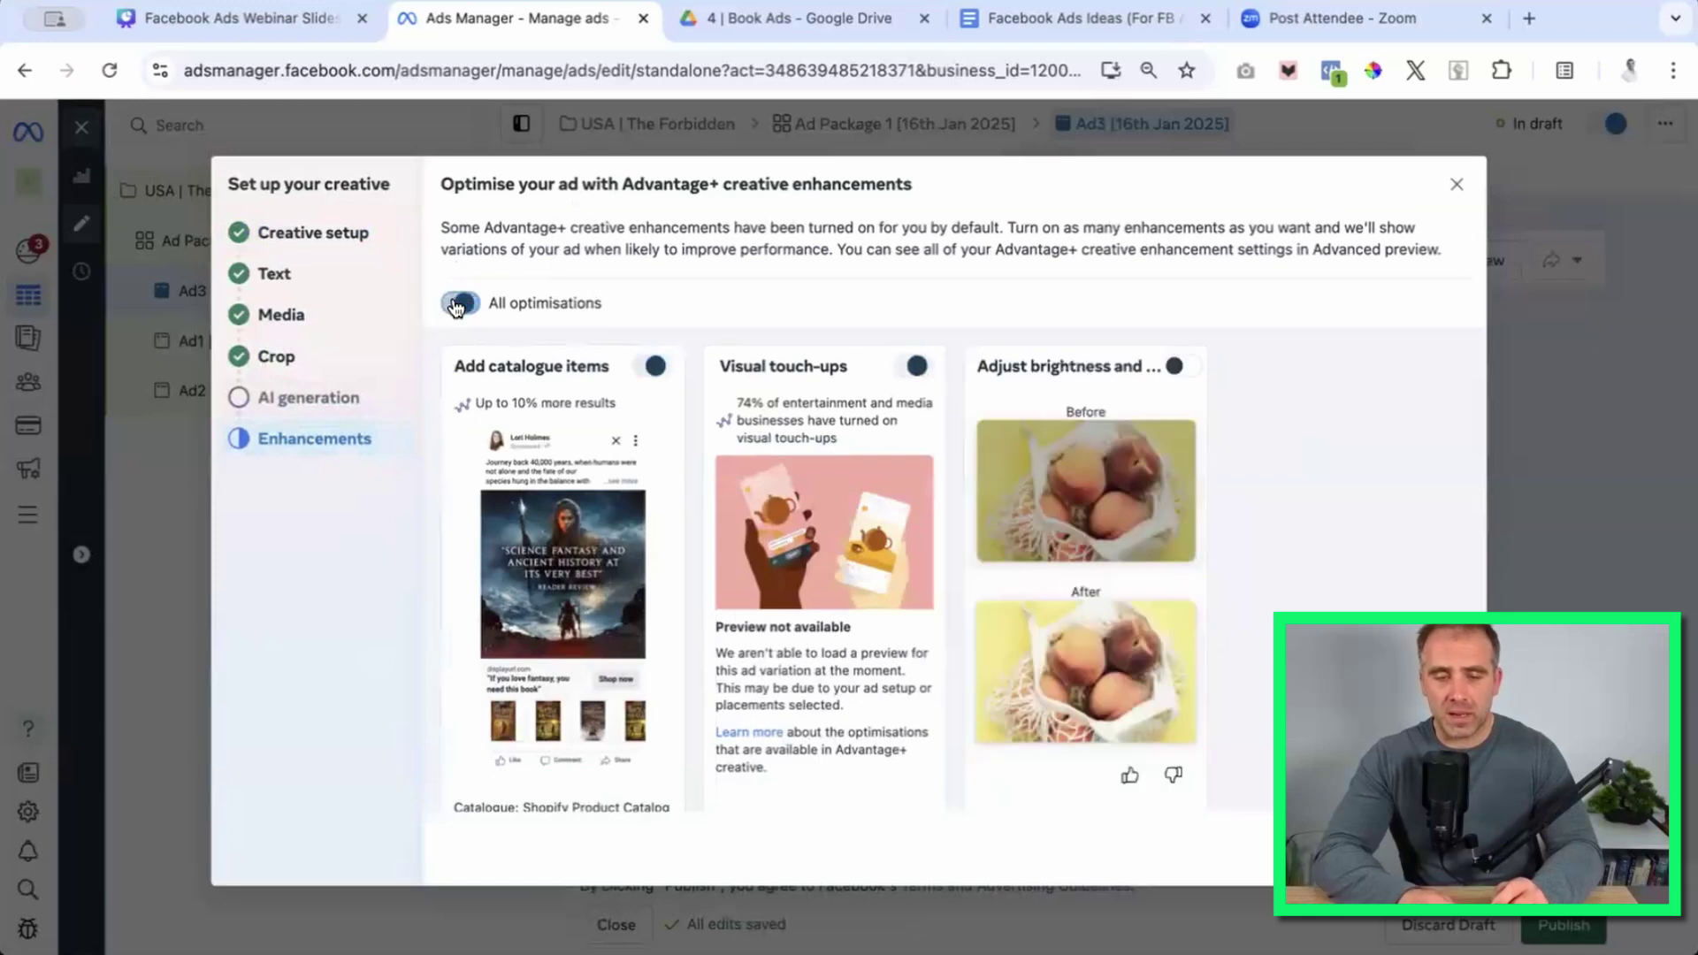
left_click(454, 305)
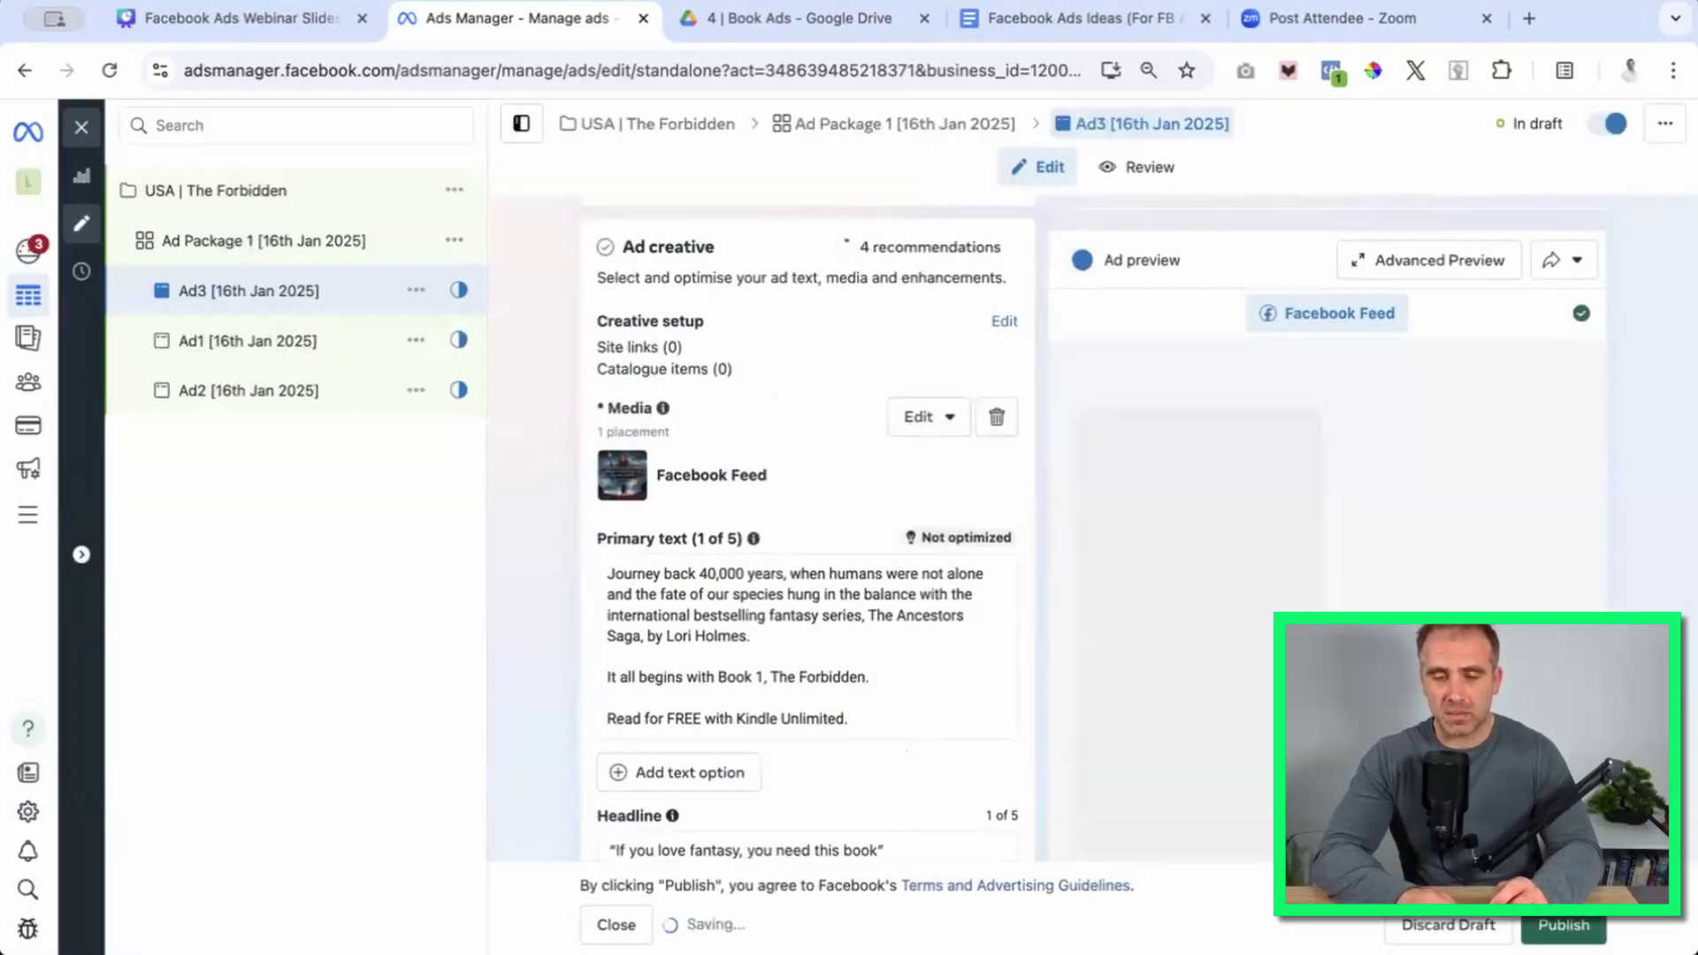
Replace Ad3's primary text with Primary Text #3 from the Google Docs ideas document, starting “Excellent fantasy fiction!! One of the best I have read”.
scroll(529, 560, "down", 4)
scroll(529, 552, "down", 2)
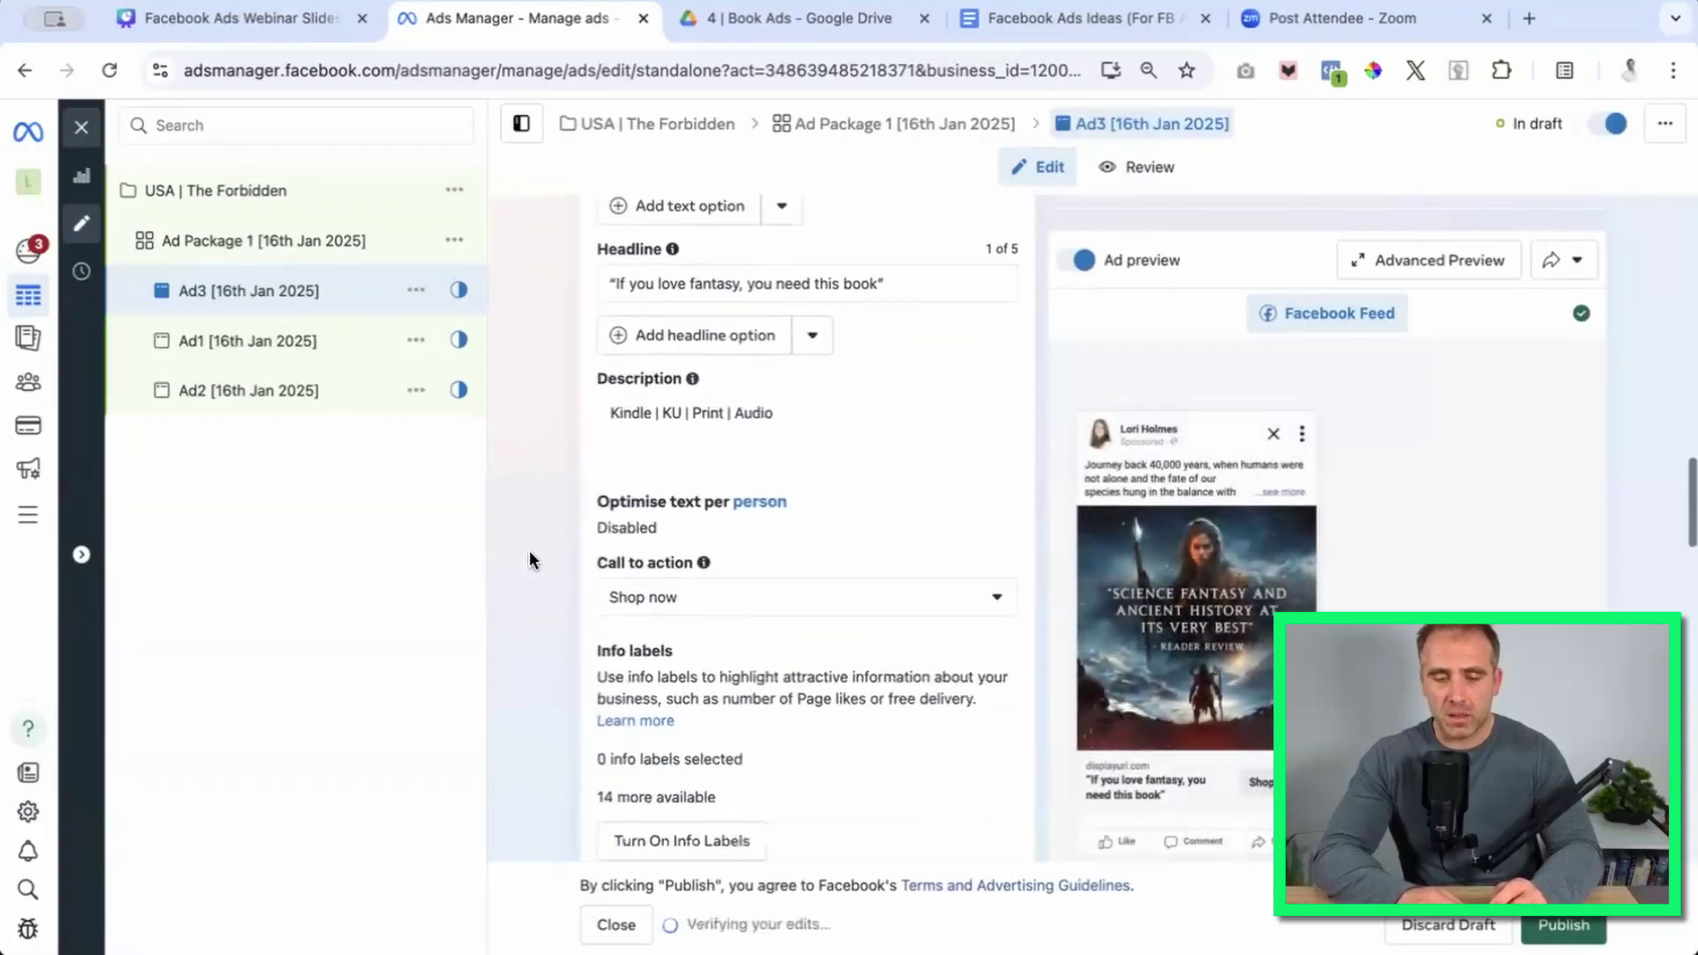
scroll(529, 552, "up", 8)
scroll(529, 558, "up", 3)
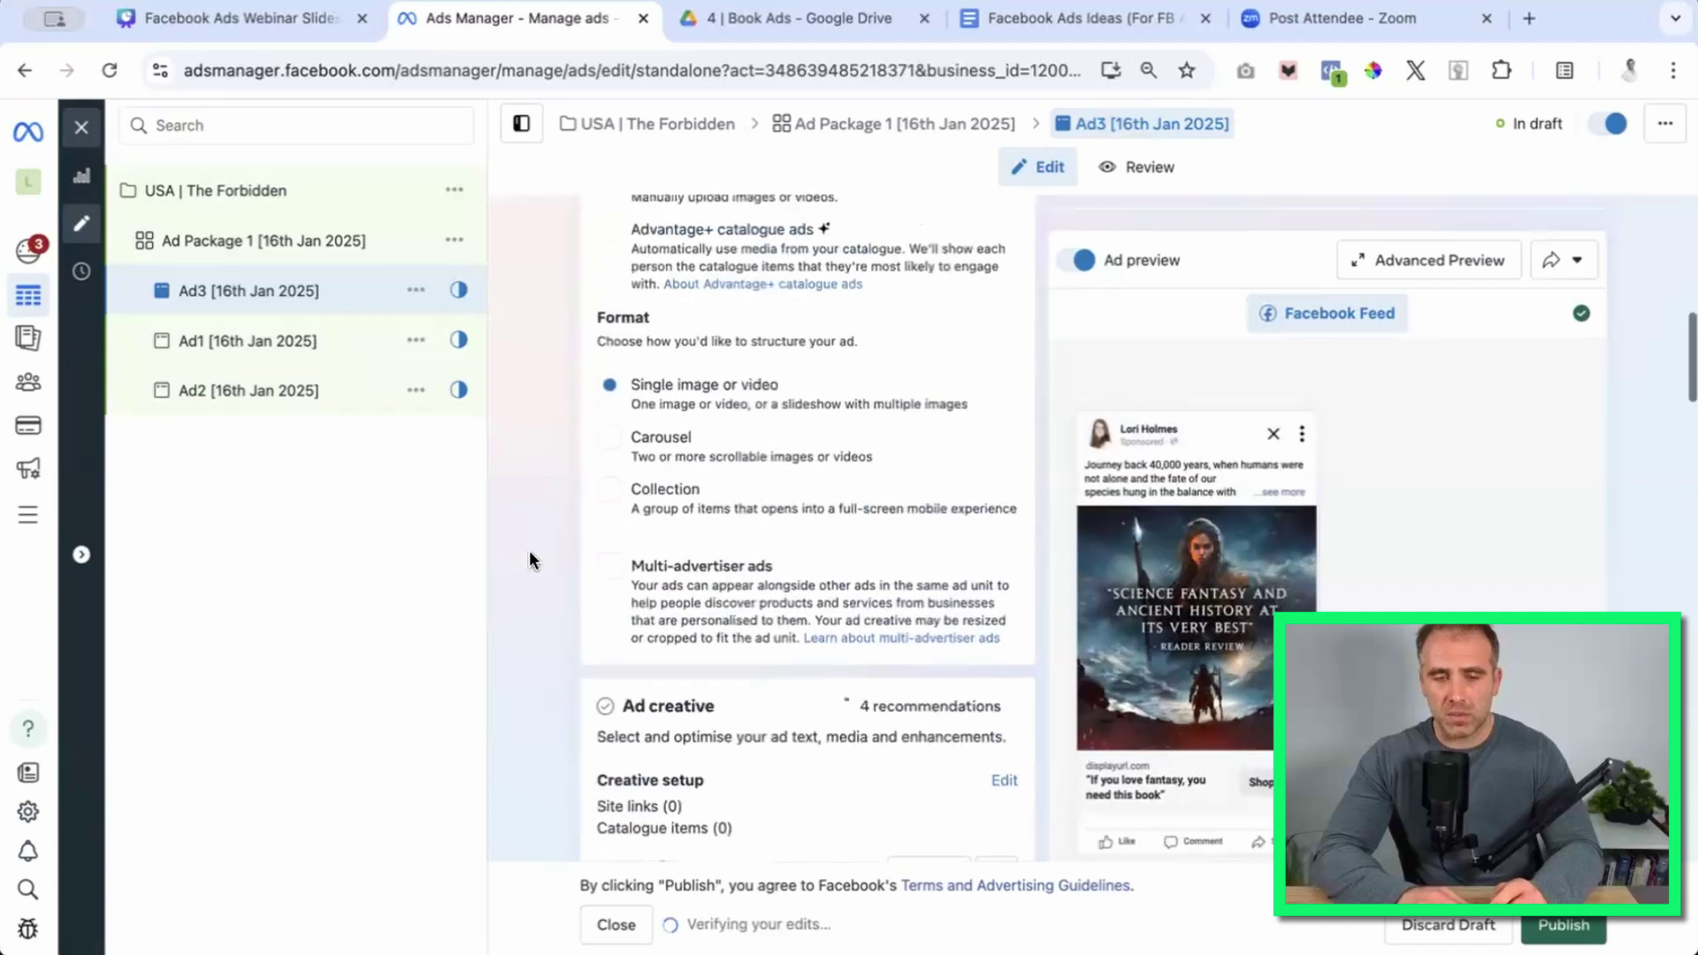
scroll(529, 557, "down", 7)
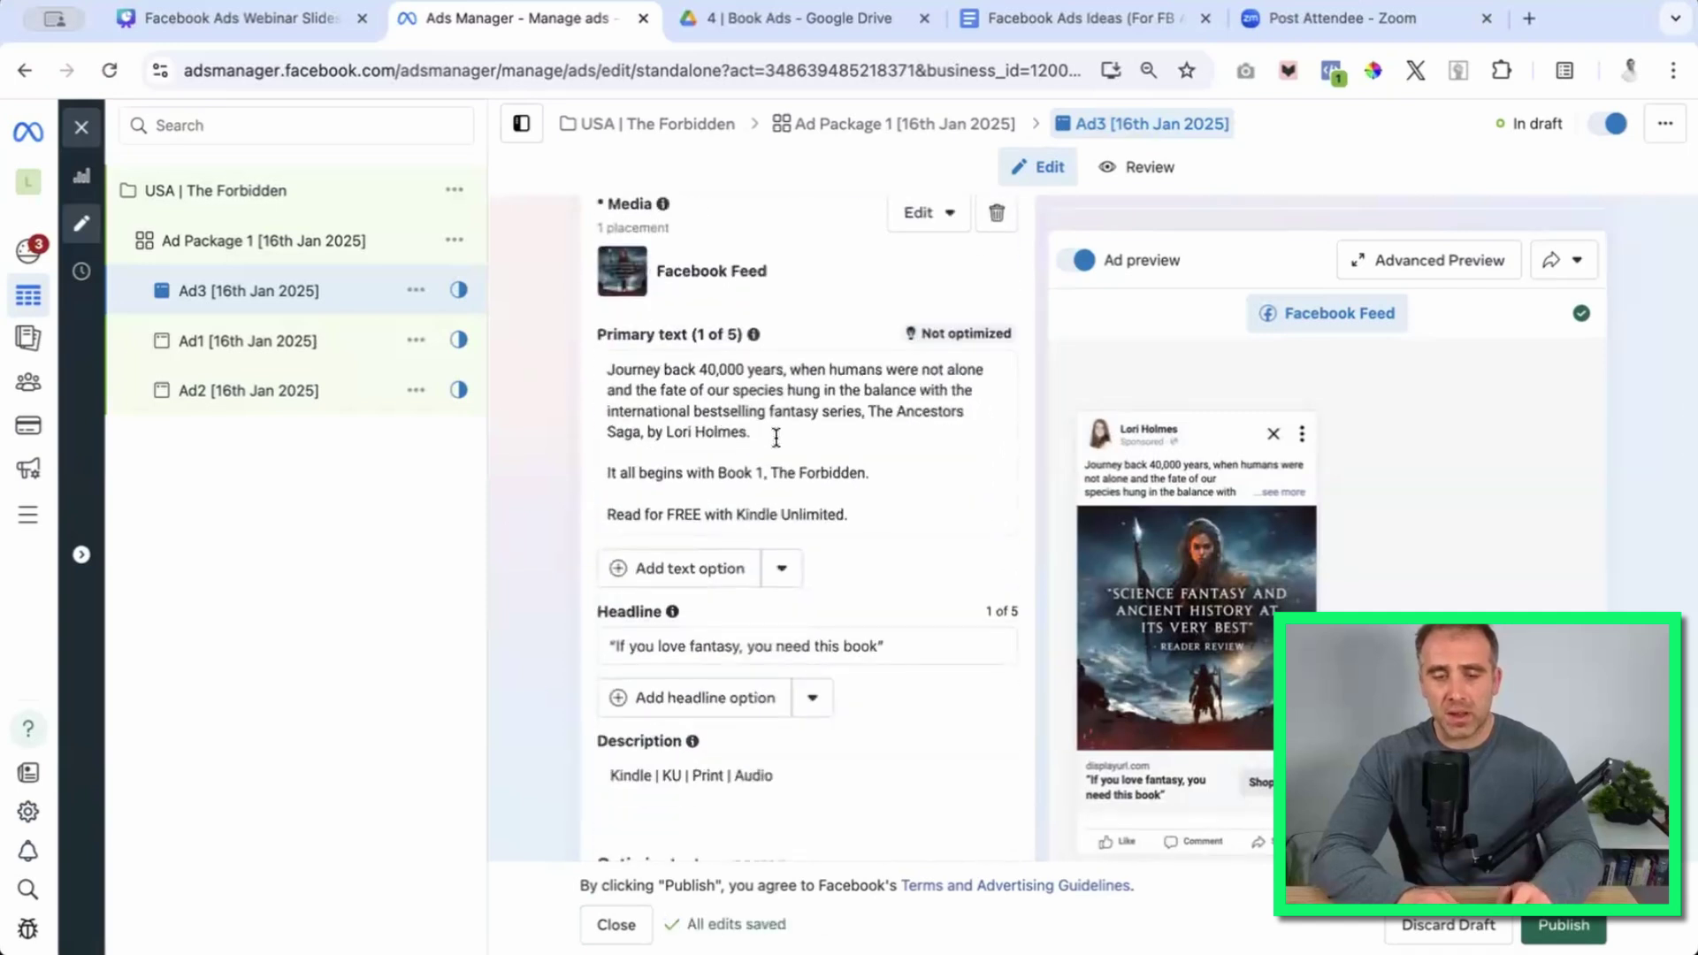
left_click(1099, 27)
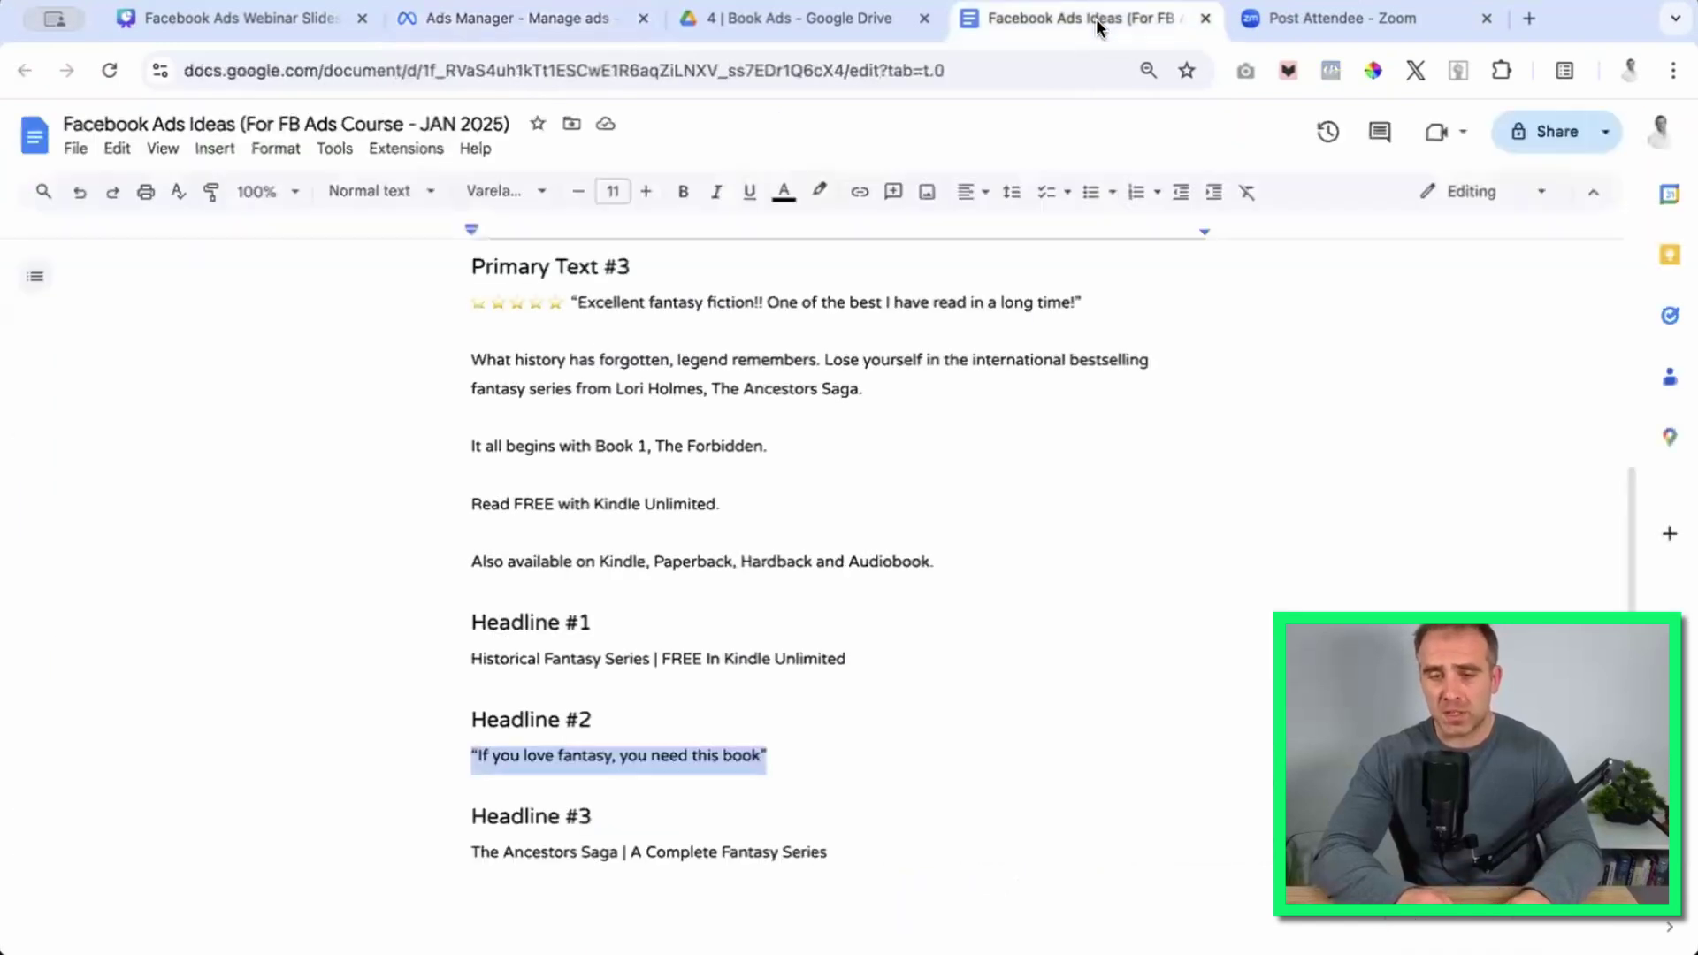
scroll(729, 566, "up", 2)
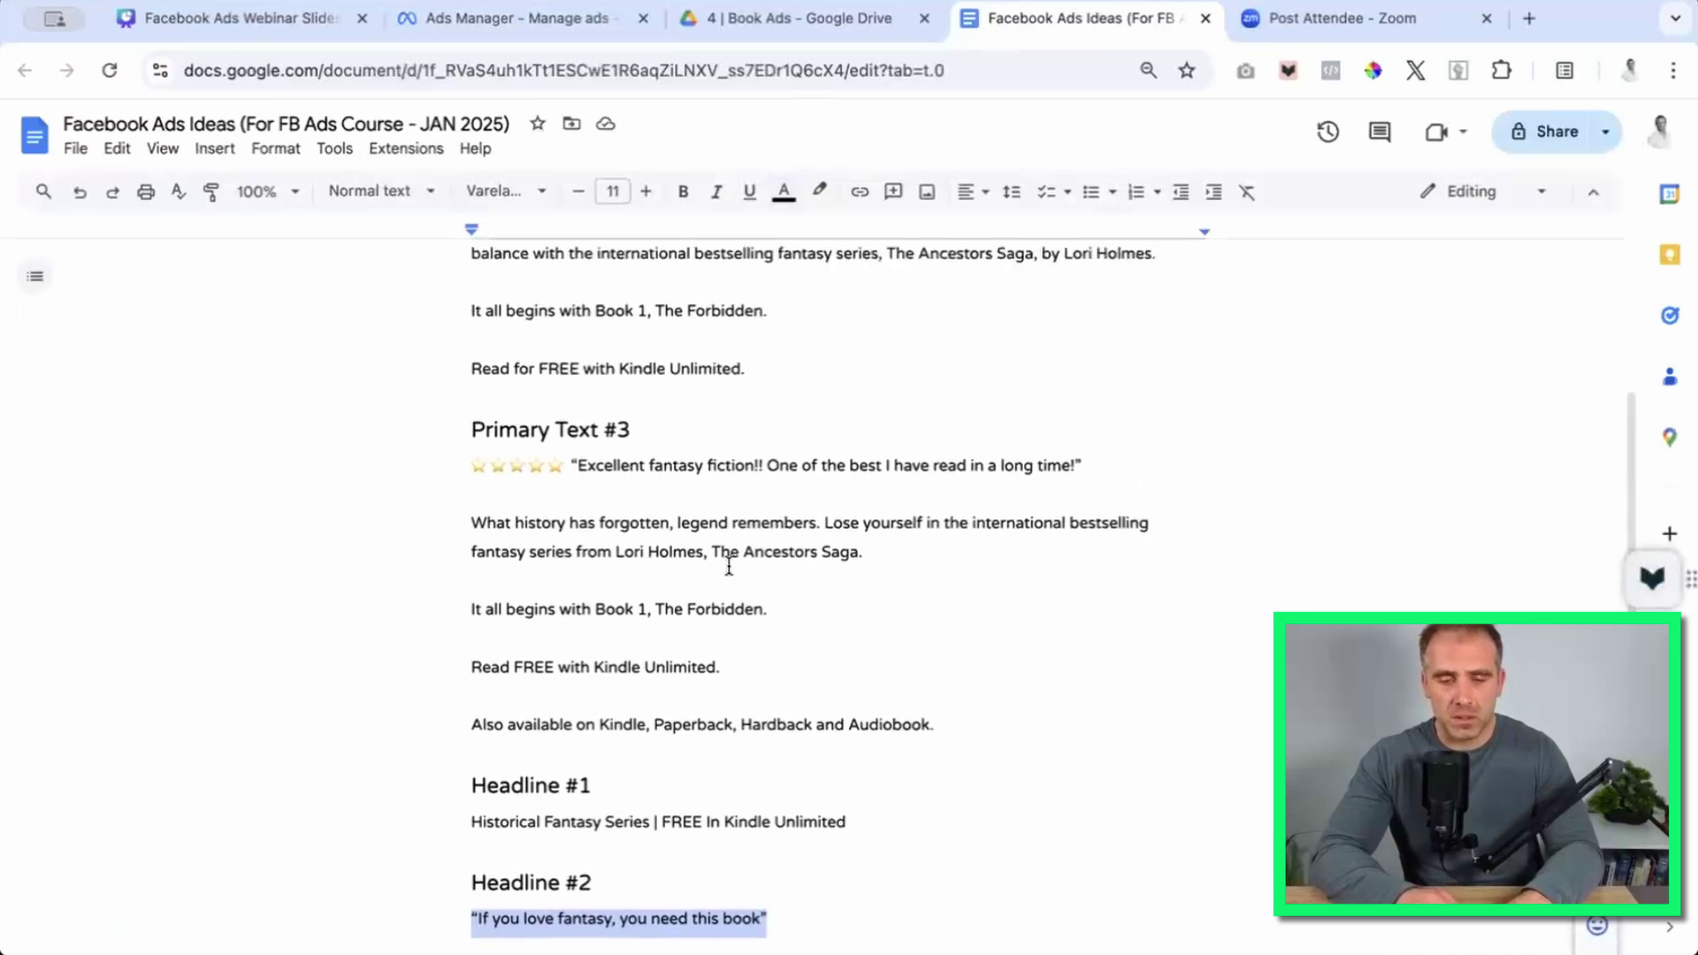
left_click_drag(963, 727, 450, 474)
key("ctrl+c")
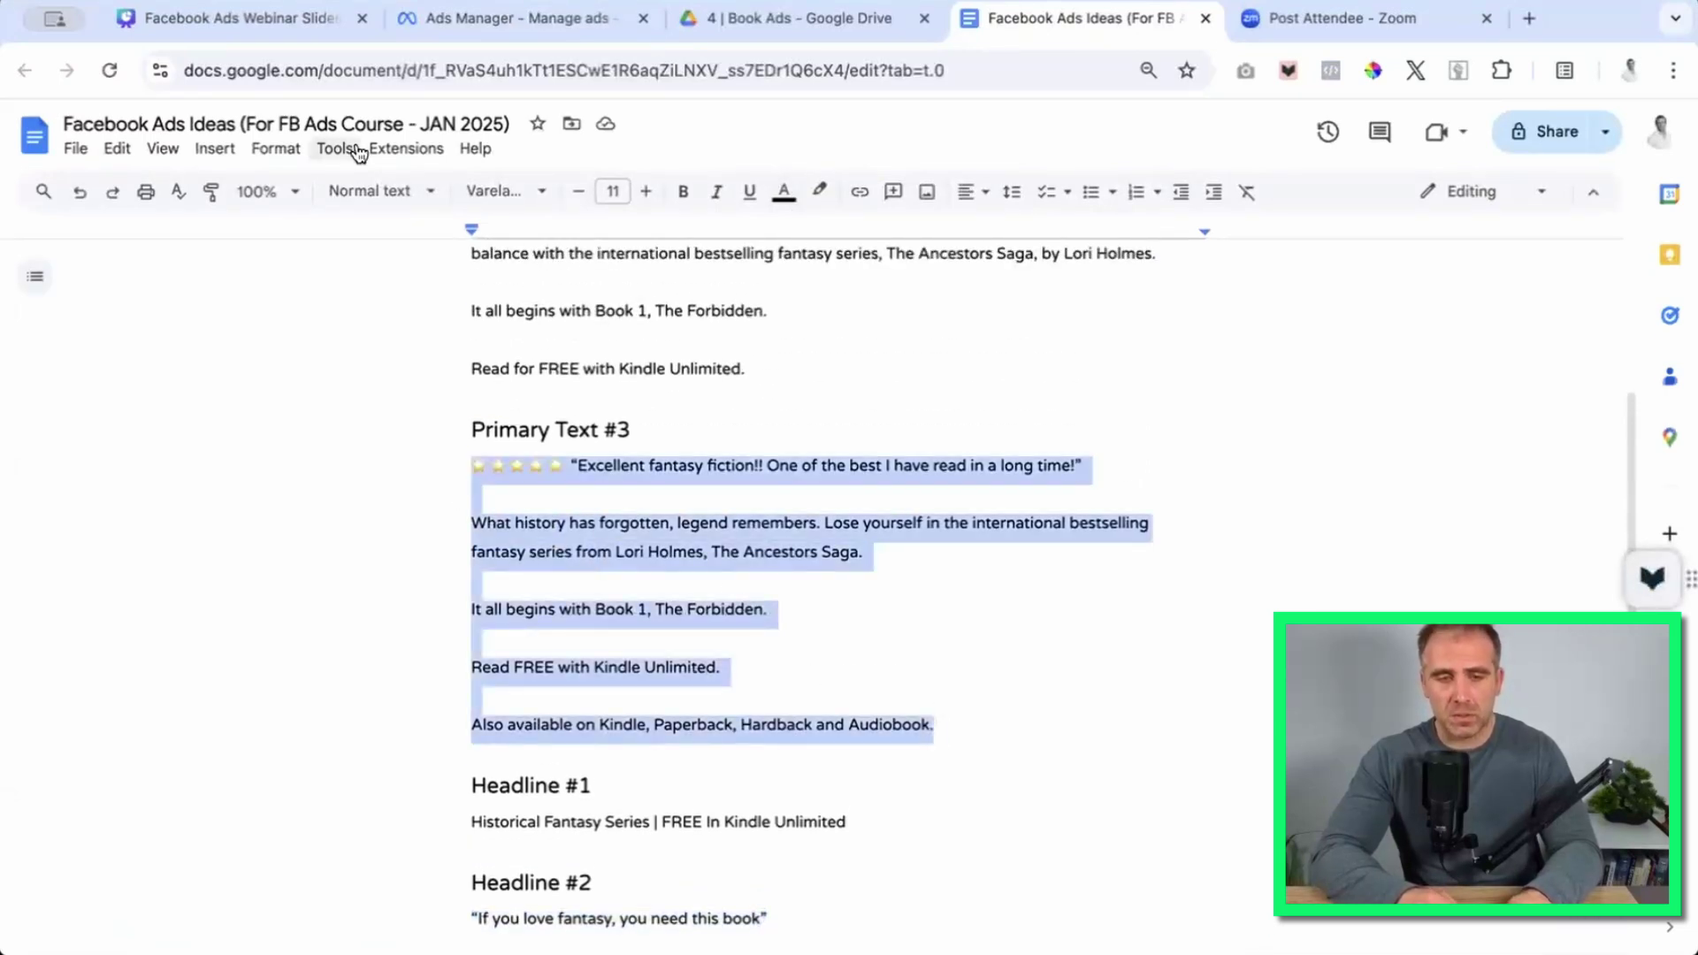
left_click(512, 18)
left_click(777, 493)
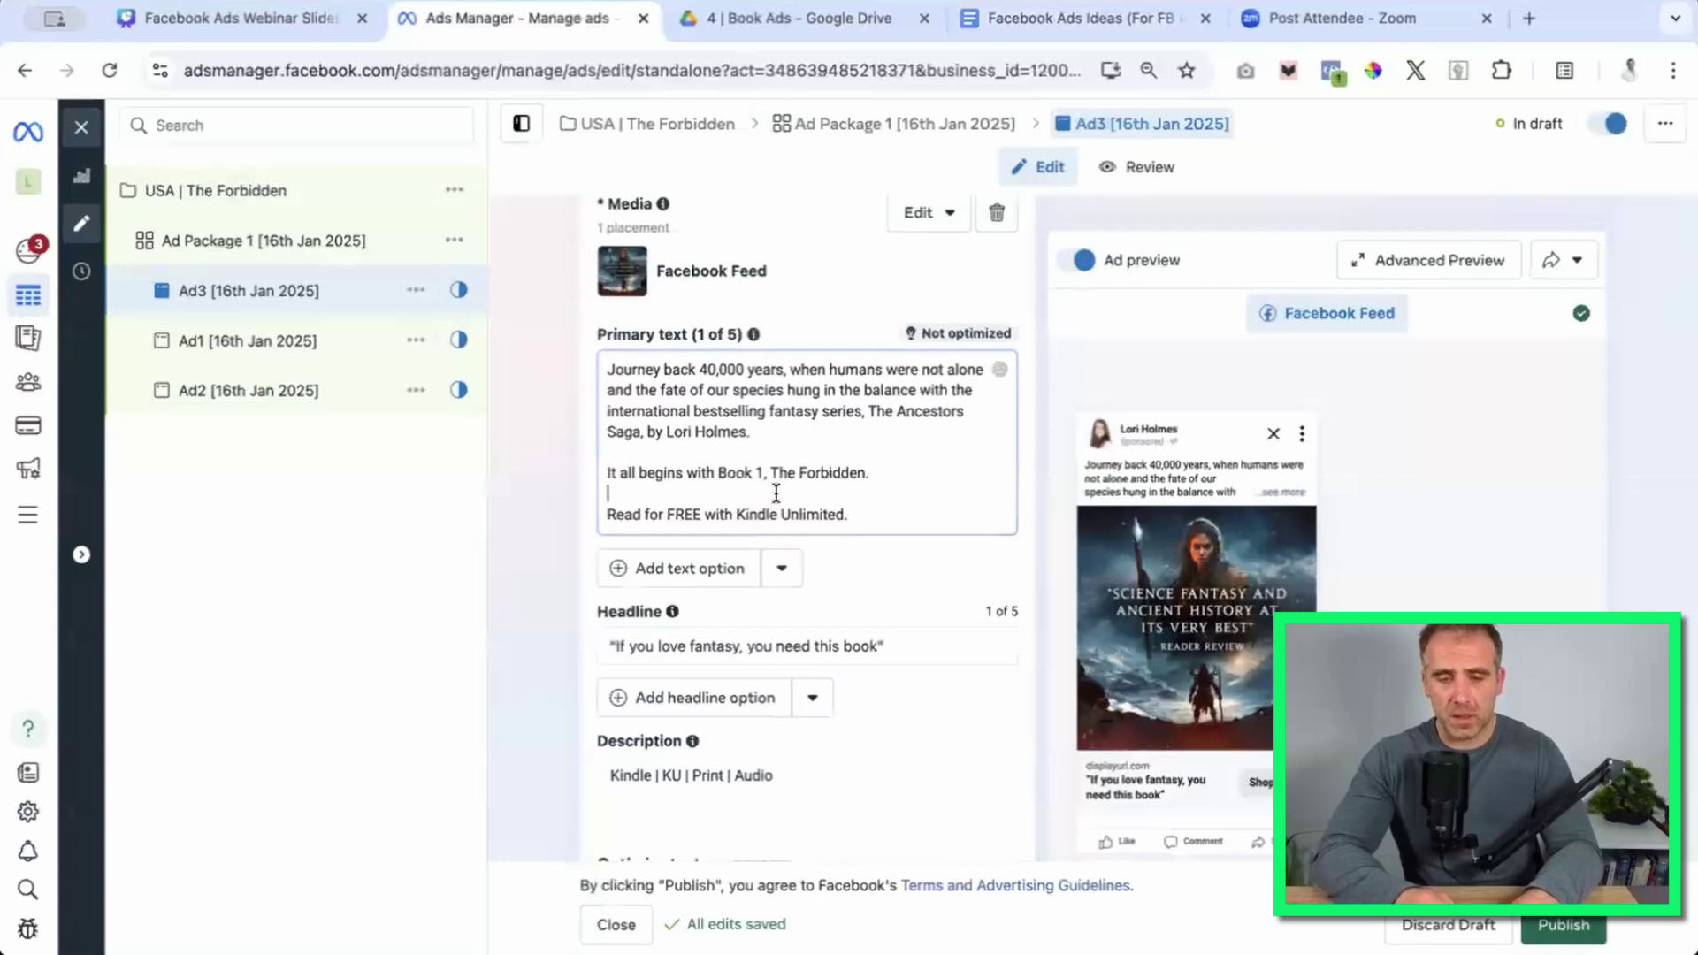
key("ctrl+a")
key("BackSpace")
key("ctrl+v")
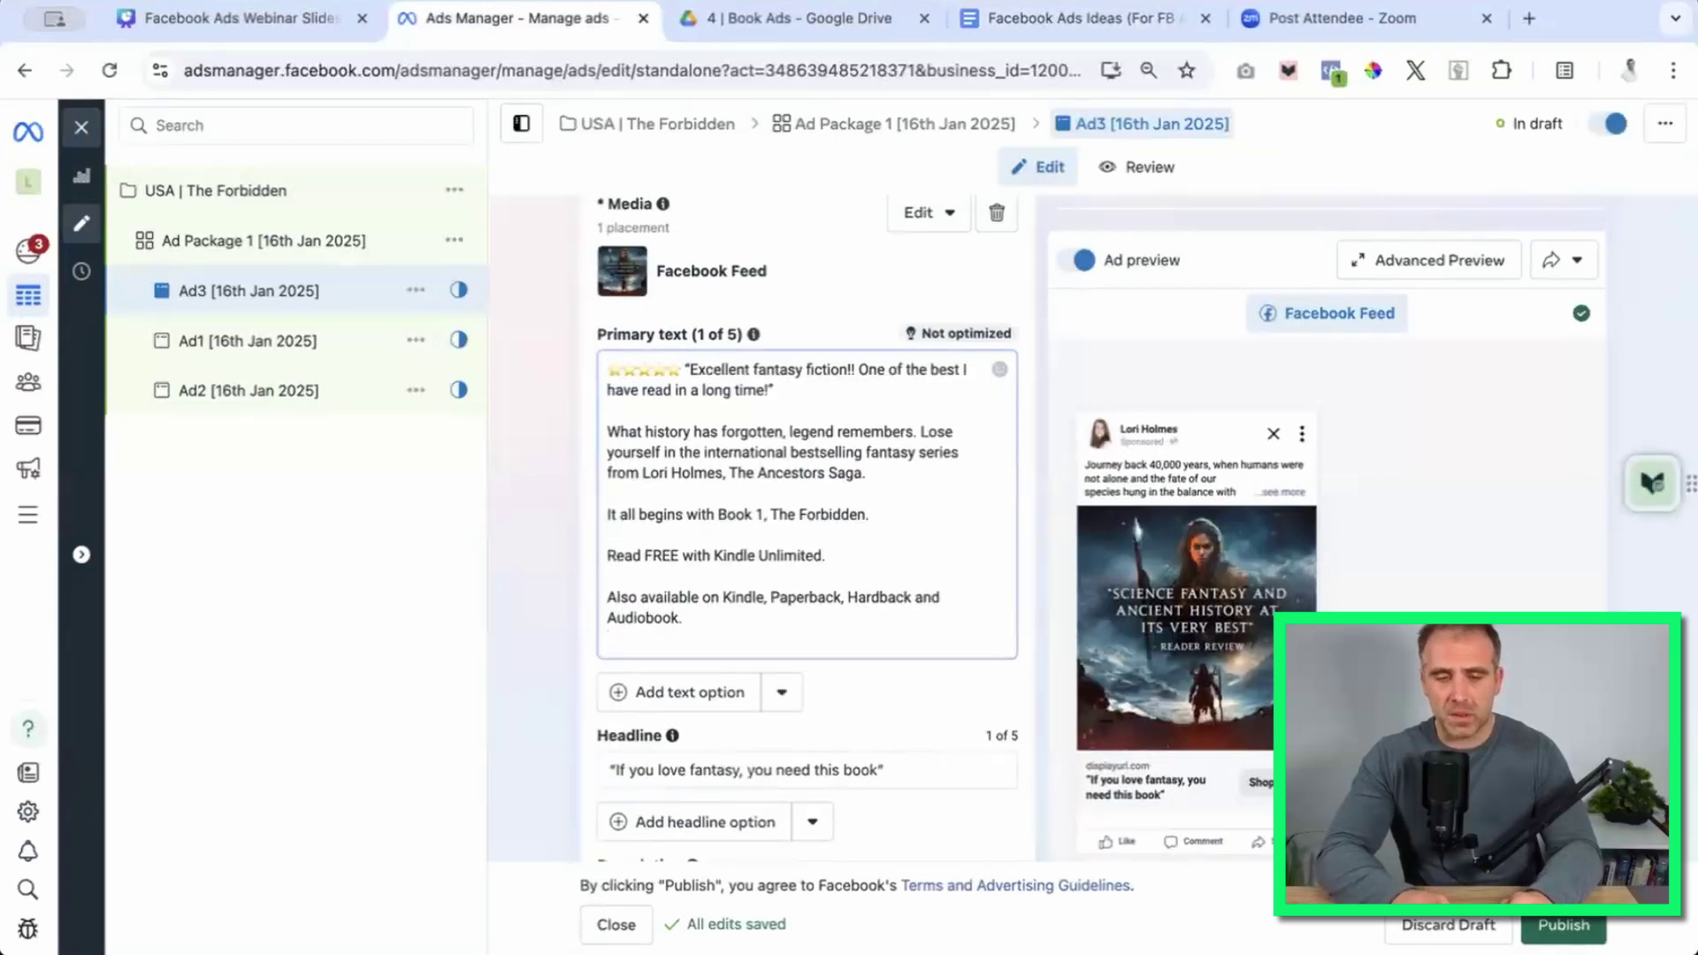
Replace Ad3's headline with Headline #3 from the Google Docs ideas document, “The Ancestors Saga | A Complete Fantasy Series”.
scroll(560, 565, "down", 3)
scroll(540, 560, "down", 5)
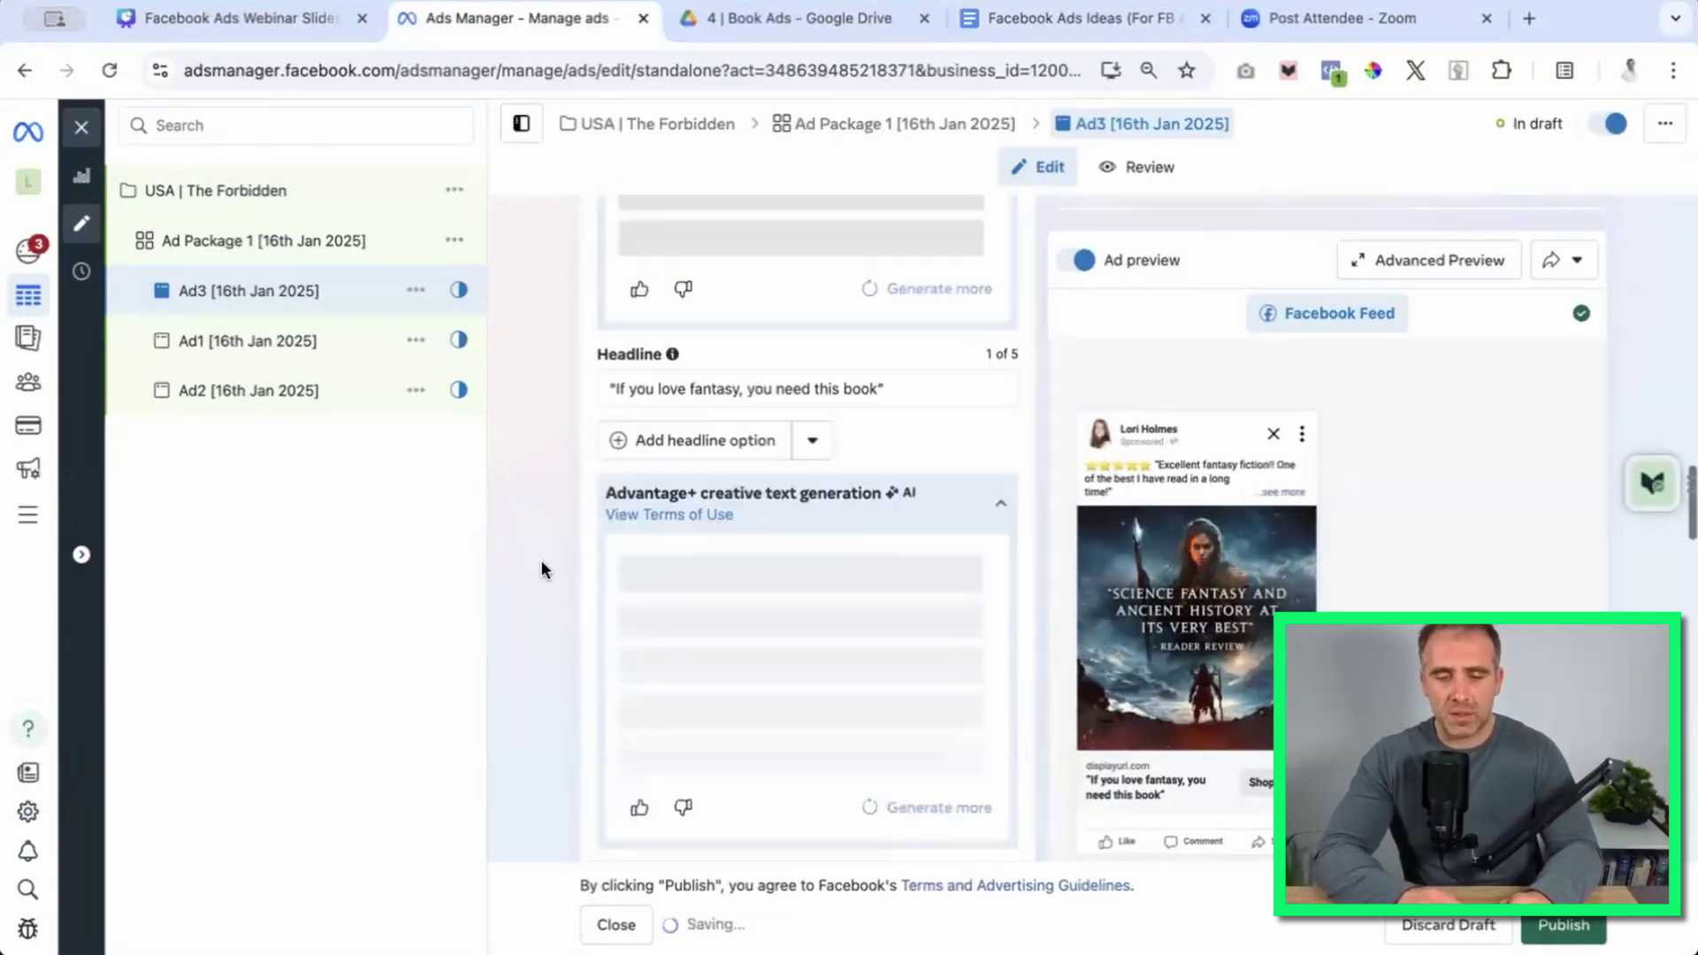
left_click(1088, 18)
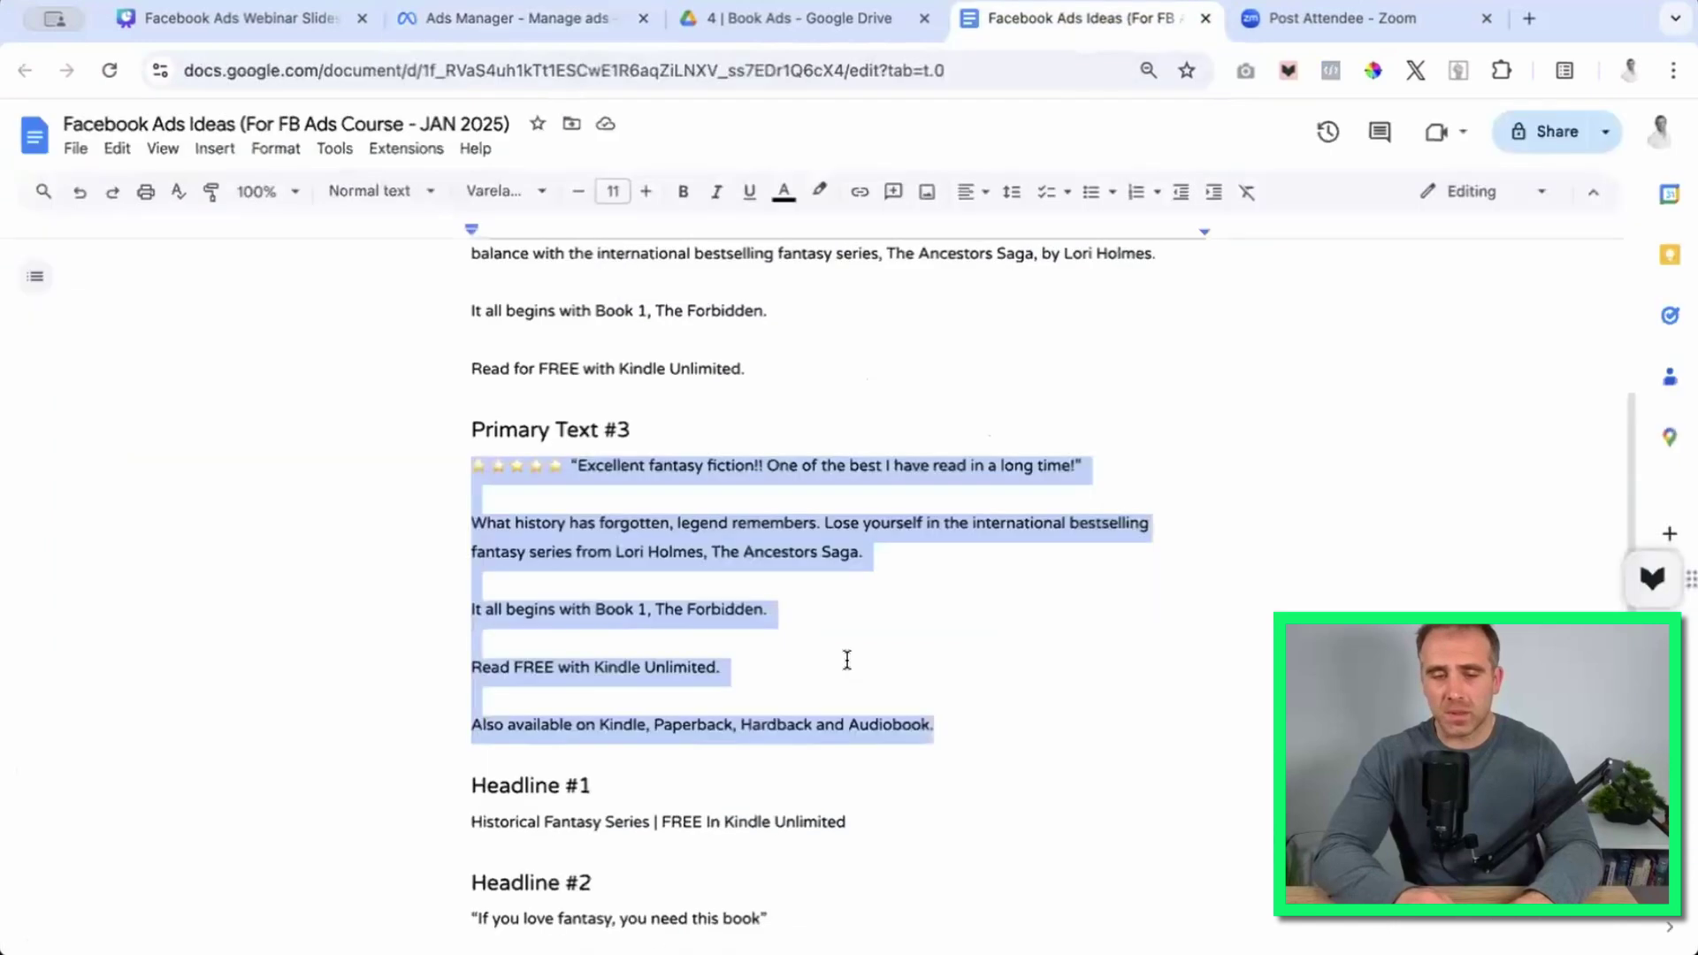
scroll(847, 660, "down", 5)
left_click_drag(840, 619, 469, 626)
key("ctrl+c")
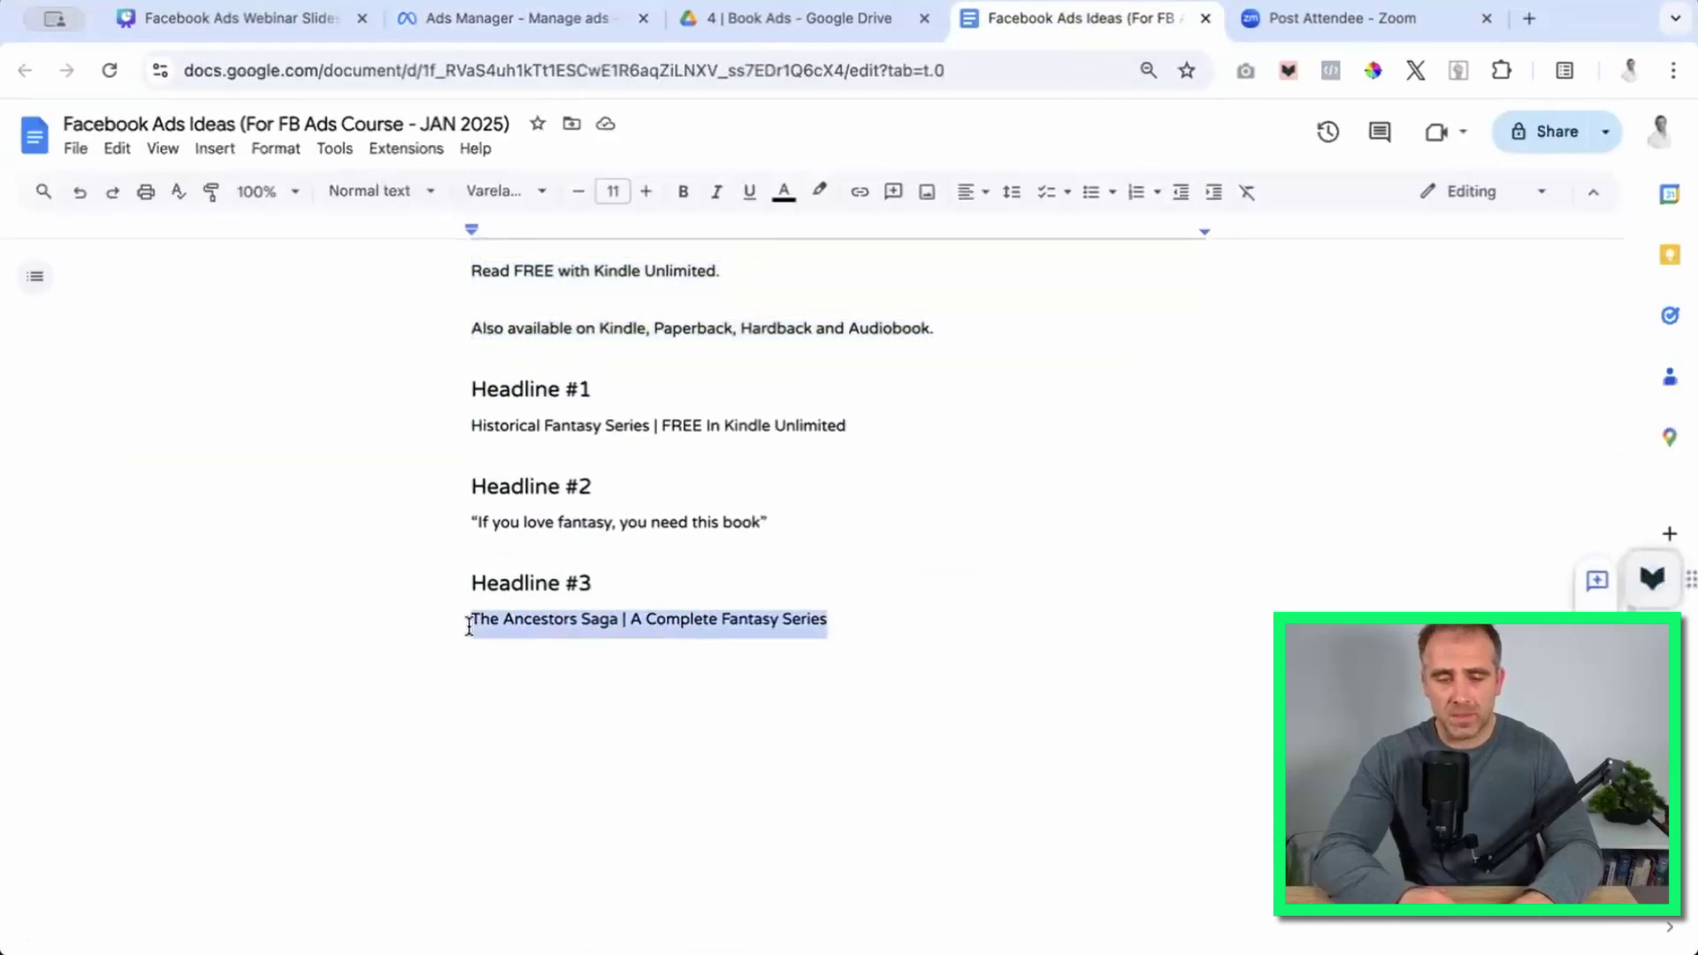
left_click(506, 16)
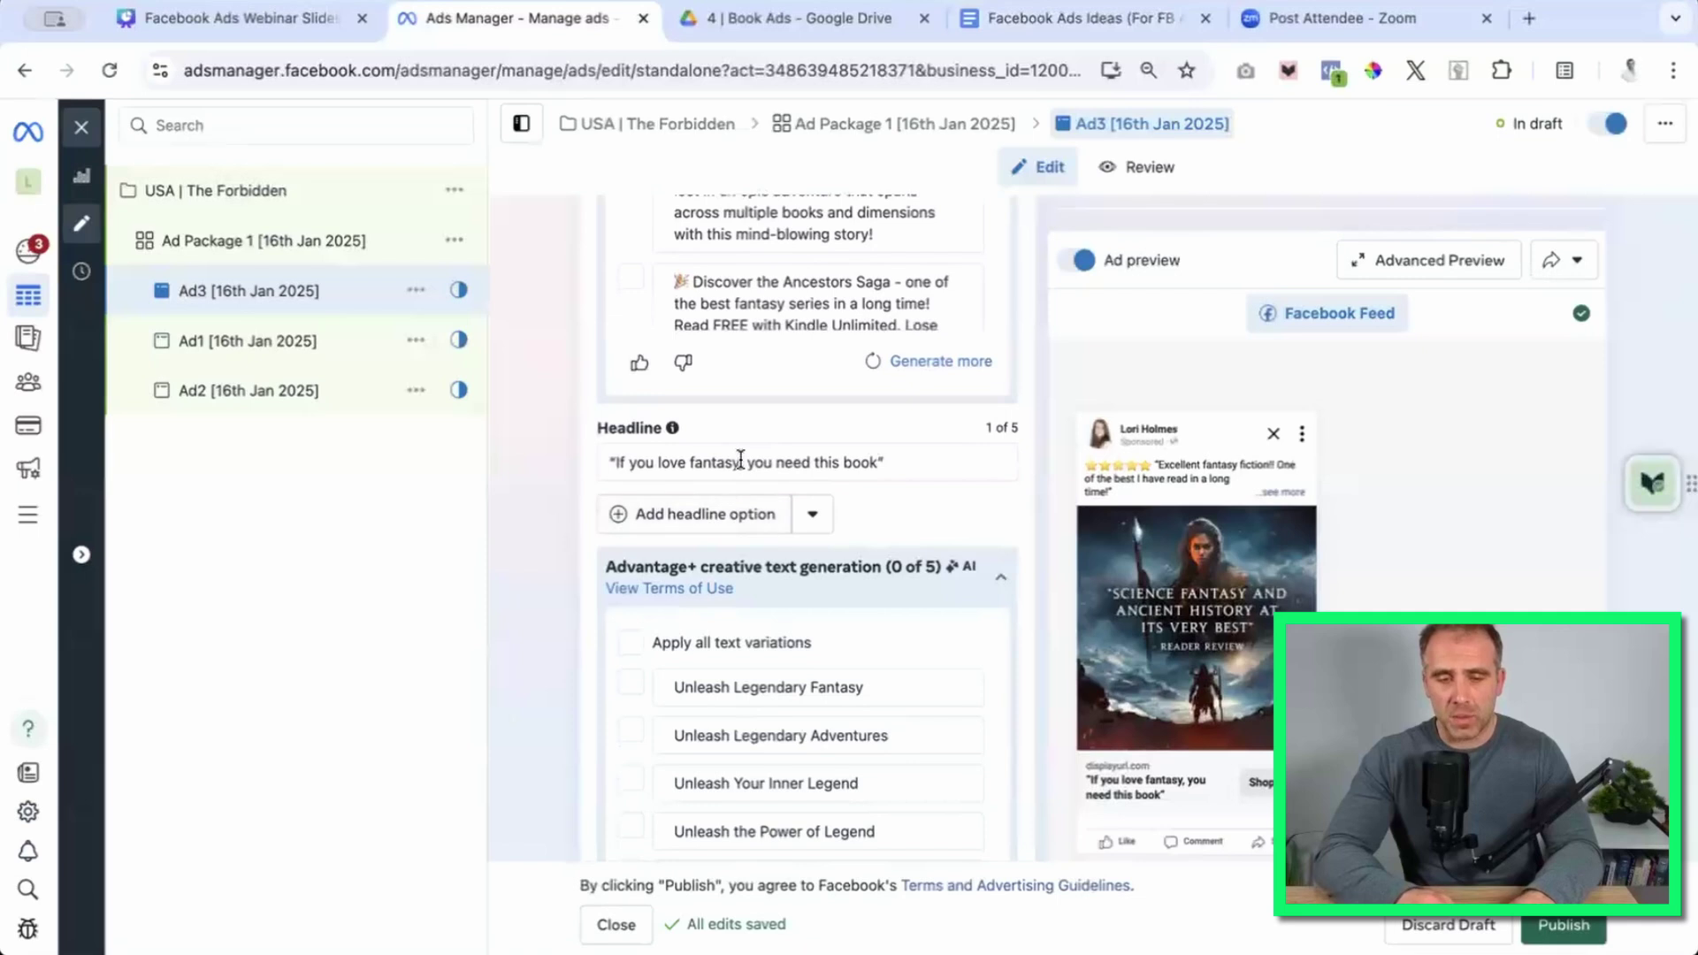
triple_click(735, 461)
key("BackSpace")
key("ctrl+v")
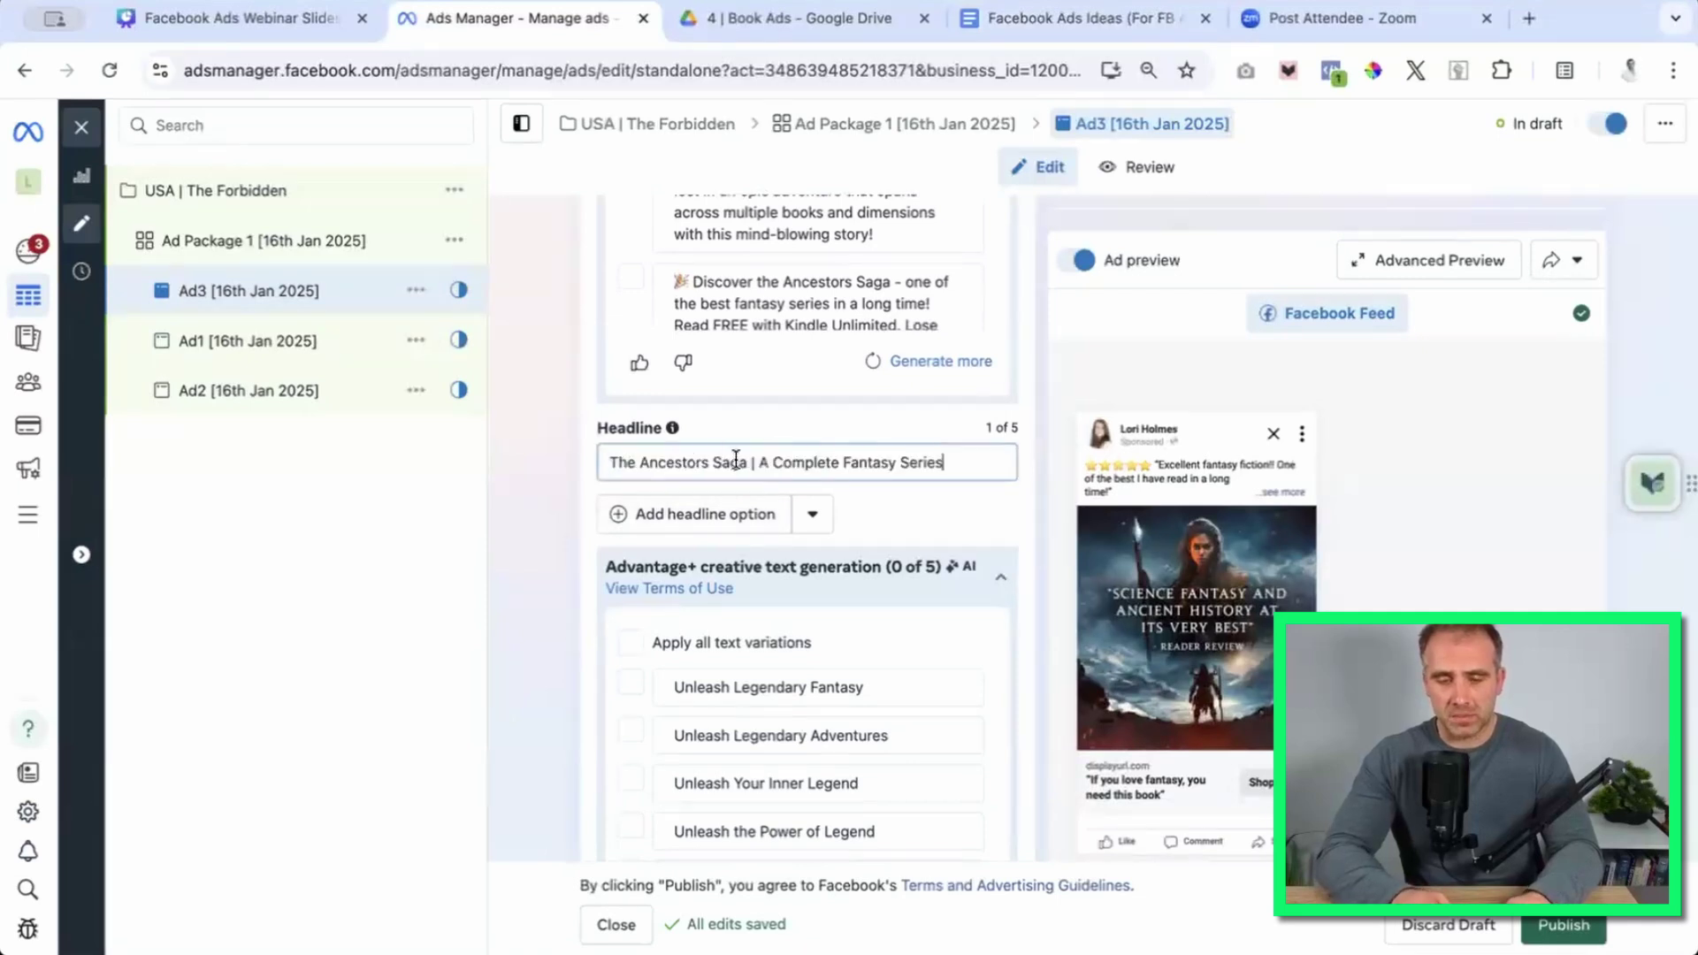
left_click(558, 535)
scroll(559, 535, "down", 2)
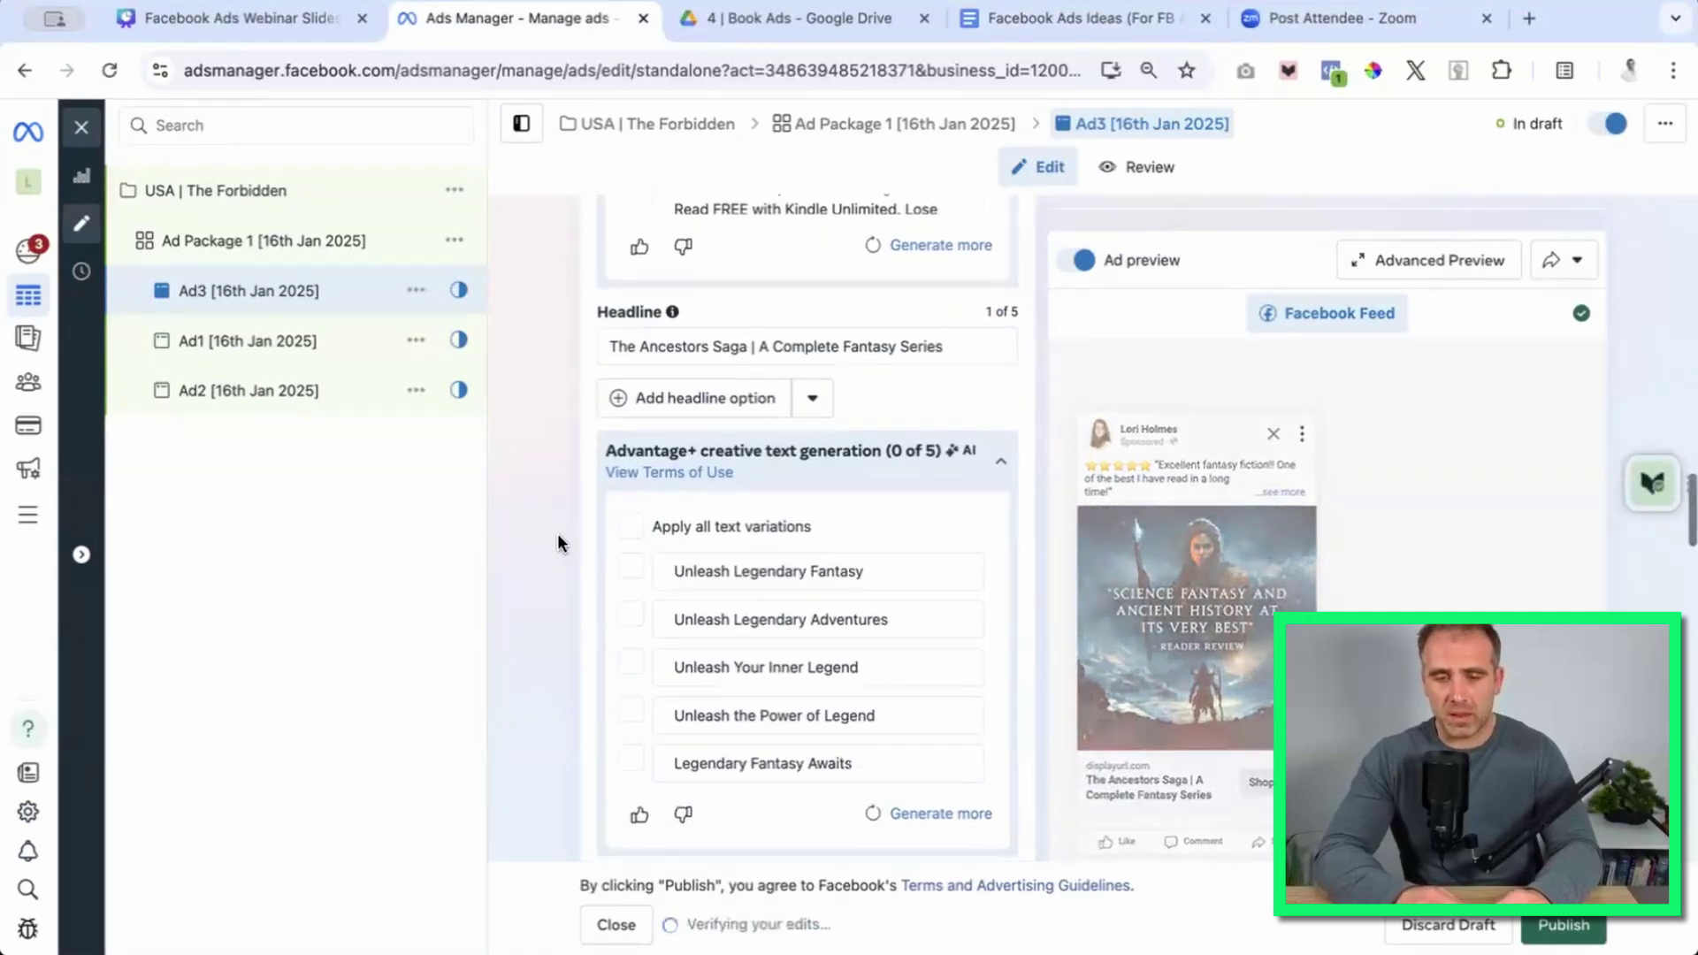
scroll(557, 533, "down", 3)
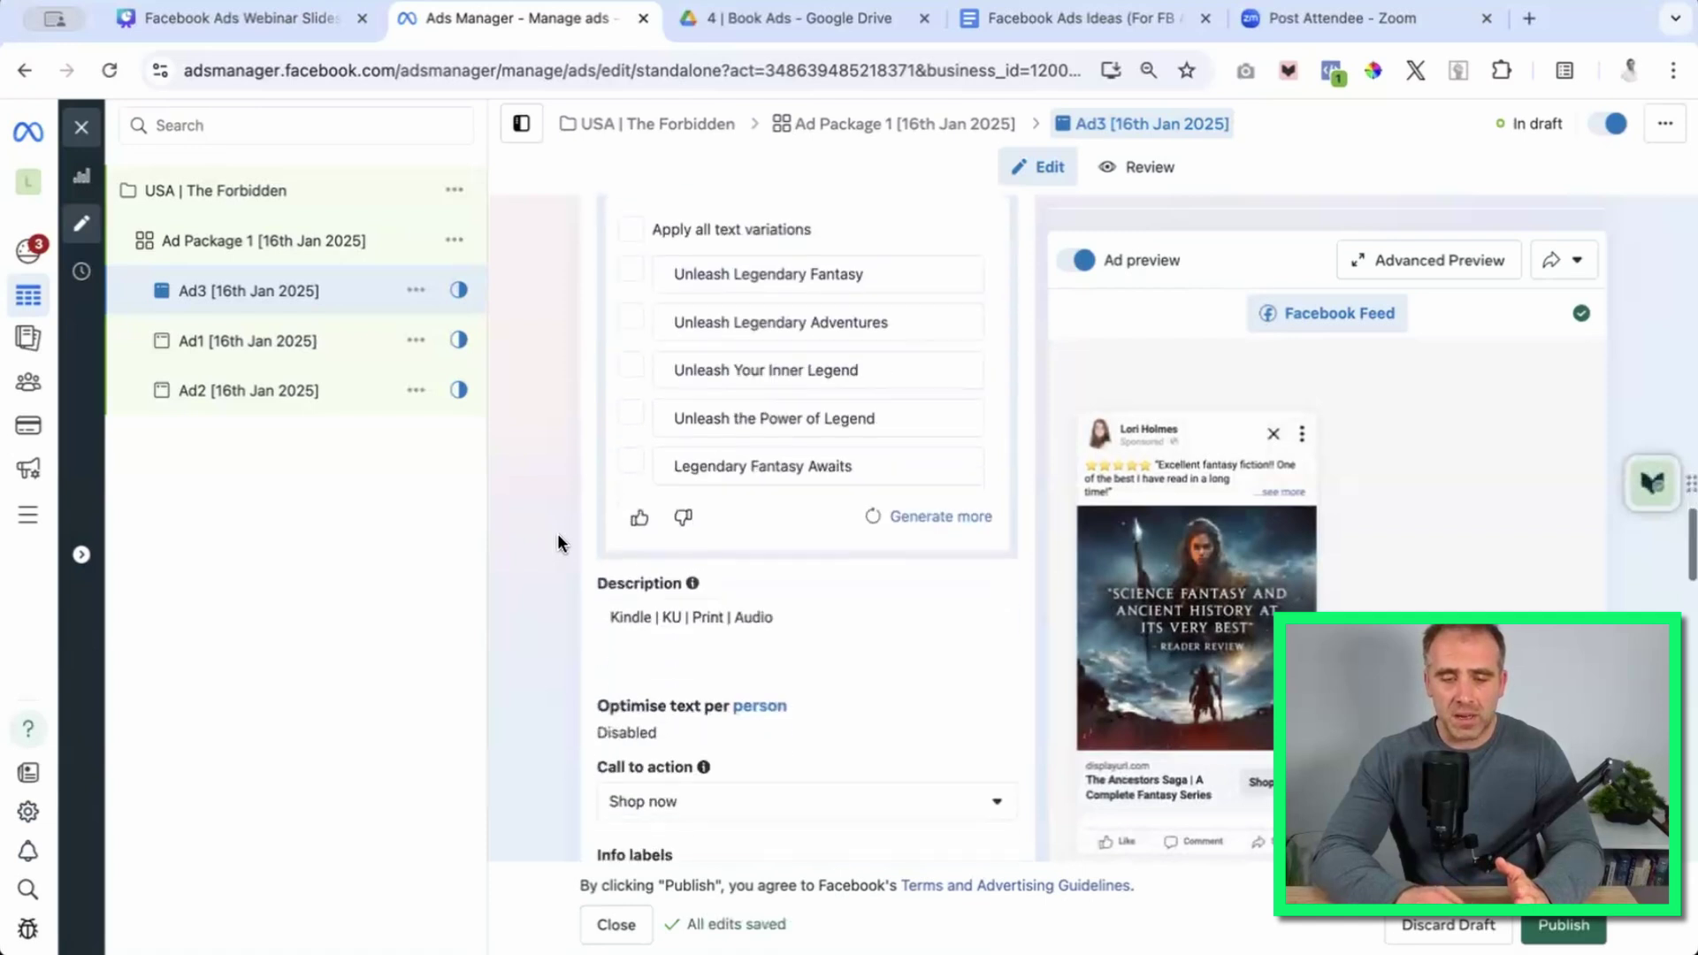
scroll(558, 534, "down", 2)
scroll(557, 534, "up", 4)
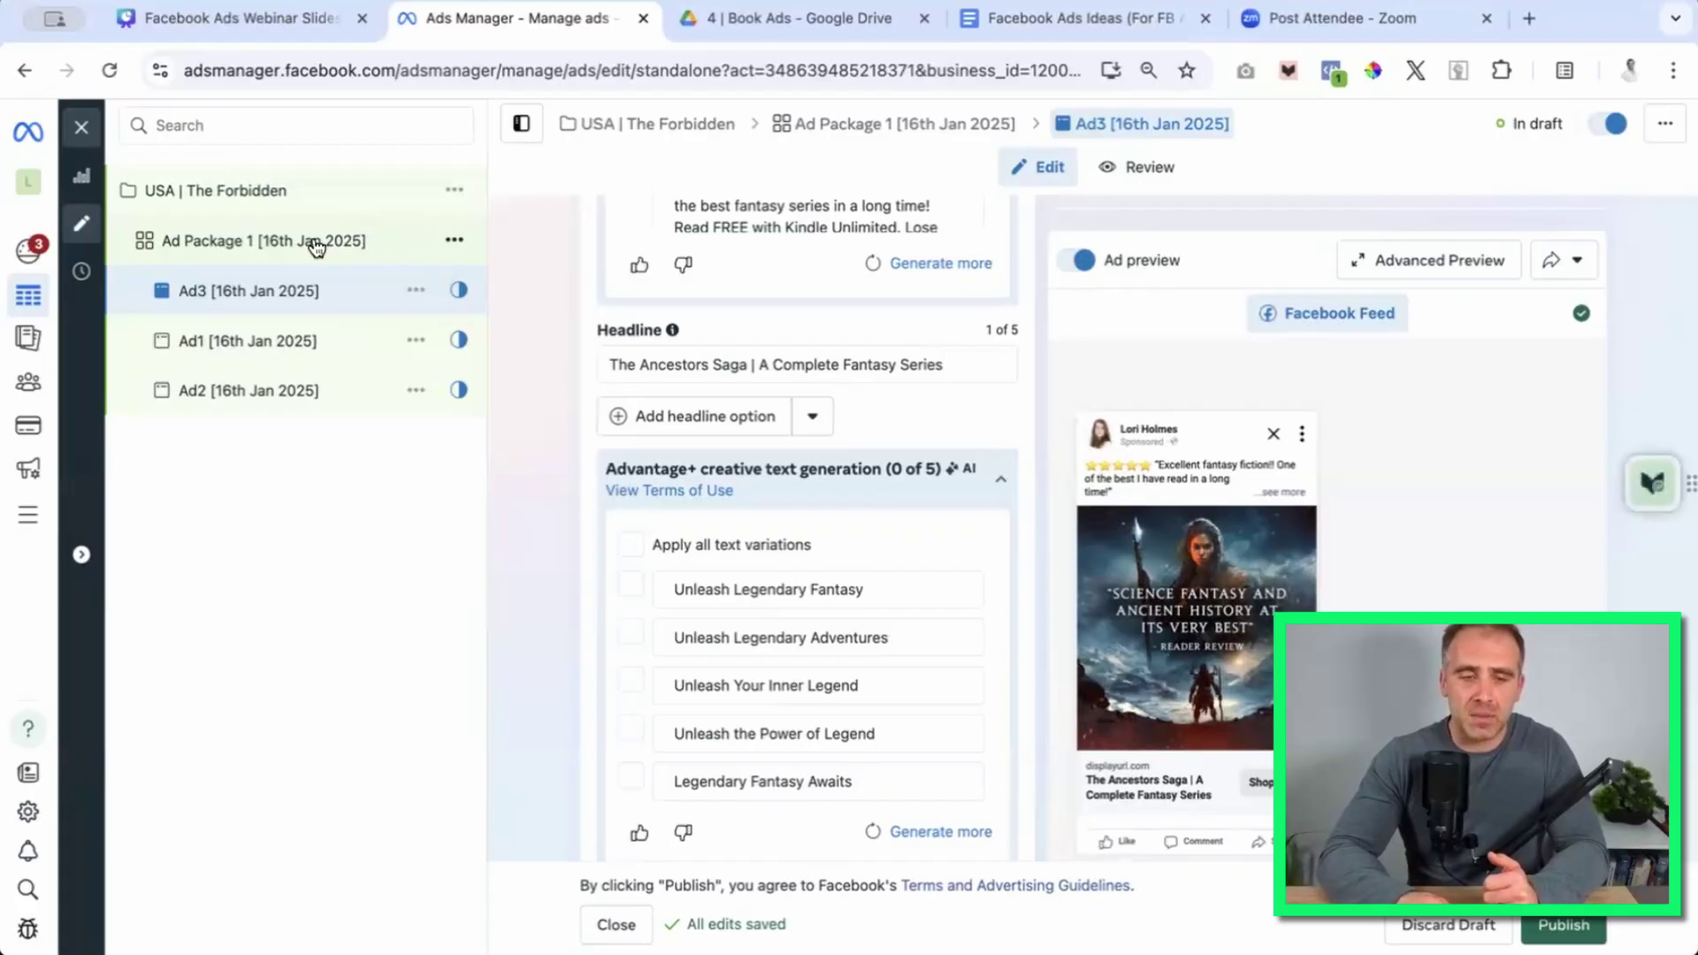
Quickly duplicate the Ad Package 1 ad set together with its three ads.
left_click(317, 248)
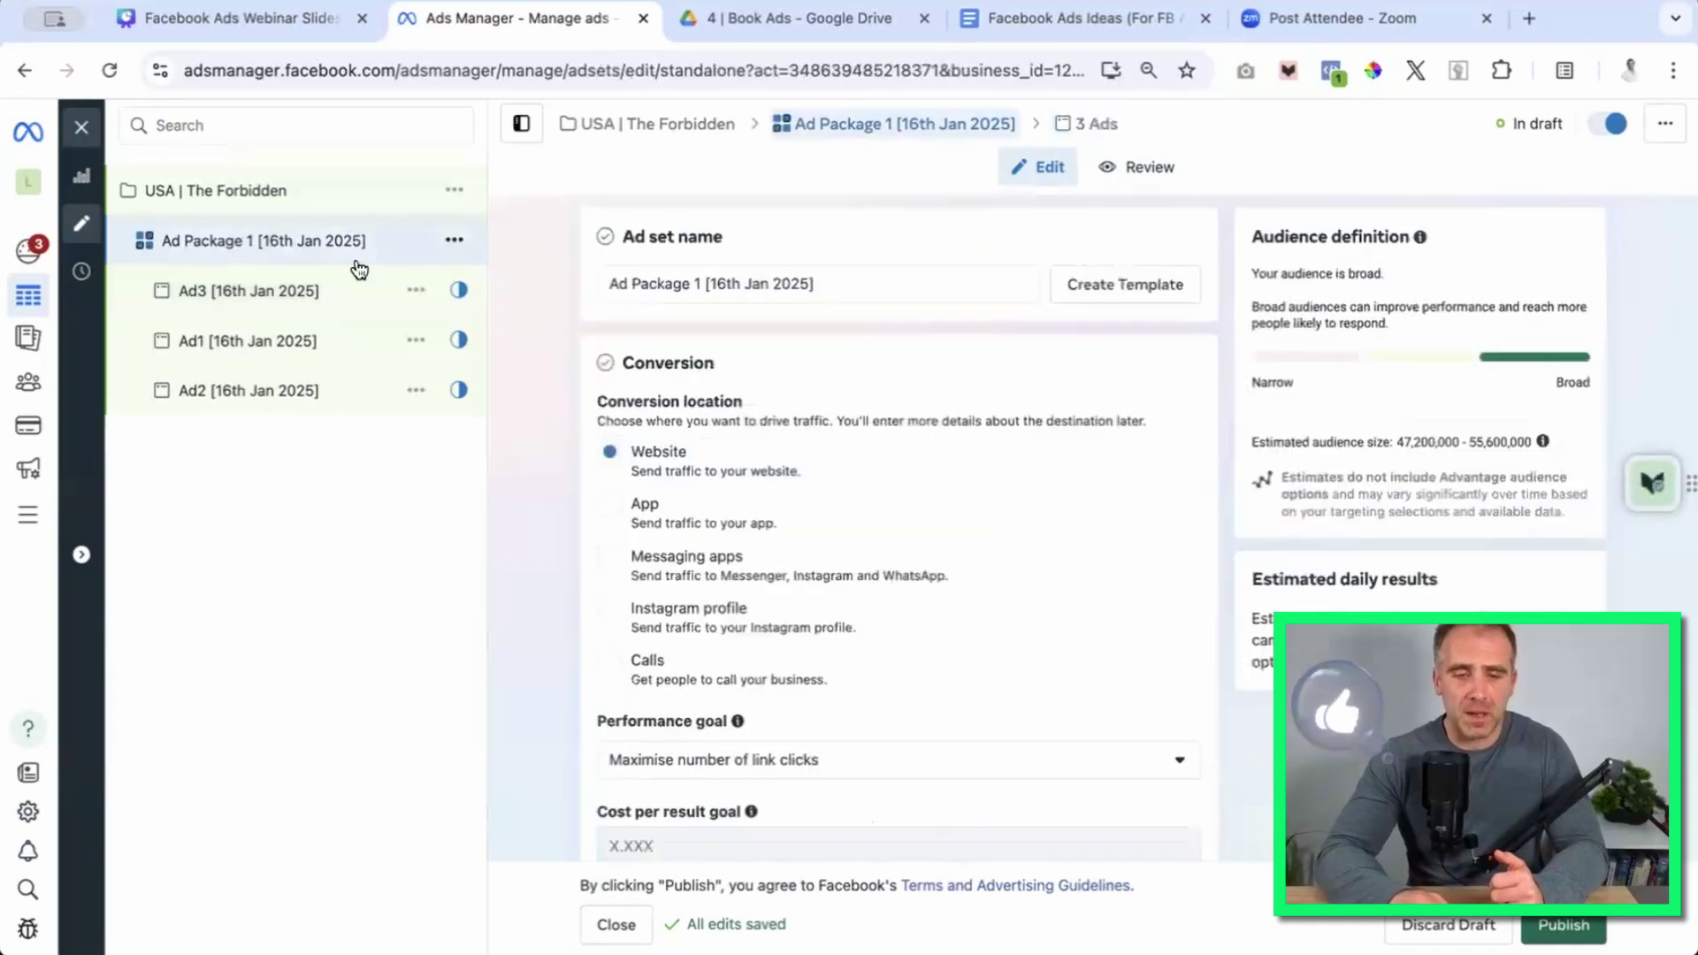
left_click(455, 241)
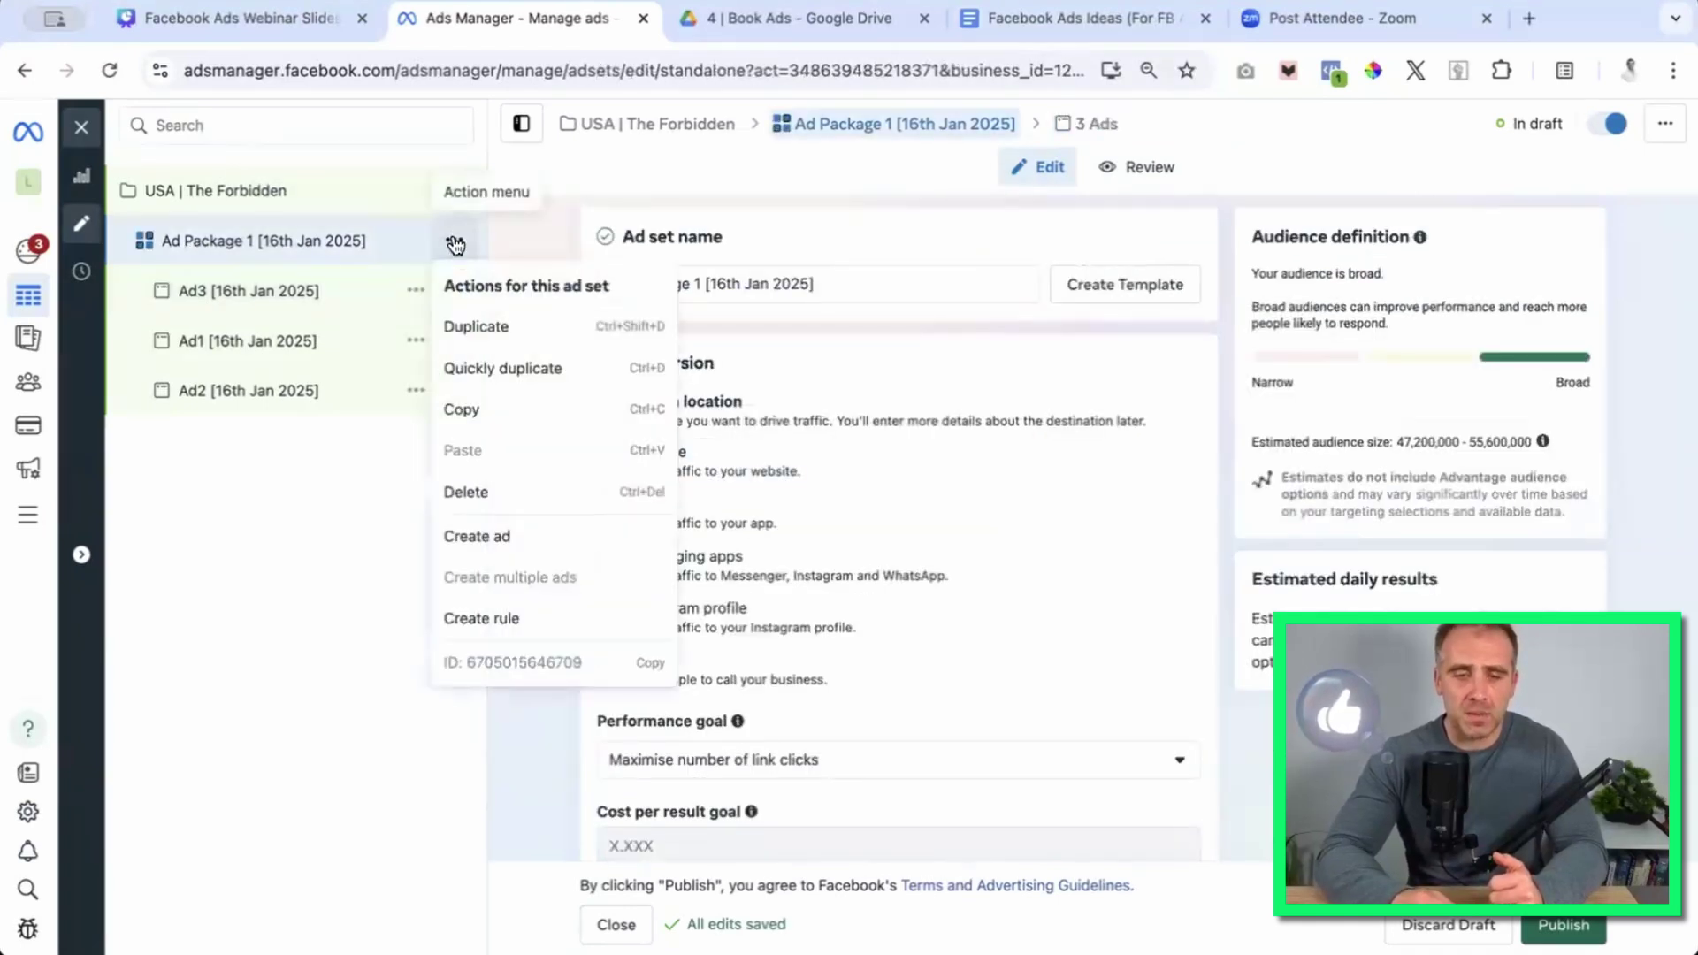
left_click(520, 373)
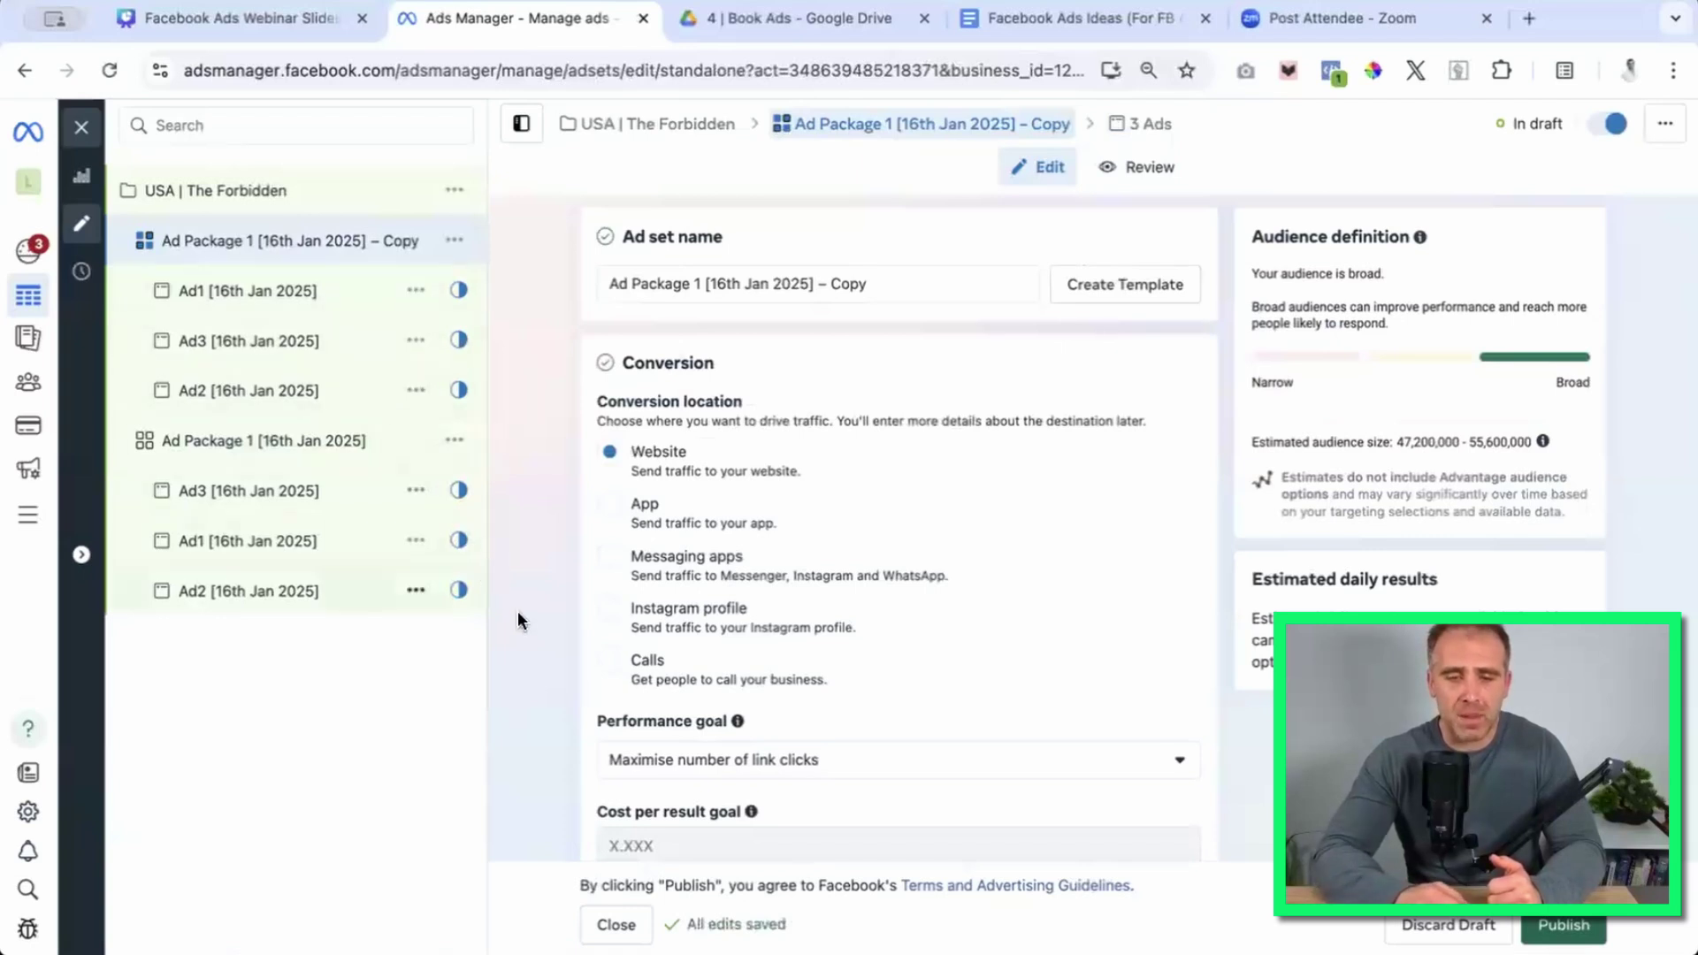
Rename the copied ad set as "Ad Package 2 [16th Jan 2025]".
scroll(517, 613, "down", 9)
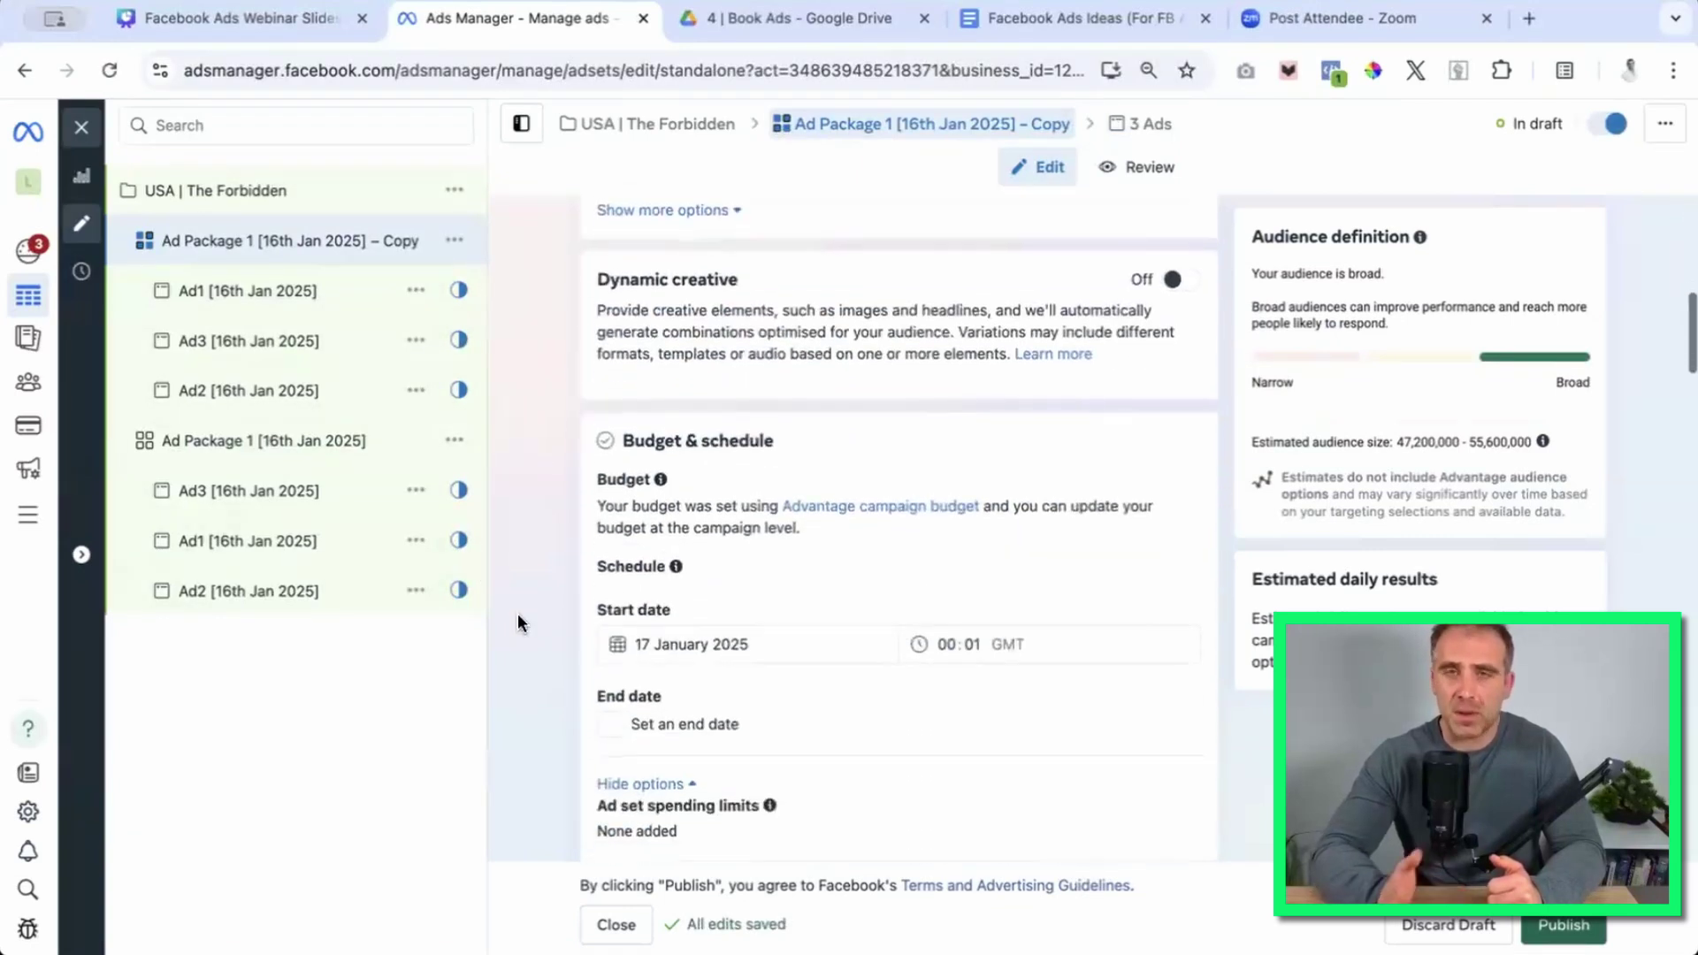
scroll(517, 613, "down", 2)
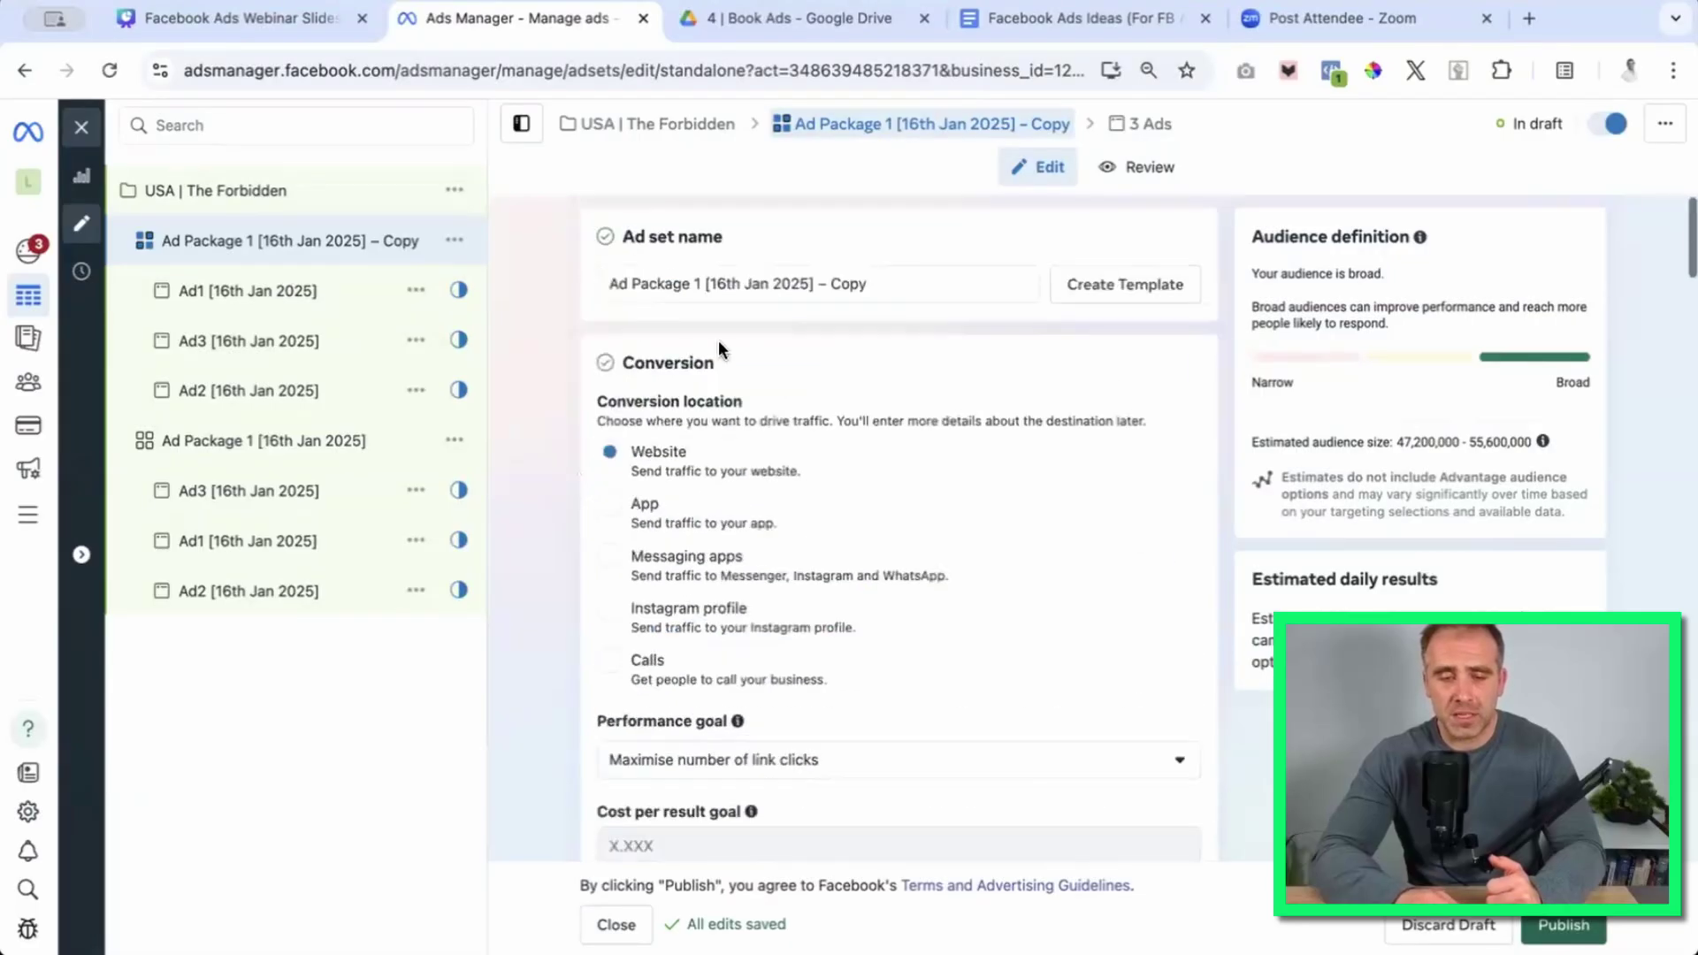
double_click(698, 284)
type("2")
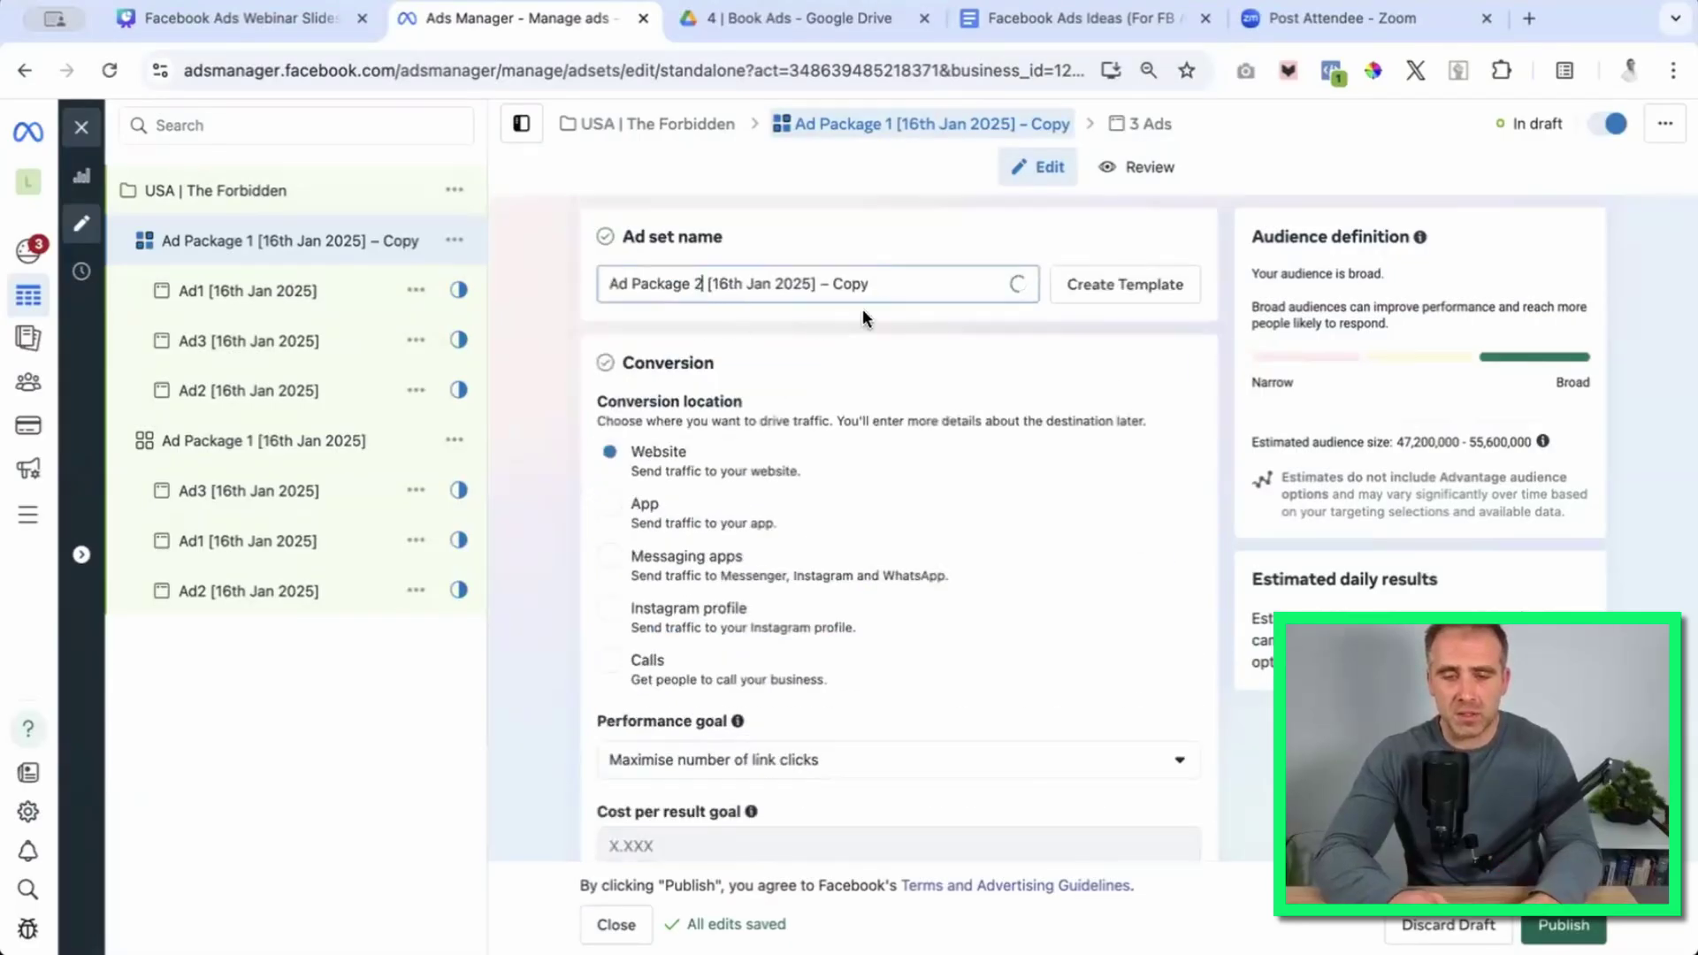
left_click(902, 284)
key("BackSpace")
key("BackSpace")
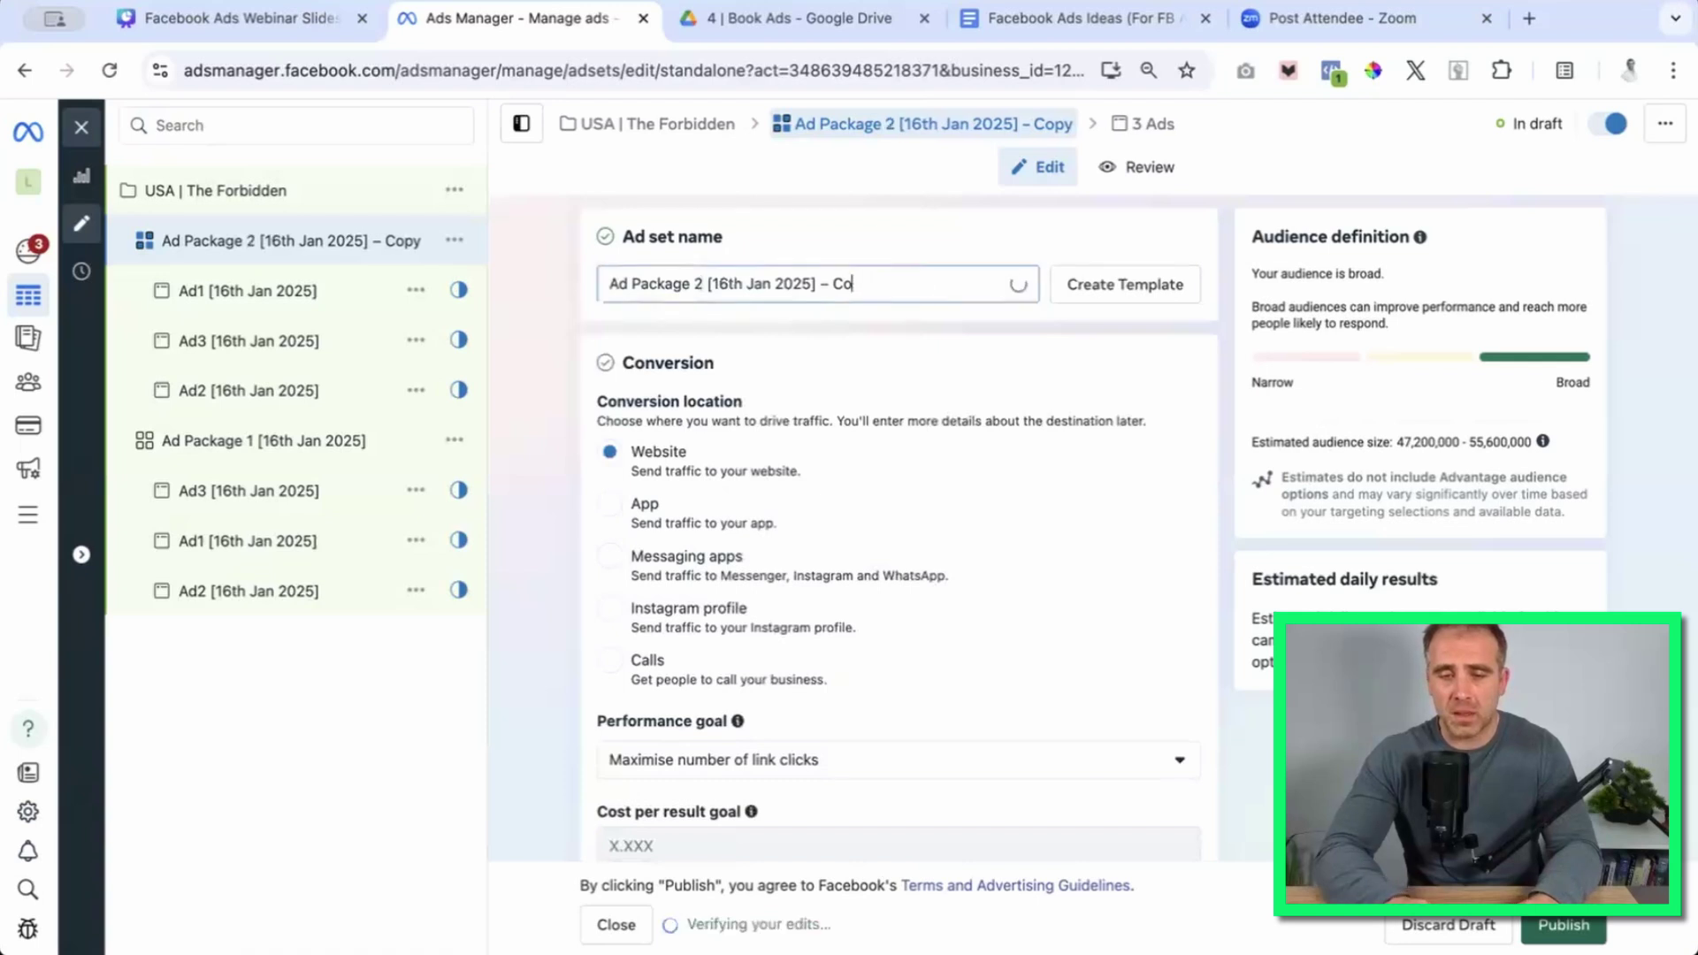
Rename Ad1 in Ad Package 2 as "Ad4 [16th Jan 2025]" and turn off multi-advertiser ads for it.
left_click(268, 297)
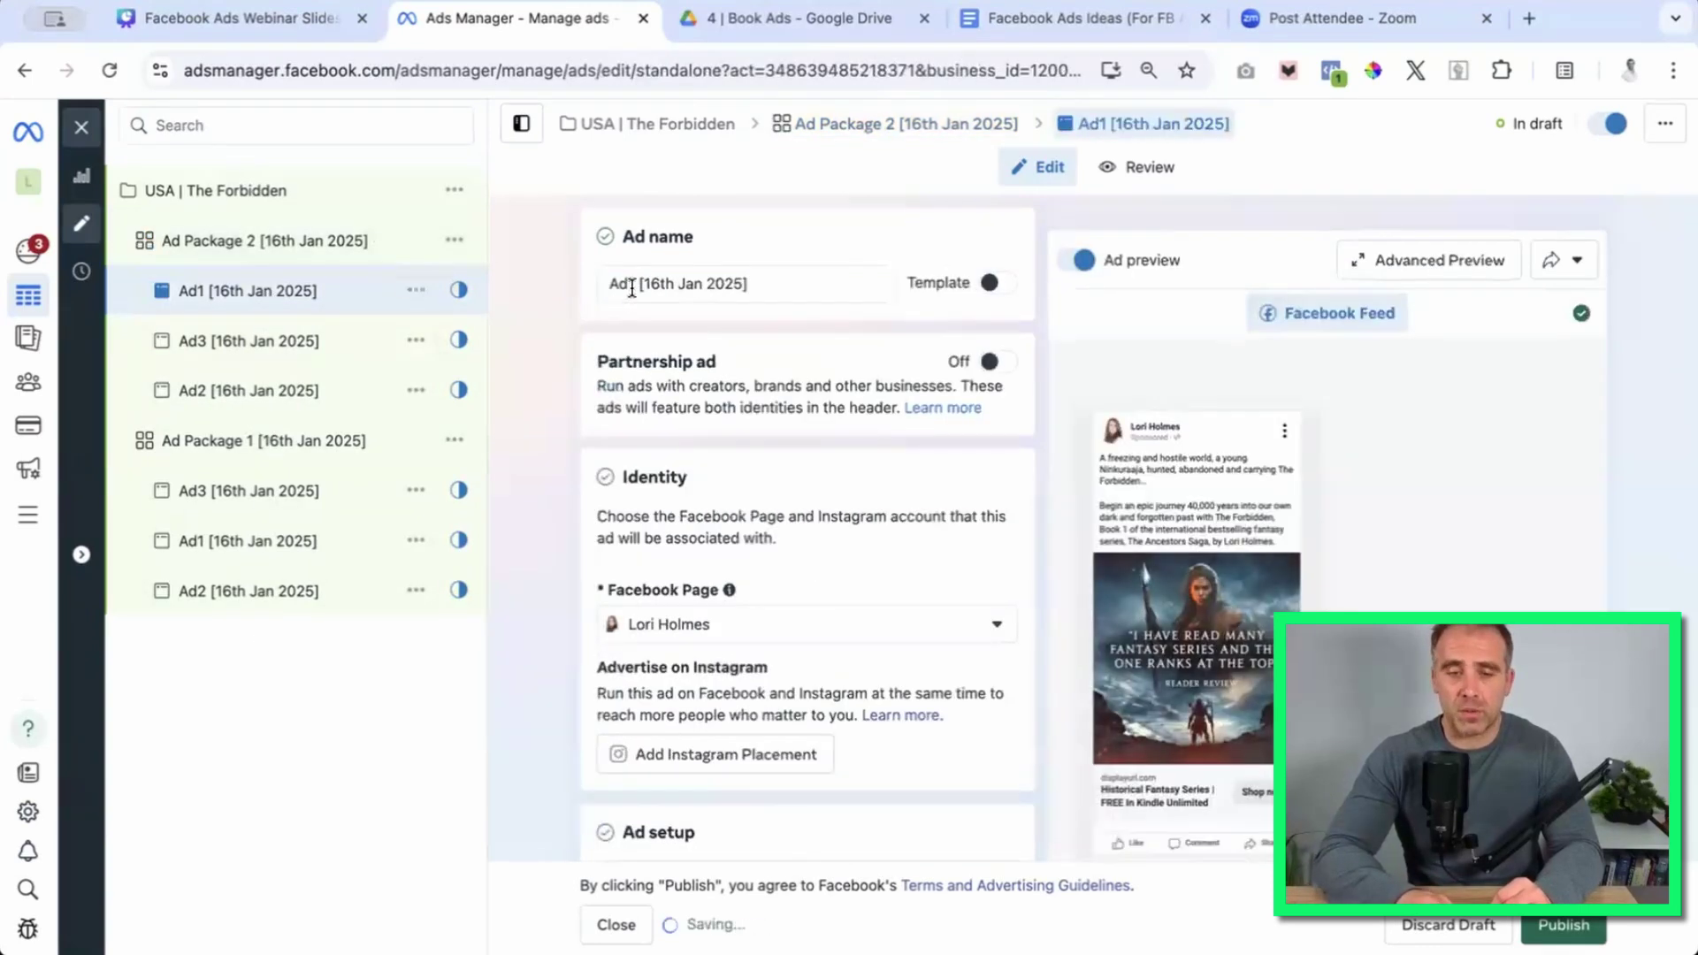
left_click(633, 296)
key("BackSpace")
type("4")
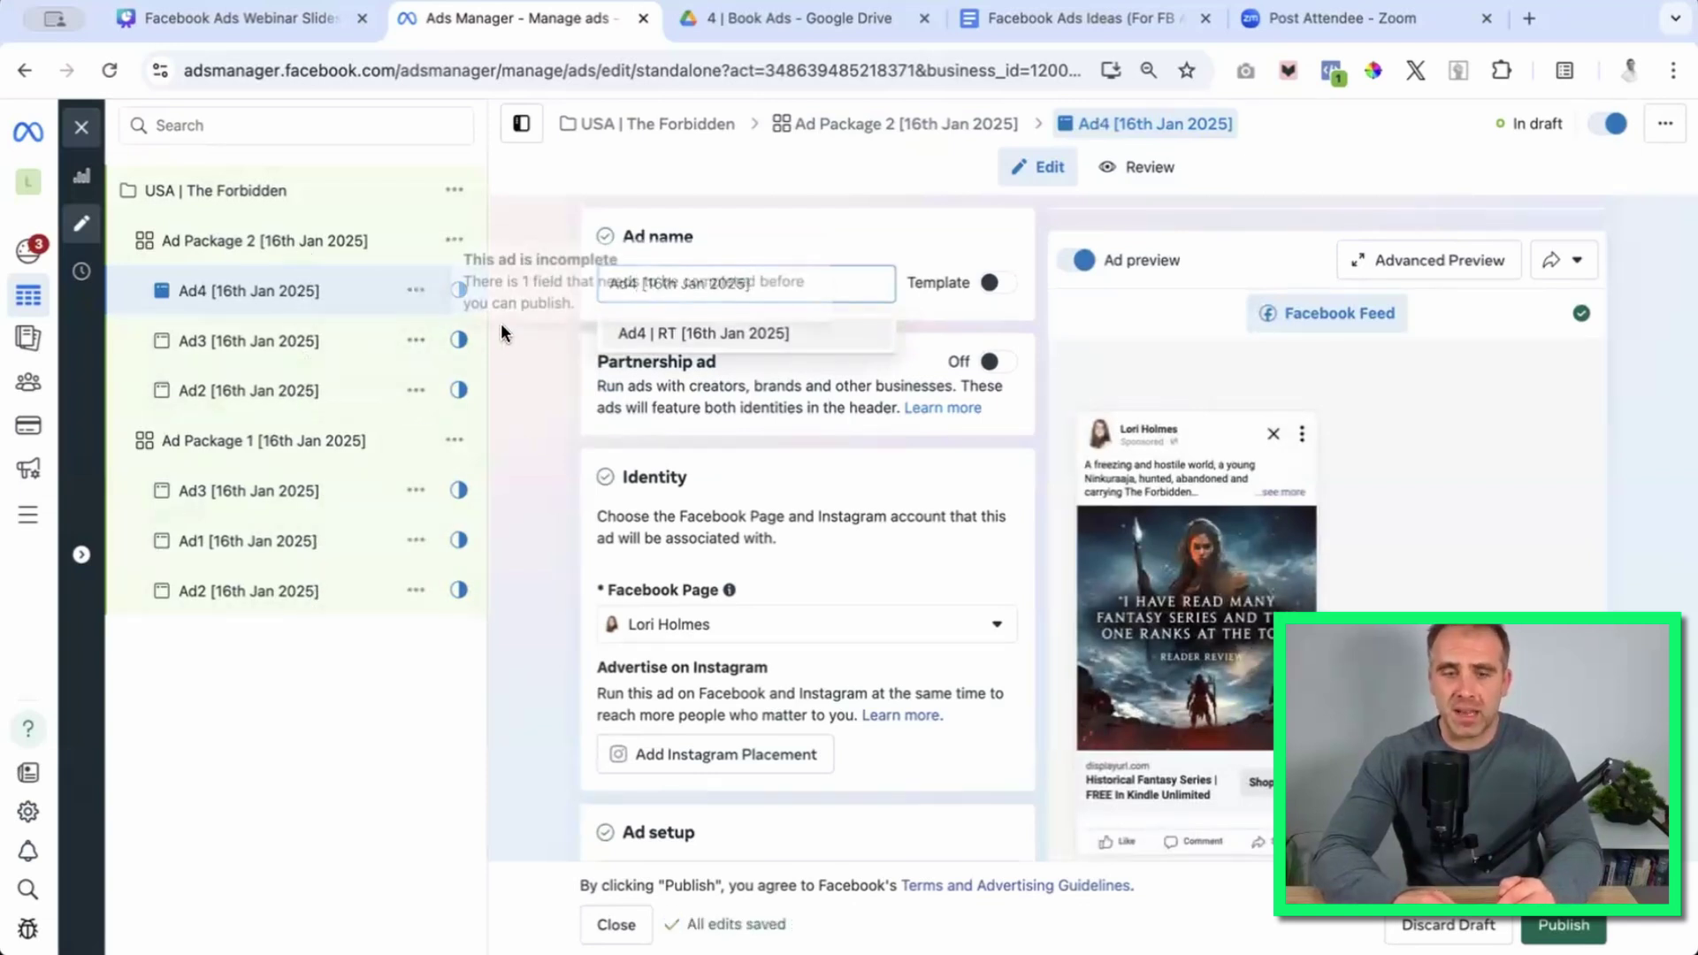
left_click(543, 444)
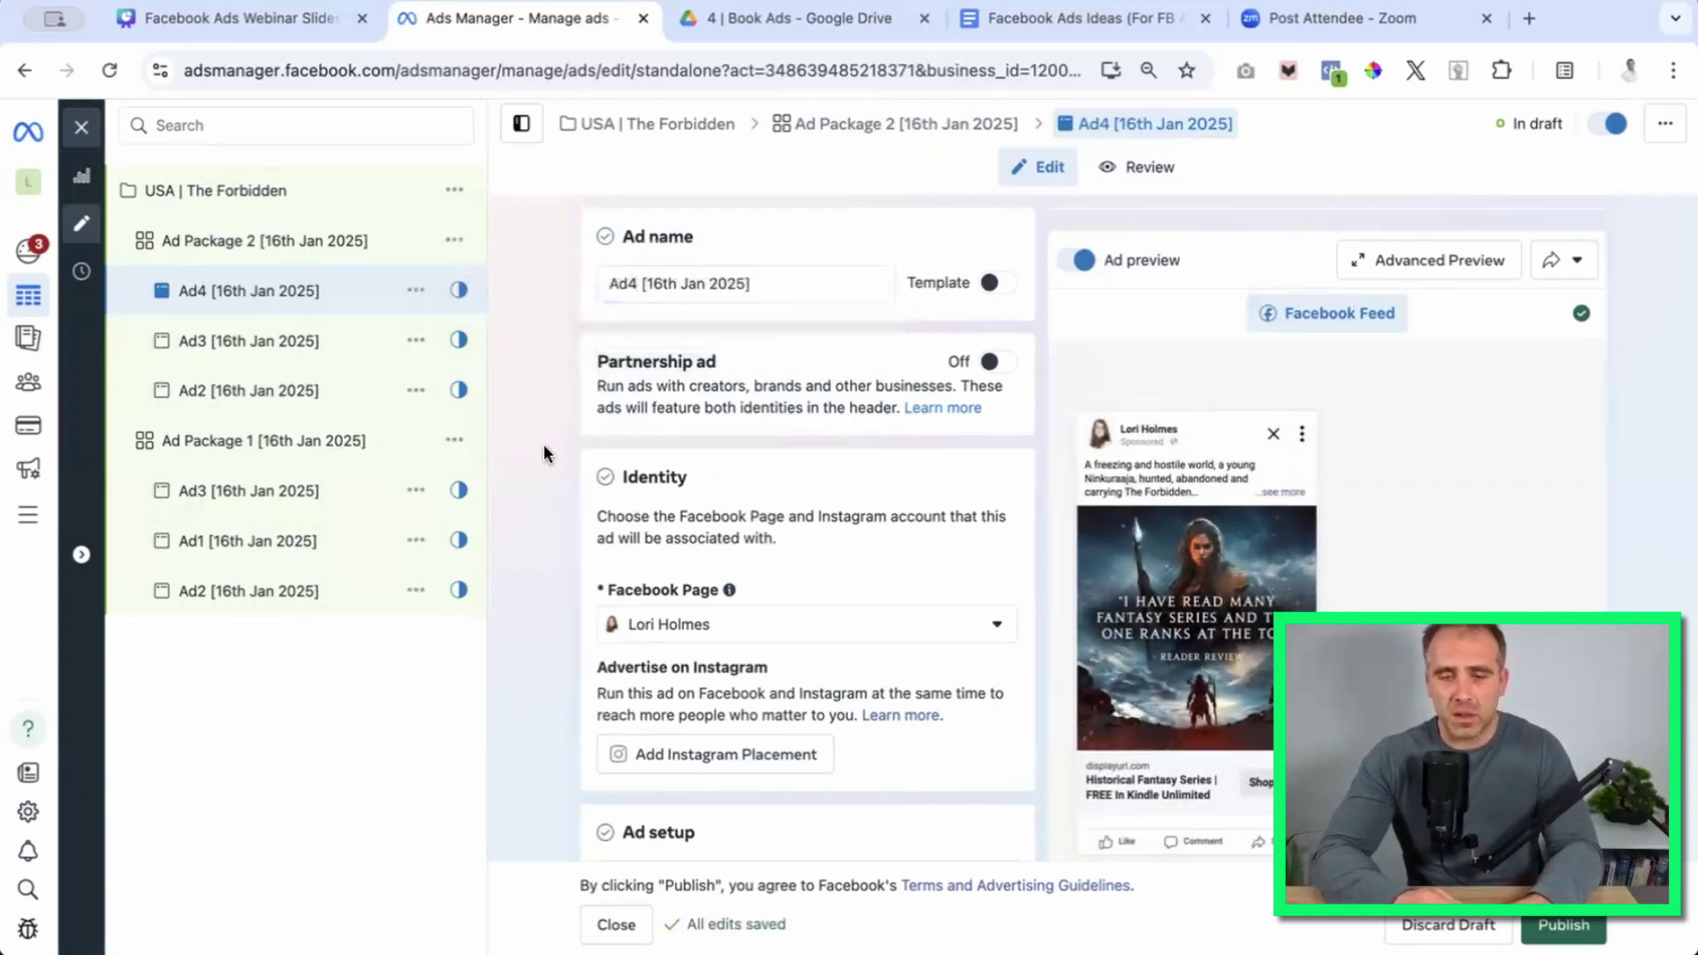
scroll(543, 444, "down", 8)
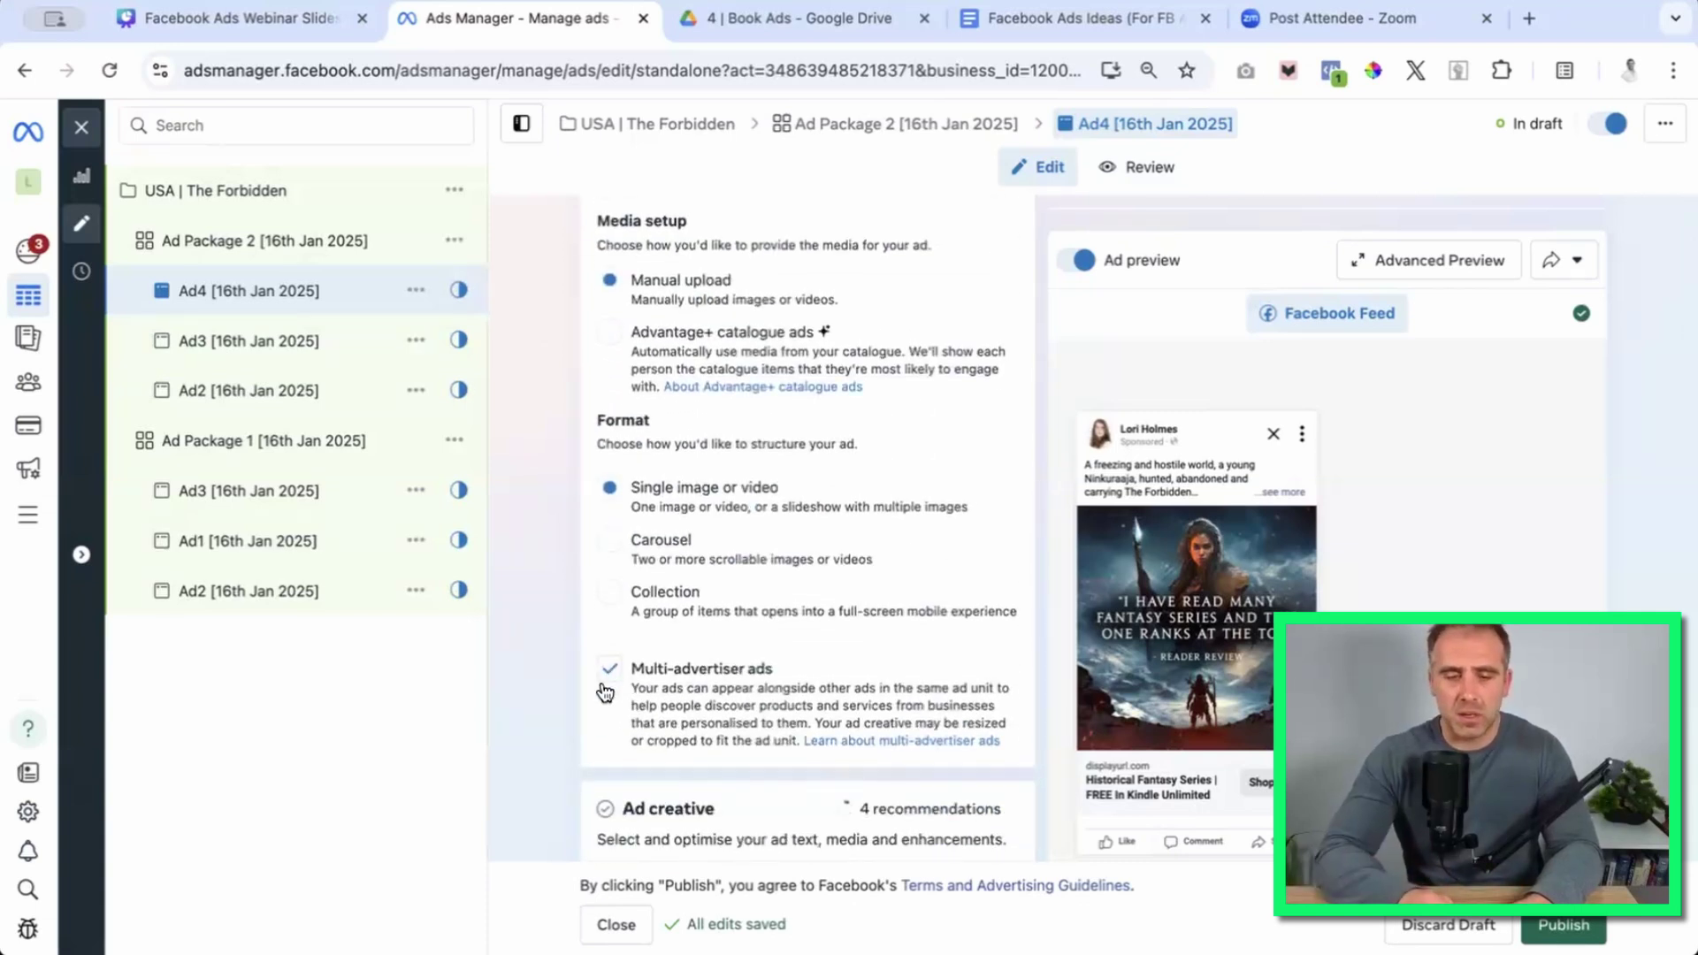
left_click(610, 670)
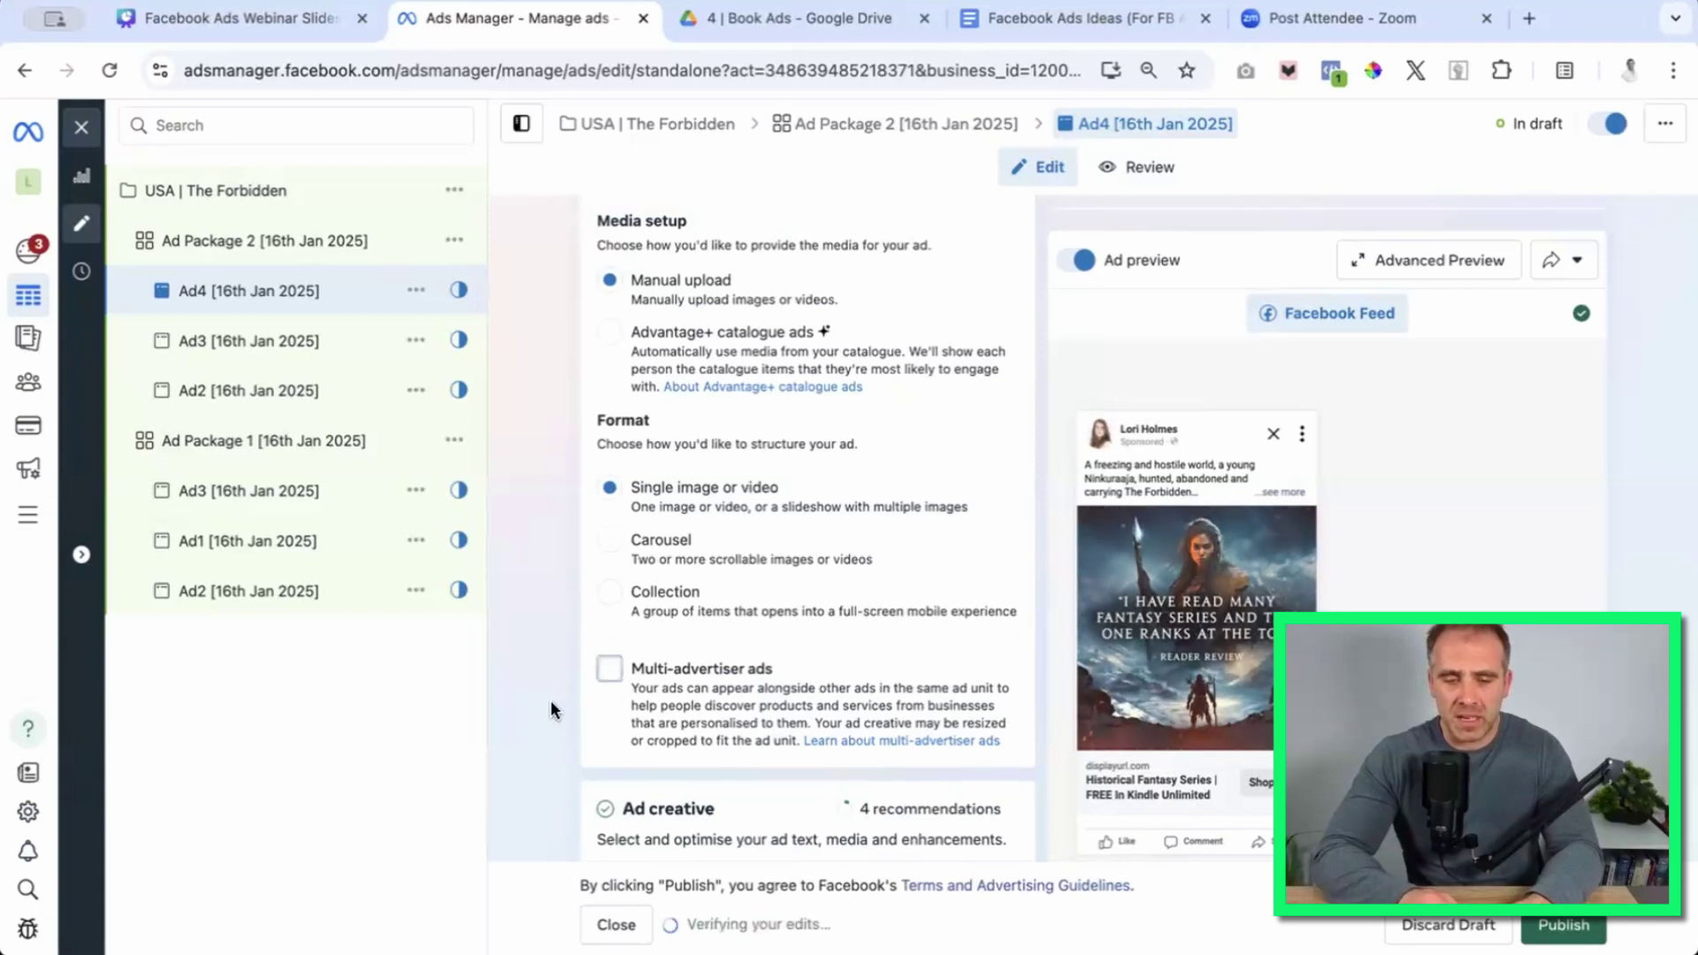
Remove Ad4's current image and upload the new Ad1-Book1, Ad2-Book1 and Ad3-Book1 images to the account media.
scroll(550, 699, "down", 9)
scroll(550, 699, "up", 4)
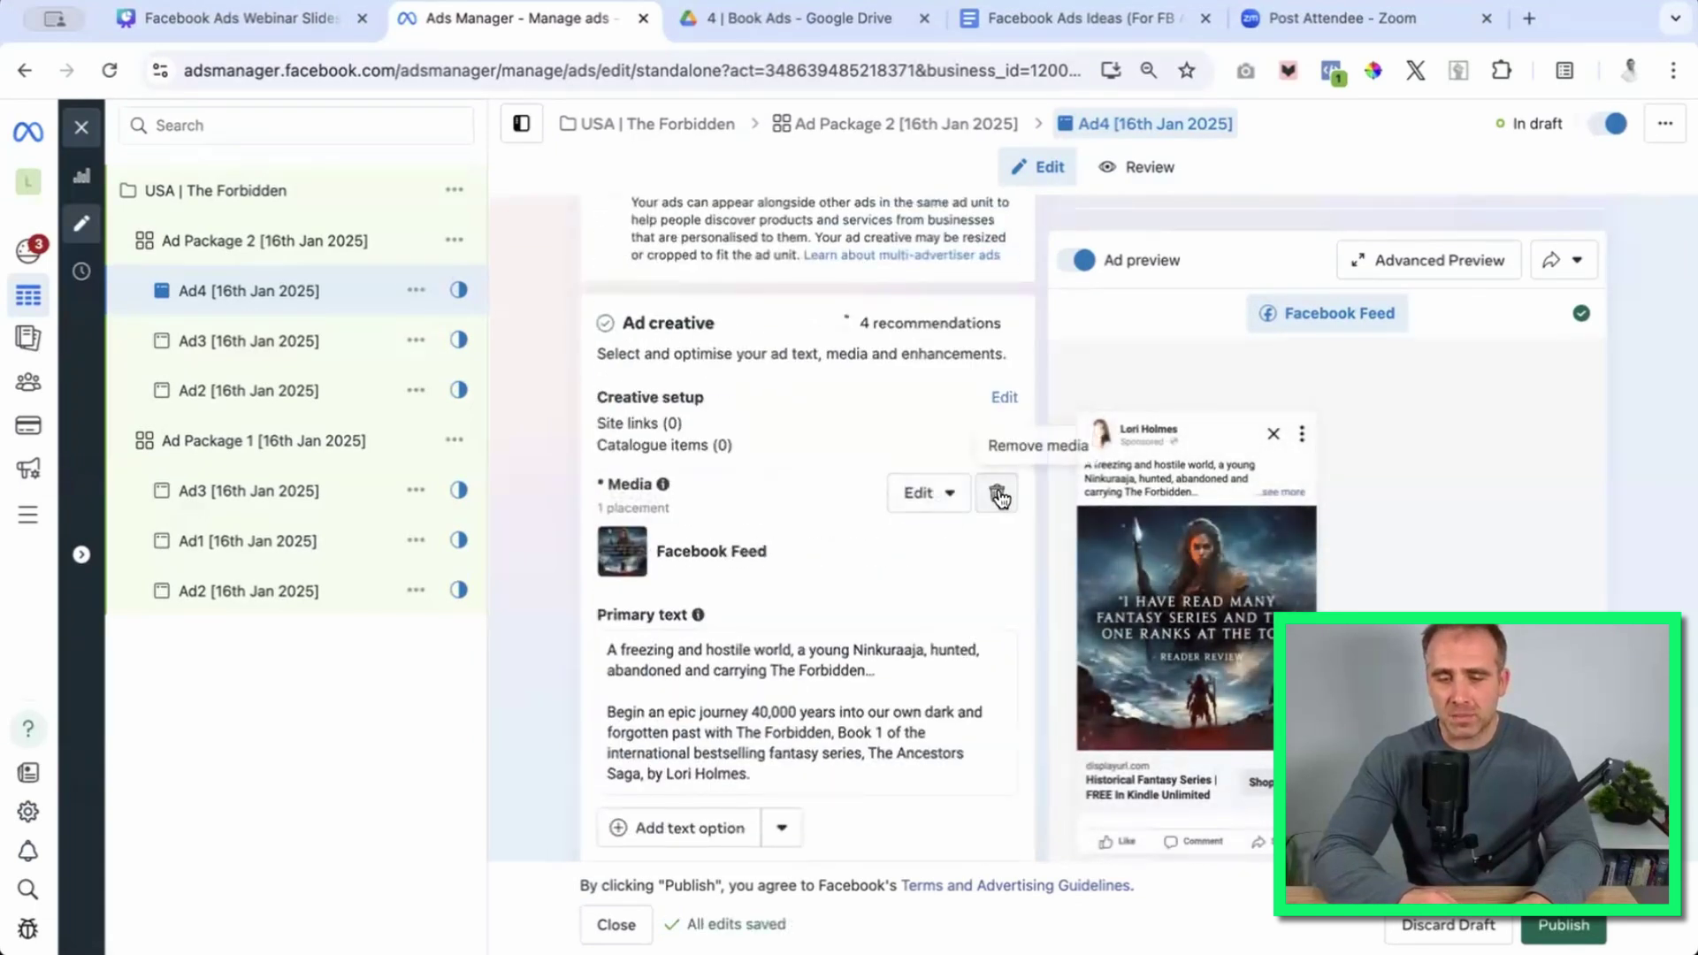
left_click(998, 494)
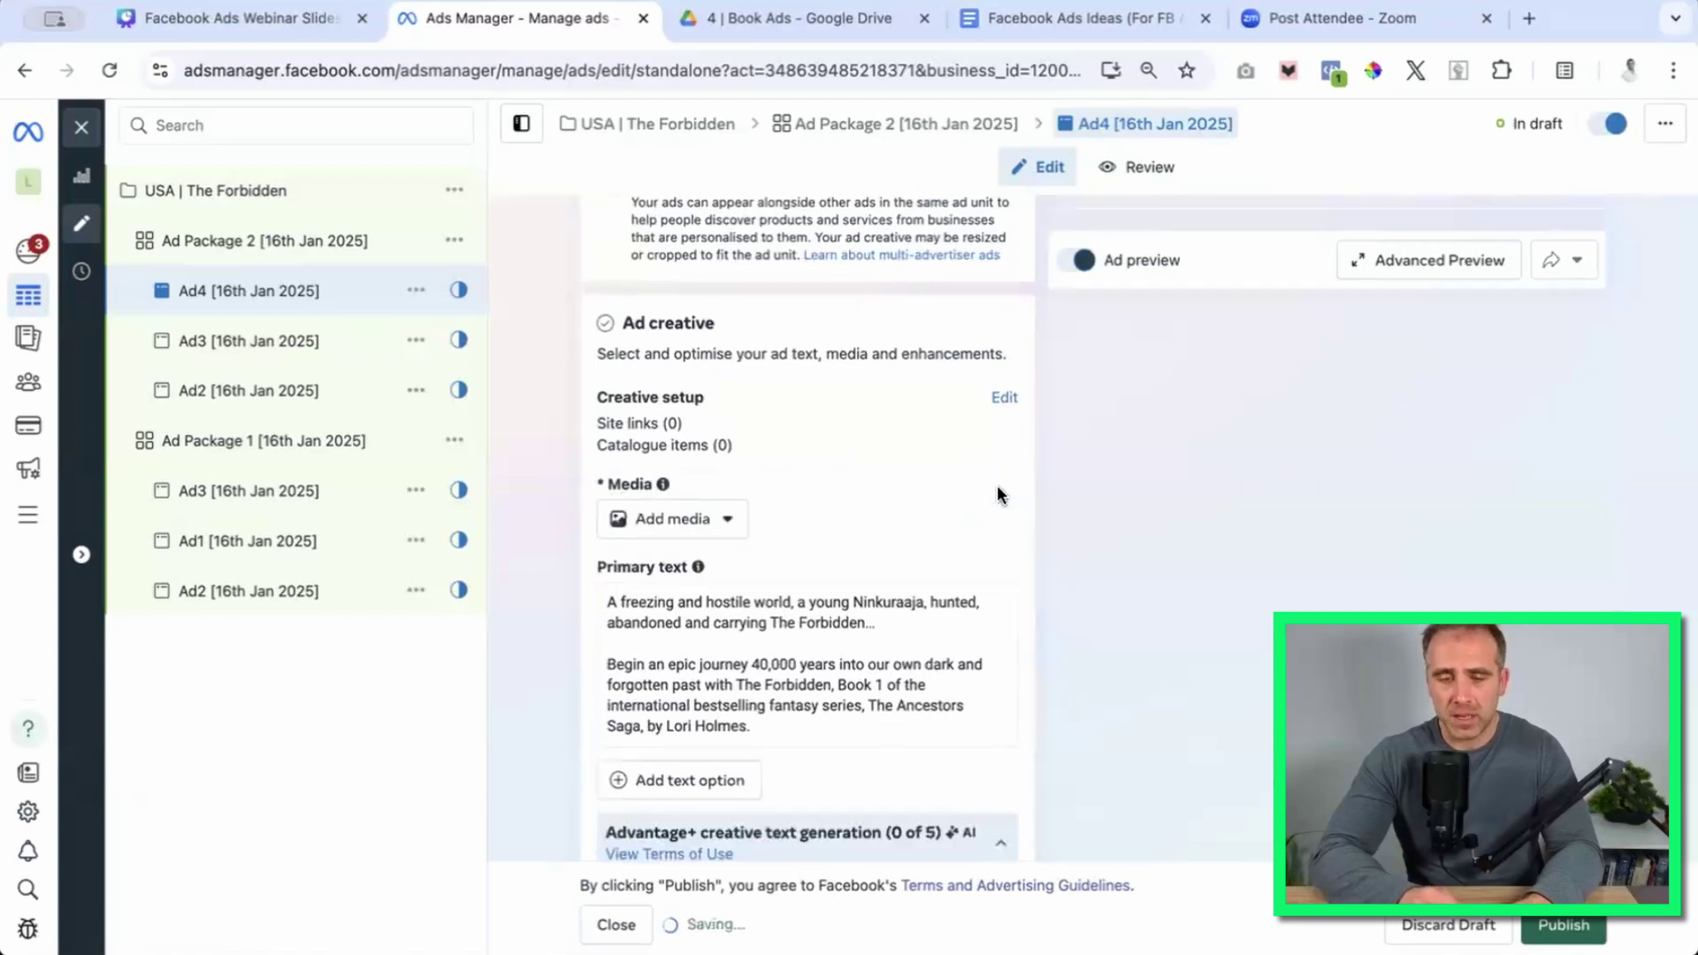
left_click(697, 522)
left_click(683, 575)
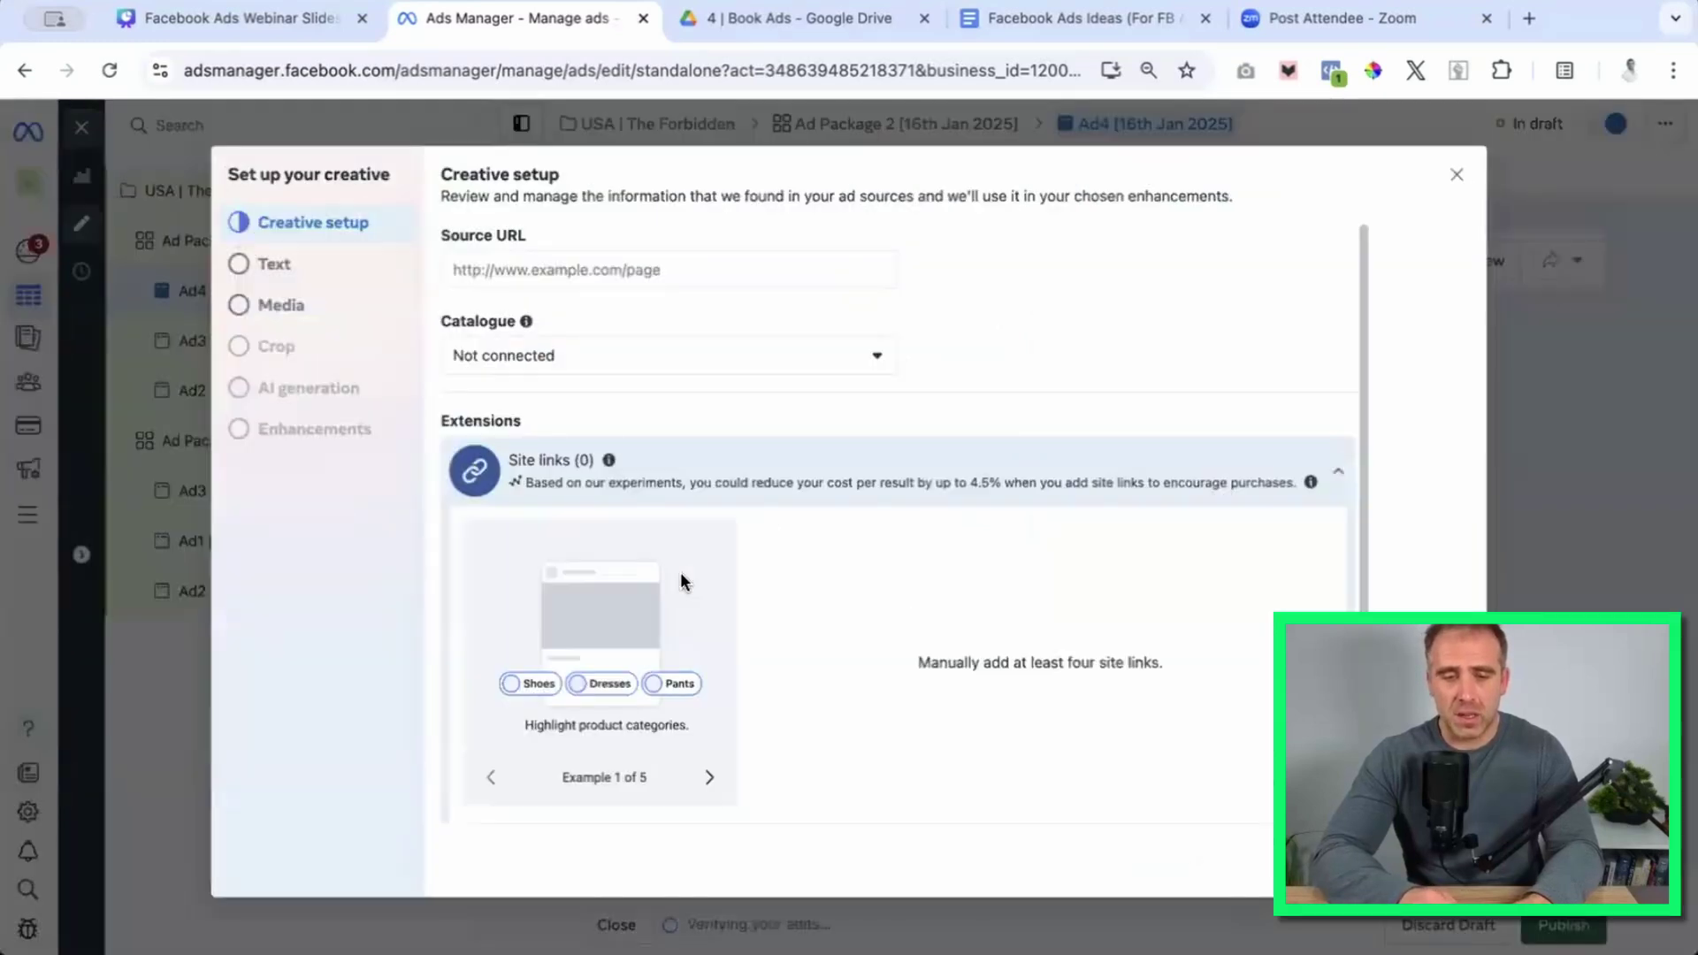
left_click(294, 307)
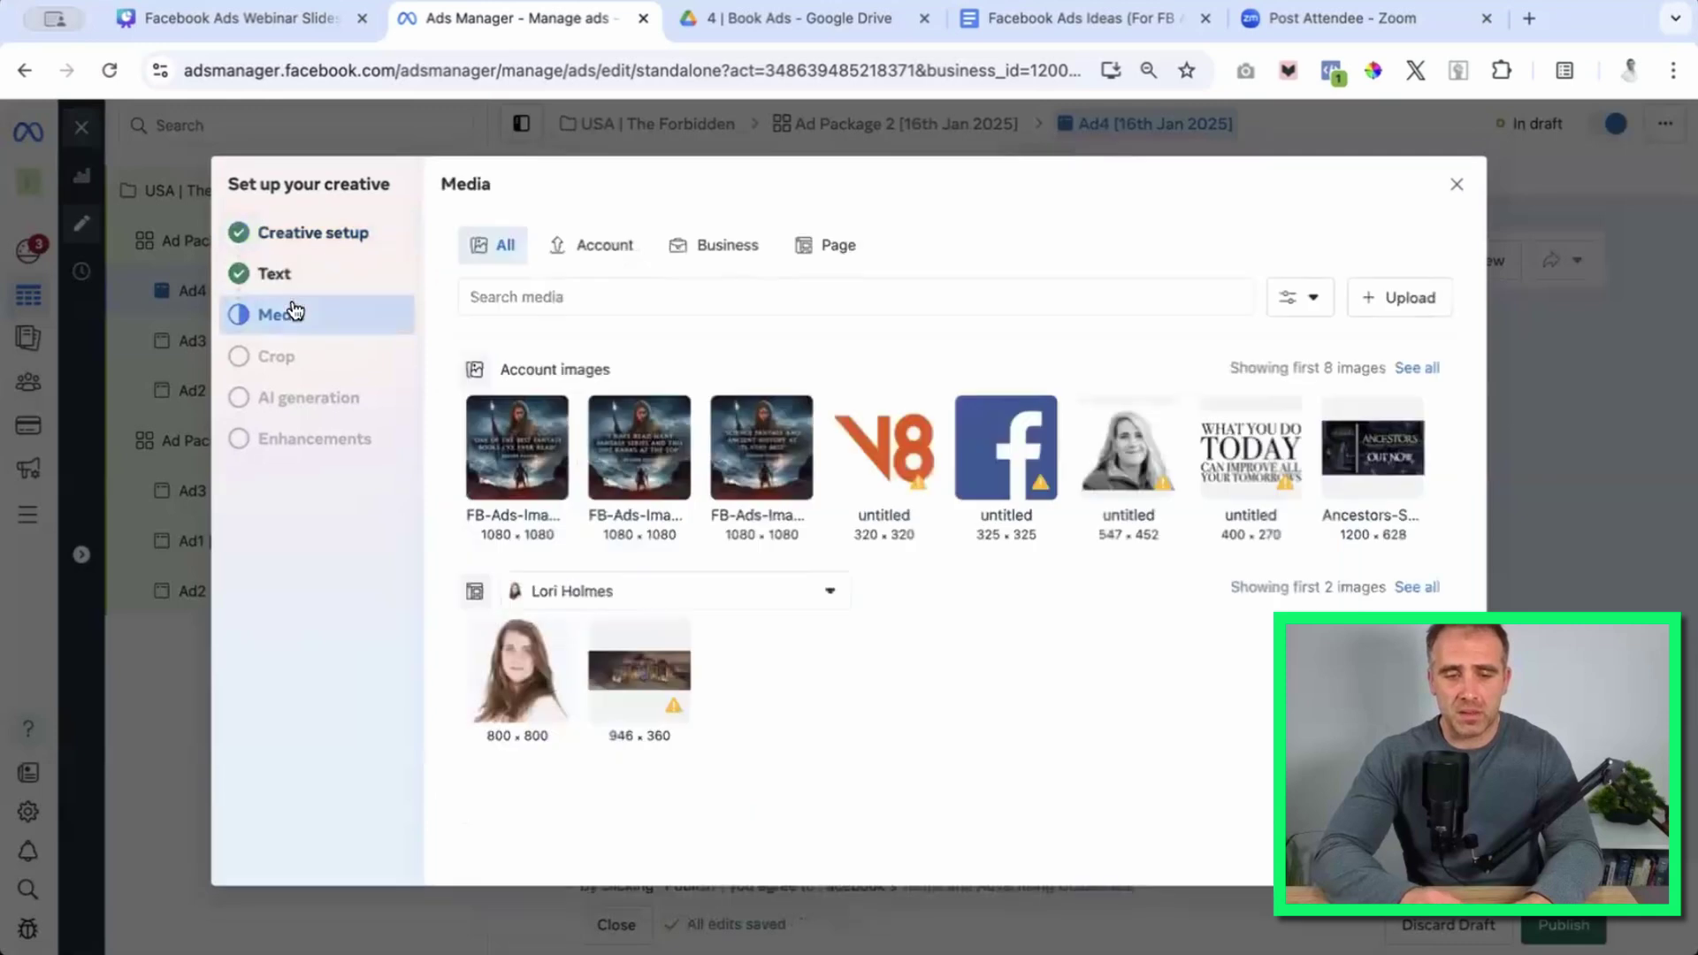
left_click(1413, 301)
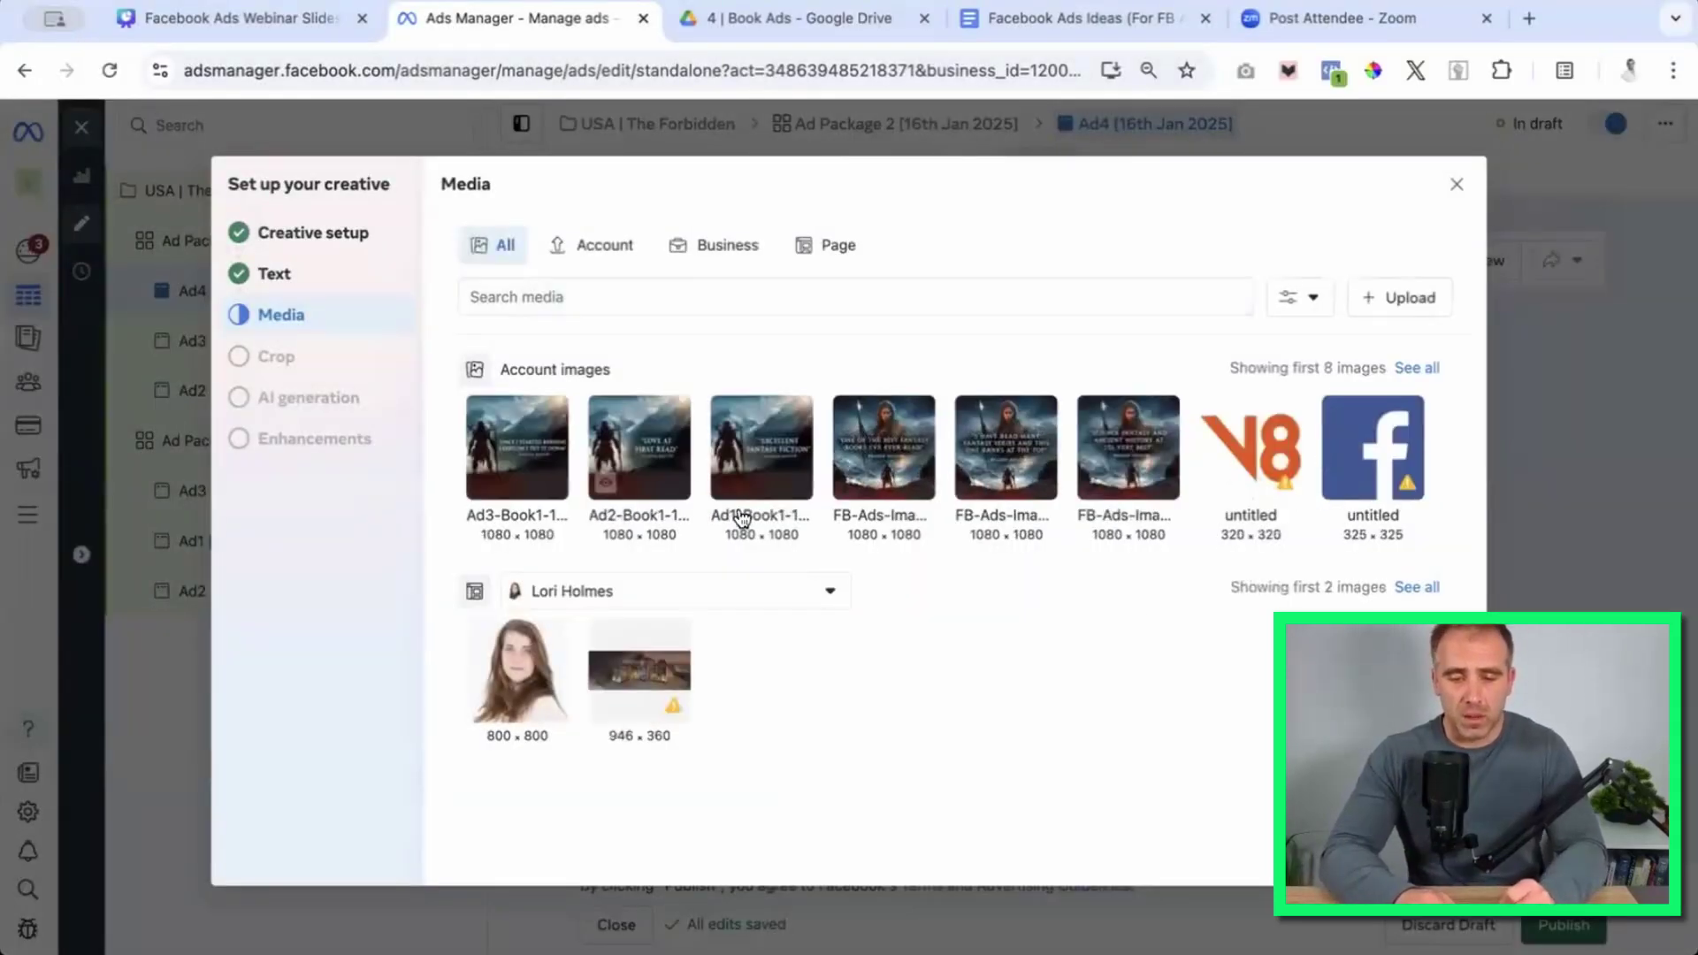
Use the Ad1-Book1 “Excellent Fantasy Fiction” image for Ad4 and turn off all Advantage+ optimisations.
left_click(747, 457)
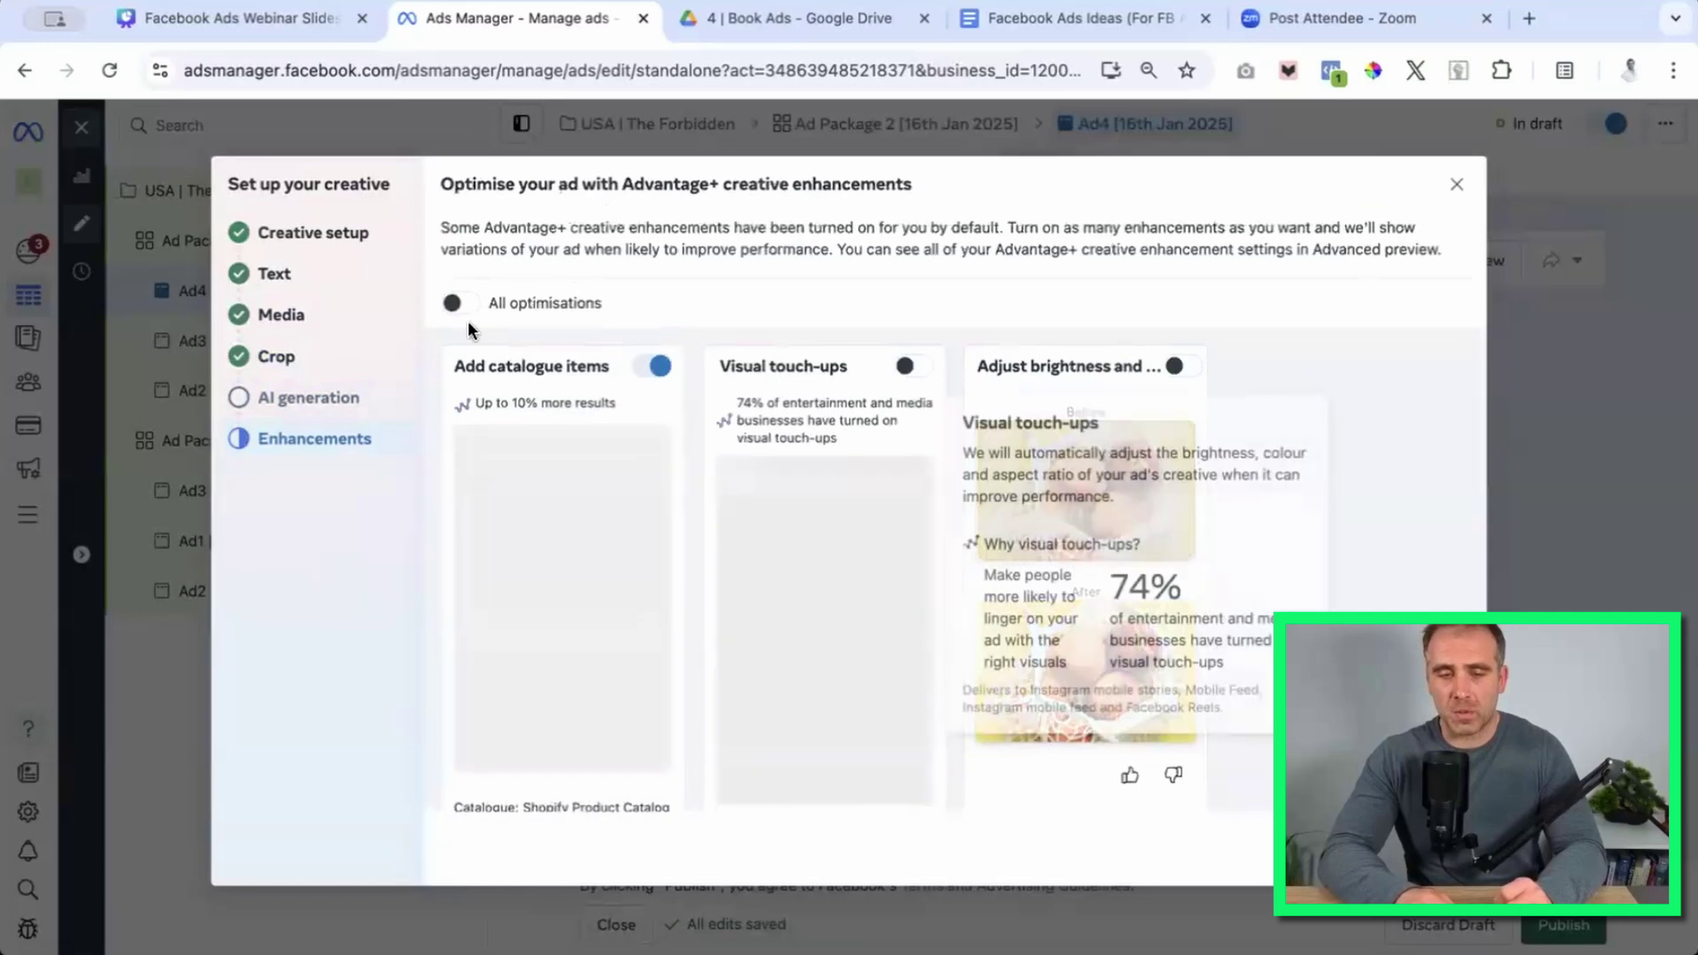
left_click(462, 303)
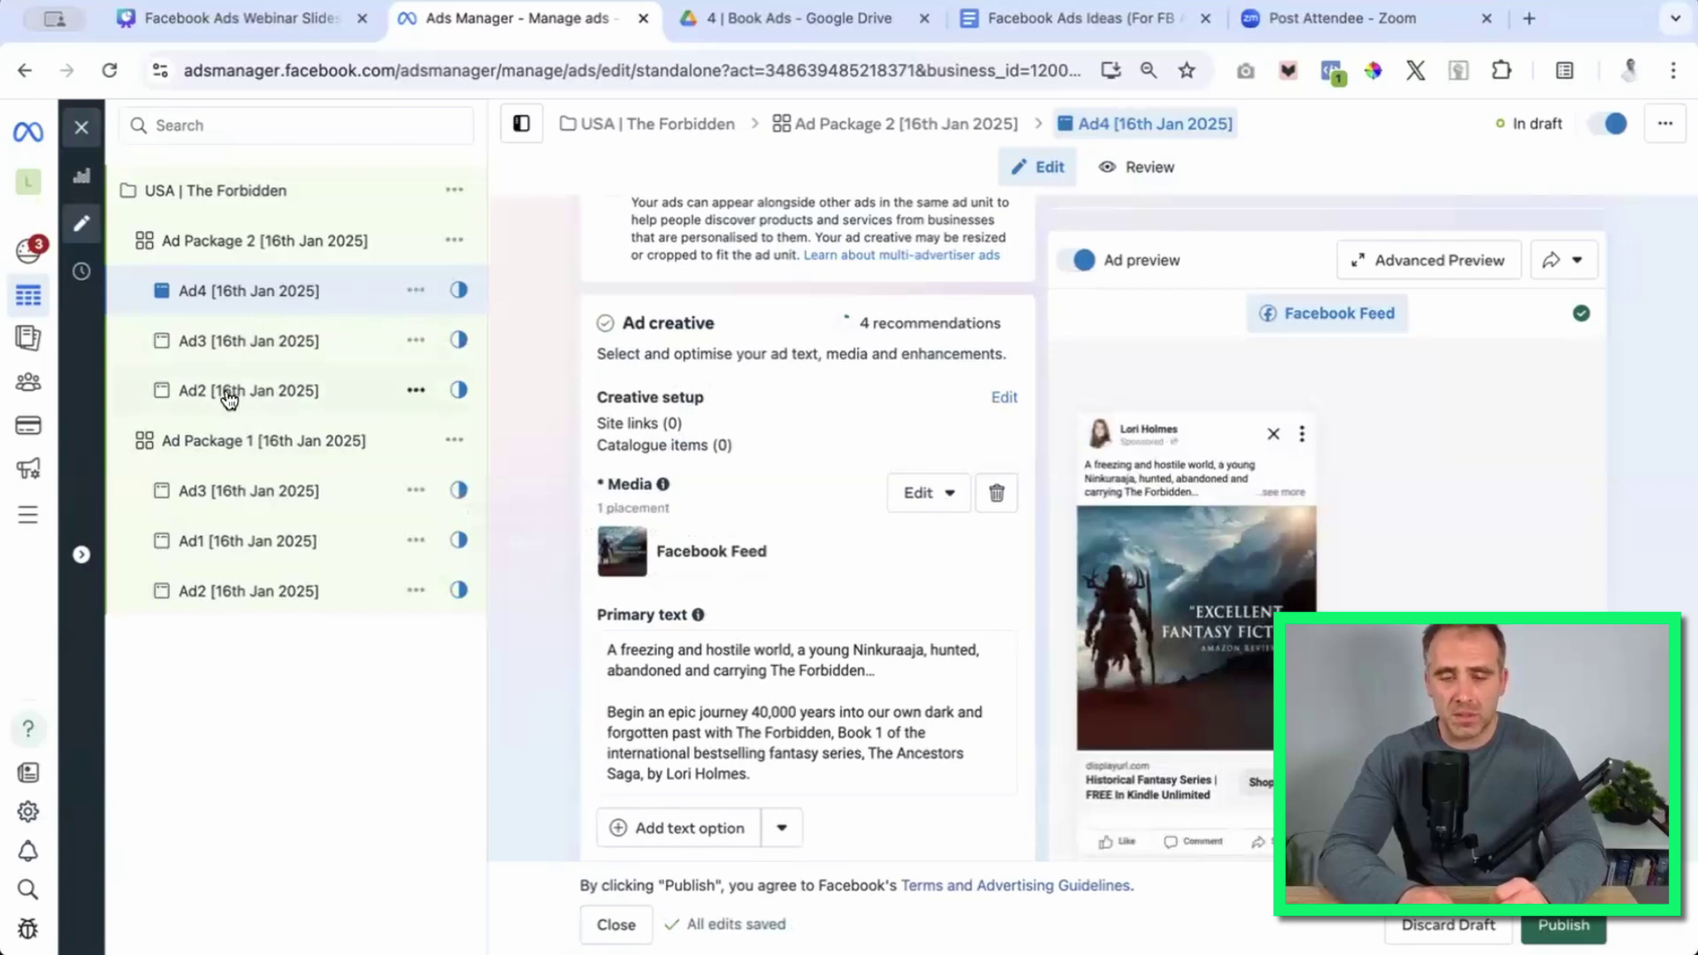
Rename Ad2 in Ad Package 2 as "Ad5 [16th Jan 2025]".
scroll(539, 320, "up", 10)
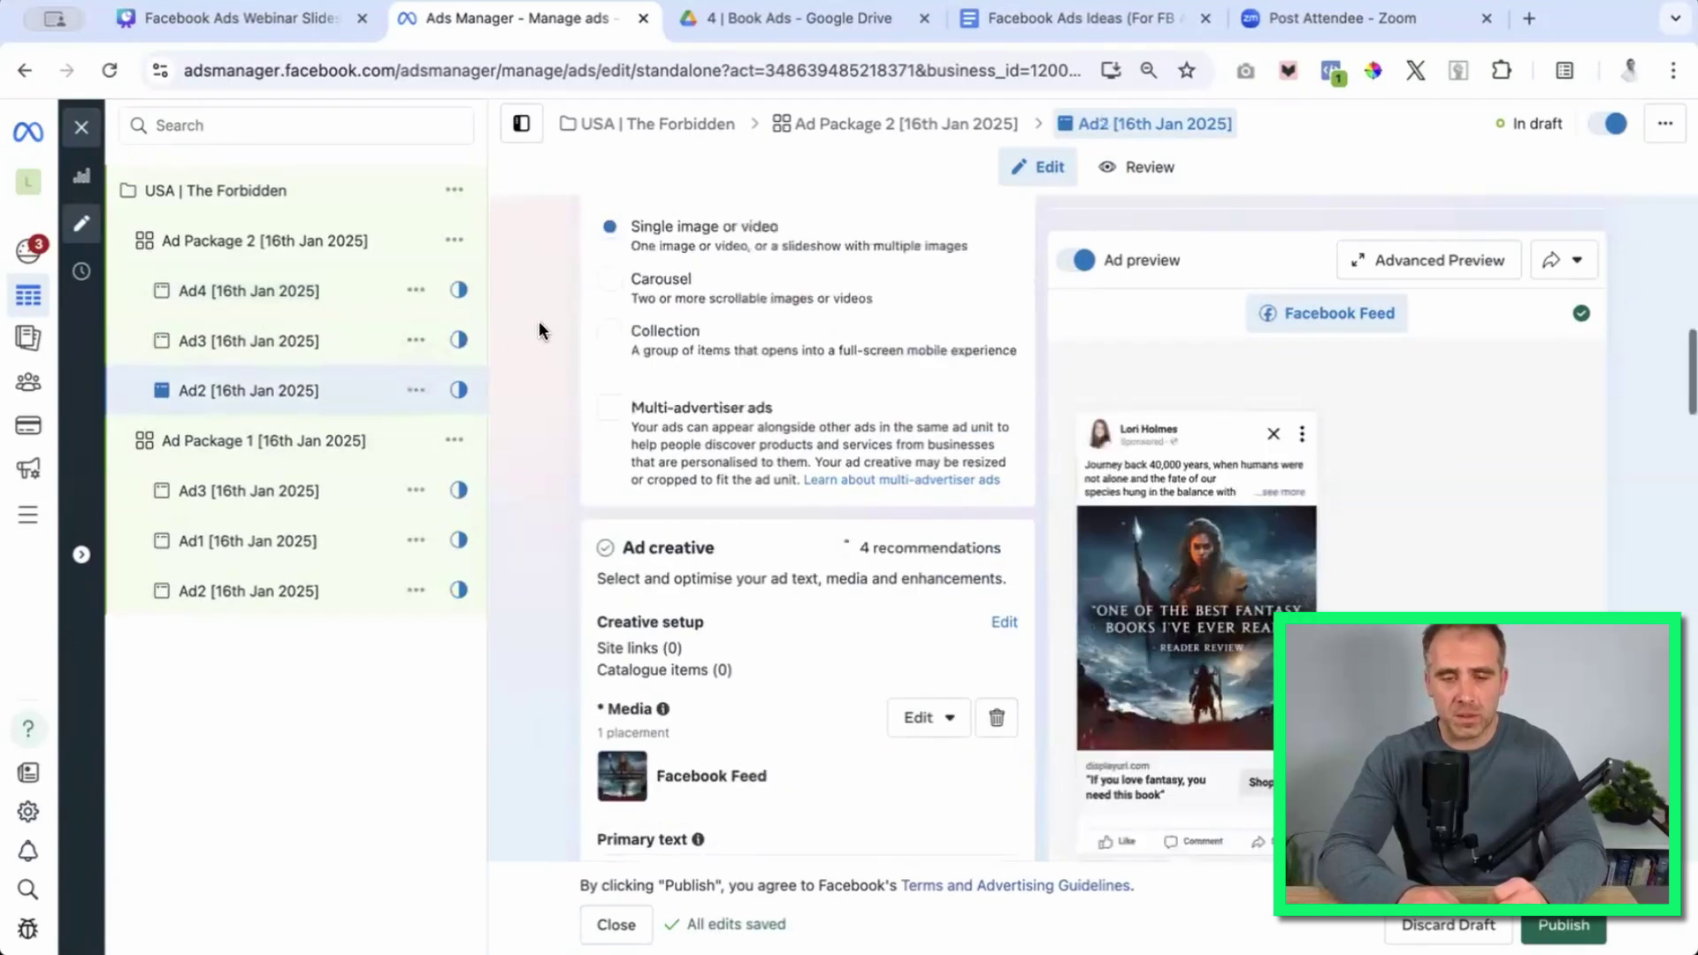
key("BackSpace")
type("5")
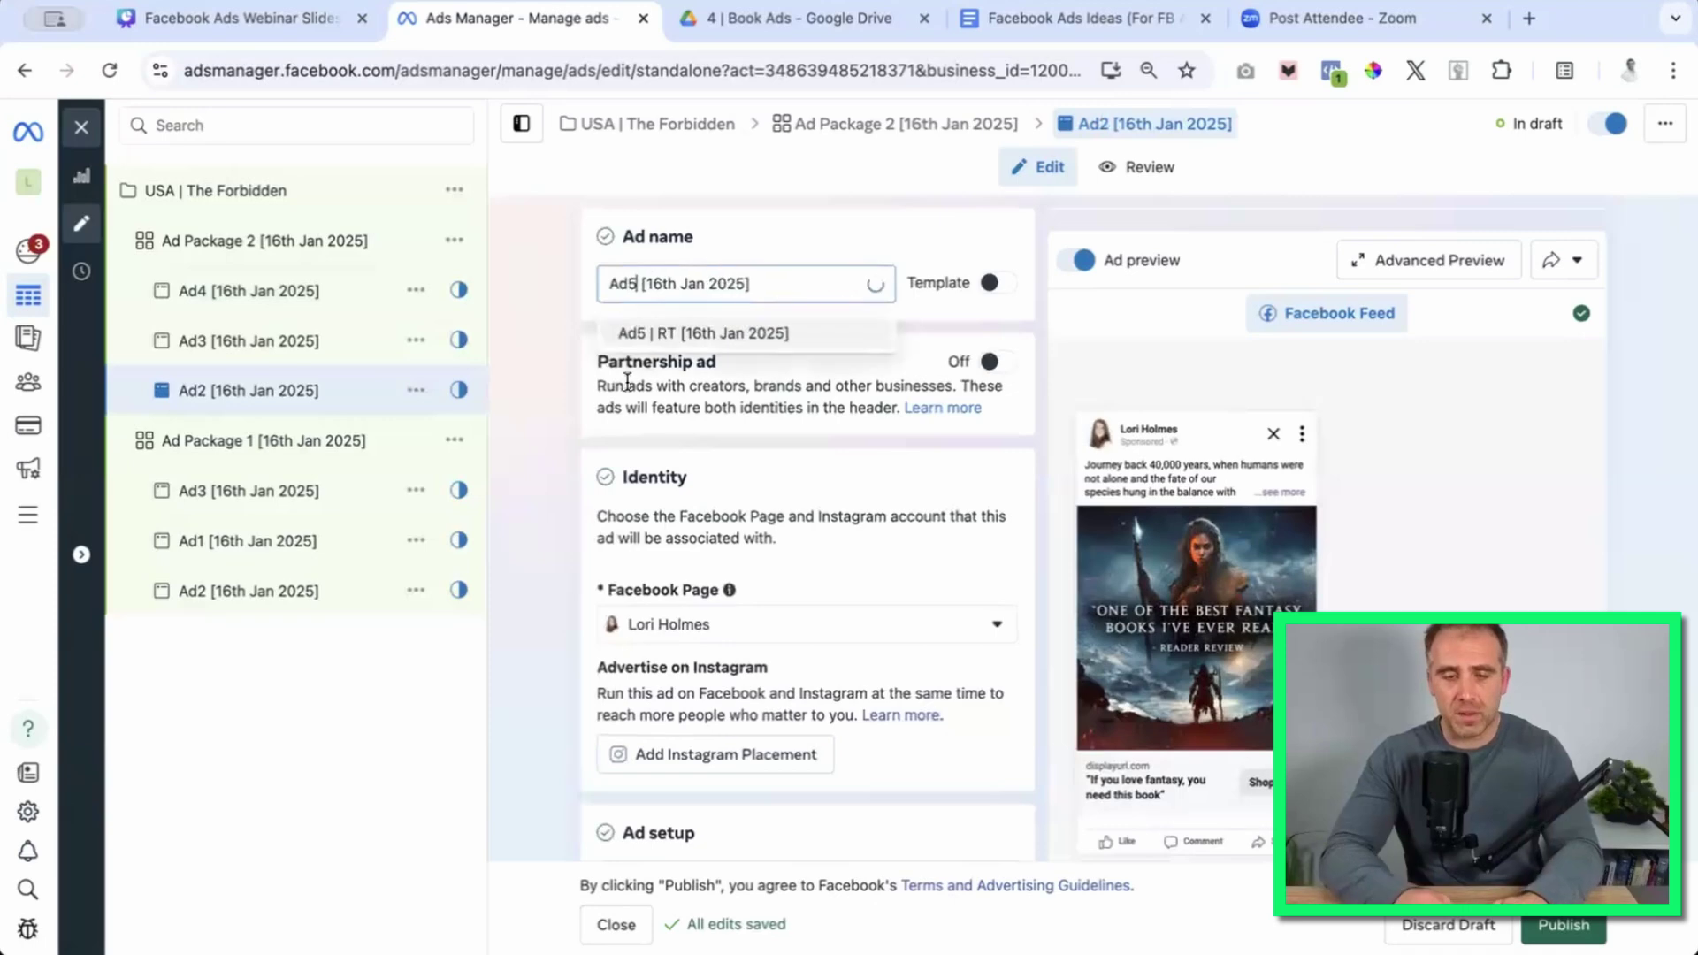
Replace Ad5's image with the Ad2-Book1 “Love at First Read” image and turn off all Advantage+ optimisations.
scroll(543, 426, "down", 10)
scroll(543, 426, "down", 5)
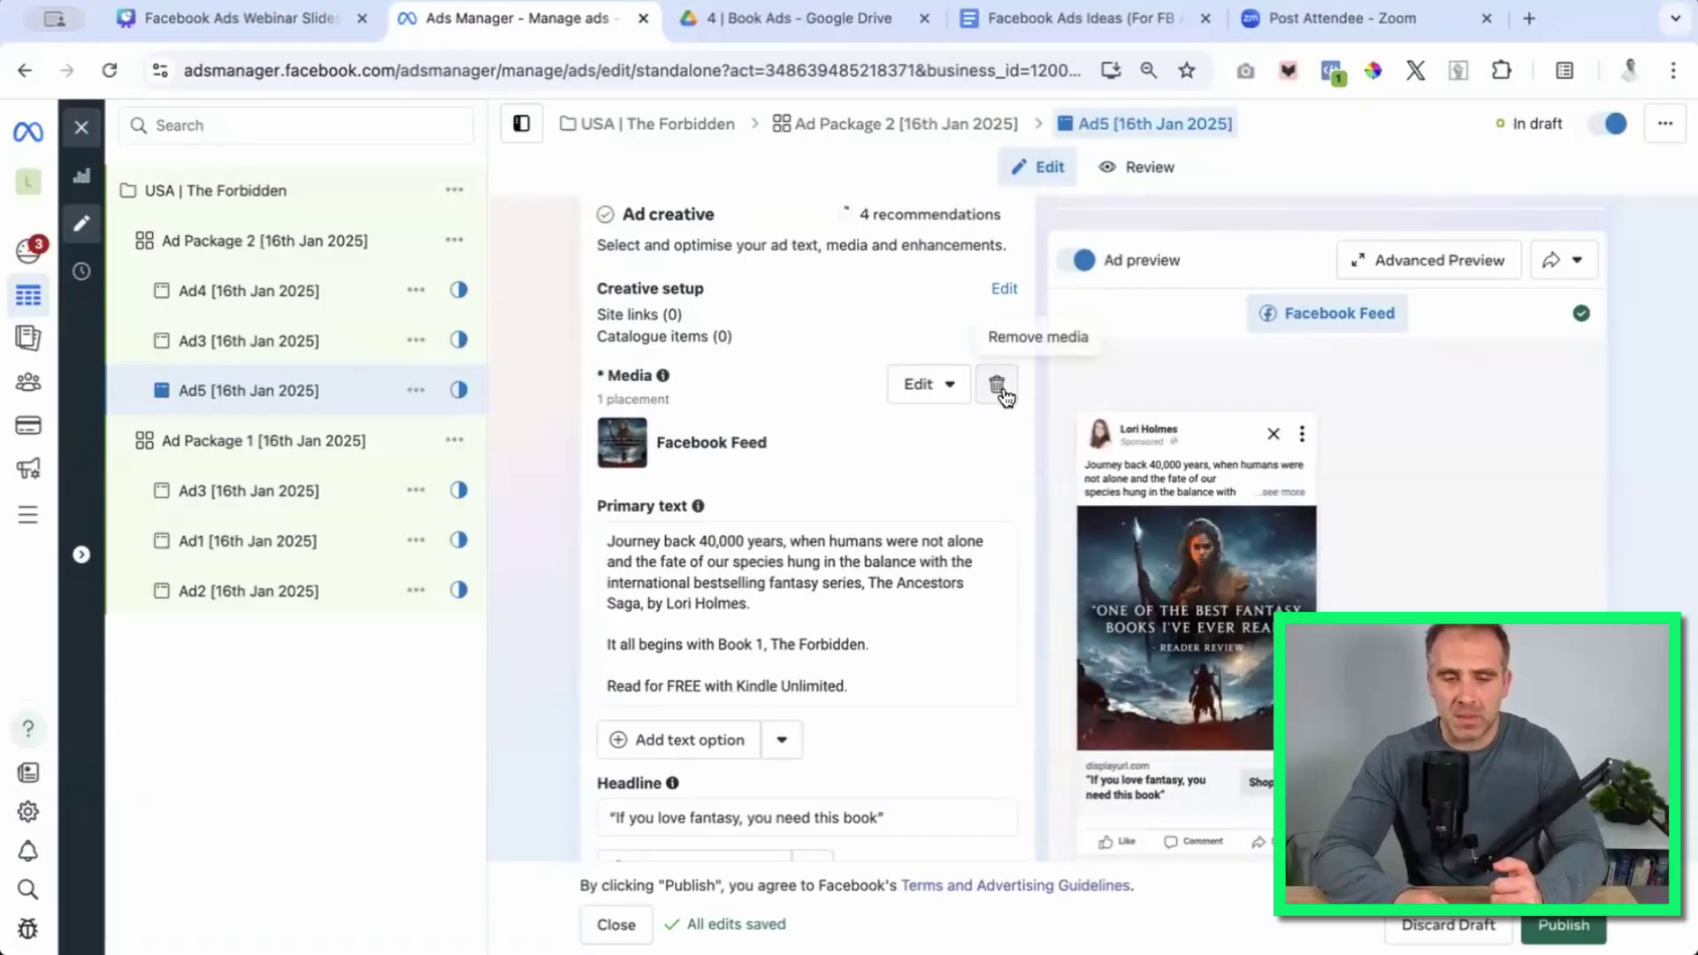
left_click(997, 385)
left_click(727, 411)
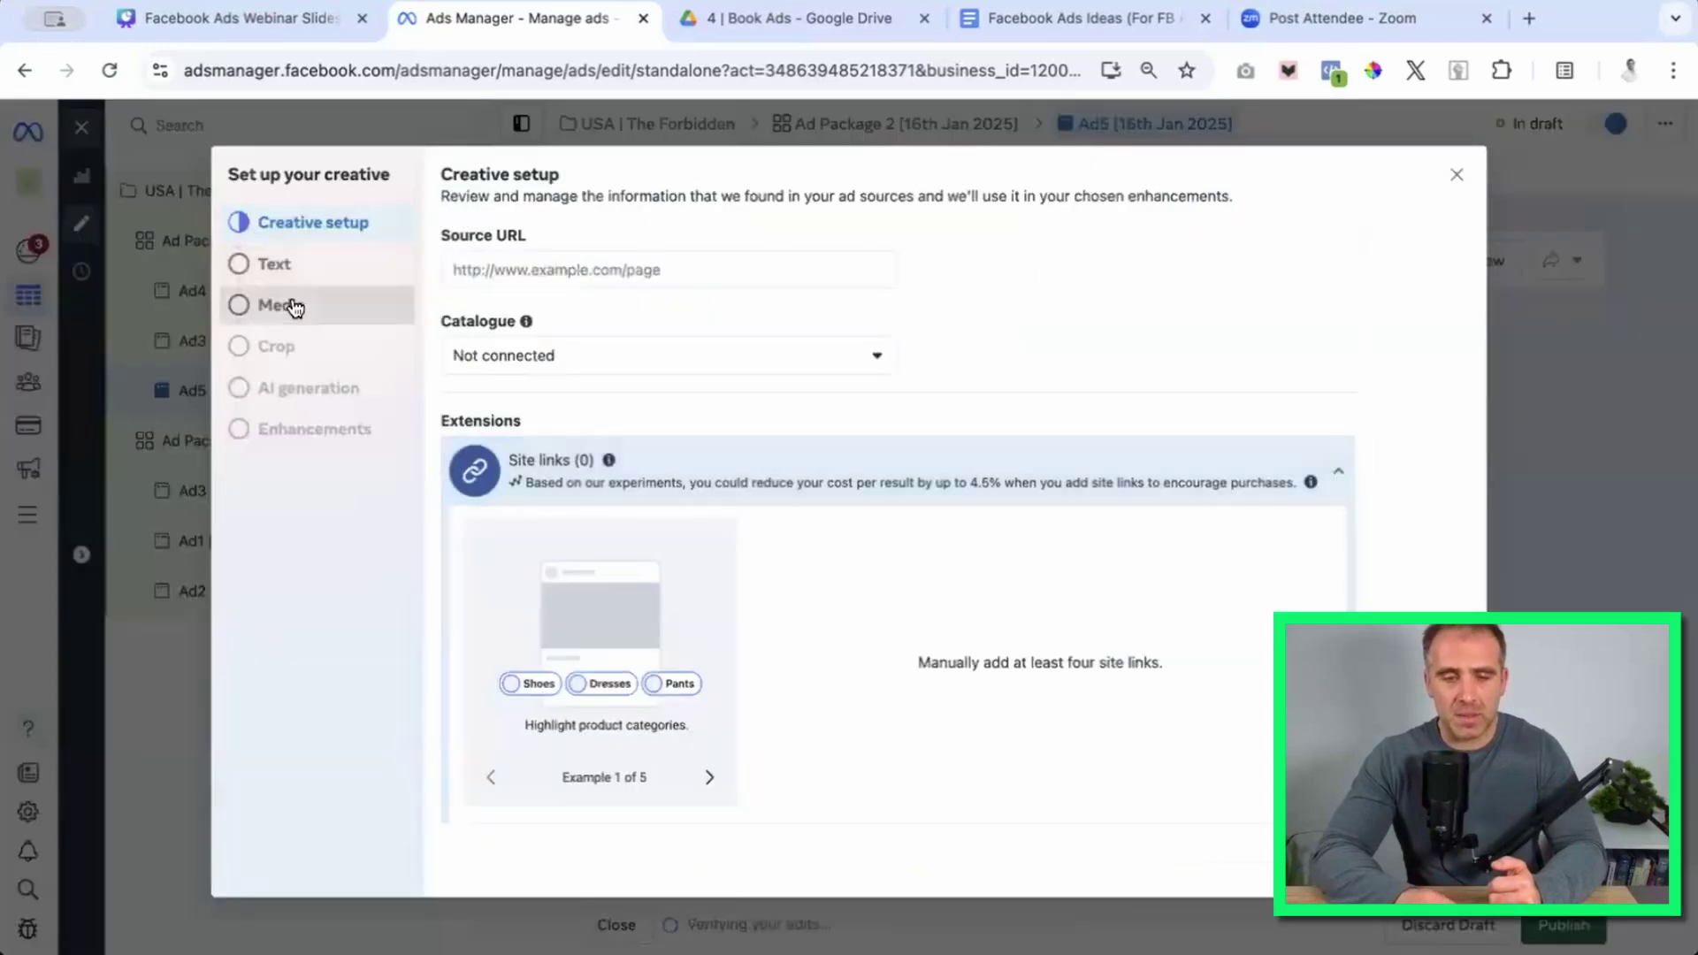
left_click(292, 303)
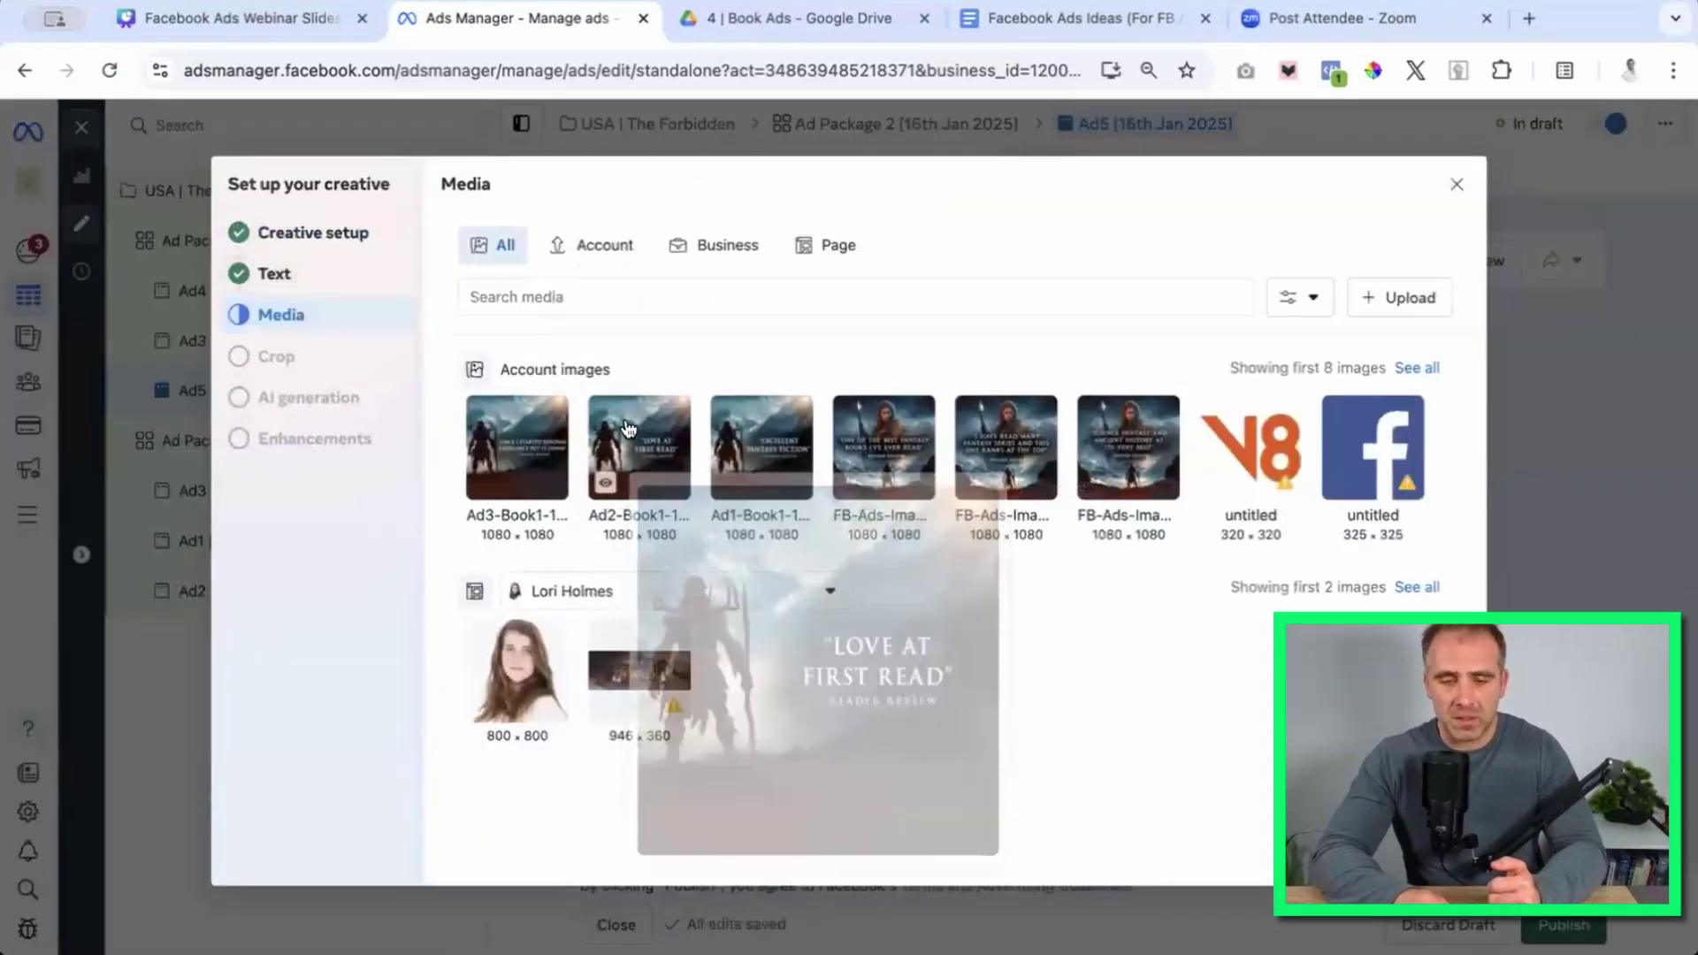
left_click(599, 491)
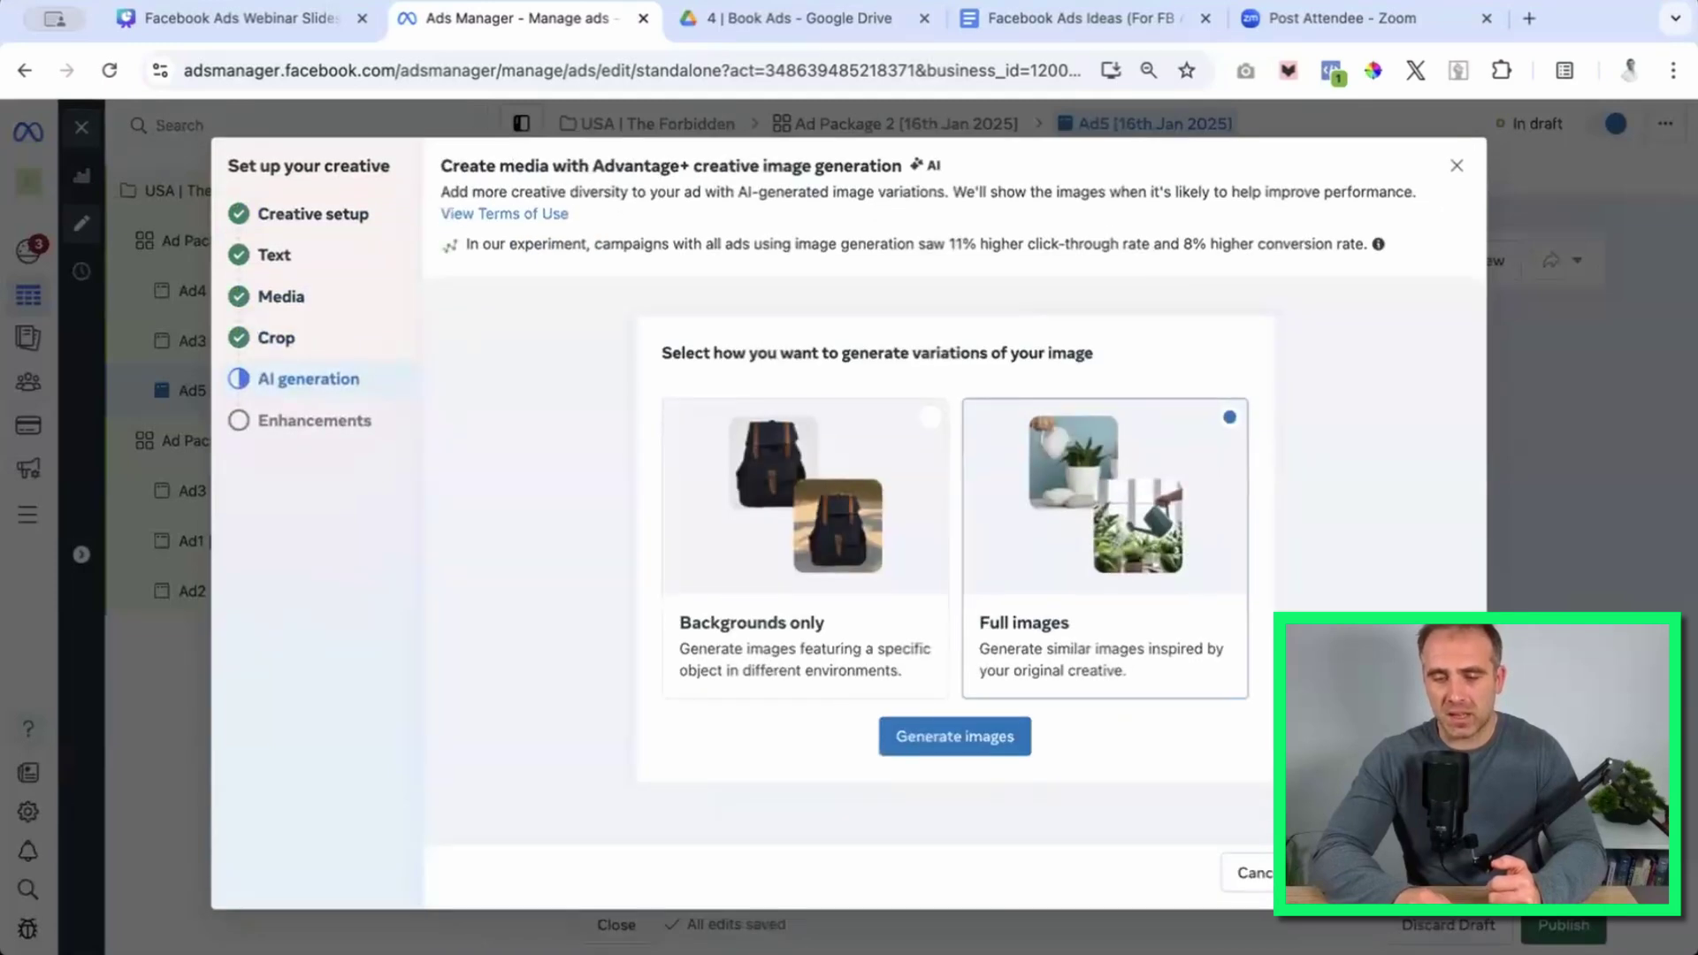
right_click(1086, 459)
key("Escape")
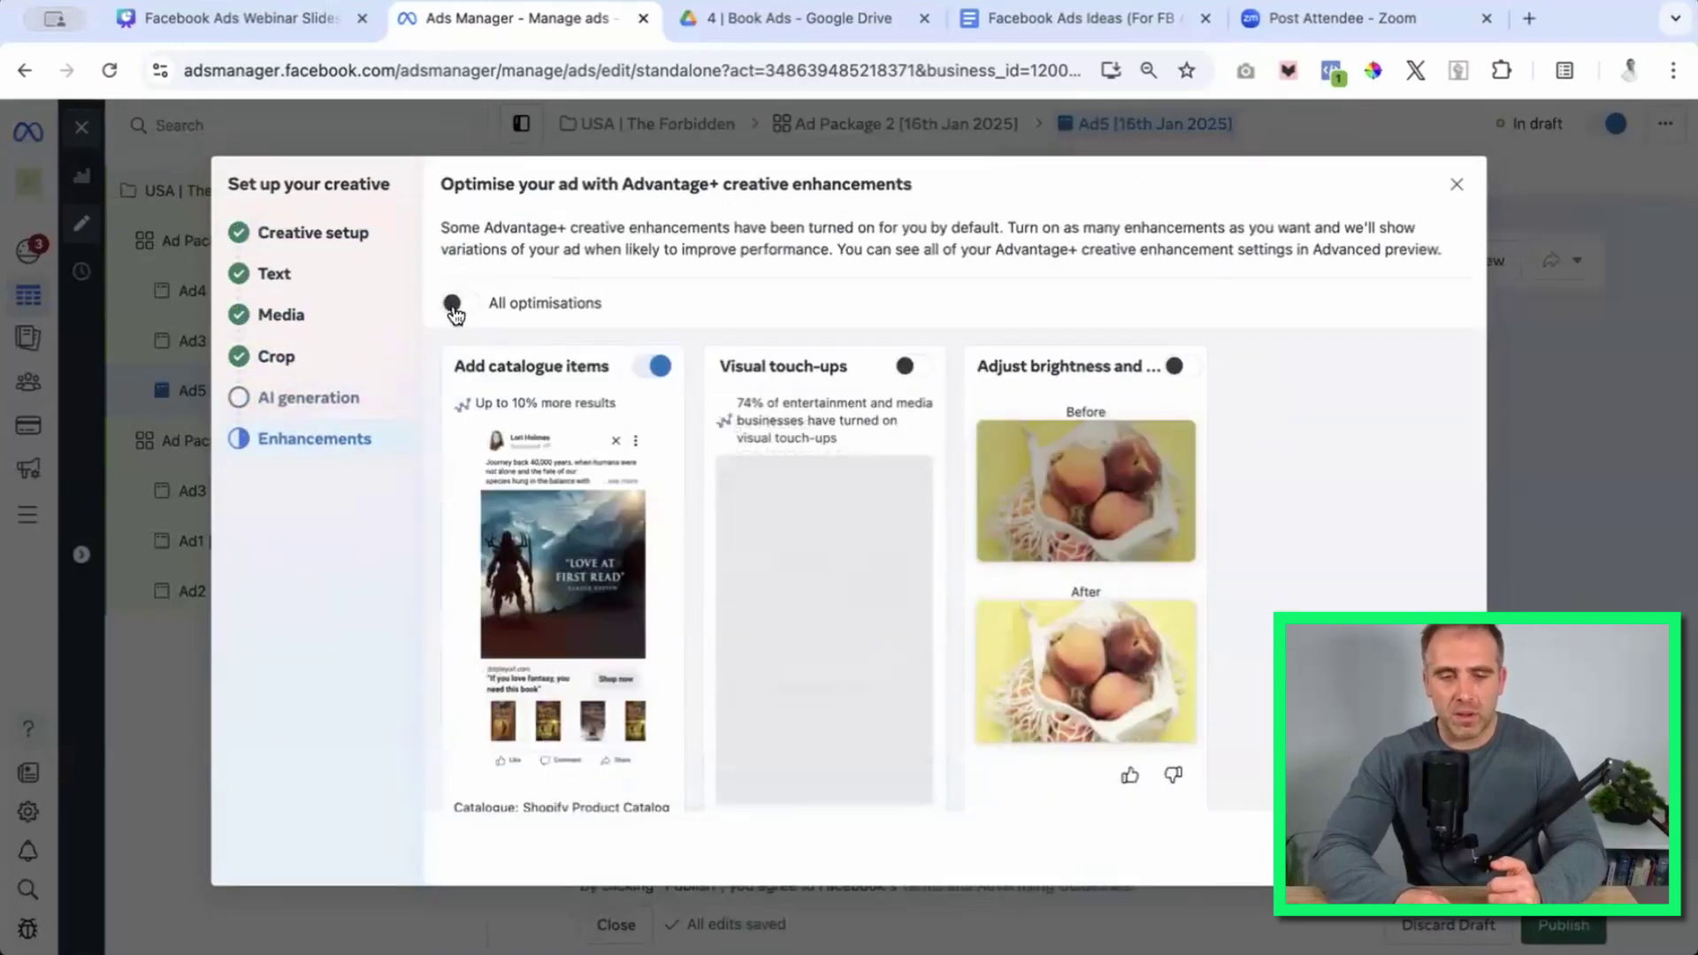
left_click(453, 304)
left_click(454, 303)
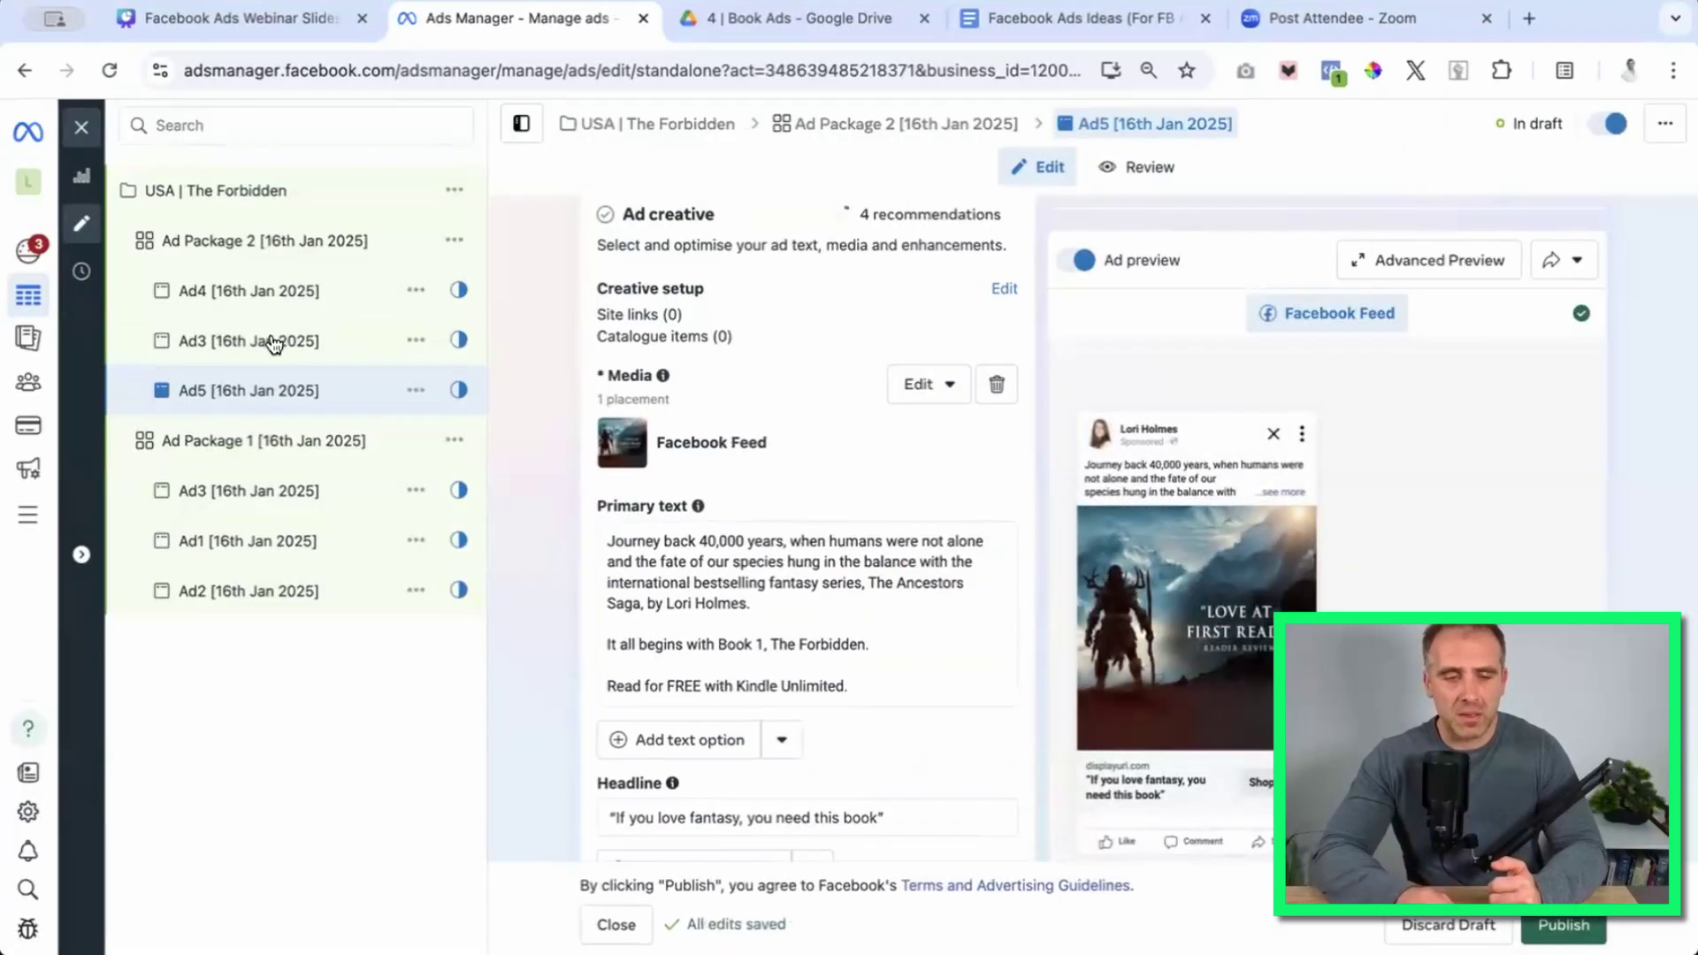
Rename Ad3 in Ad Package 2 as "Ad6 [16th Jan 2025]".
left_click(477, 340)
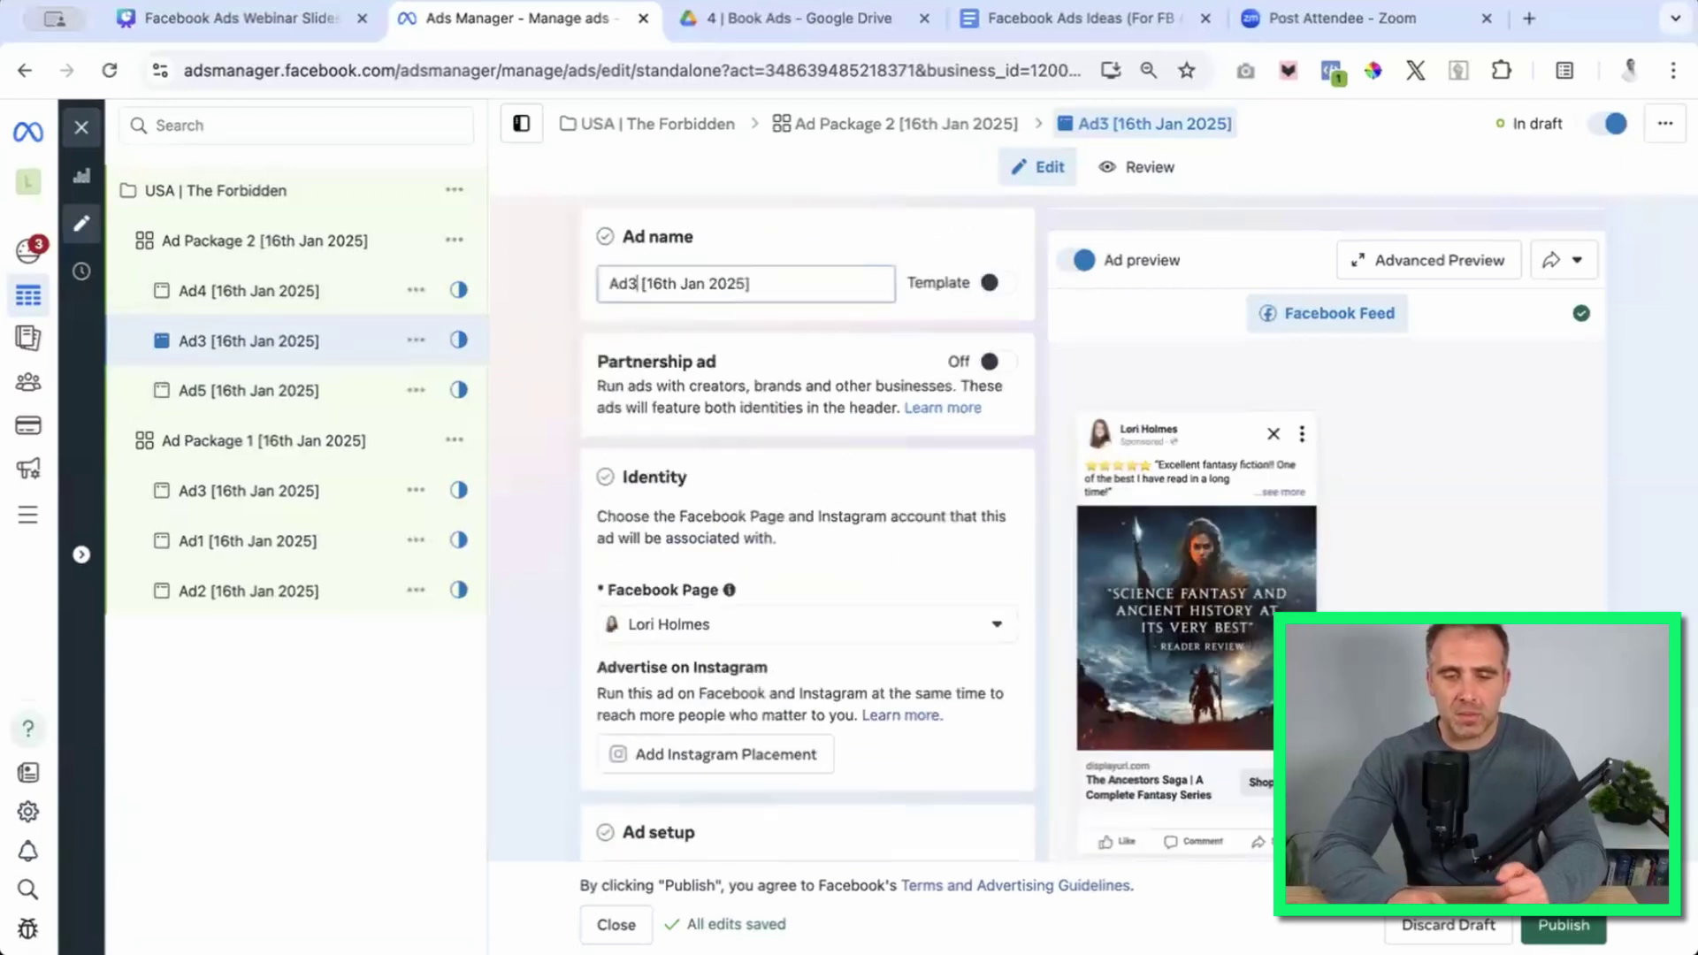
key("BackSpace")
type("6")
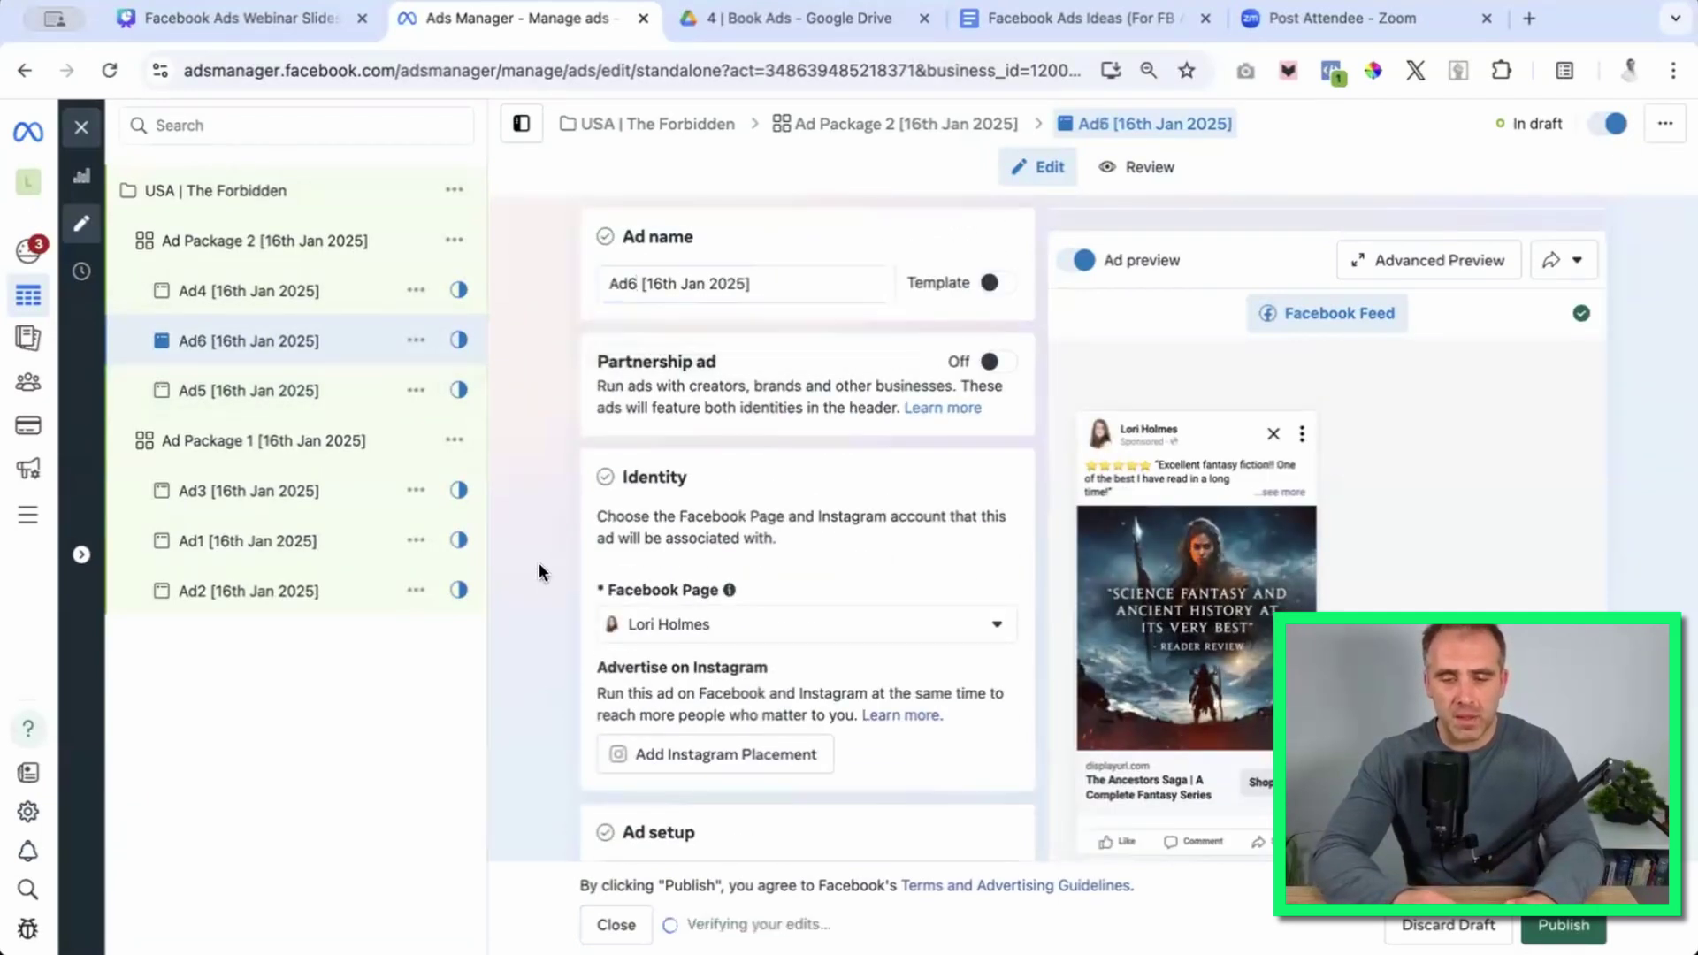
Replace Ad6's image with the Ad3-Book1 “Once I Started Reading I Couldn't Put It Down” image and turn off all Advantage+ optimisations.
scroll(539, 562, "down", 10)
scroll(539, 562, "down", 3)
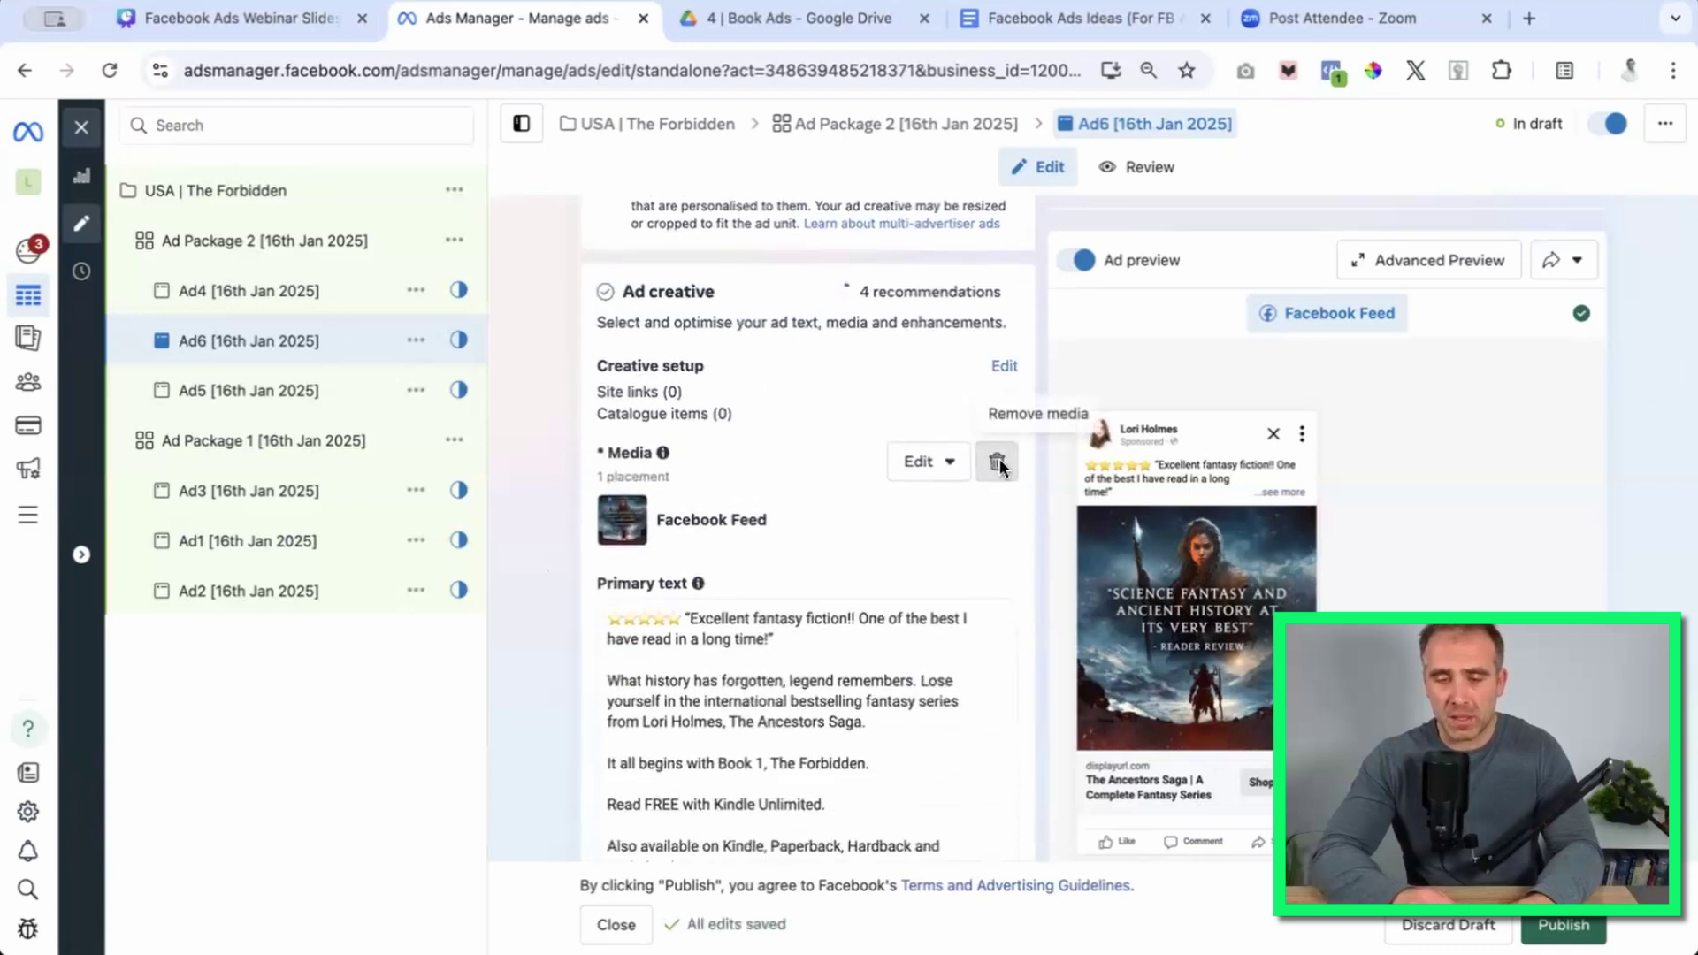
left_click(998, 464)
left_click(688, 497)
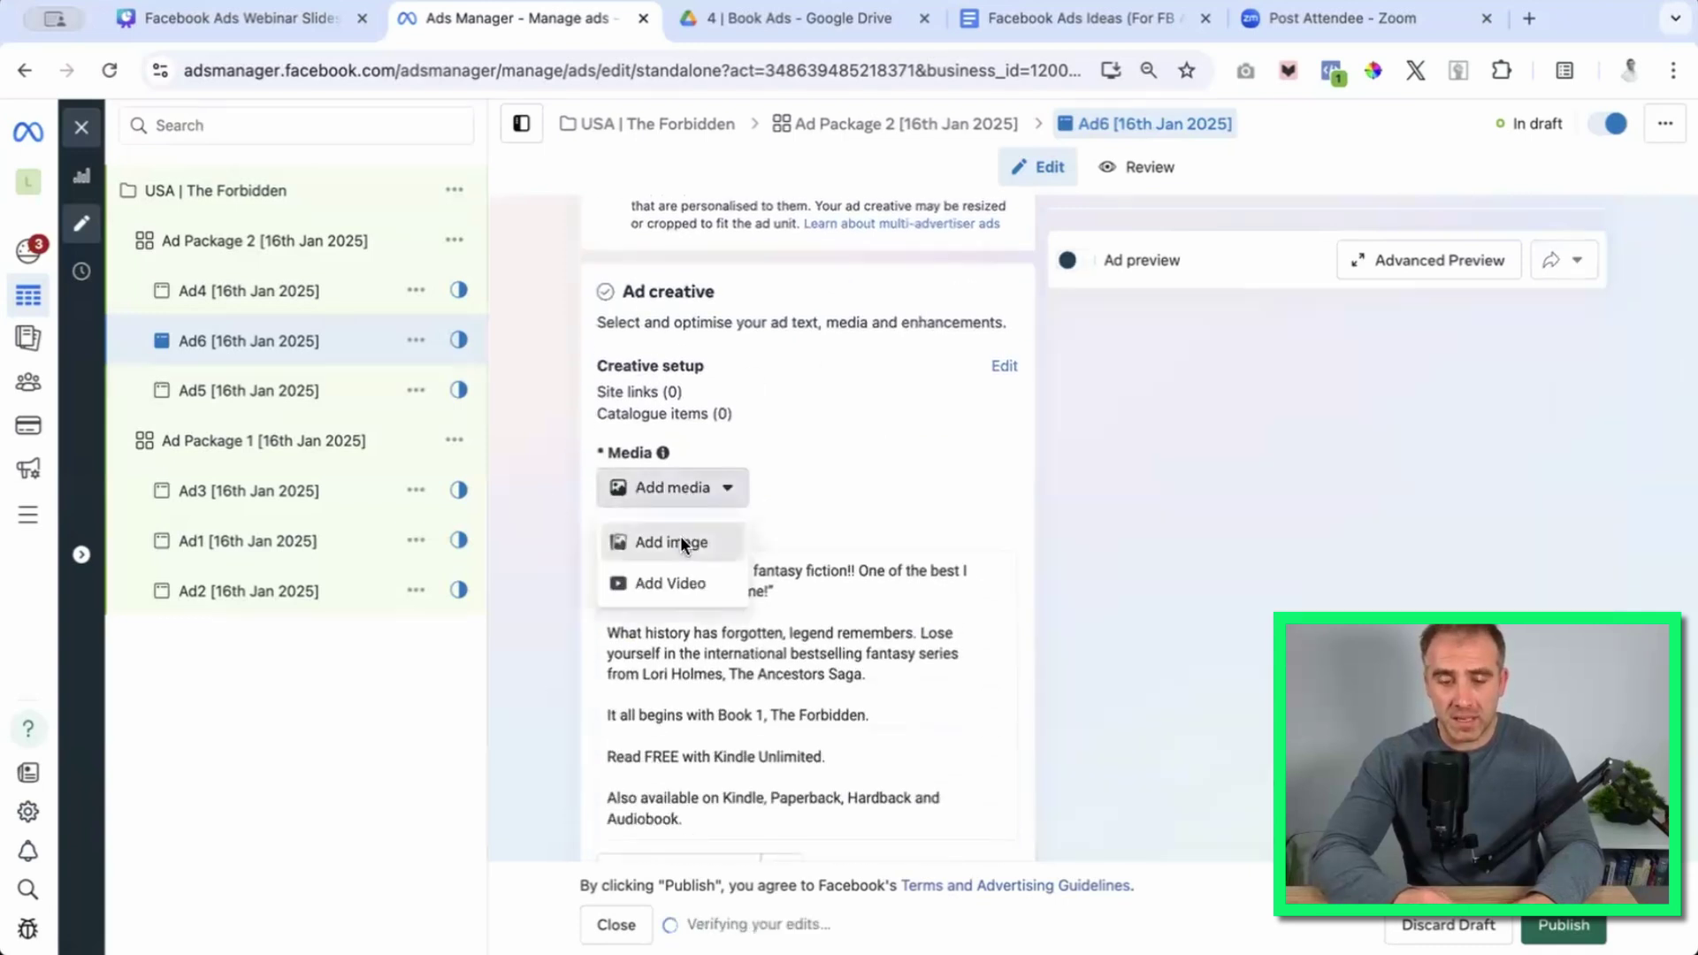
left_click(682, 543)
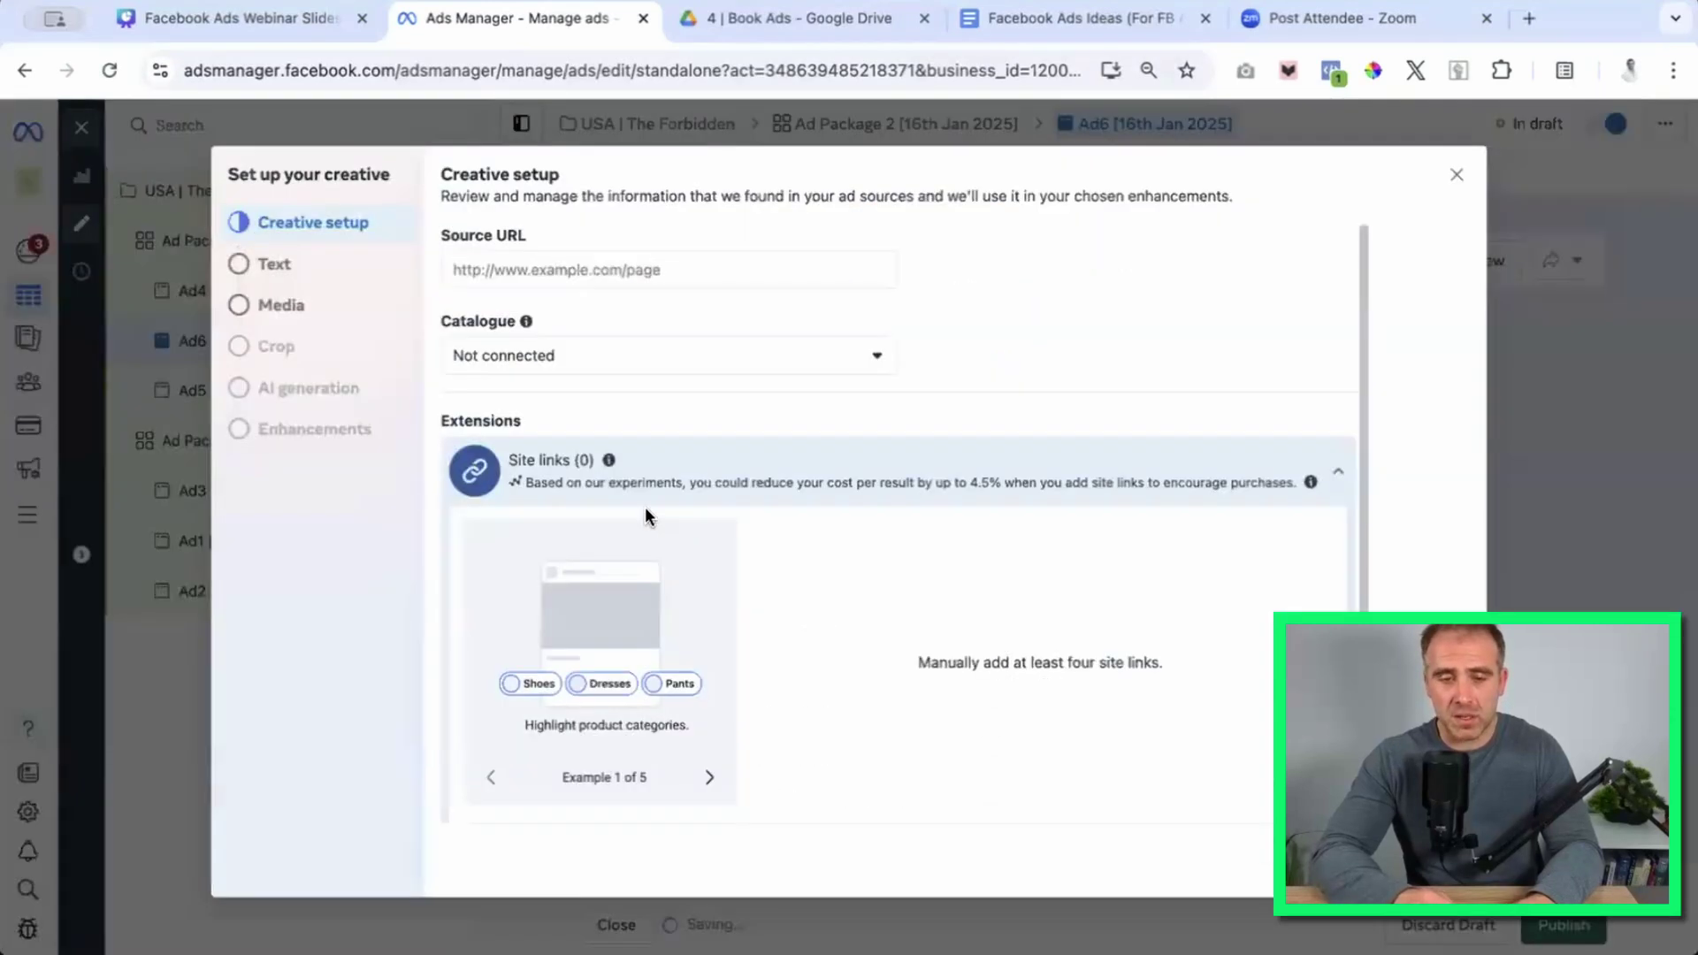
left_click(326, 307)
left_click(511, 425)
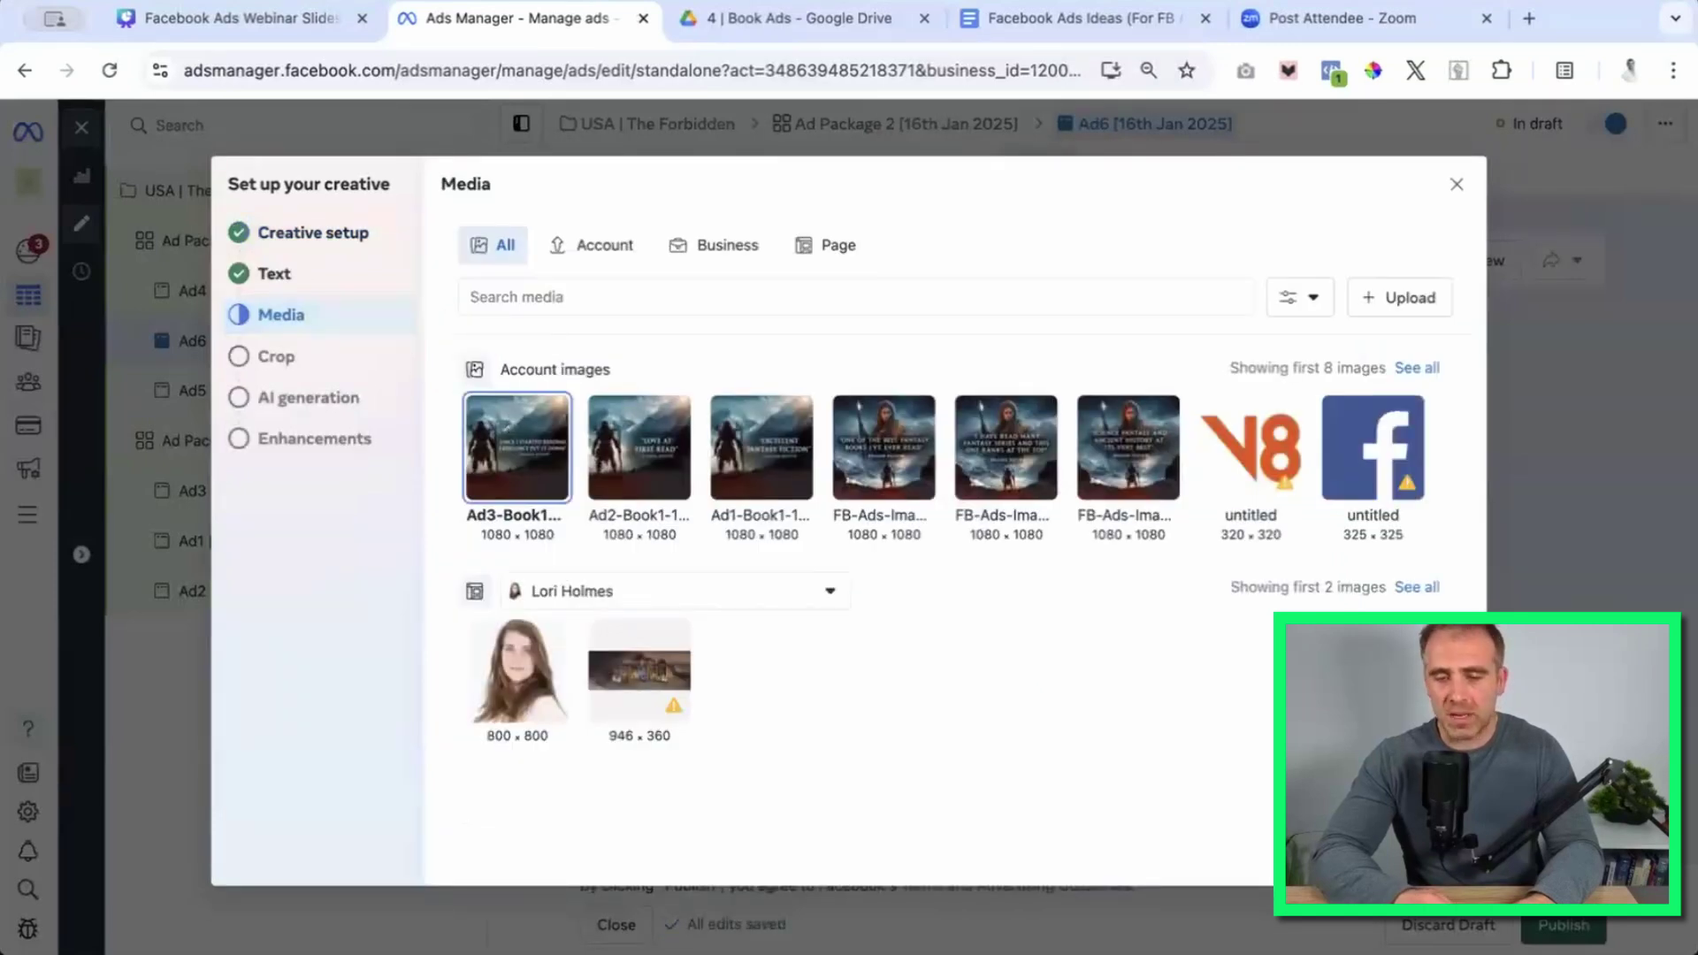
left_click(276, 356)
left_click(310, 395)
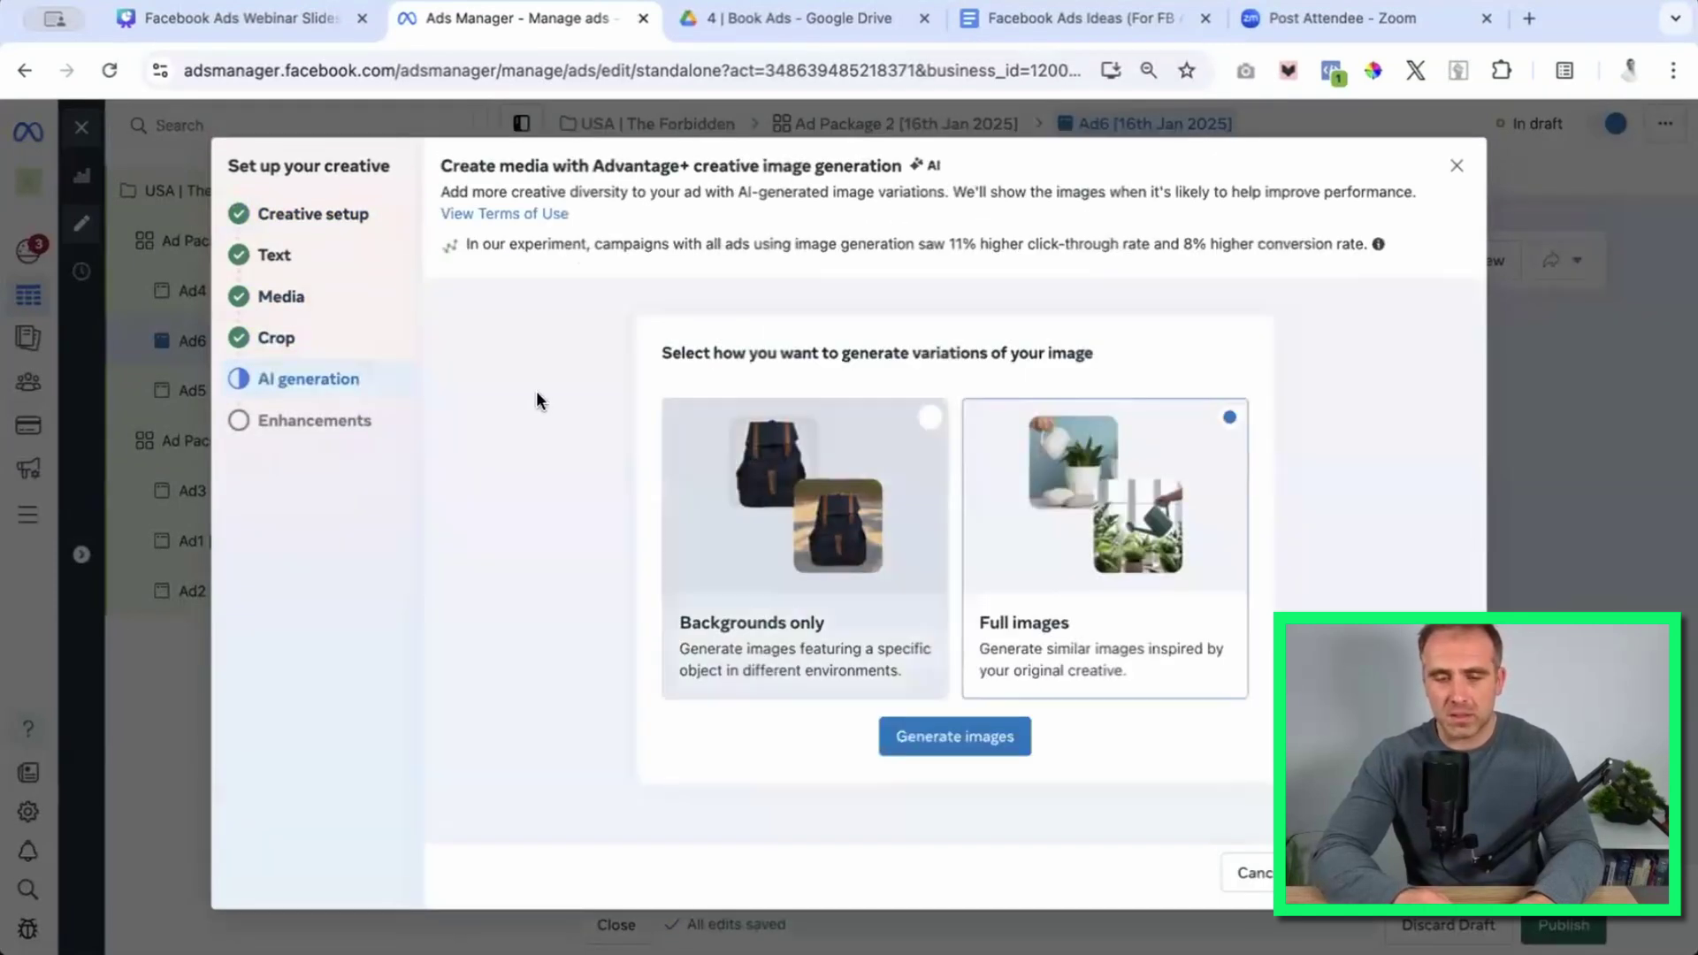
left_click(314, 420)
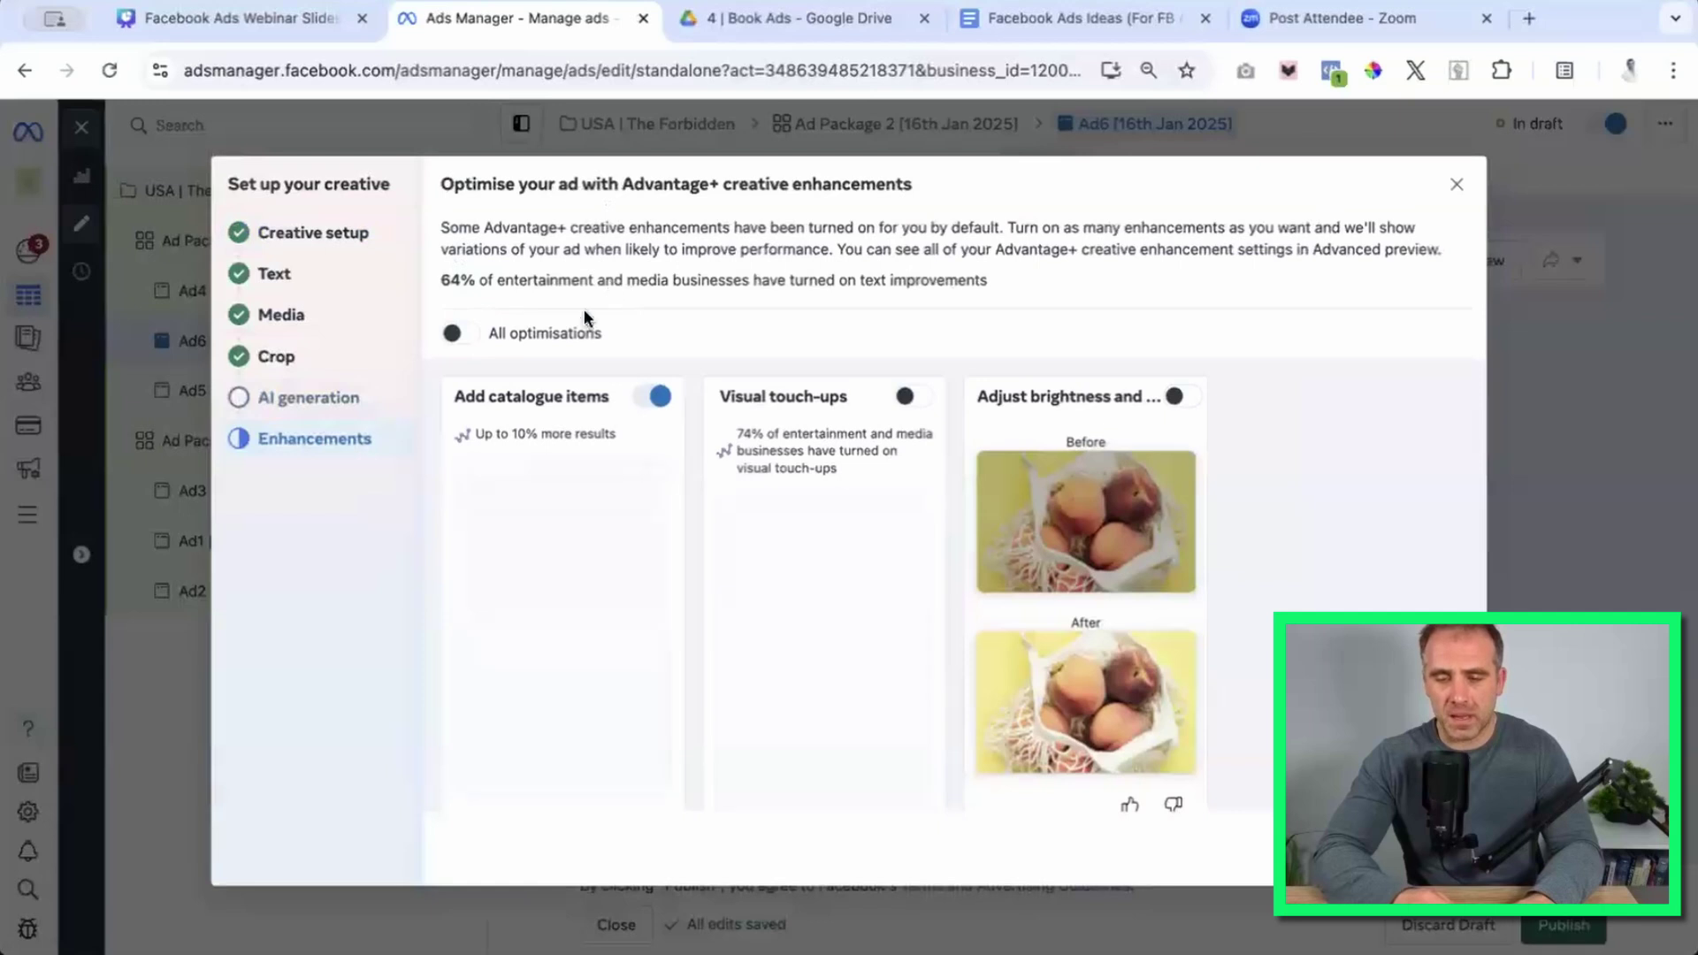
left_click(460, 333)
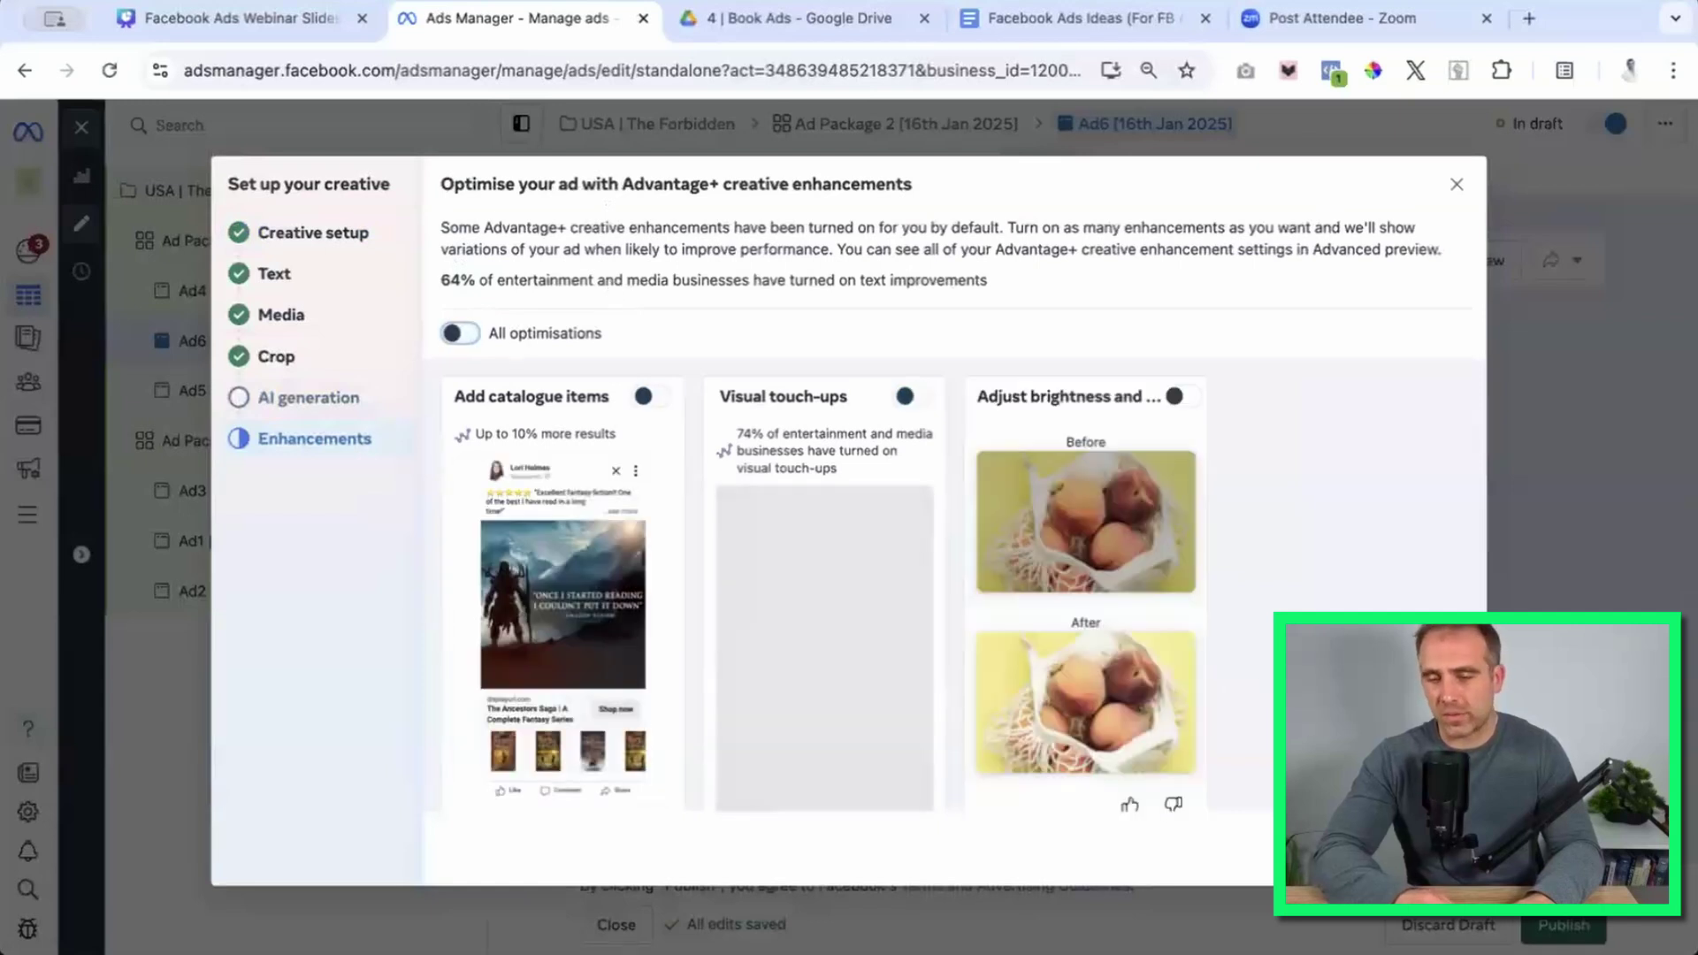
key("Escape")
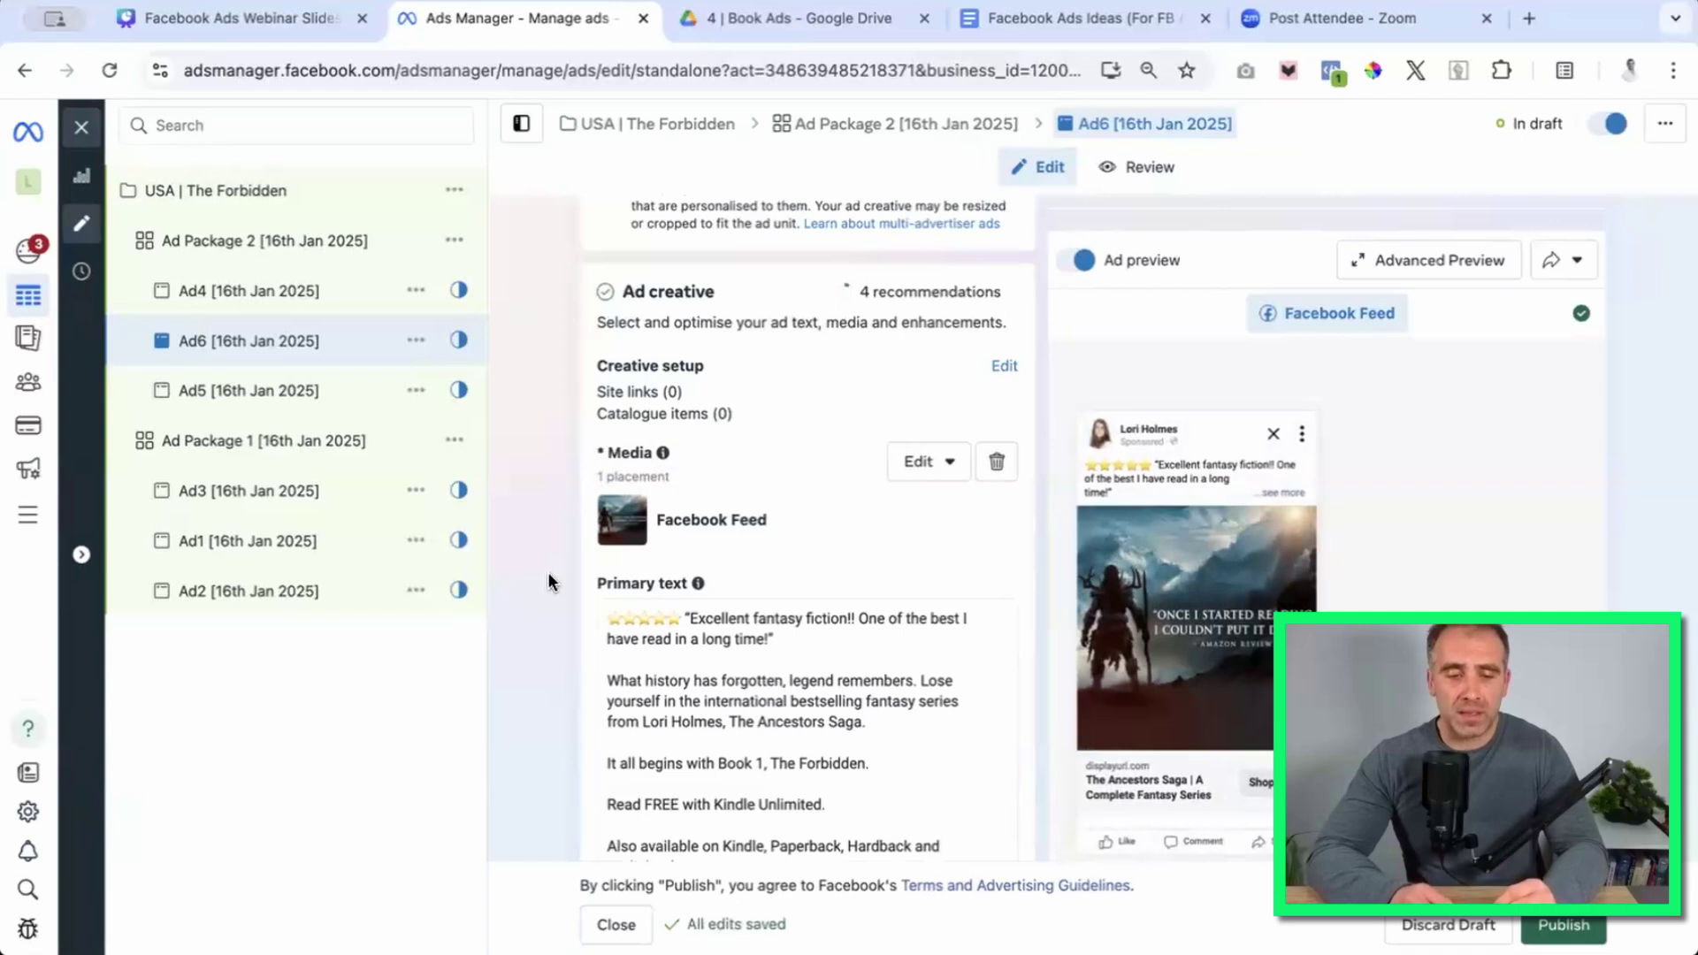
Look over Ad6's destination settings, Ad Package 1's schedule and audience settings, and the USA | The Forbidden campaign settings.
scroll(548, 572, "down", 6)
scroll(550, 581, "down", 2)
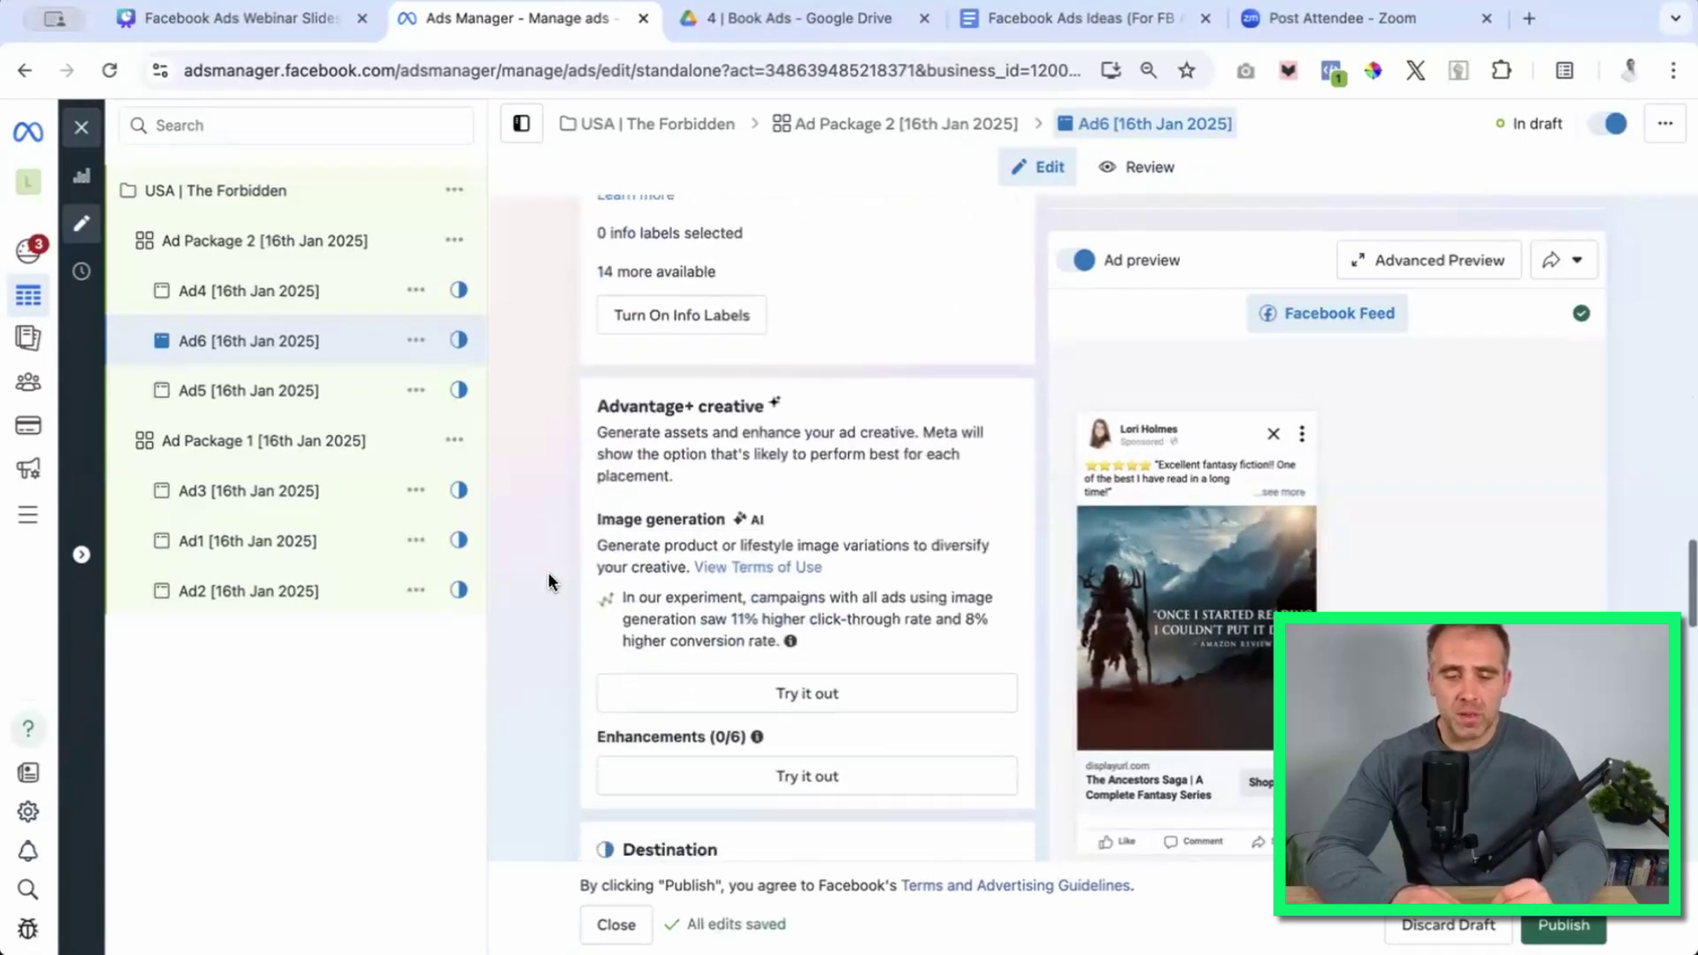
scroll(548, 580, "down", 6)
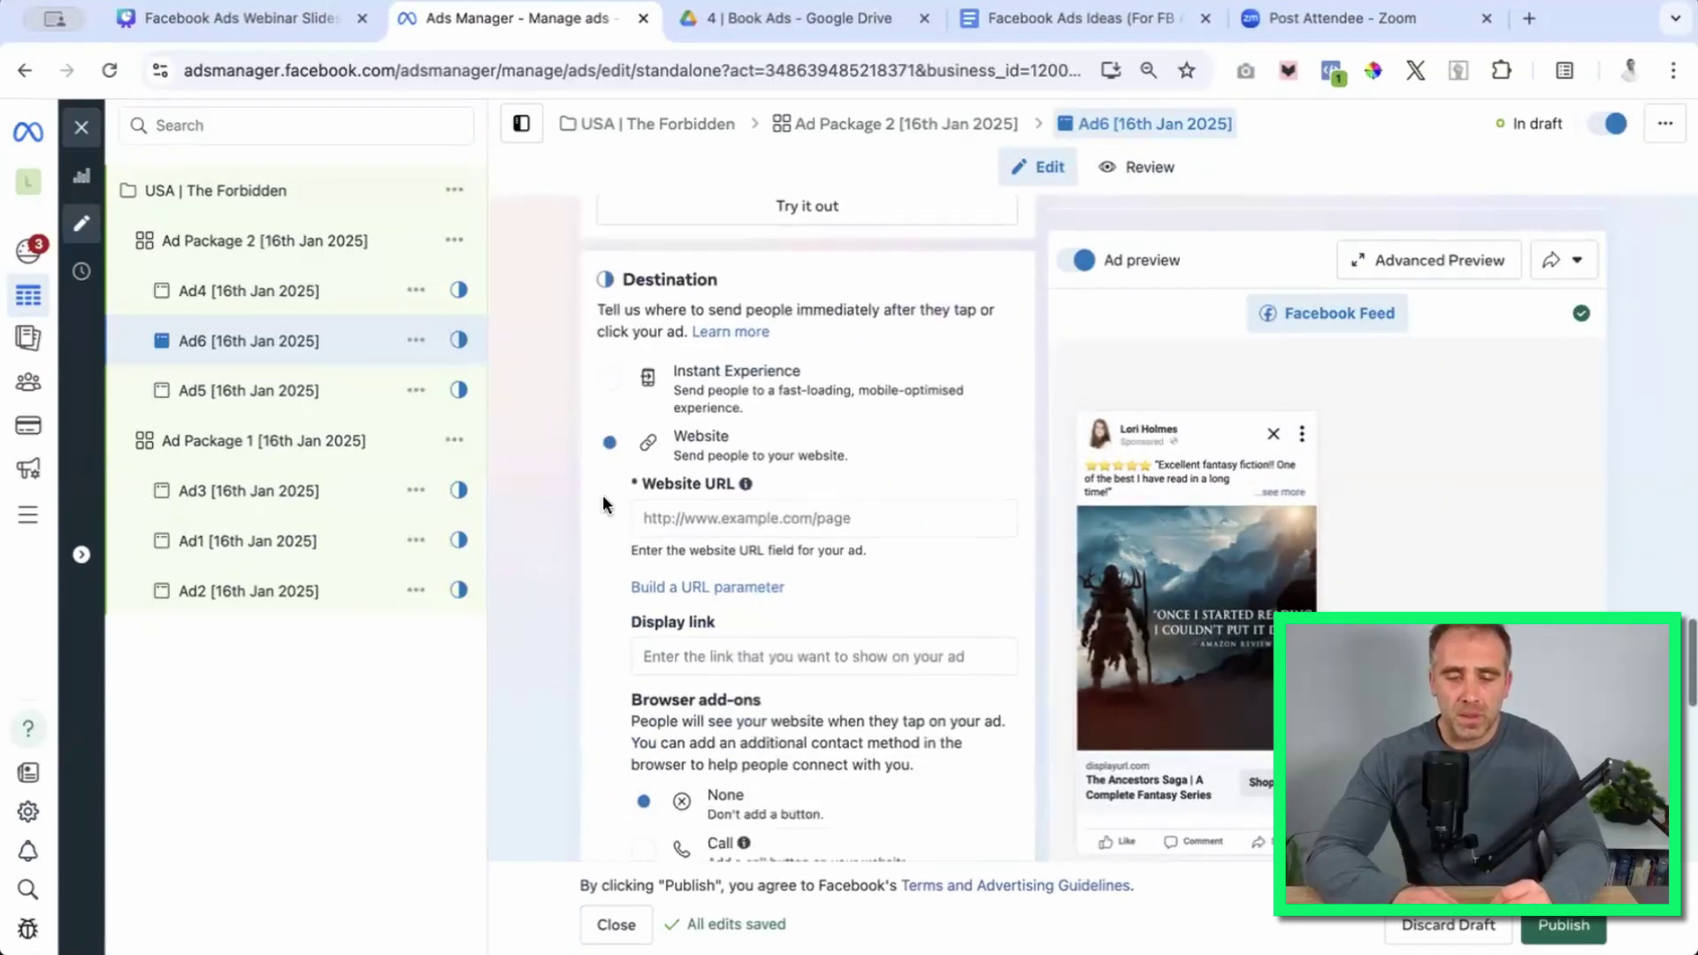
left_click(791, 519)
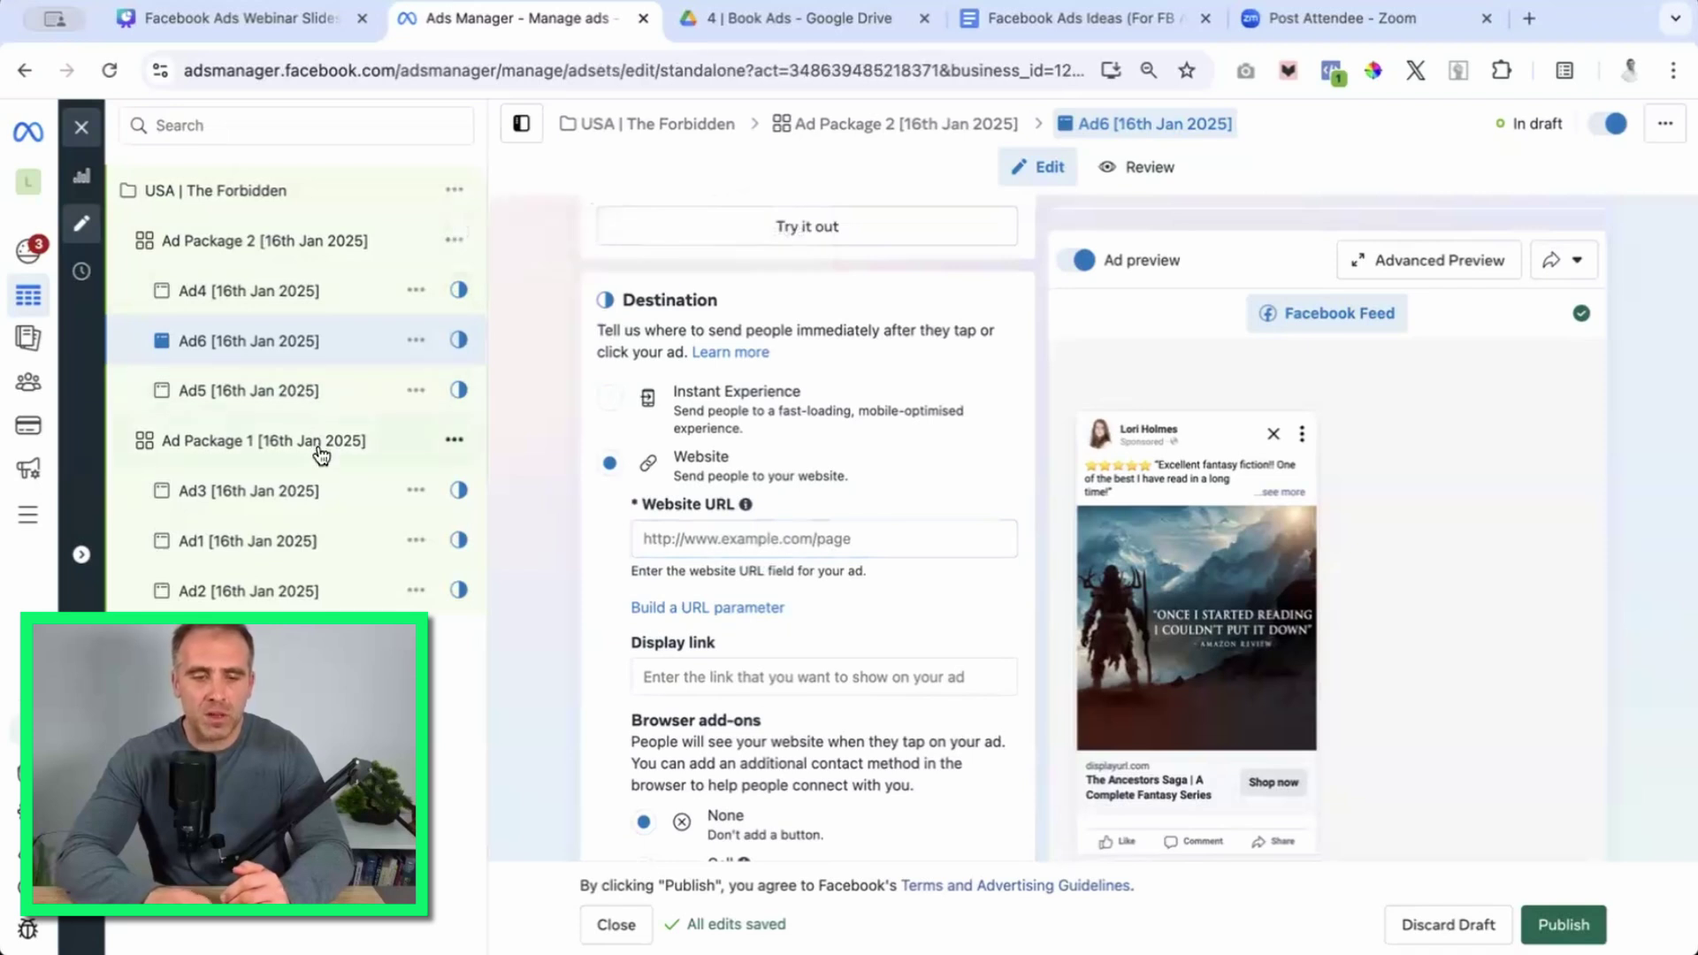
left_click(337, 442)
scroll(554, 603, "down", 10)
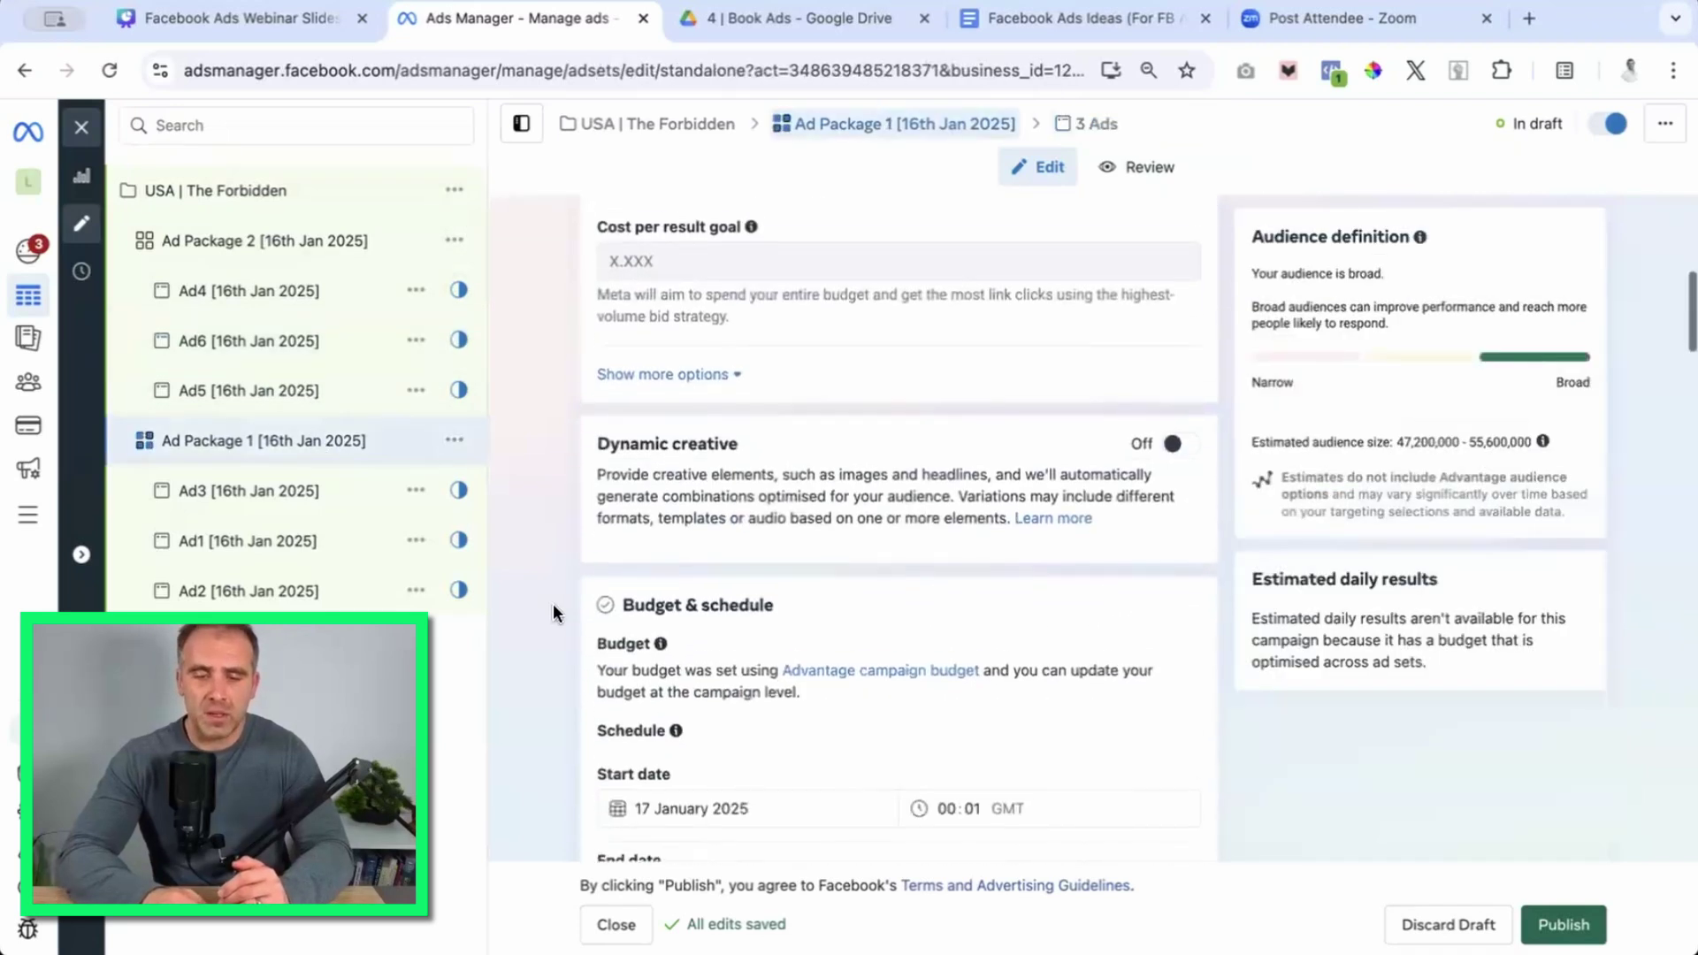
scroll(554, 612, "down", 10)
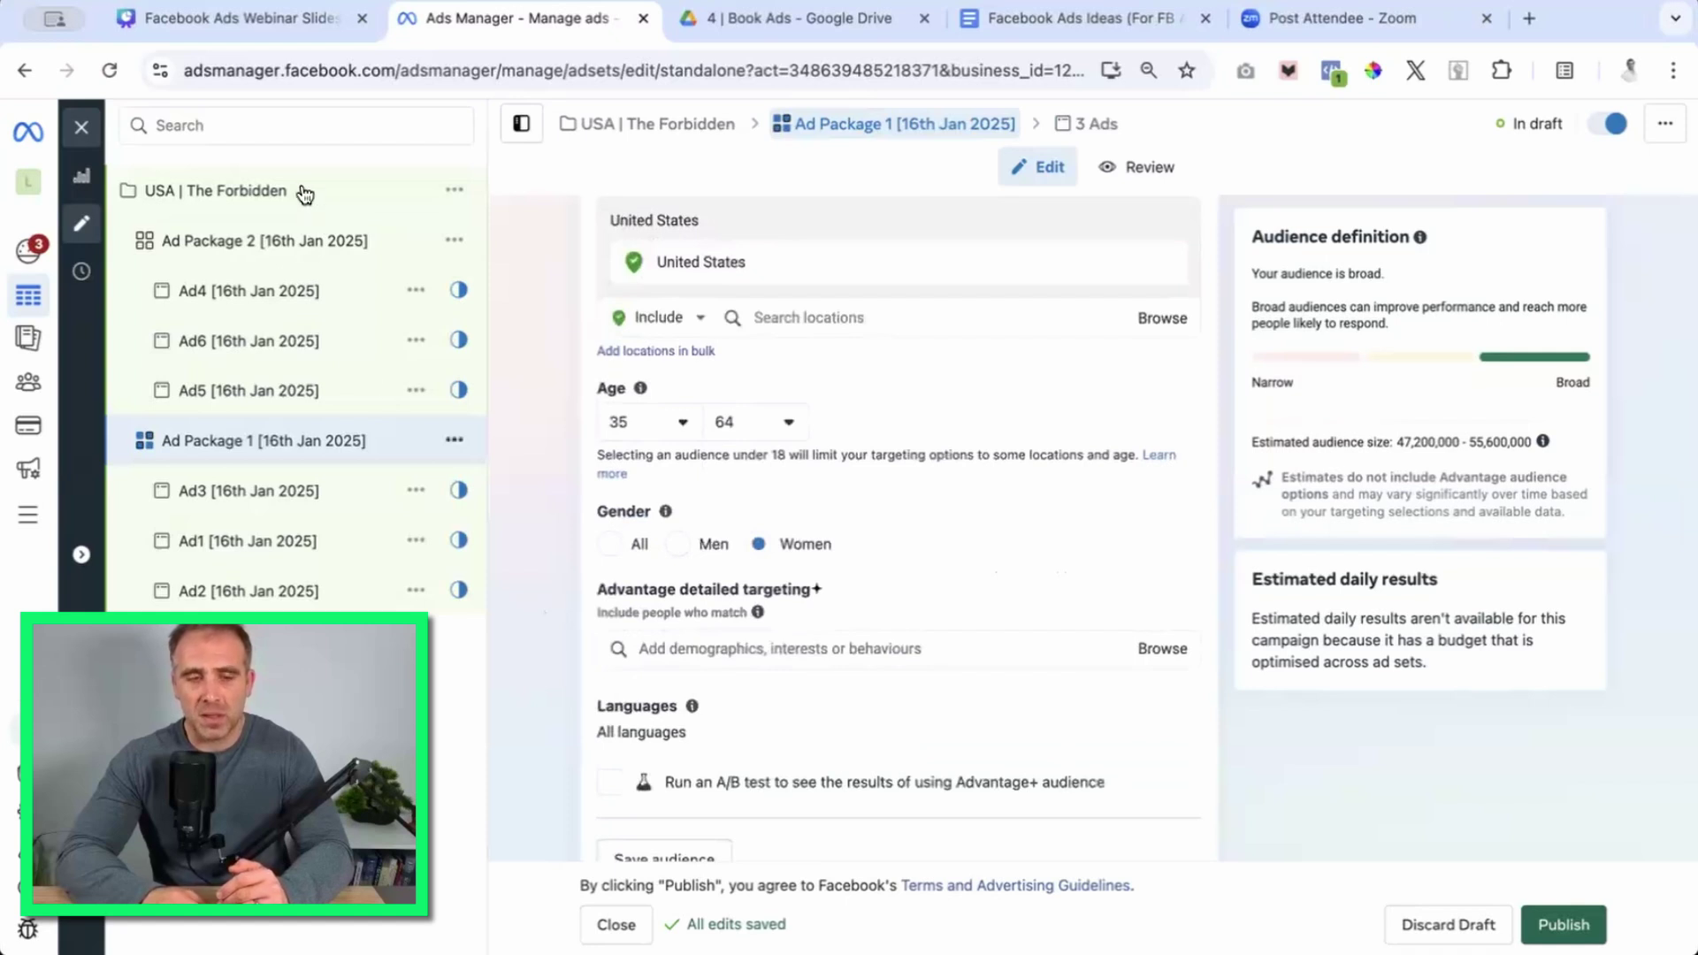
left_click(239, 193)
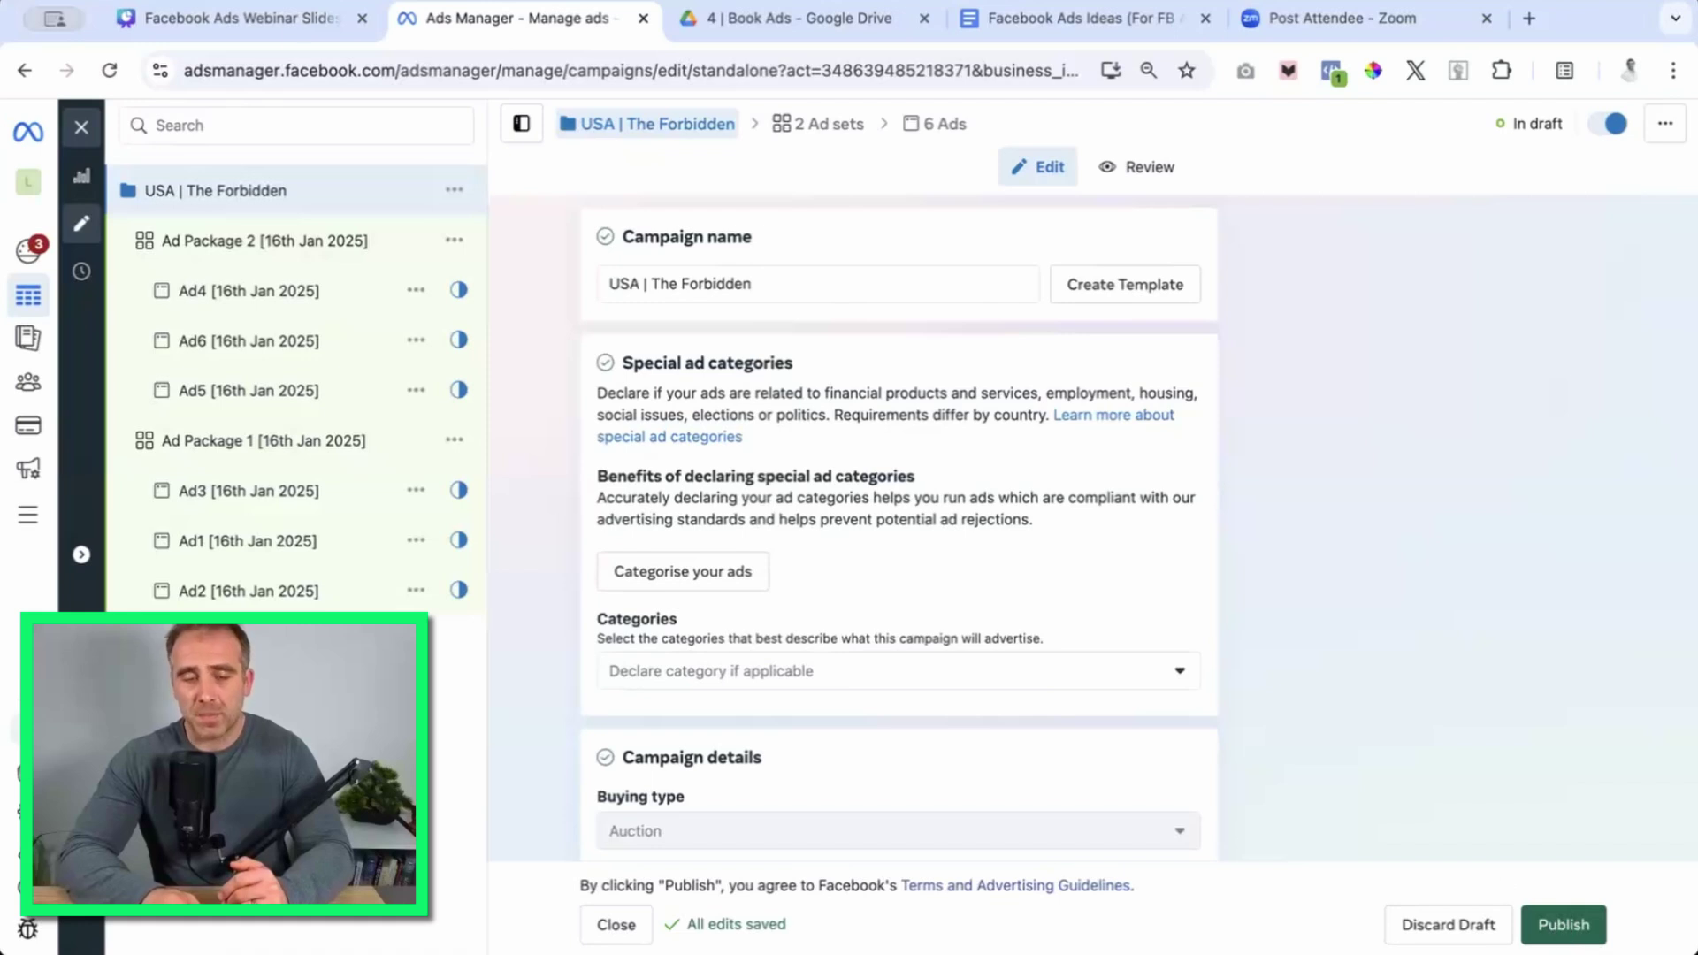
Close the editor and review the draft campaign, ad sets and ads awaiting publication, including any errors.
left_click(84, 131)
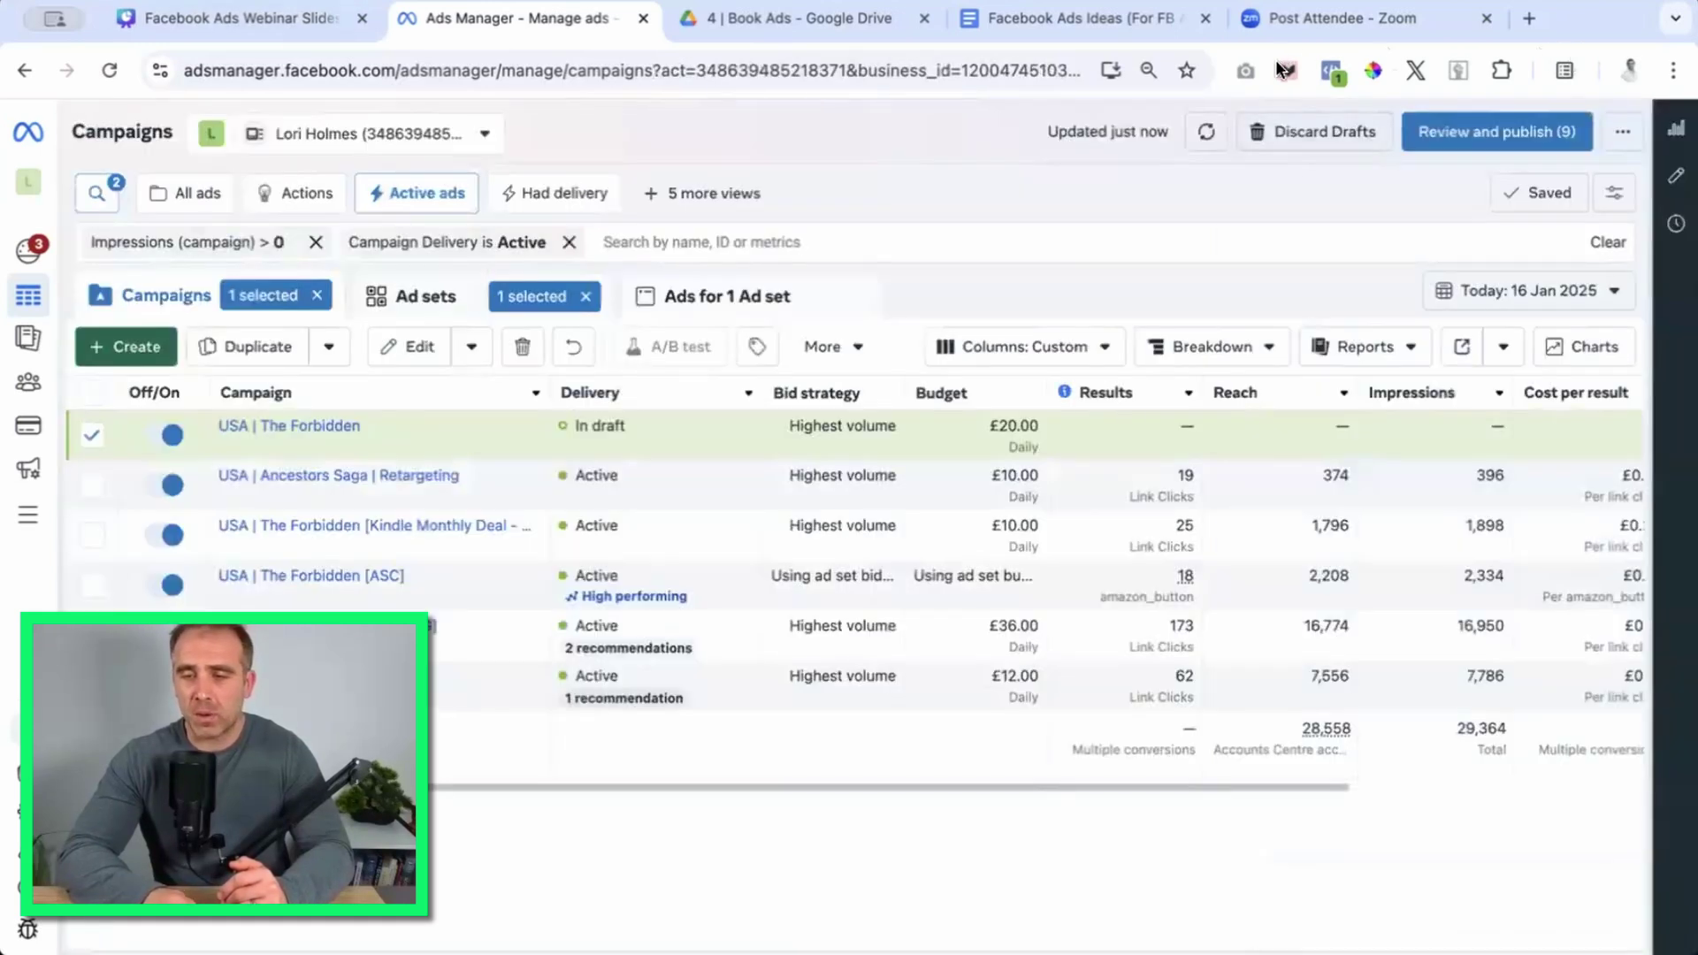
left_click(1493, 128)
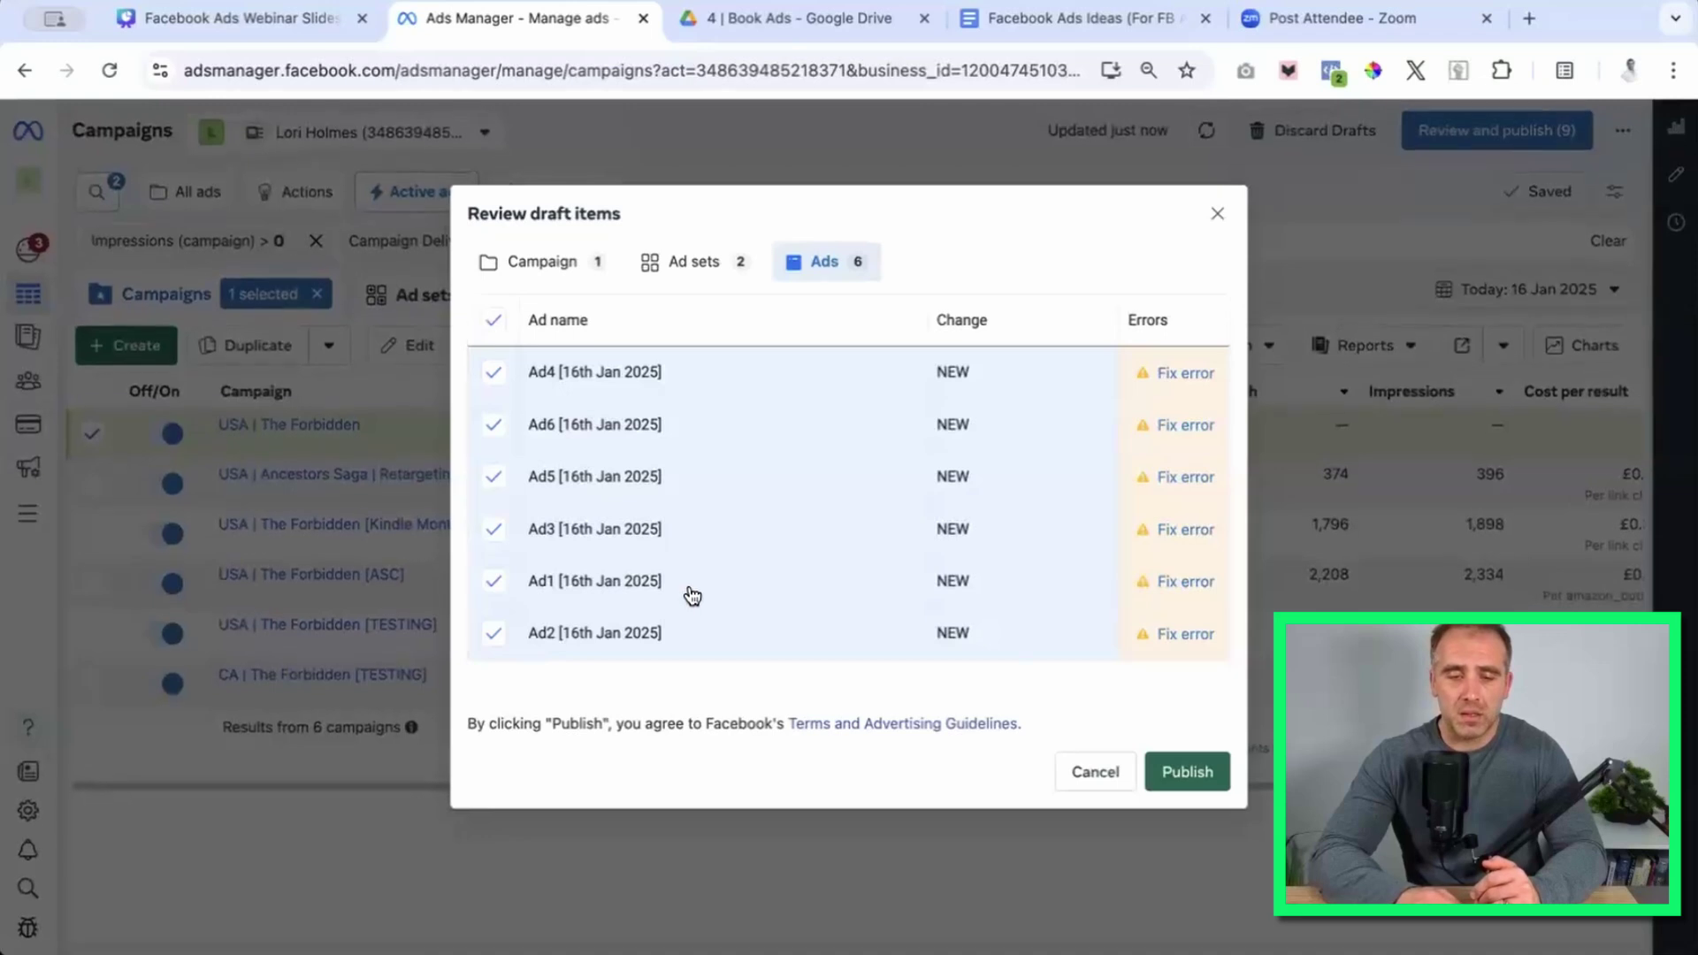
left_click(542, 262)
left_click(707, 357)
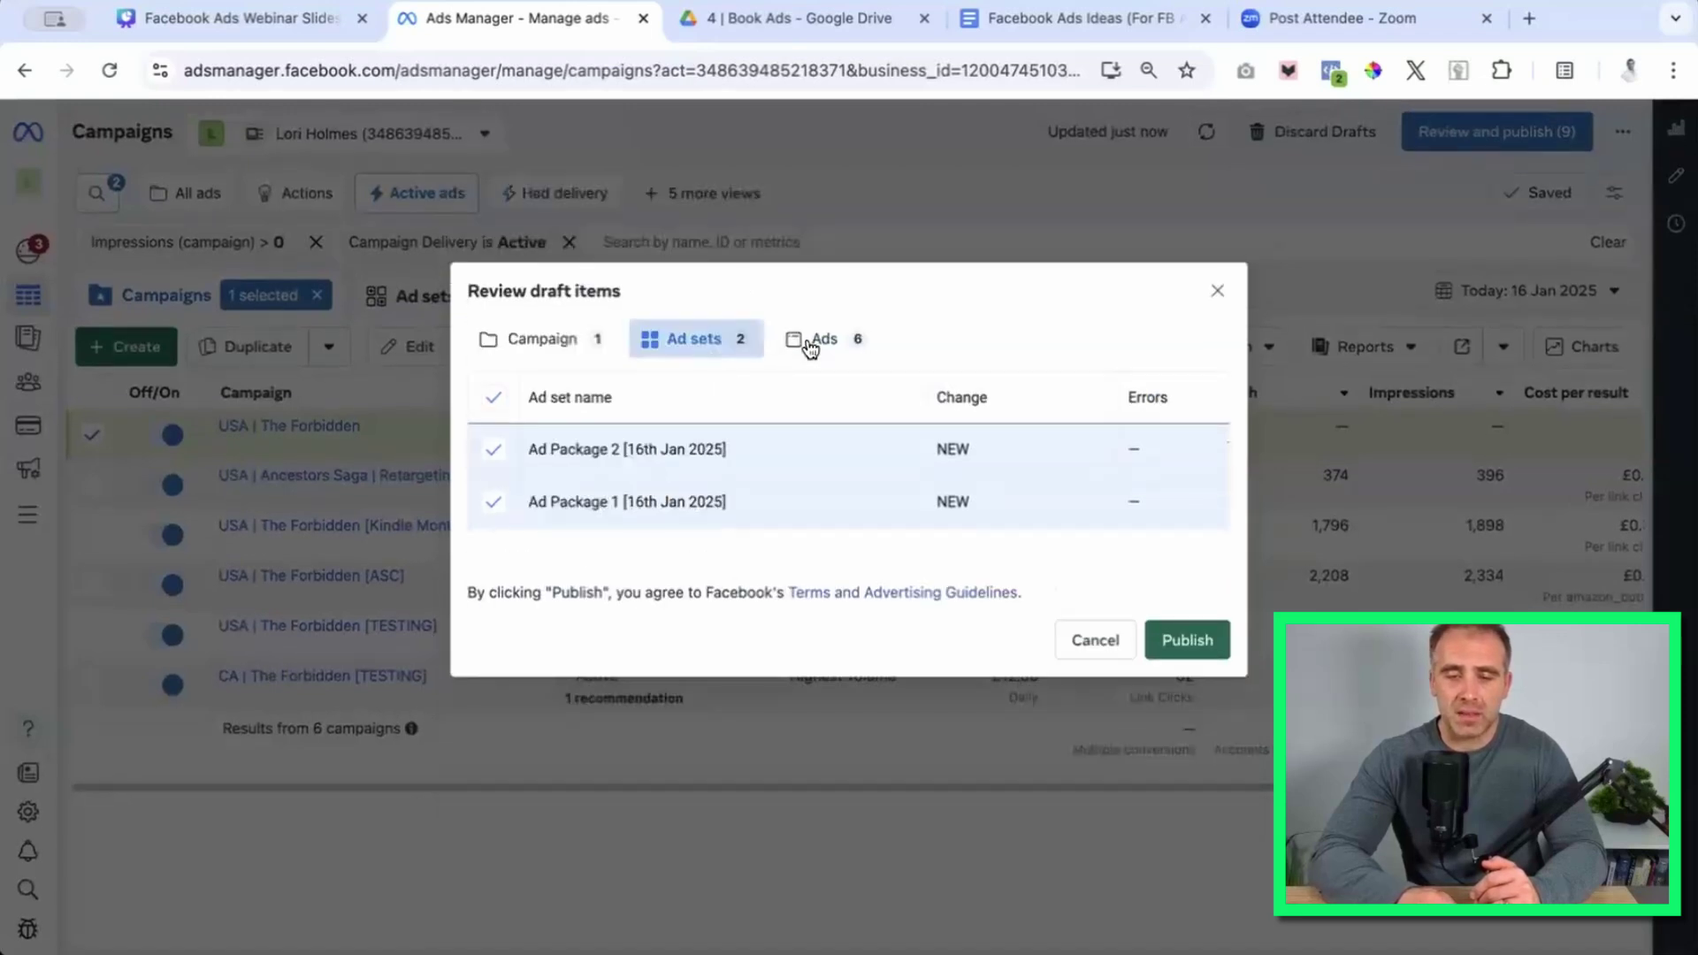
left_click(812, 340)
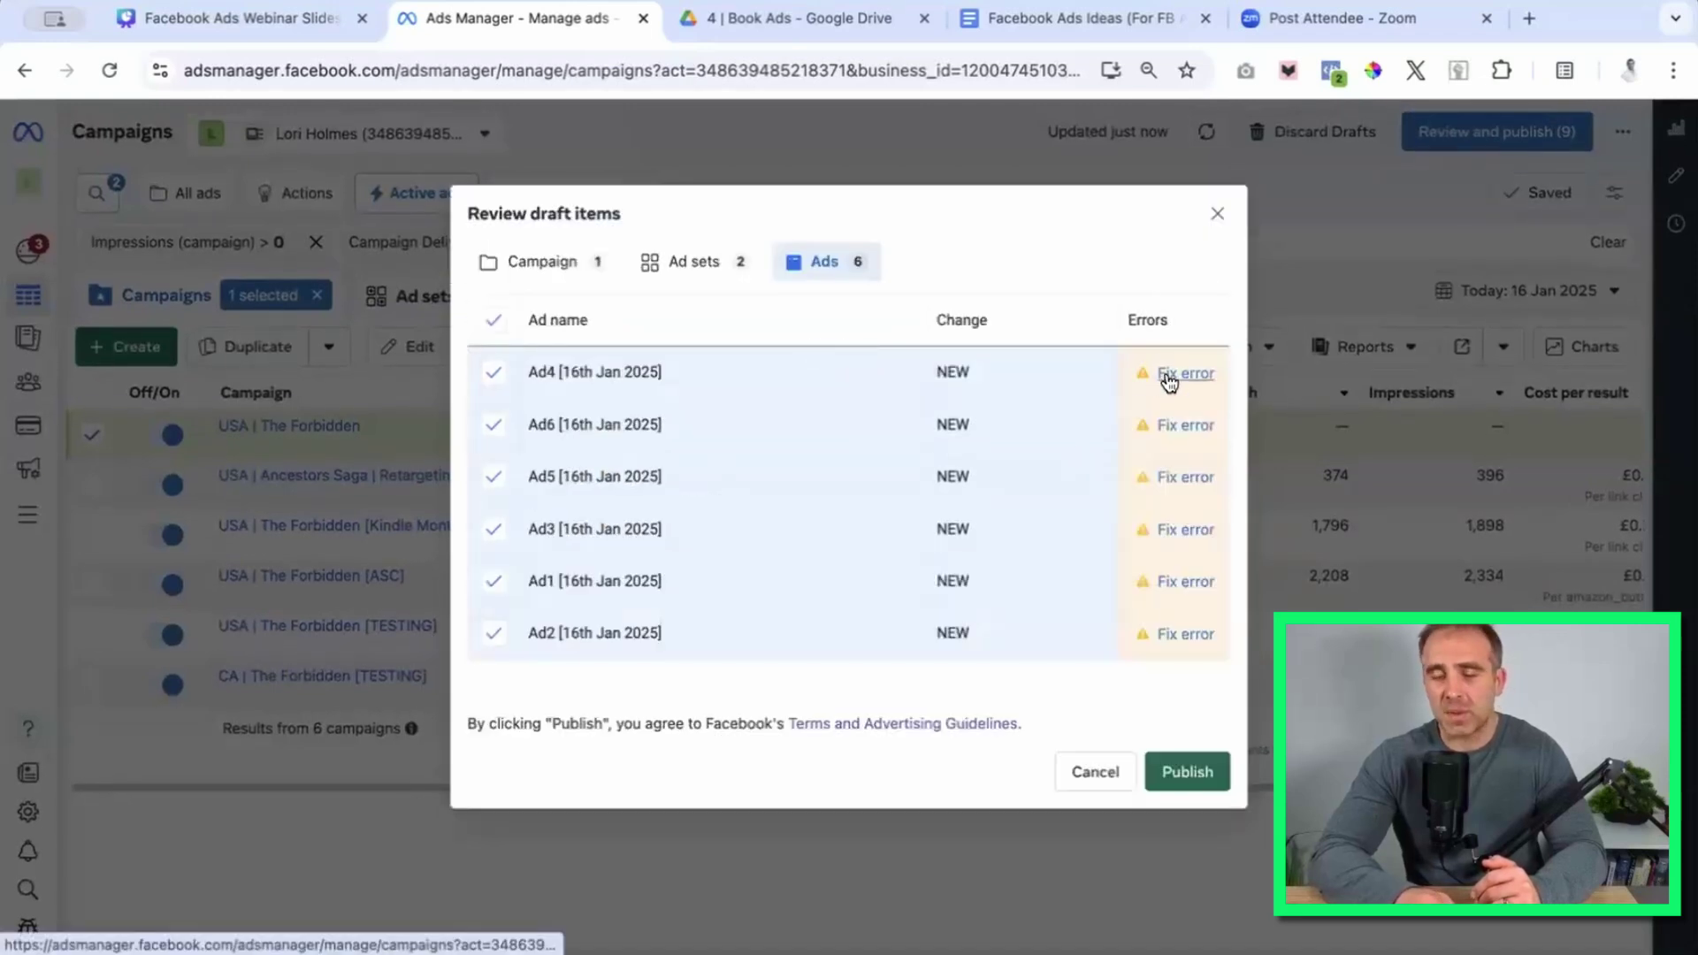
mouse_move(1168, 381)
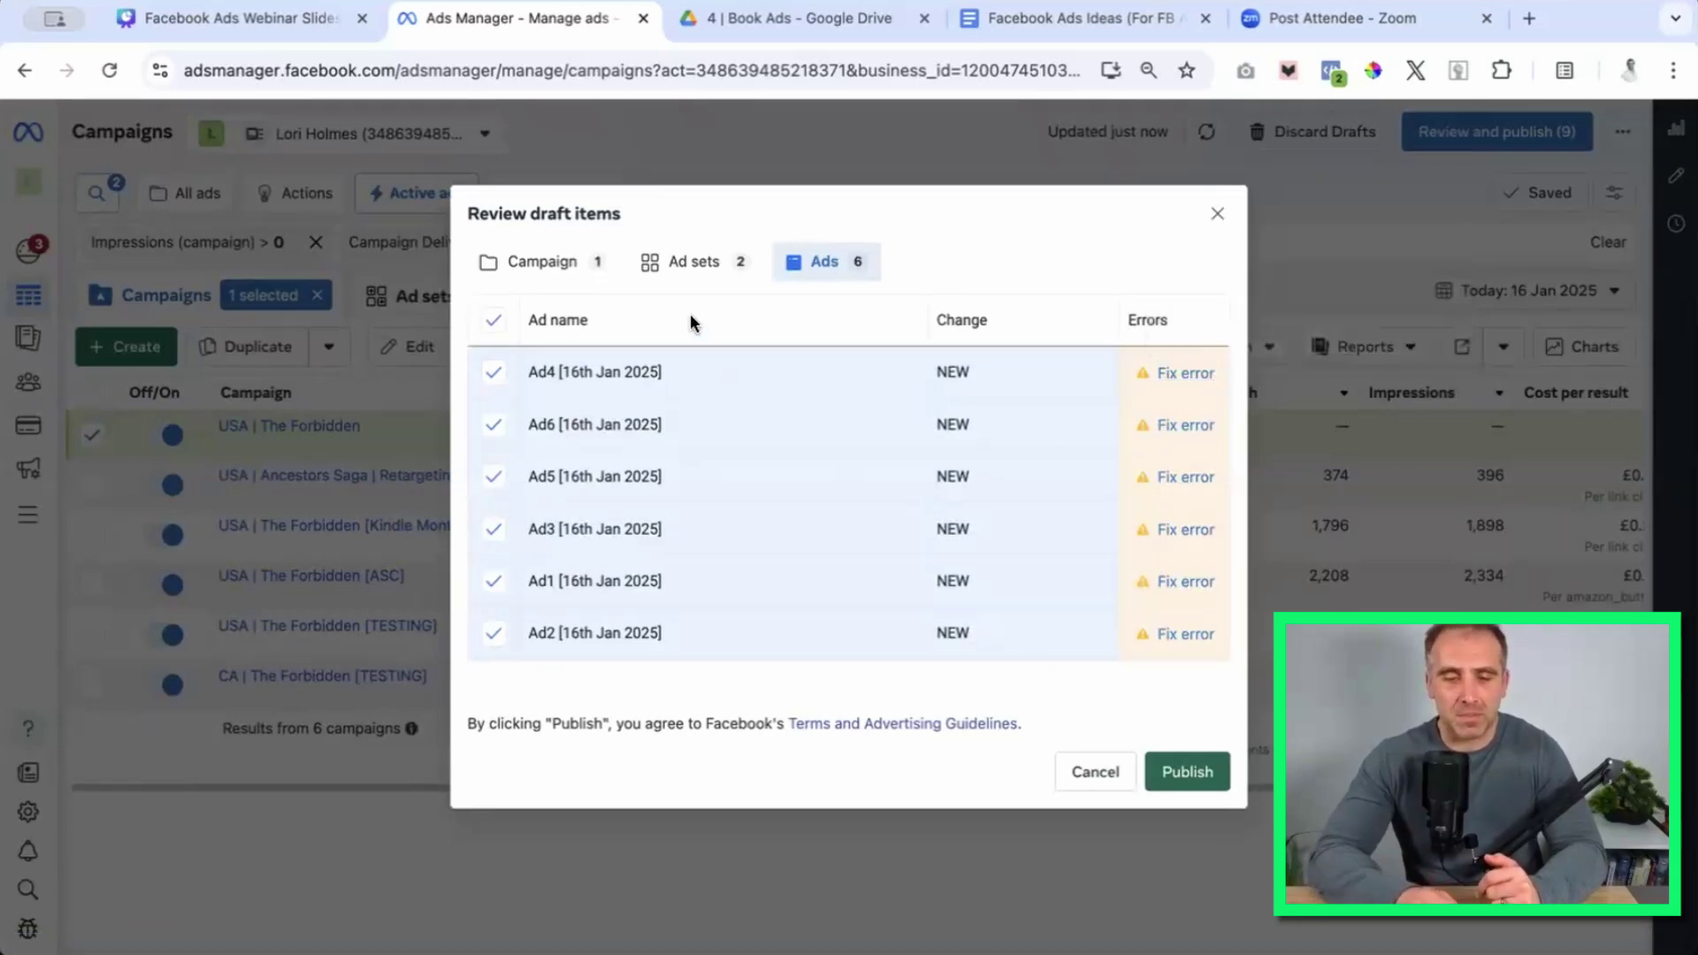
left_click(574, 265)
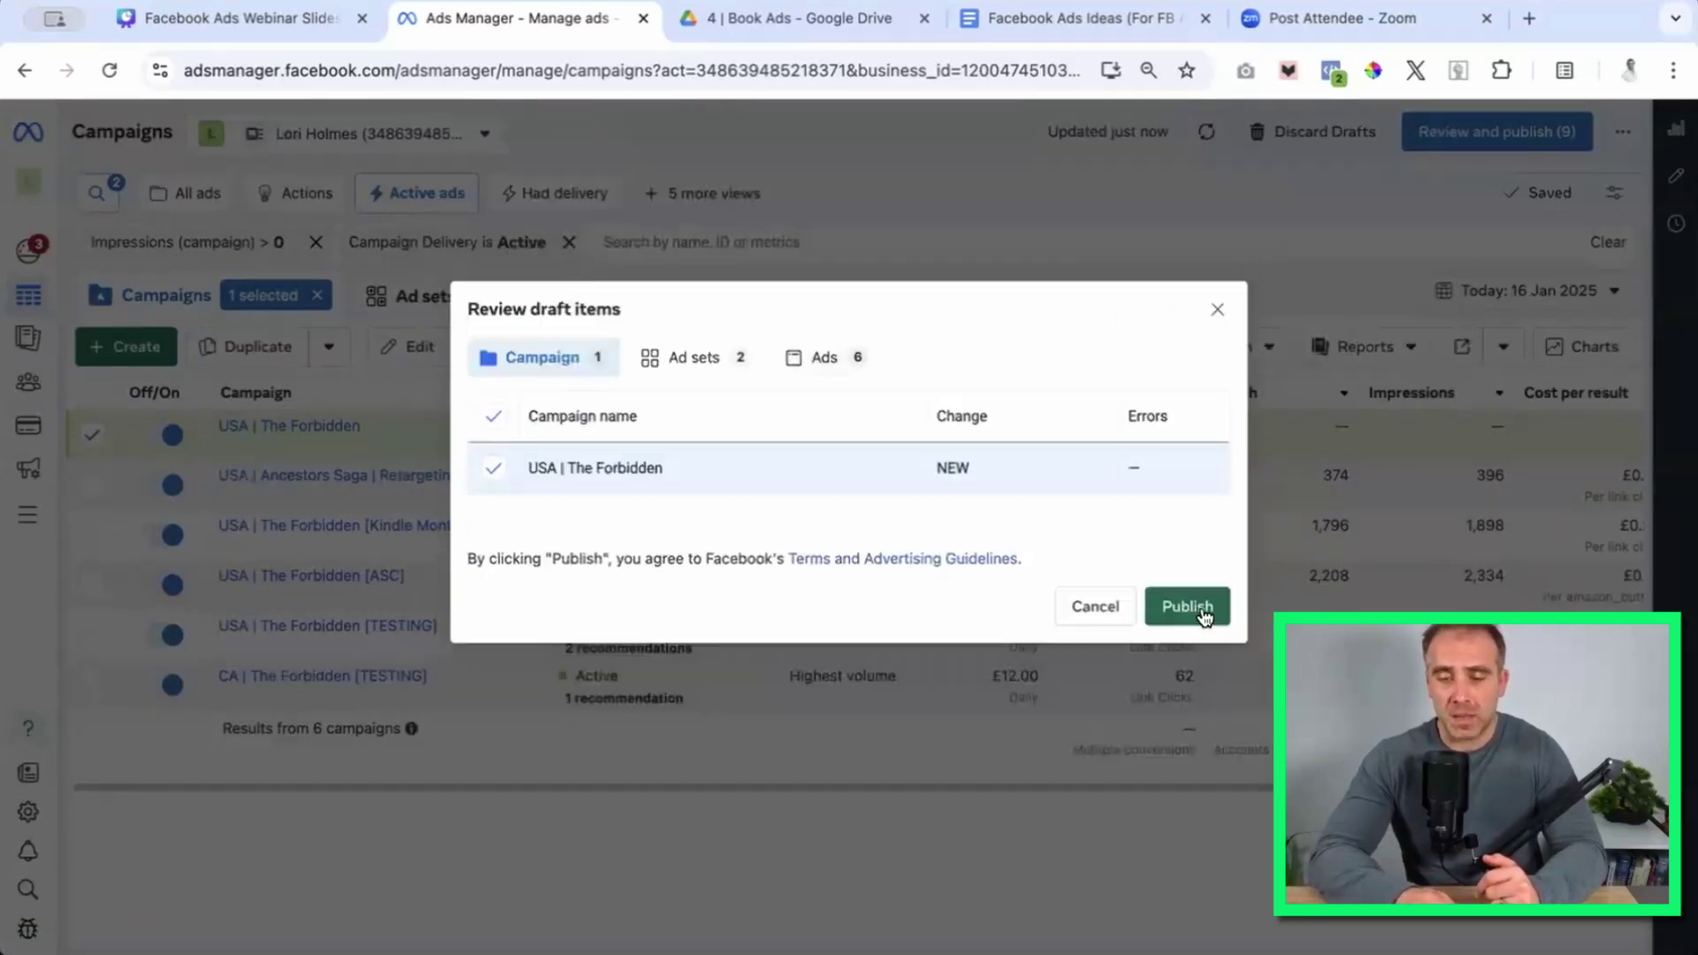